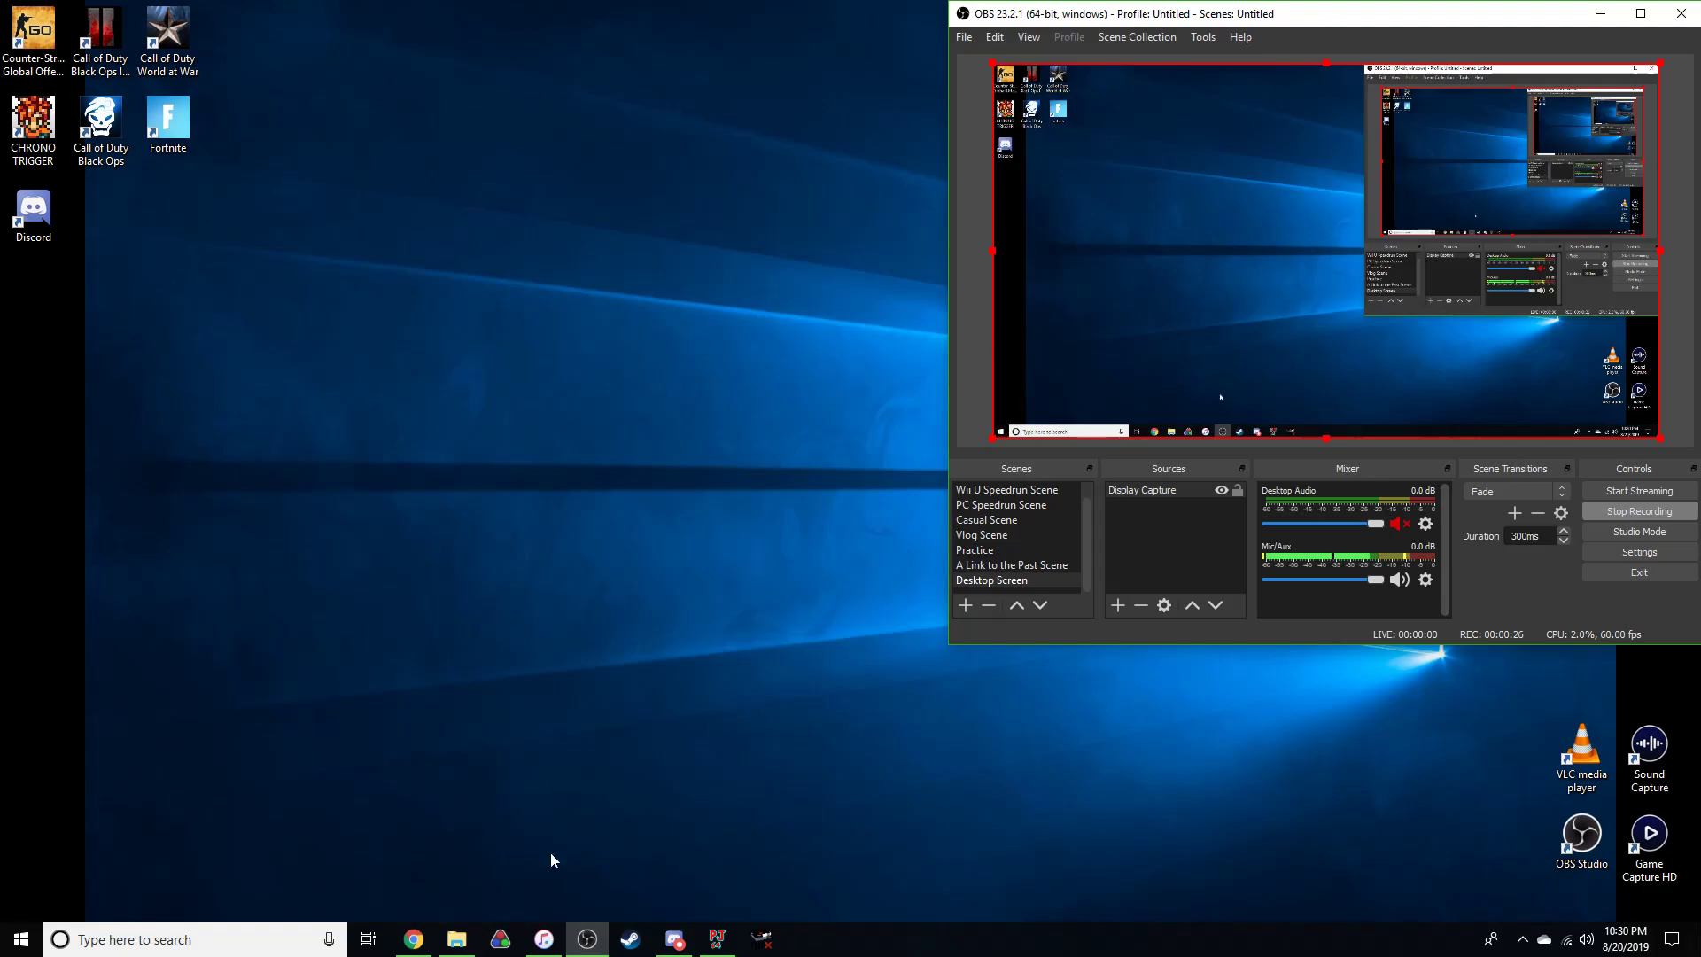
# Launch LiveSplit from the LiveSplit_1.7.6 folder in Downloads.
pyautogui.click(456, 939)
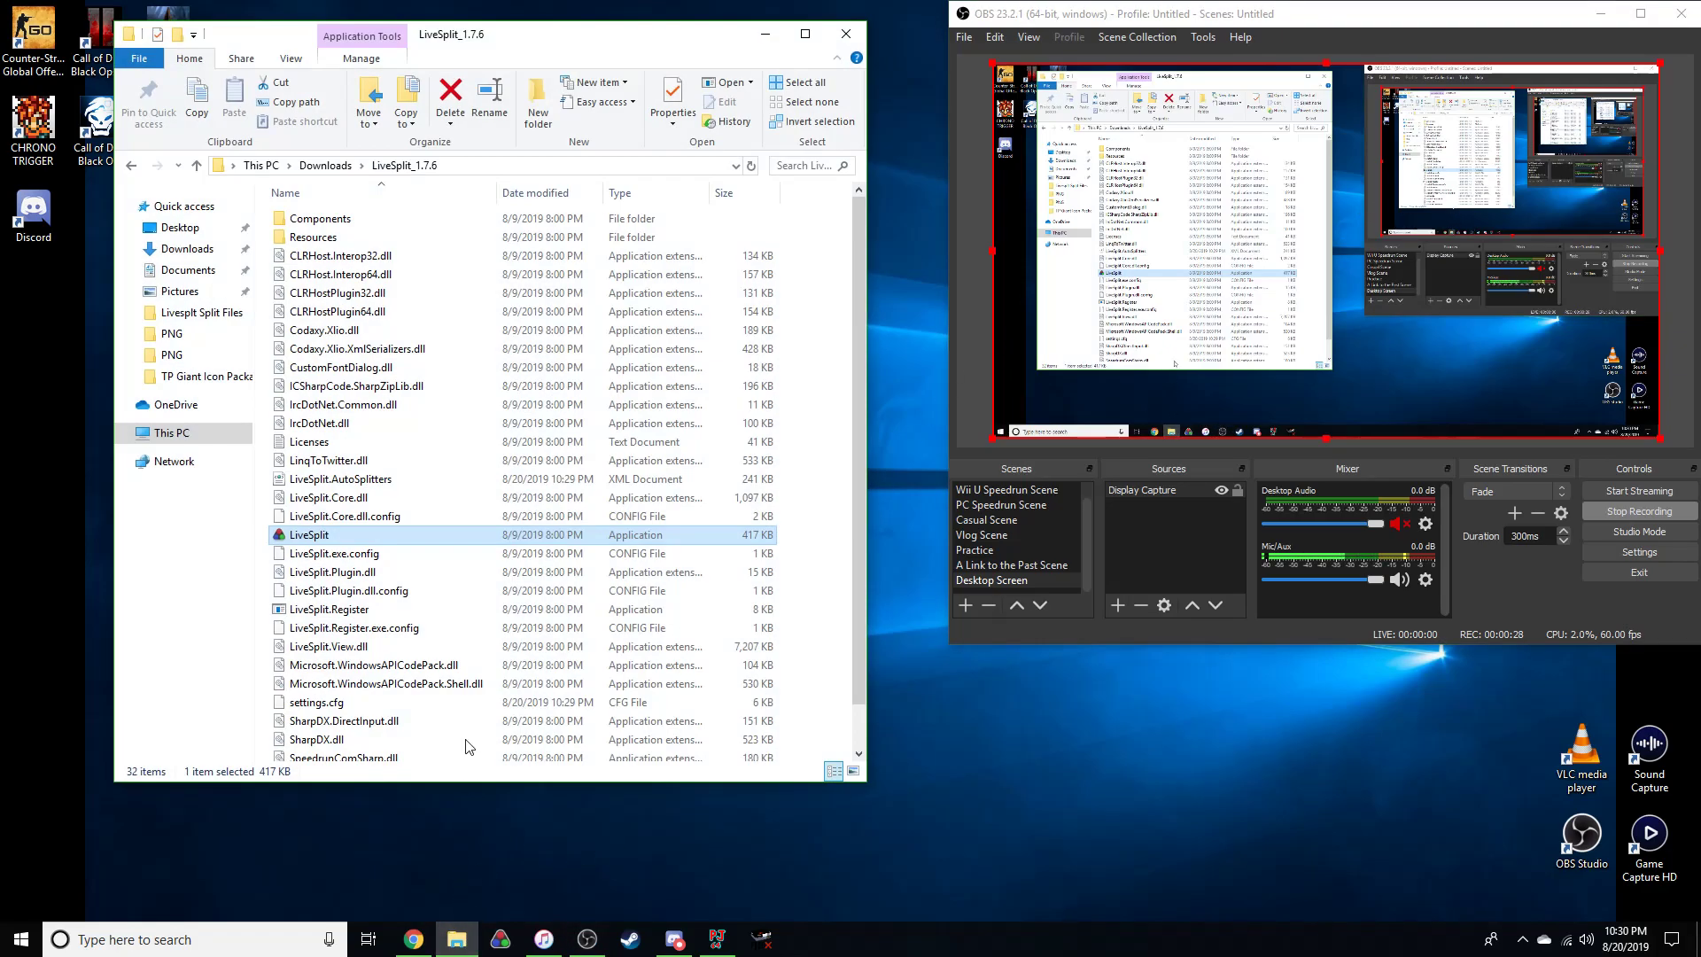
pyautogui.click(132, 164)
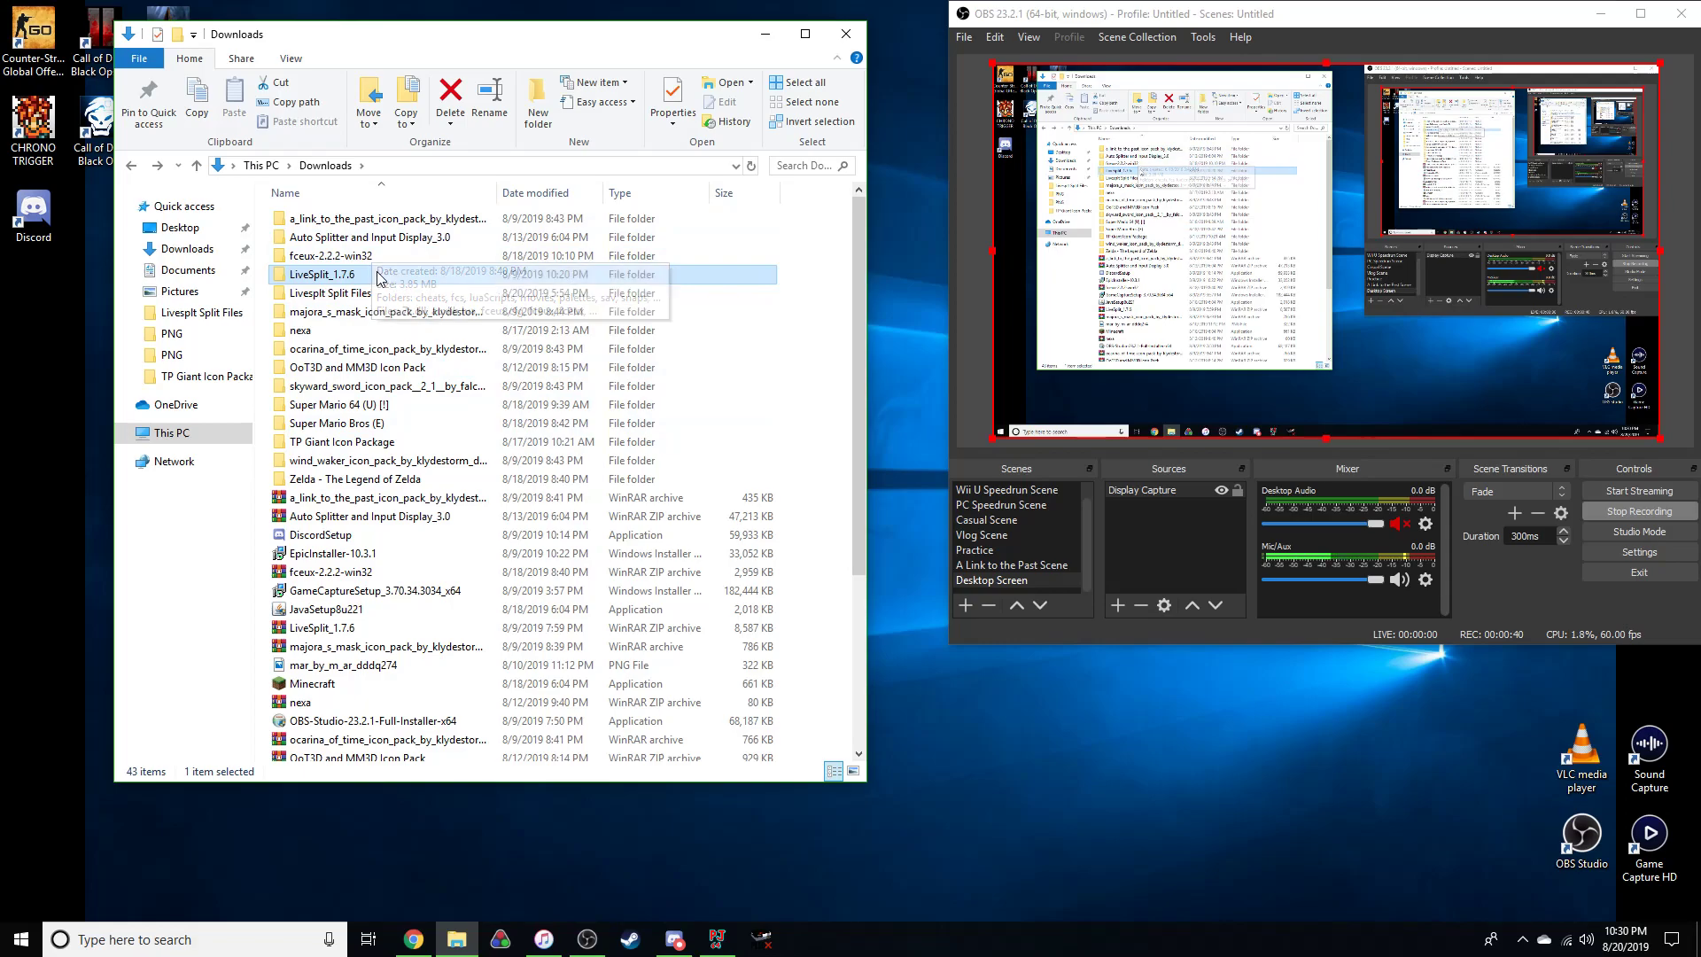
pyautogui.doubleClick(372, 274)
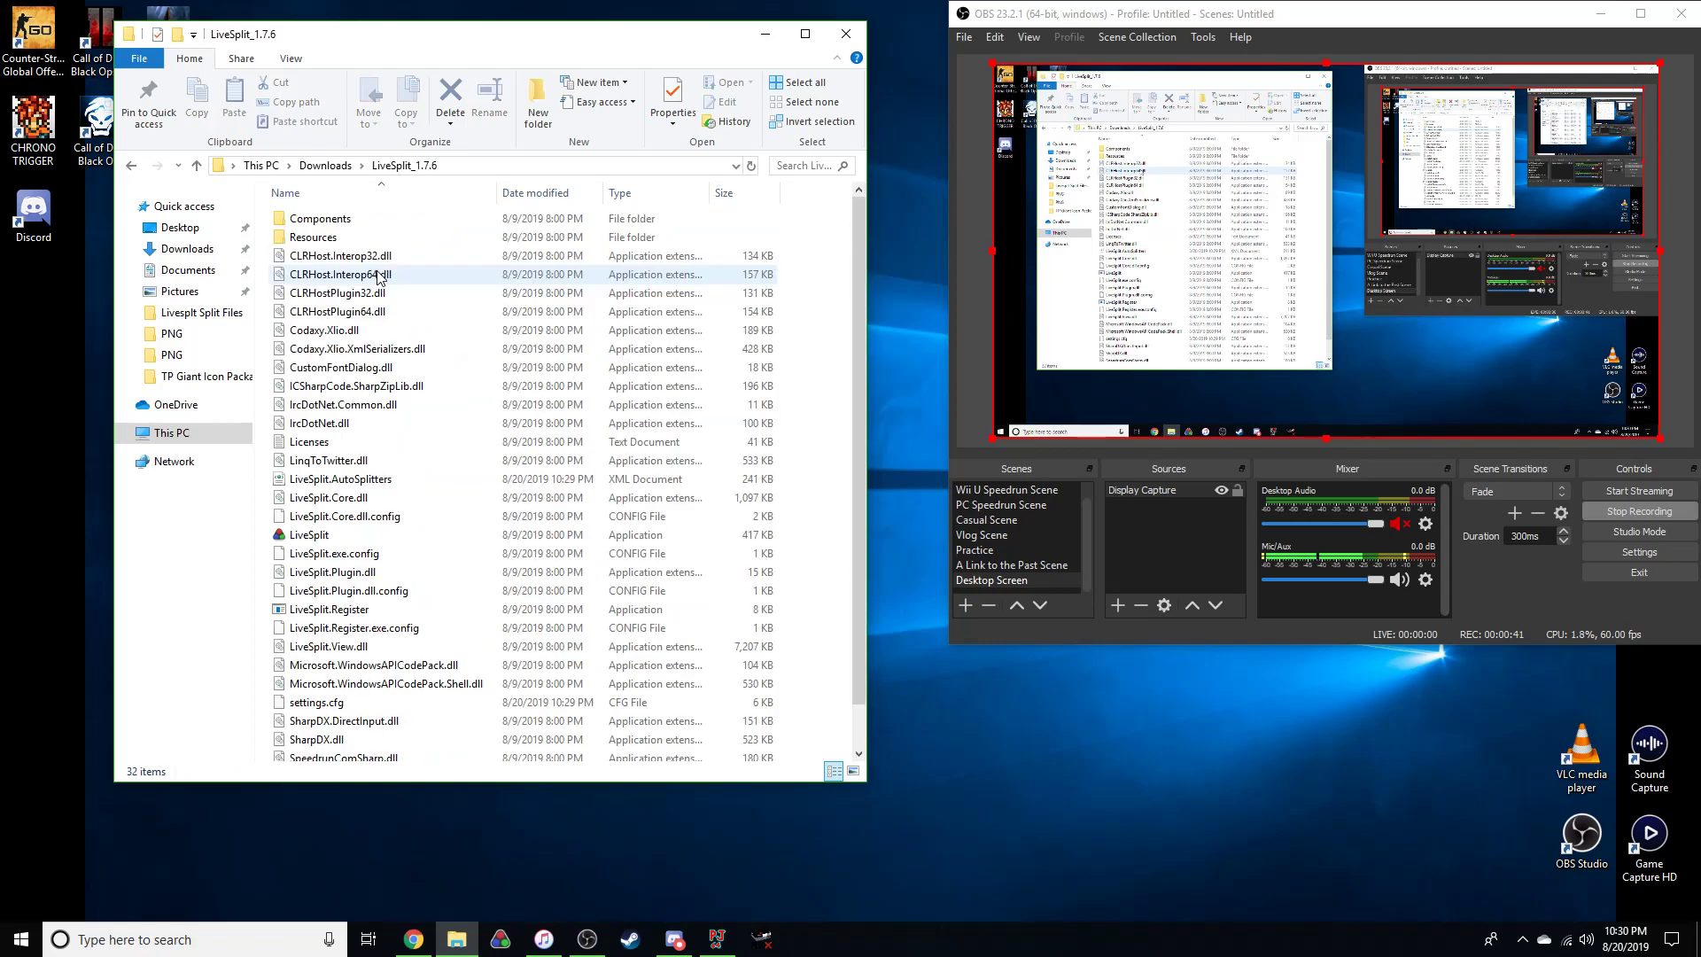
pyautogui.click(347, 538)
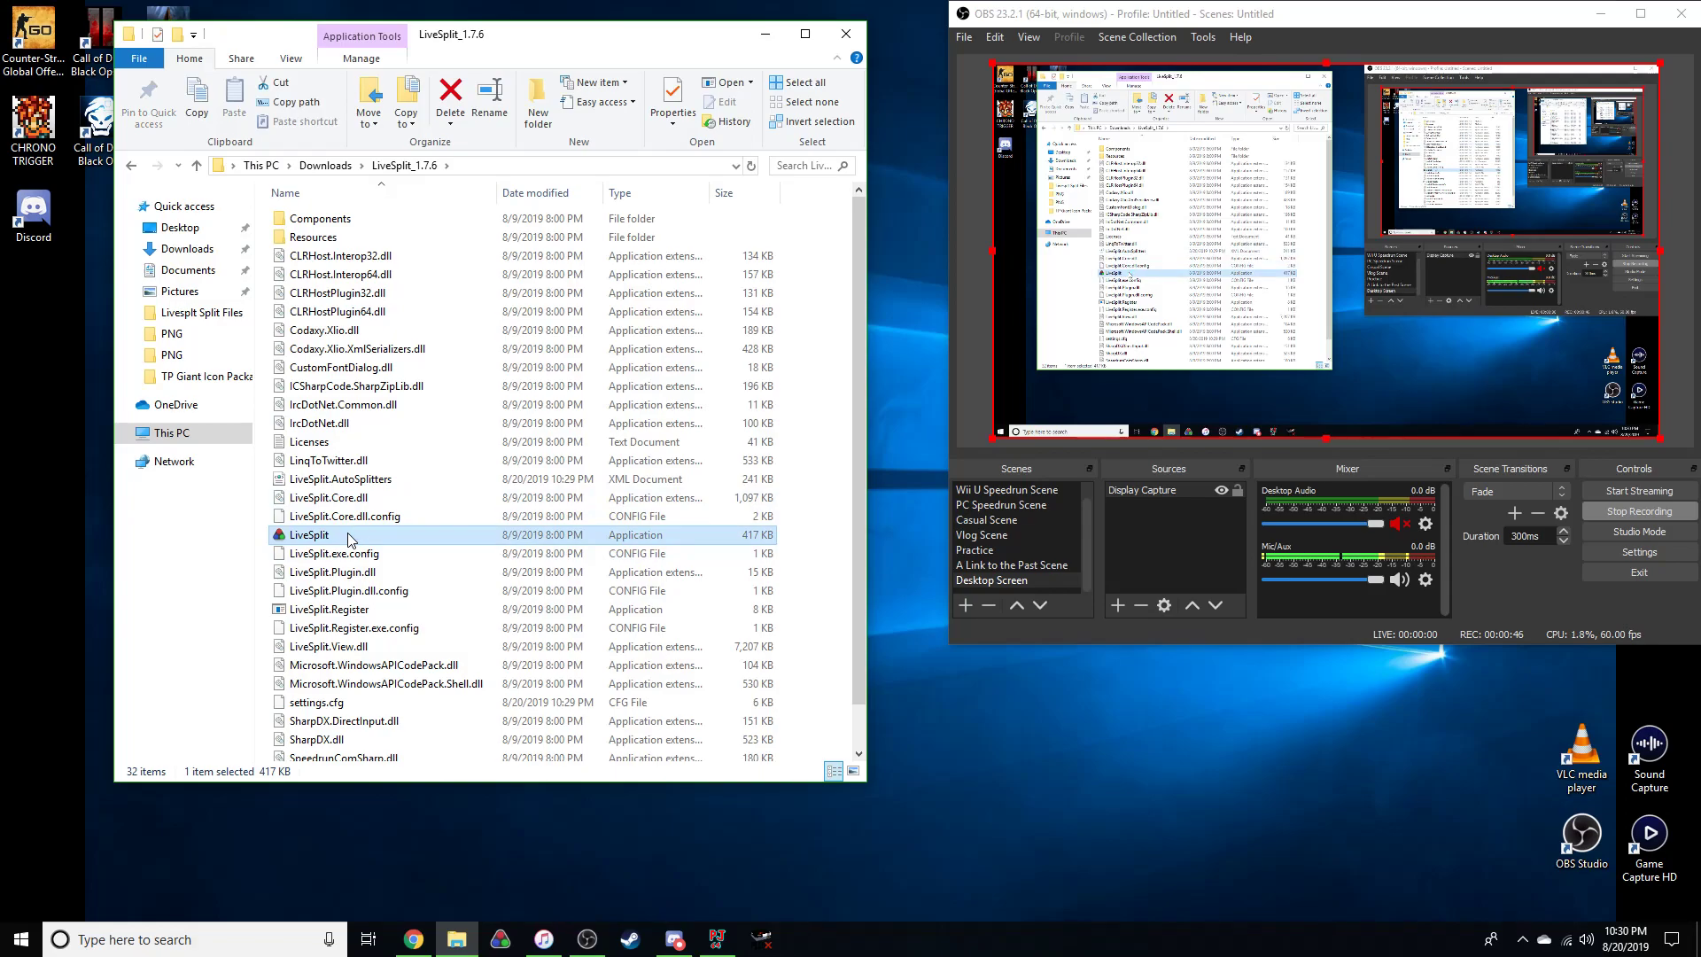
pyautogui.doubleClick(350, 538)
# Minimize the file browser and OBS windows and move the timer to an open area of the desktop.
pyautogui.moveTo(288, 184); pyautogui.dragTo(474, 204)
pyautogui.click(767, 36)
pyautogui.rightClick(476, 210)
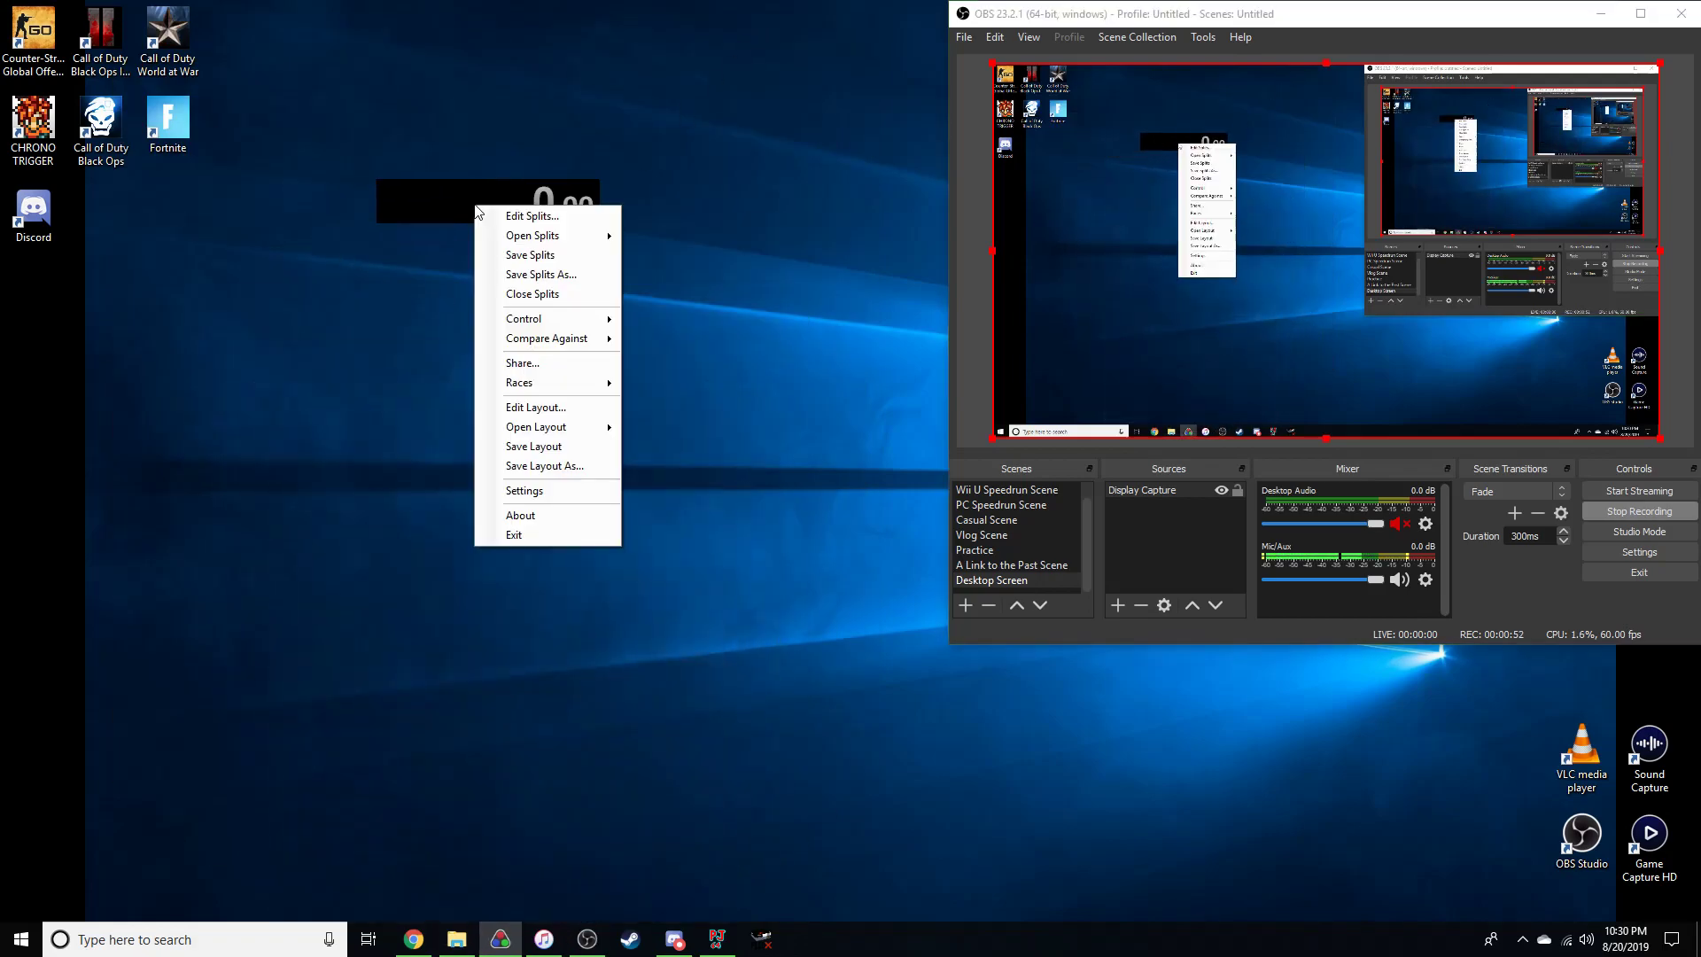
pyautogui.click(1601, 14)
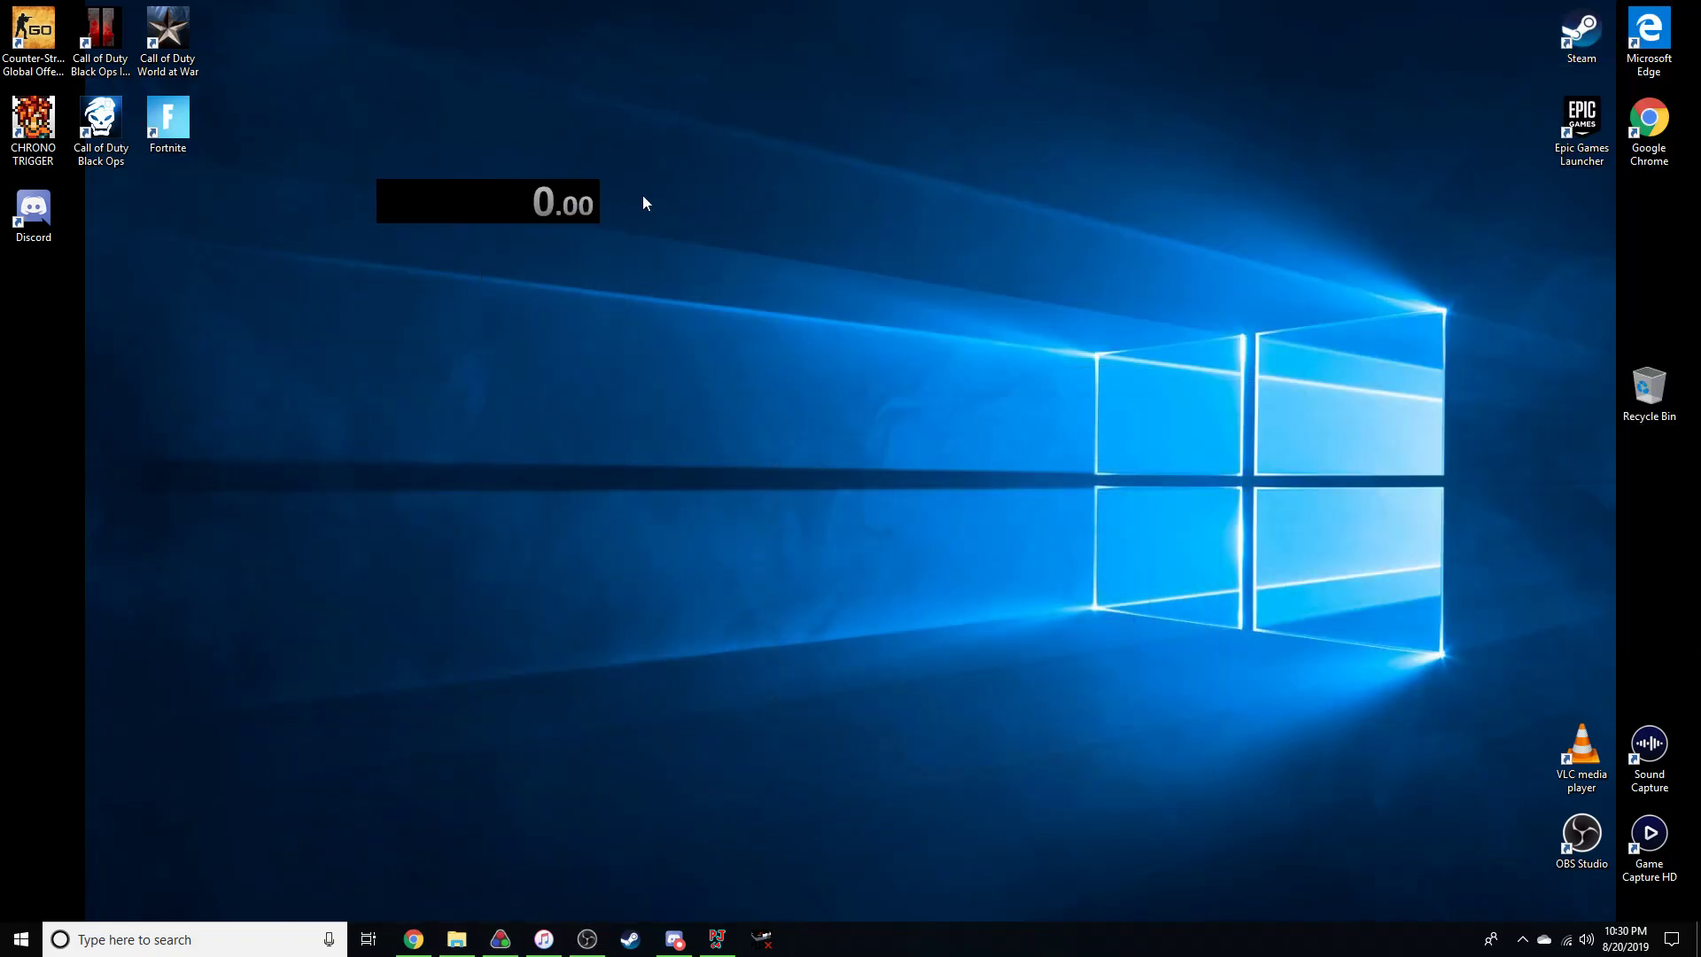
pyautogui.moveTo(527, 200); pyautogui.dragTo(710, 211)
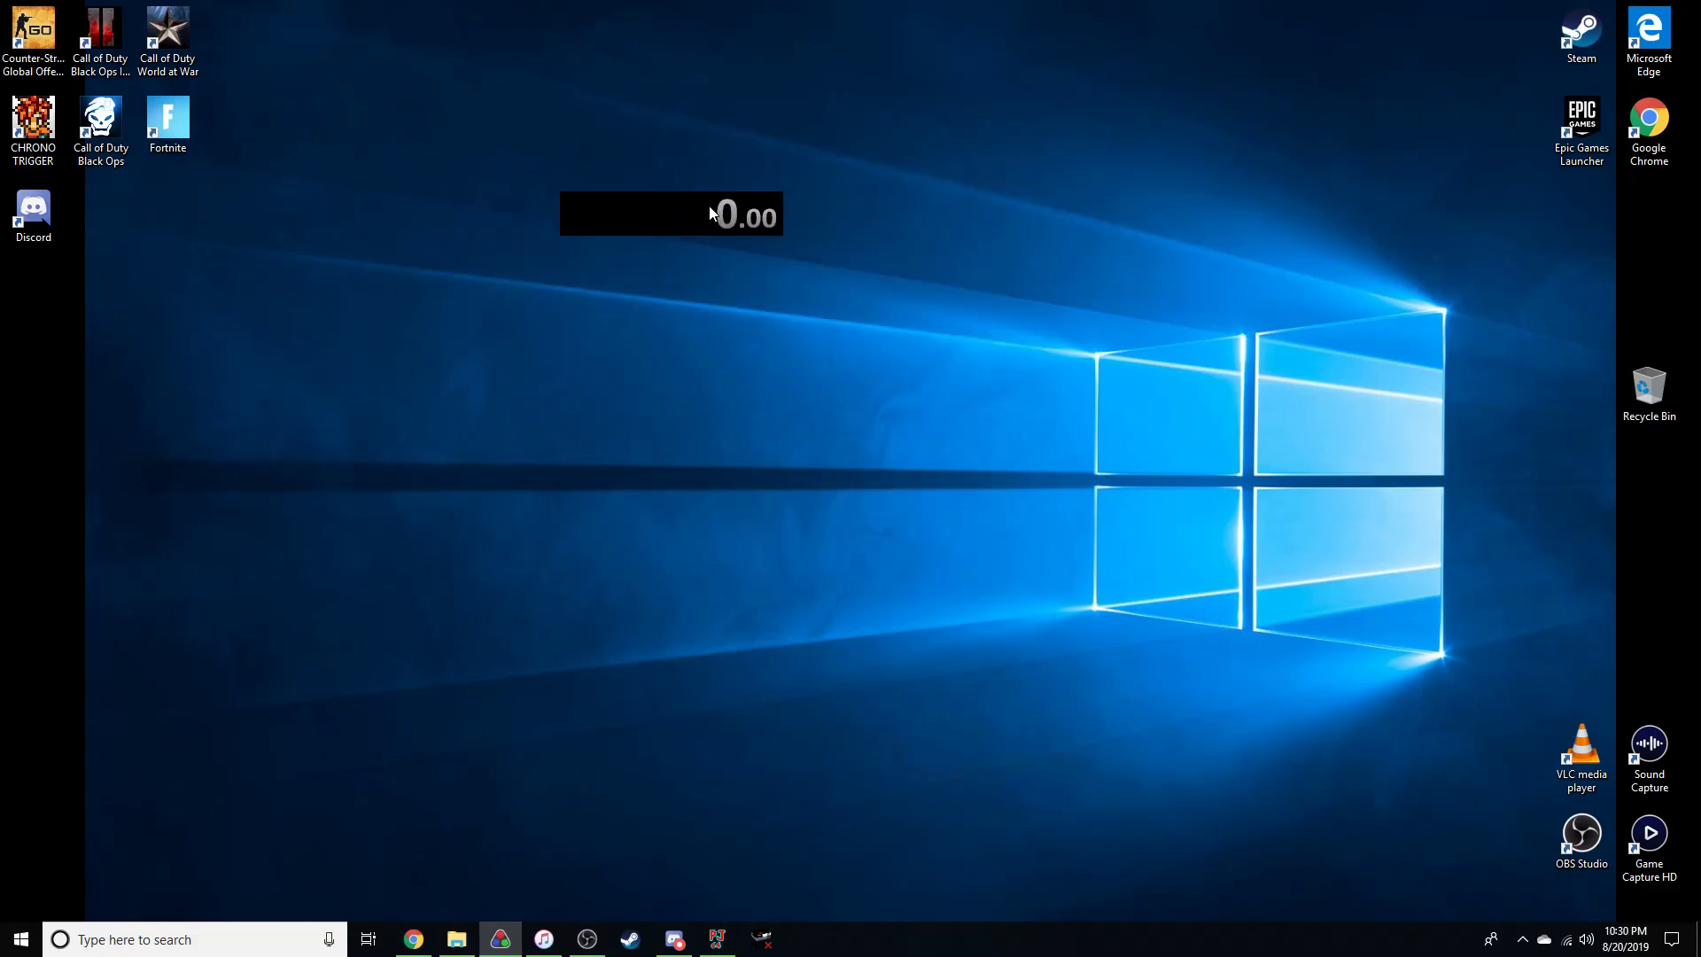
# Edit the splits, setting the game name to The Legend of Zelda: Ocarina of Time and the run category to Any%.
pyautogui.rightClick(714, 211)
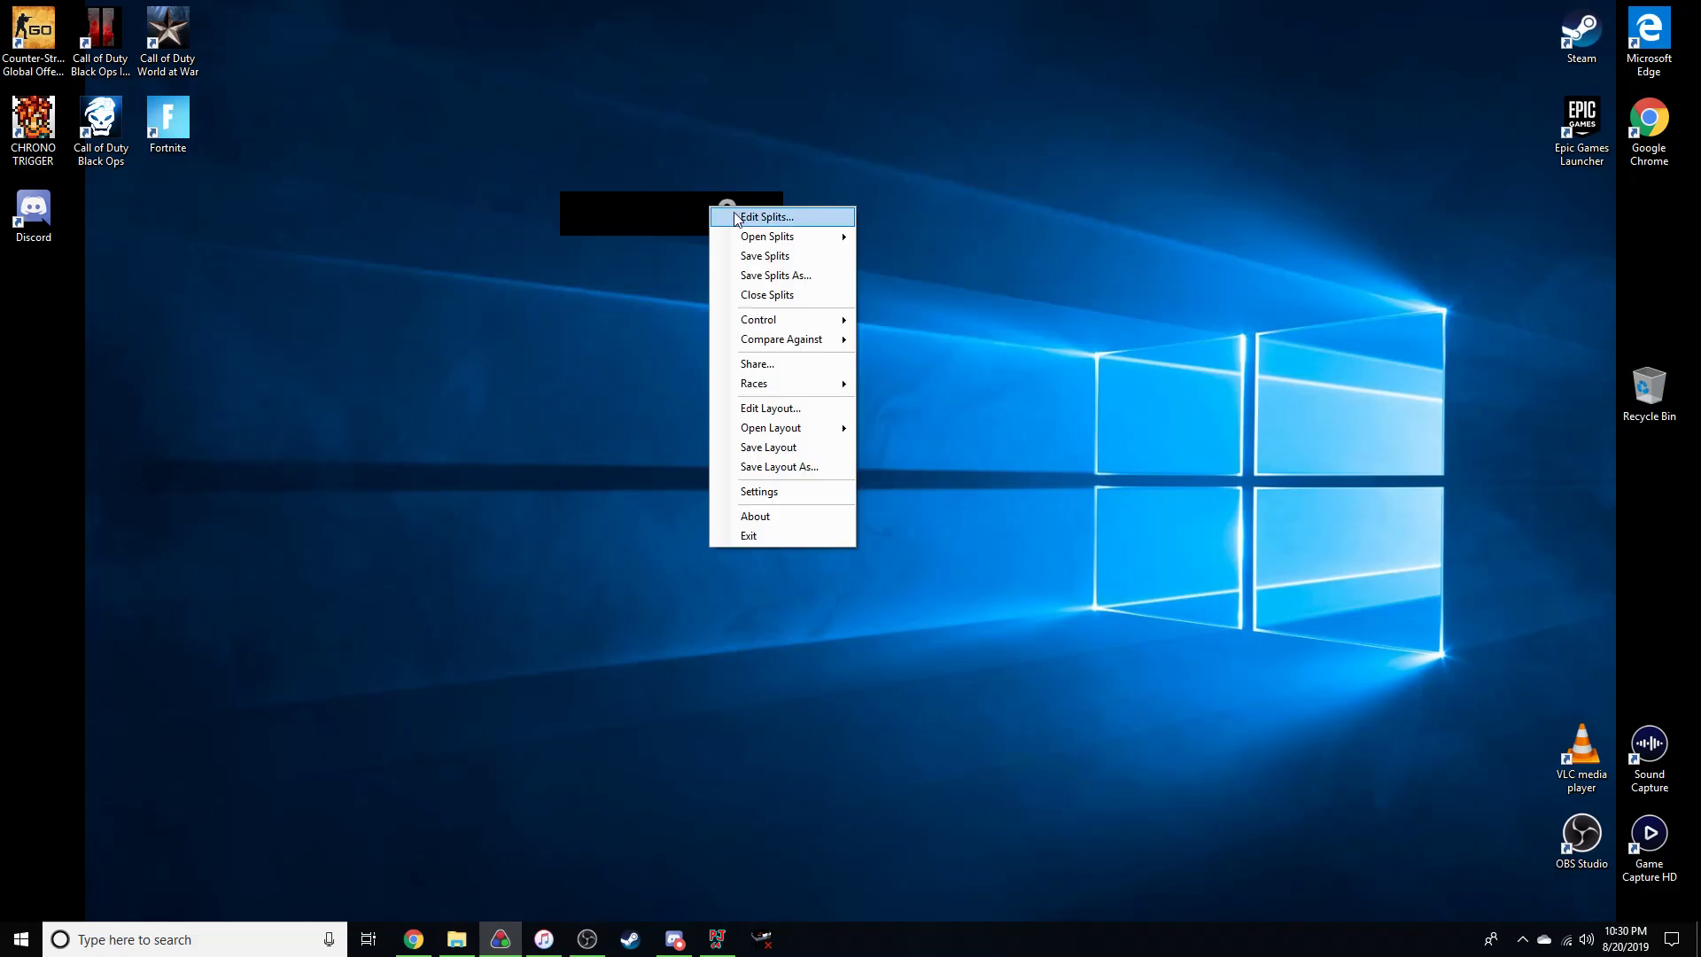
pyautogui.click(734, 218)
pyautogui.click(335, 137)
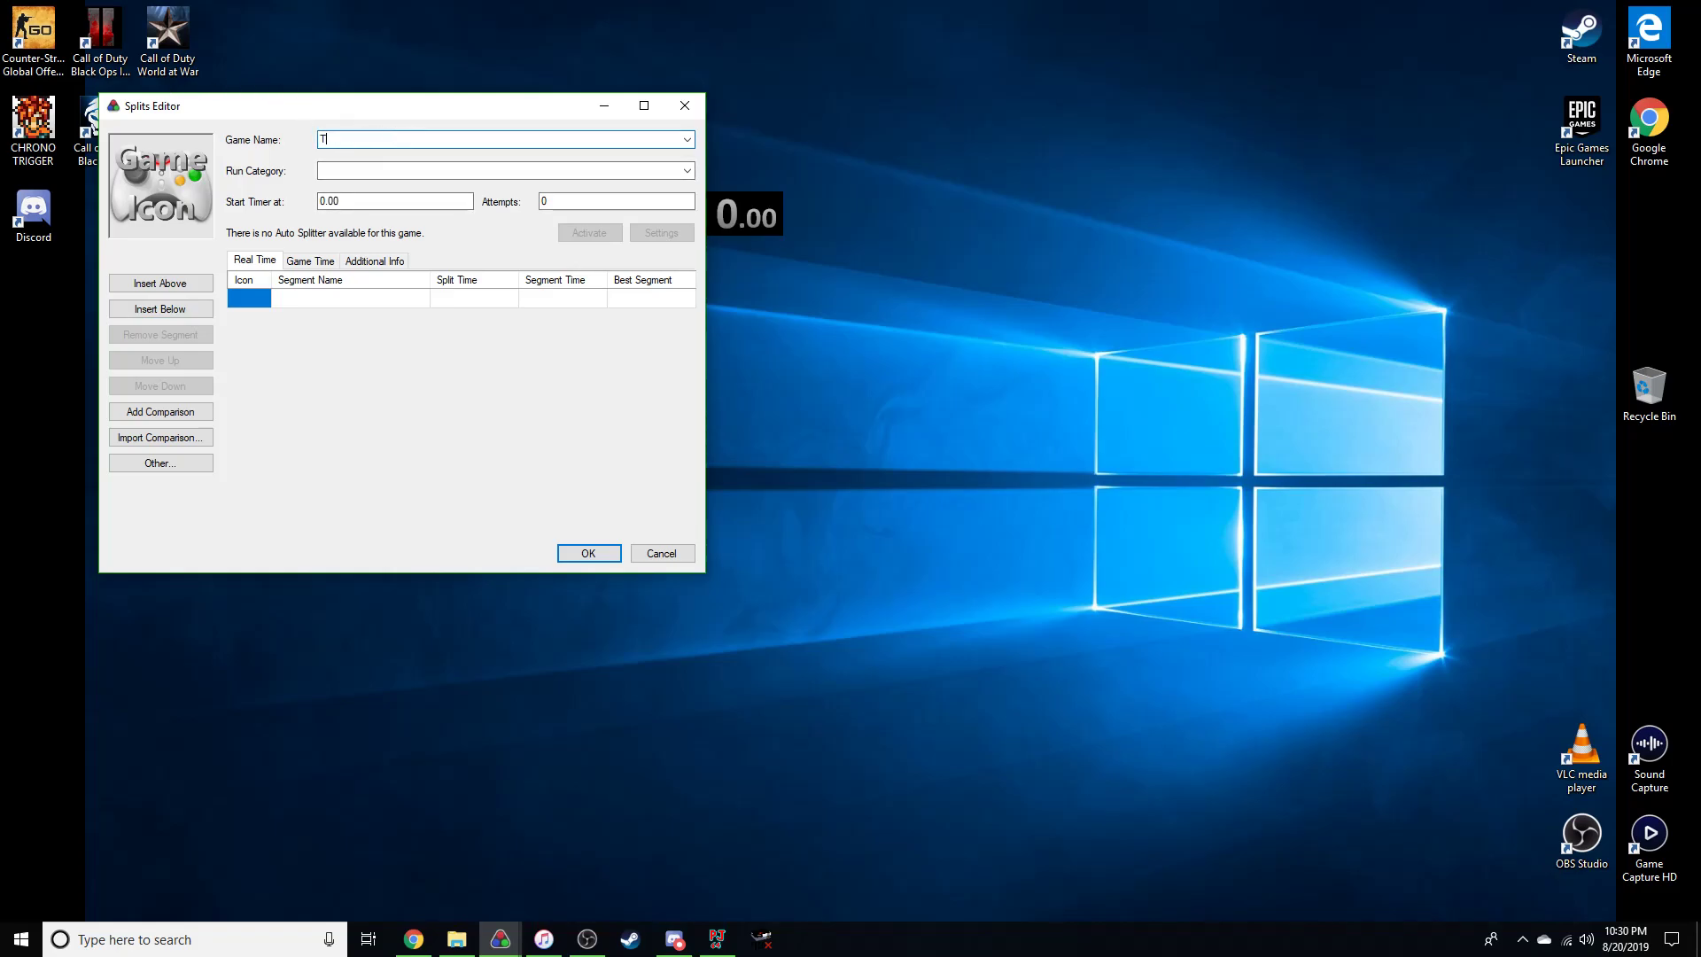
pyautogui.write('he Lgegend ioof Zelda')
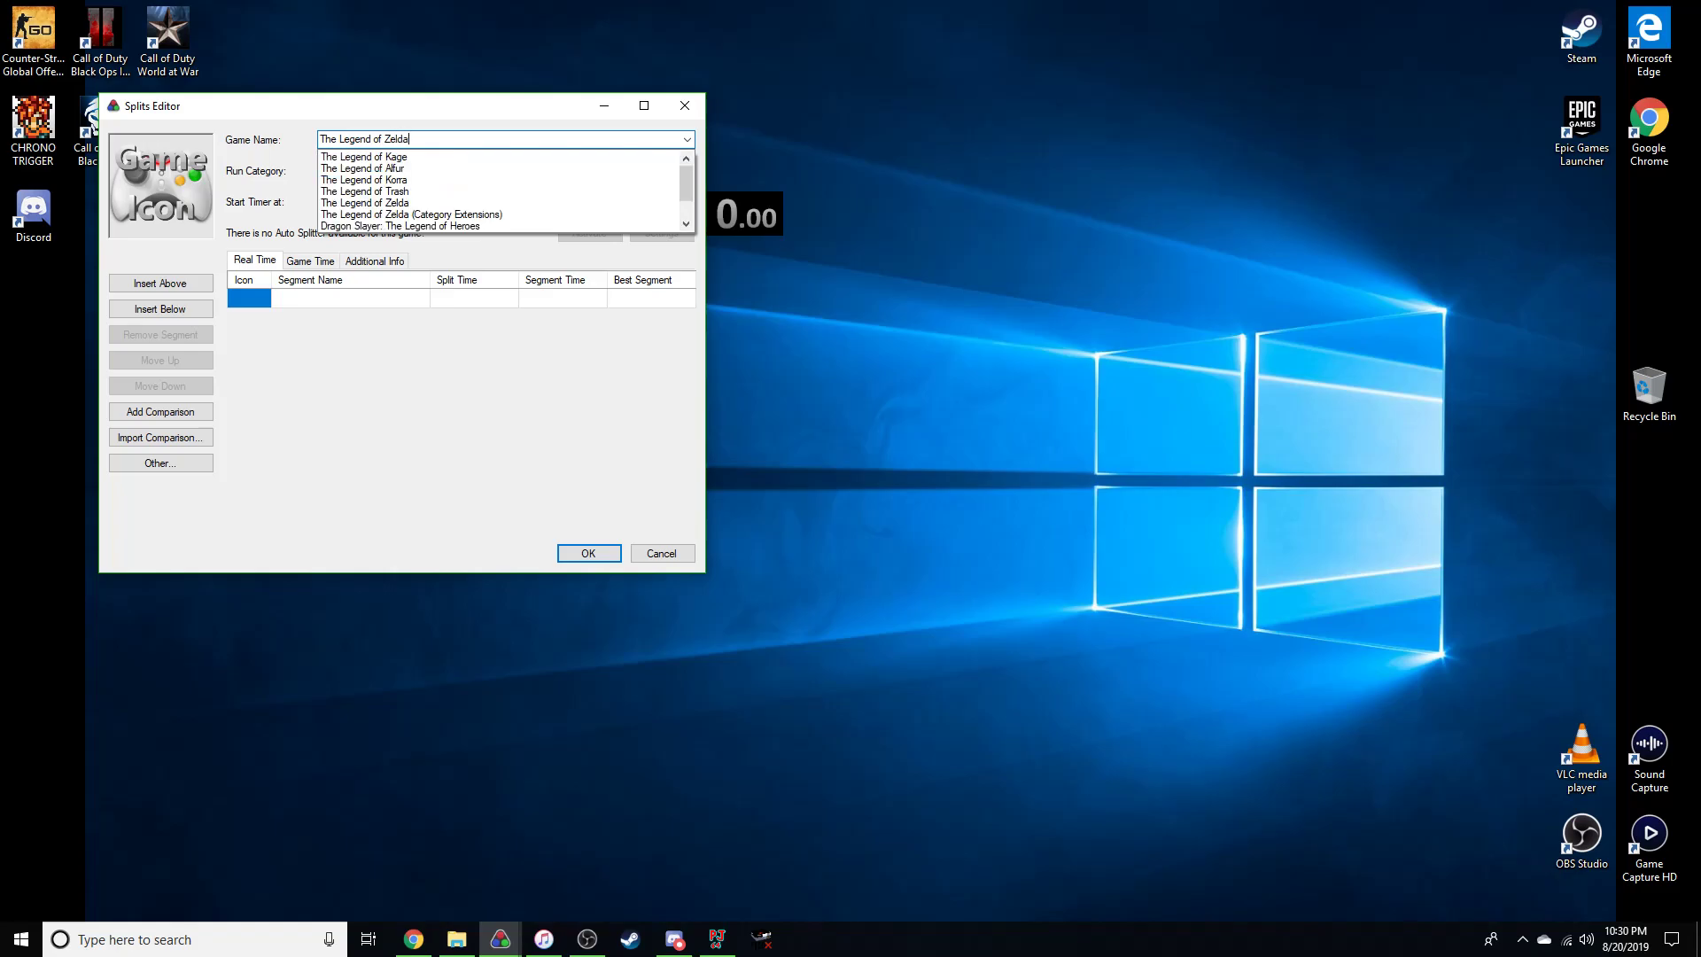
pyautogui.write(':')
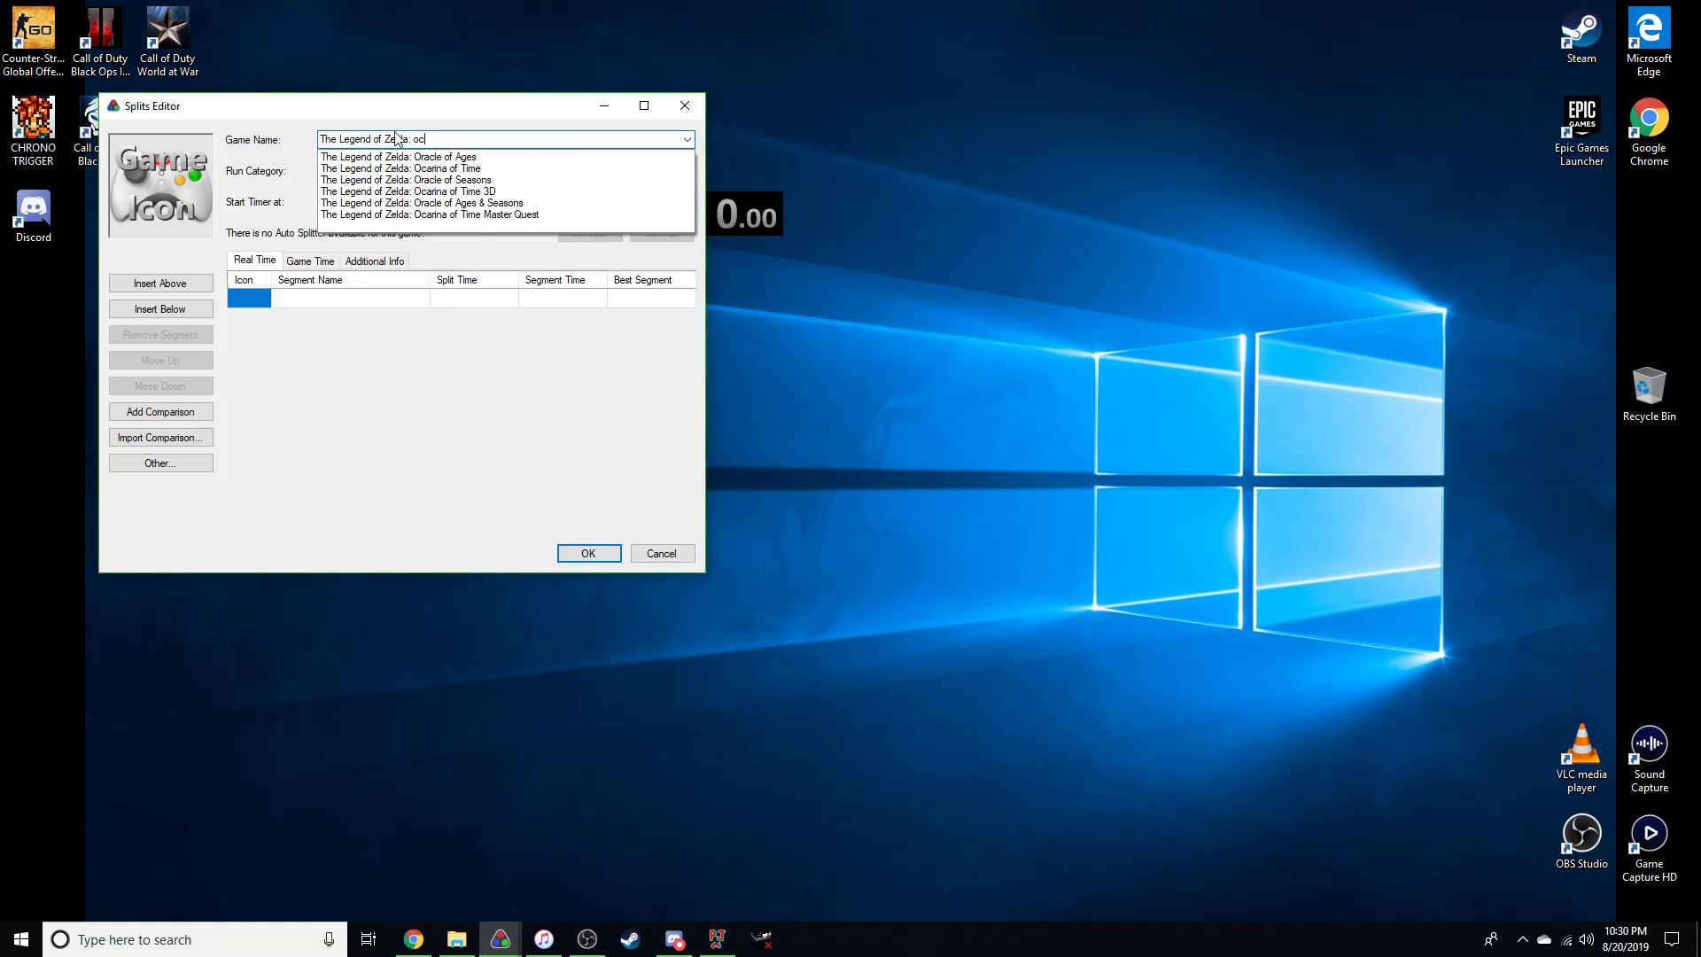
pyautogui.write(' Ocar')
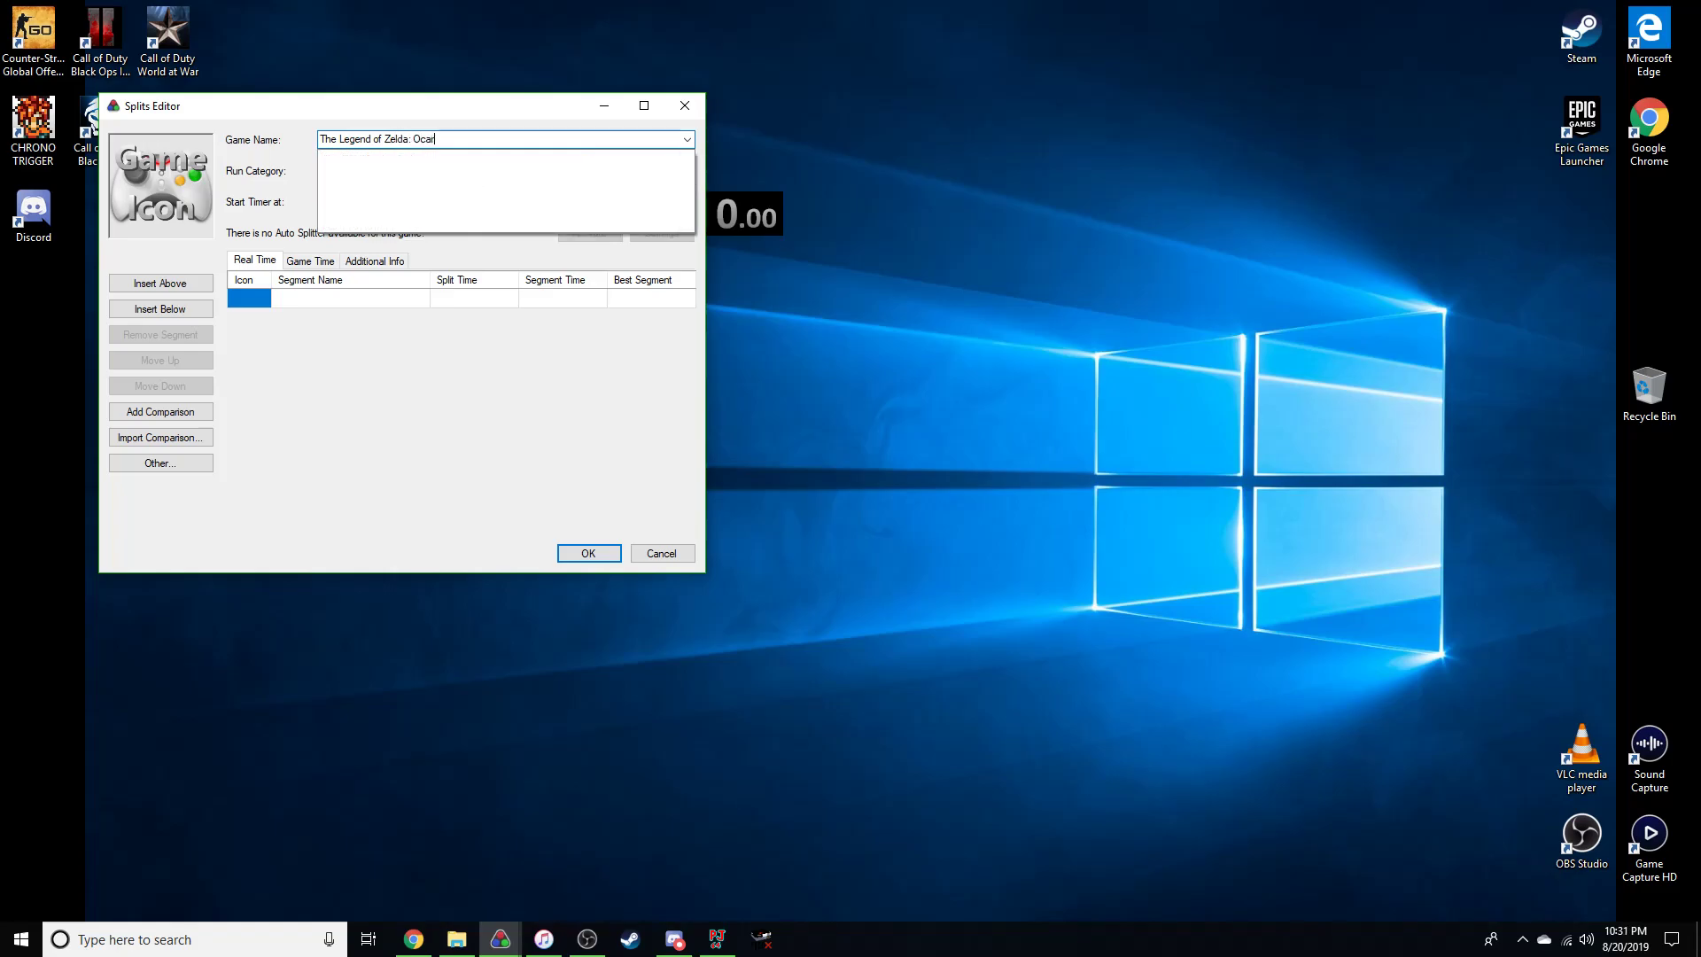
pyautogui.write('ina of Time')
pyautogui.press('Return')
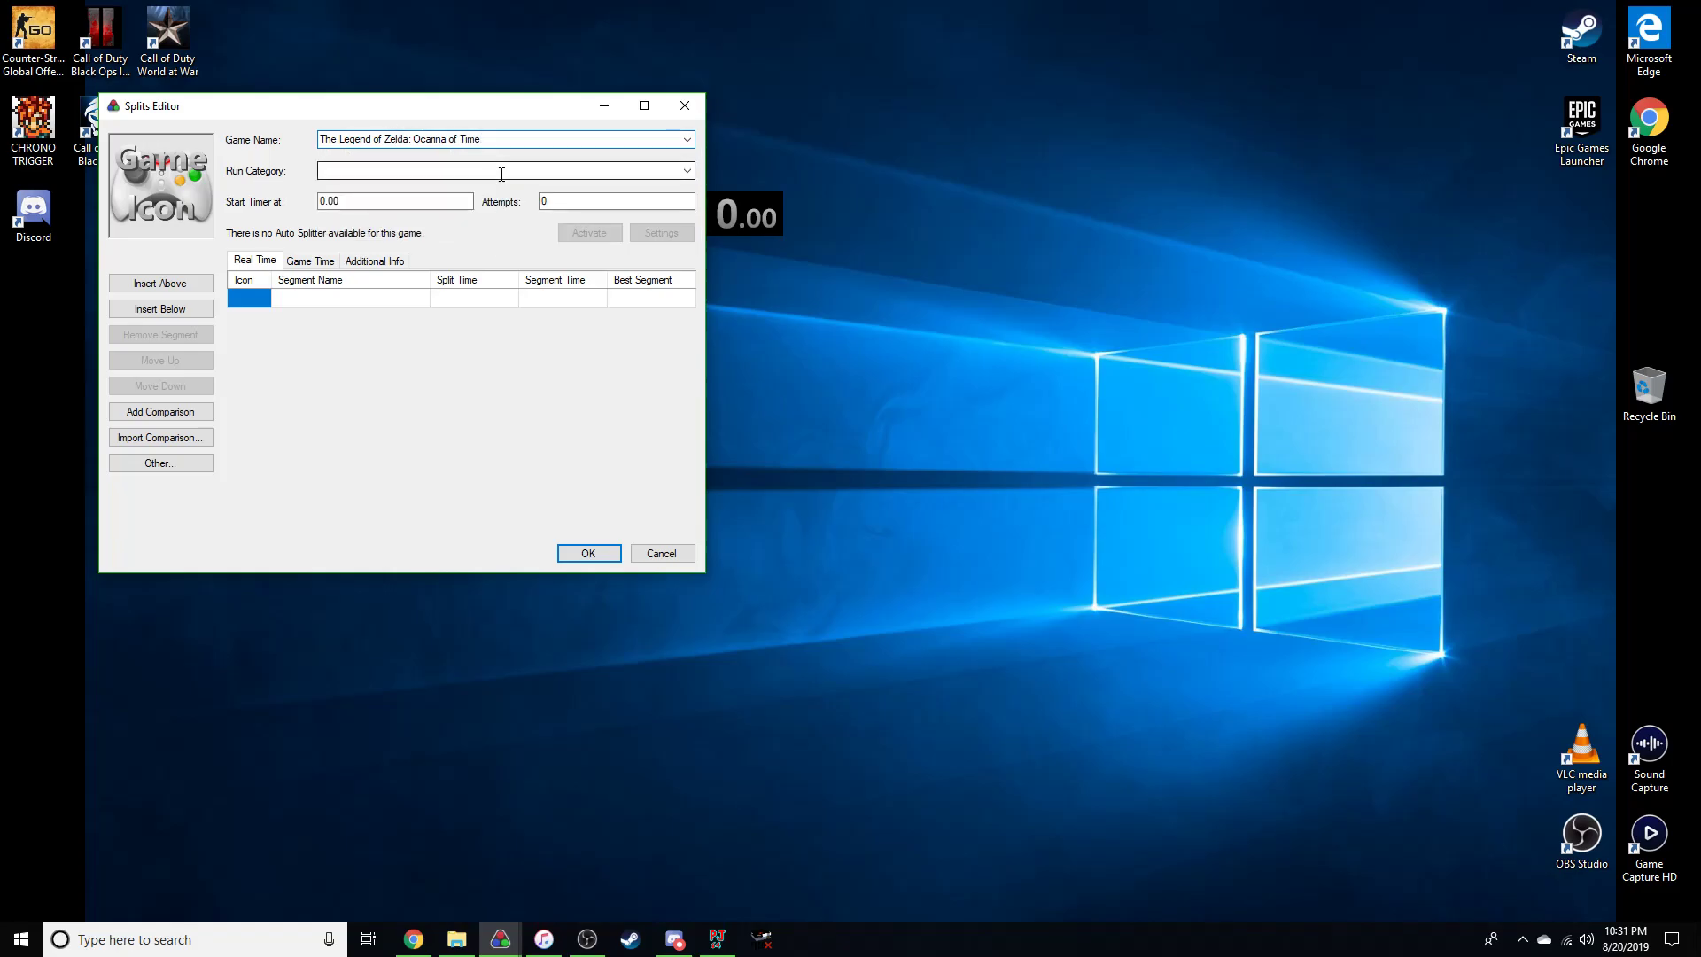
pyautogui.click(686, 170)
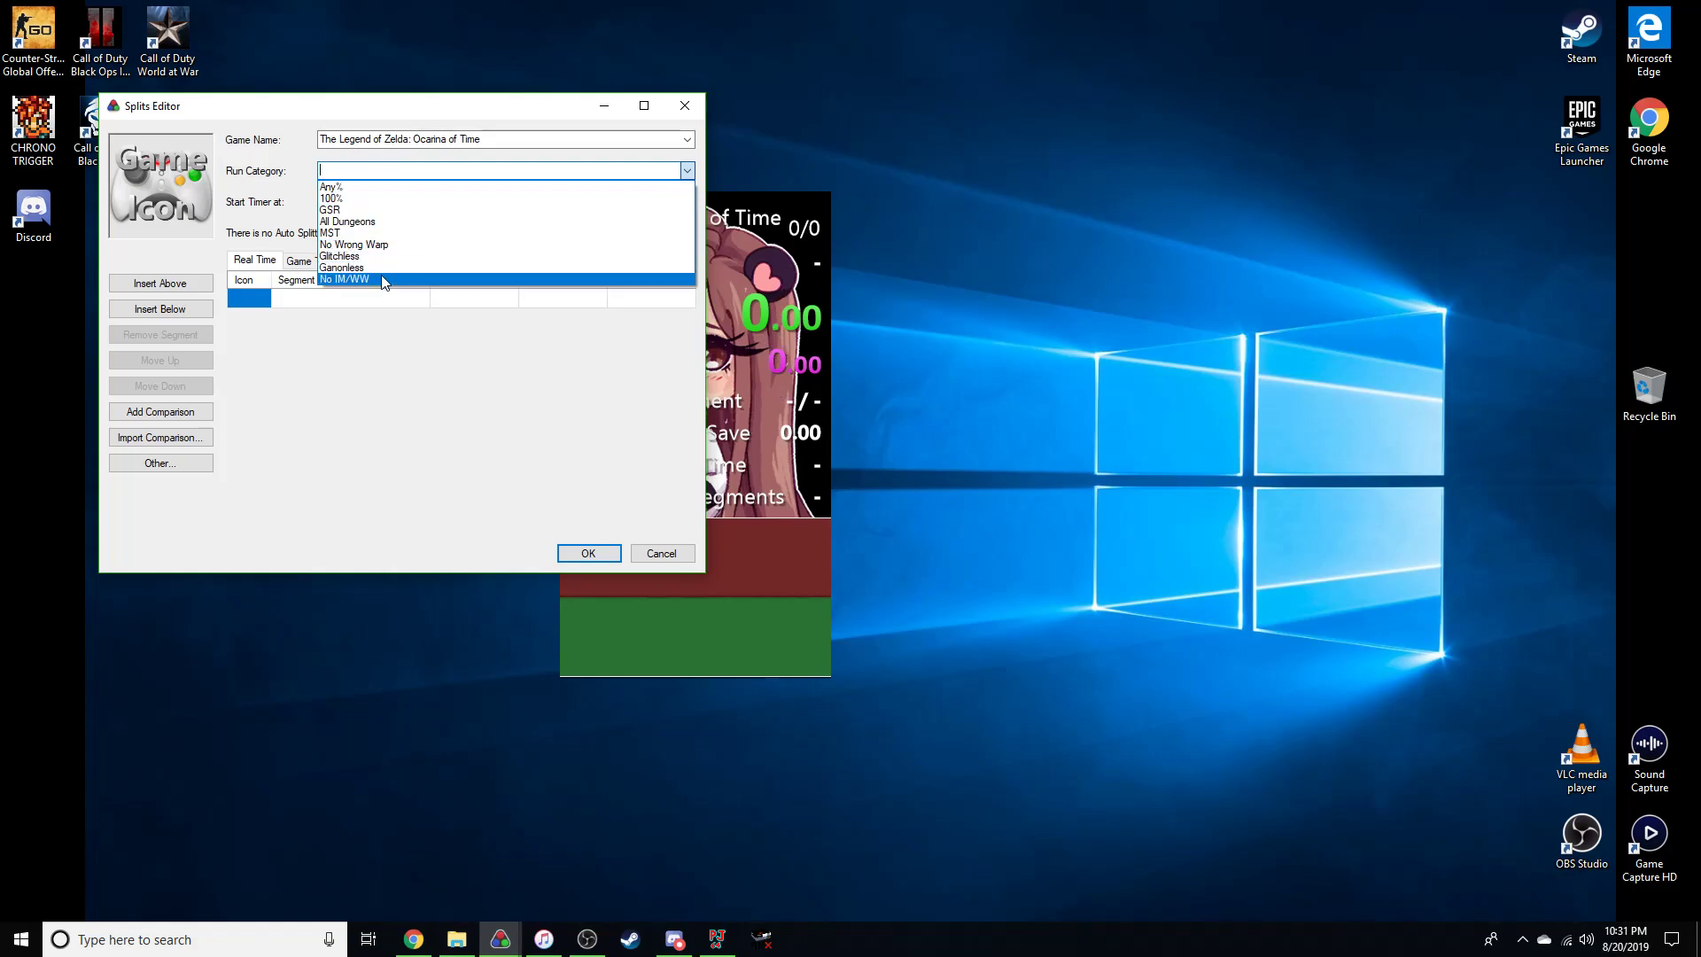
pyautogui.click(393, 187)
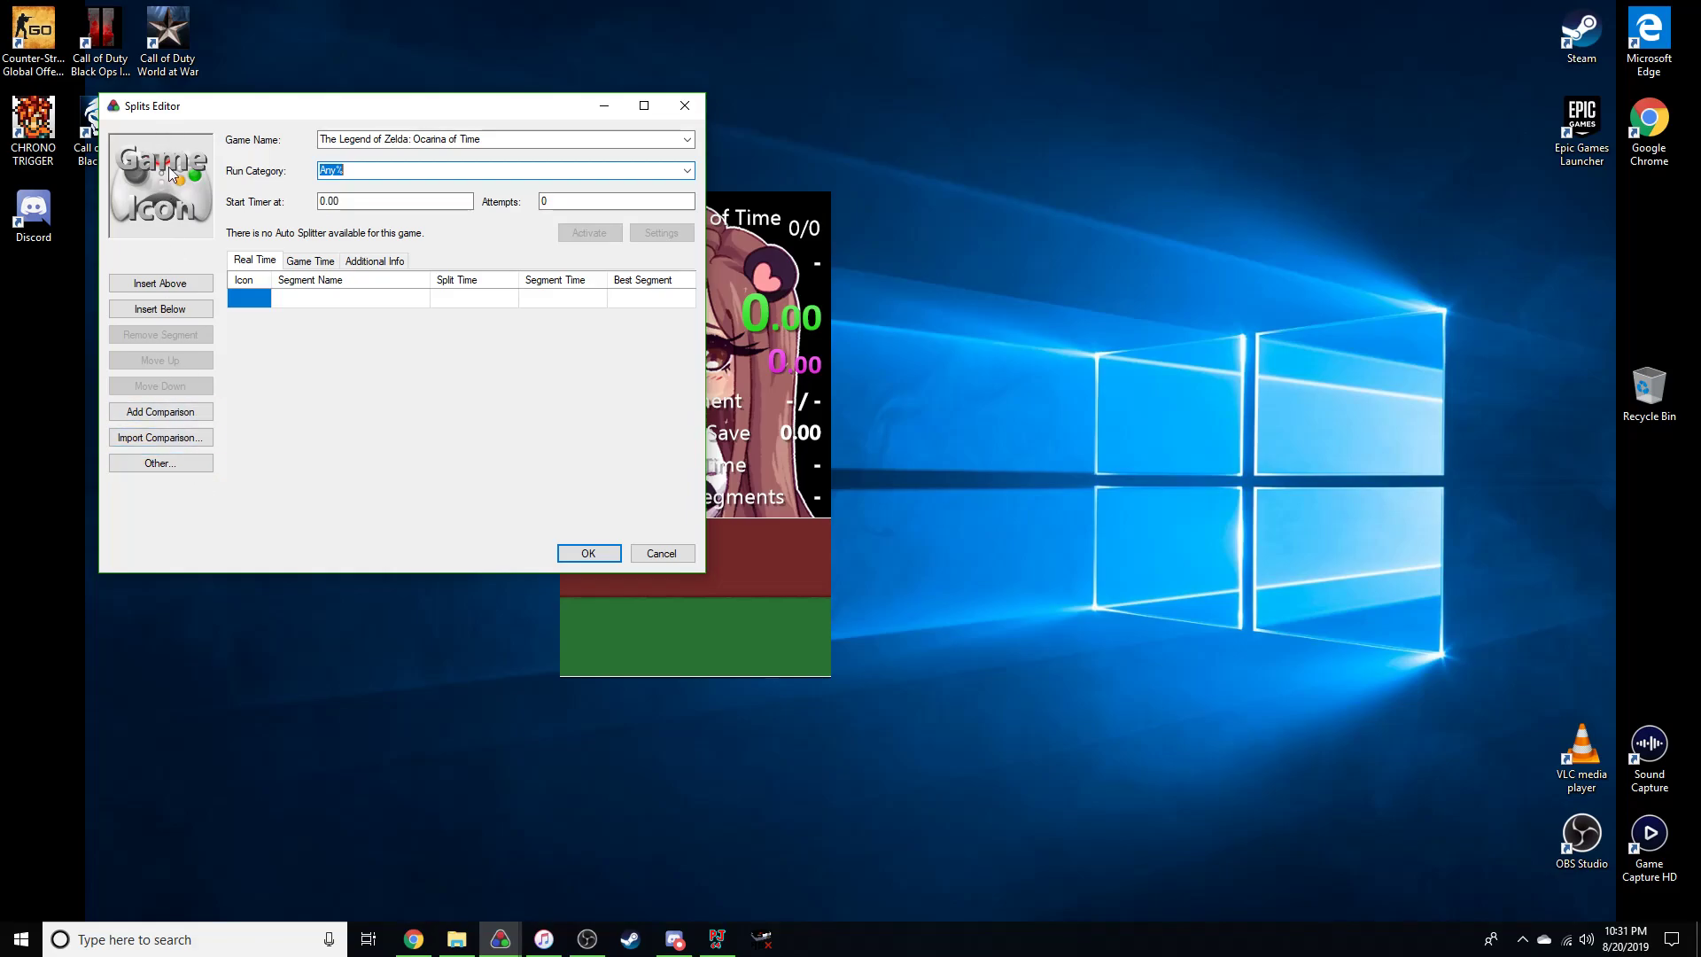
# Insert seven blank segments below the first one in the splits.
pyautogui.click(301, 298)
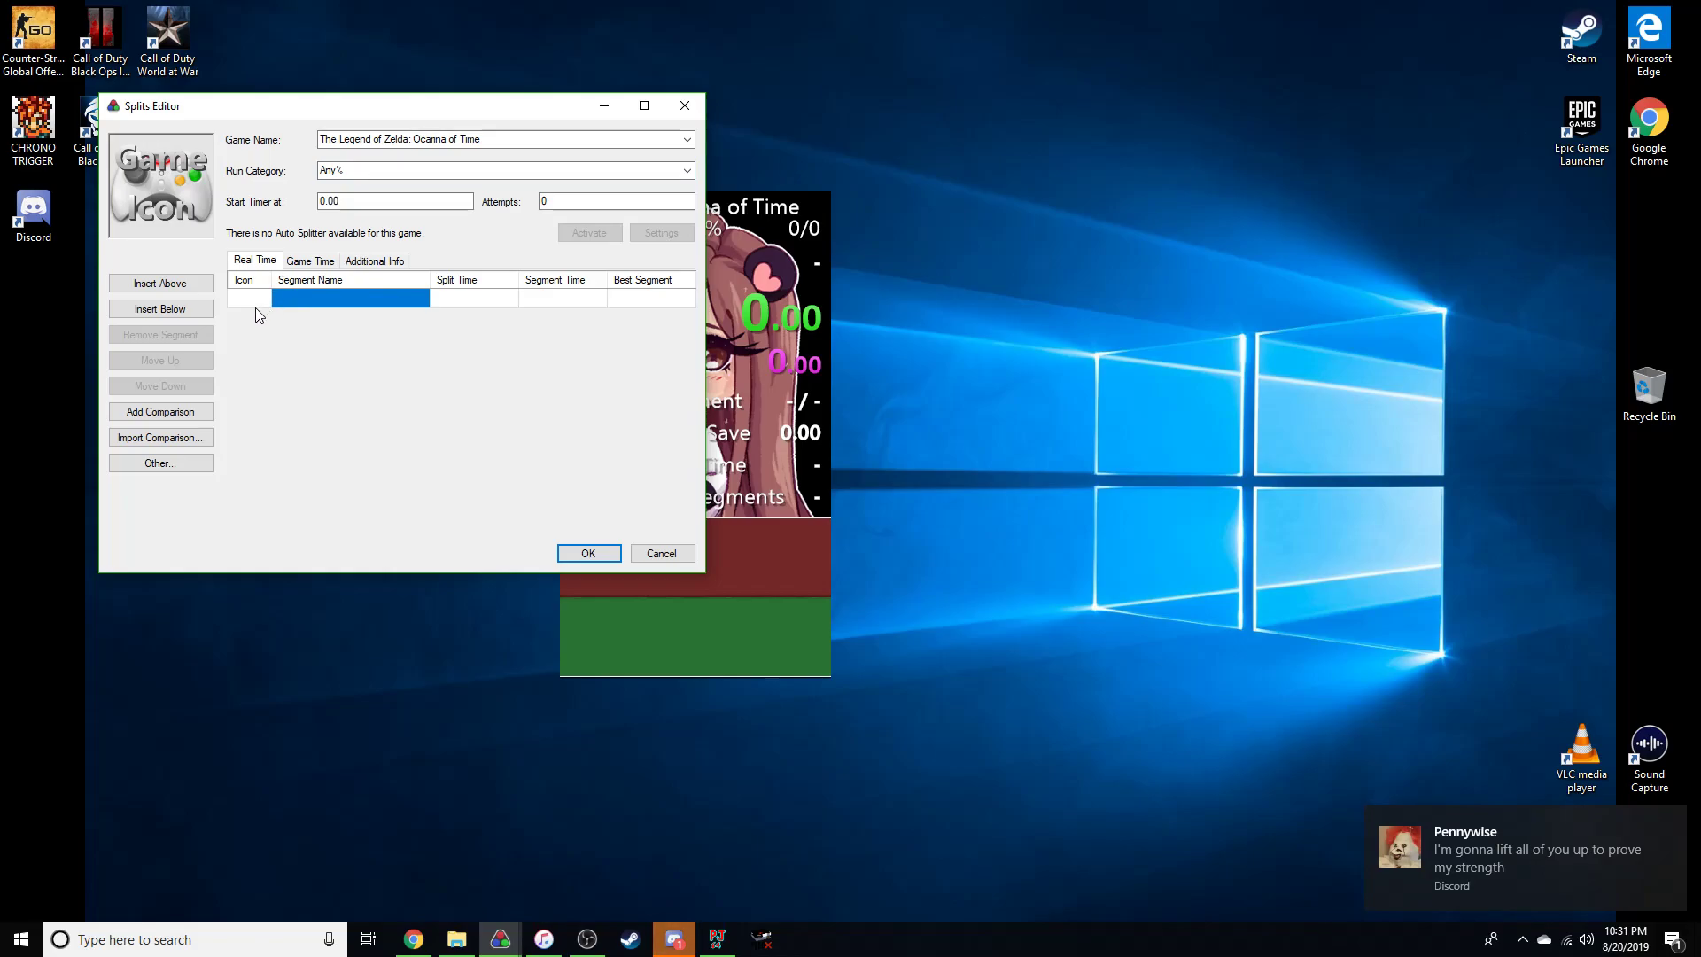
pyautogui.click(177, 309)
pyautogui.click(177, 308)
pyautogui.click(178, 308)
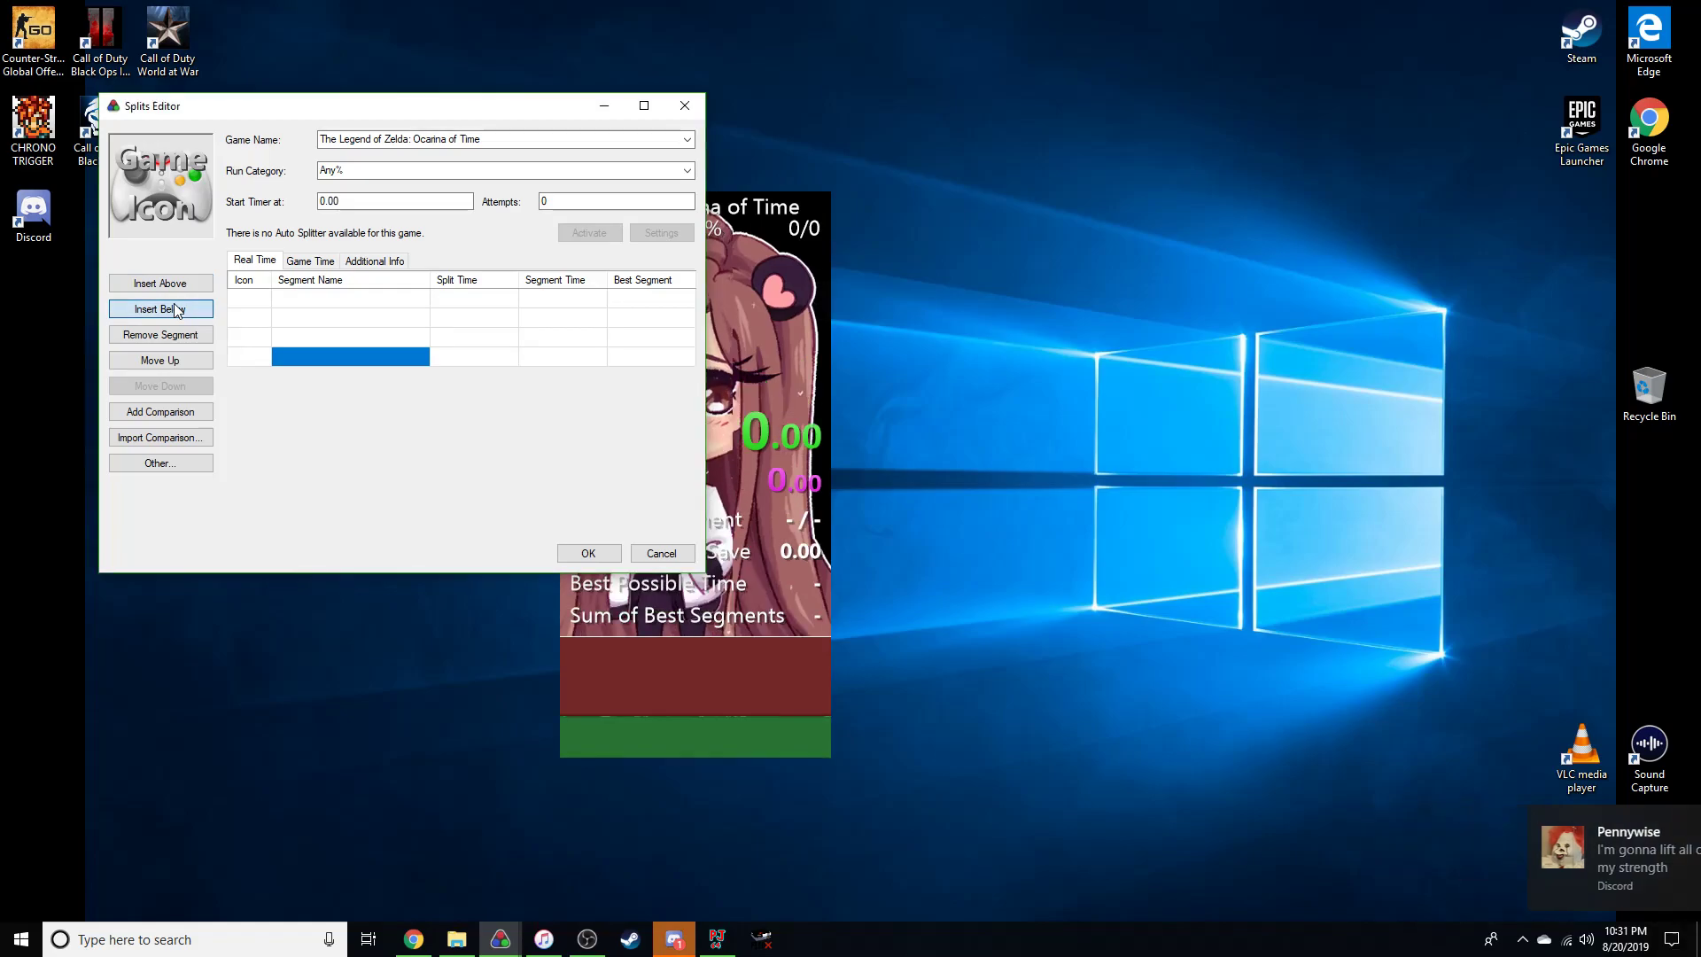
pyautogui.click(177, 308)
pyautogui.click(177, 308)
pyautogui.click(177, 308)
pyautogui.click(177, 308)
# Name the first four segments Escape, Enter Kakariko, Empty Bottle and Enter Deku.
pyautogui.click(333, 296)
pyautogui.click(333, 296)
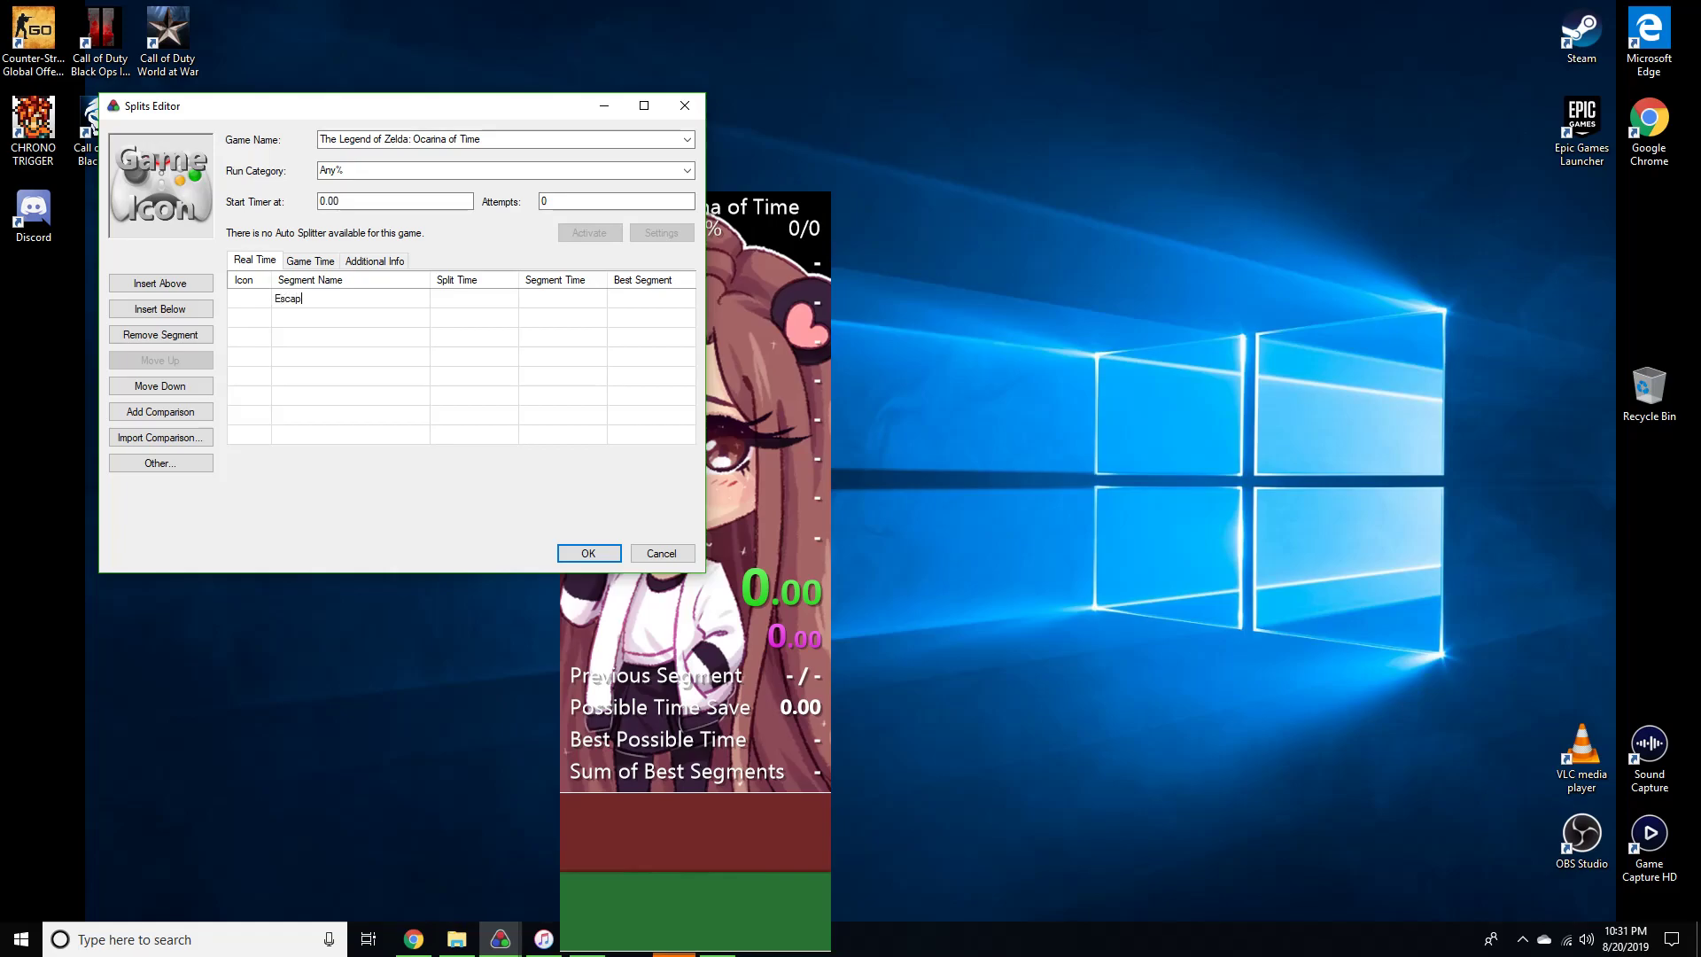
pyautogui.click(330, 316)
pyautogui.click(329, 317)
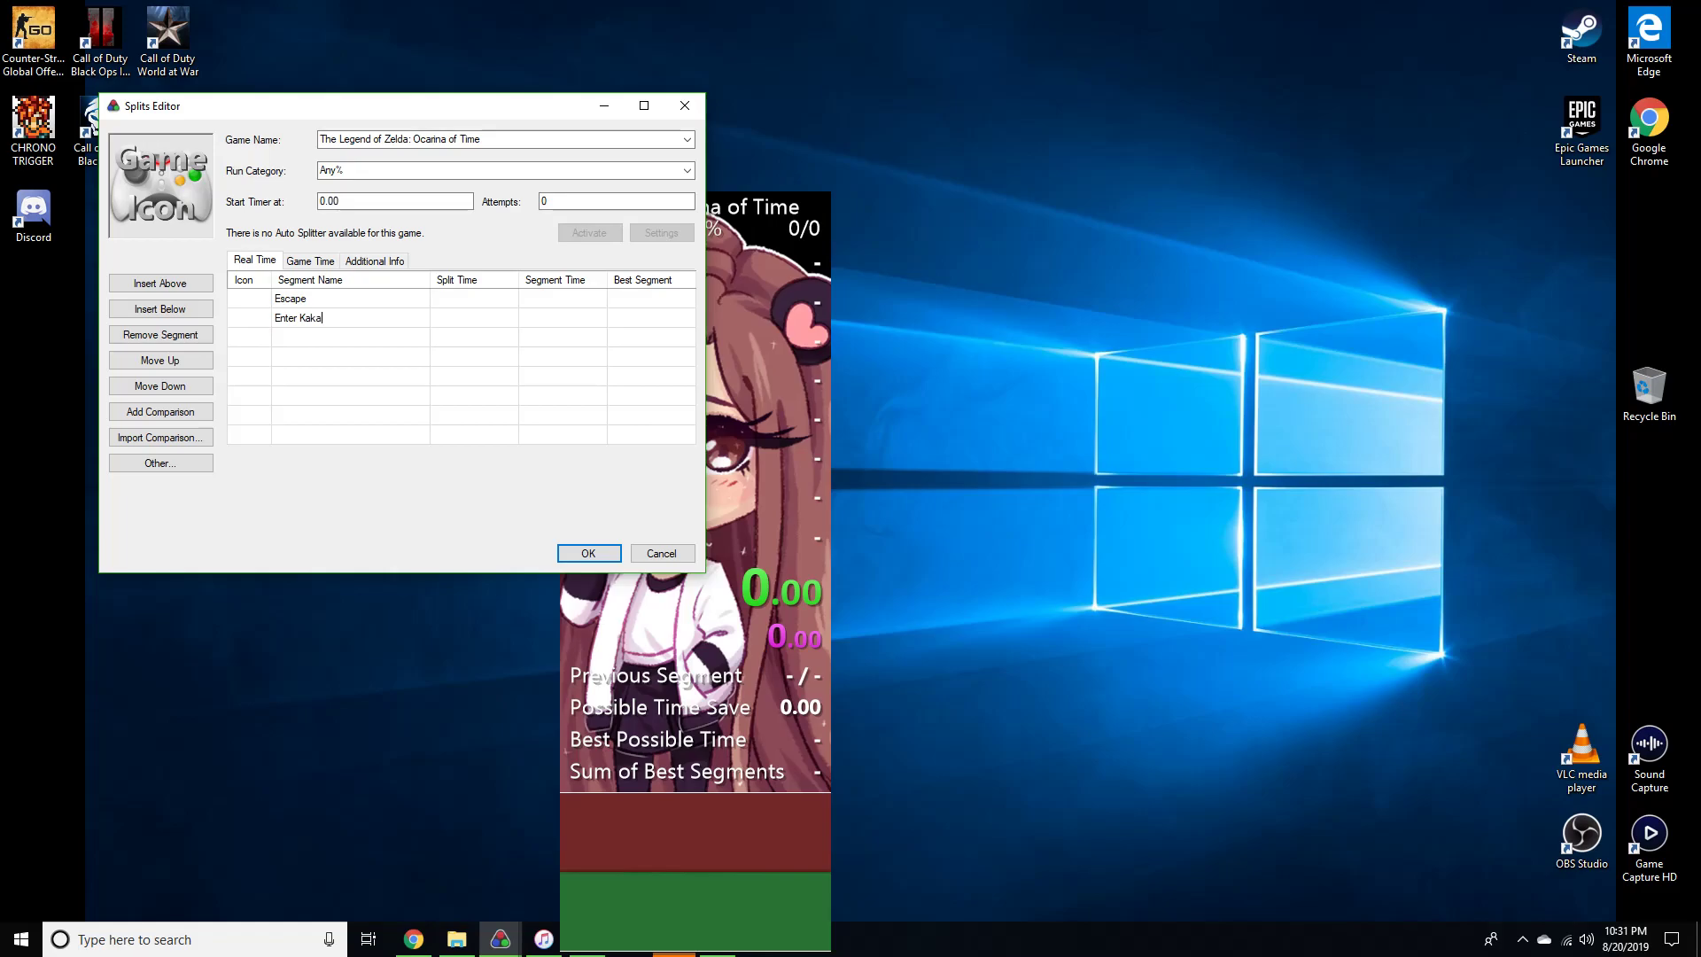
pyautogui.click(328, 343)
pyautogui.click(329, 345)
pyautogui.click(330, 358)
pyautogui.click(329, 359)
# Name the last four segments Scrubs, Ganondoor, Collapse and Ganon.
pyautogui.click(313, 374)
pyautogui.click(314, 375)
pyautogui.write('Scrubs')
pyautogui.click(314, 395)
pyautogui.click(313, 396)
pyautogui.click(302, 413)
pyautogui.click(301, 412)
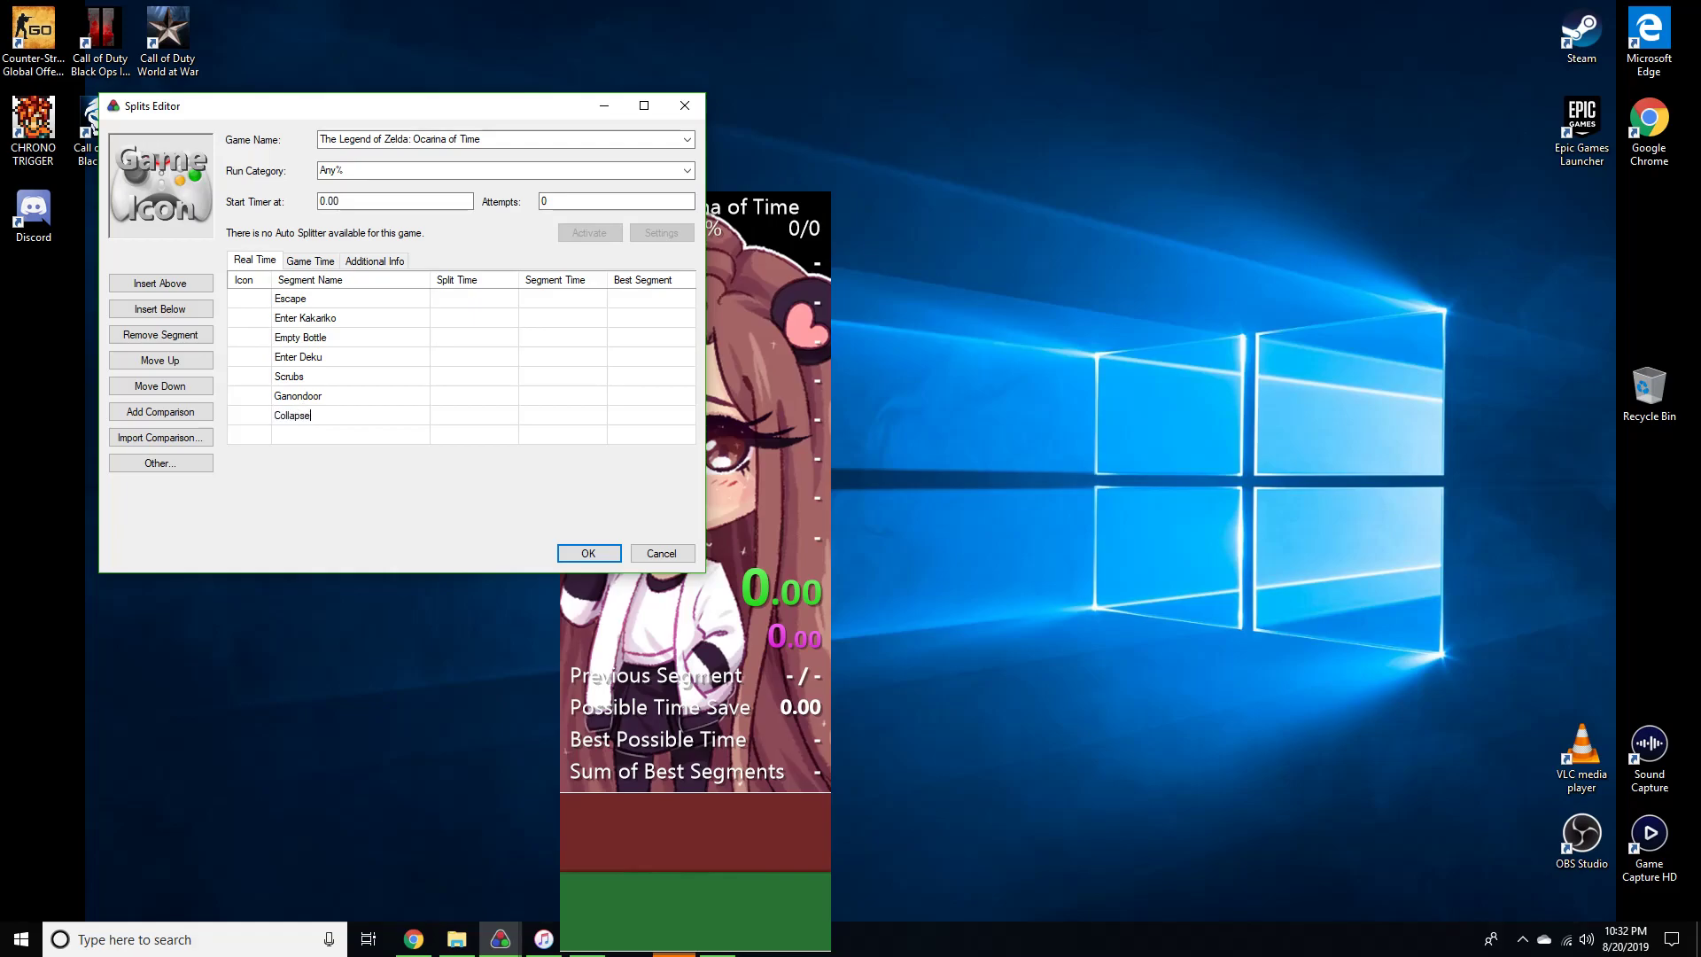
pyautogui.click(296, 435)
pyautogui.click(295, 436)
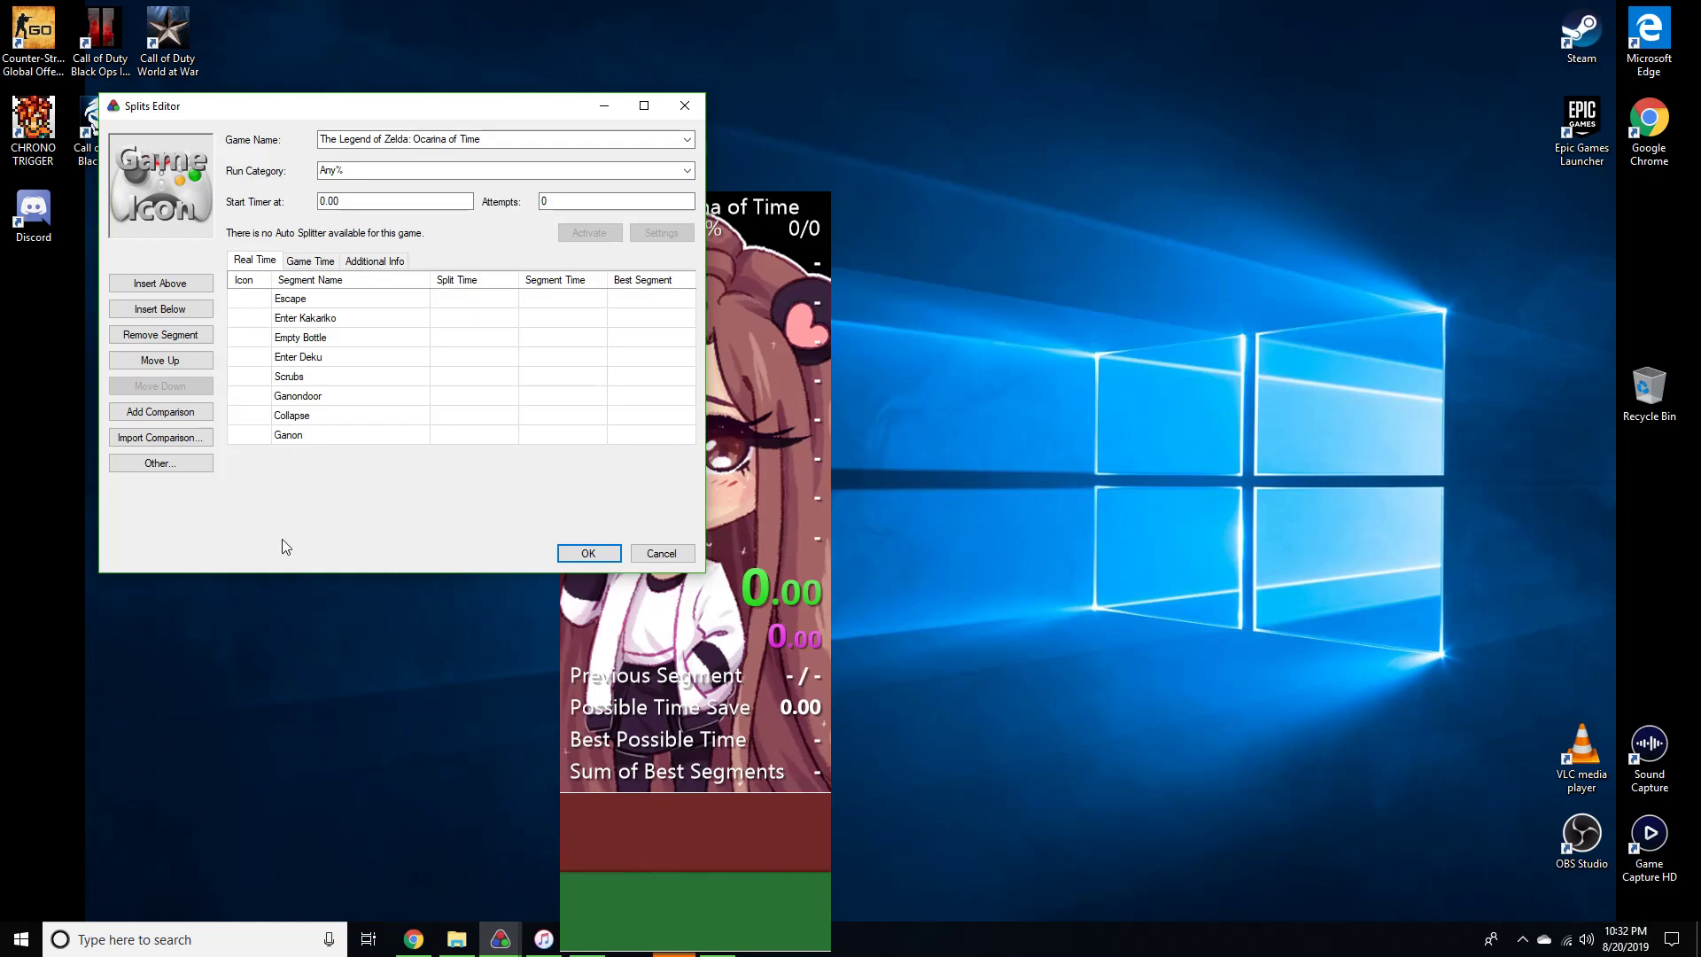
# Insert six extra blank segments after Ganon and remove them again.
pyautogui.click(168, 313)
pyautogui.click(168, 313)
pyautogui.click(168, 312)
pyautogui.click(168, 313)
pyautogui.click(168, 313)
pyautogui.click(168, 313)
pyautogui.click(174, 336)
pyautogui.click(174, 335)
pyautogui.click(173, 336)
pyautogui.click(173, 336)
pyautogui.click(173, 336)
pyautogui.click(174, 336)
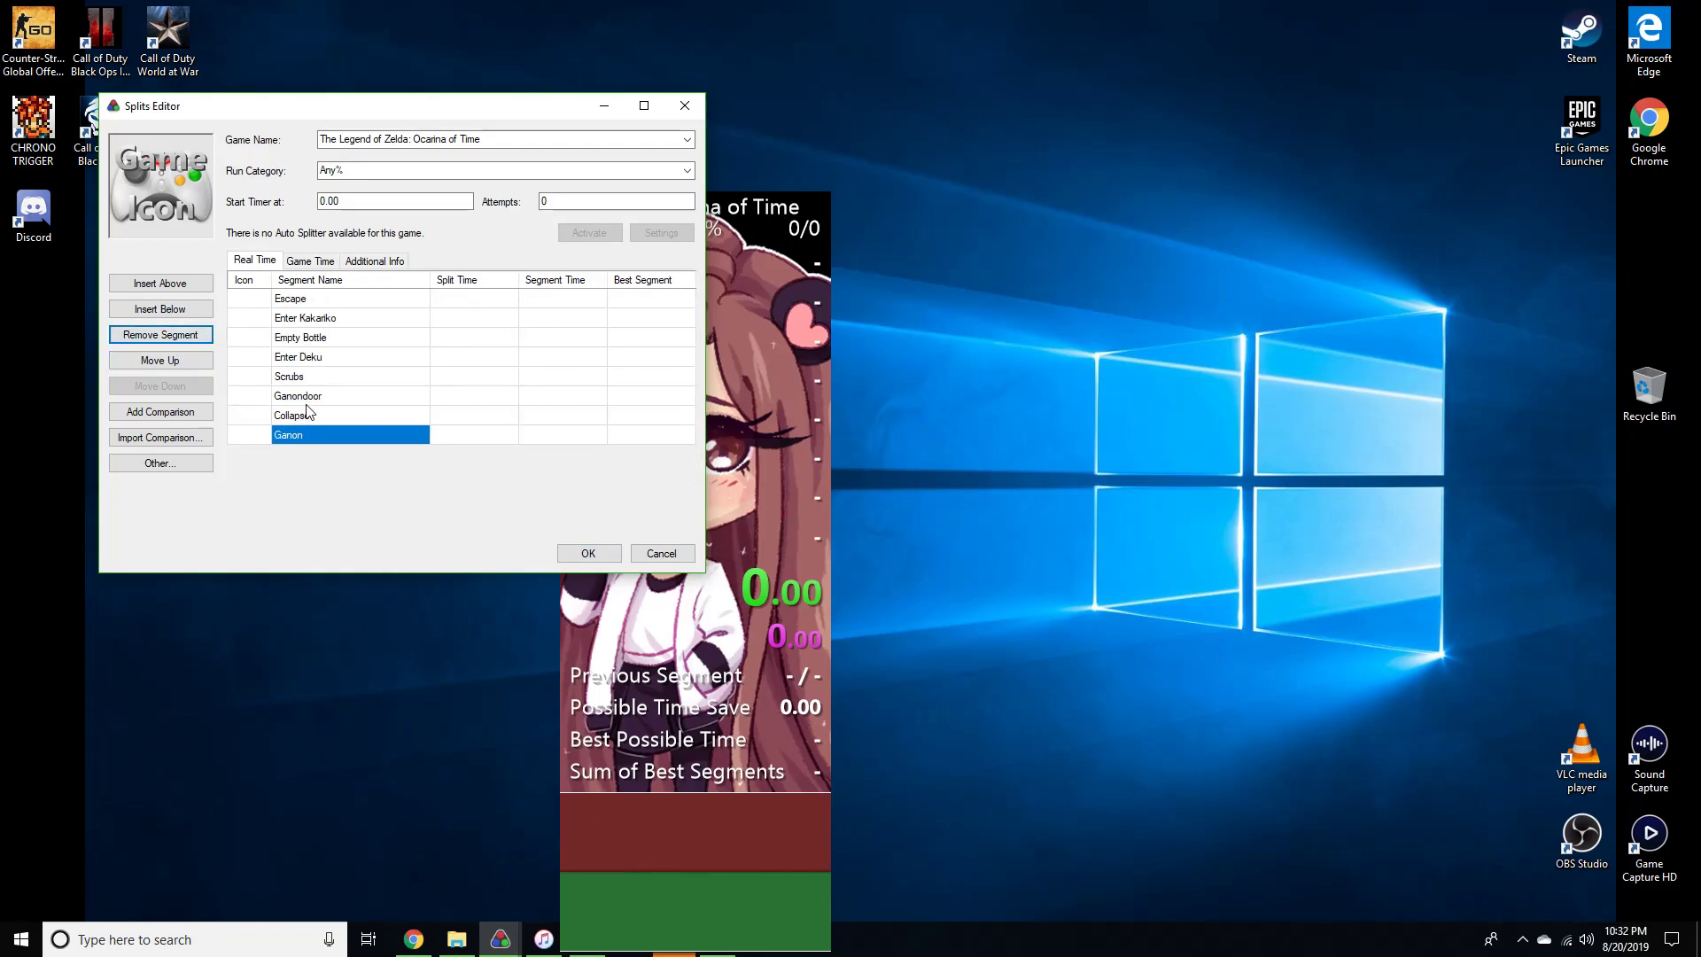
# Move the Scrubs segment up above Enter Deku and back down to its original place.
pyautogui.click(292, 376)
pyautogui.click(168, 359)
pyautogui.click(176, 384)
pyautogui.click(168, 360)
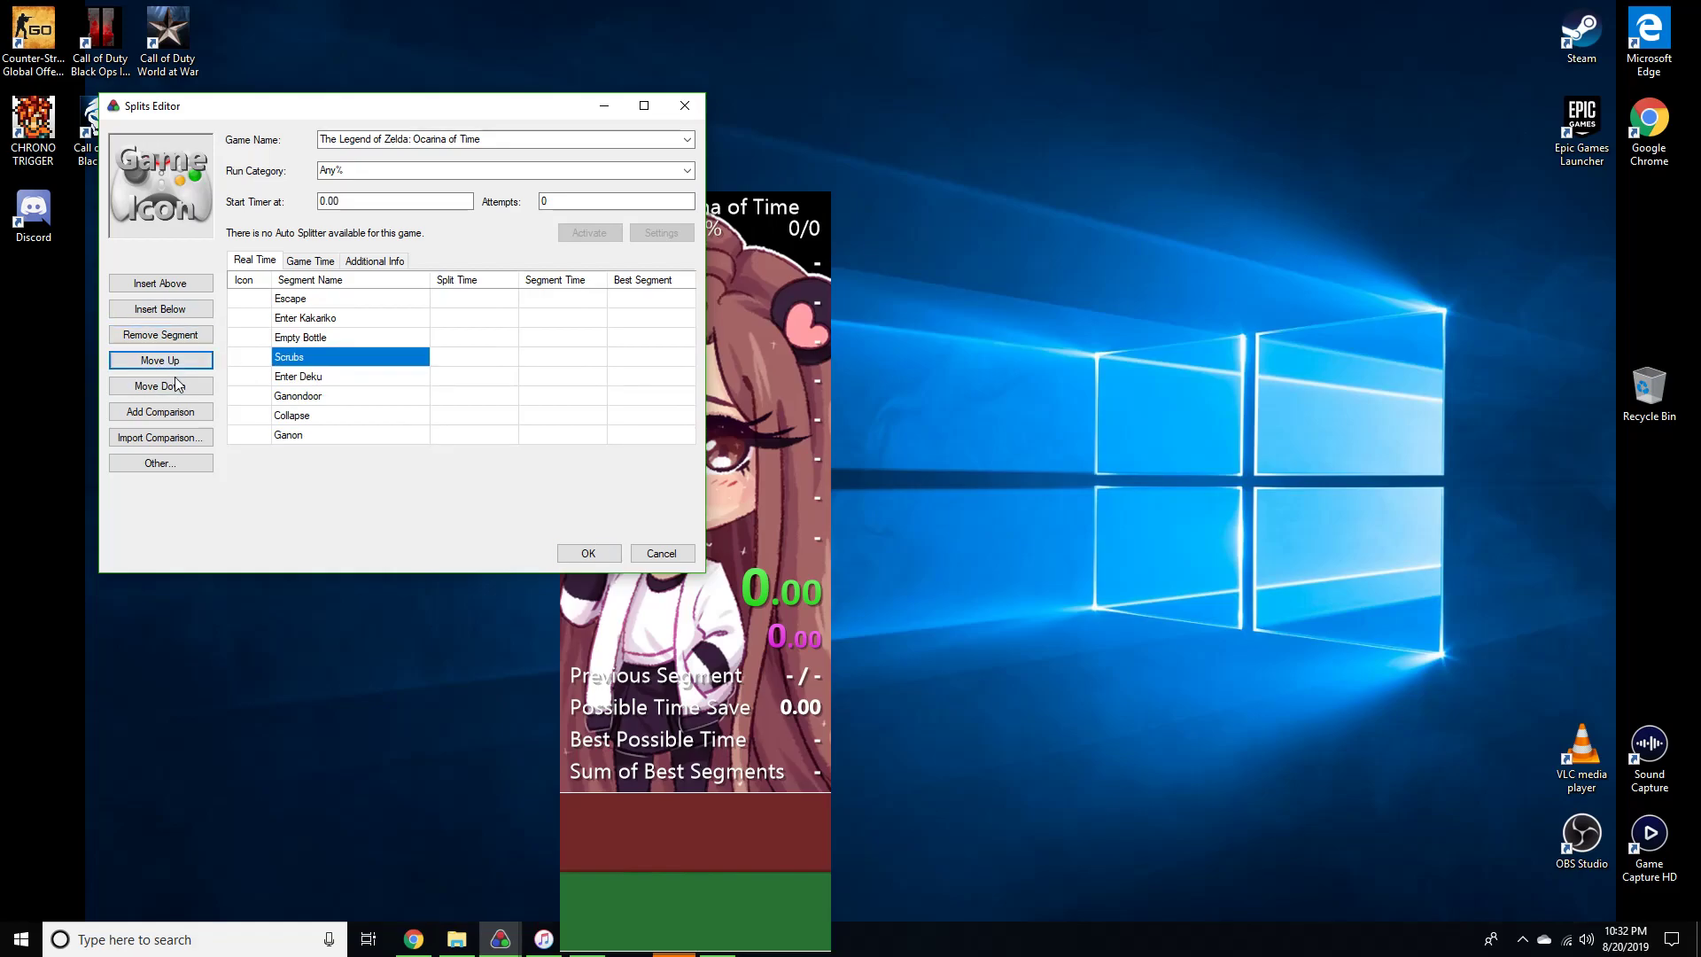
pyautogui.click(176, 383)
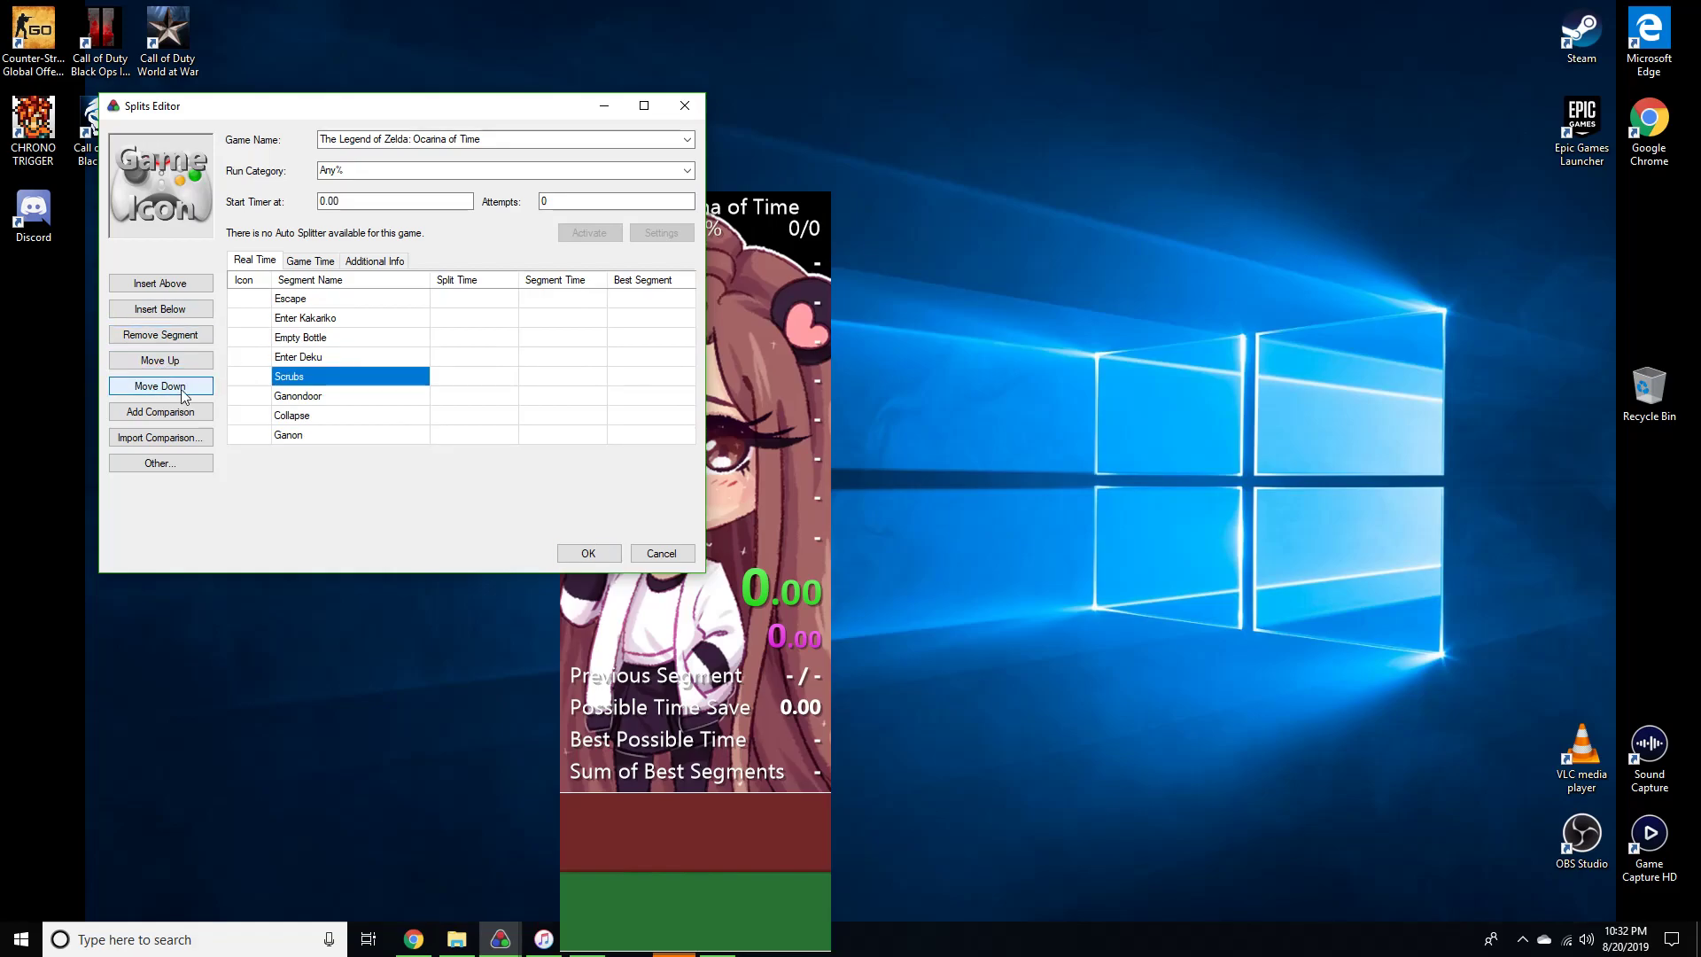
# Confirm the edited splits, load the default layout and move the timer toward the desktop's upper right area.
pyautogui.click(567, 551)
pyautogui.rightClick(647, 480)
pyautogui.moveTo(751, 699)
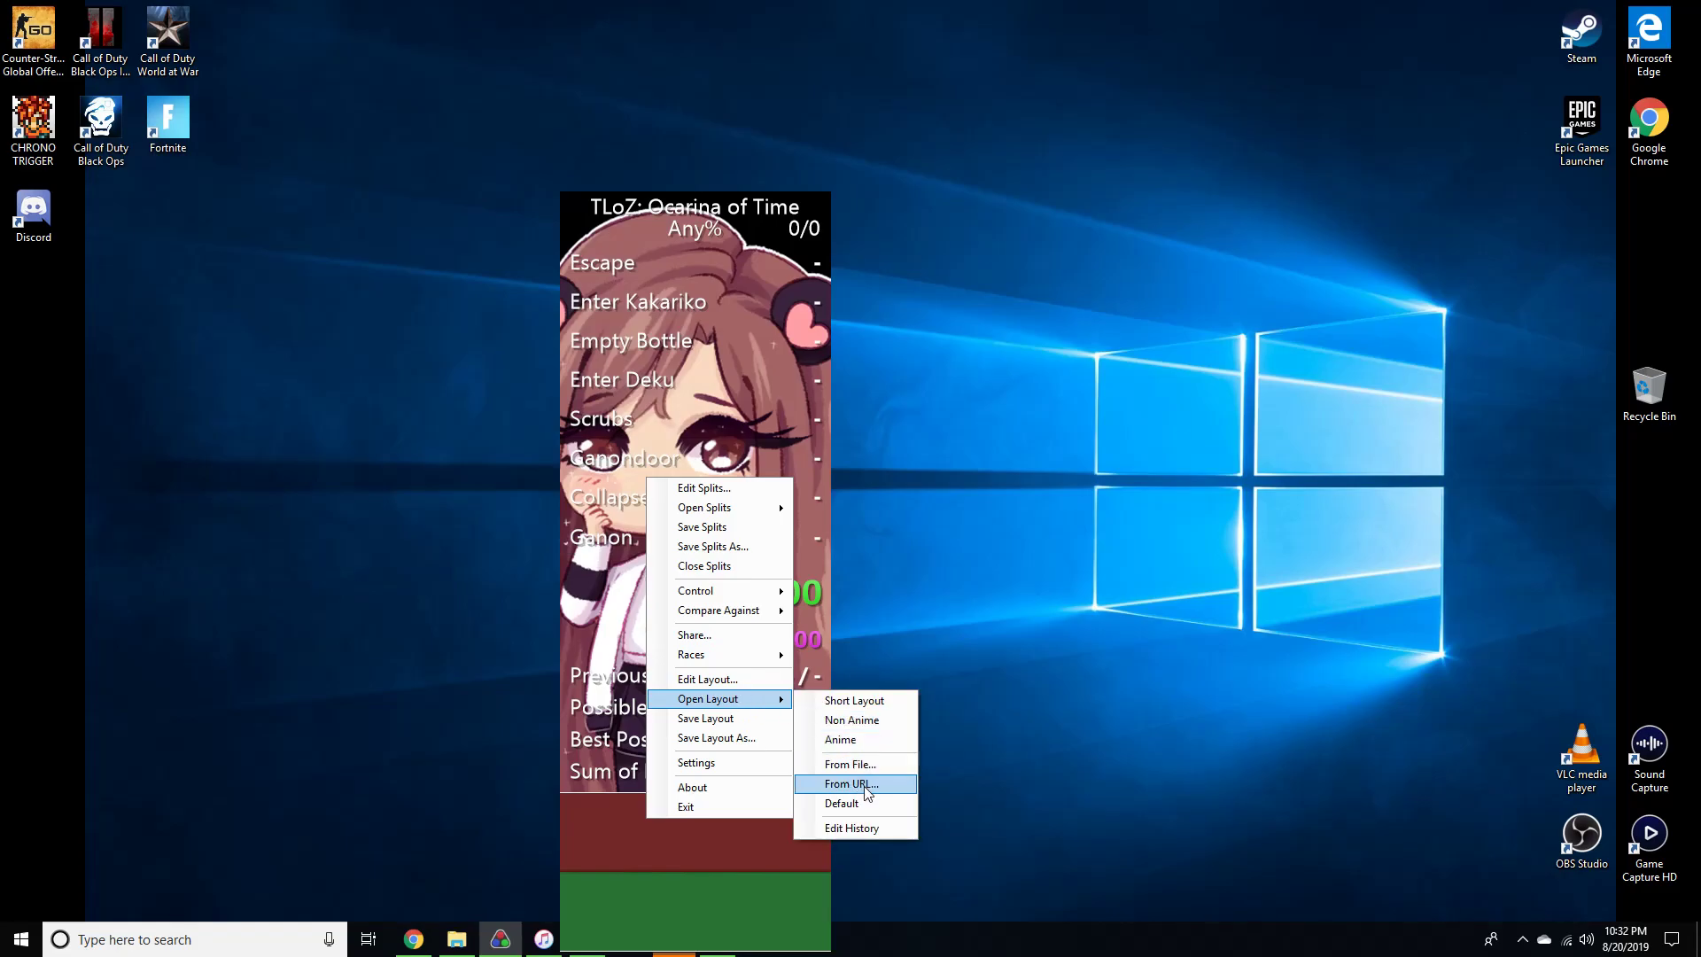
pyautogui.click(865, 803)
pyautogui.moveTo(722, 415); pyautogui.dragTo(1286, 280)
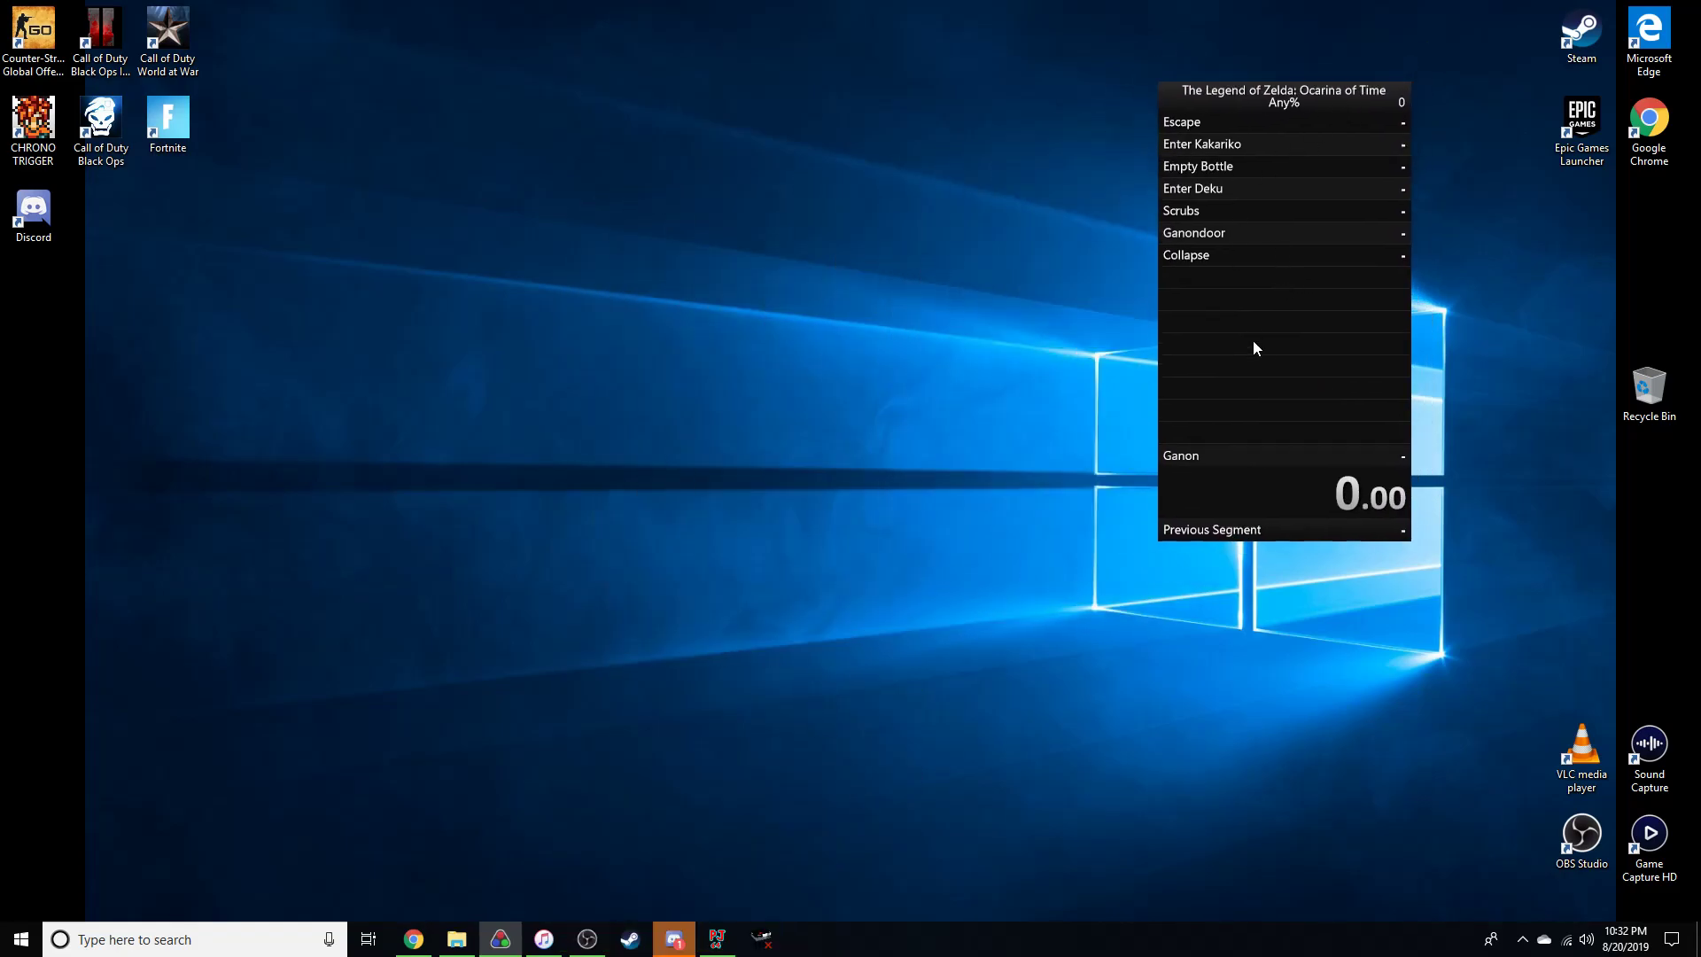
# Reopen the splits for editing and examine the game time view and the game's rules in the additional info.
pyautogui.rightClick(1264, 198)
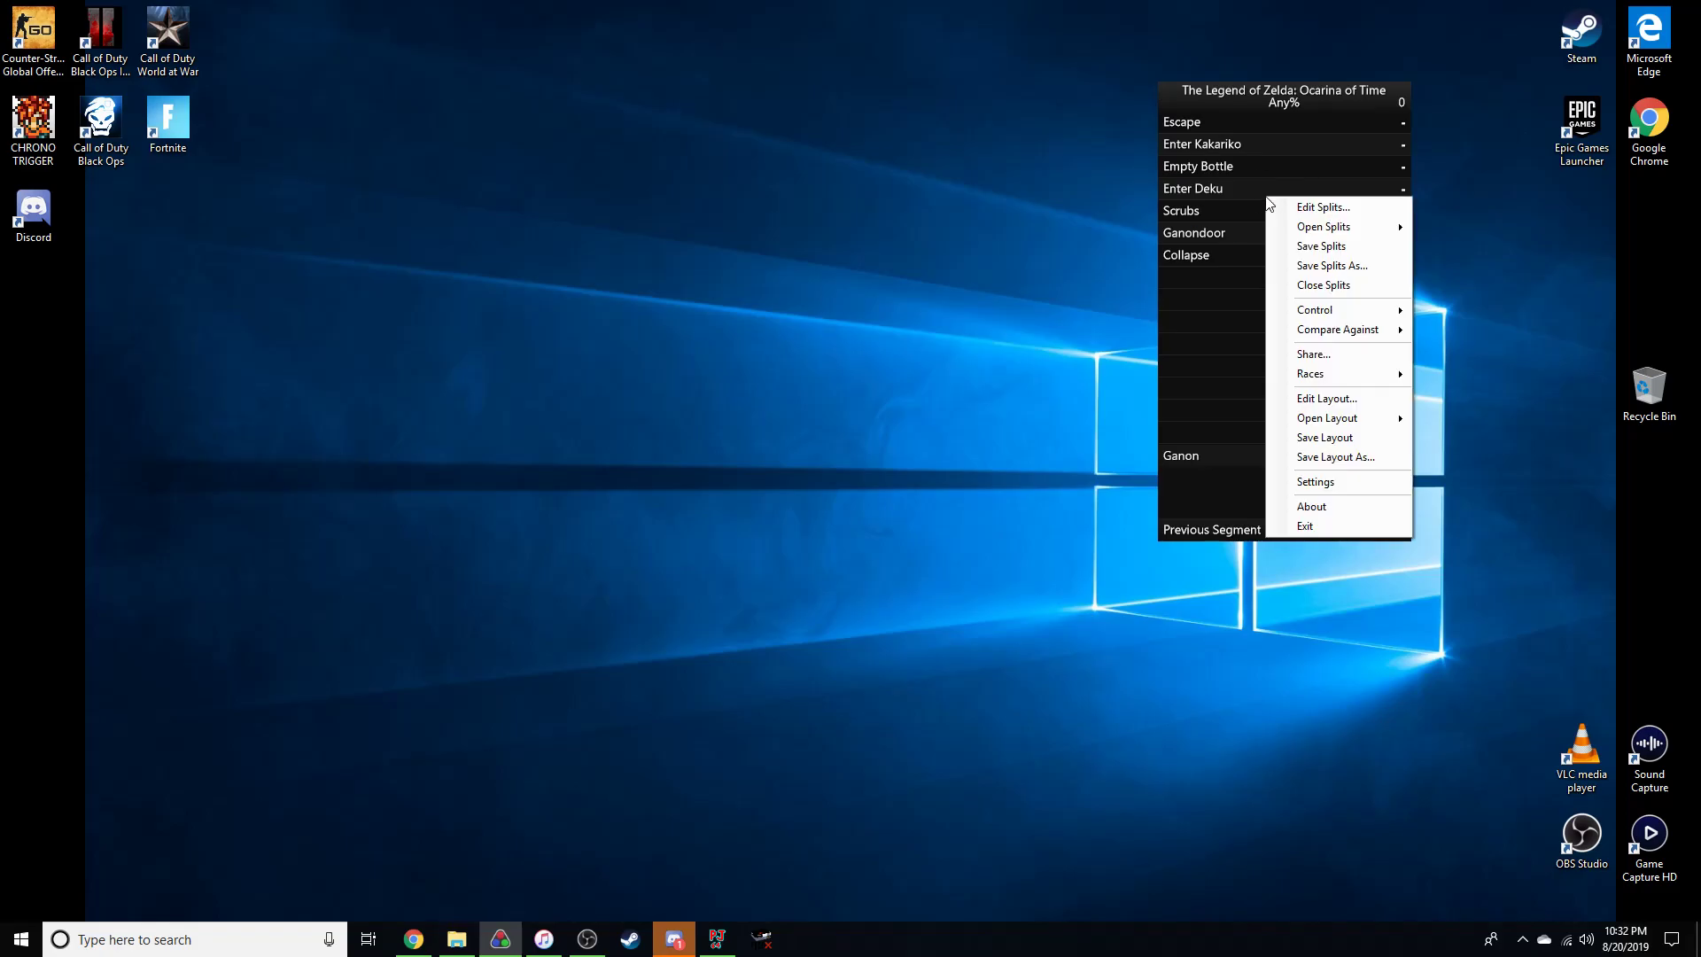
pyautogui.click(1284, 206)
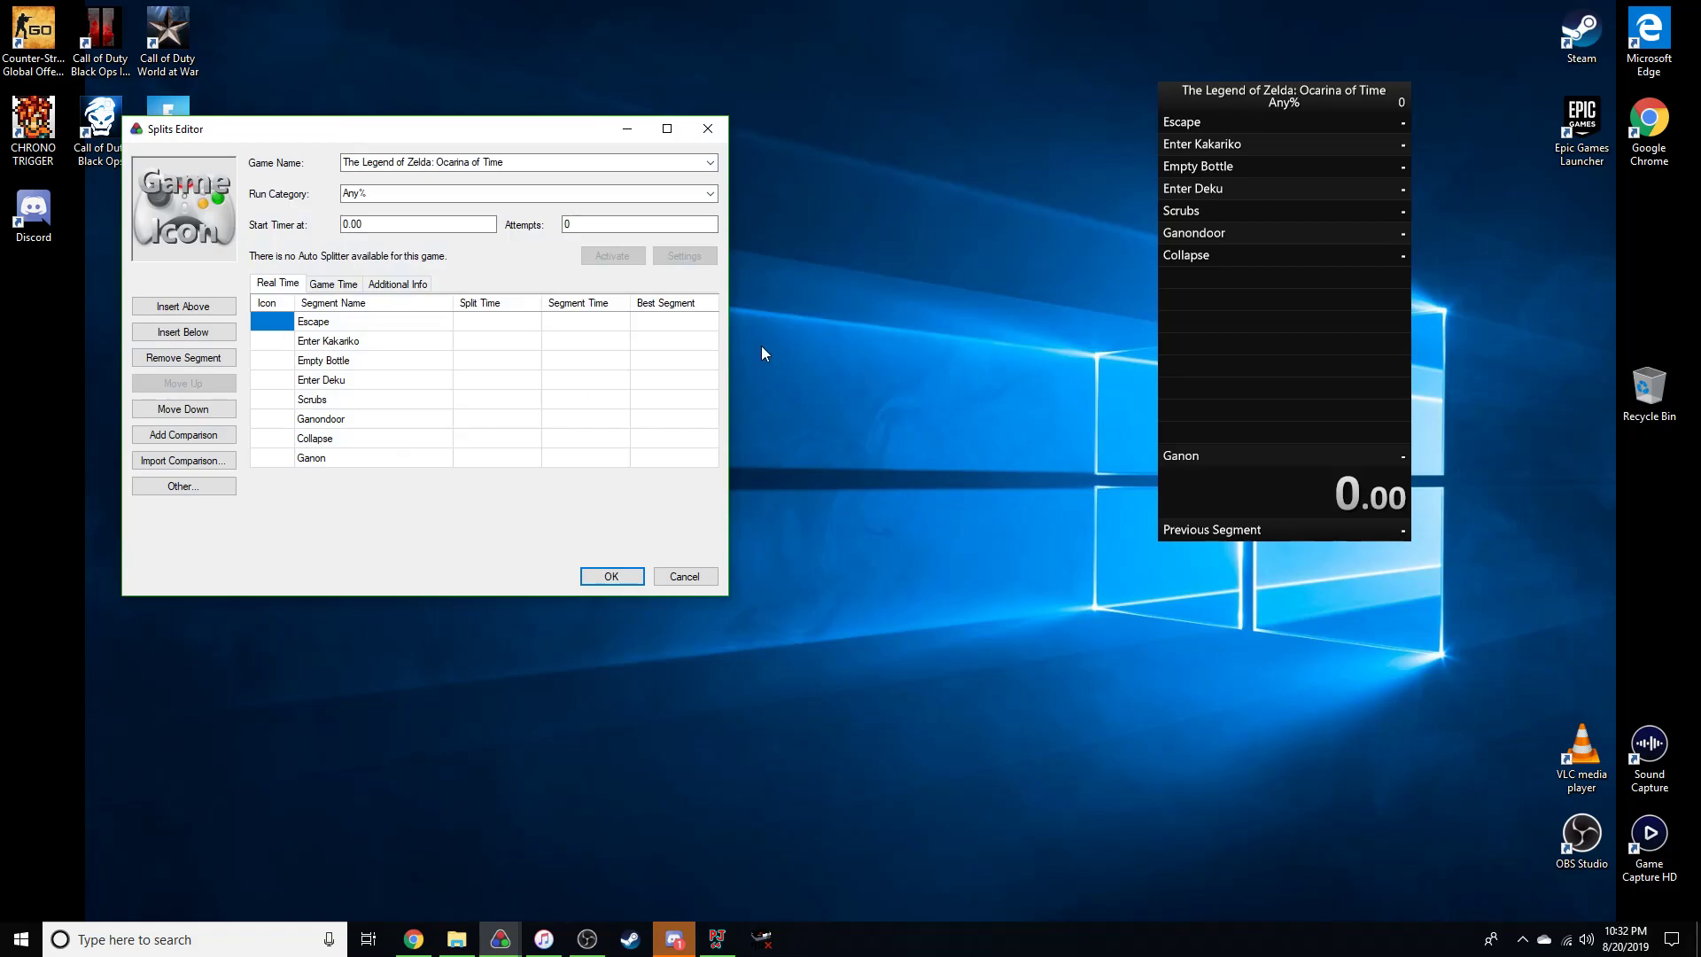
pyautogui.click(335, 284)
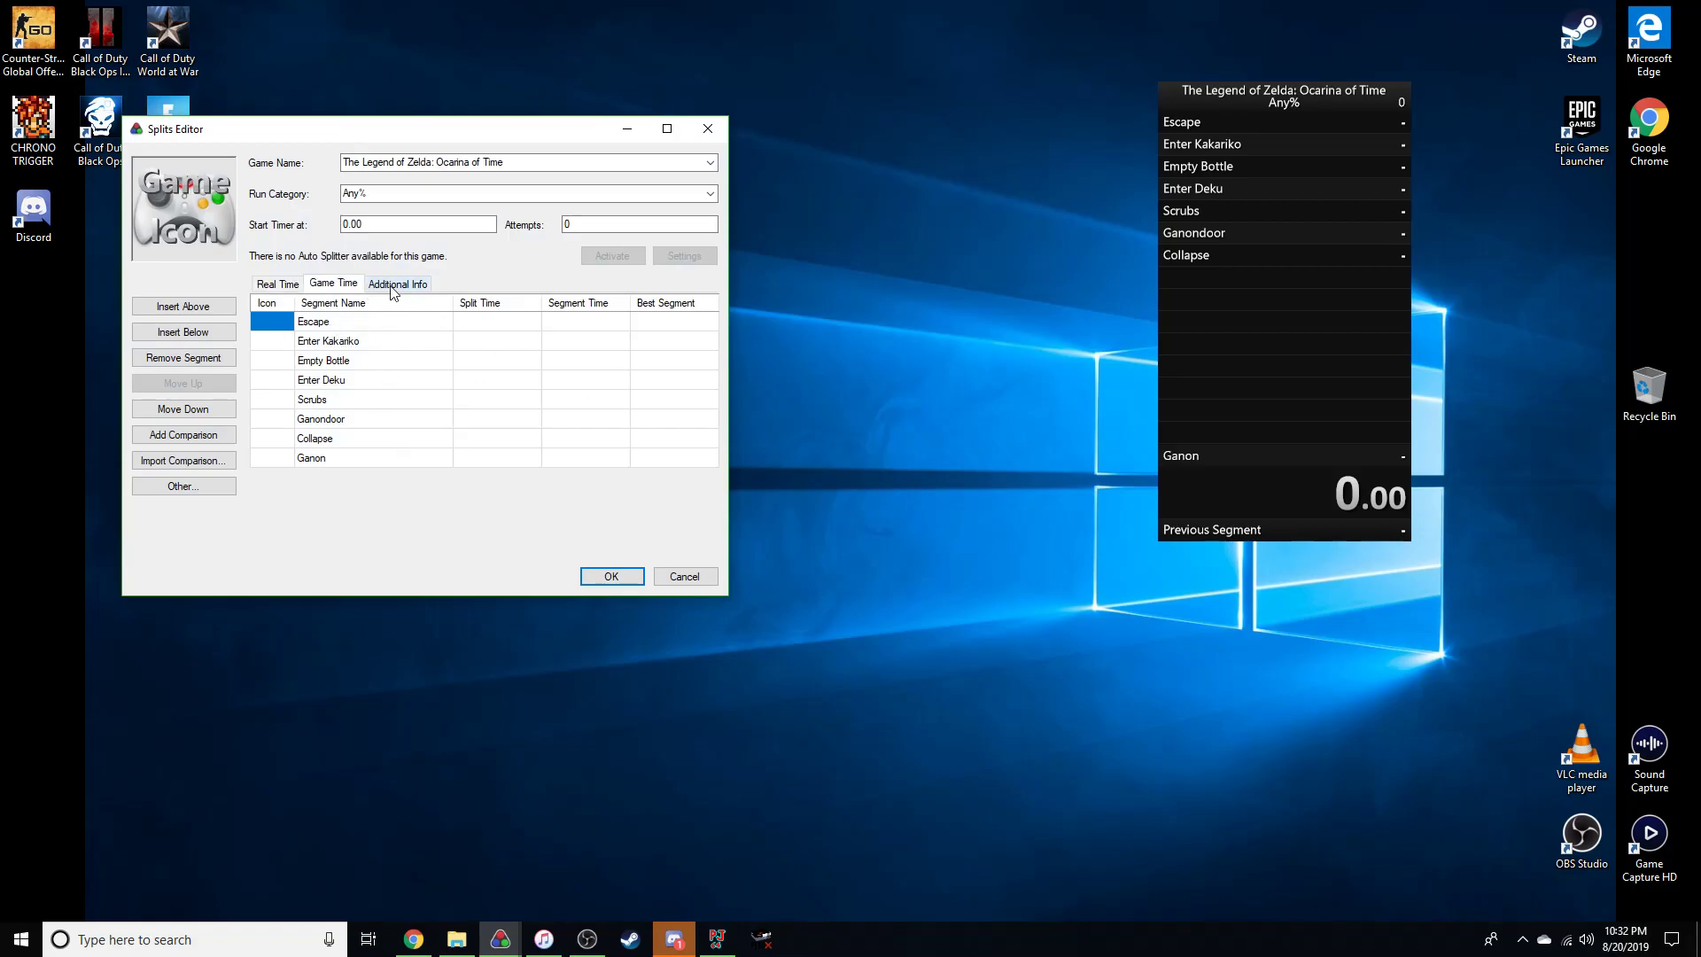
pyautogui.click(390, 286)
pyautogui.click(282, 284)
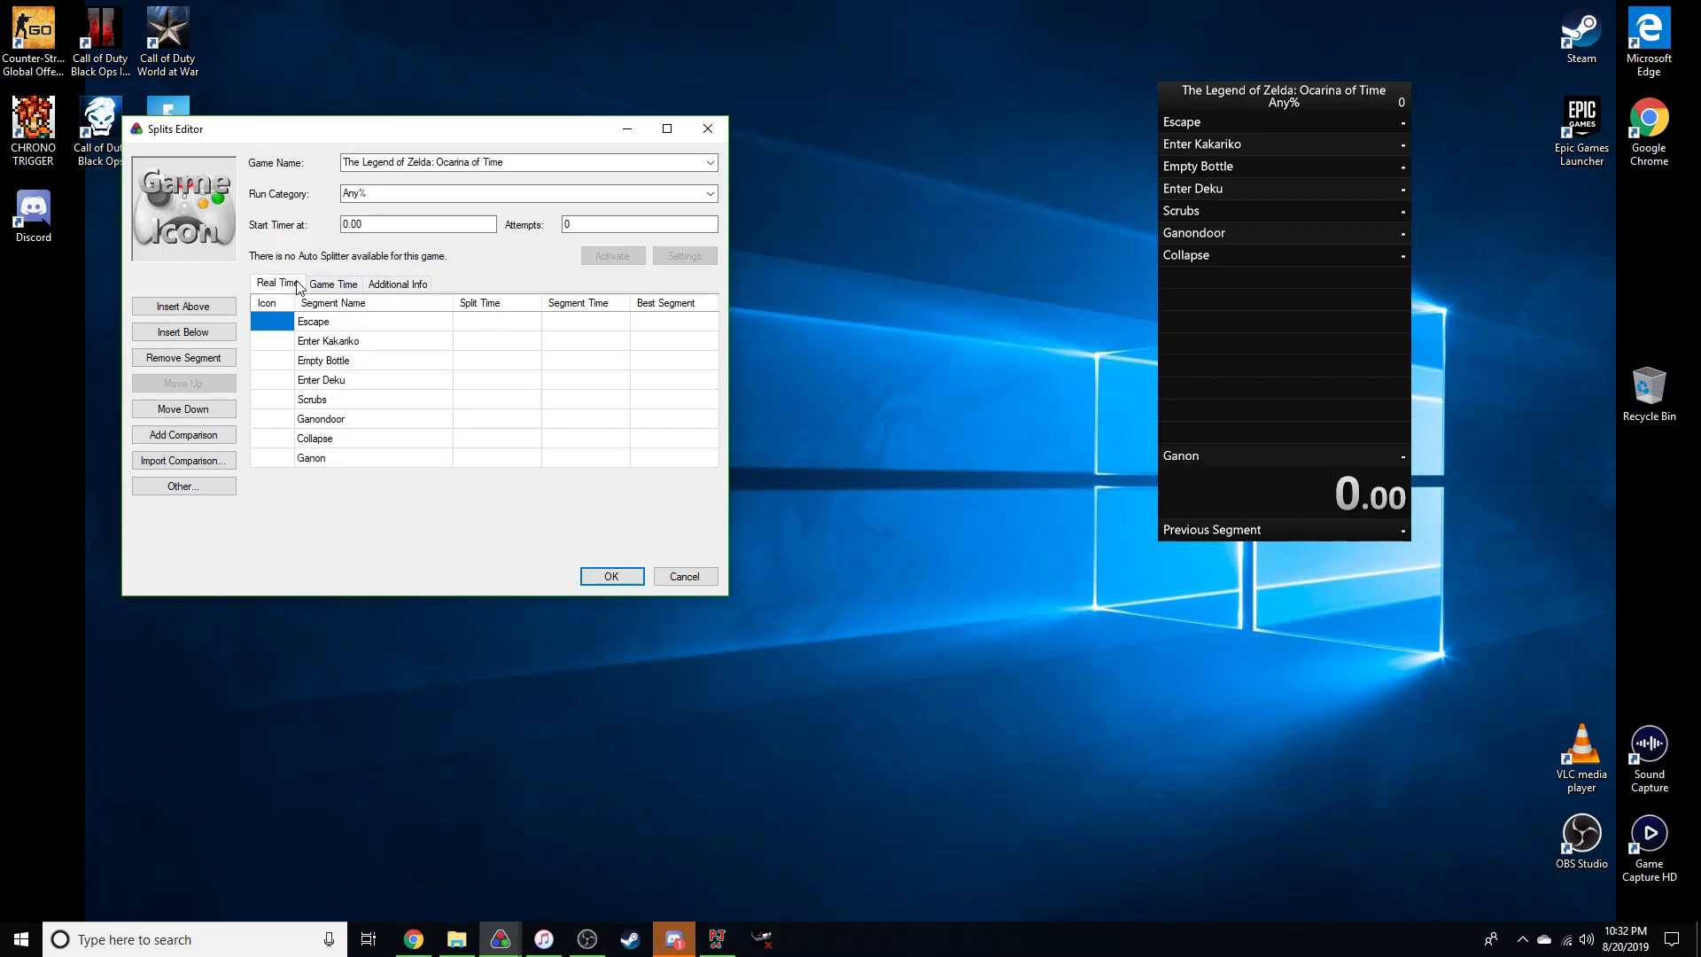
pyautogui.click(329, 285)
pyautogui.click(403, 288)
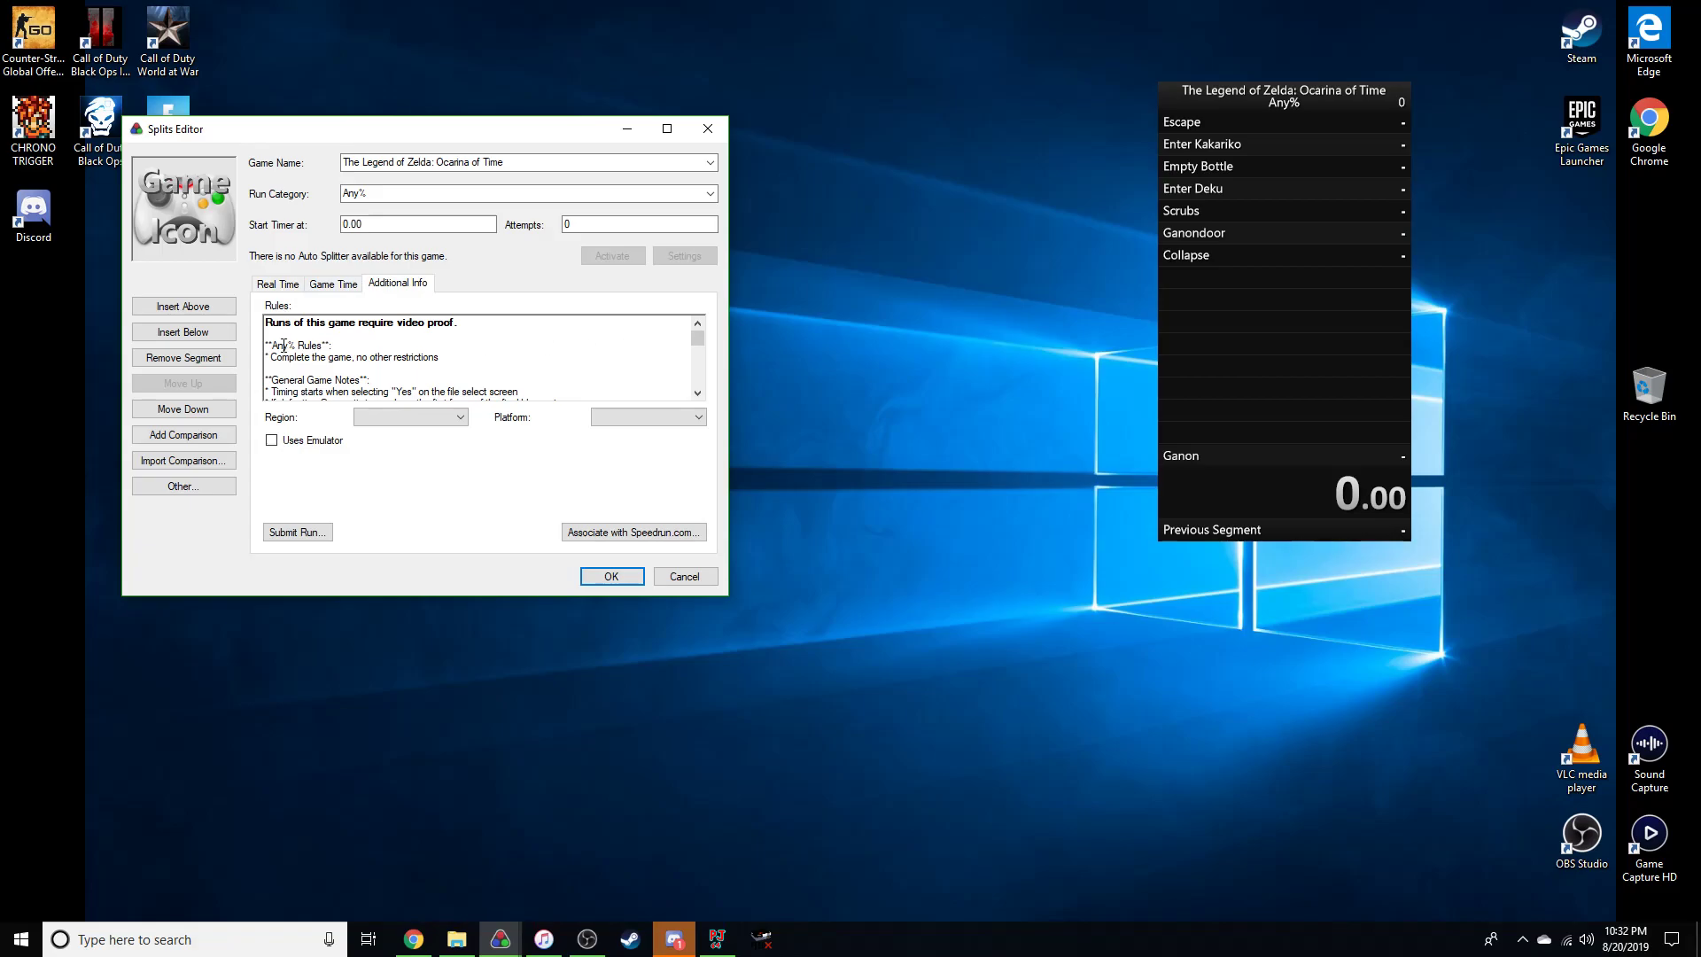
pyautogui.scroll(-8, 289, 321)
pyautogui.scroll(-4, 306, 345)
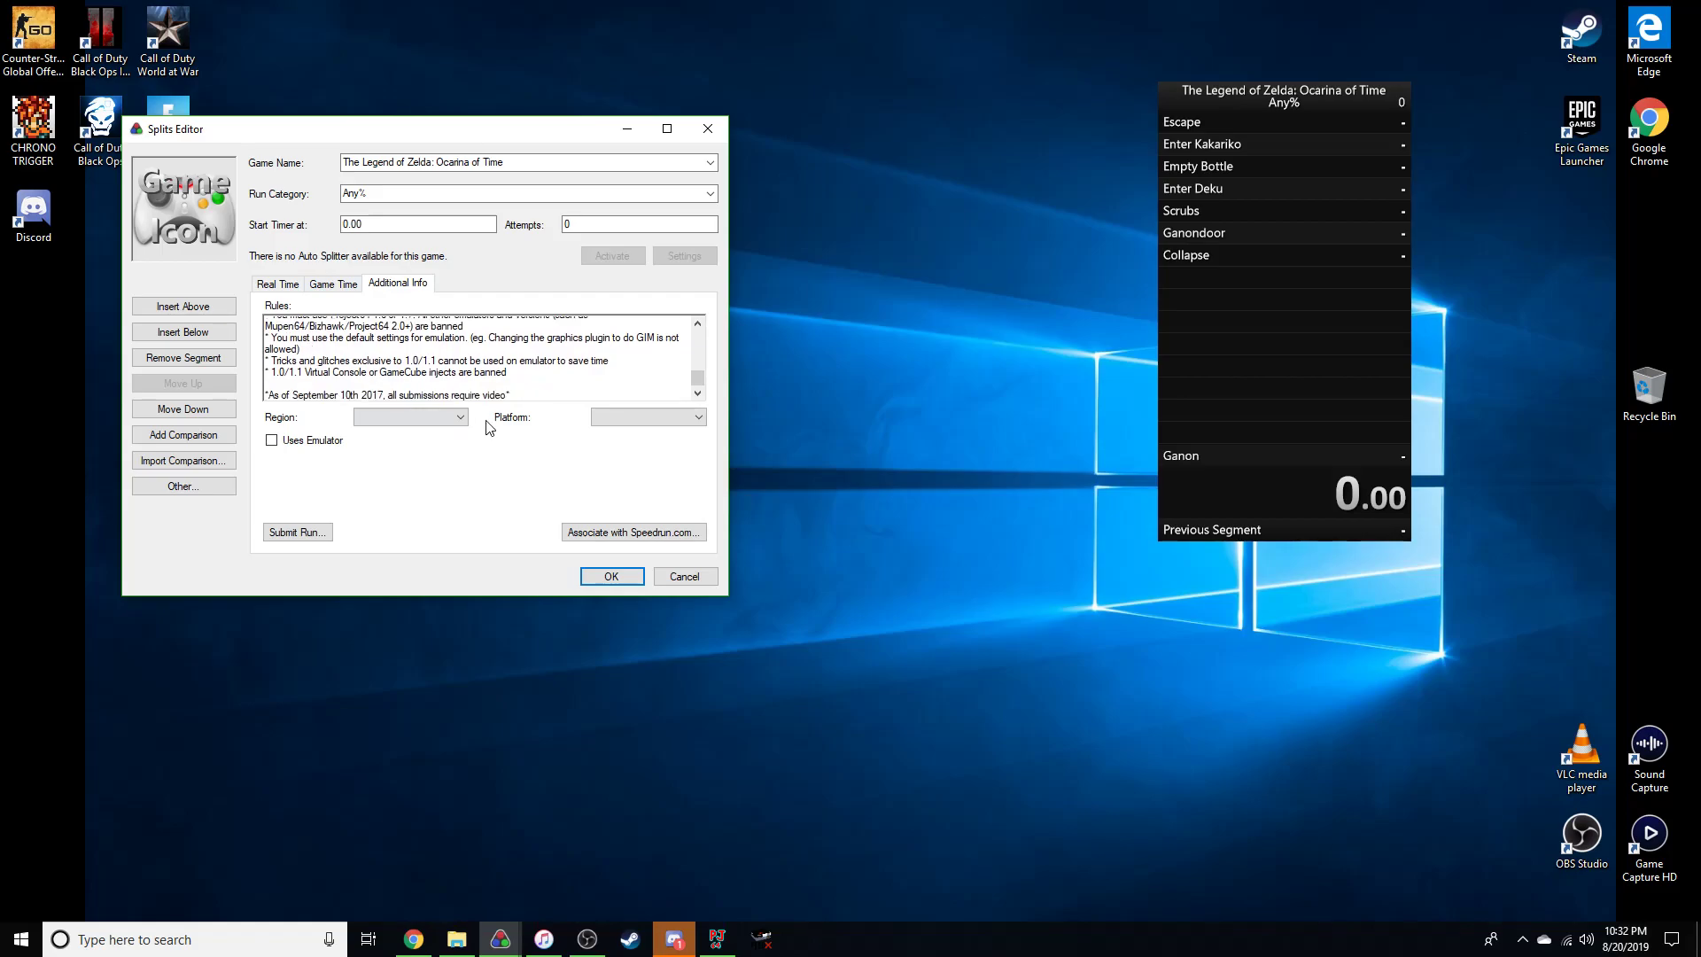
# Set the run's region to USA / NTSC and its platform to Wii Virtual Console.
pyautogui.click(436, 420)
pyautogui.click(434, 445)
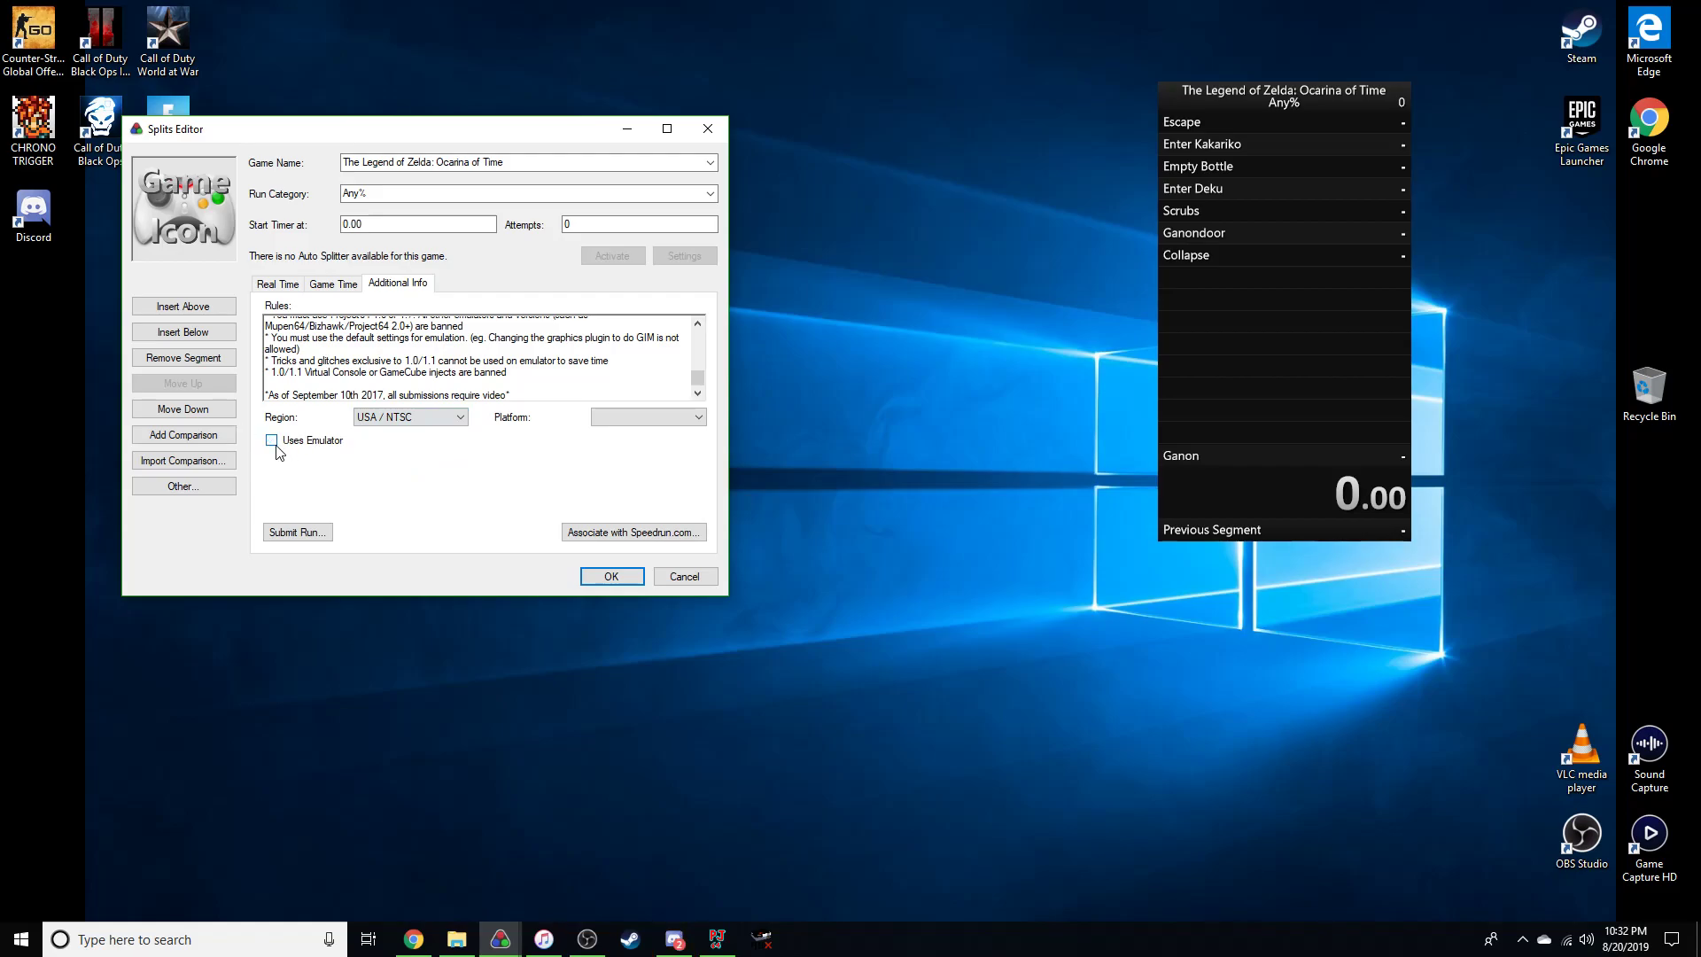
pyautogui.click(635, 420)
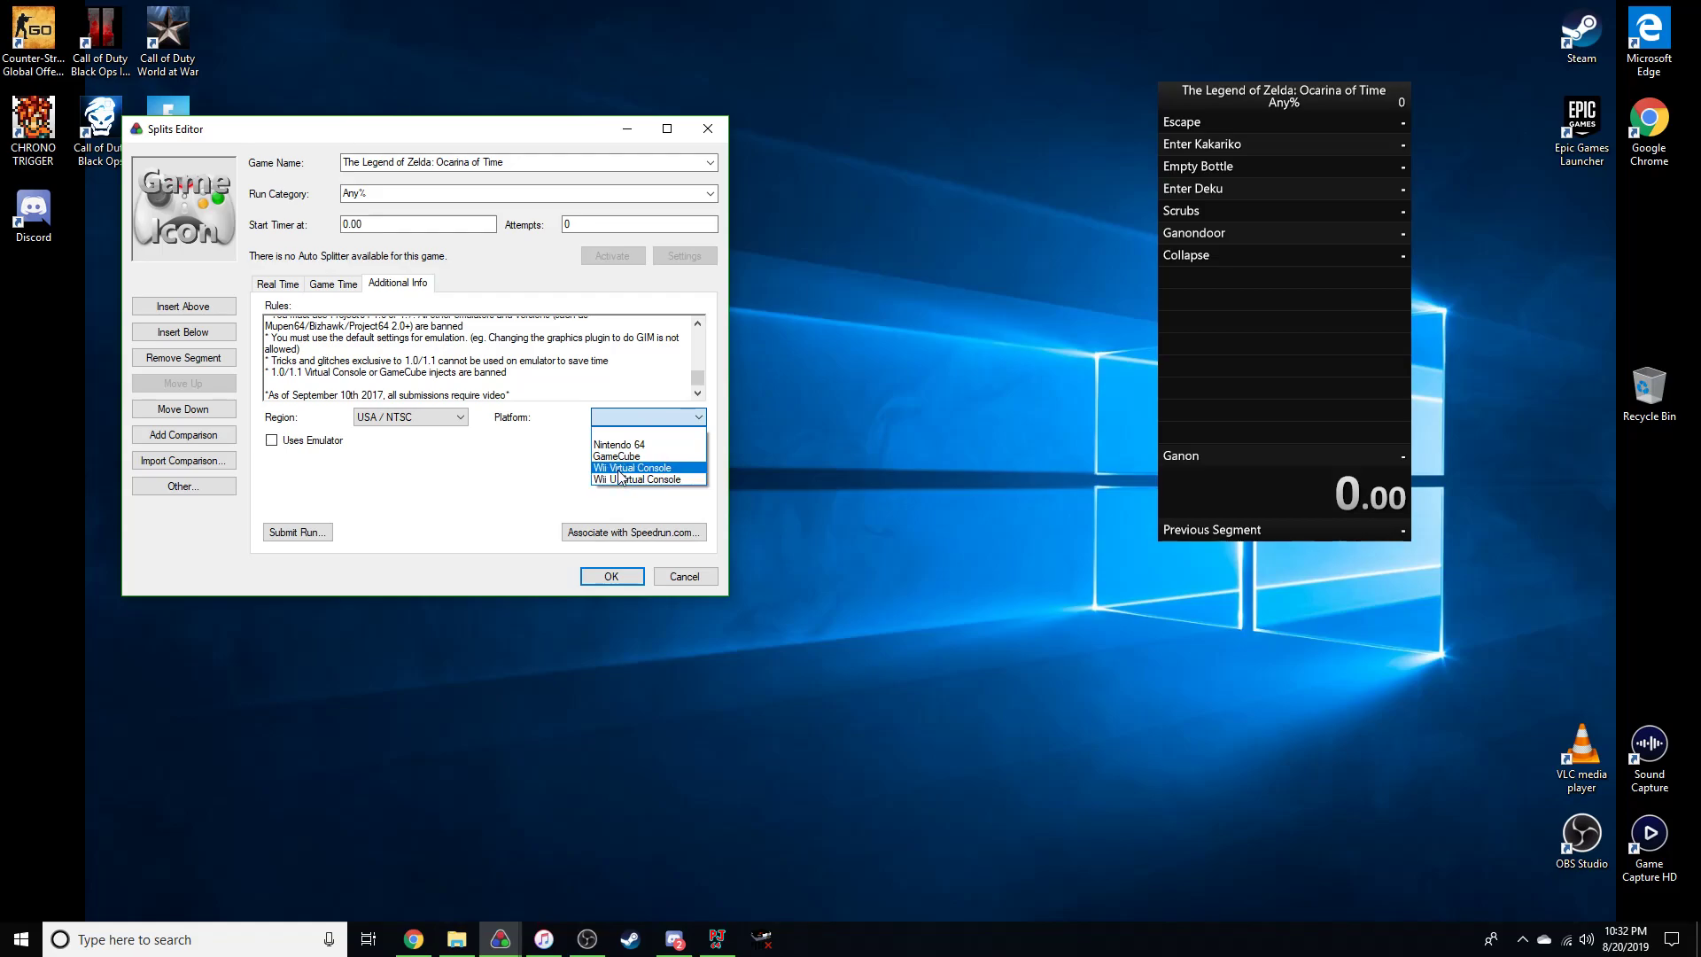
pyautogui.click(621, 468)
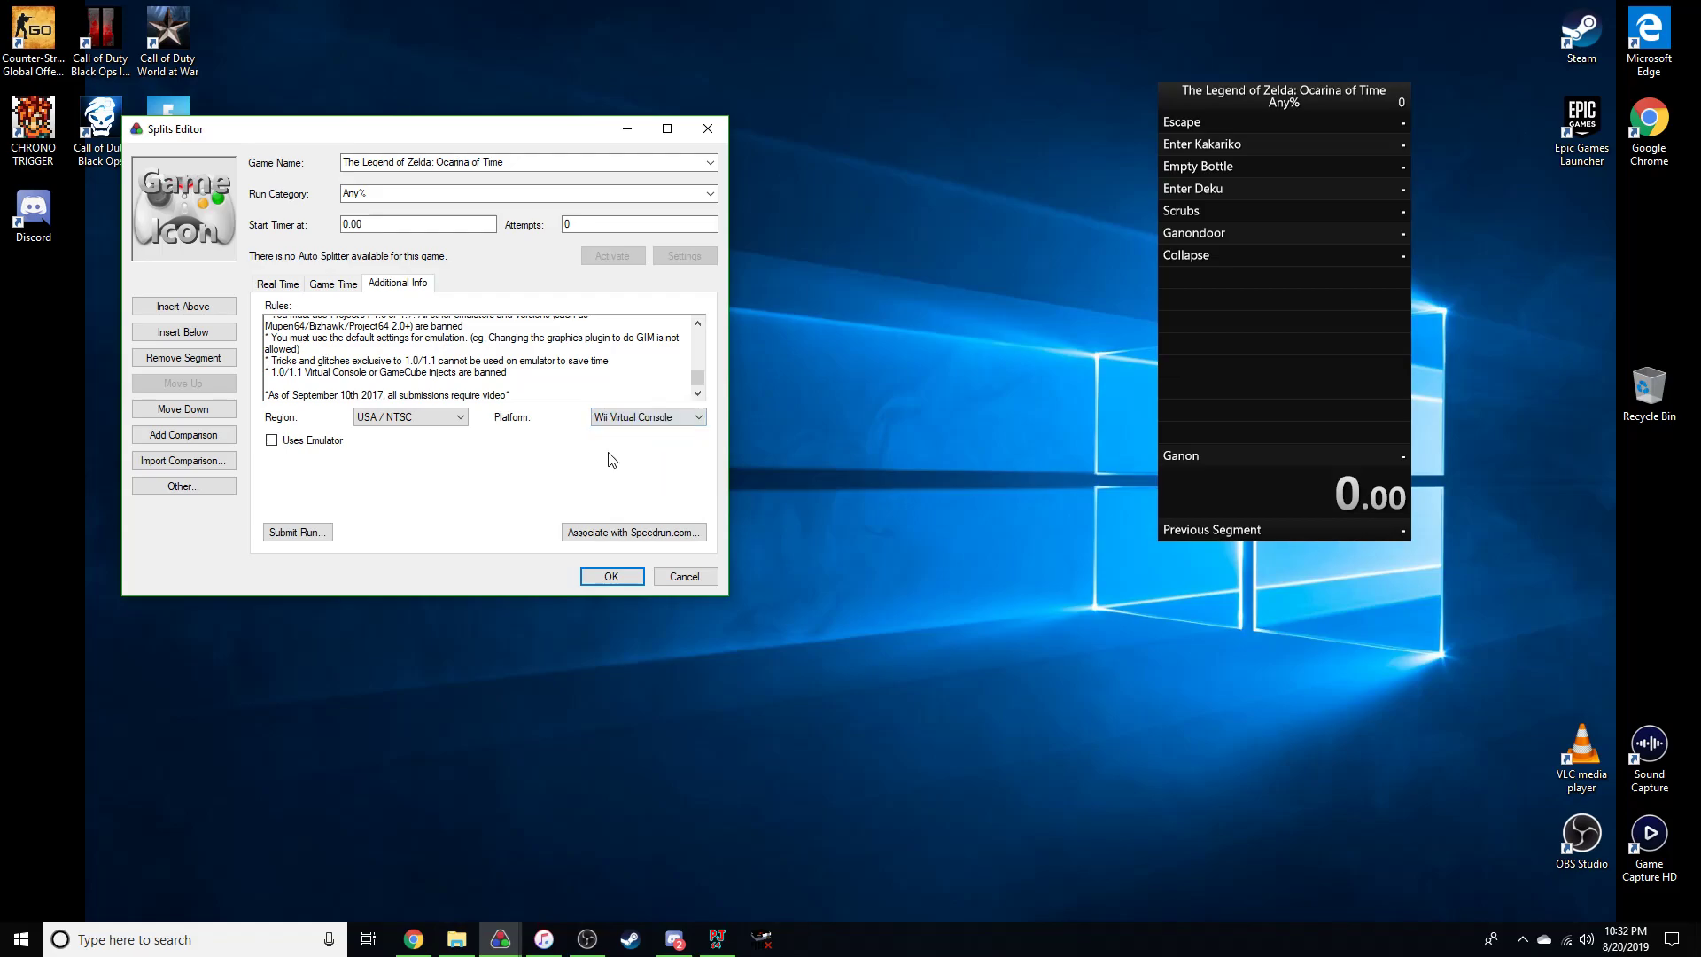
# Return to the real-time splits, start choosing the game icon and browse Downloads to the Ocarina of Time icon pack's PNG folder.
pyautogui.click(293, 284)
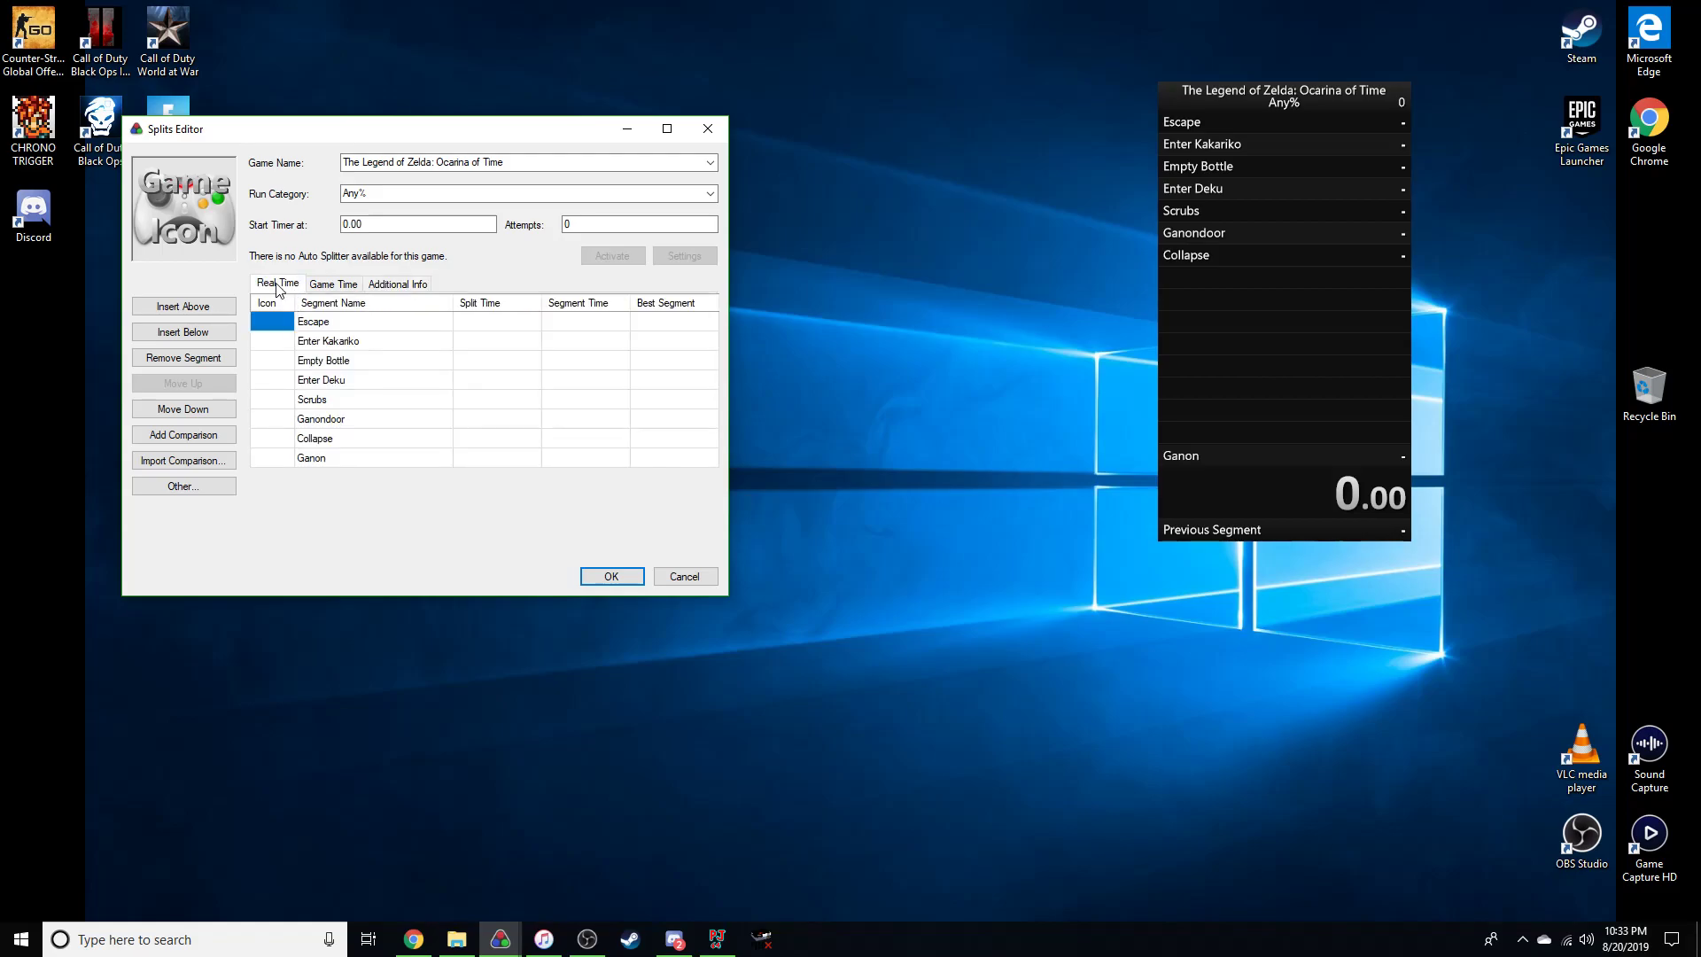
pyautogui.click(189, 207)
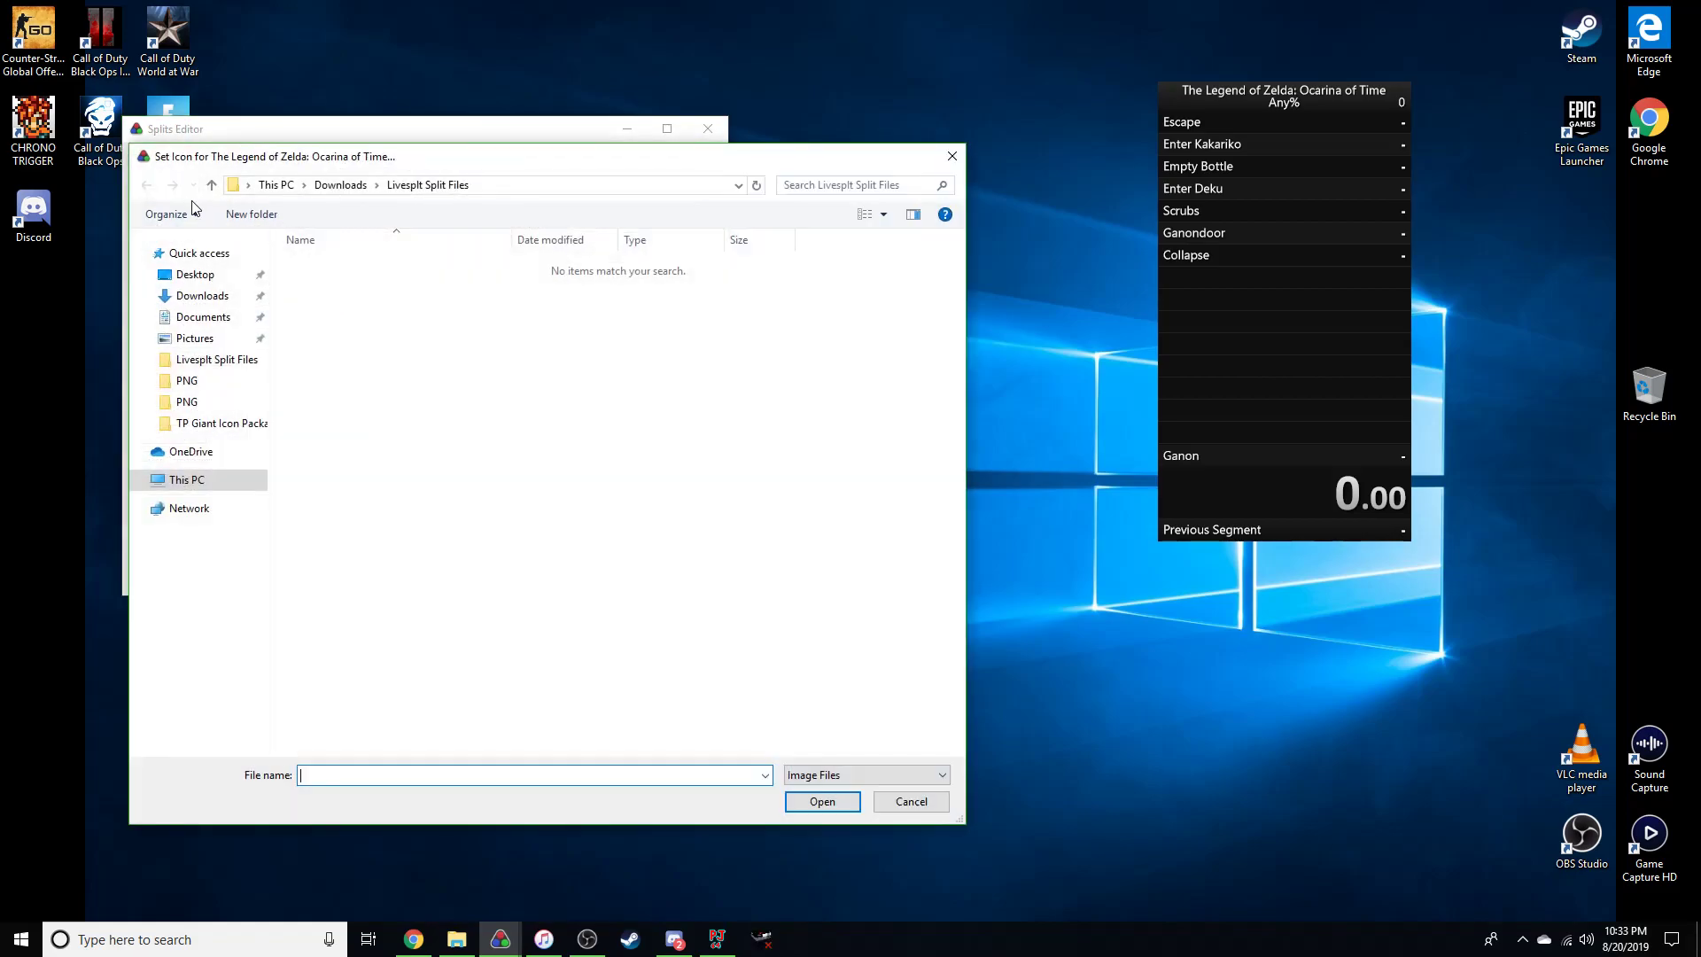
pyautogui.moveTo(402, 153); pyautogui.dragTo(850, 142)
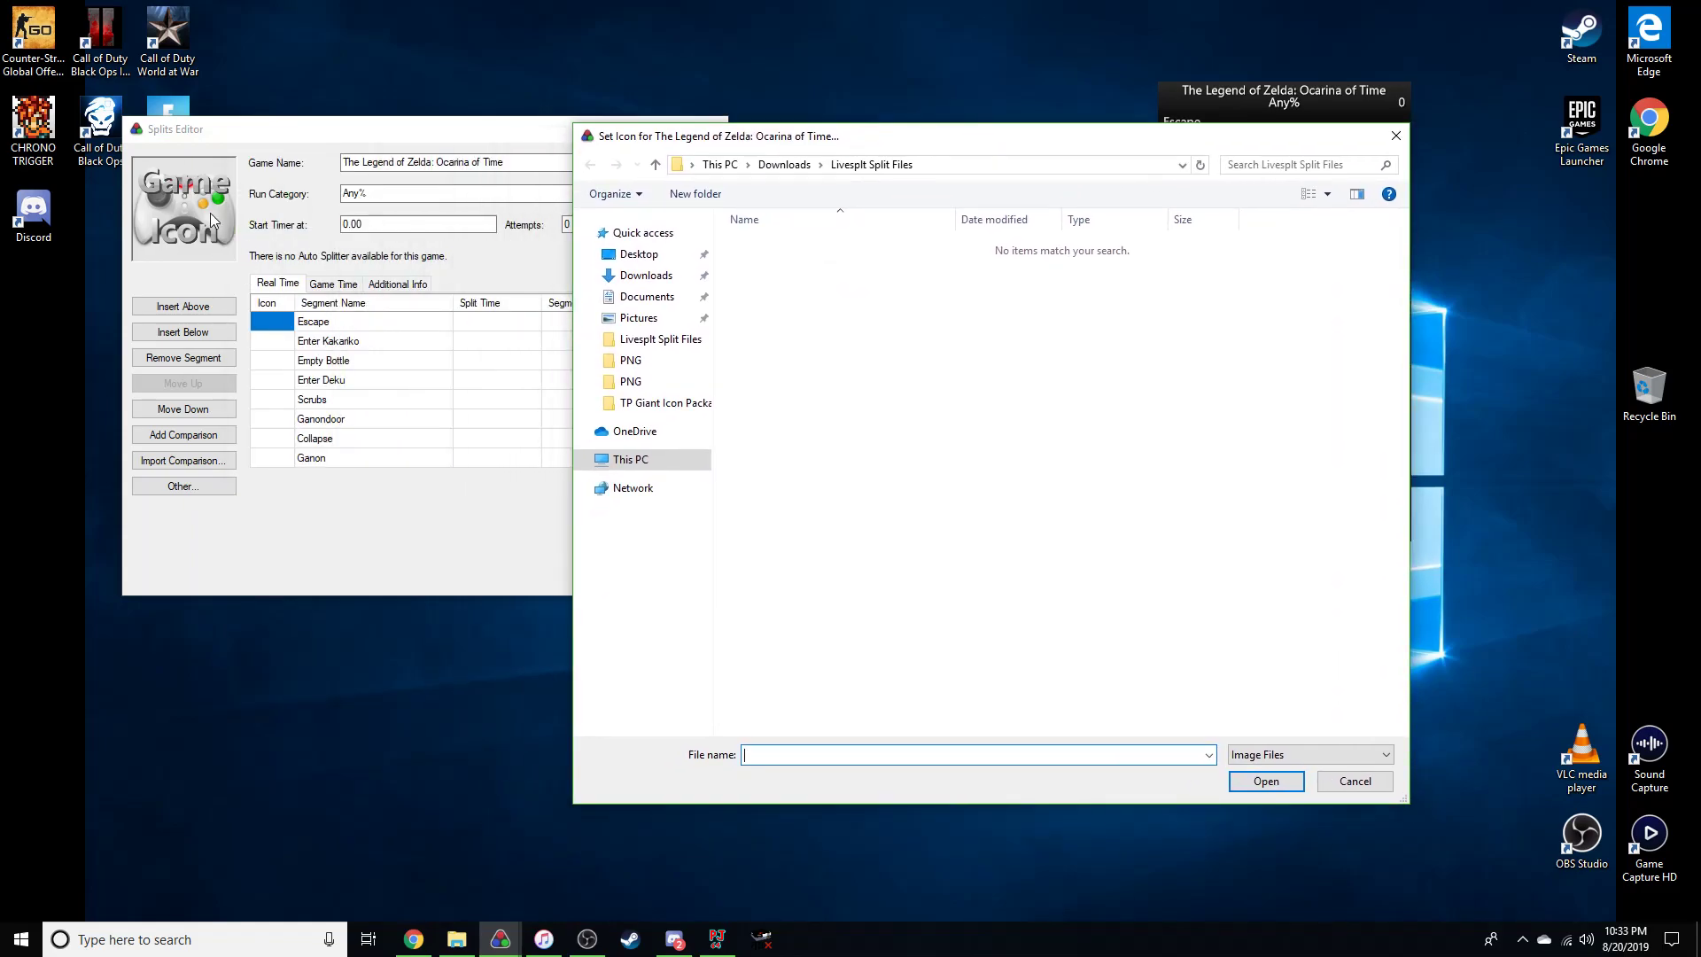
pyautogui.click(682, 277)
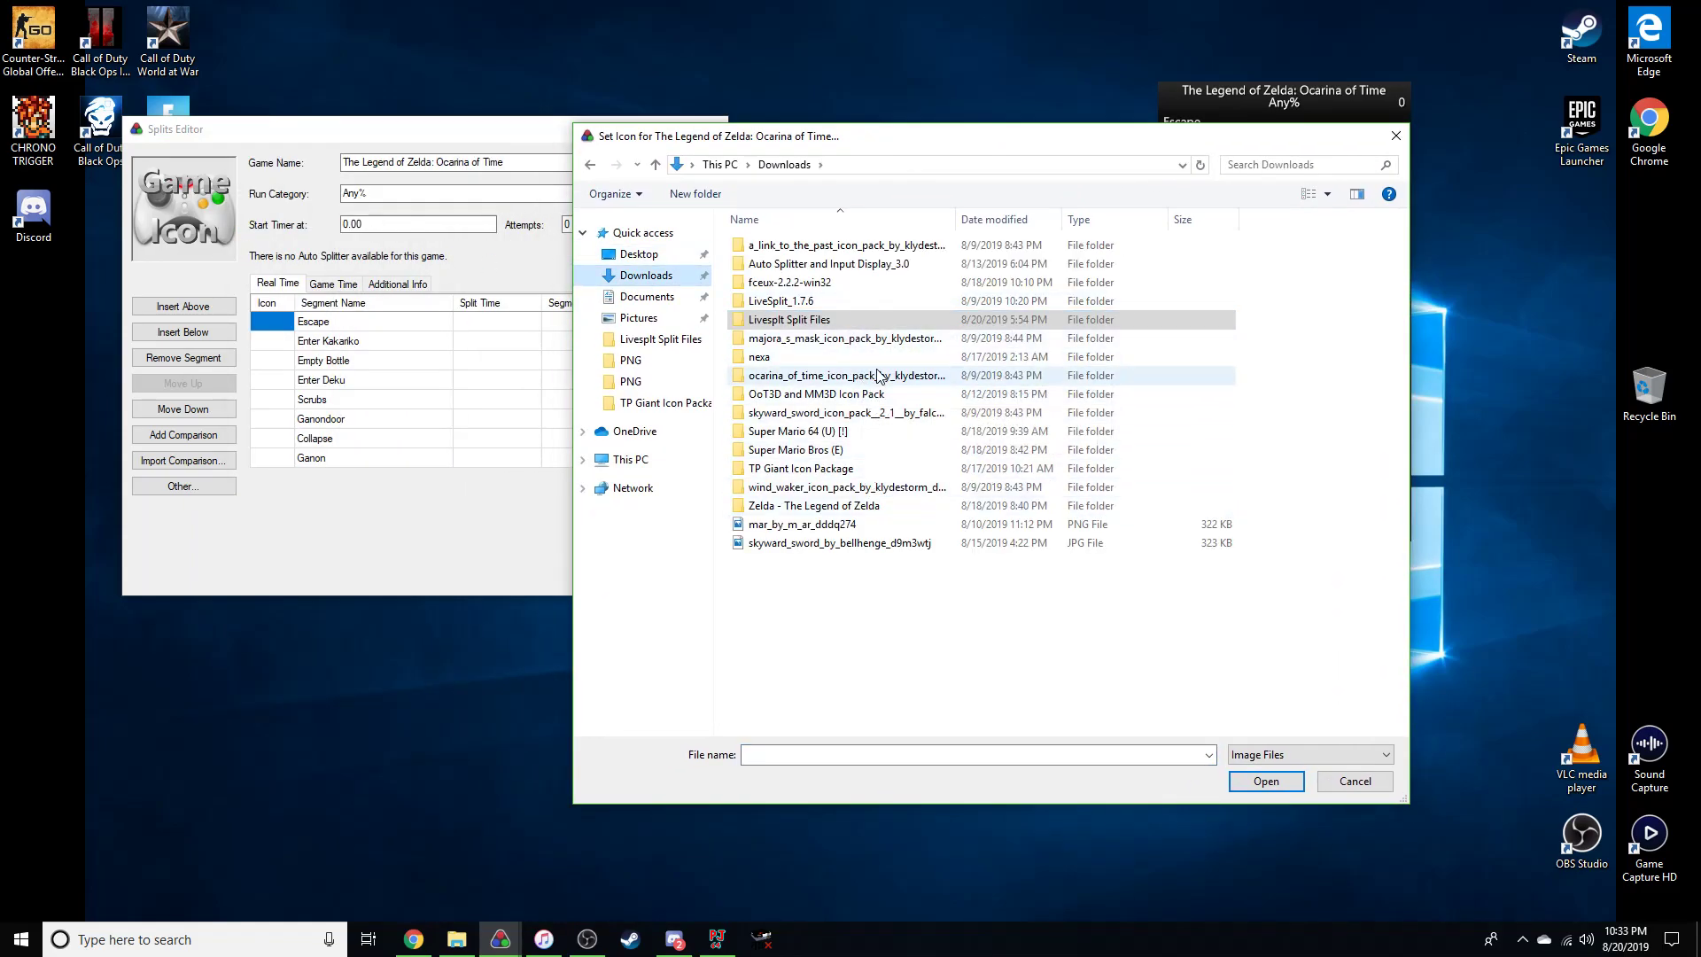
pyautogui.doubleClick(842, 375)
pyautogui.doubleClick(797, 247)
pyautogui.click(797, 249)
pyautogui.doubleClick(800, 256)
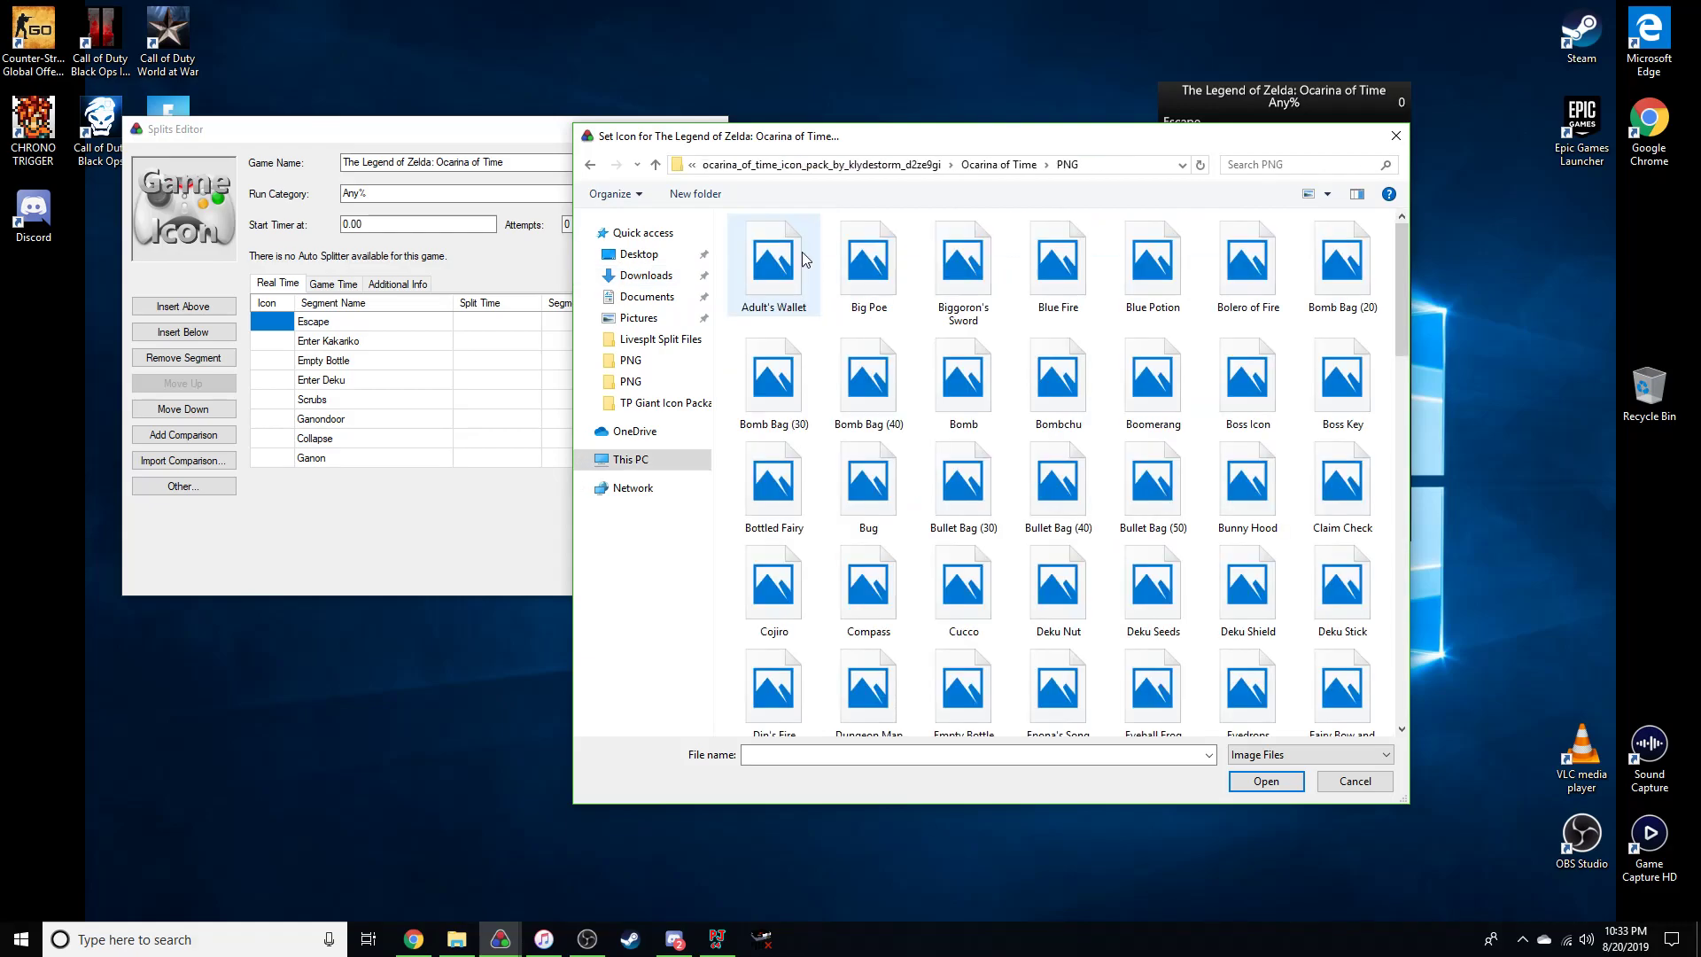
# Set the blue ocarina image as the game's icon.
pyautogui.click(908, 760)
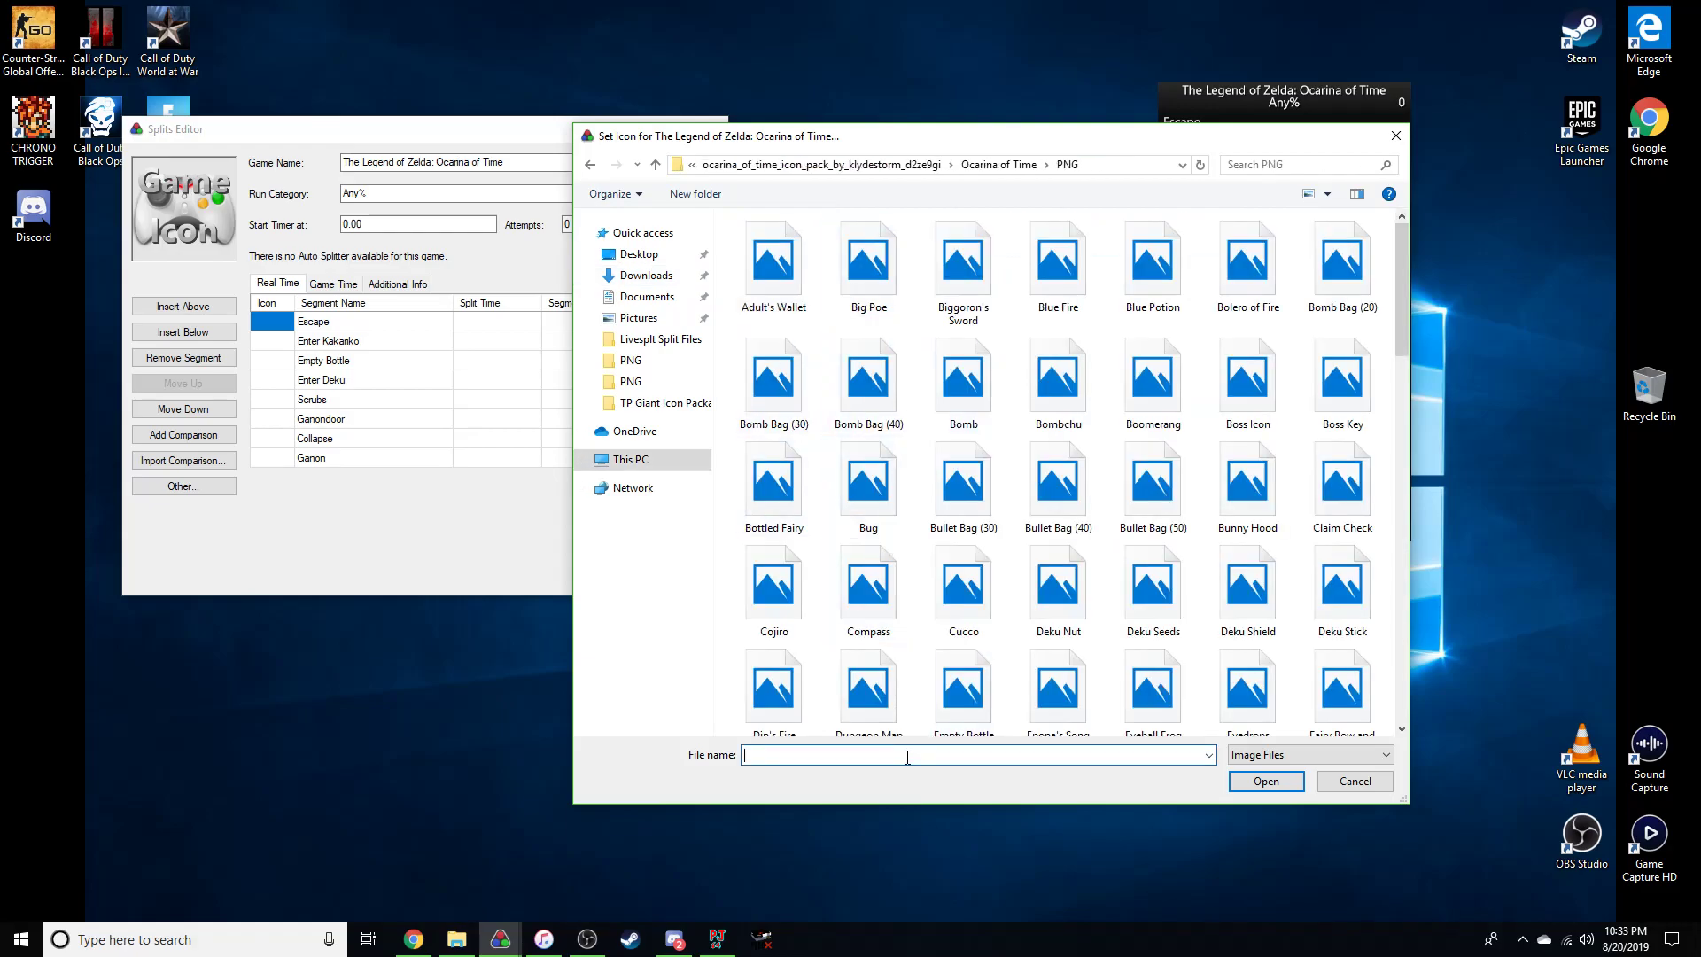
pyautogui.write('Ocar')
pyautogui.press('Down')
pyautogui.press('Return')
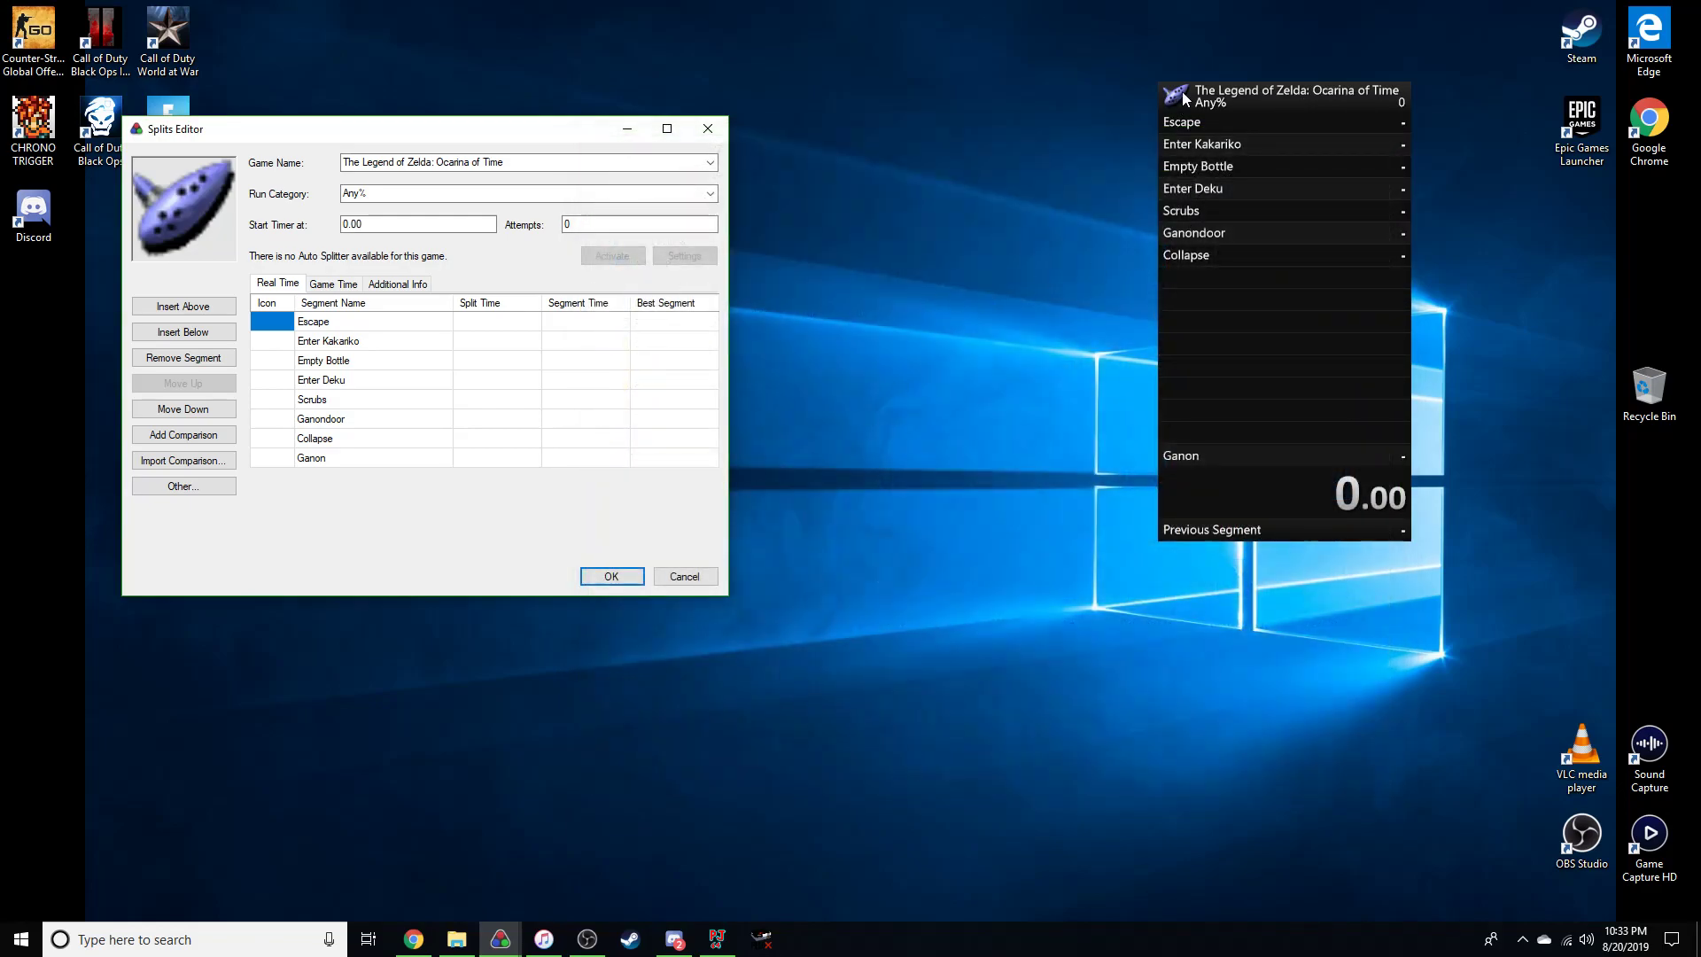
pyautogui.click(1179, 61)
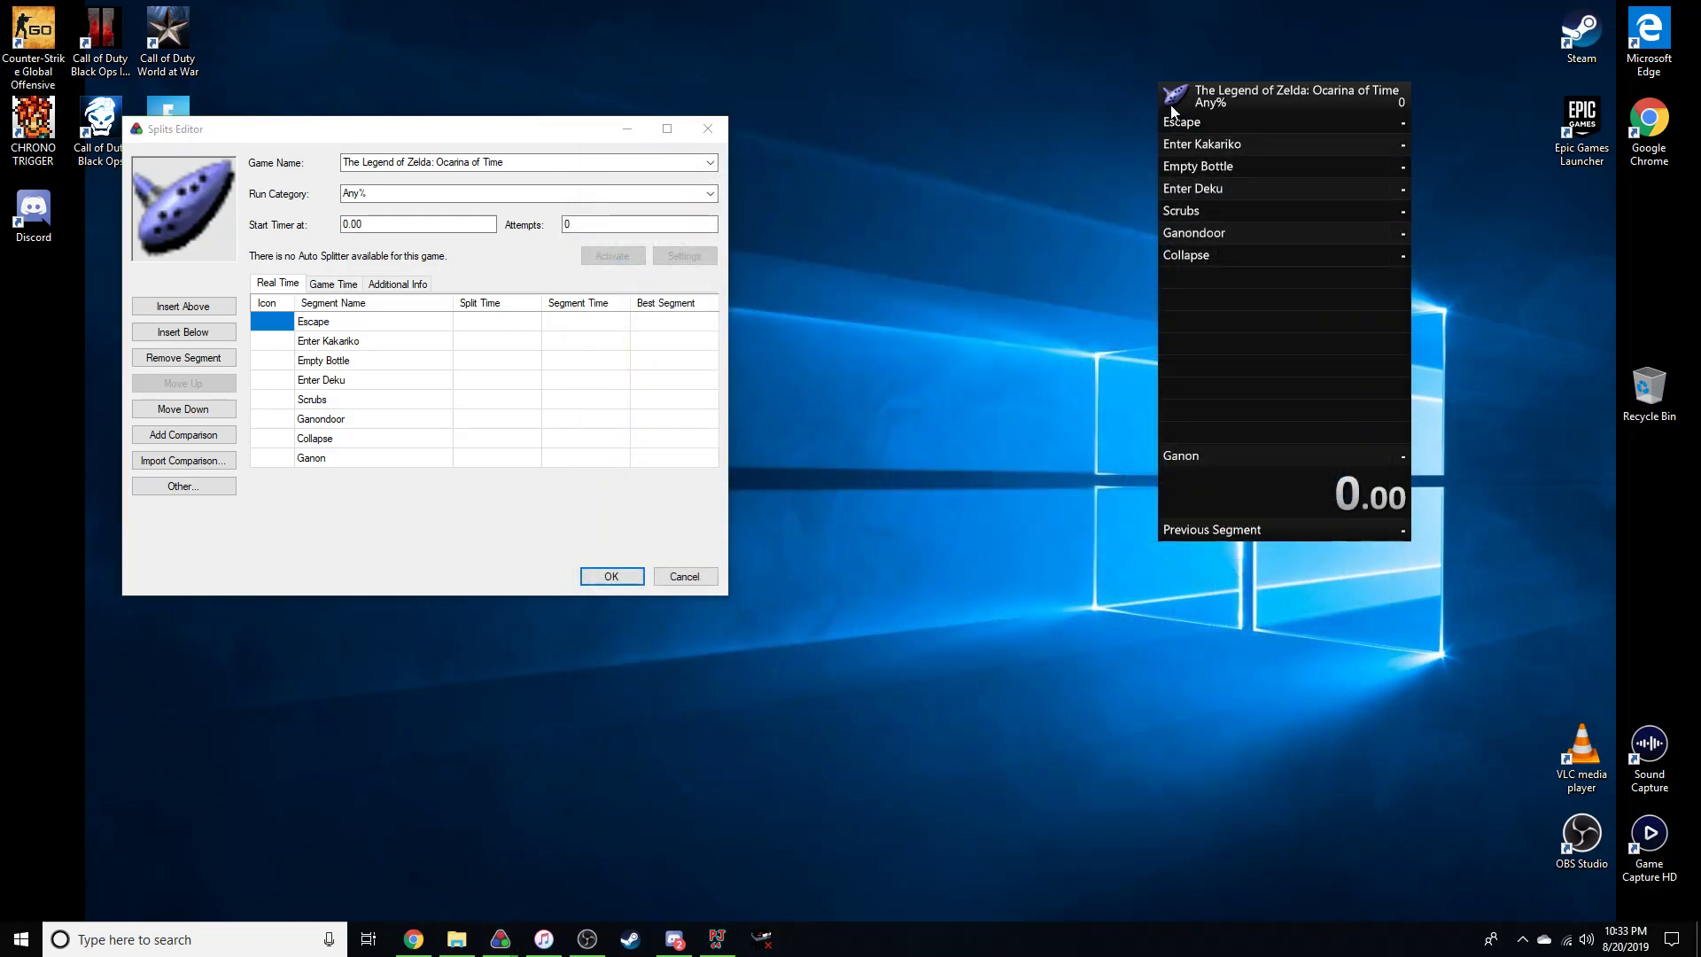
# Set the Escape segment's icon to Kokiri Sword.png.
pyautogui.doubleClick(271, 319)
pyautogui.write('Kokiri')
pyautogui.press('Down')
pyautogui.press('Return')
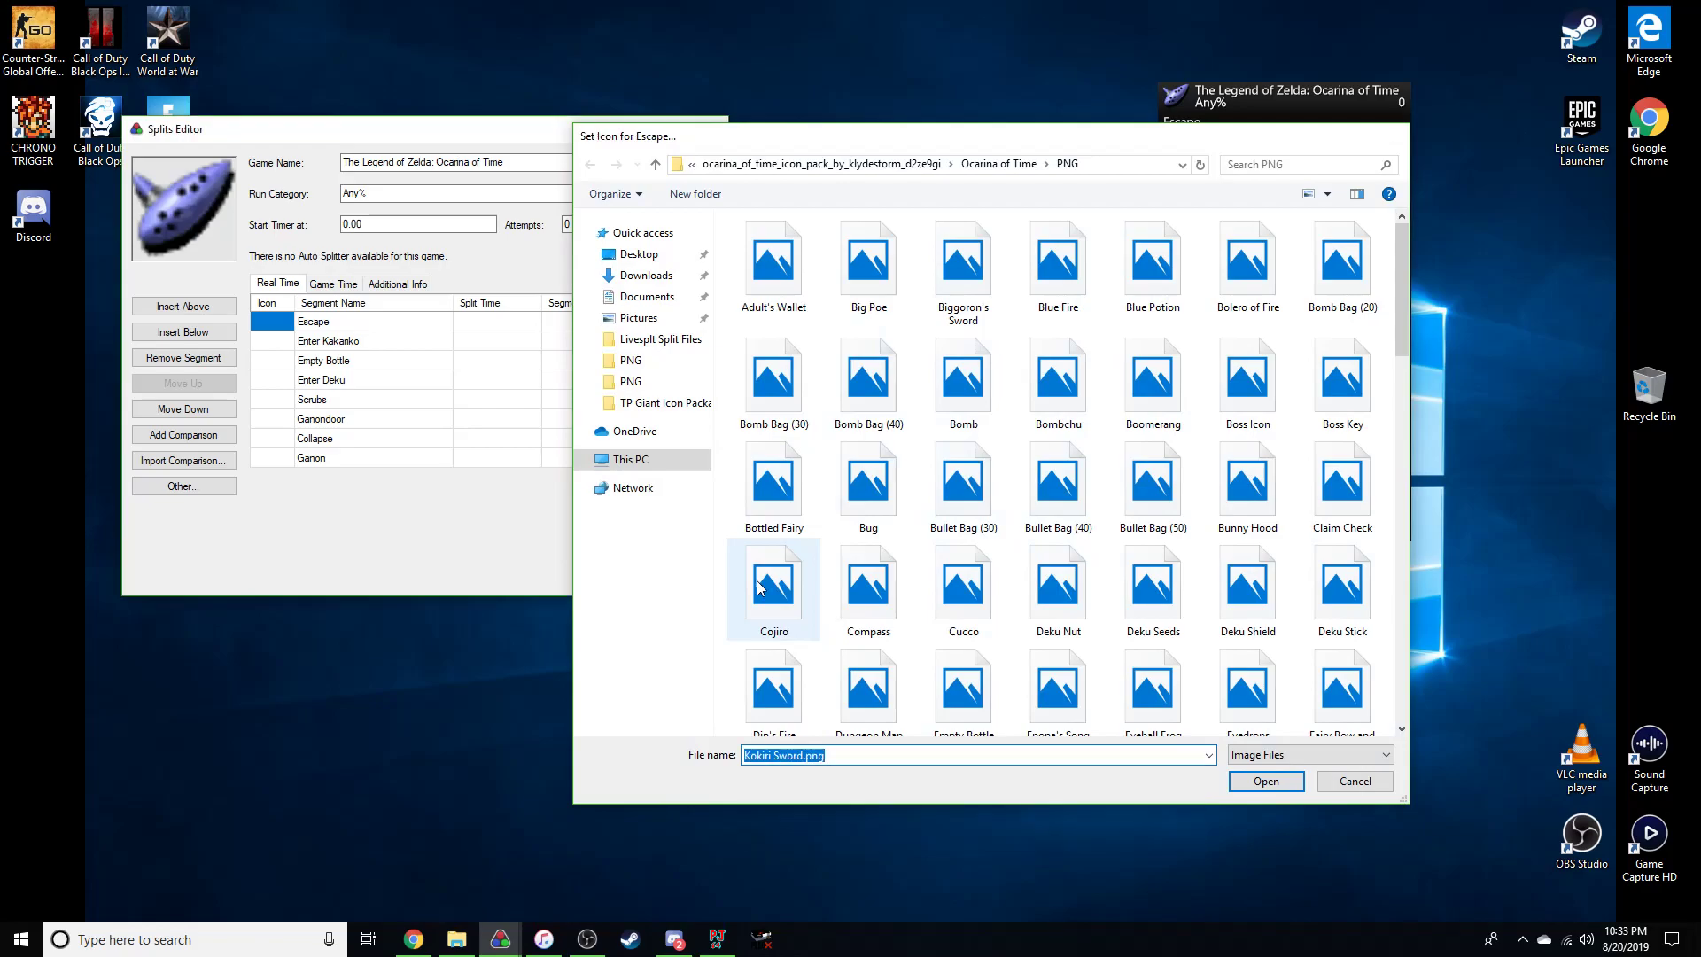
pyautogui.press('Return')
# Set the Enter Kakariko segment's icon to the Cucco image.
pyautogui.doubleClick(271, 340)
pyautogui.write('Cucco')
pyautogui.press('Down')
pyautogui.press('Return')
pyautogui.press('Return')
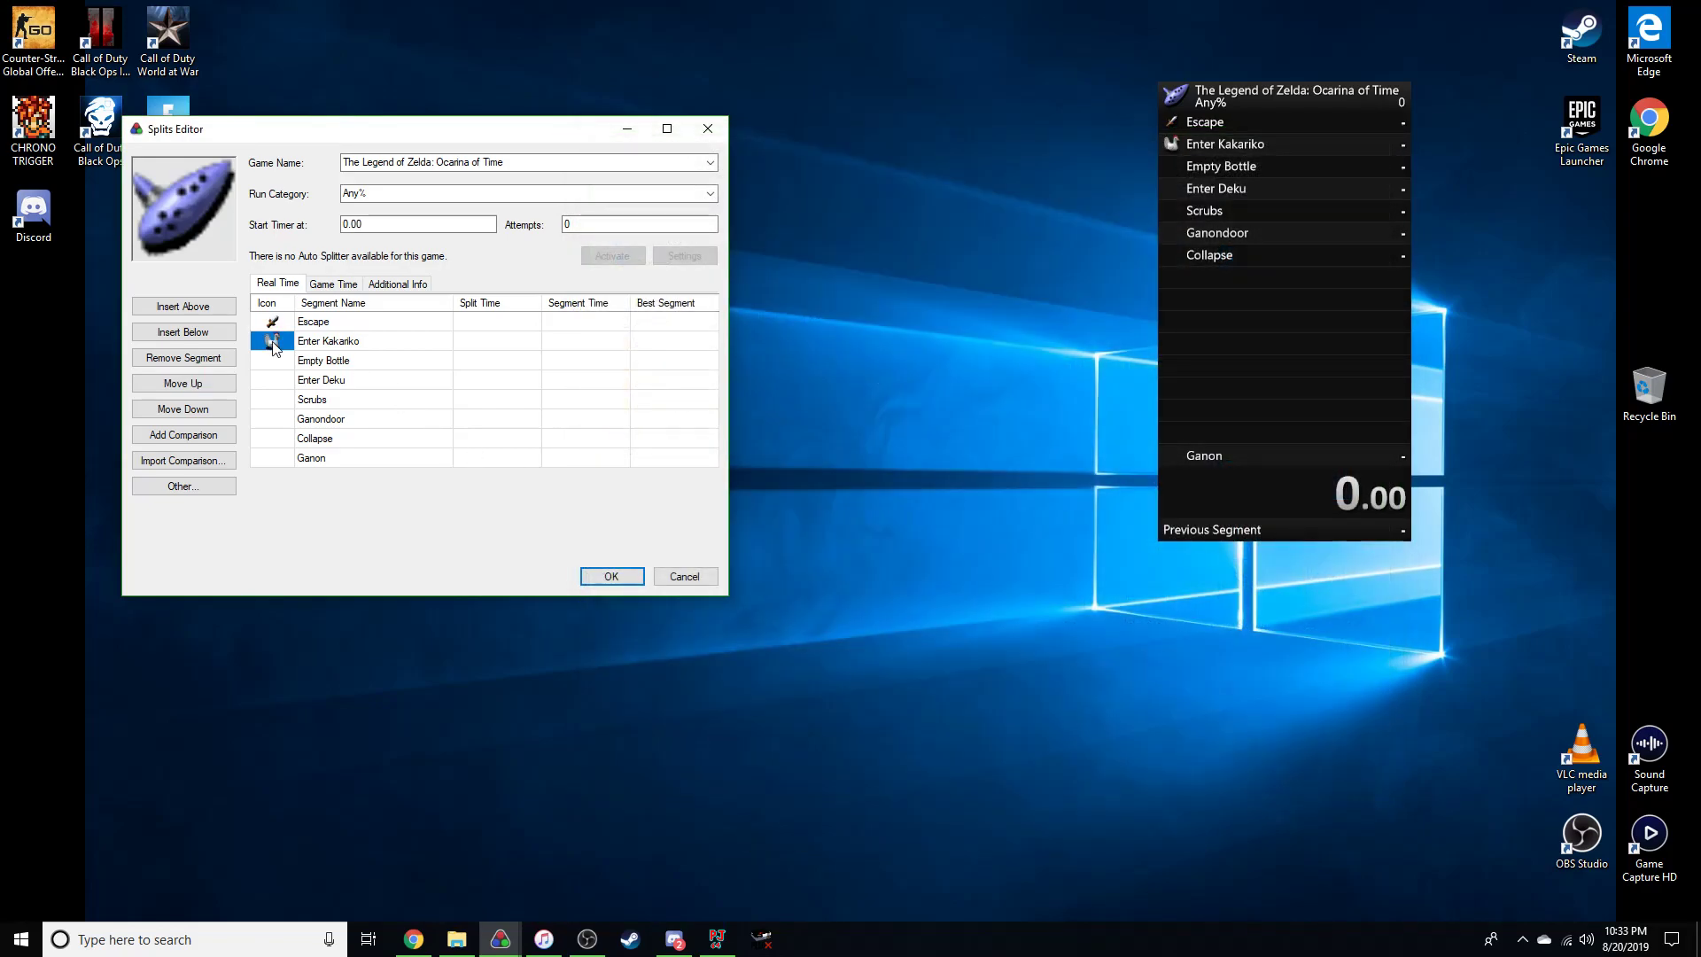
# Set the Empty Bottle segment's icon to Empty Bottle.png.
pyautogui.doubleClick(288, 360)
pyautogui.write('Empty')
pyautogui.press('Down')
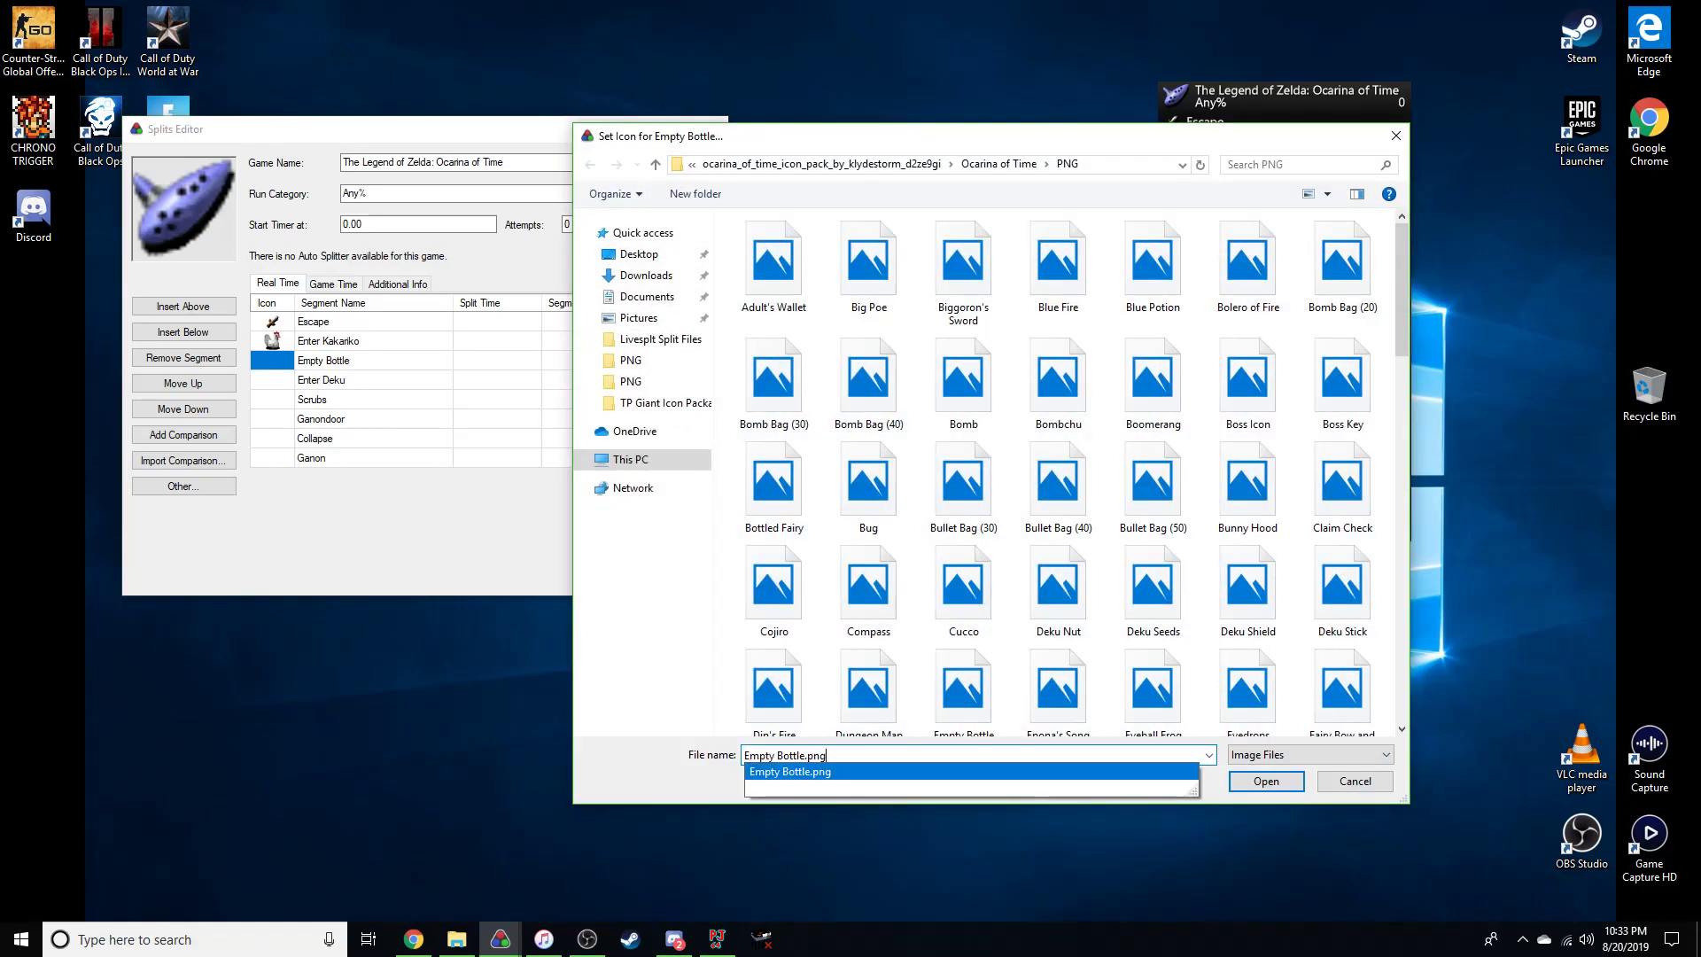
pyautogui.press('Return')
pyautogui.press('Return')
# Set the Enter Deku segment's icon to Deku Nut.png.
pyautogui.click(288, 381)
pyautogui.click(287, 381)
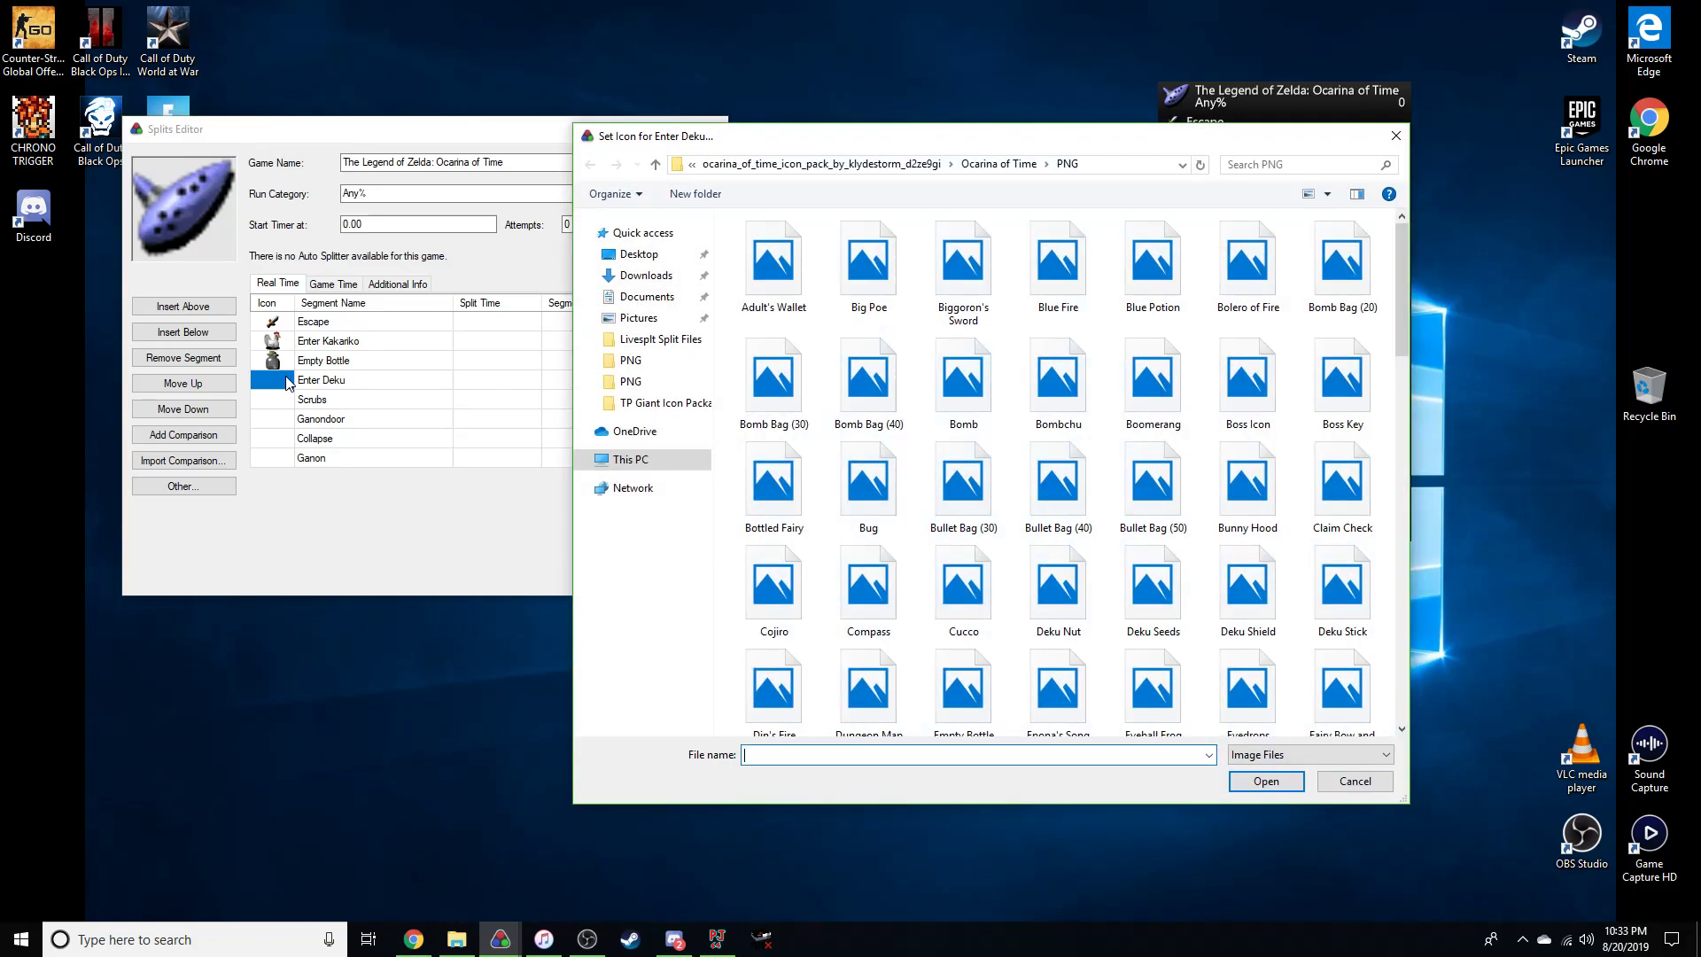
pyautogui.write('De')
pyautogui.press('Down')
pyautogui.press('Return')
pyautogui.press('Return')
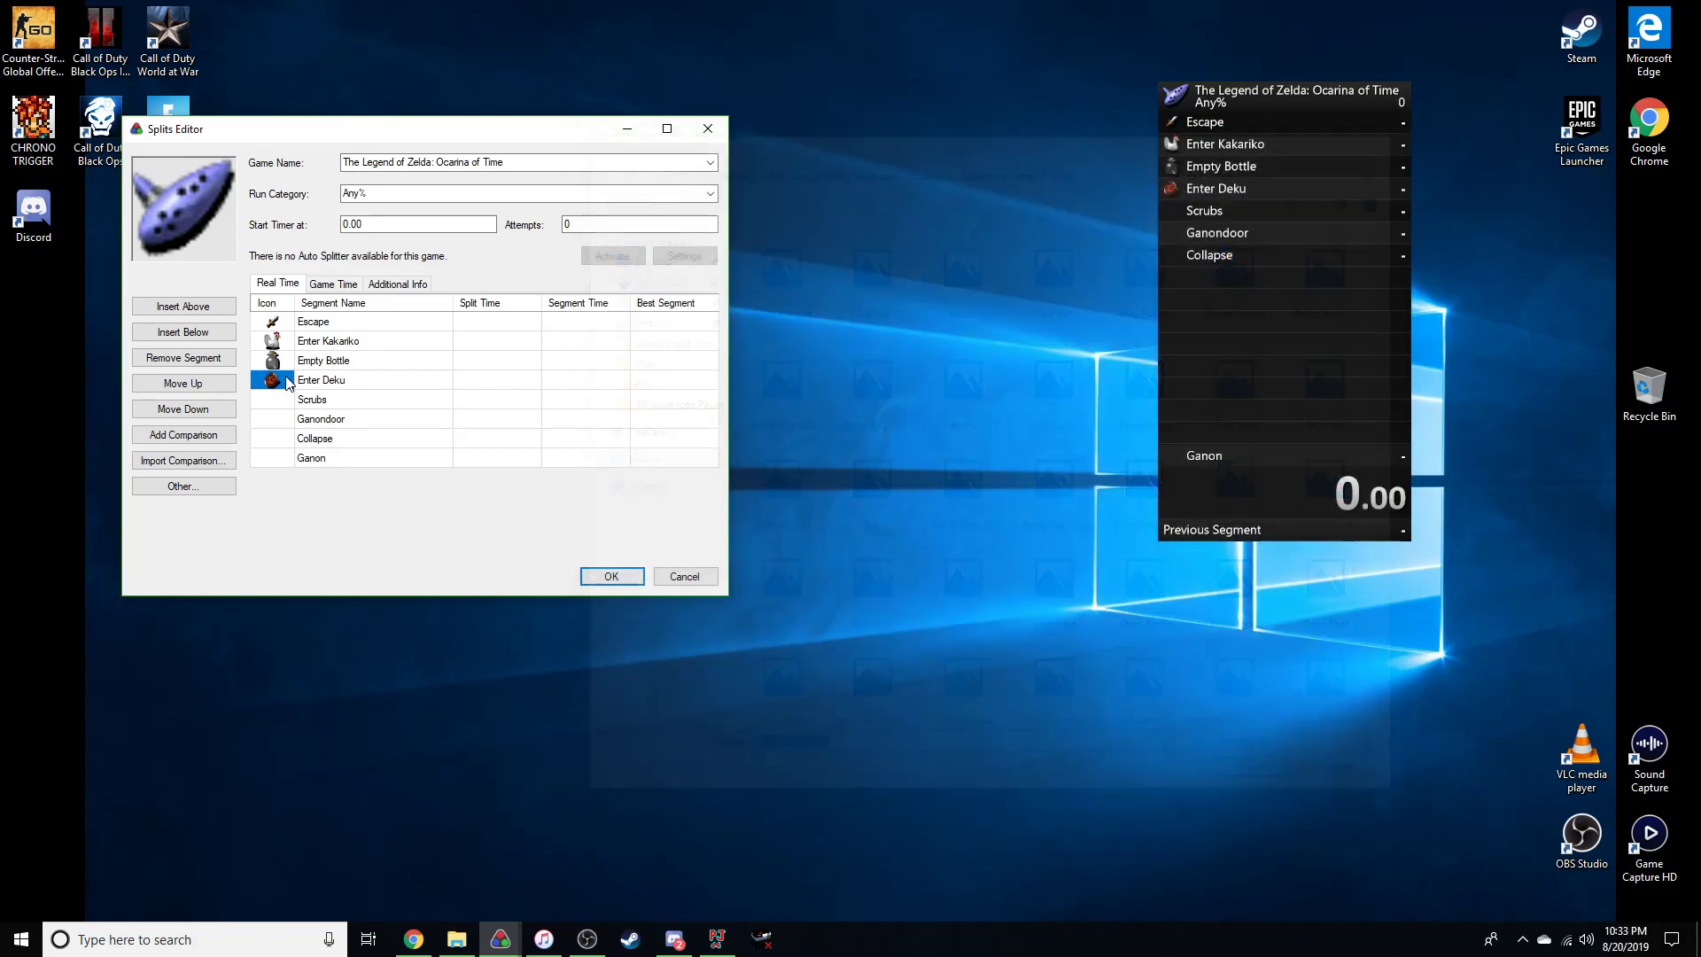
# Set the Scrubs segment's icon to Deku Seeds.png.
pyautogui.click(285, 403)
pyautogui.click(285, 403)
pyautogui.write('Deku')
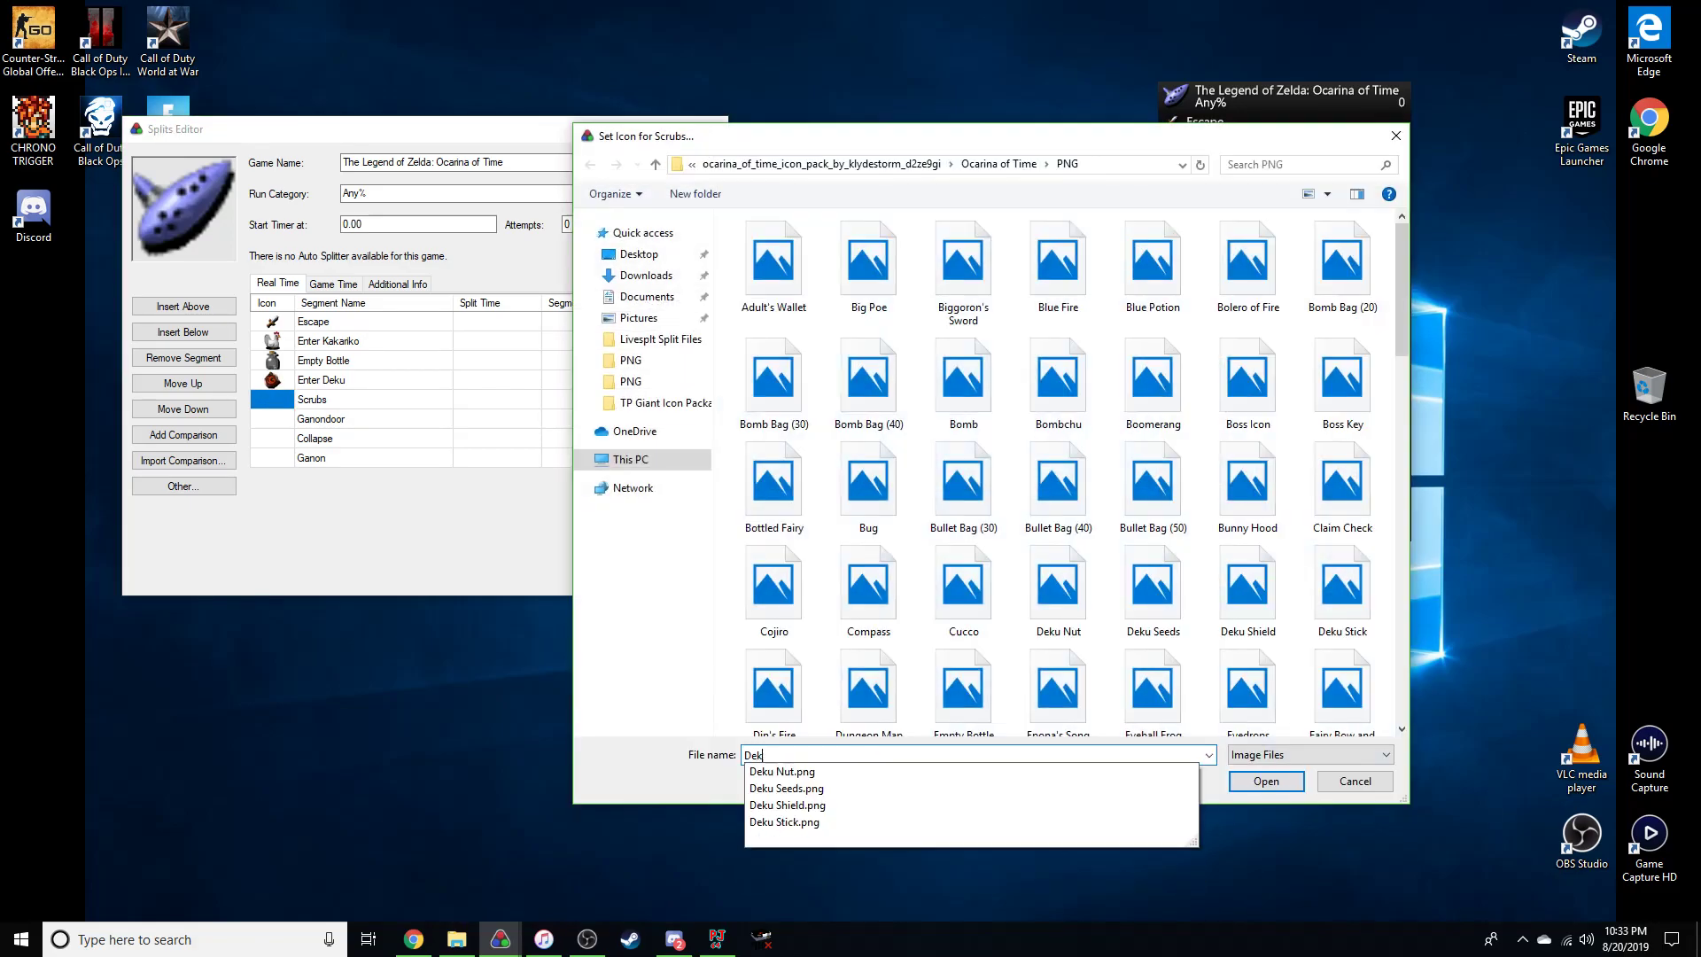
pyautogui.press('Down')
pyautogui.press('Down')
pyautogui.press('Return')
pyautogui.press('Return')
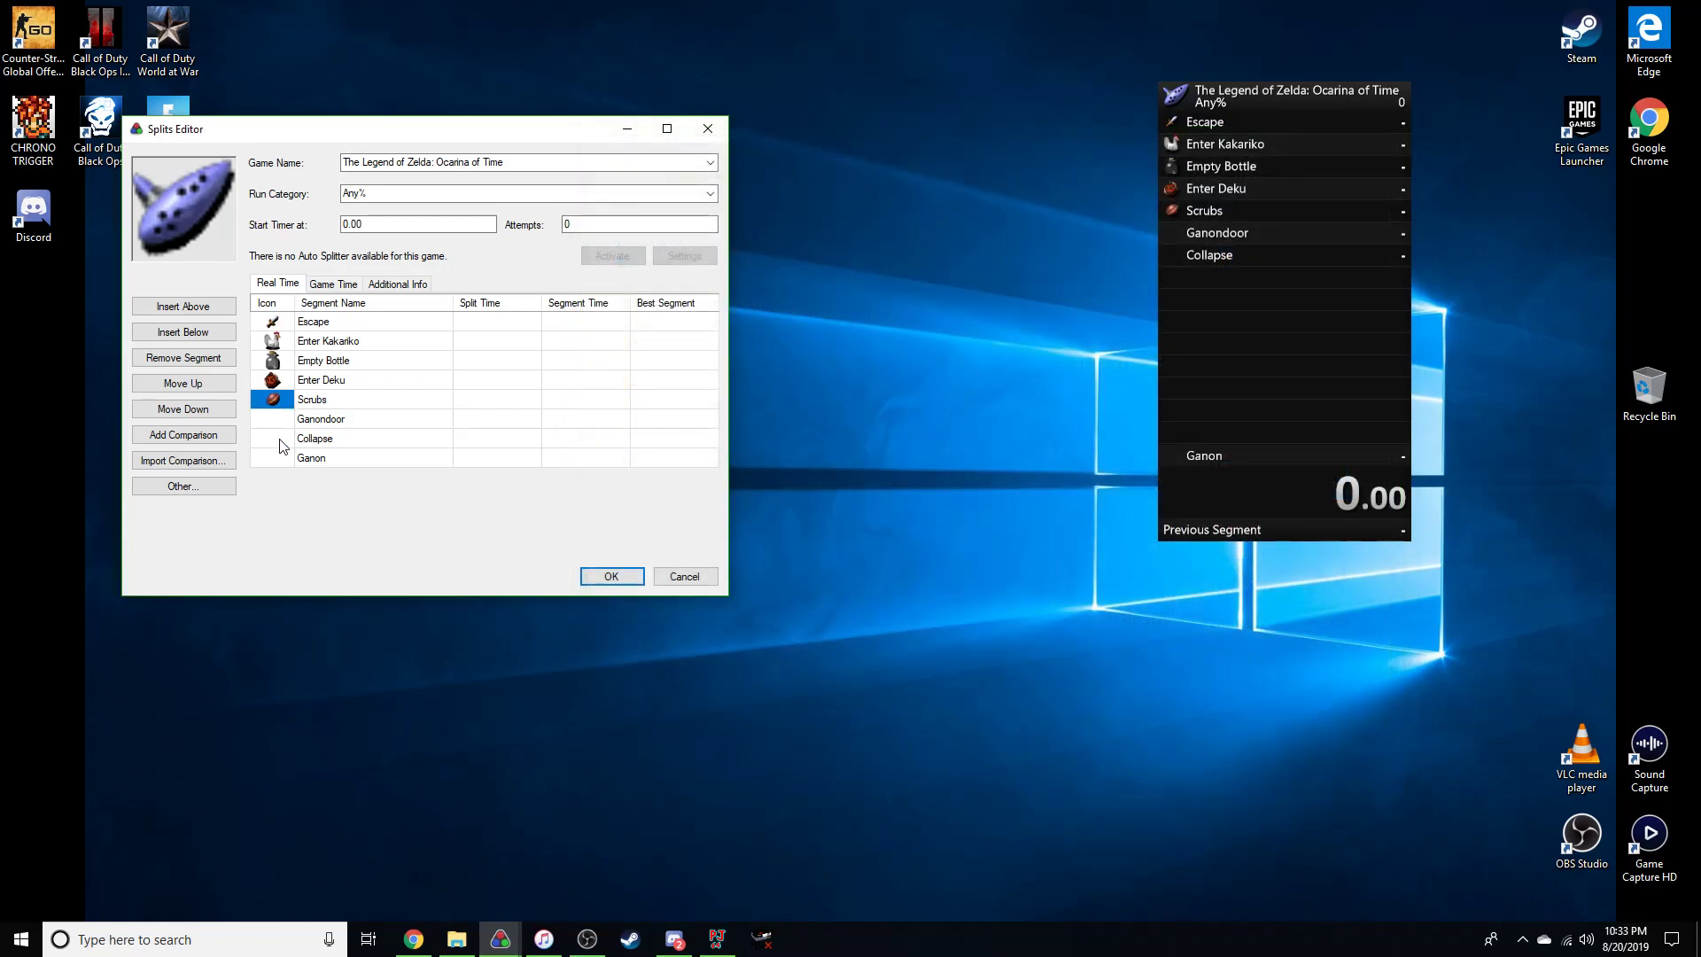
# Set the Ganondoor segment's icon to Kokiri Emerald.png.
pyautogui.click(280, 426)
pyautogui.click(280, 428)
pyautogui.write('G')
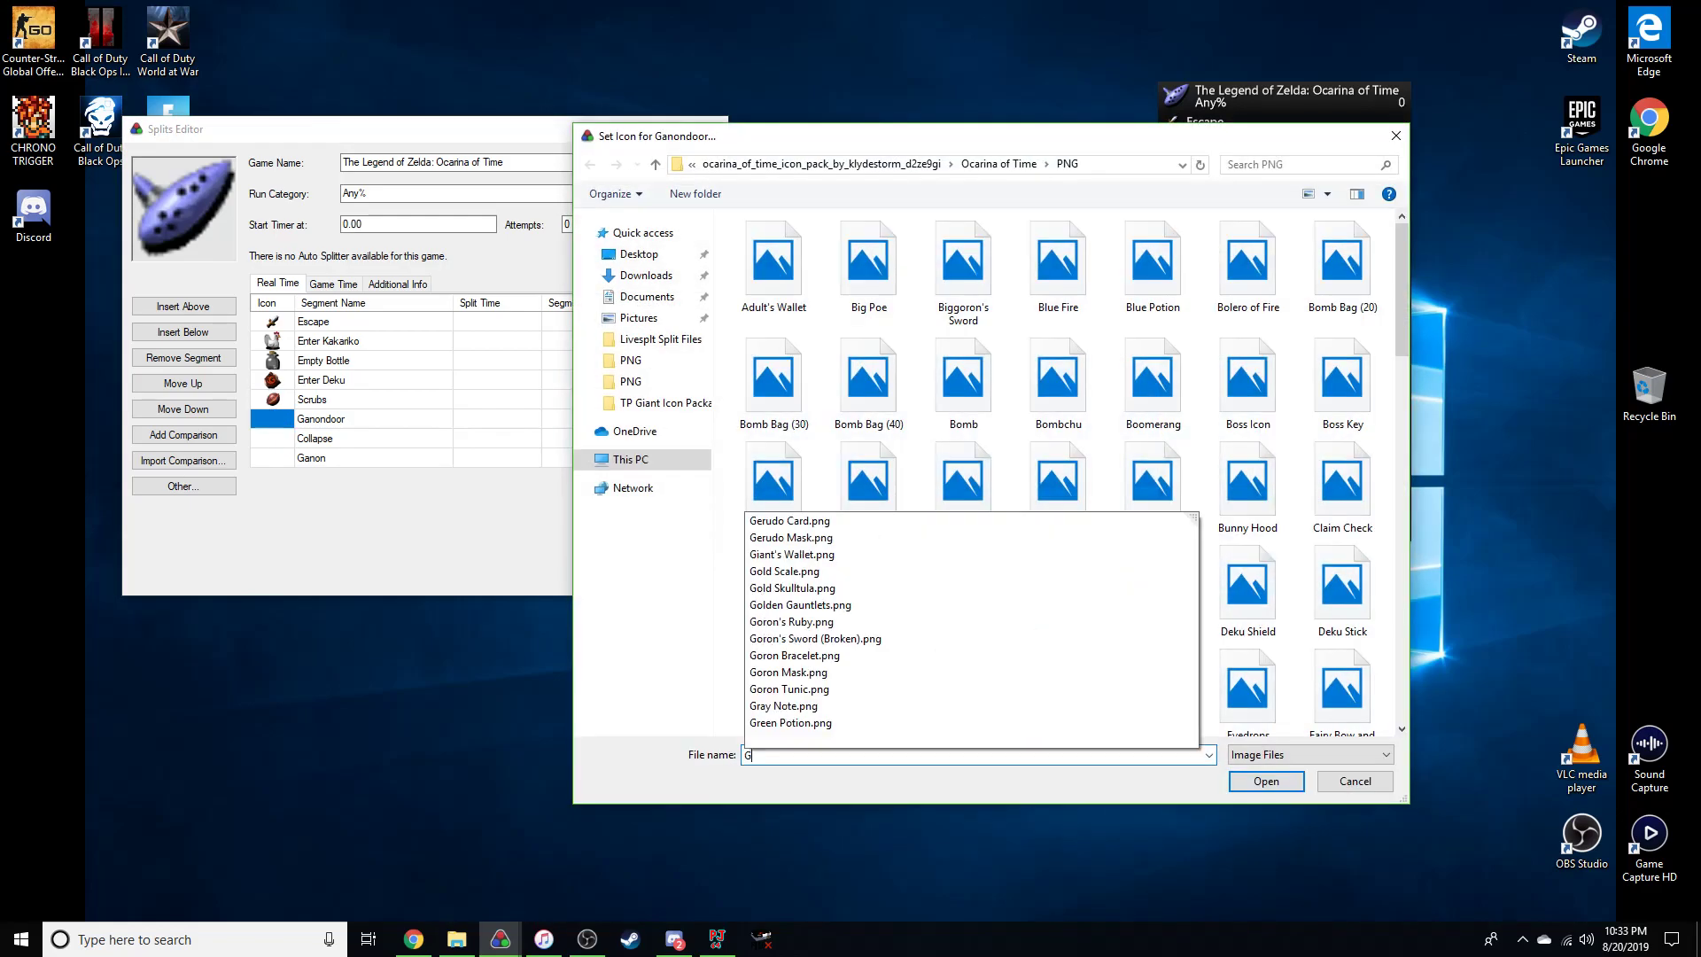
pyautogui.write('aKo')
pyautogui.press('Down')
pyautogui.press('Down')
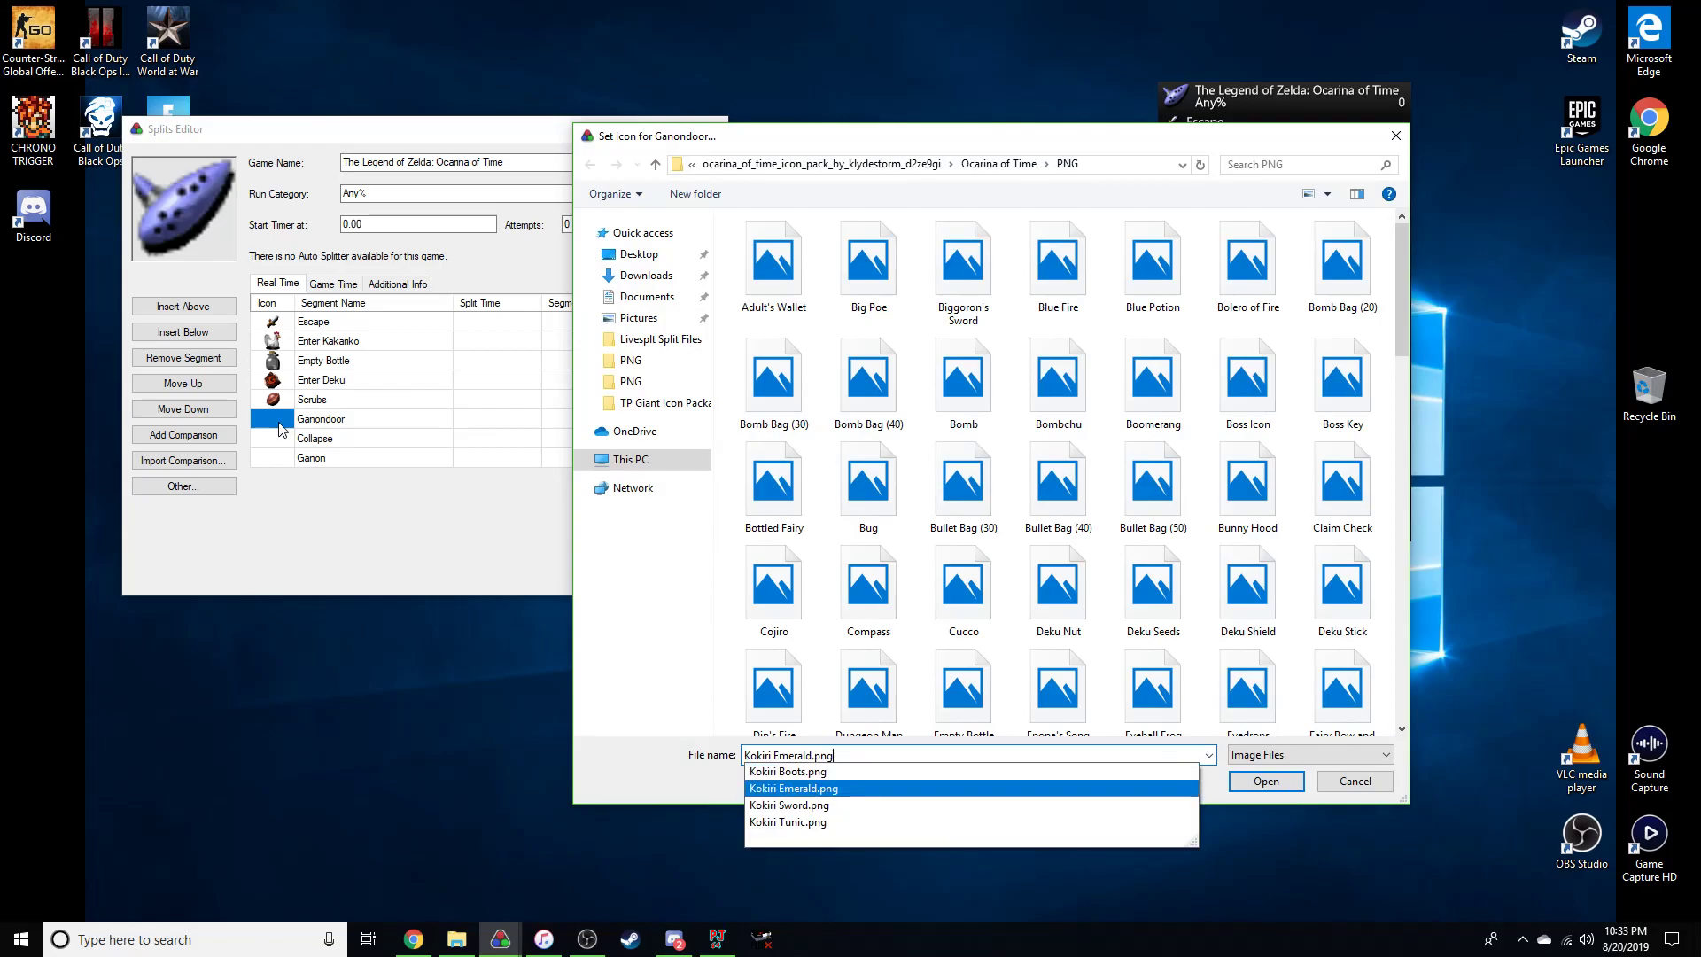
pyautogui.press('Return')
pyautogui.press('Return')
# Set the Collapse segment's icon to the Sold Out image.
pyautogui.doubleClick(283, 440)
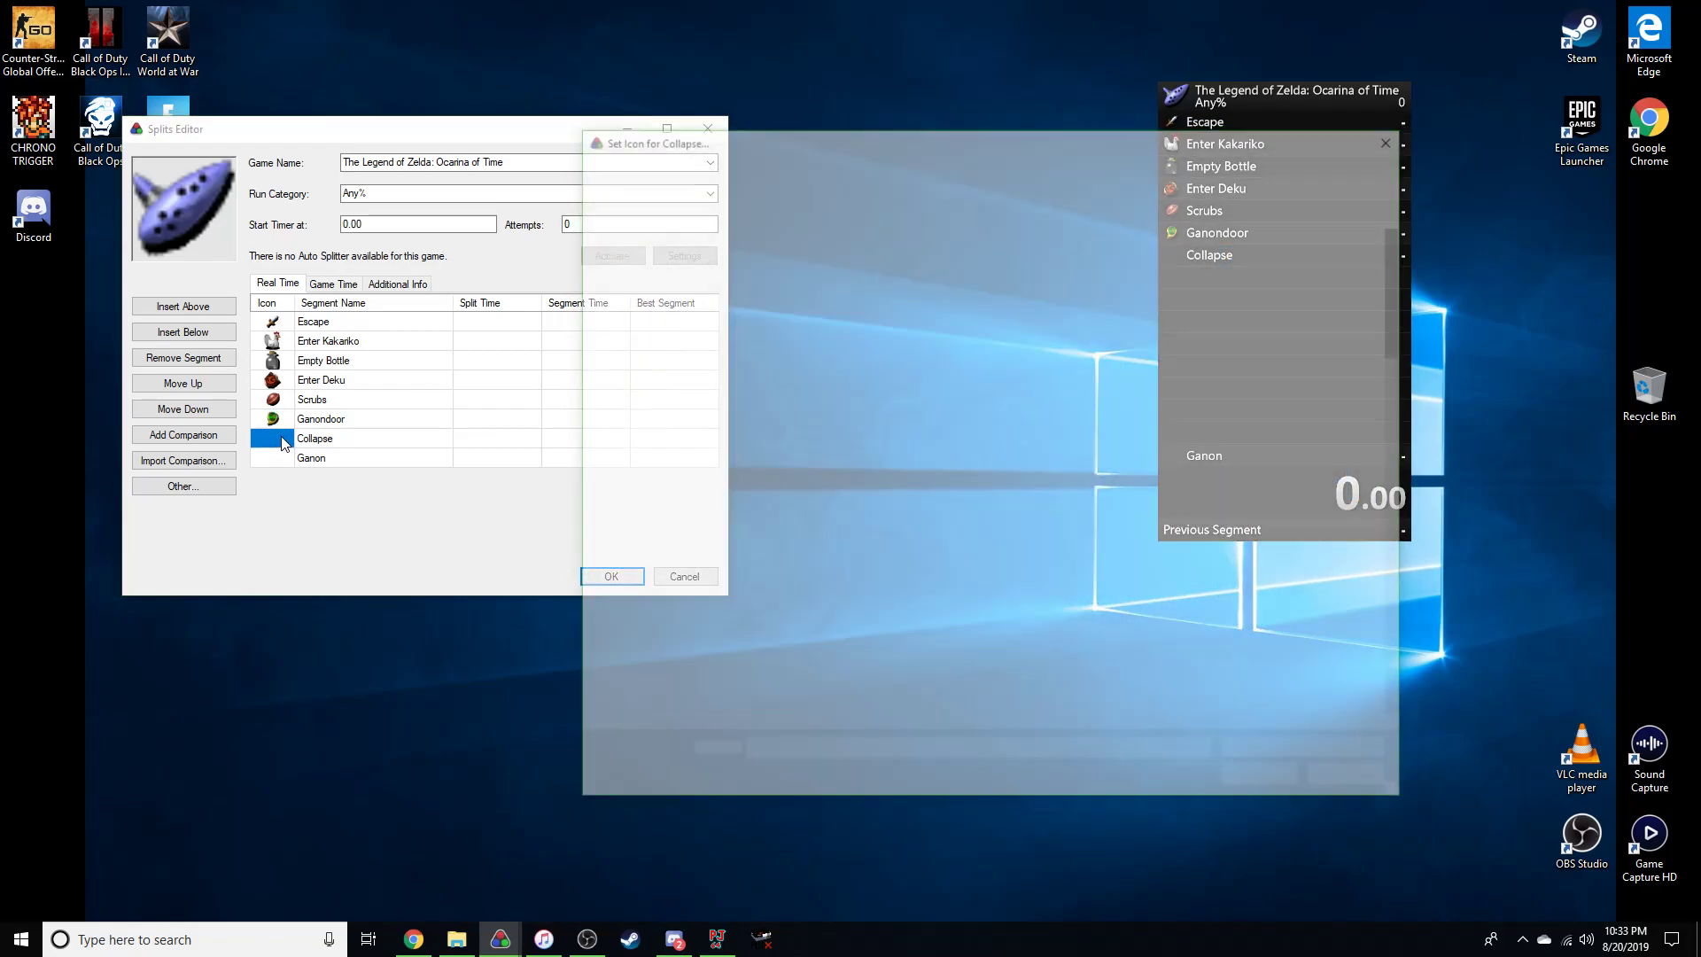
pyautogui.write('sold')
pyautogui.press('Down')
pyautogui.press('Return')
pyautogui.press('Return')
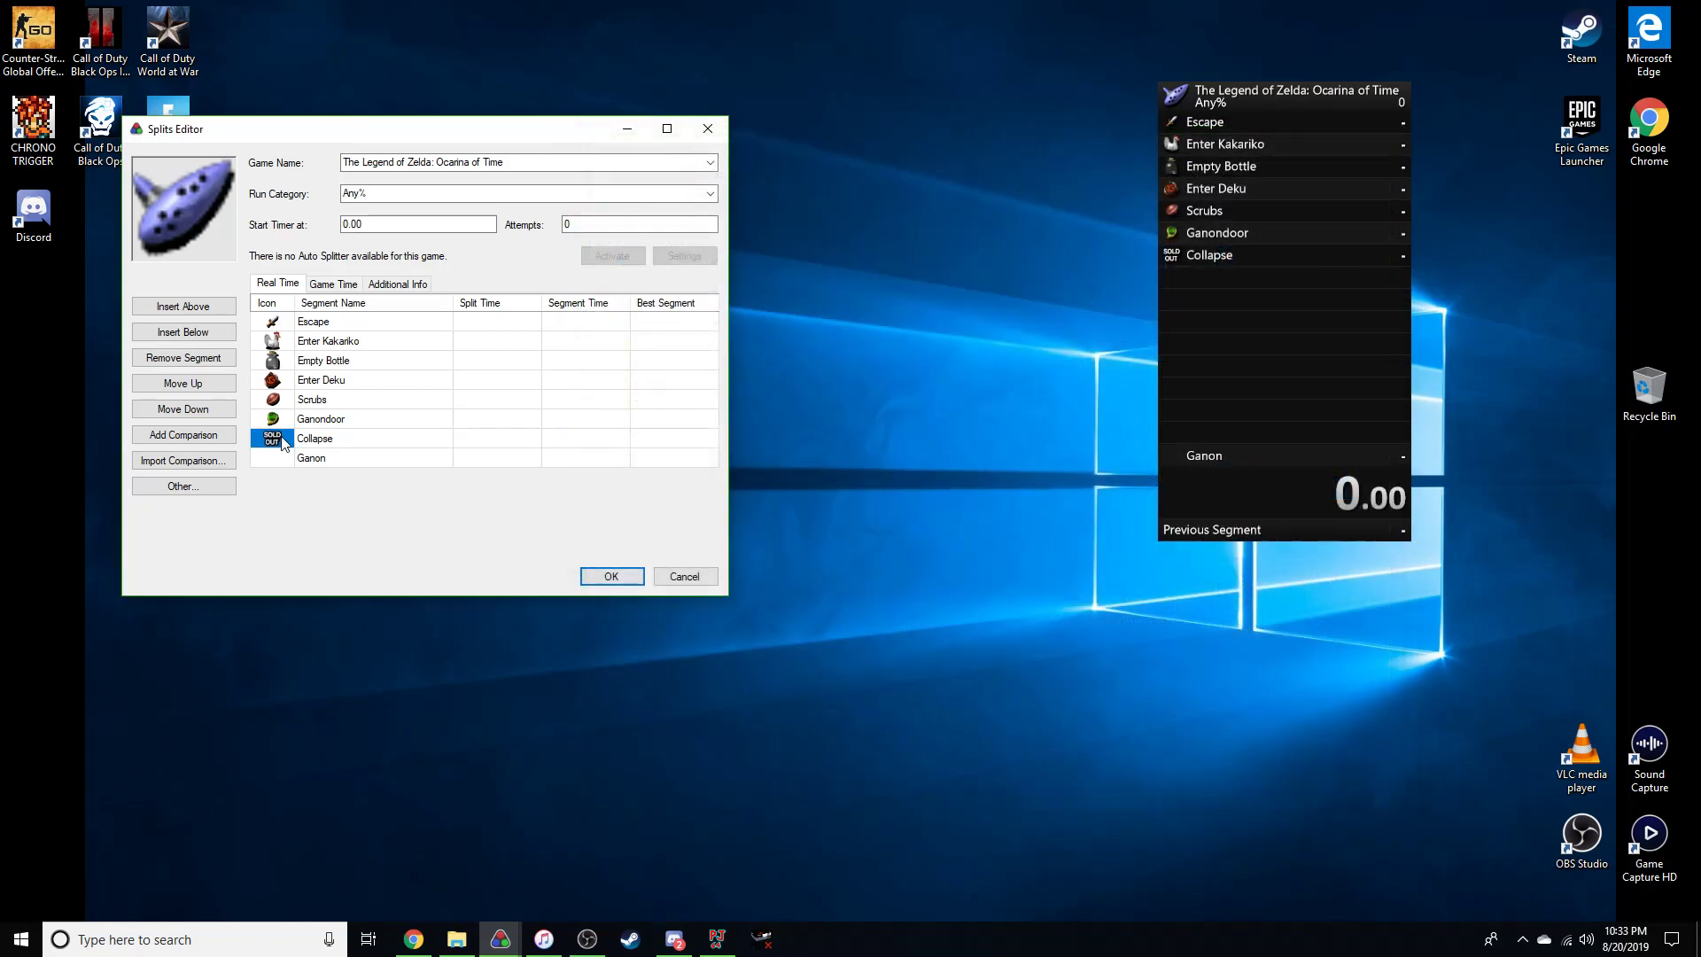
# Set the Ganon segment's icon to the Boss Icon skull image.
pyautogui.click(275, 459)
pyautogui.doubleClick(279, 466)
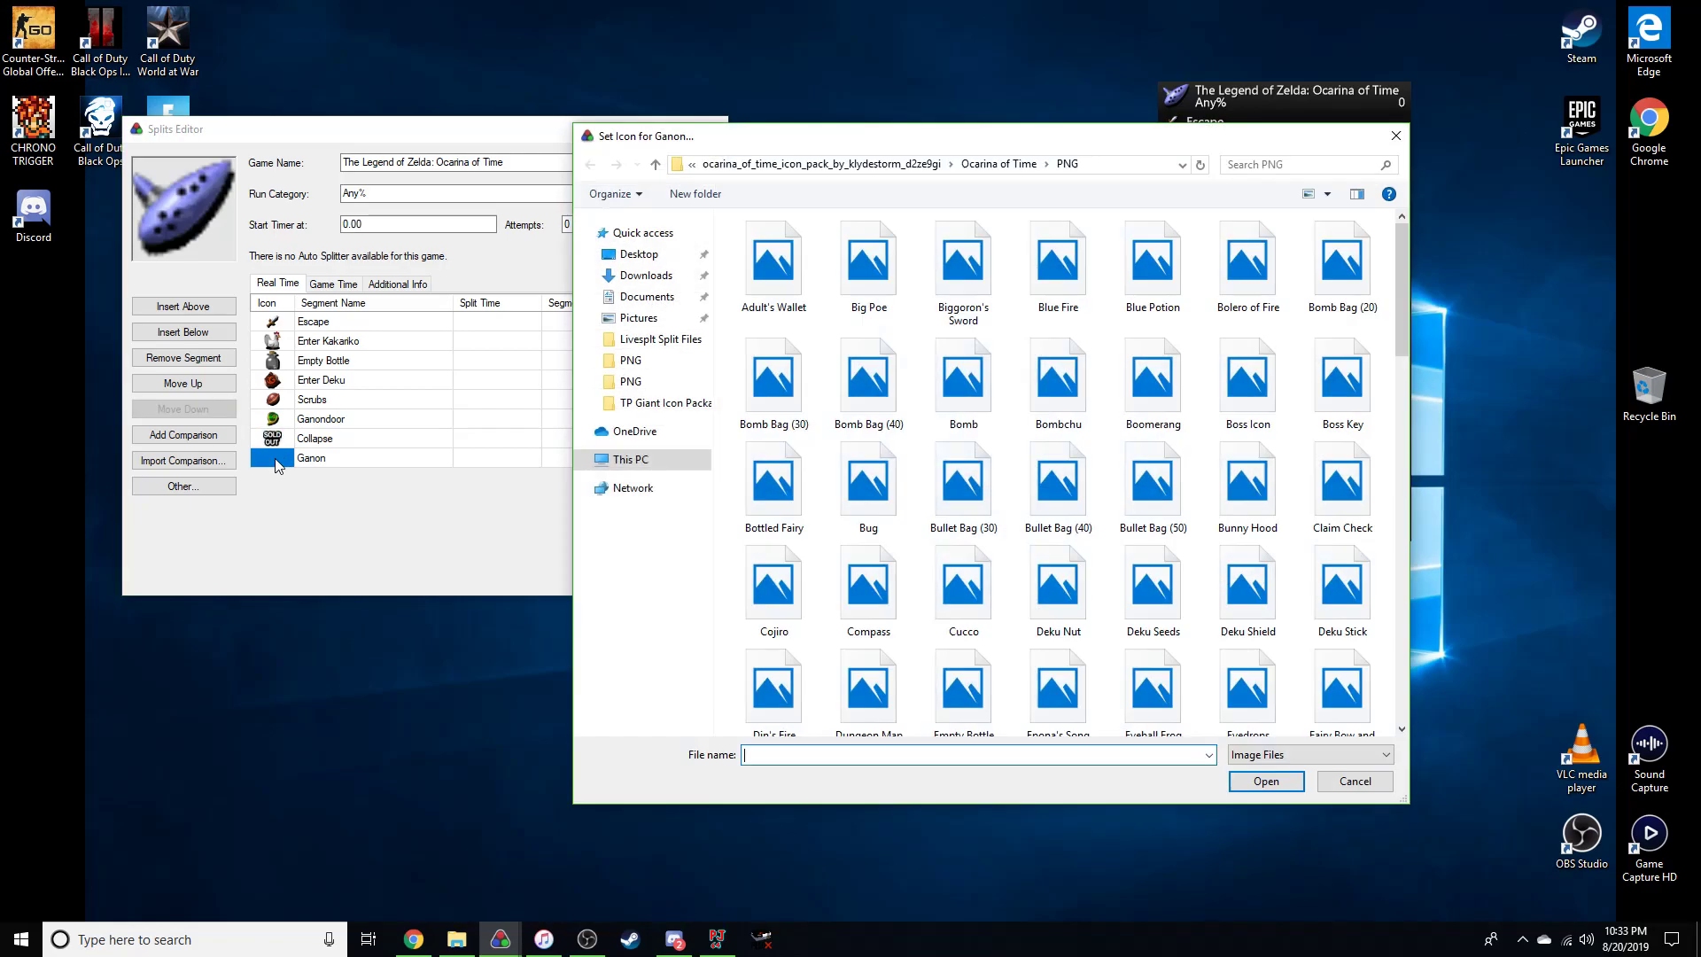
pyautogui.write('Boss')
pyautogui.press('Down')
pyautogui.press('Return')
pyautogui.press('Return')
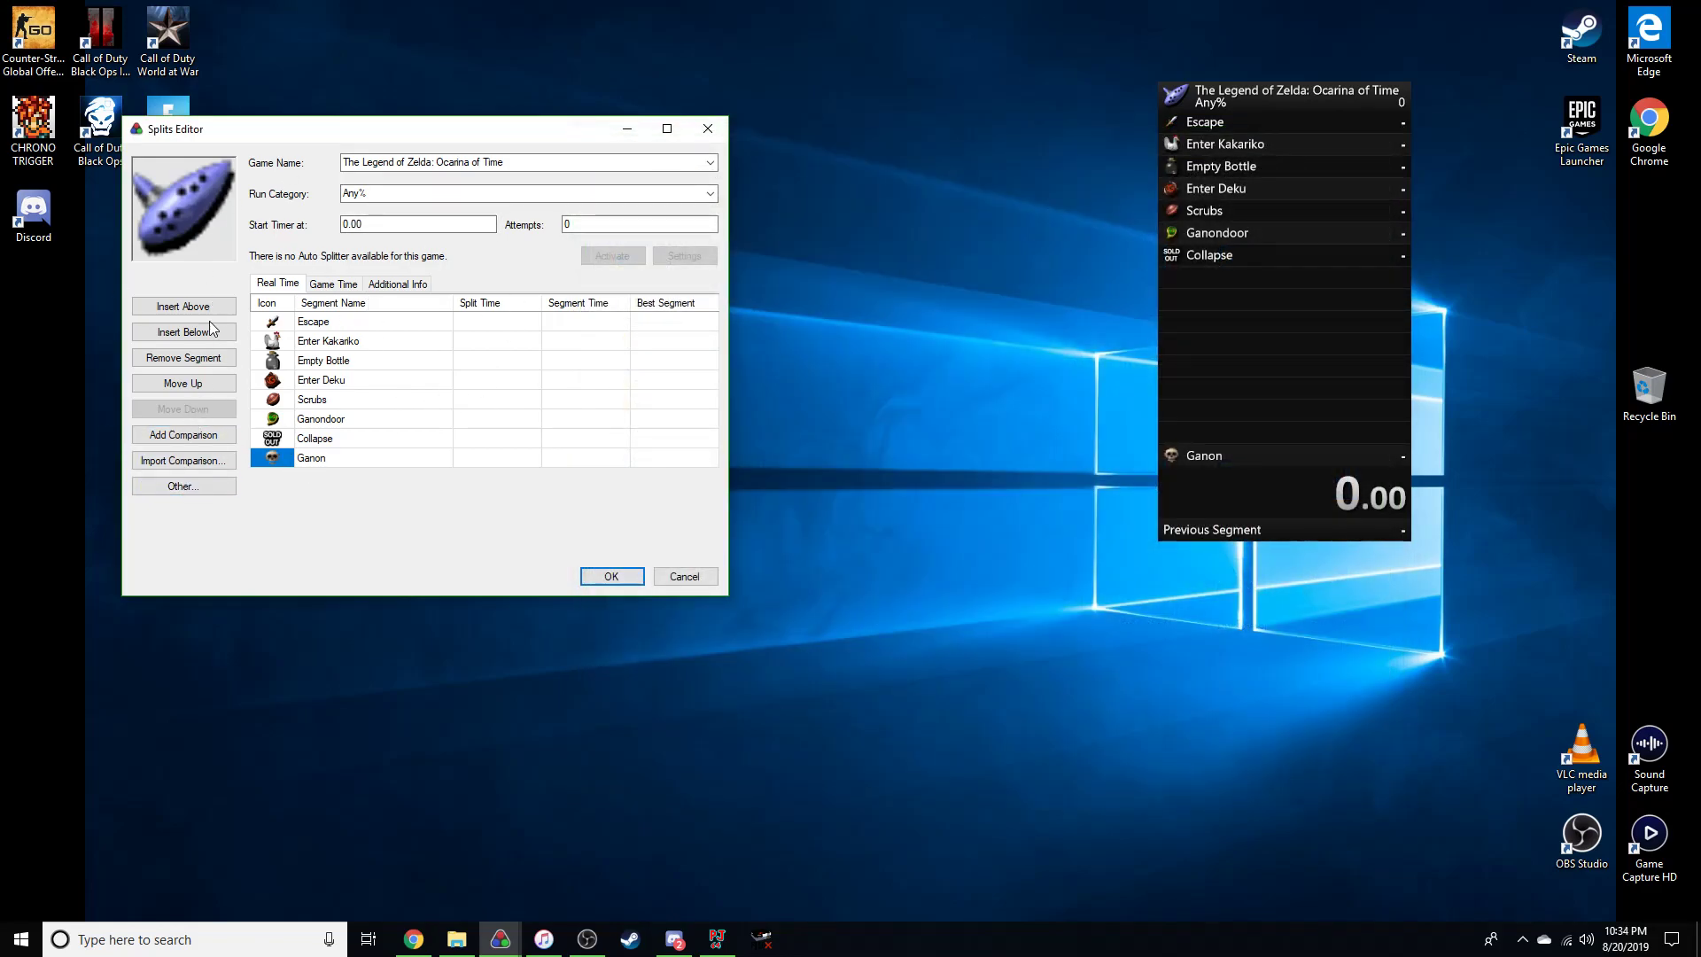
# Add a new comparison named Bests and select its cells for all segments.
pyautogui.click(198, 441)
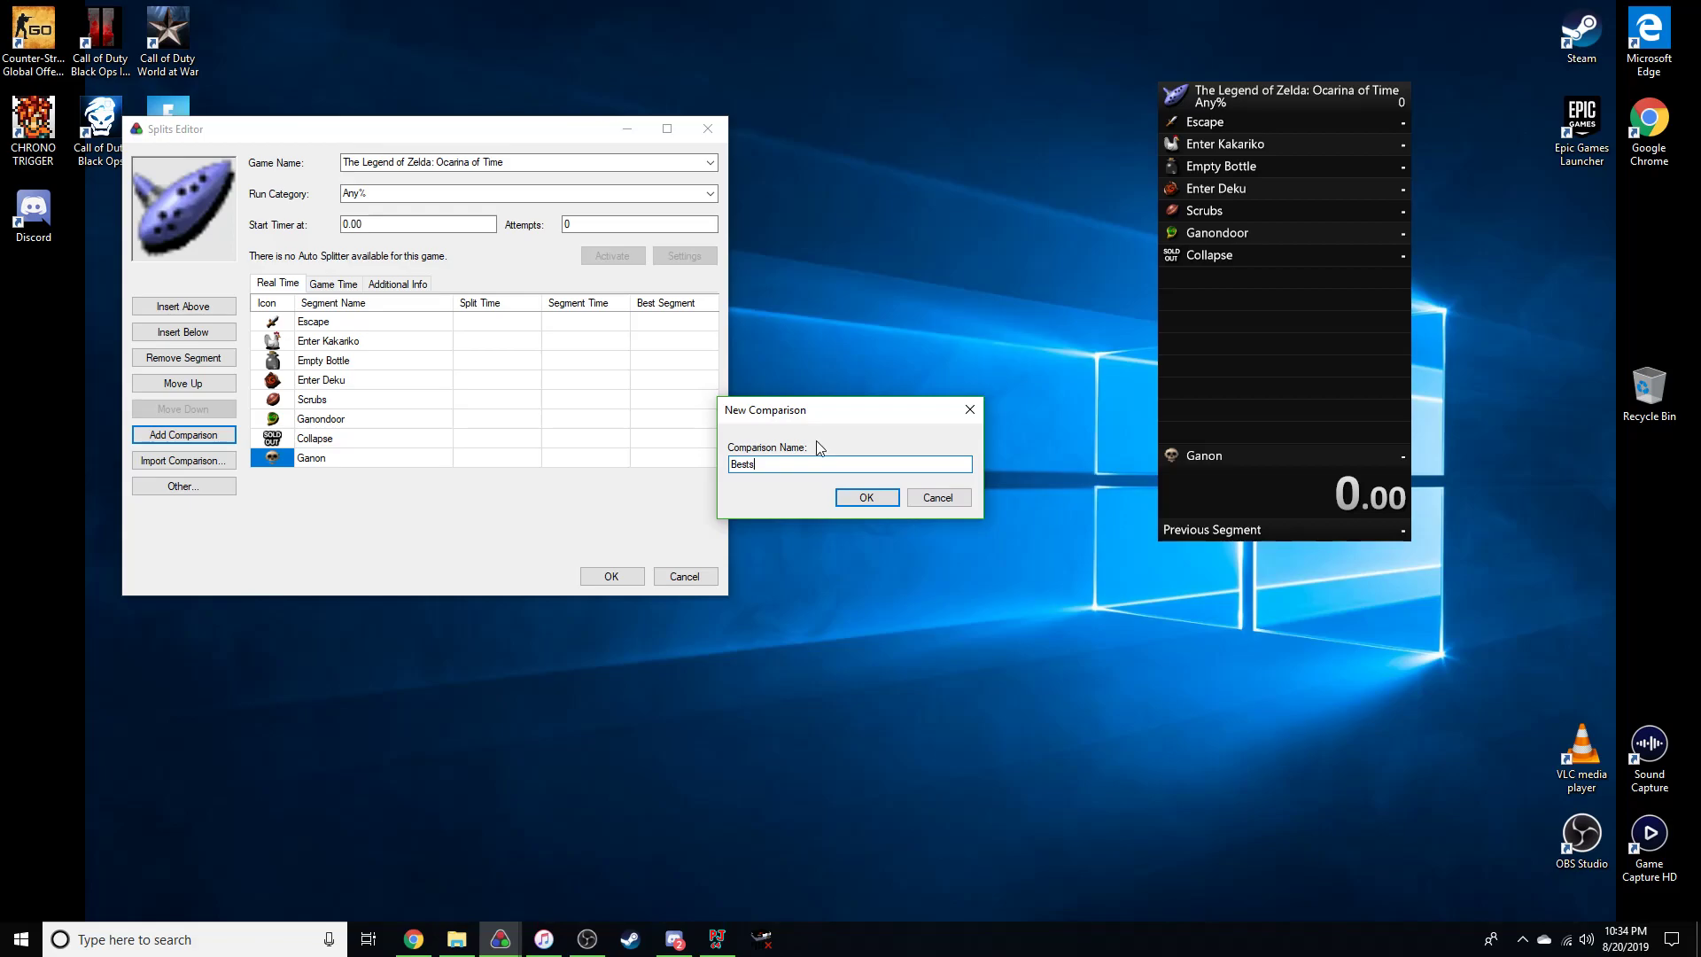
pyautogui.click(857, 501)
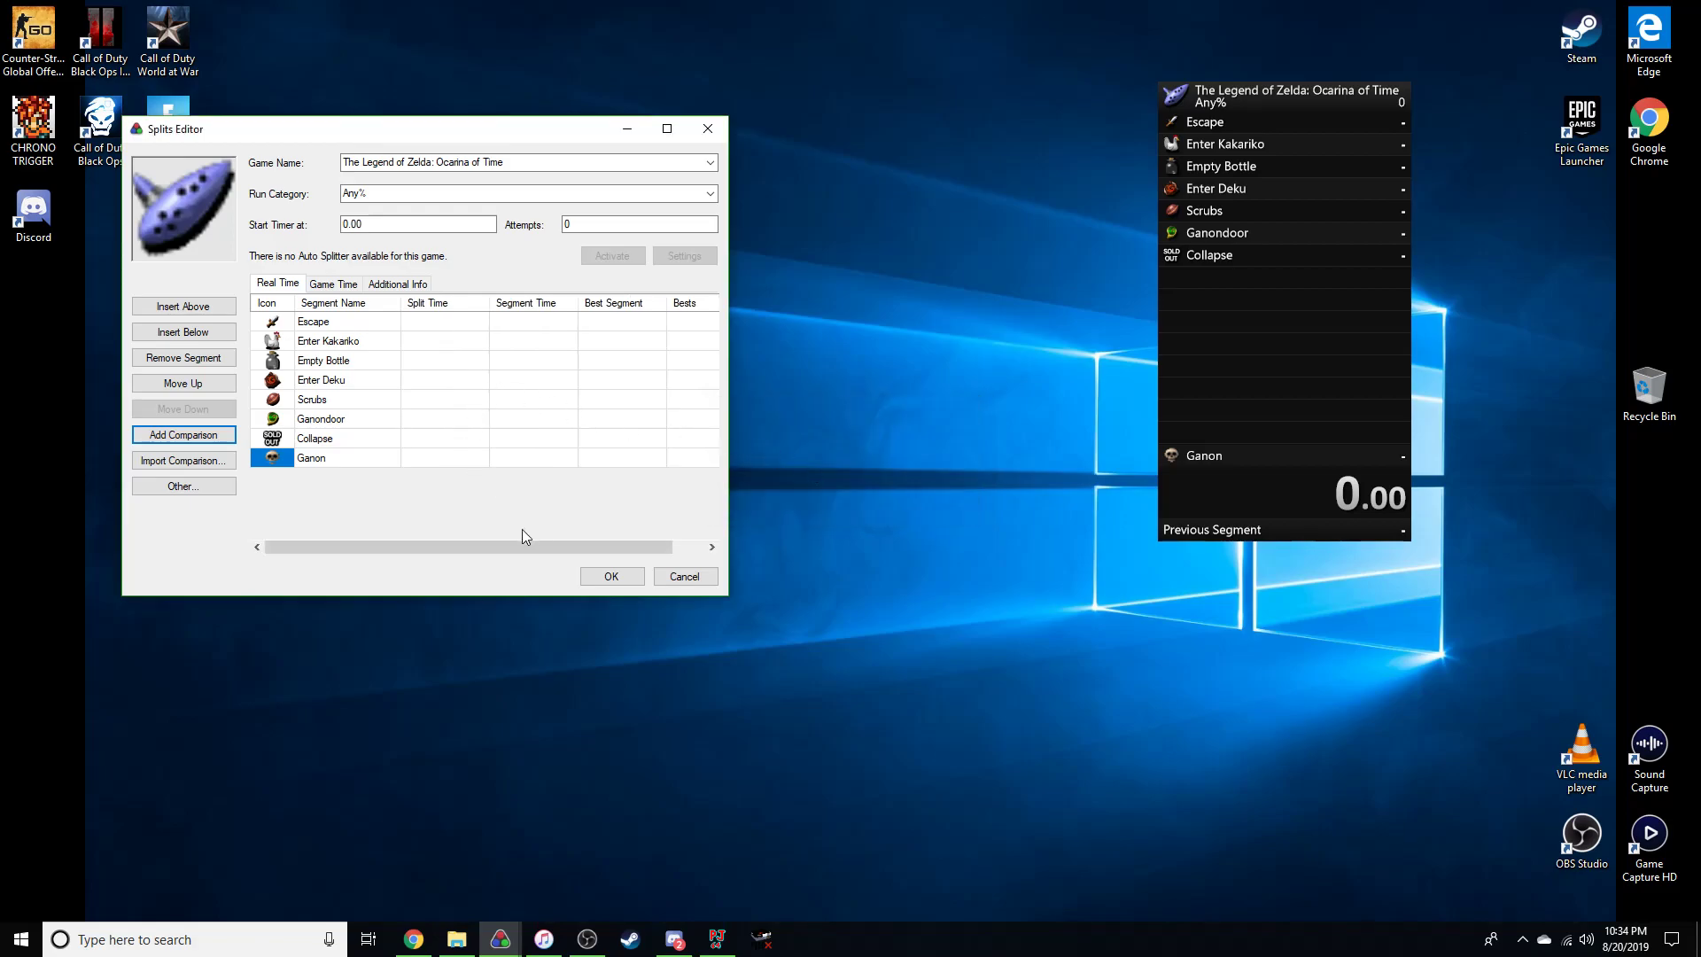
pyautogui.moveTo(419, 323); pyautogui.dragTo(595, 424)
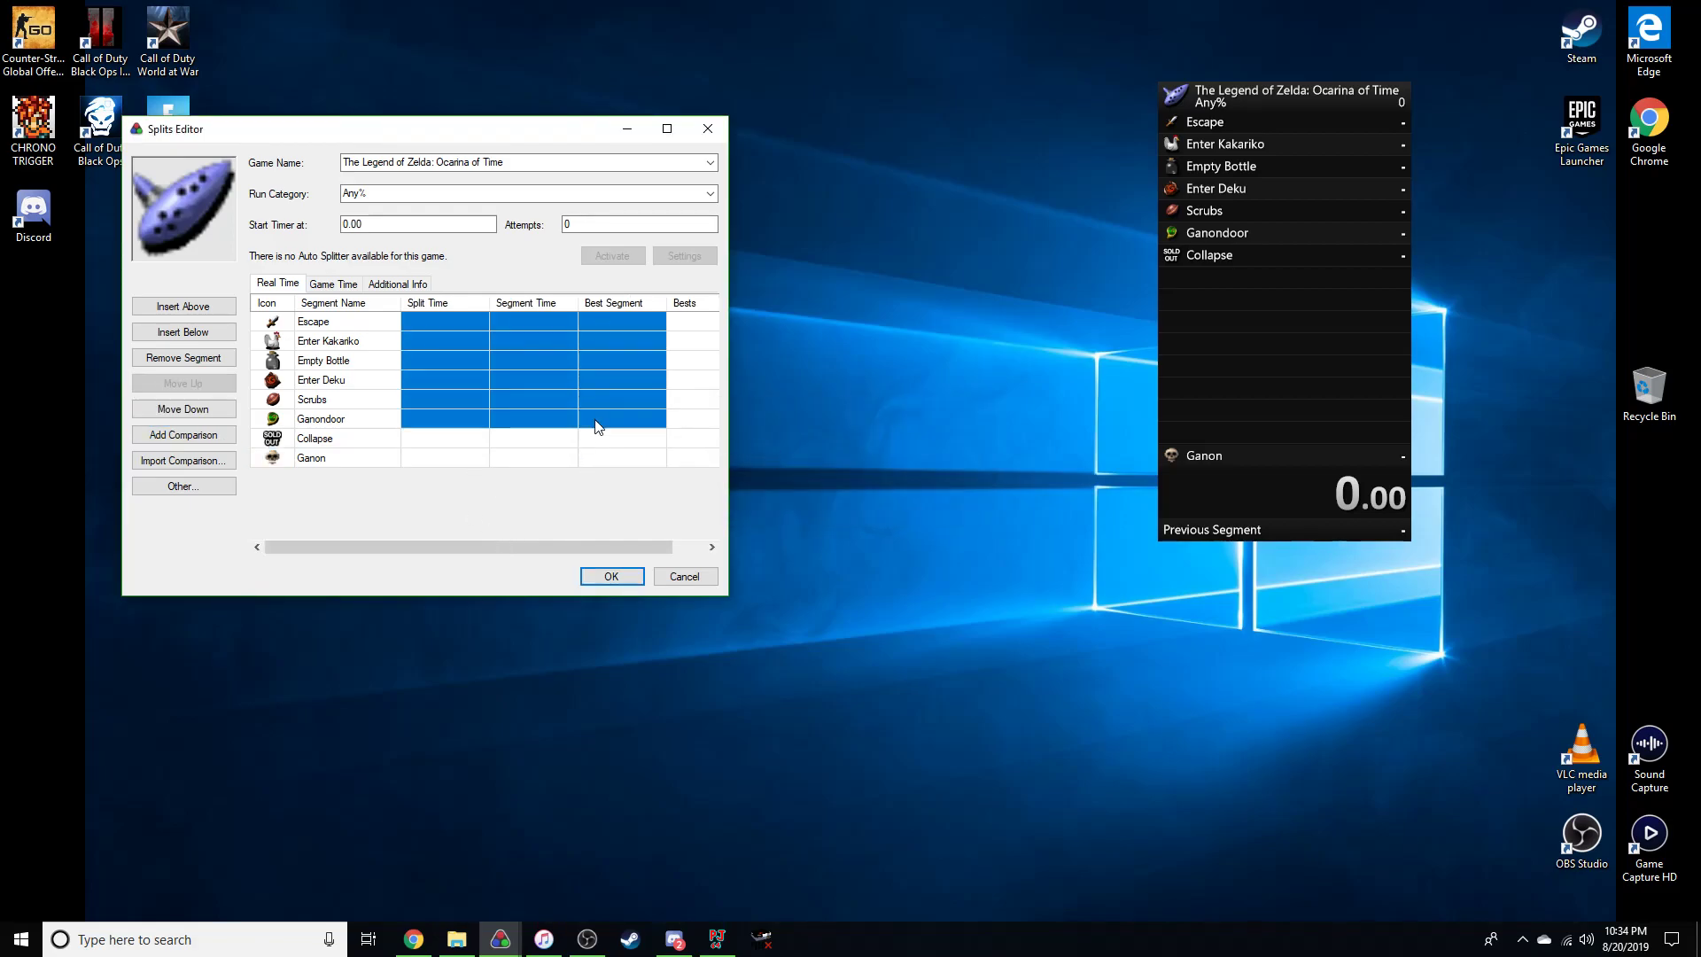
pyautogui.moveTo(619, 548); pyautogui.dragTo(667, 552)
pyautogui.moveTo(673, 321); pyautogui.dragTo(669, 477)
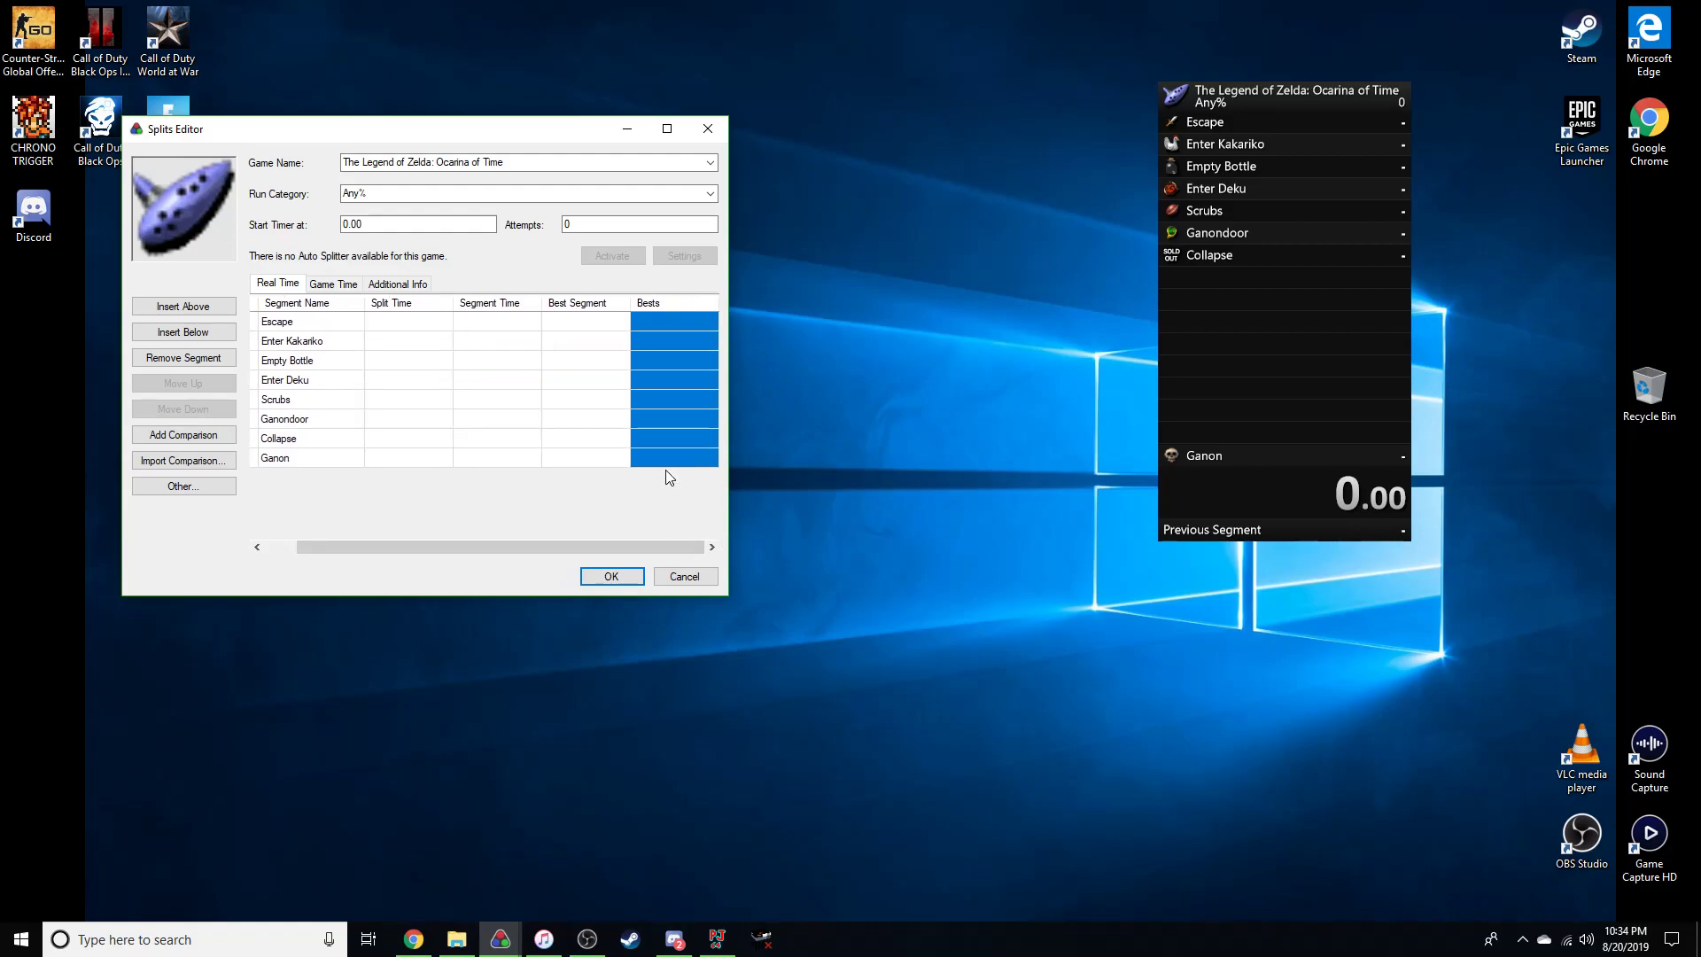
pyautogui.moveTo(469, 553); pyautogui.dragTo(190, 477)
# Look over the comparison import sources and the history and time clearing options, and confirm the edited splits.
pyautogui.click(189, 464)
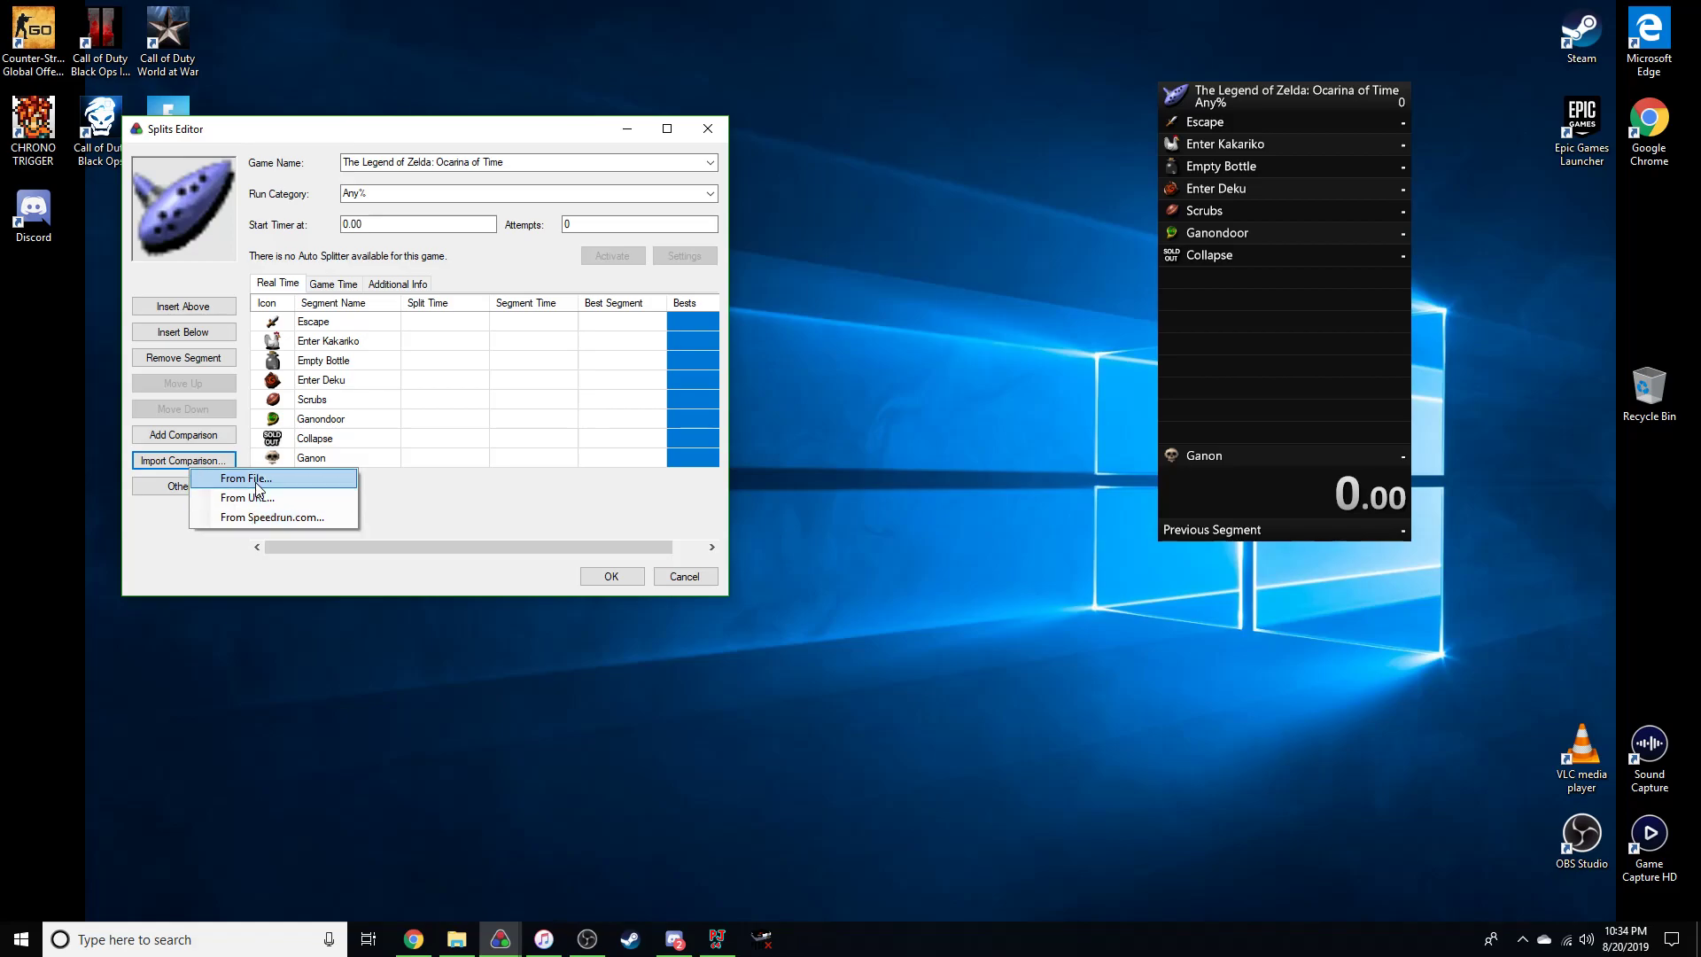
pyautogui.click(179, 562)
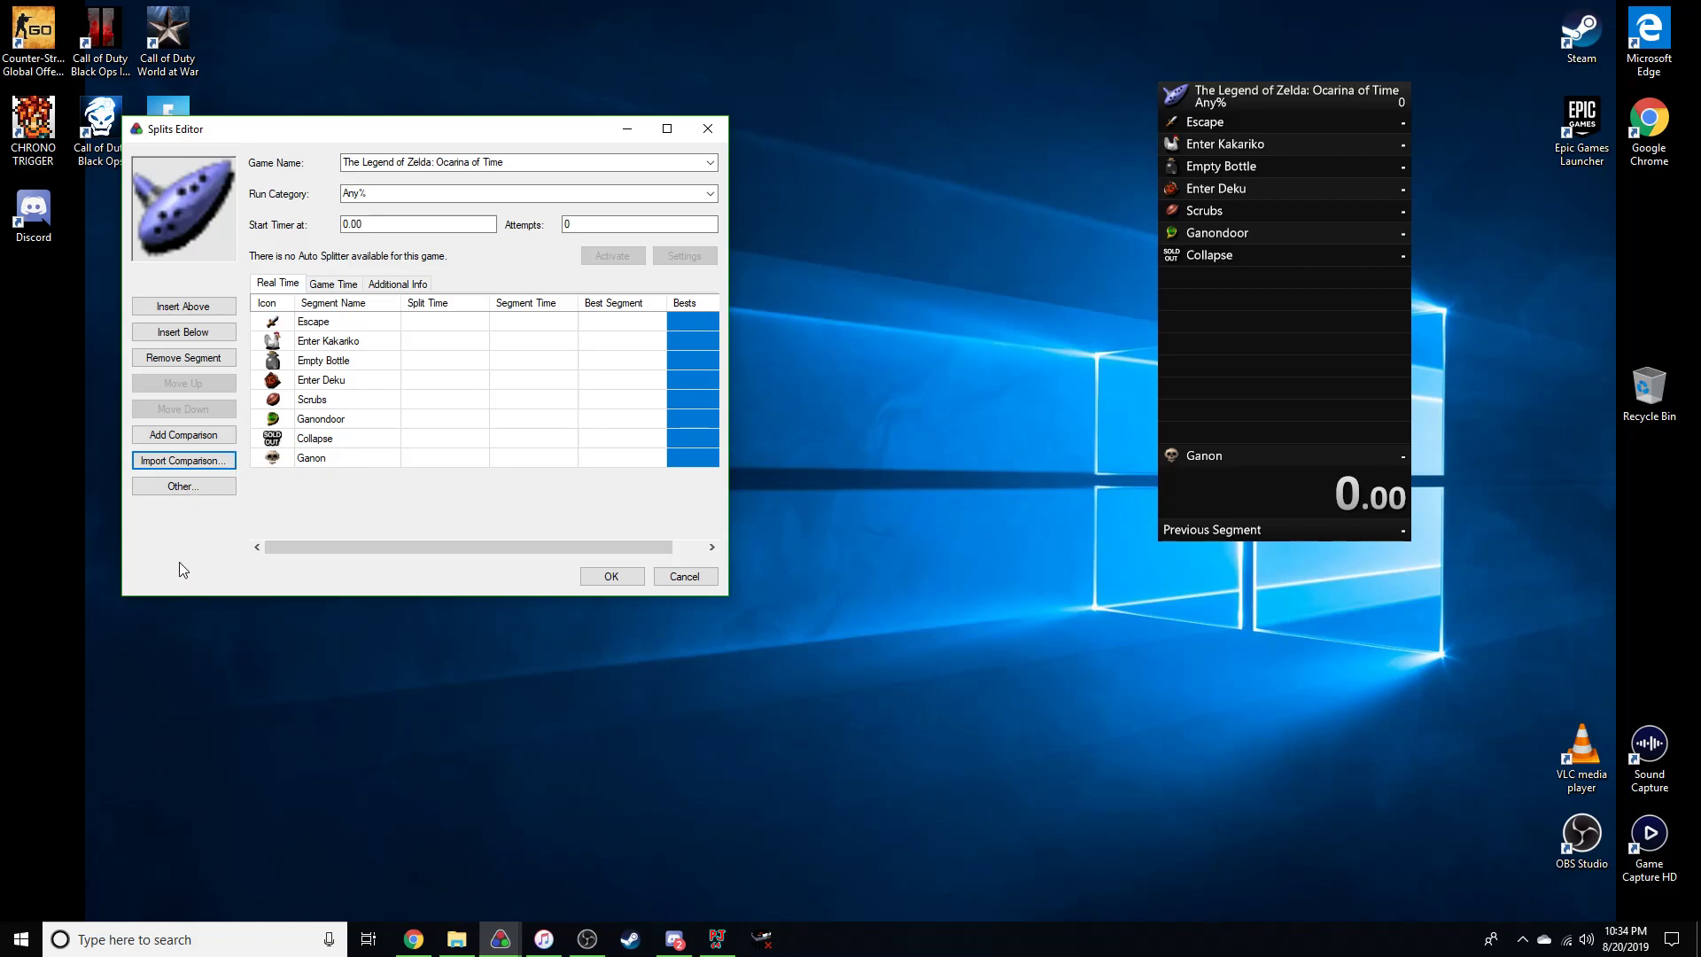
pyautogui.click(183, 485)
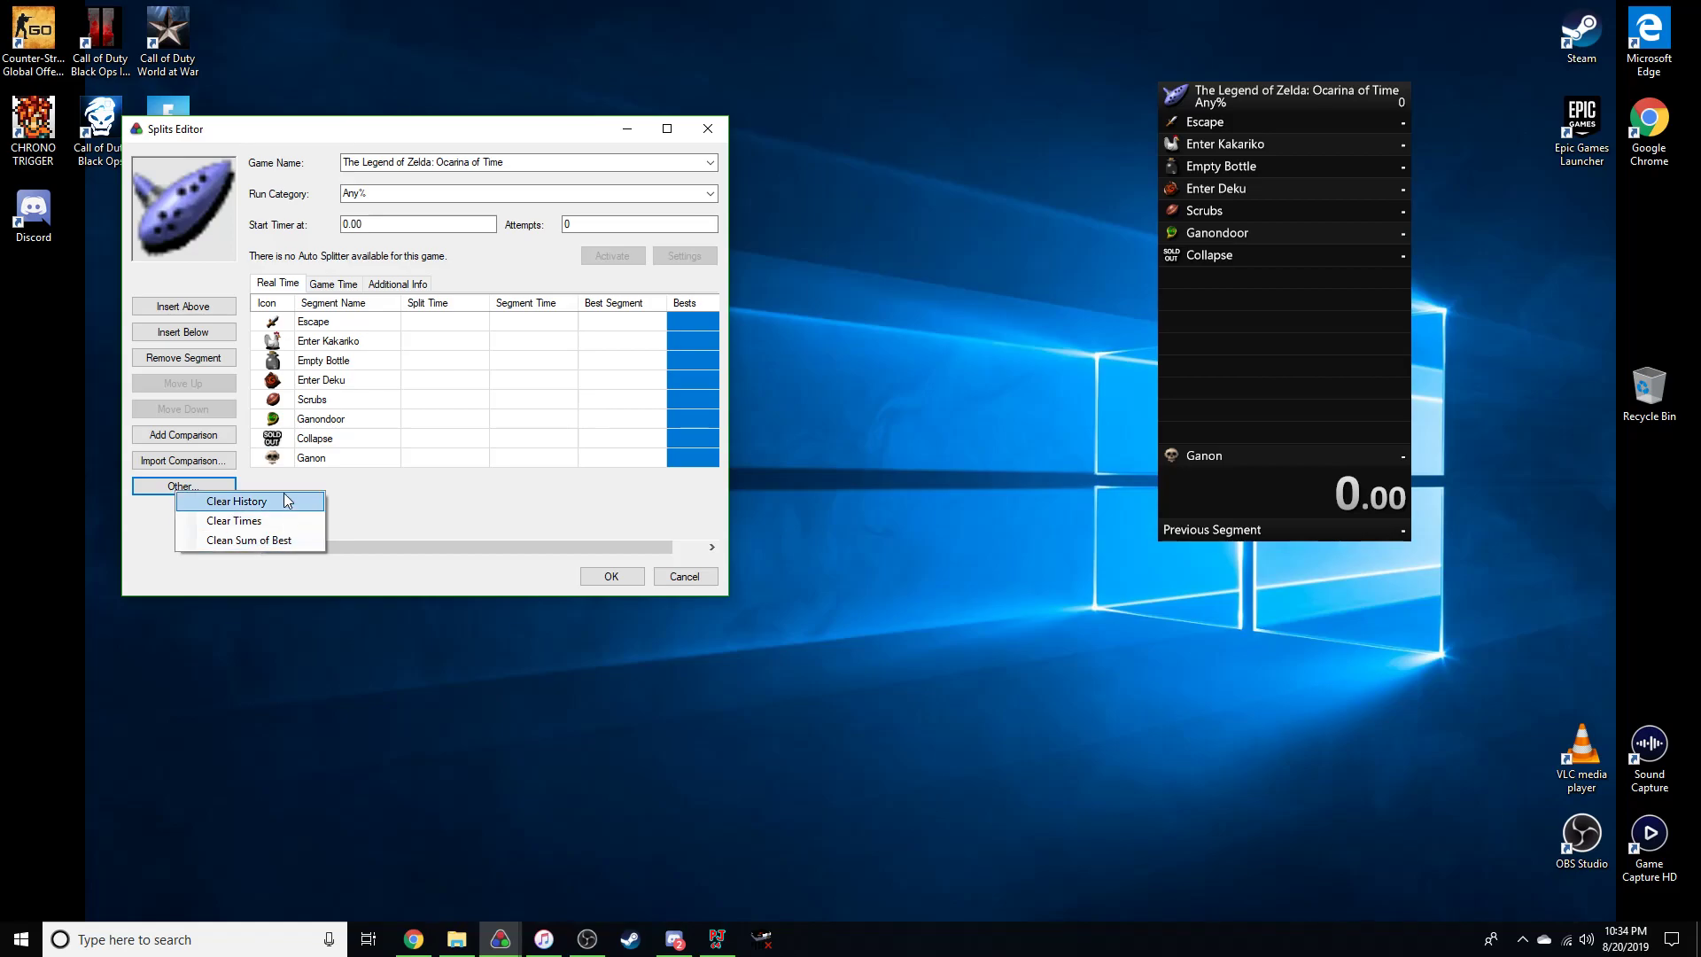
pyautogui.click(147, 533)
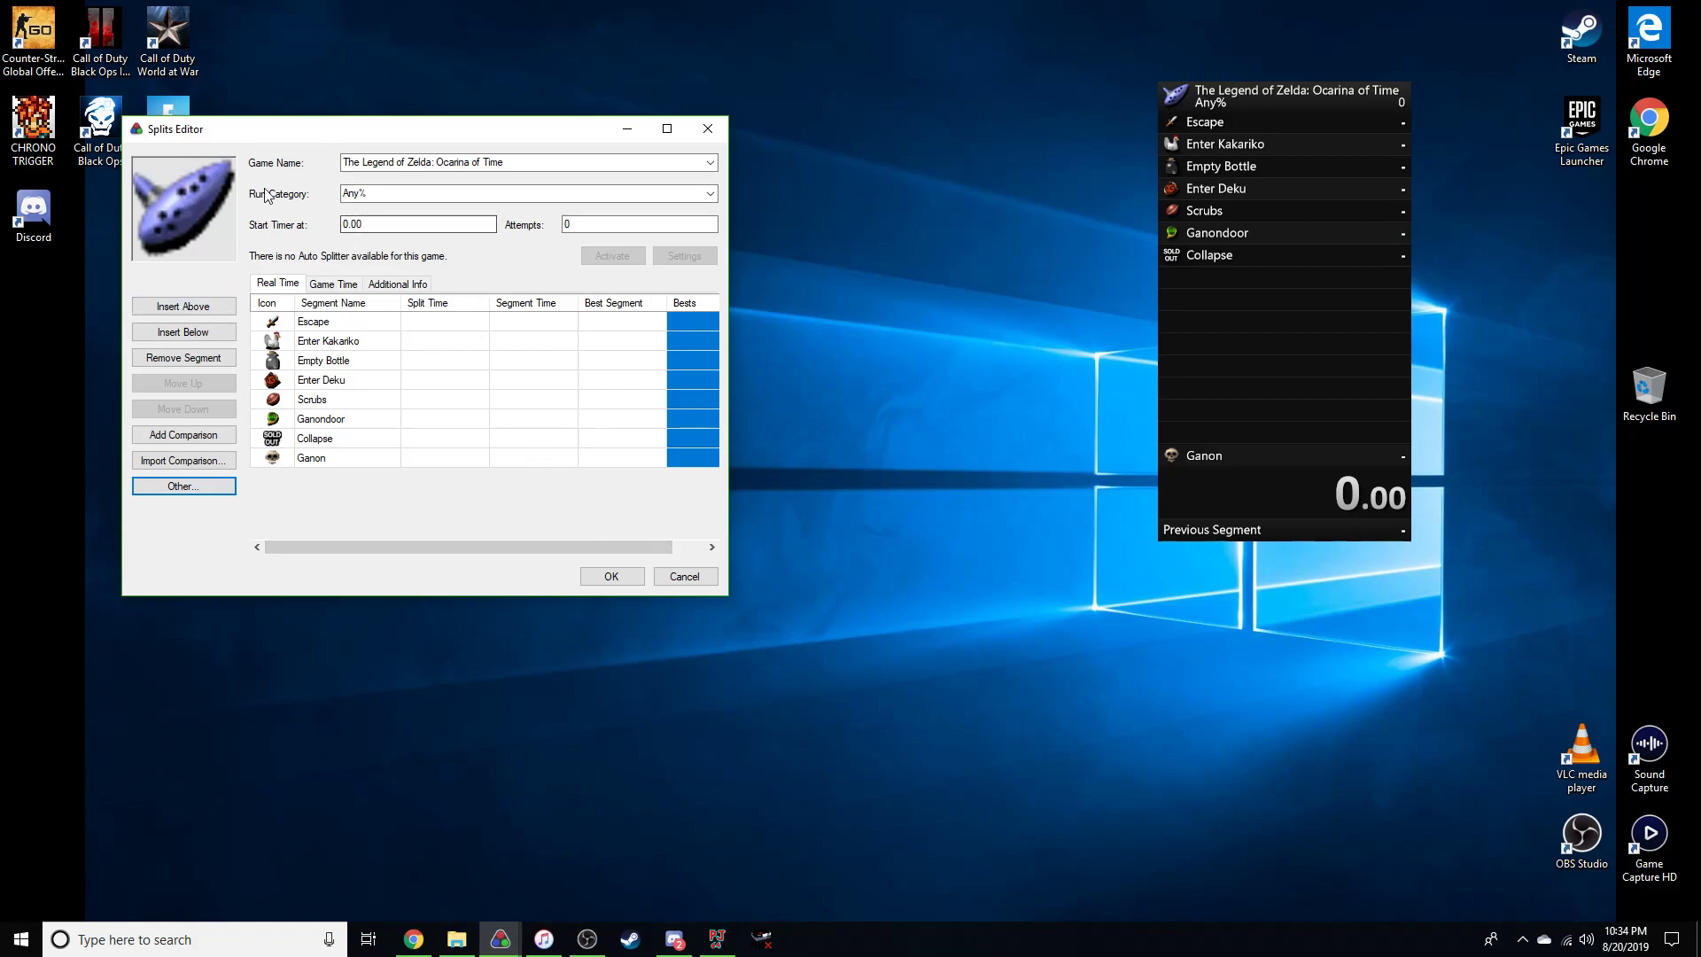
pyautogui.click(607, 575)
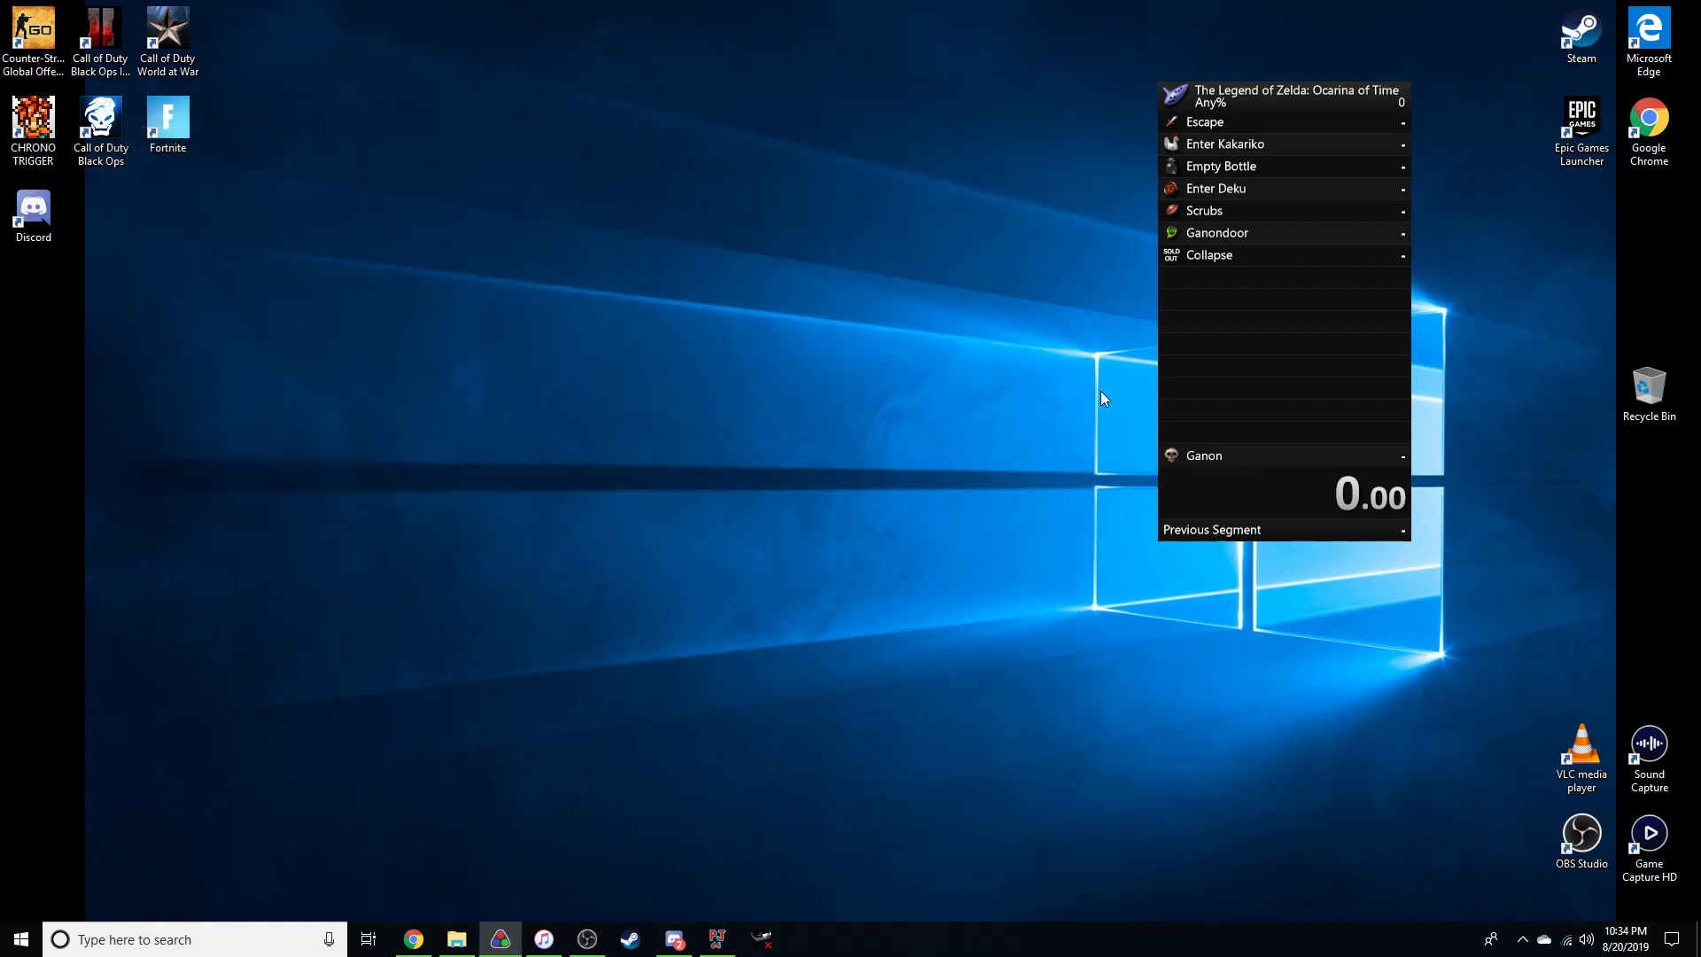
# Load the Anime layout and shrink and reposition the timer so it fits on the desktop.
pyautogui.rightClick(1219, 344)
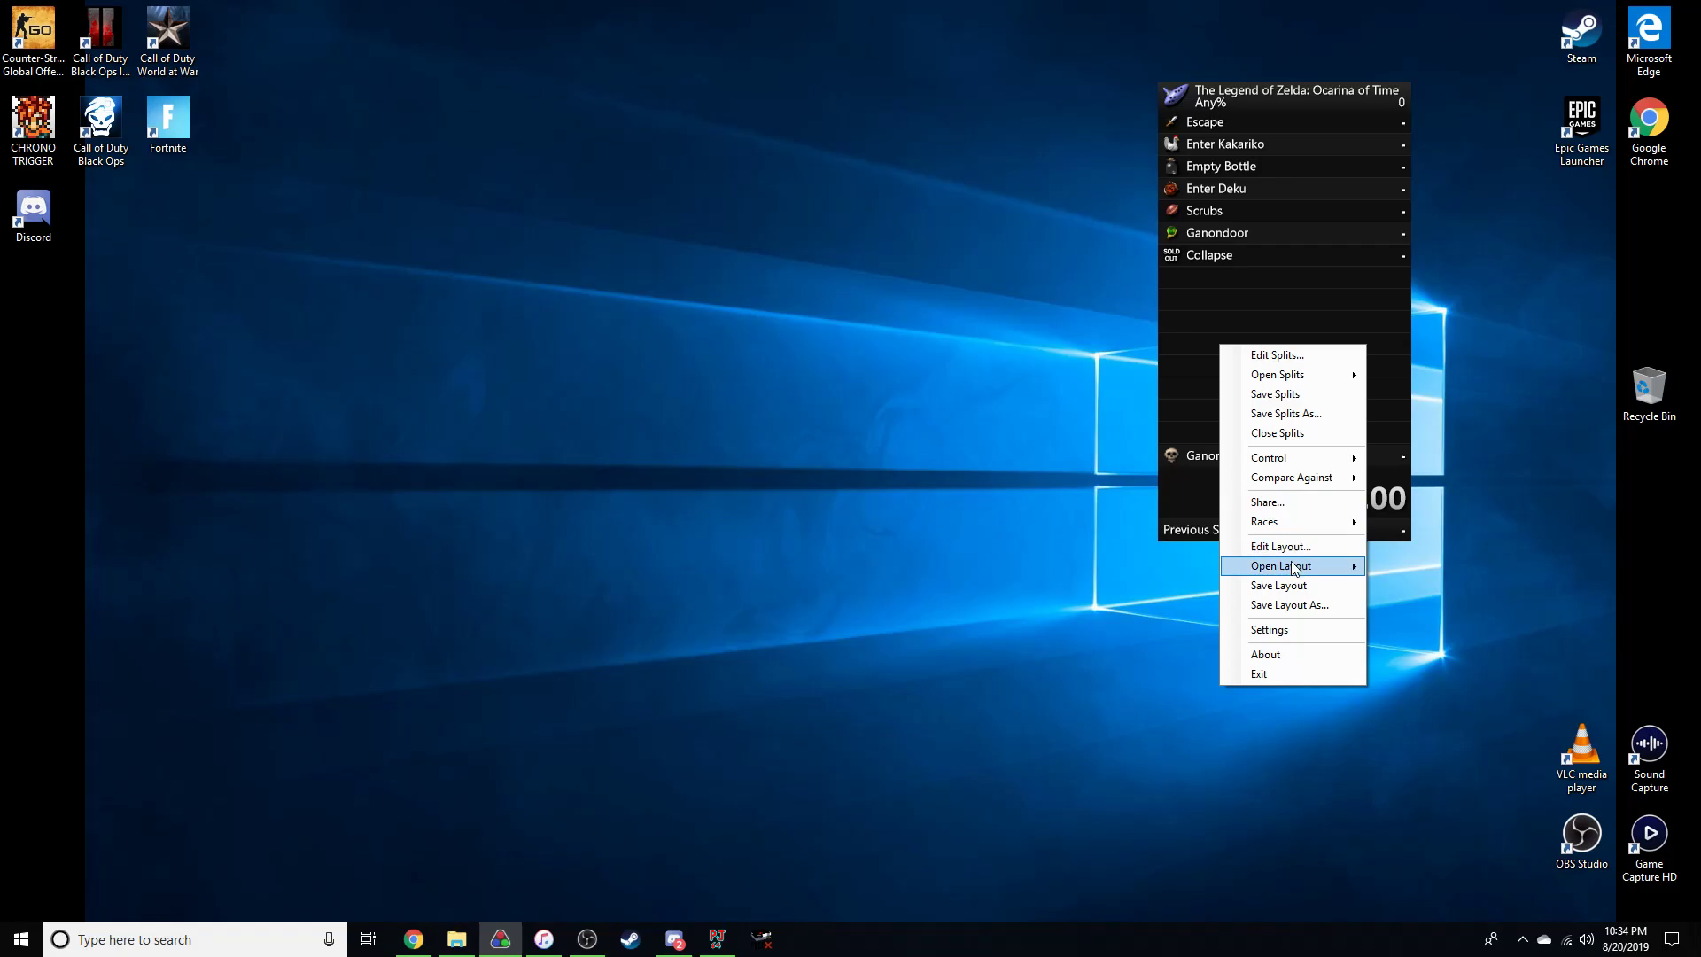
pyautogui.moveTo(1295, 569)
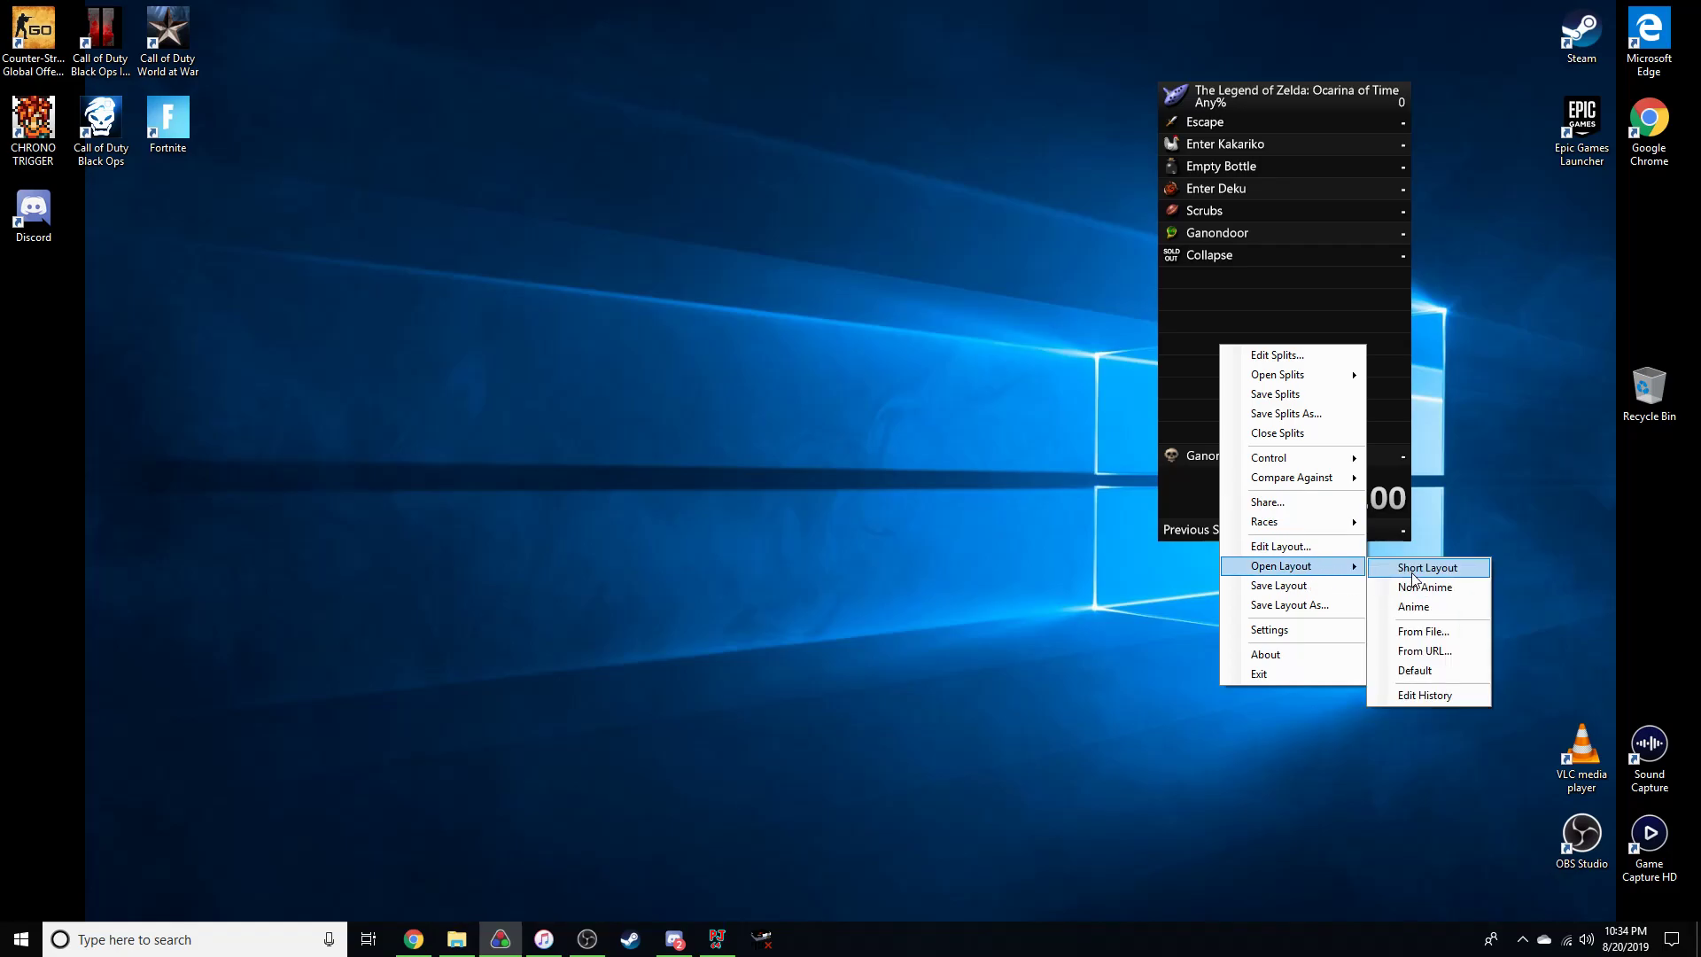
pyautogui.click(1413, 603)
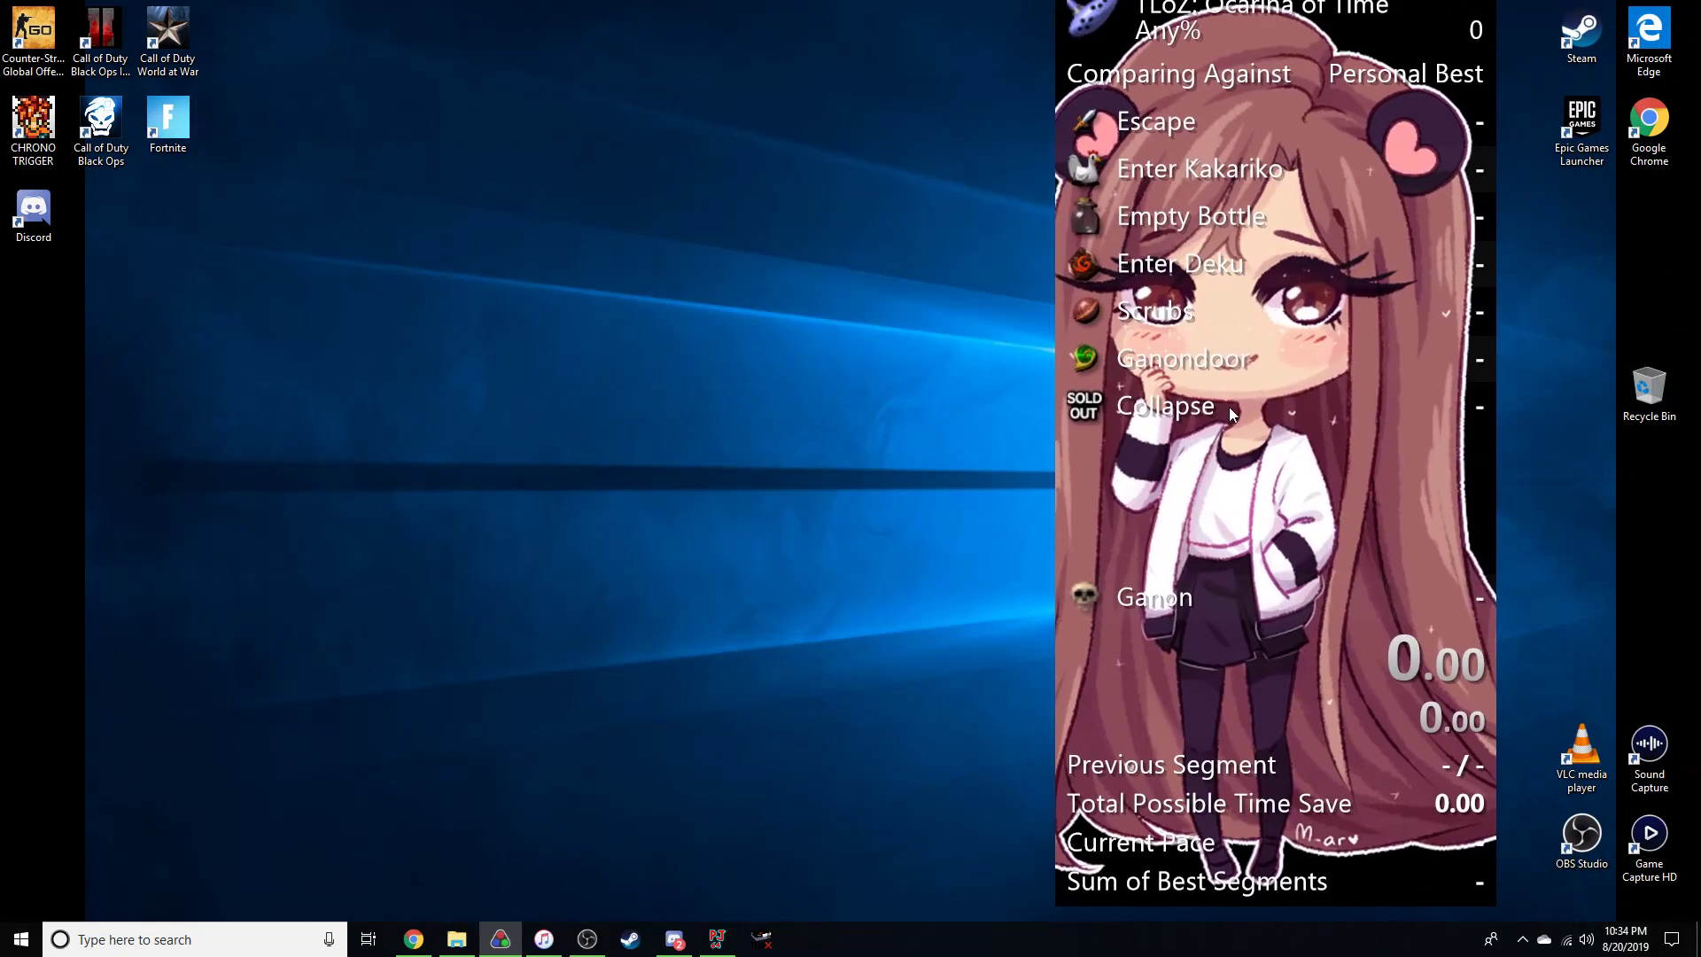
pyautogui.moveTo(1280, 269); pyautogui.dragTo(1308, 234)
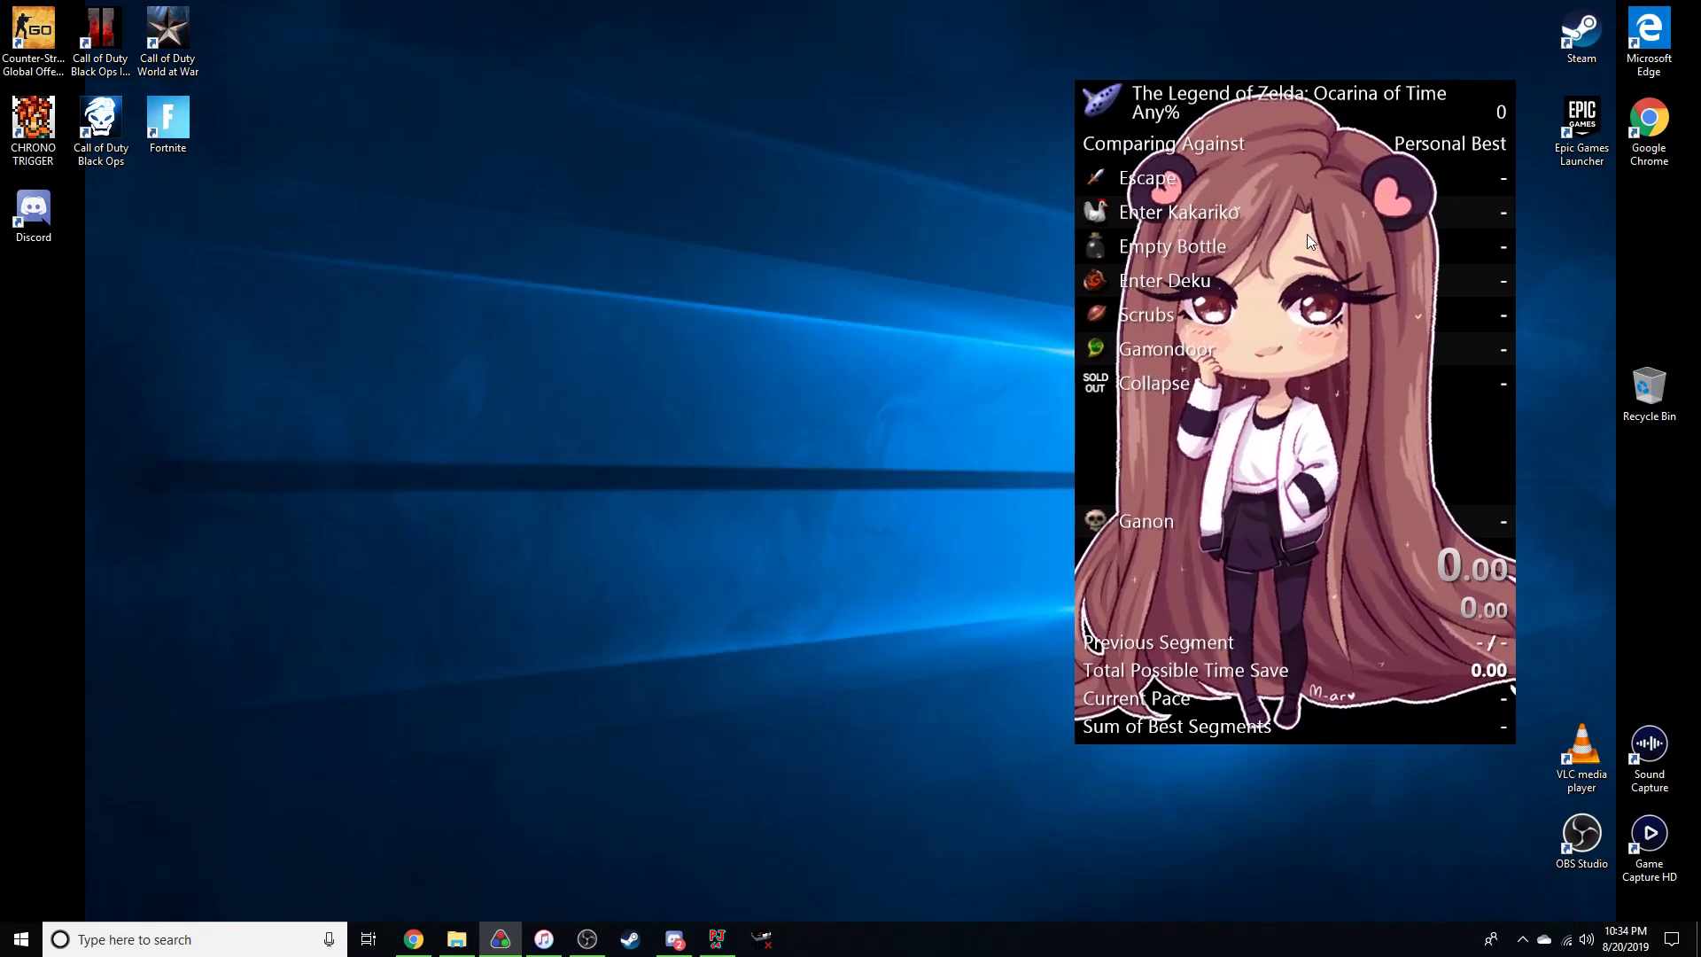
# Load the default layout and move the timer slightly lower on the desktop.
pyautogui.rightClick(1302, 288)
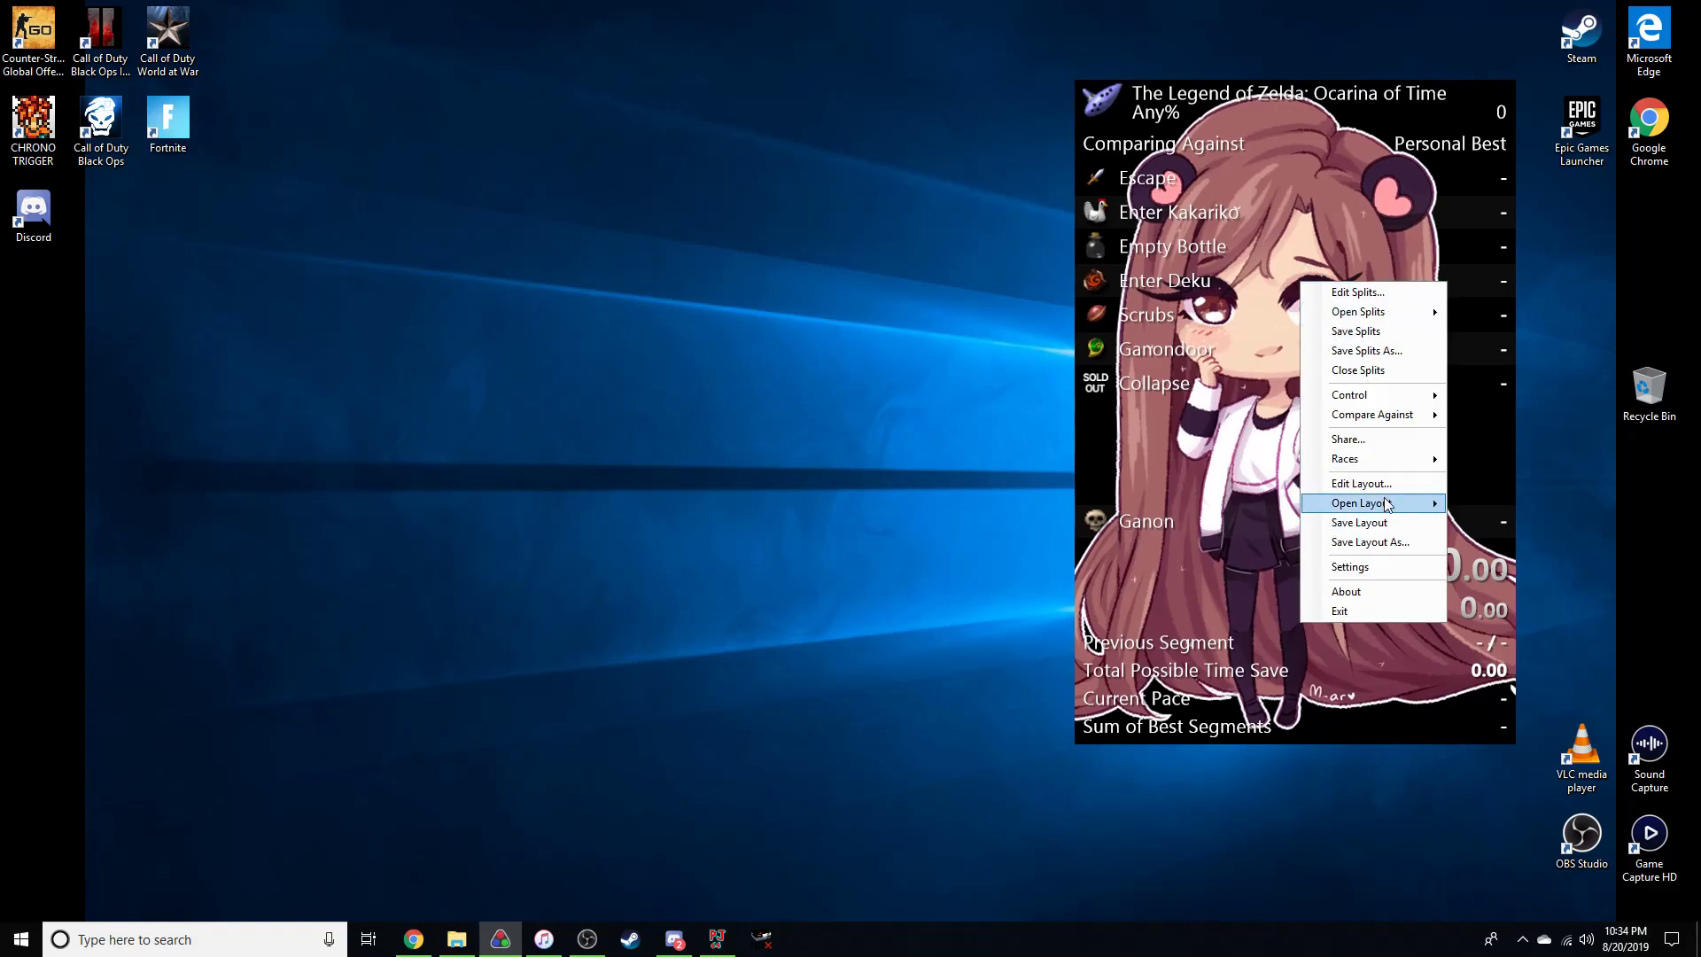
pyautogui.moveTo(1415, 507)
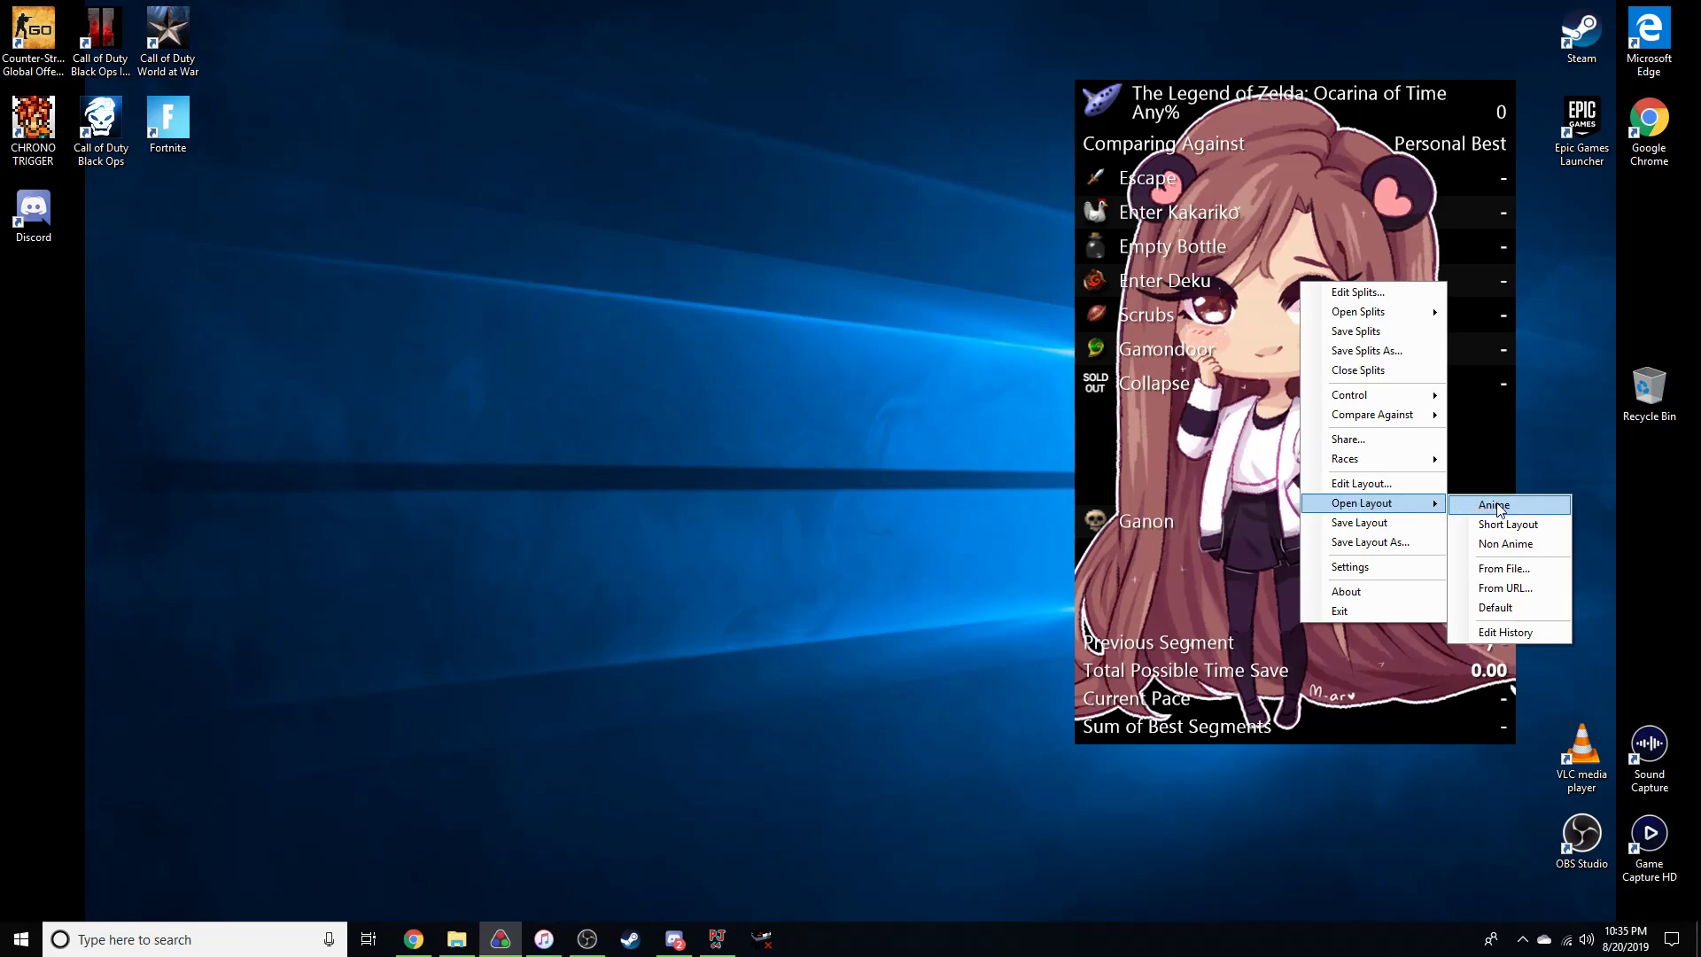
pyautogui.click(1499, 611)
pyautogui.moveTo(1259, 319); pyautogui.dragTo(1259, 370)
# Replace the layout's Timer component with a Detailed Timer placed between Splits and Previous Segment, and confirm the layout.
pyautogui.rightClick(1259, 371)
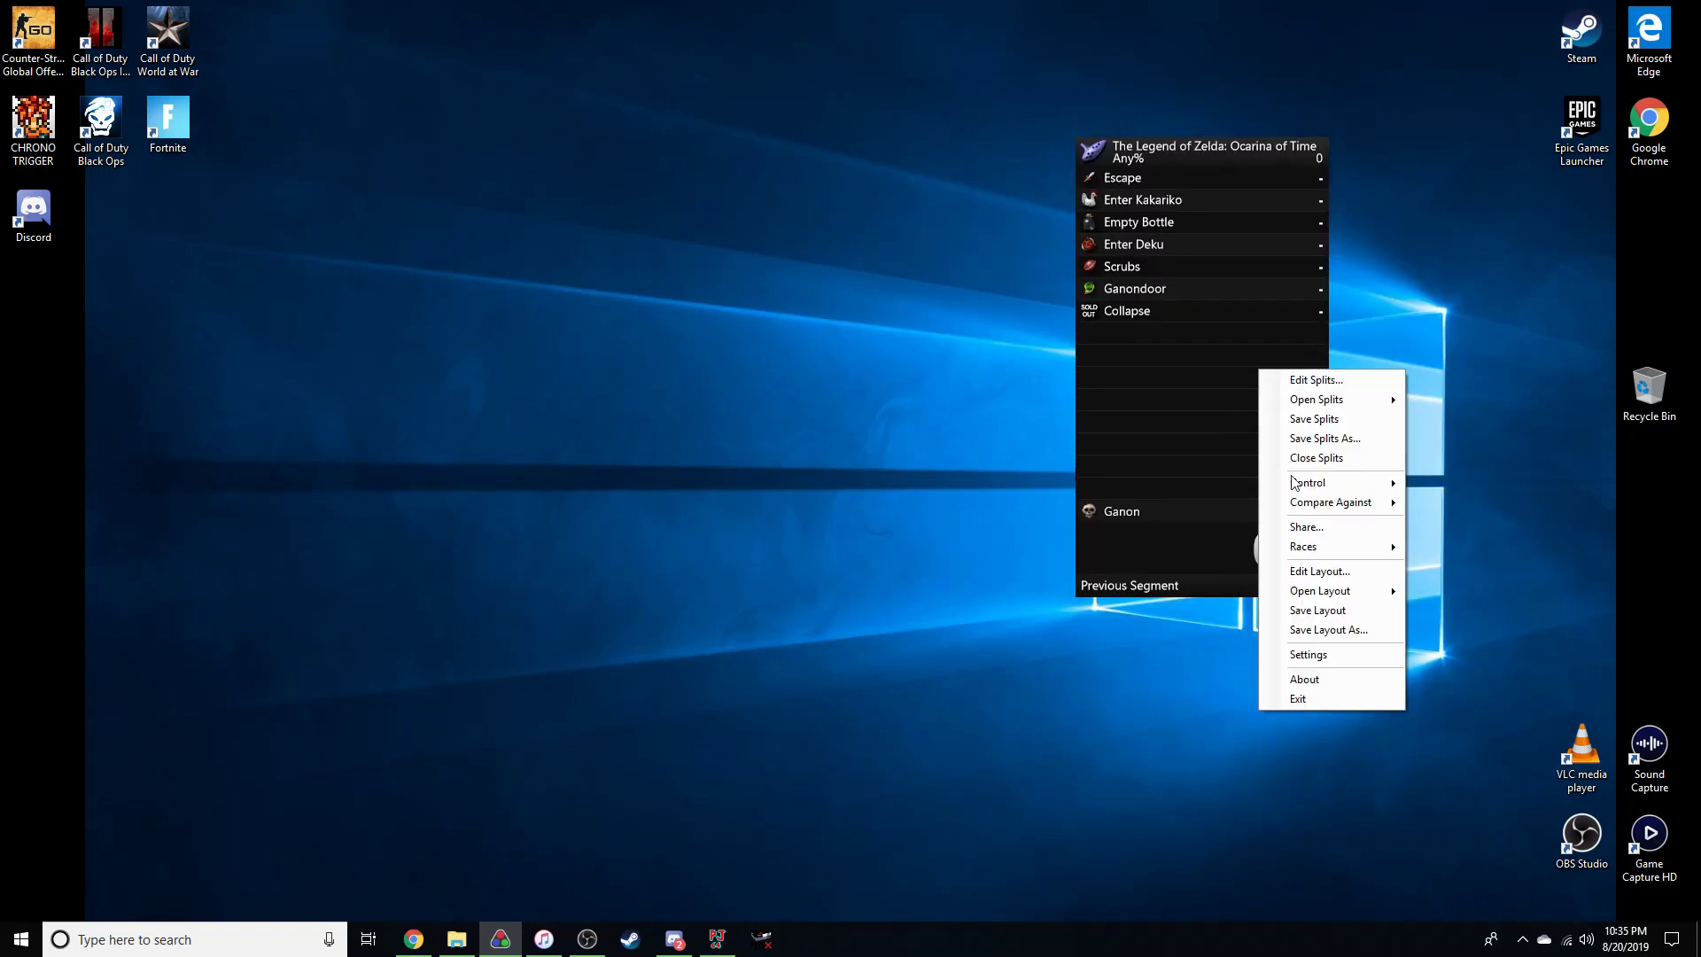
pyautogui.click(1320, 571)
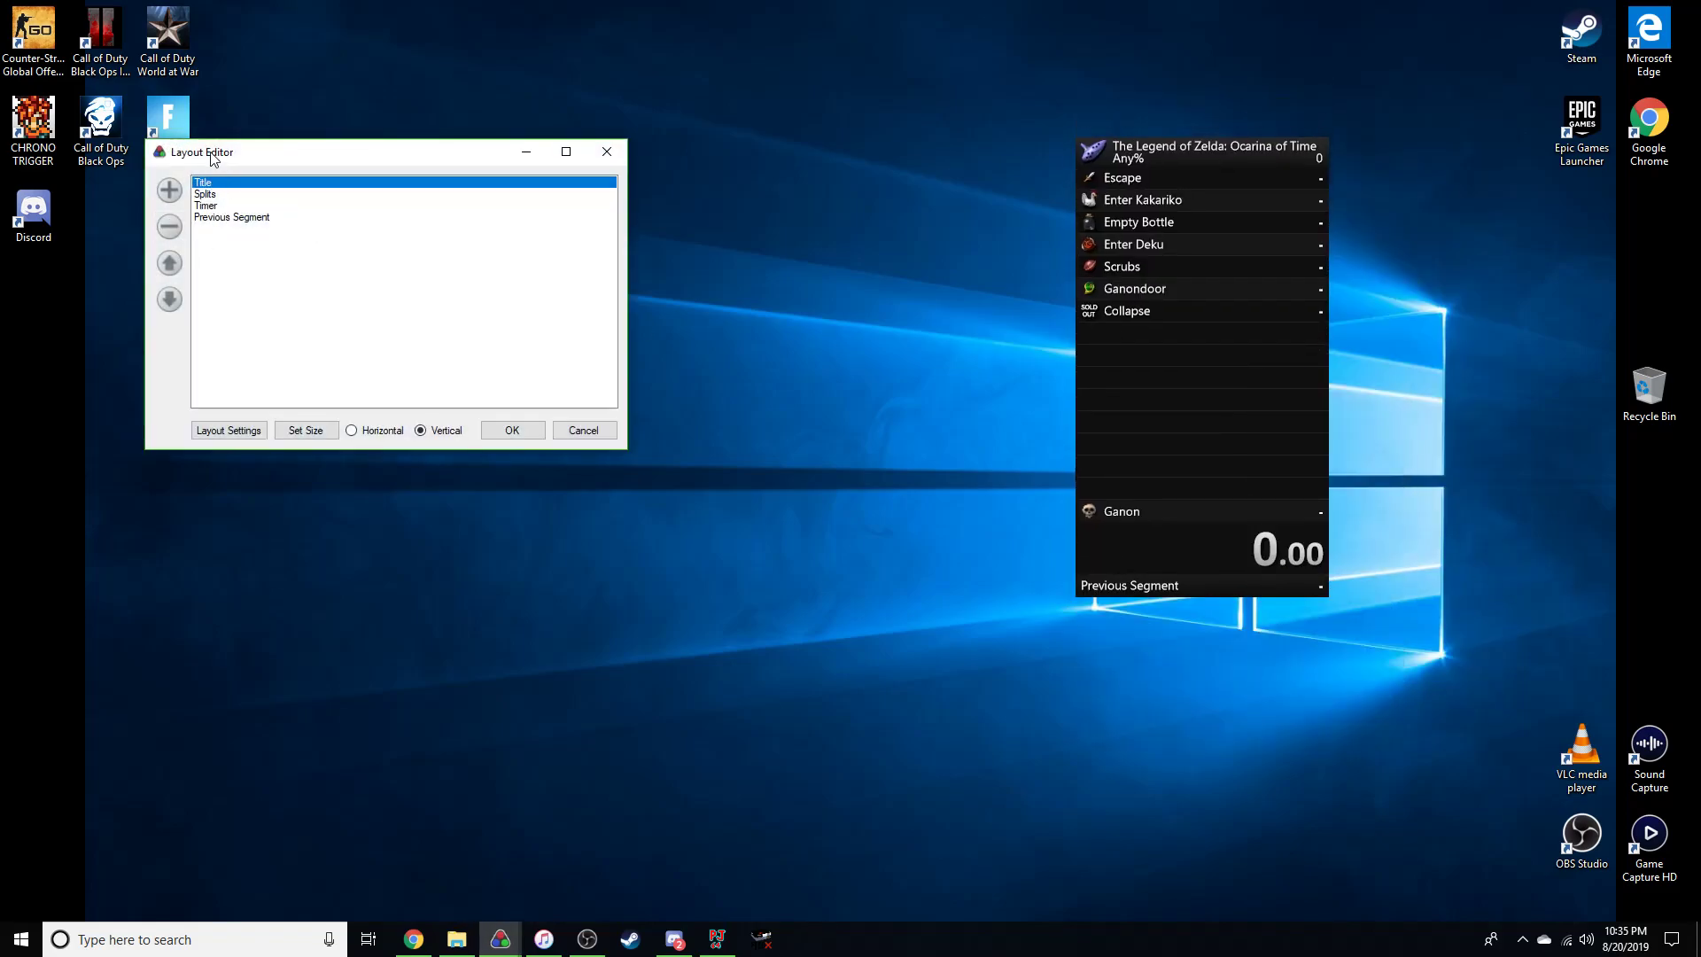
pyautogui.click(213, 205)
pyautogui.click(169, 226)
pyautogui.click(168, 193)
pyautogui.moveTo(264, 196)
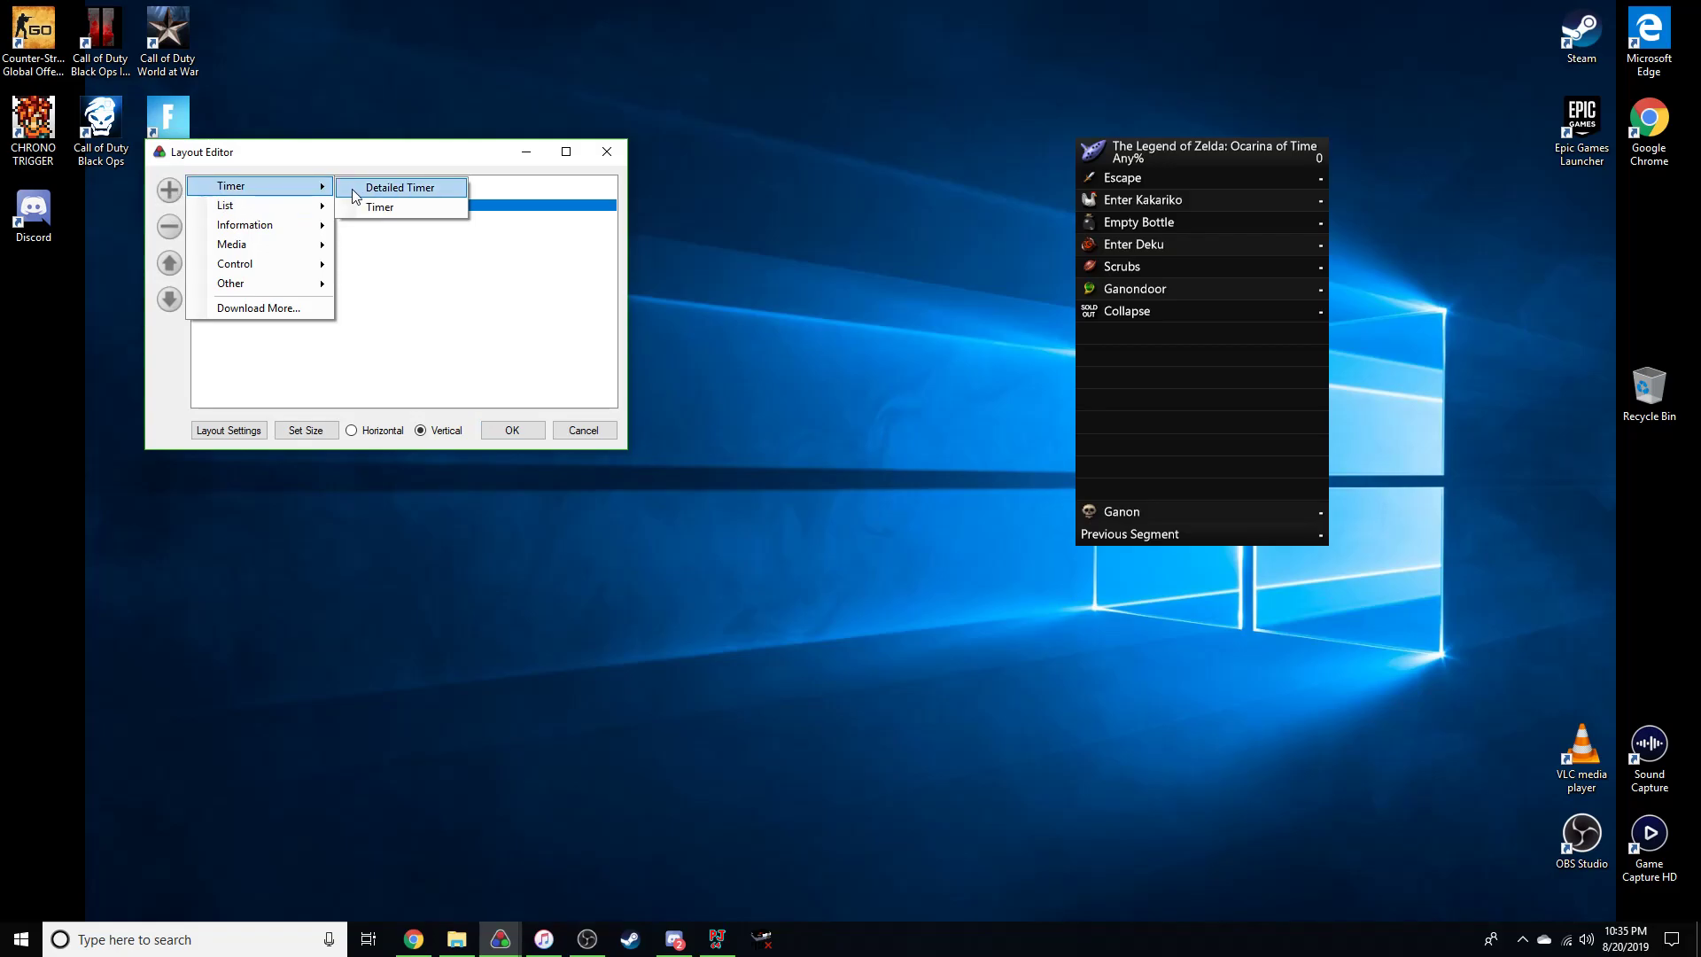
pyautogui.click(368, 190)
pyautogui.moveTo(224, 217); pyautogui.dragTo(222, 206)
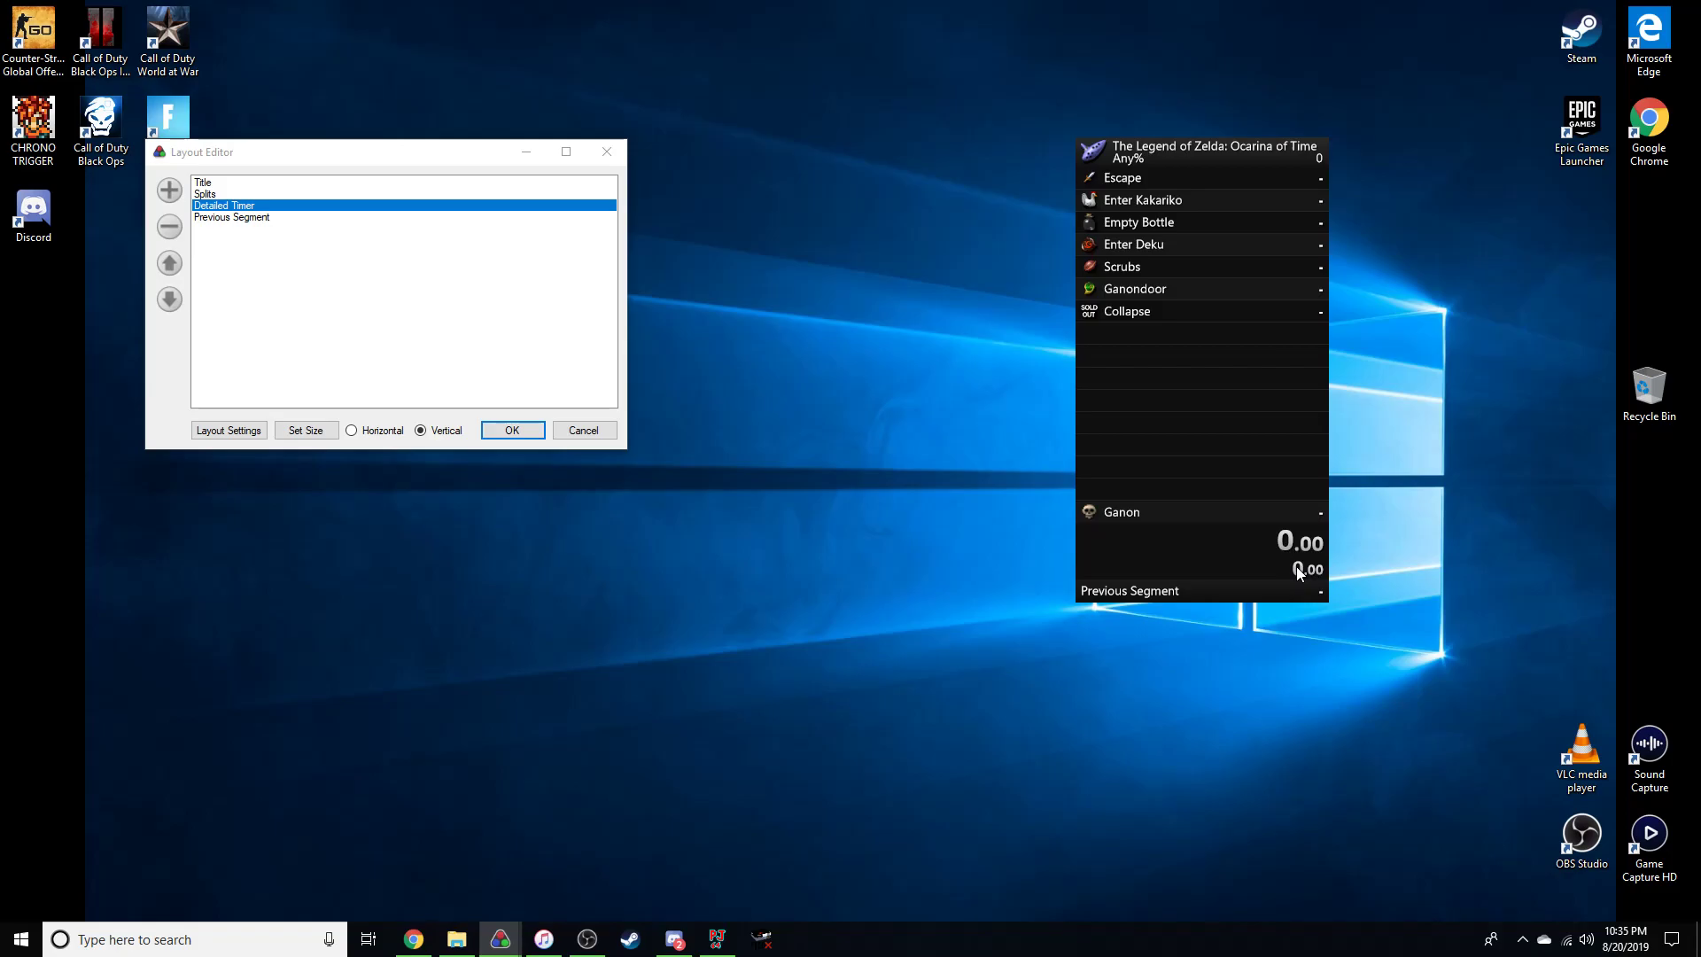
pyautogui.click(532, 433)
# Start a test run, split through the first three segments, undo those splits and reset the timer.
pyautogui.press('KP_1')
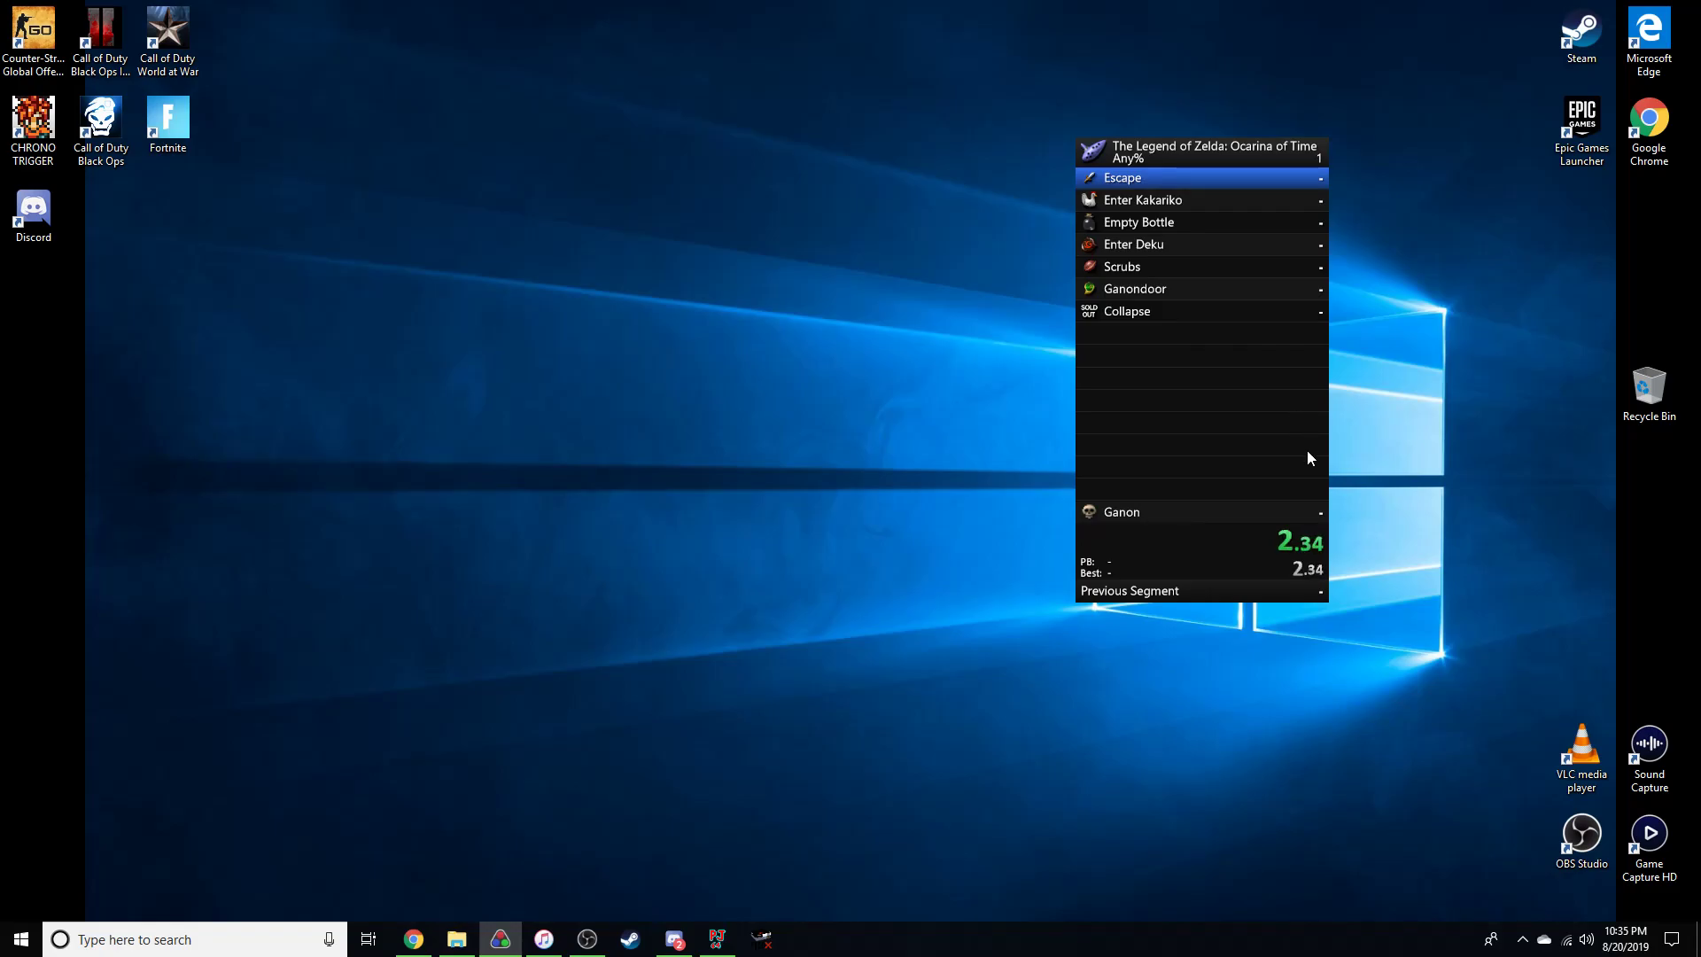
pyautogui.press('KP_1')
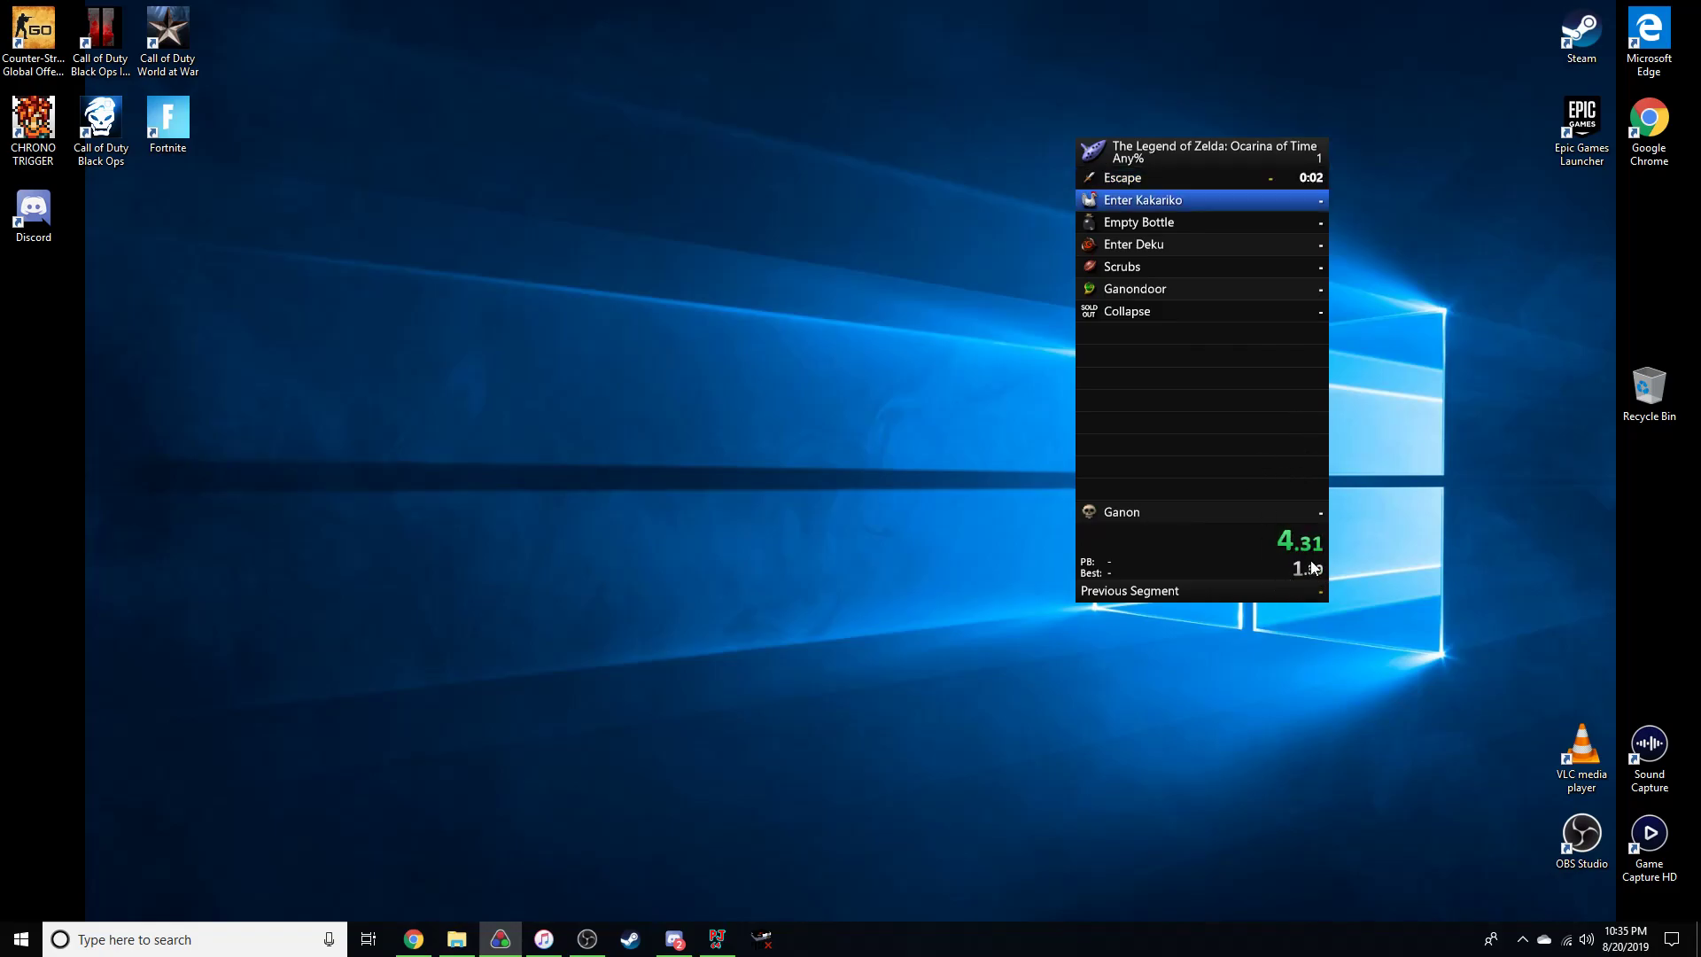
pyautogui.press('KP_1')
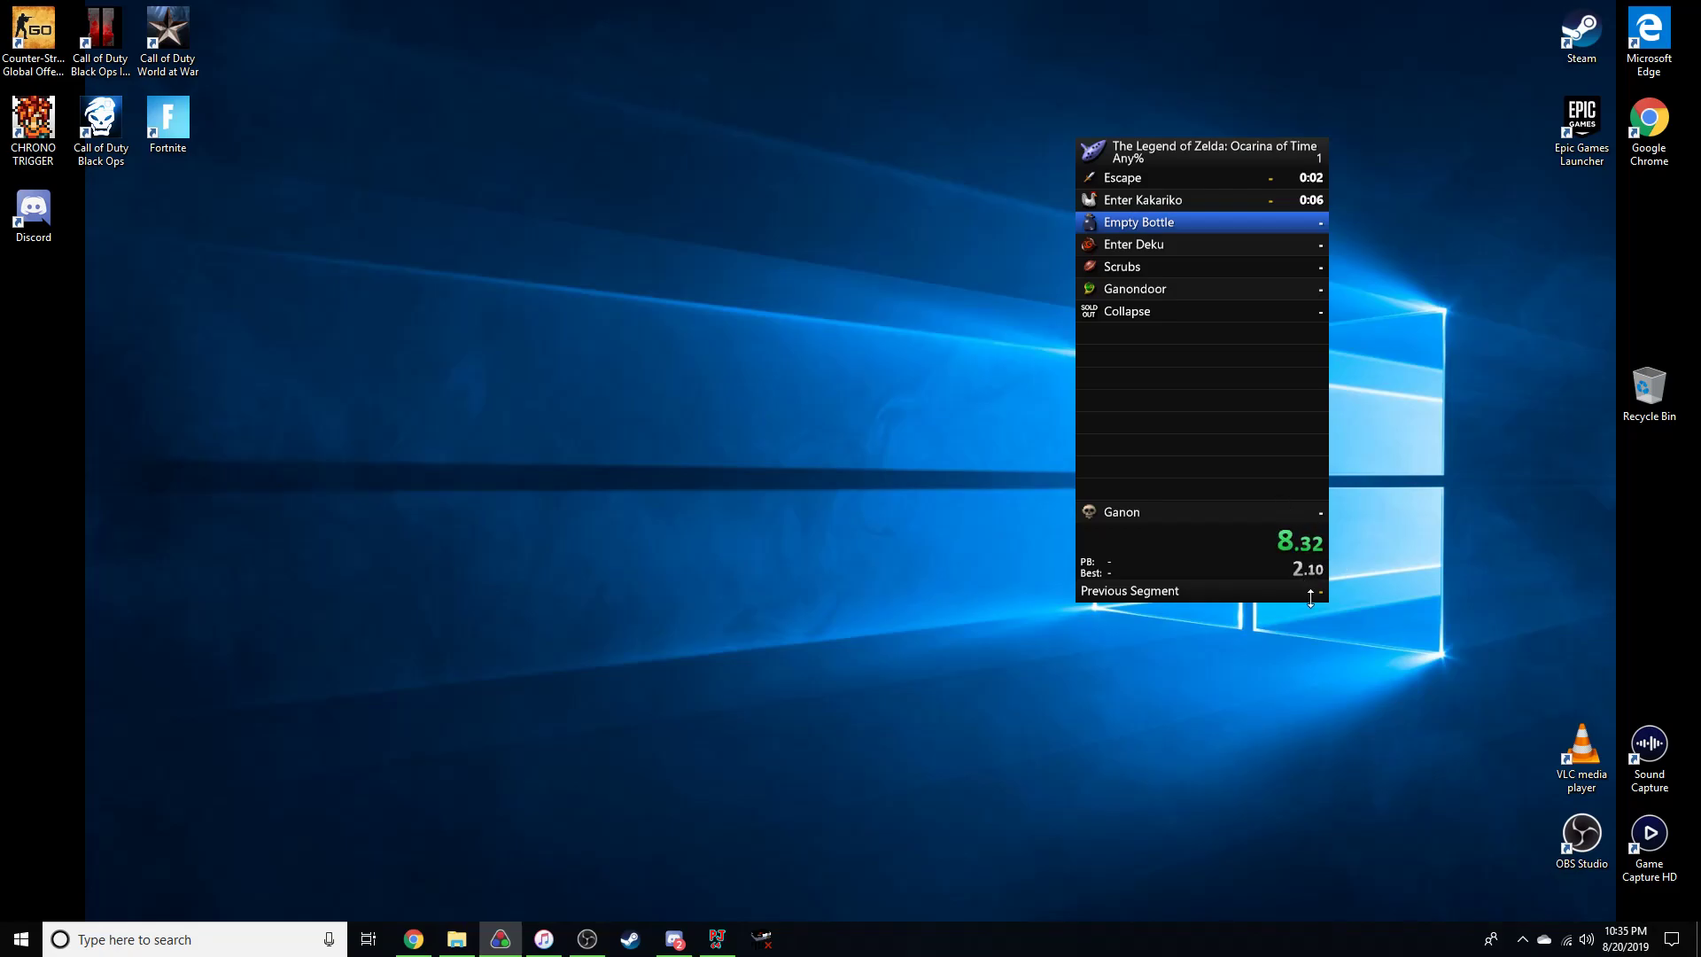
pyautogui.press('KP_1')
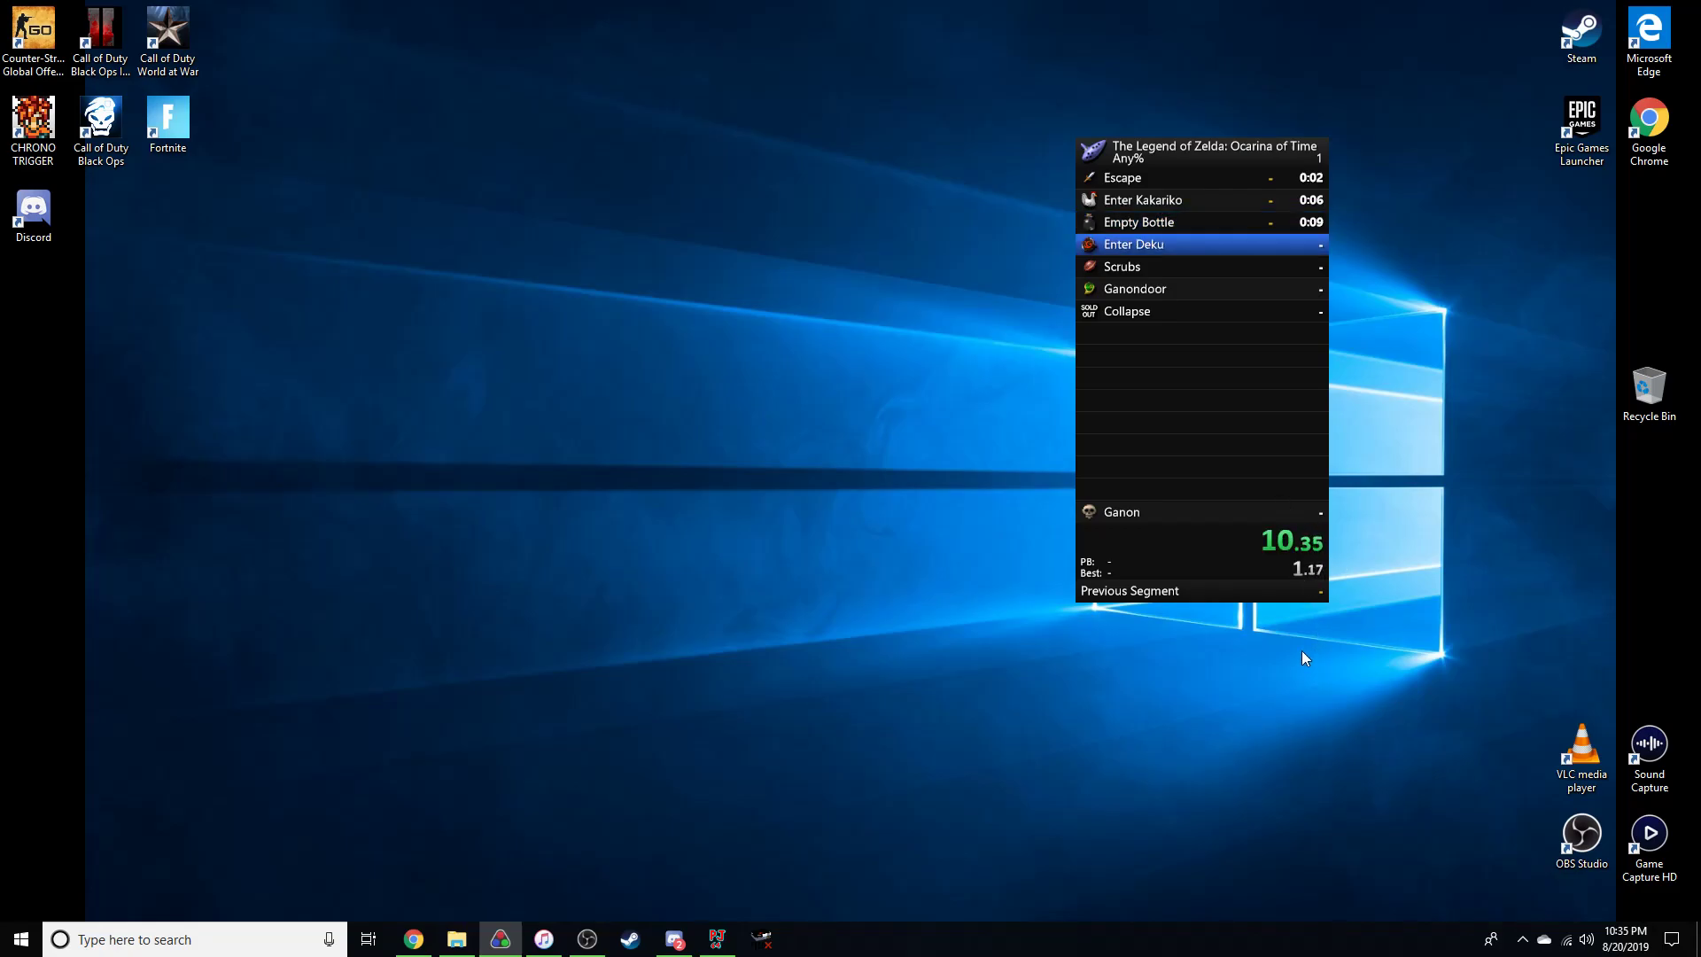
pyautogui.press('KP_8')
pyautogui.press('KP_8')
pyautogui.press('KP_8')
pyautogui.press('KP_3')
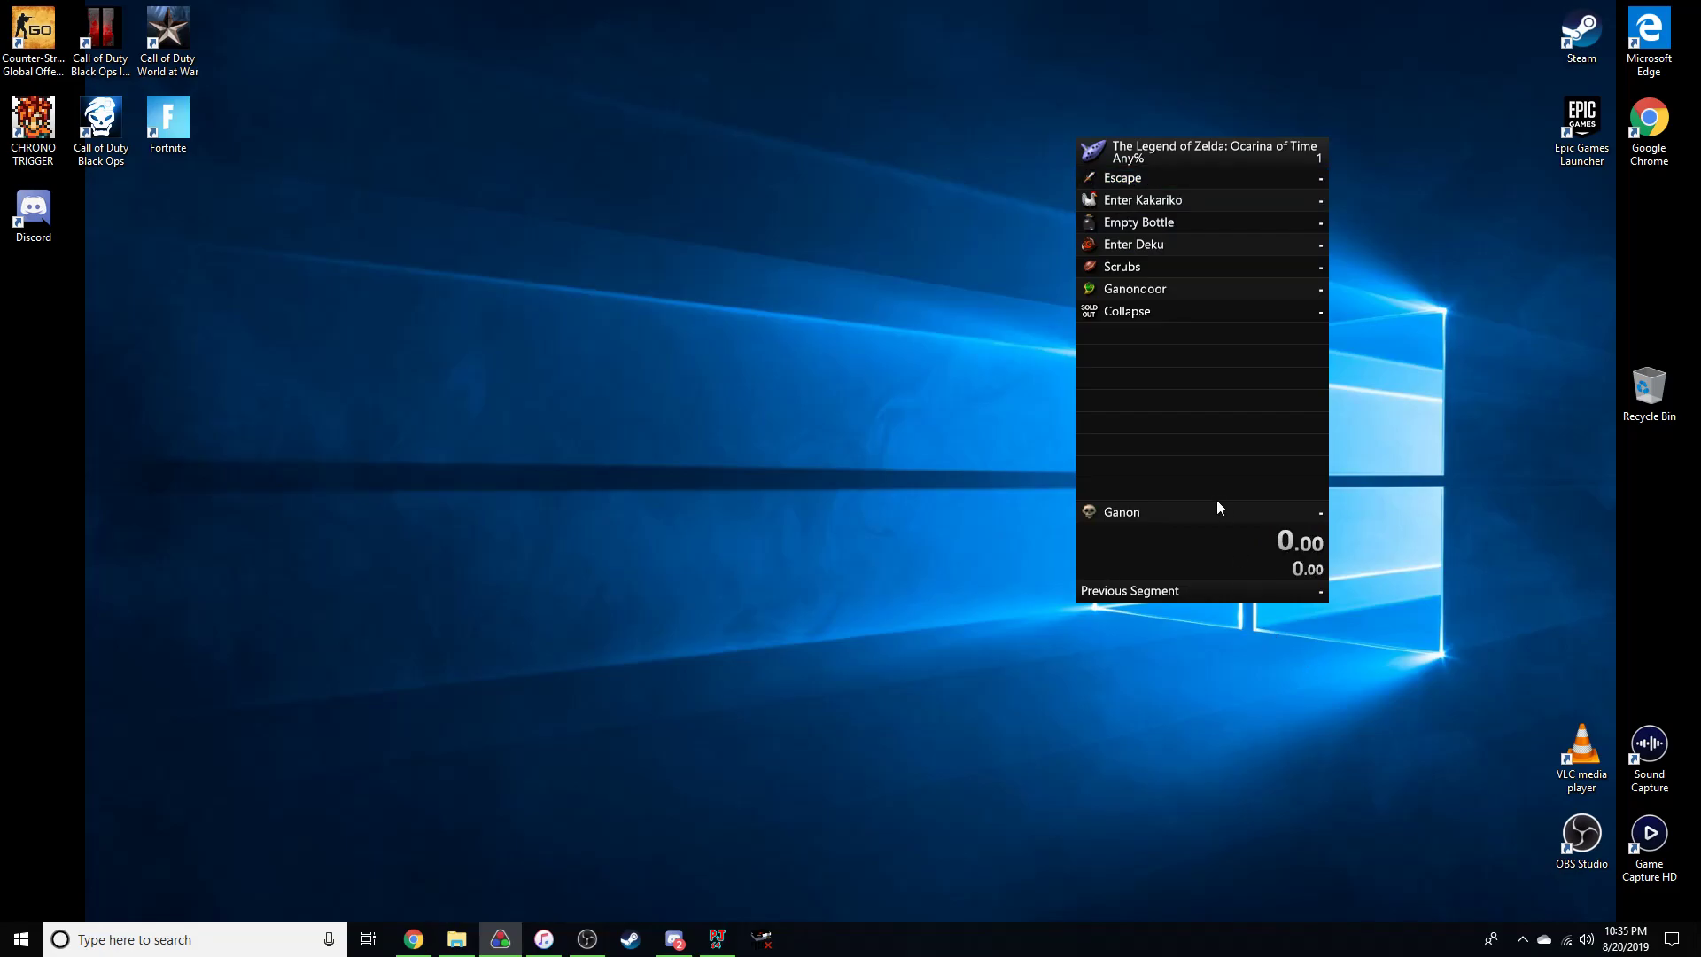
# Look over the list and information components, add a Graph component to the layout and confirm it.
pyautogui.rightClick(1220, 469)
pyautogui.click(1308, 665)
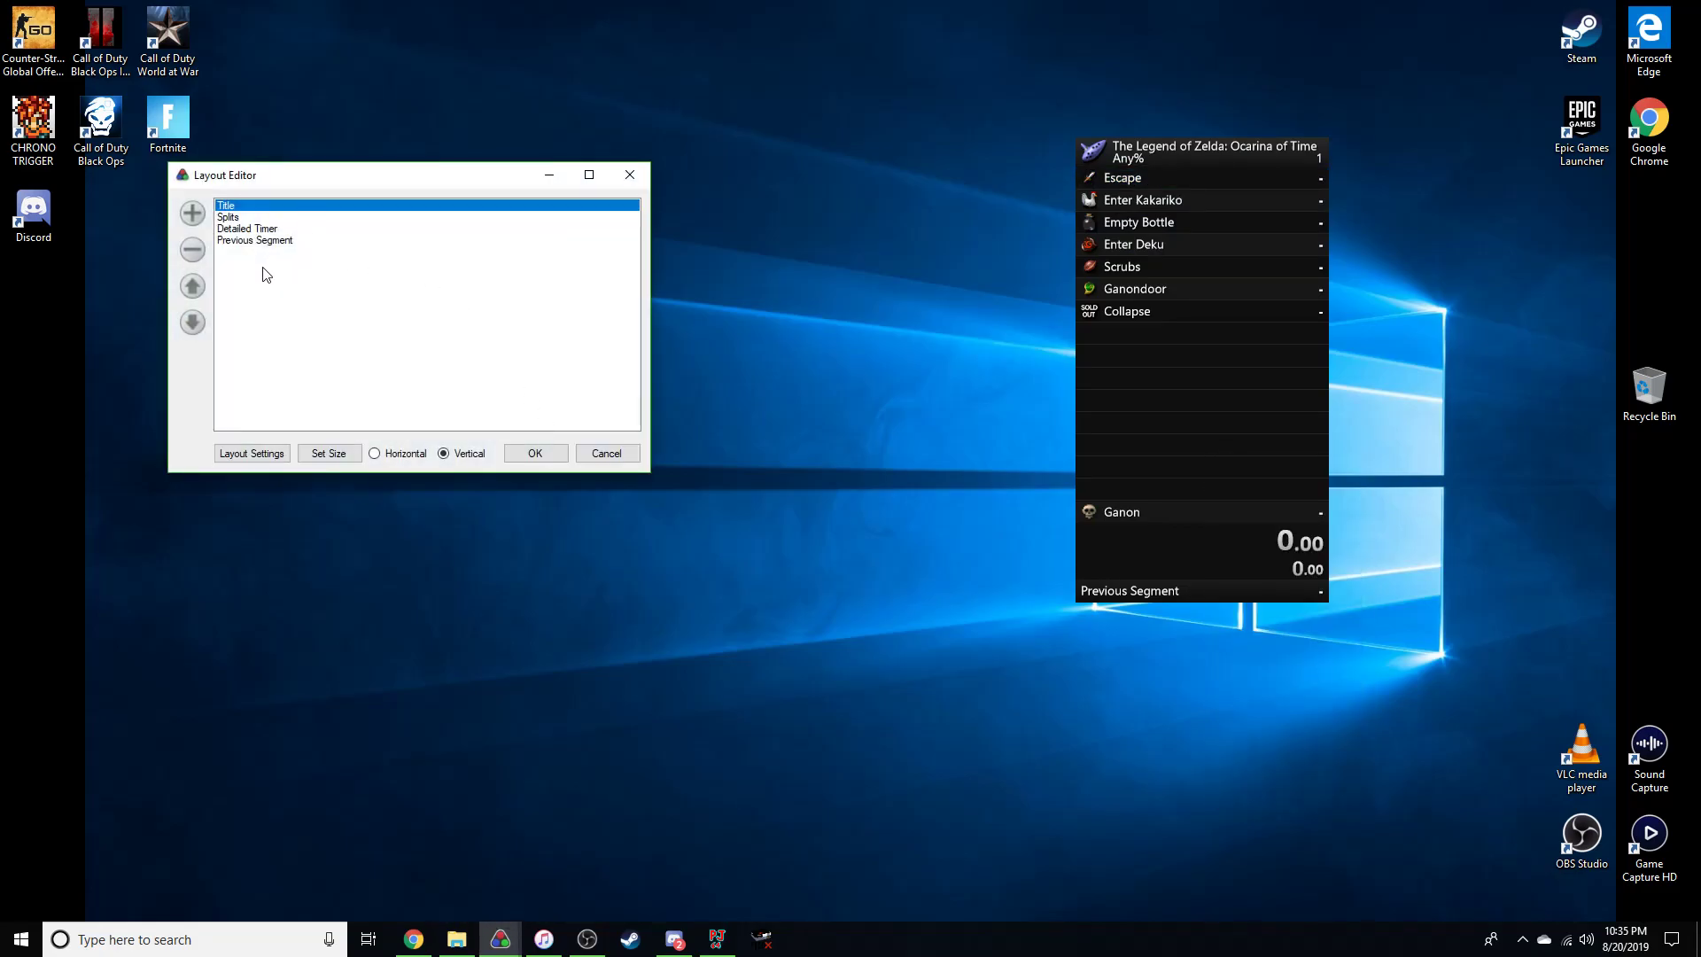
pyautogui.click(204, 215)
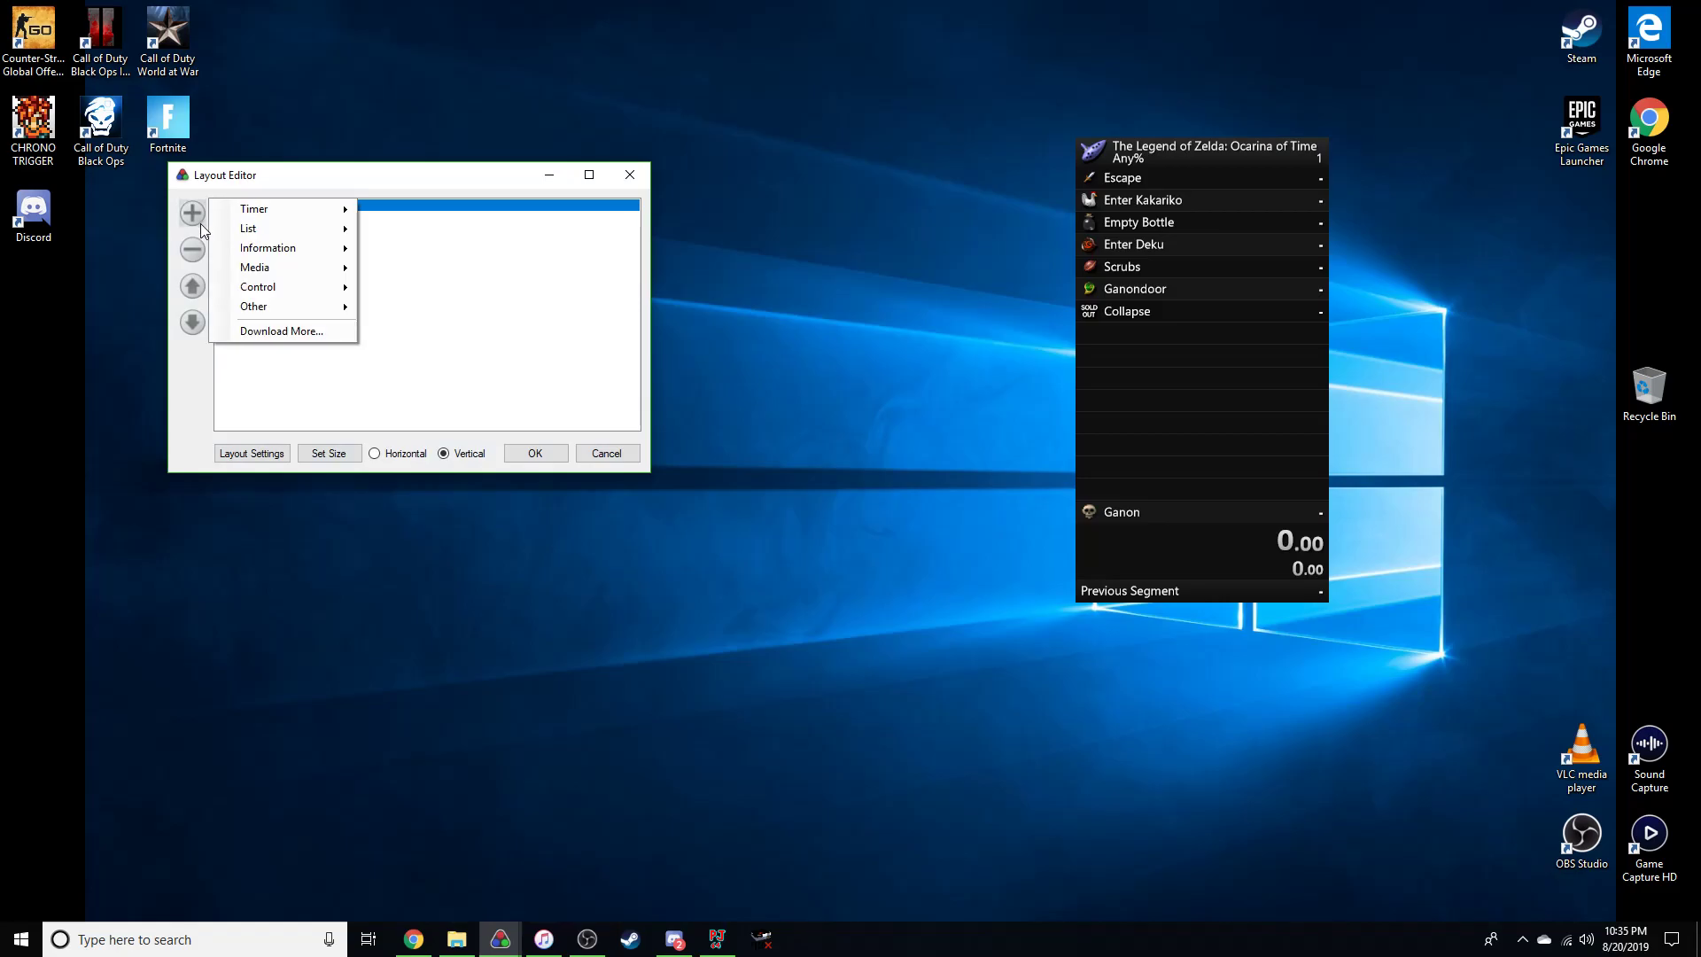
pyautogui.moveTo(253, 229)
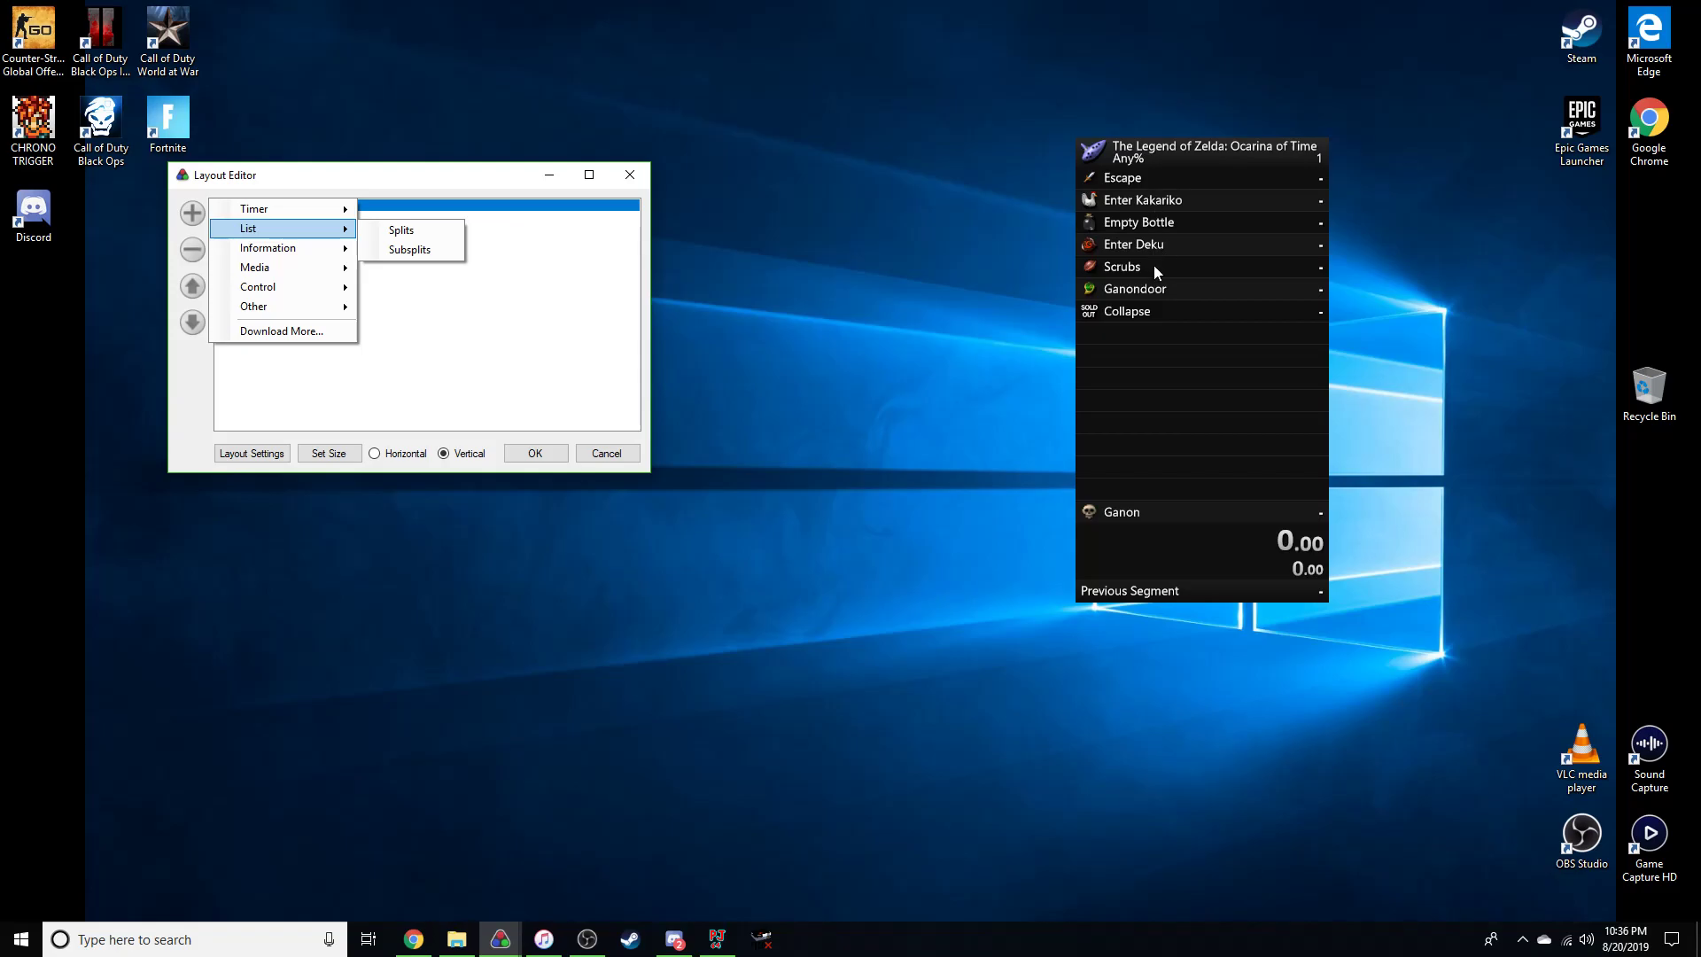
pyautogui.moveTo(315, 255)
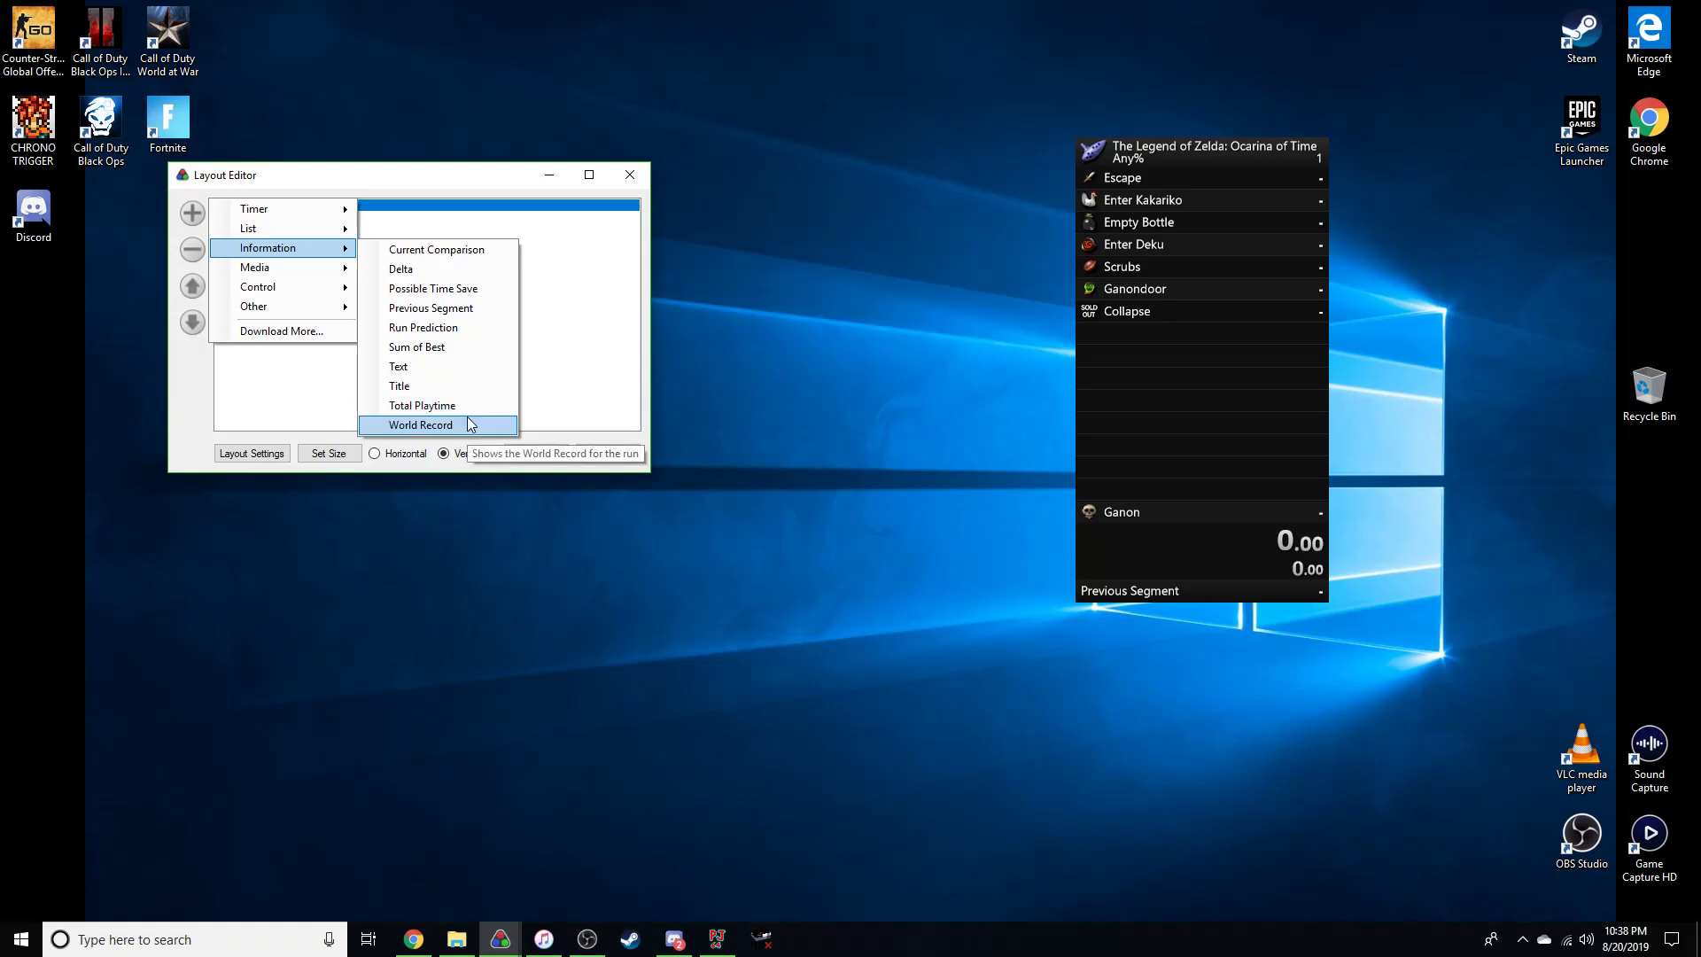
pyautogui.moveTo(292, 267)
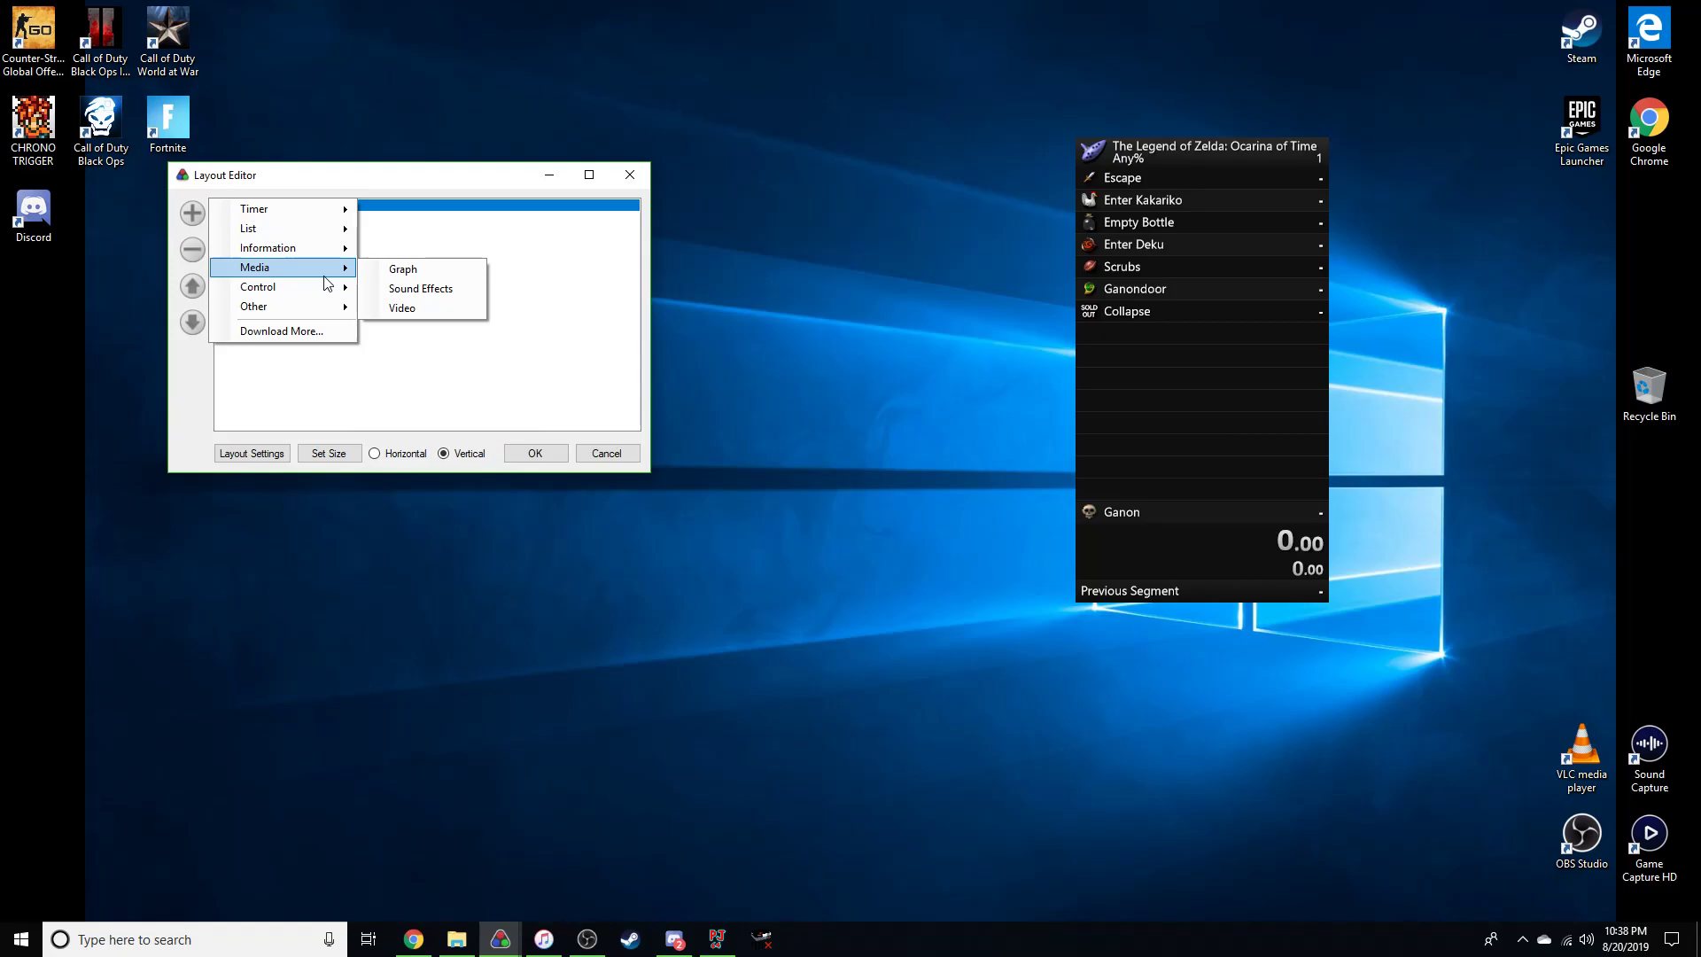
pyautogui.click(379, 270)
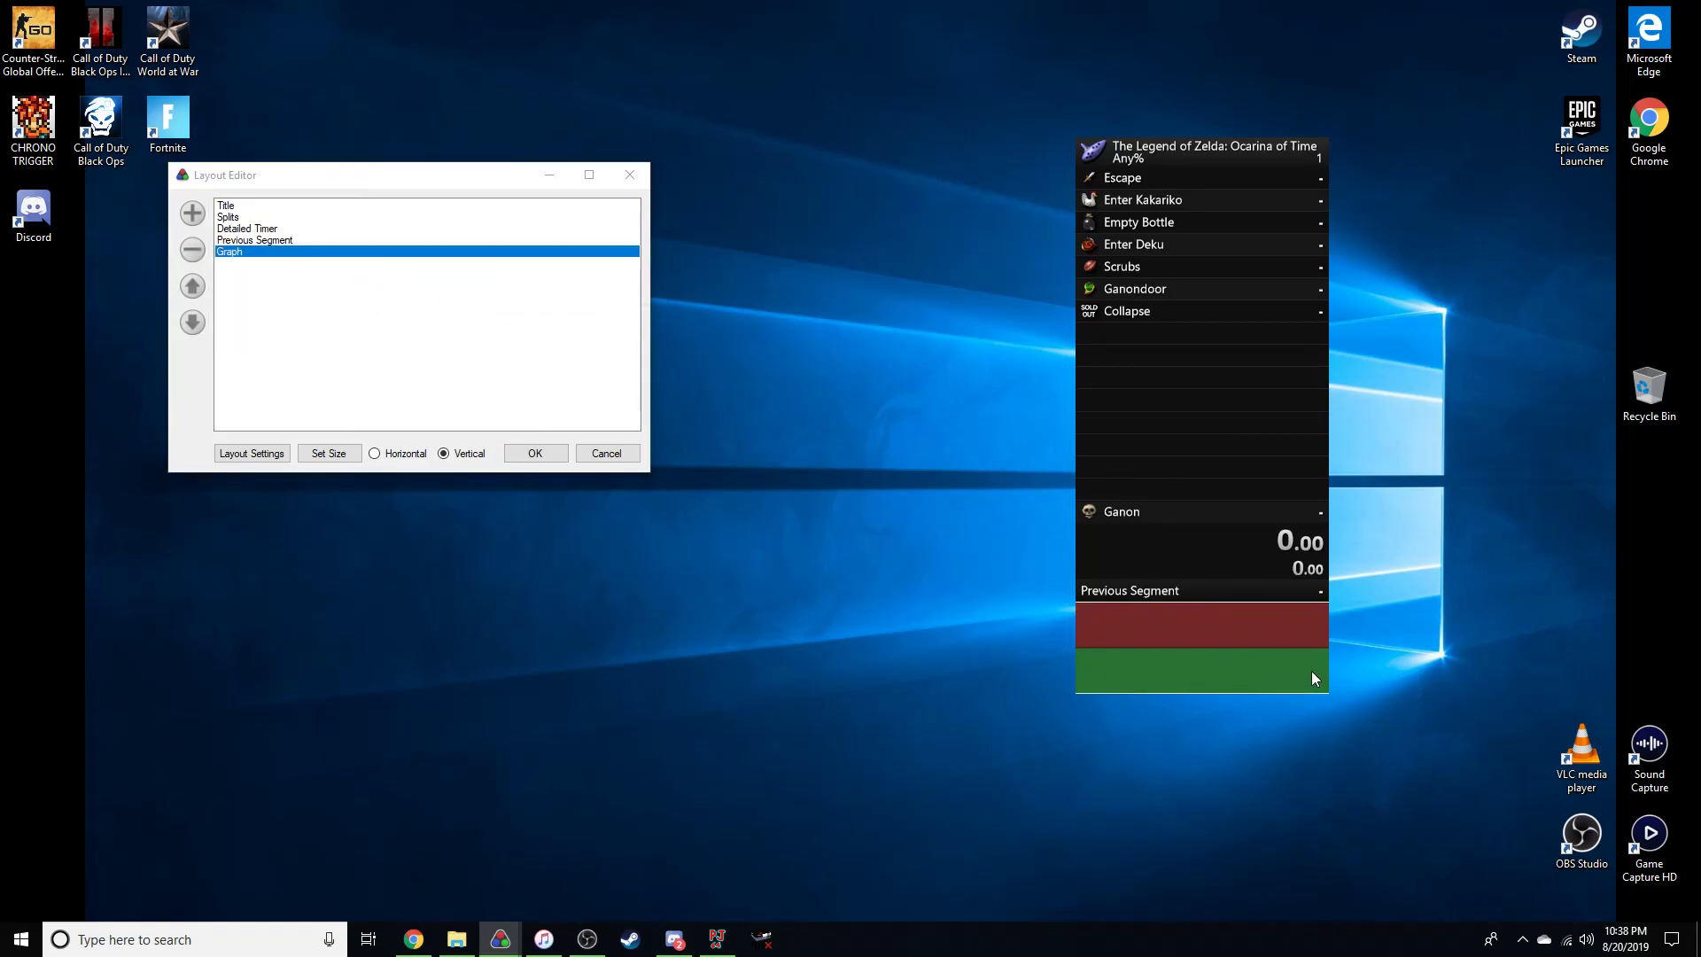
pyautogui.click(532, 452)
# Run the timer through every segment from Escape to Ganon, and reset it to store the times as Personal Best.
pyautogui.press('KP_1')
pyautogui.press('KP_1')
pyautogui.press('KP_1')
pyautogui.press('KP_1')
pyautogui.press('KP_1')
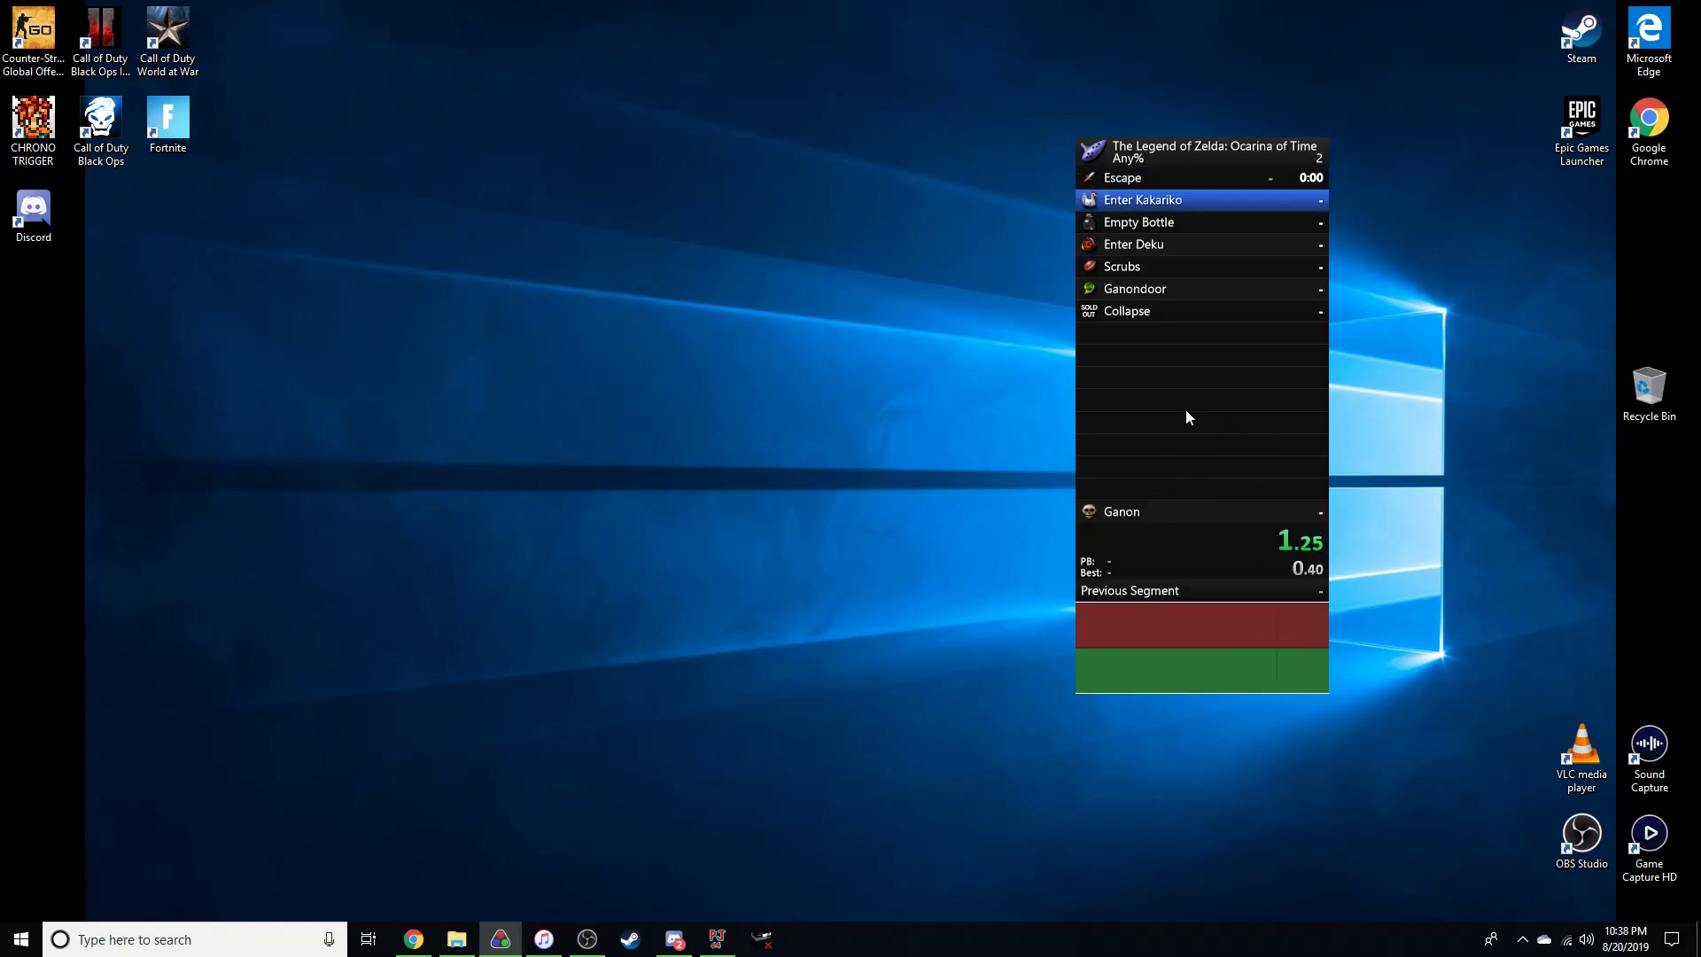
pyautogui.press('KP_1')
pyautogui.press('KP_1')
pyautogui.press('KP_1')
pyautogui.rightClick(1267, 261)
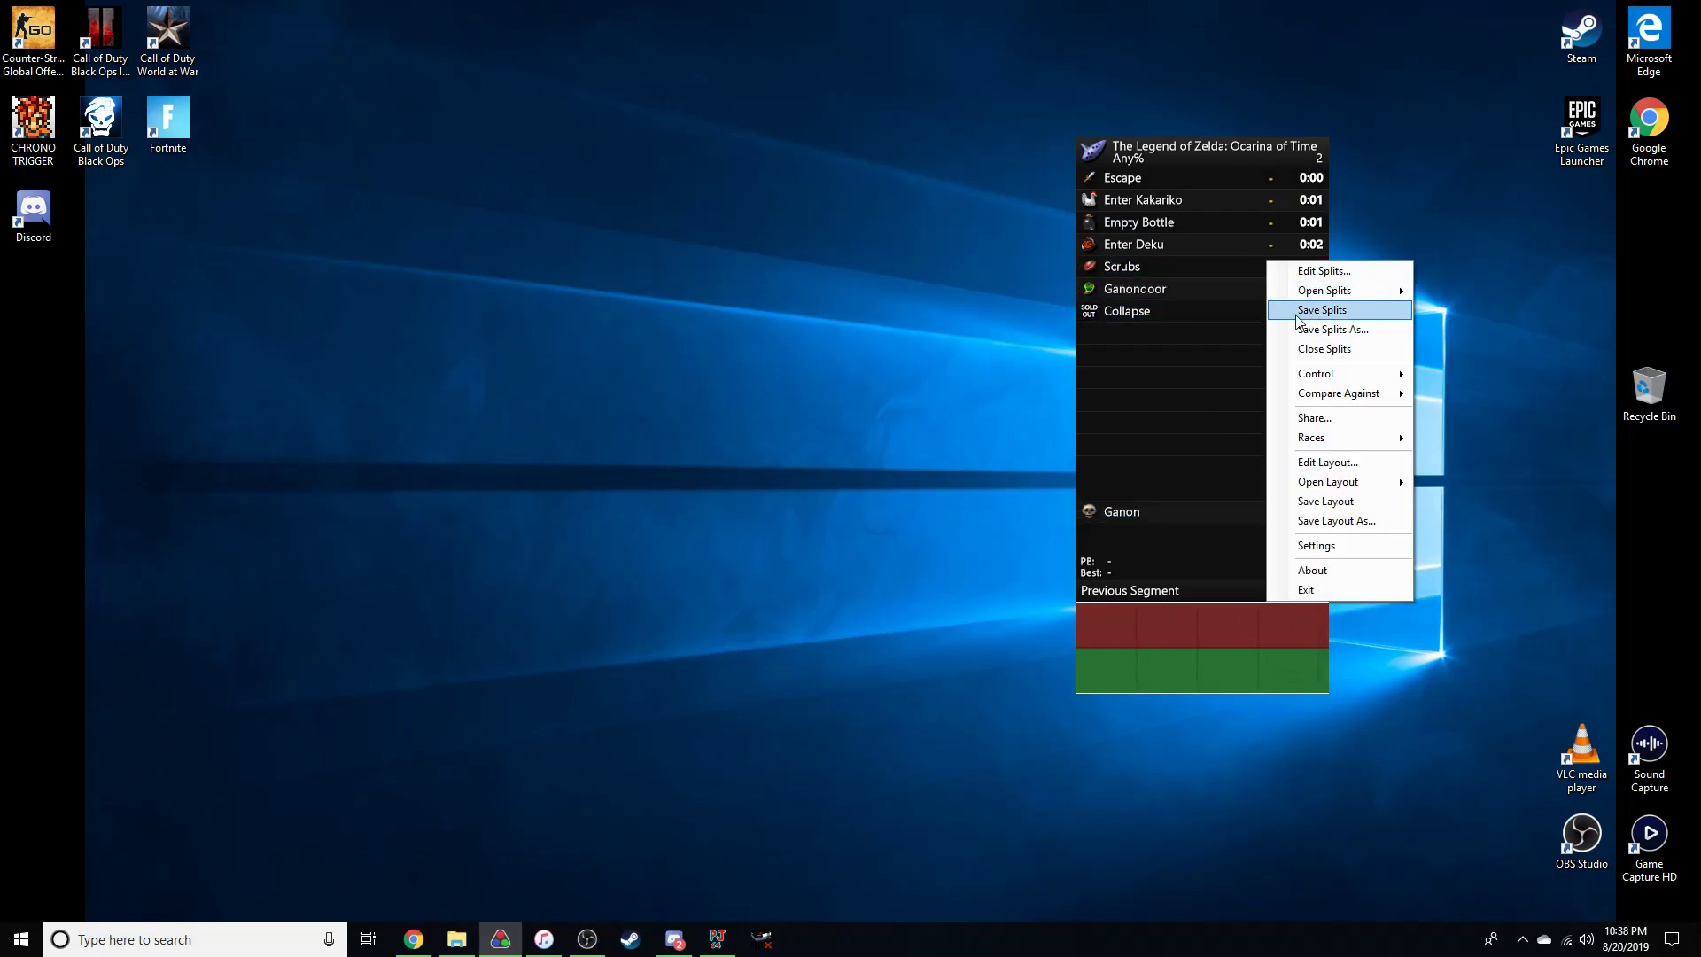
pyautogui.click(1208, 320)
pyautogui.press('KP_3')
# Time a second full run to examine the graph against the Personal Best, undo the Ganon split and reset the timer.
pyautogui.press('KP_1')
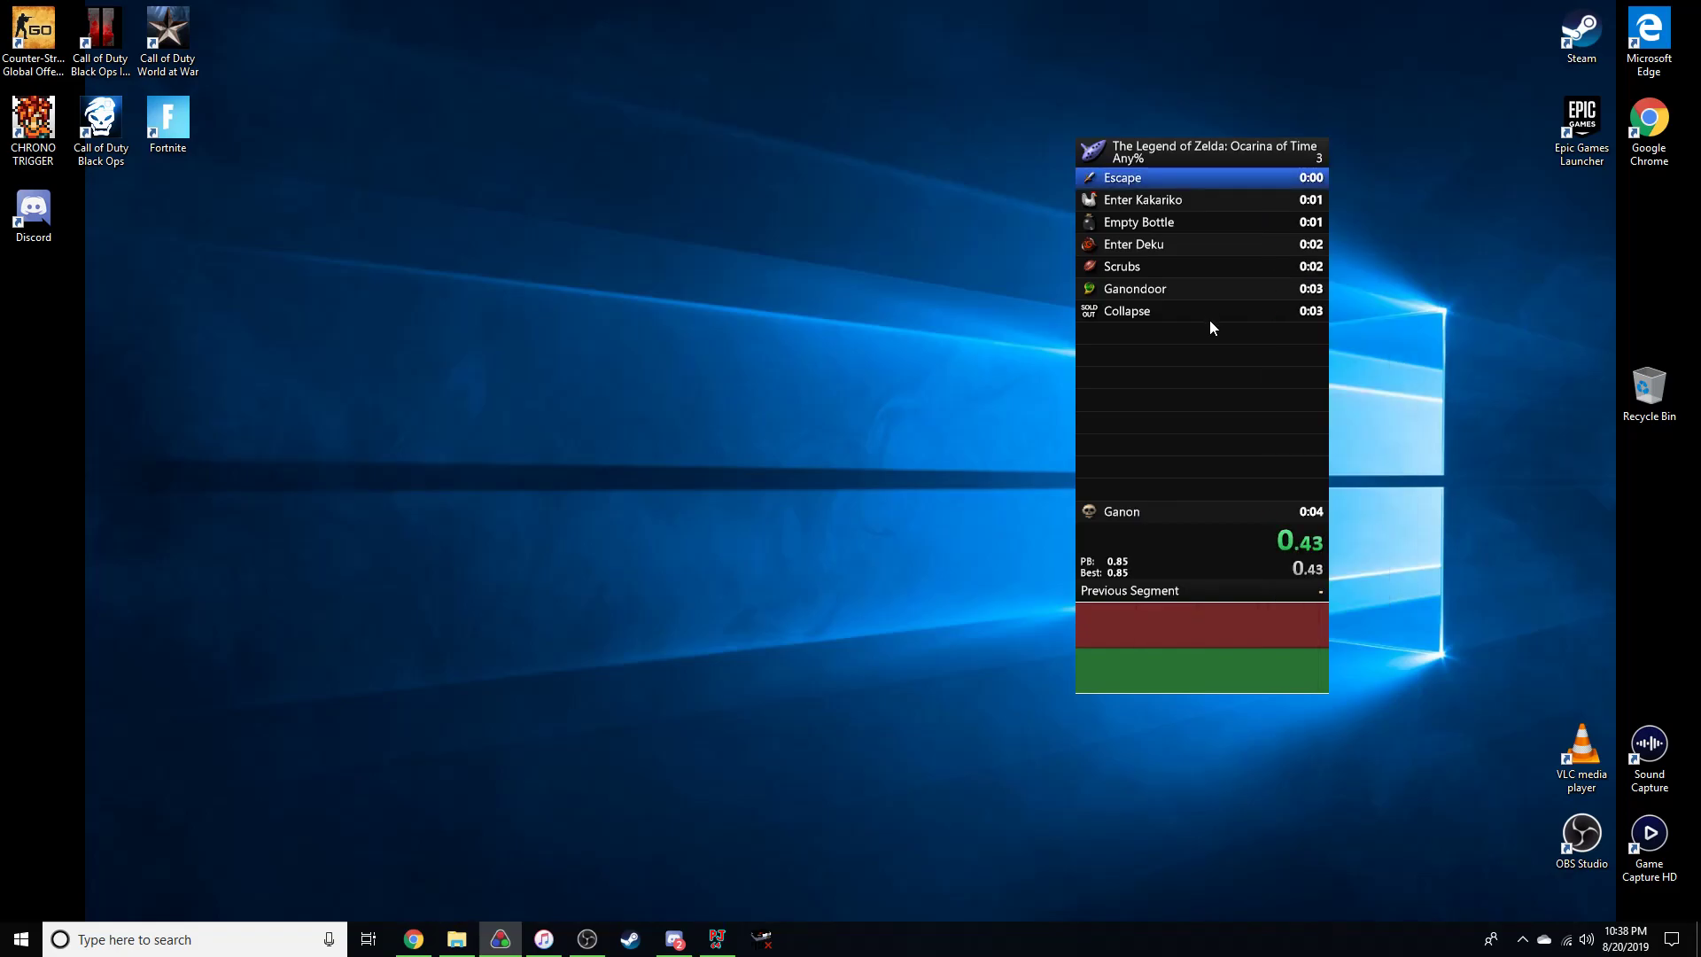
pyautogui.press('KP_1')
pyautogui.press('KP_1')
pyautogui.press('KP_1')
pyautogui.press('KP_1')
pyautogui.press('KP_1')
pyautogui.press('KP_1')
pyautogui.press('KP_1')
pyautogui.press('KP_1')
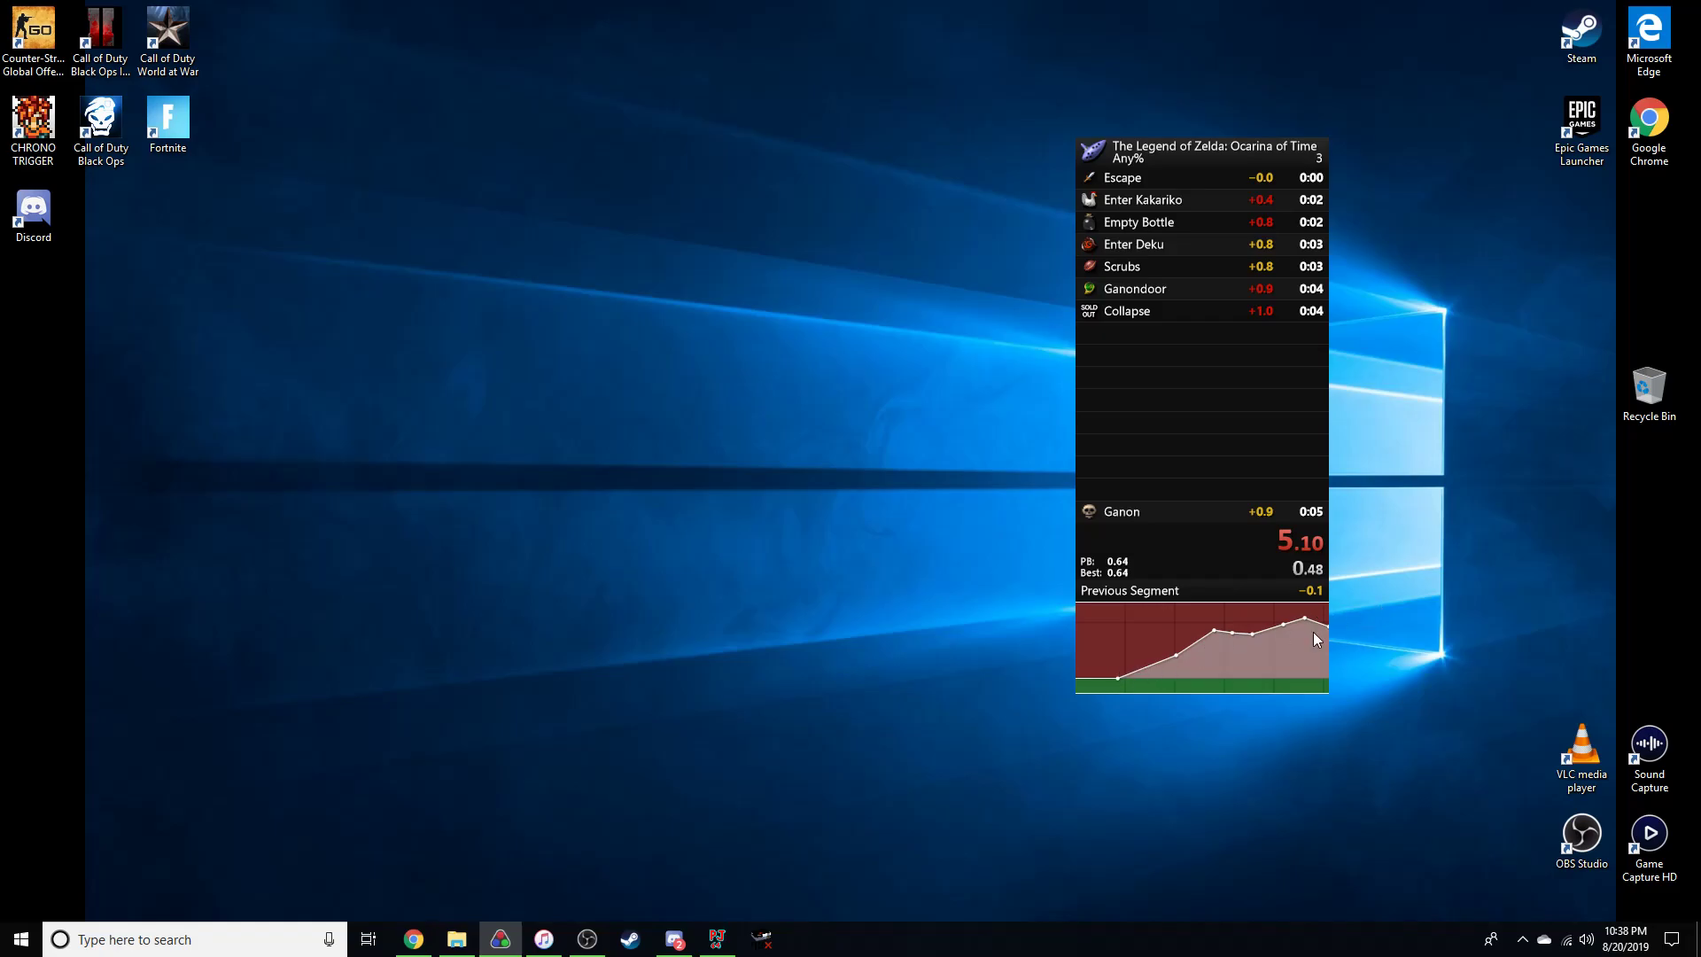
pyautogui.press('KP_8')
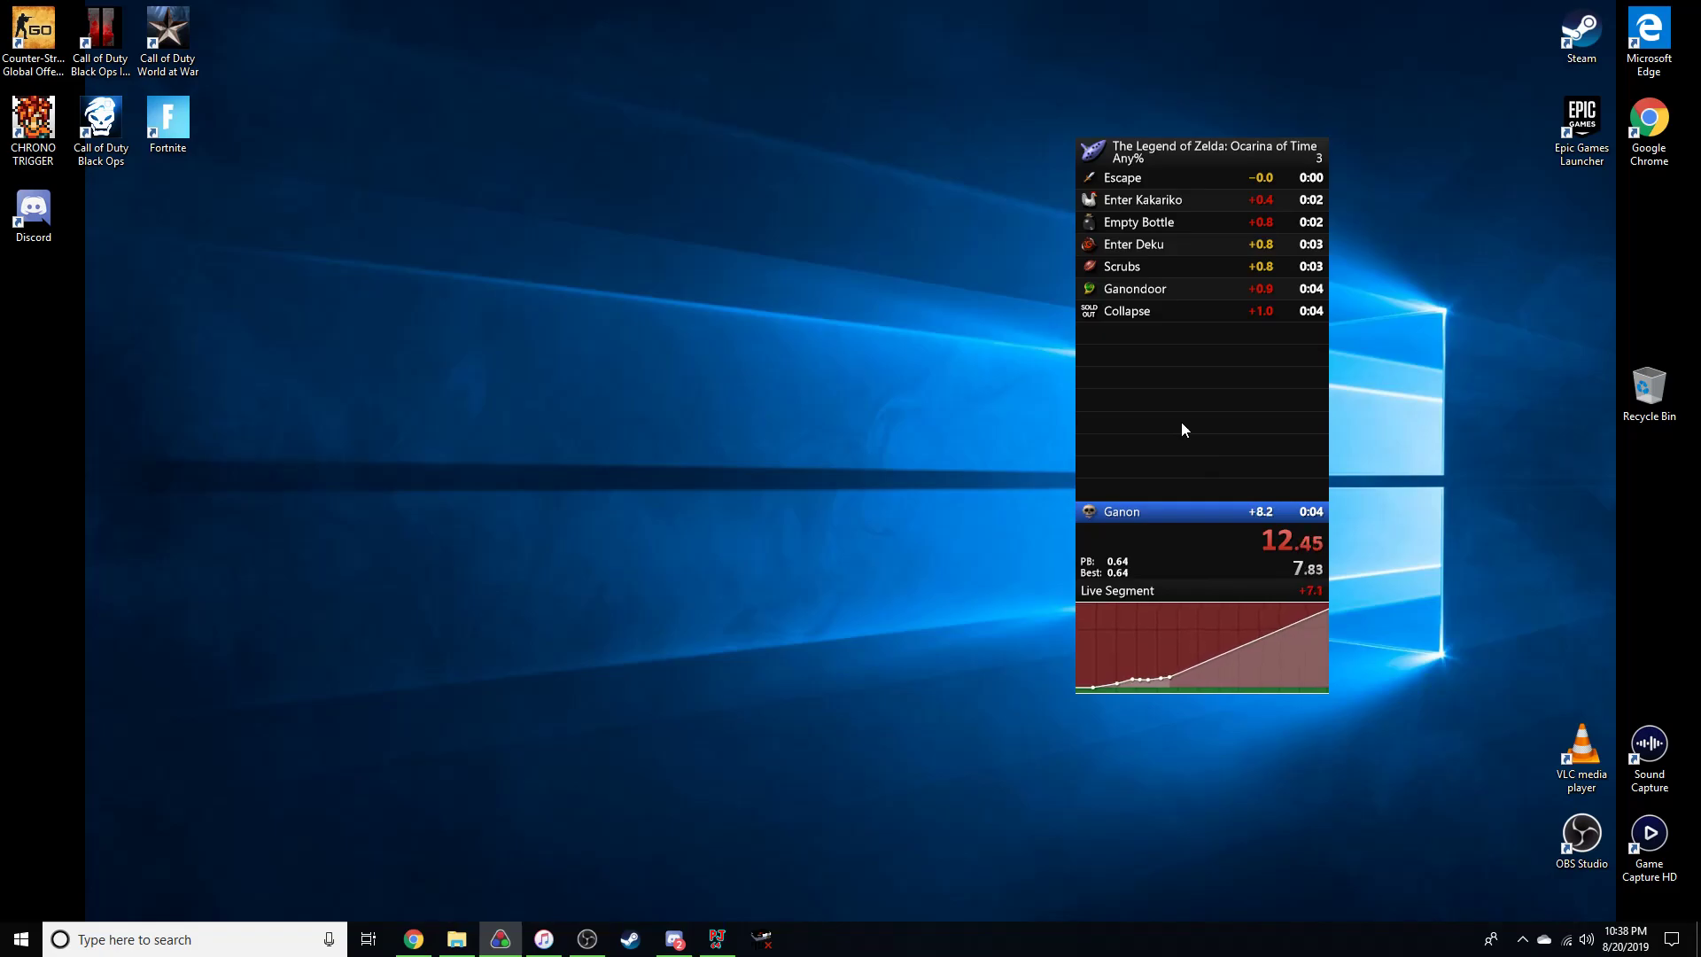
pyautogui.press('KP_3')
# Complete a third, faster run through all segments and reset the timer to store its times as the new Personal Best.
pyautogui.press('KP_1')
pyautogui.press('KP_1')
pyautogui.press('KP_1')
pyautogui.press('KP_1')
pyautogui.press('KP_1')
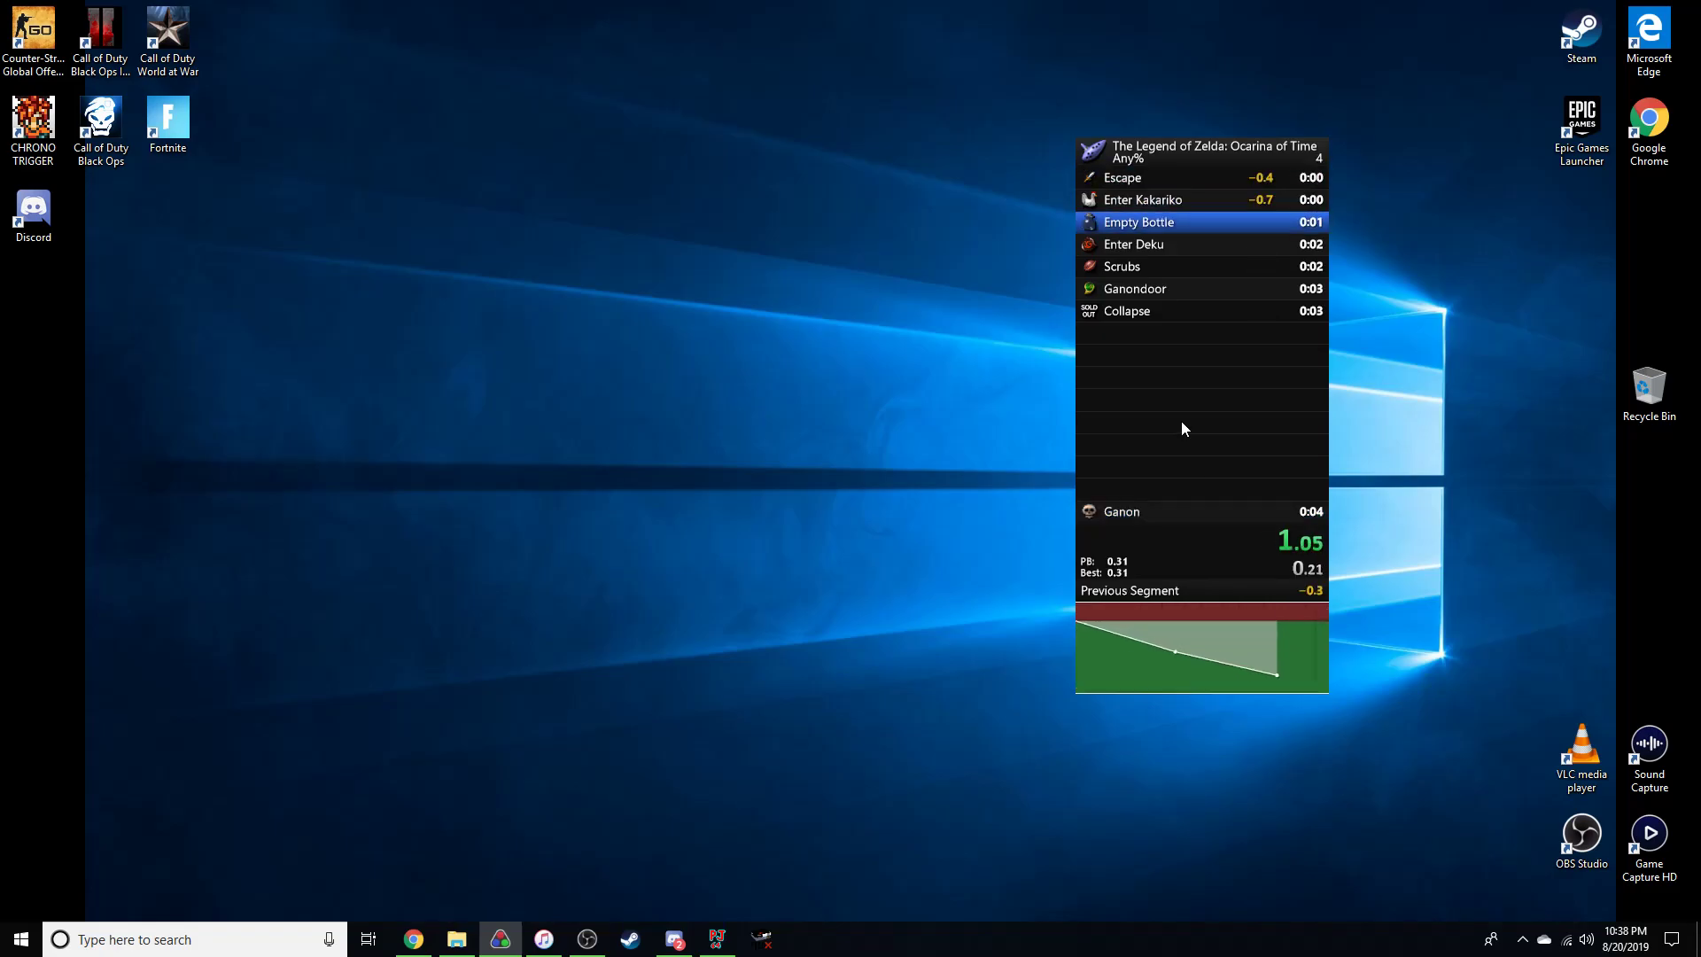
pyautogui.press('KP_1')
pyautogui.press('KP_1')
pyautogui.press('KP_1')
pyautogui.press('KP_1')
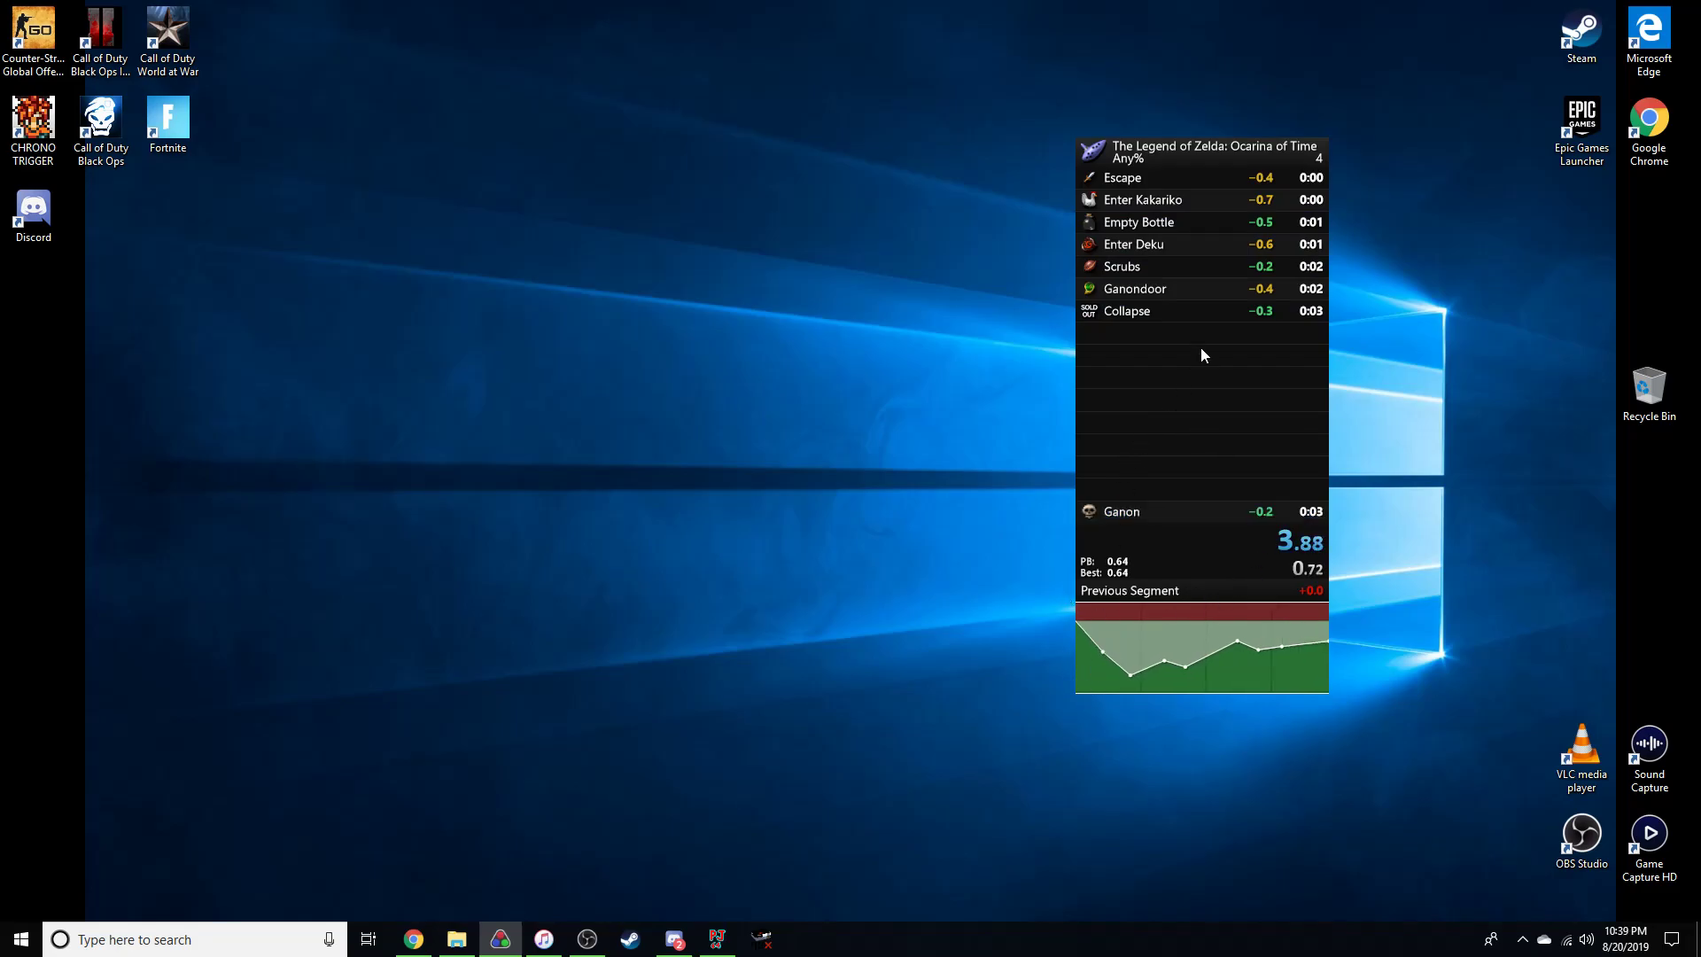
pyautogui.press('KP_3')
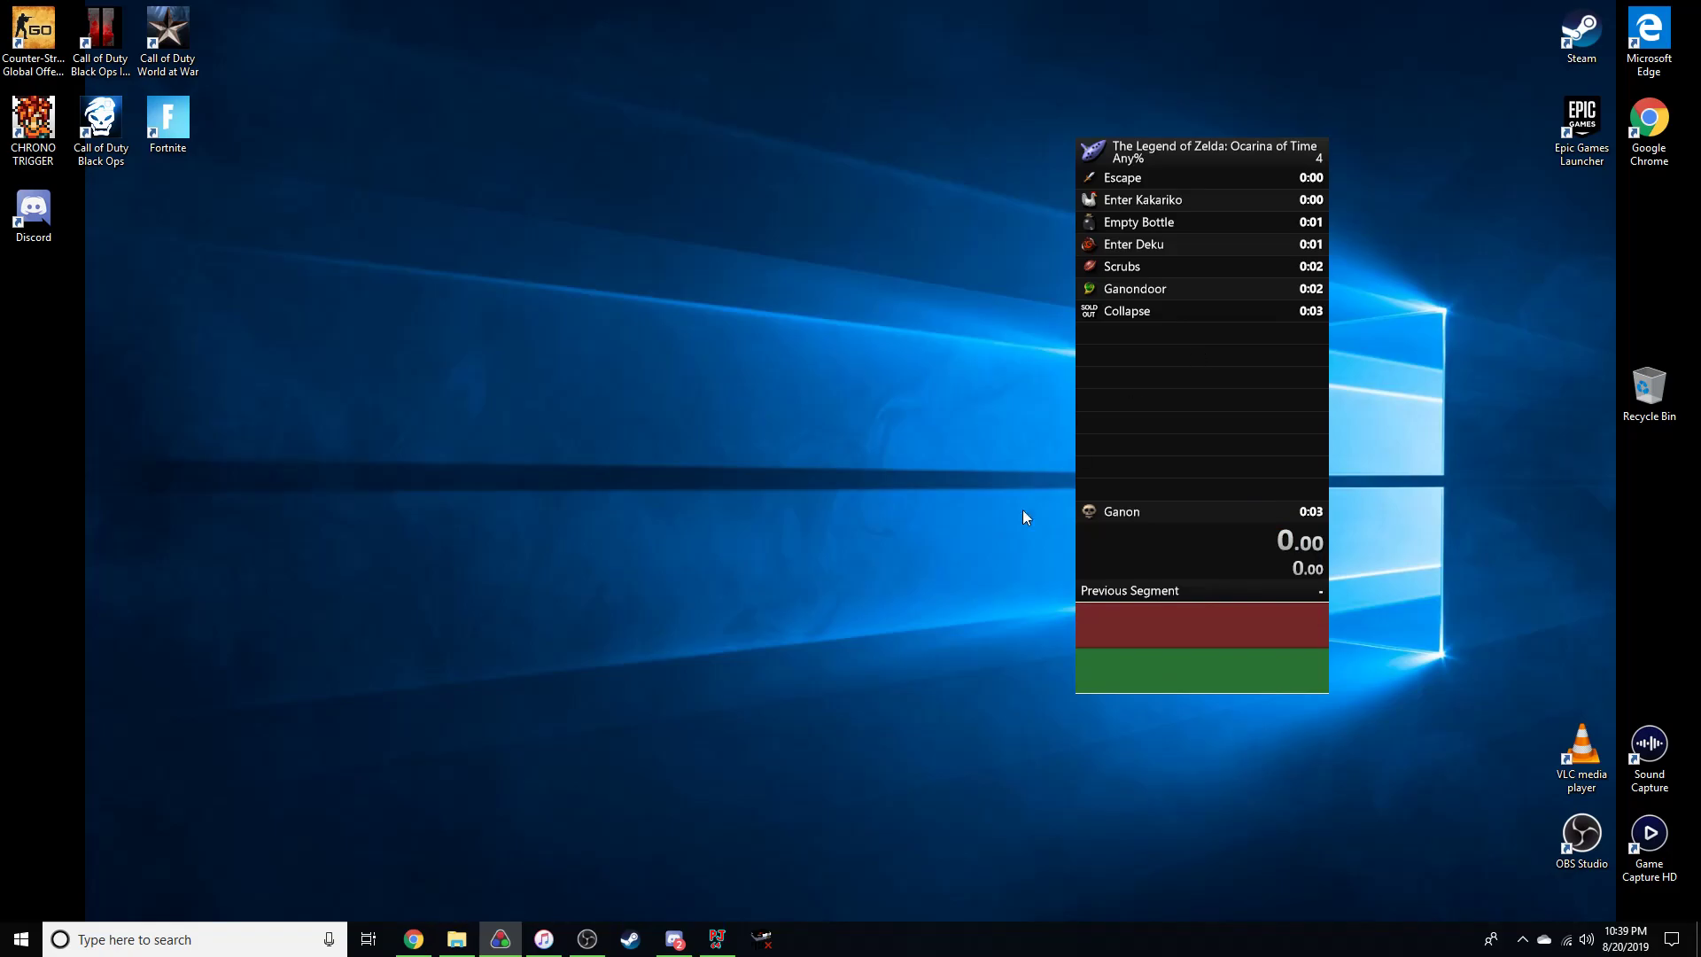
# Look over the media, control and other components available for the layout, keeping Title as the first component.
pyautogui.rightClick(1169, 473)
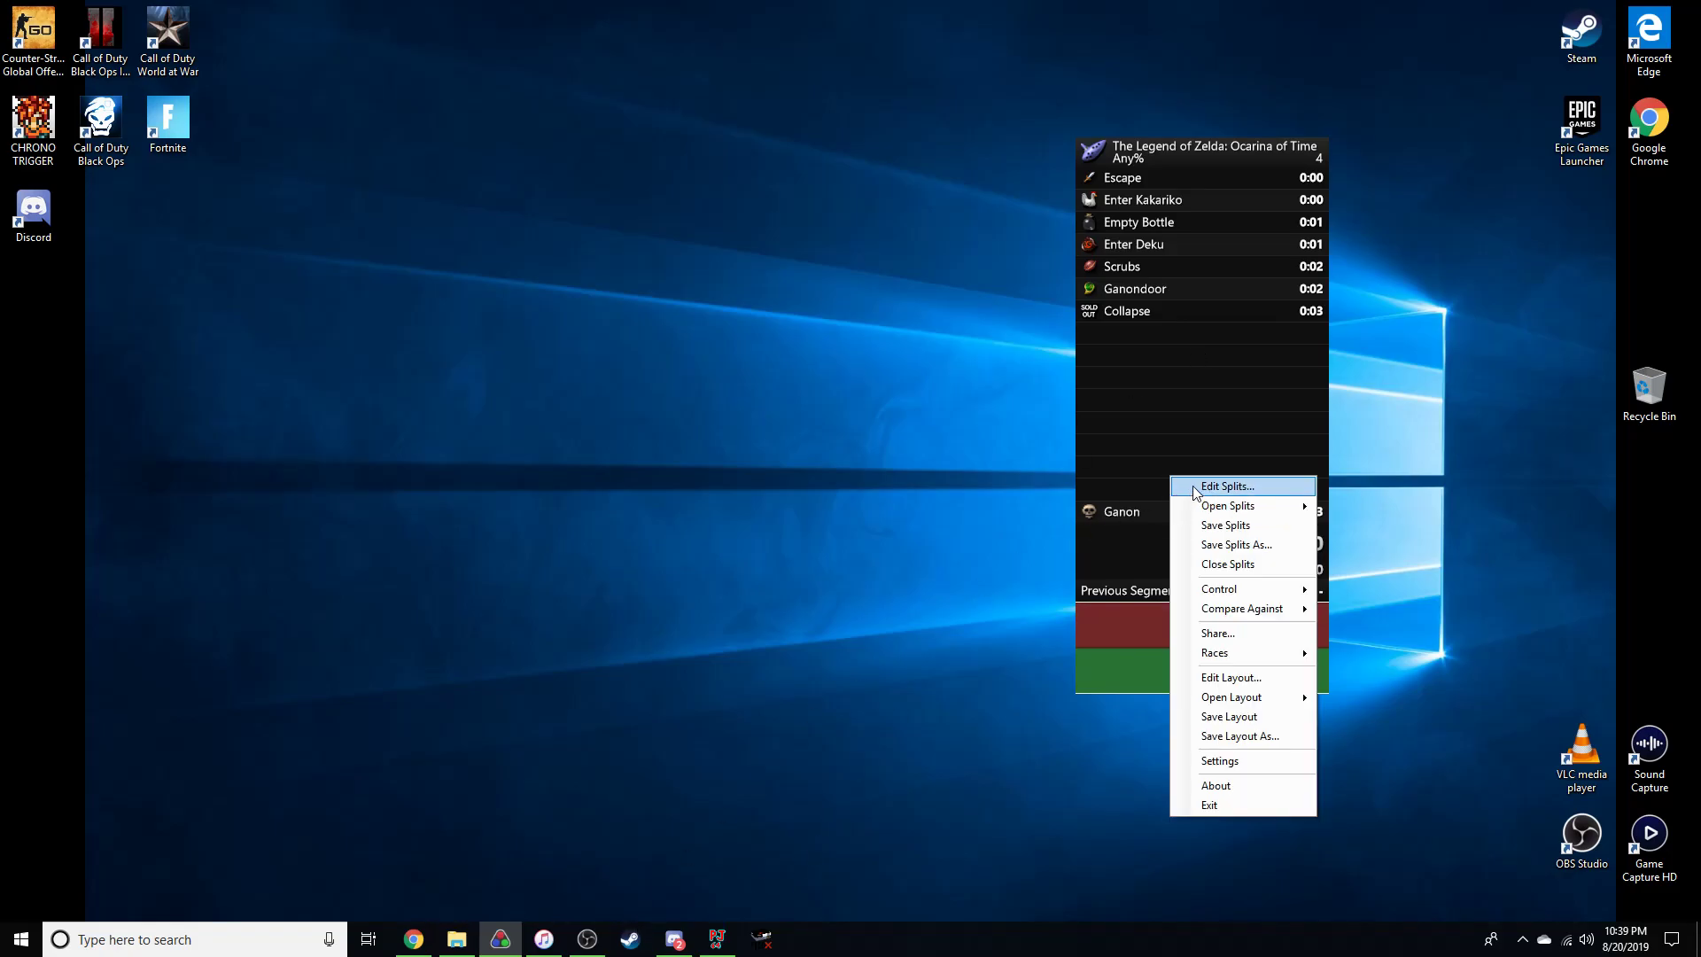
pyautogui.click(1166, 675)
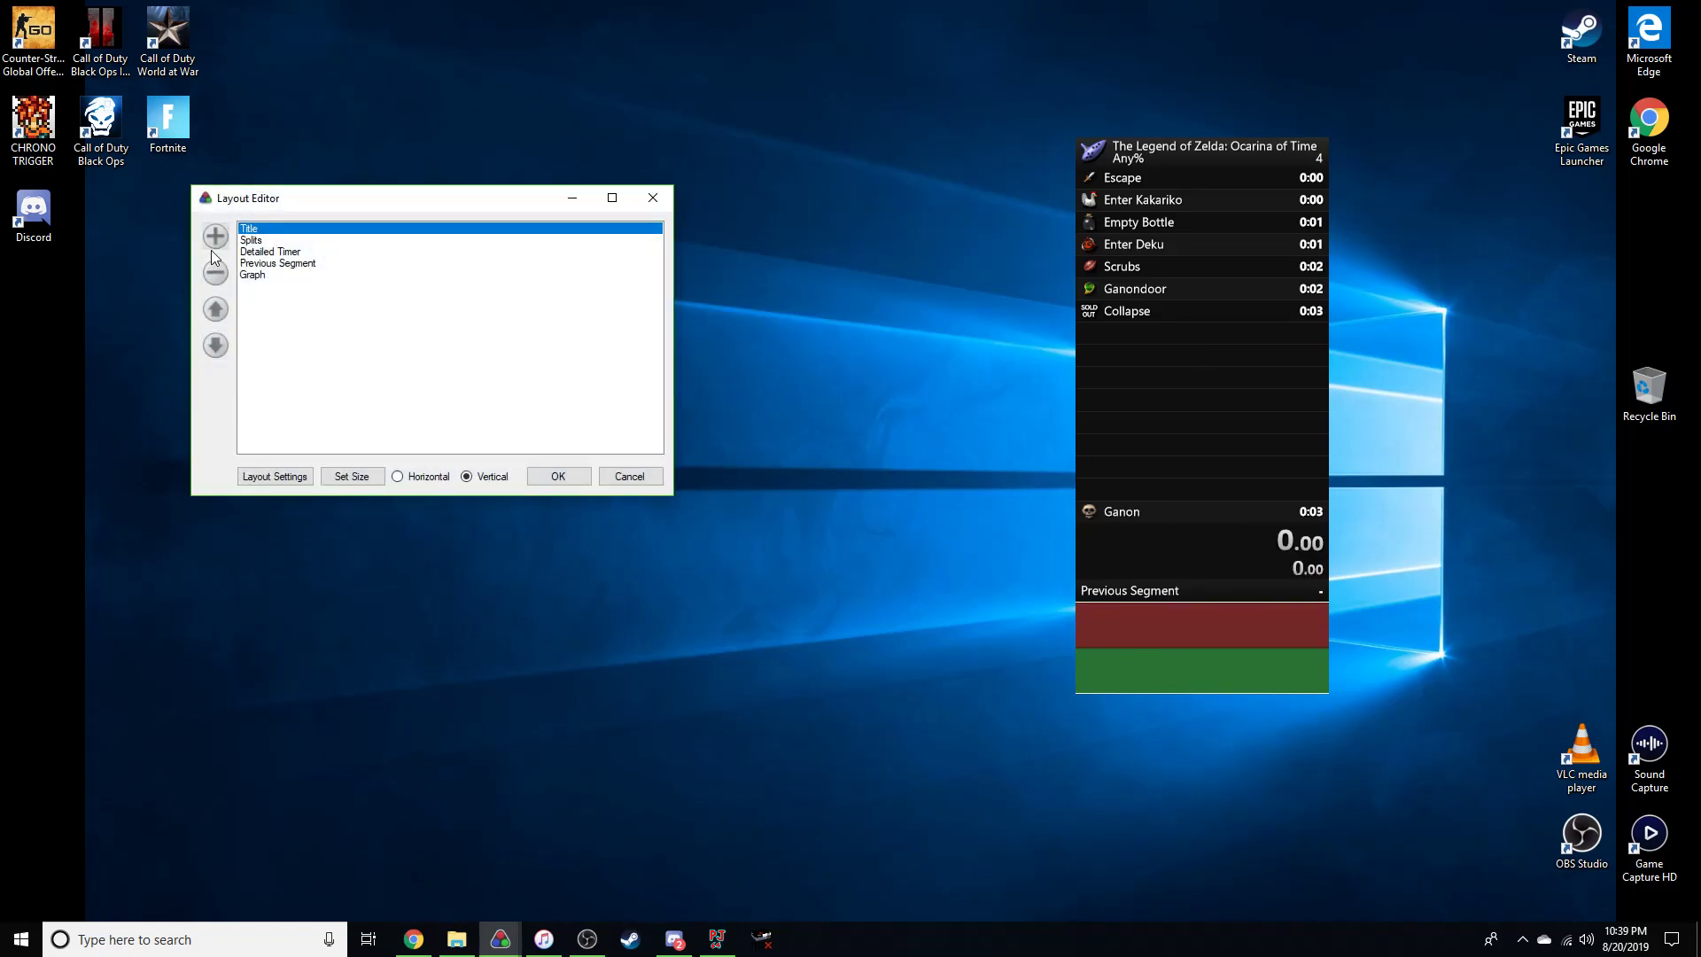
pyautogui.click(213, 241)
pyautogui.moveTo(310, 295)
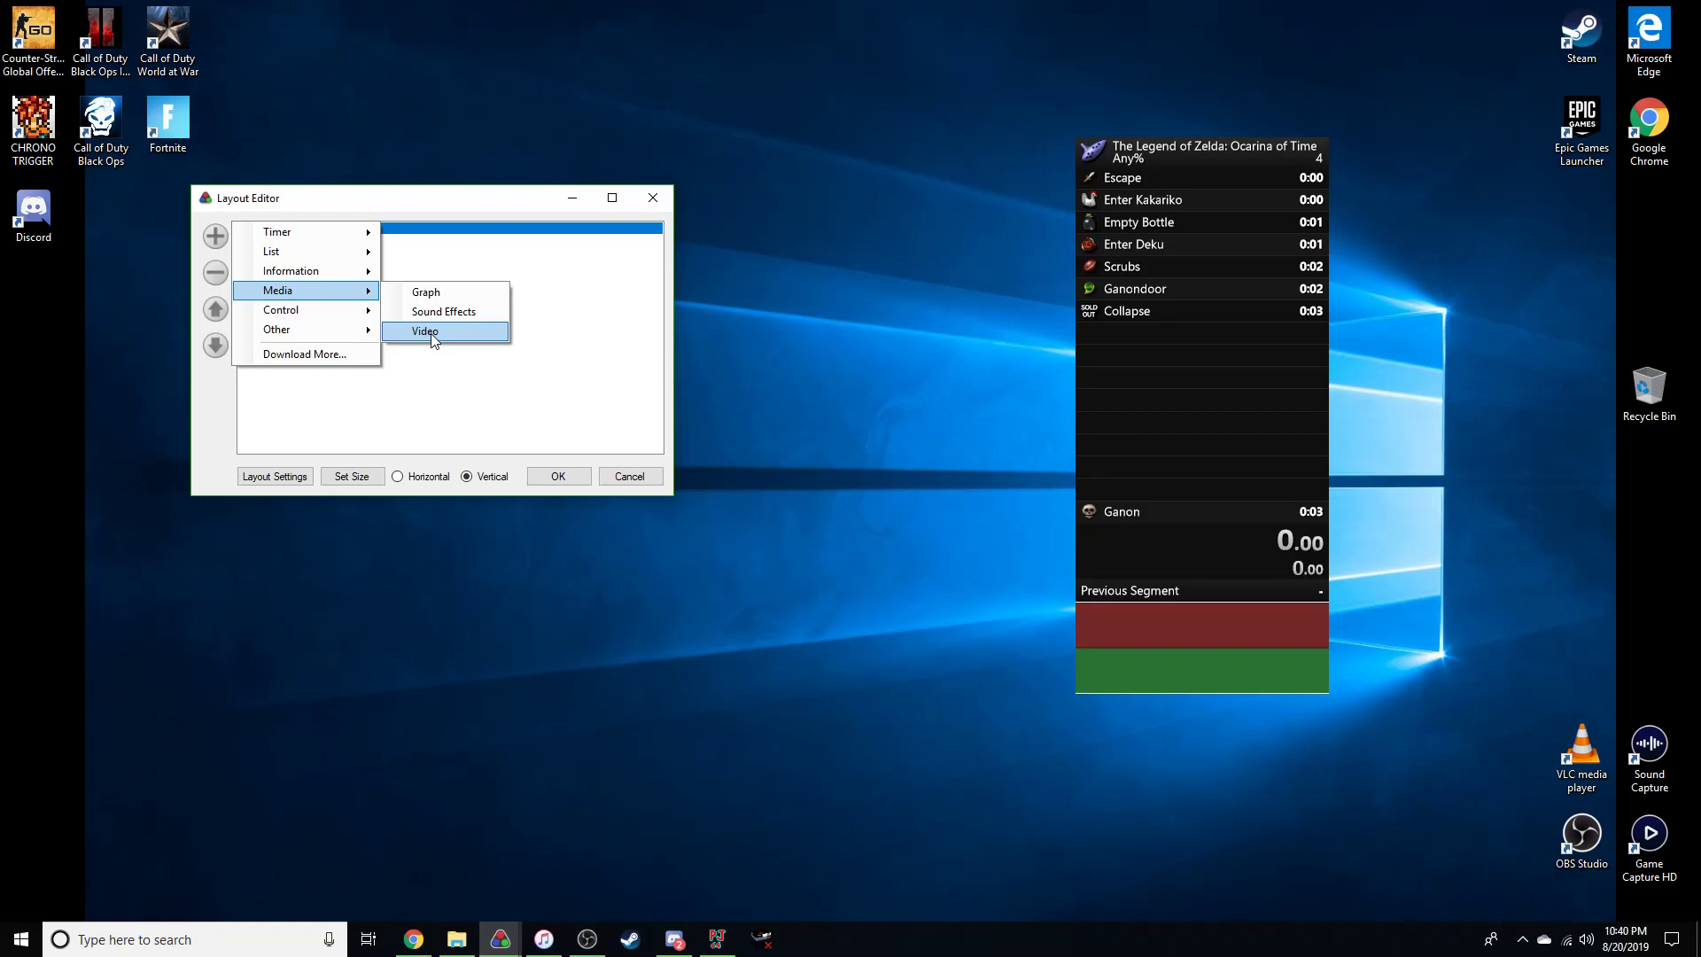
pyautogui.moveTo(380, 320)
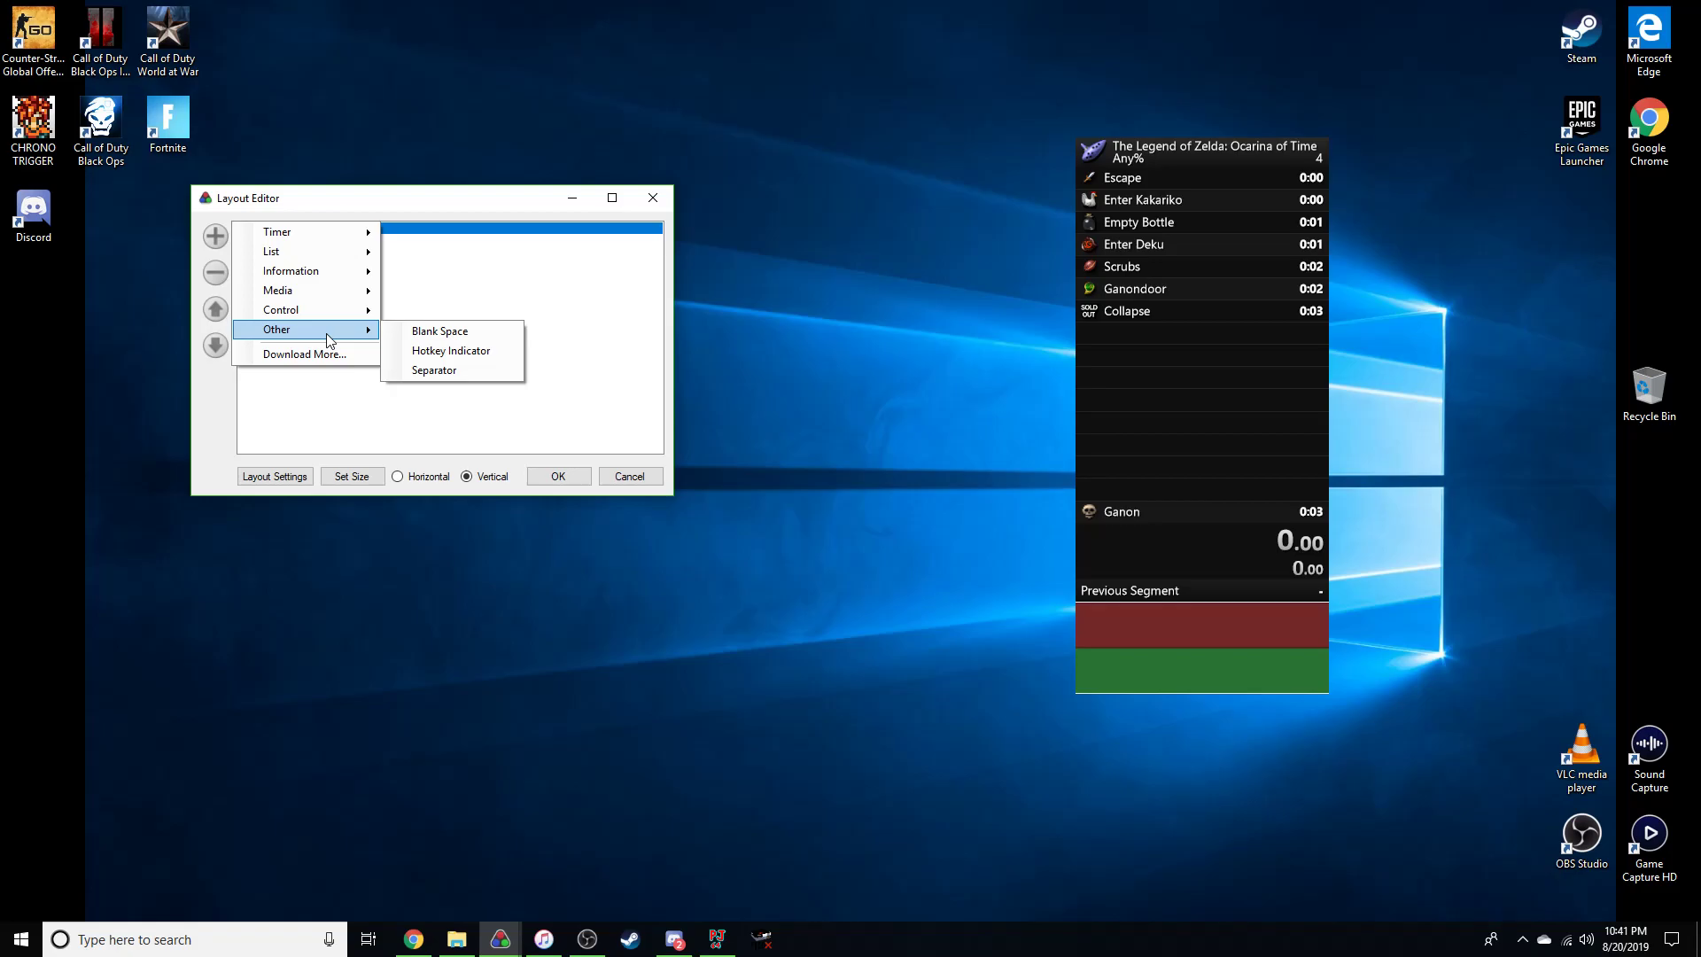
pyautogui.click(349, 414)
pyautogui.moveTo(349, 415); pyautogui.dragTo(349, 411)
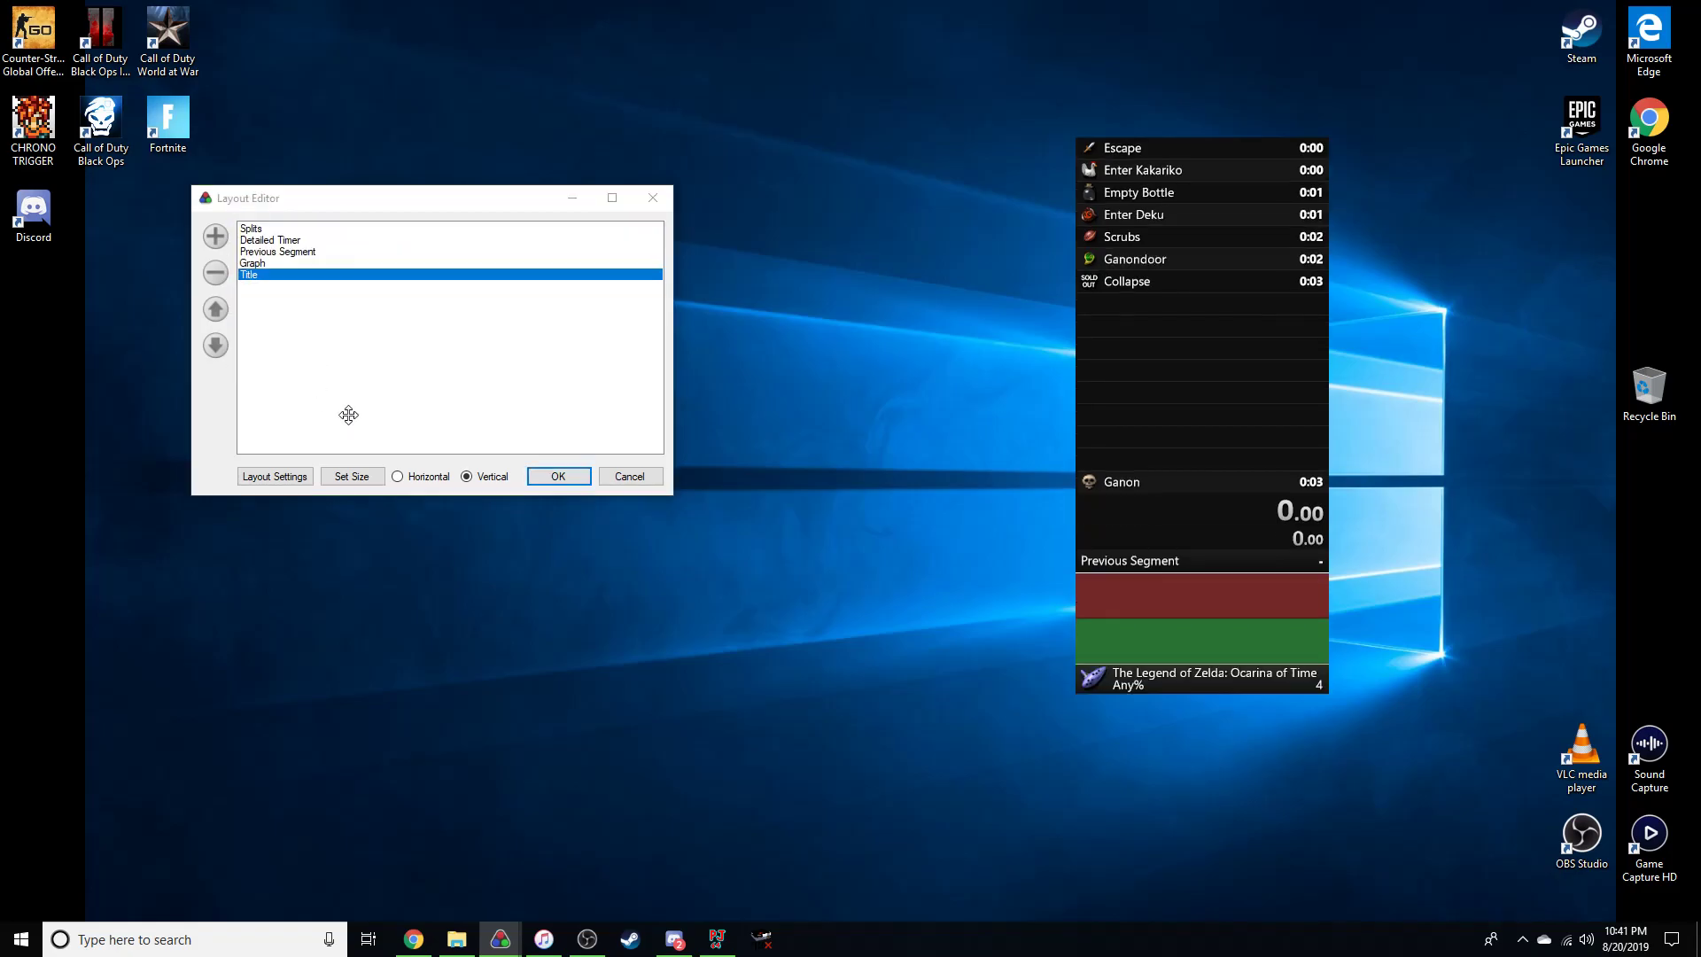
pyautogui.moveTo(264, 287); pyautogui.dragTo(251, 230)
# Add the Possible Time Save and Run Prediction information components below the graph in the layout.
pyautogui.click(220, 241)
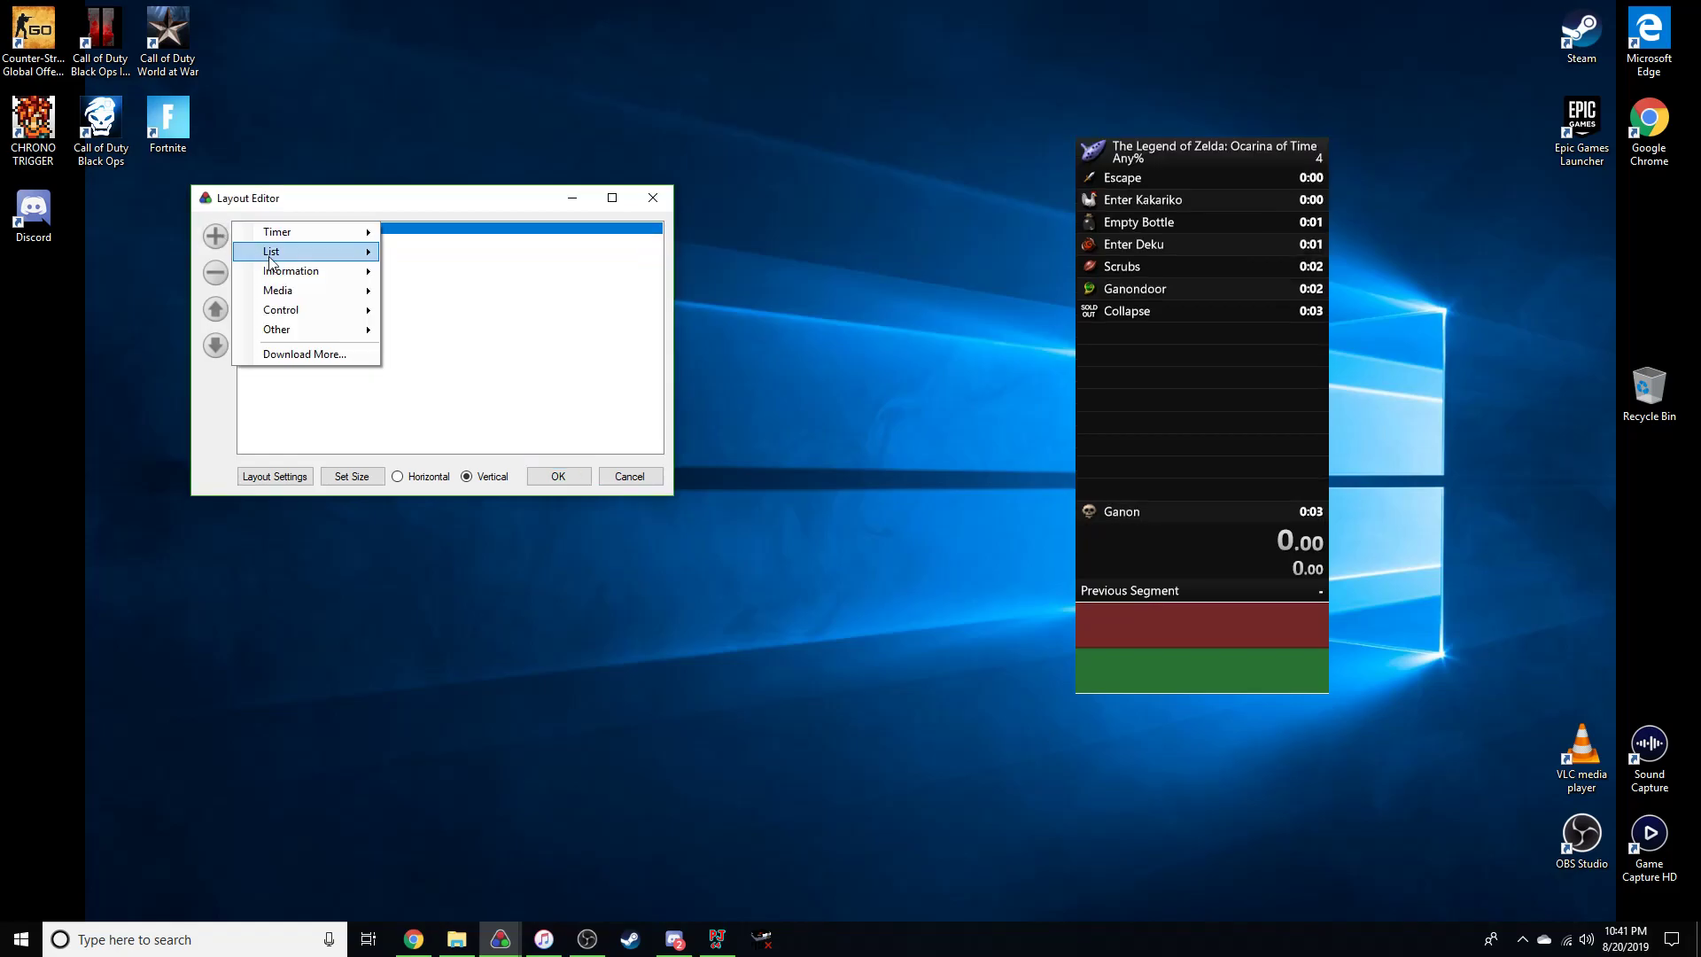
pyautogui.moveTo(281, 271)
pyautogui.click(474, 311)
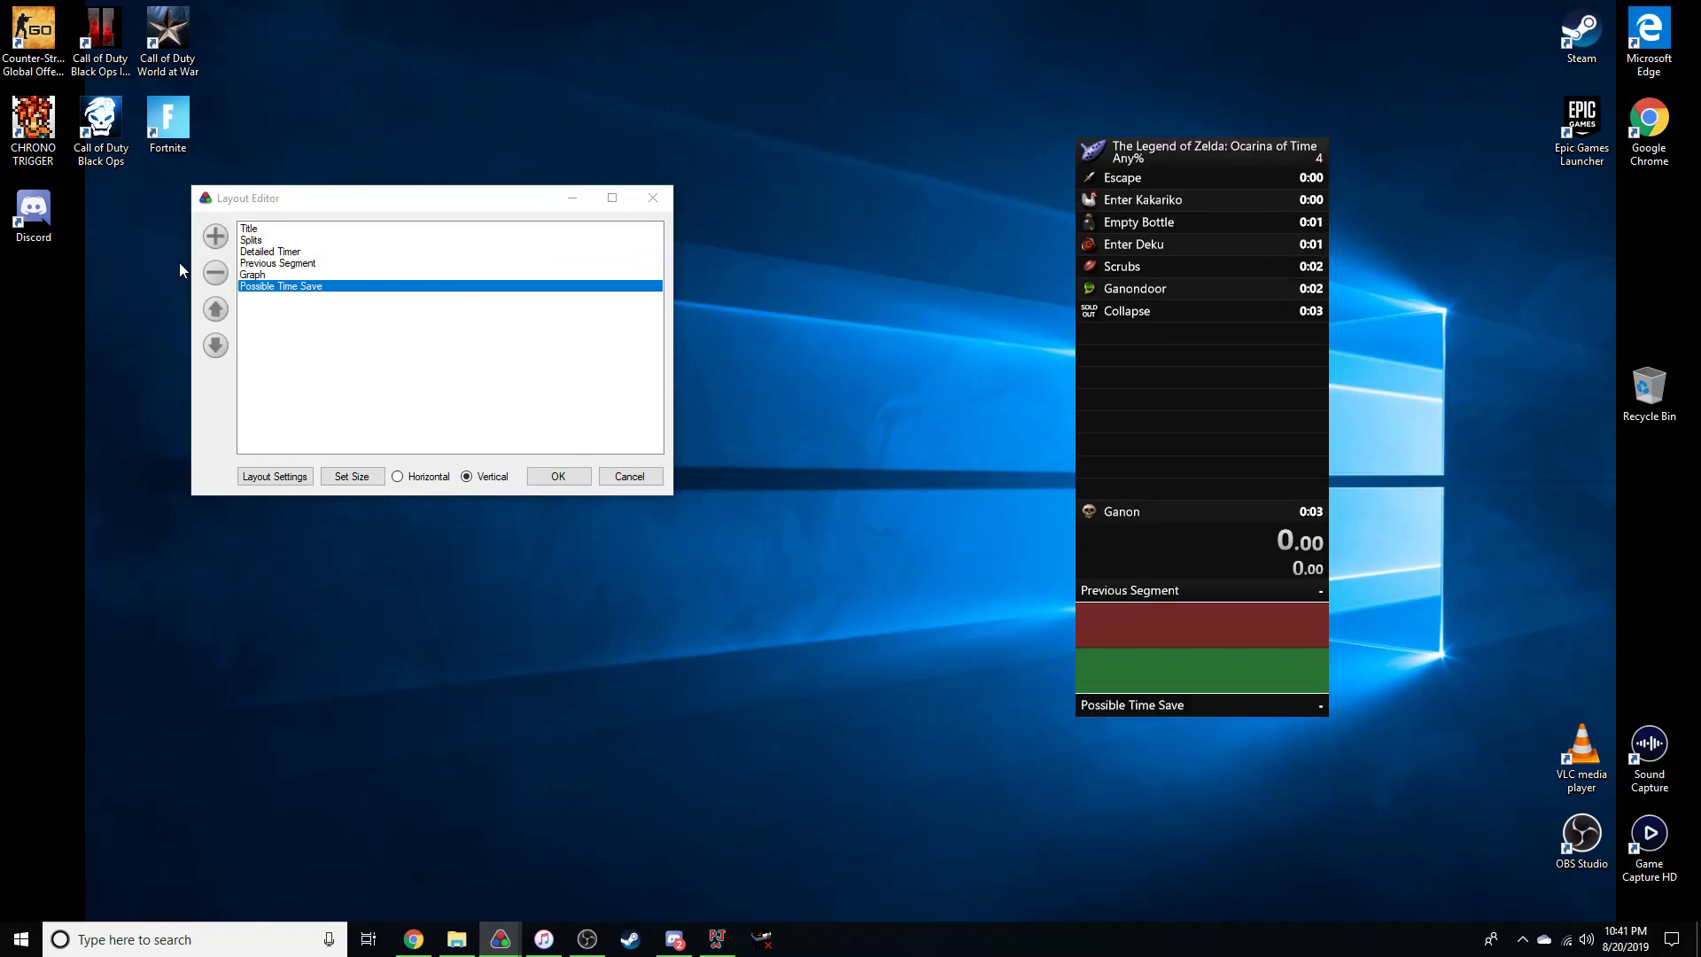
pyautogui.click(214, 237)
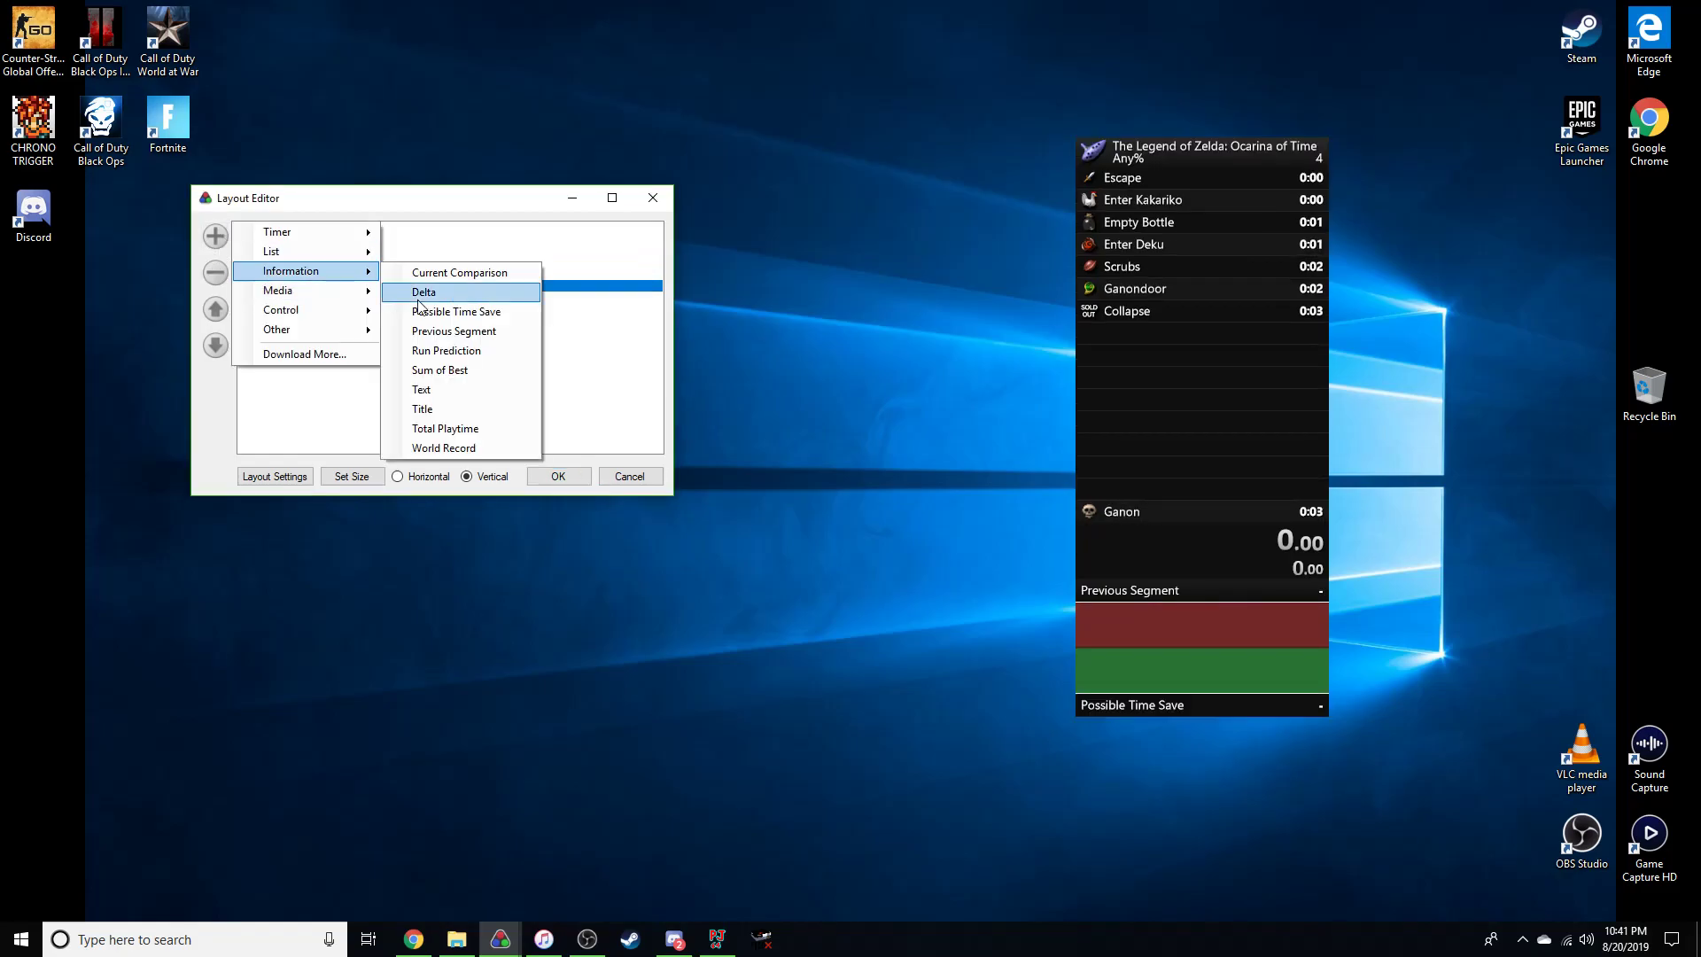
pyautogui.click(448, 351)
# Add the Sum of Best and Current Comparison information components at the end of the layout.
pyautogui.click(204, 240)
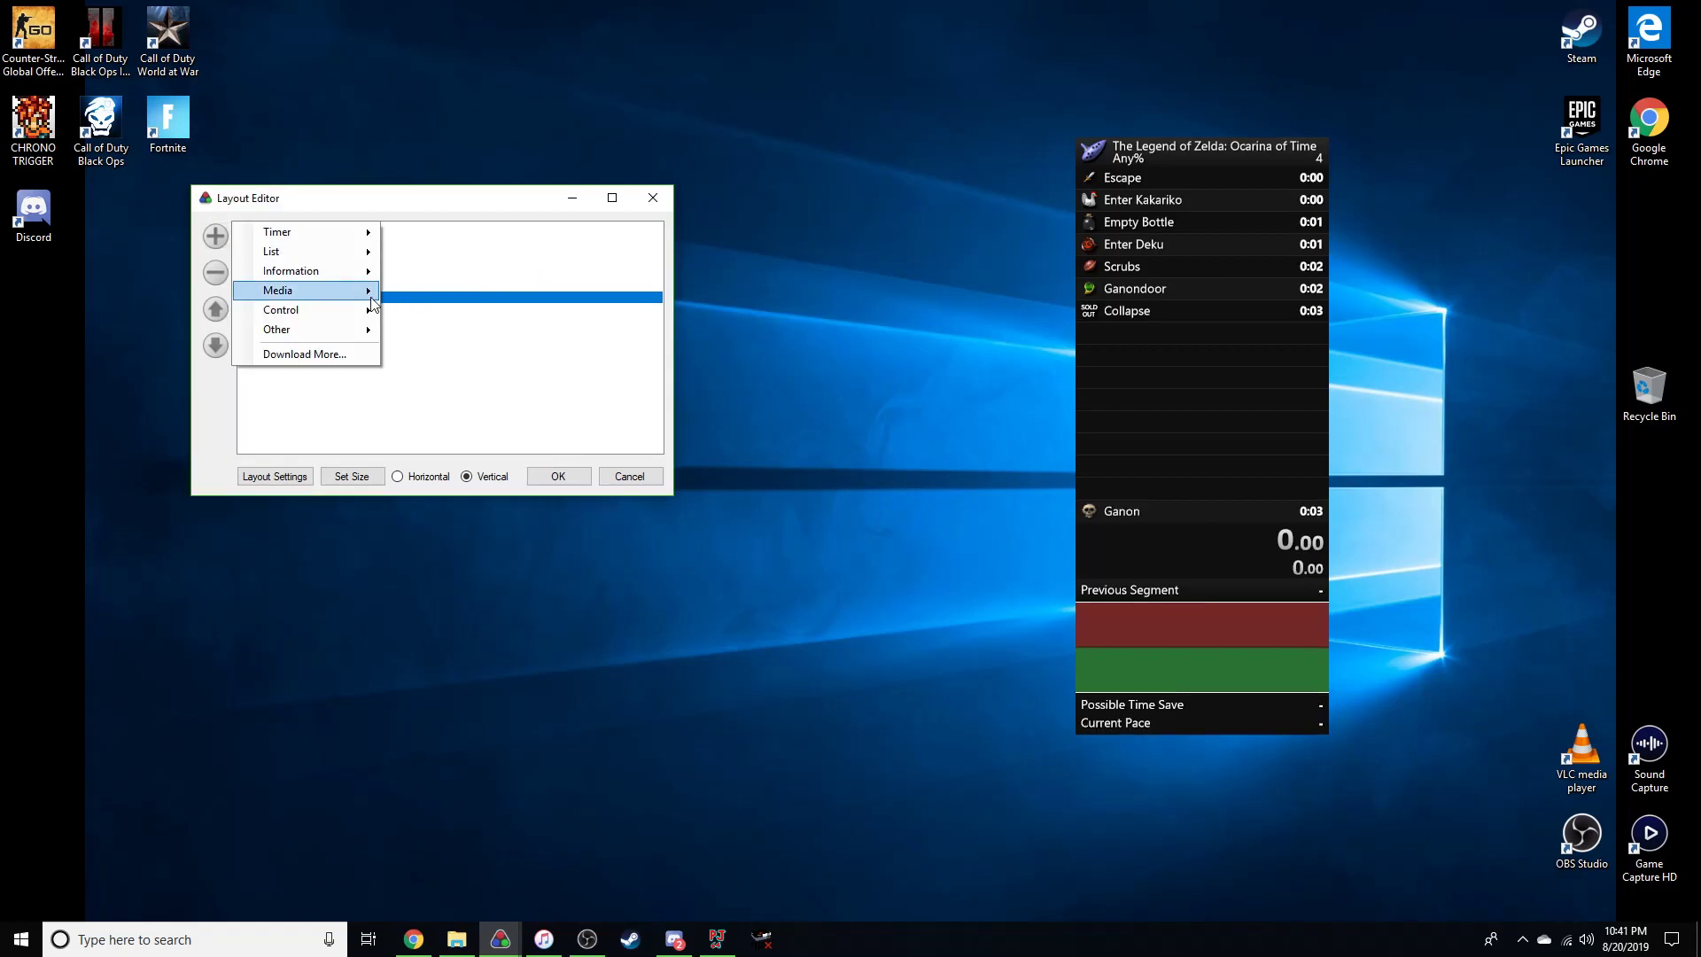
pyautogui.moveTo(362, 276)
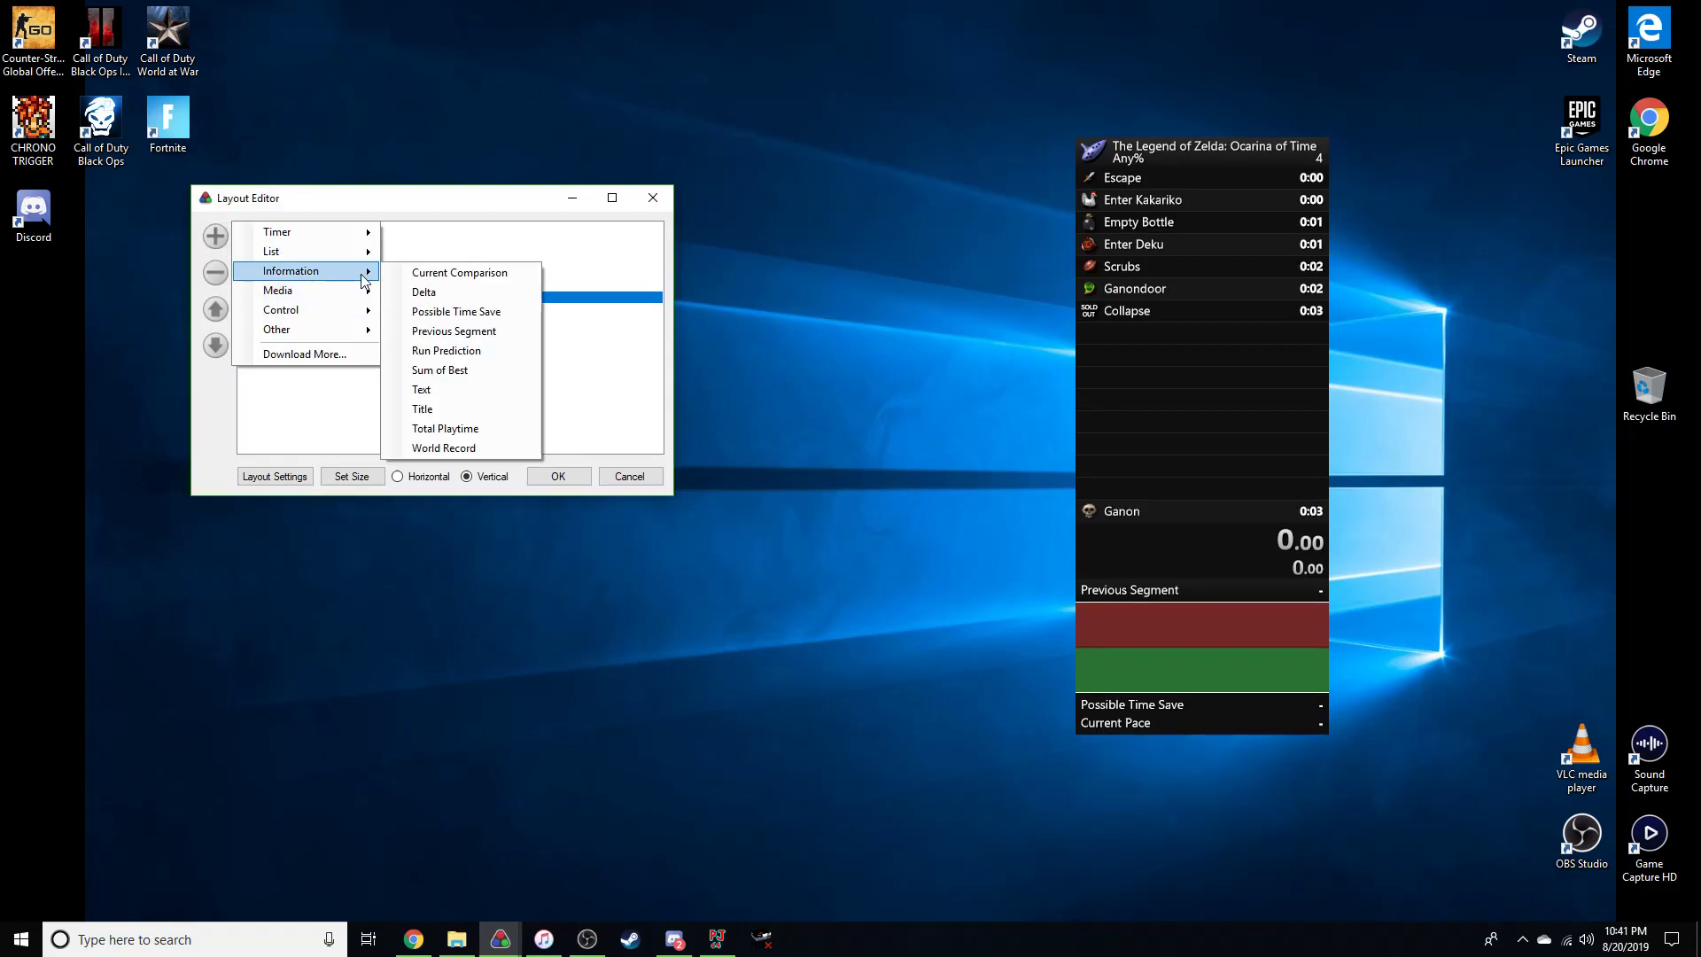
pyautogui.click(475, 370)
pyautogui.click(215, 236)
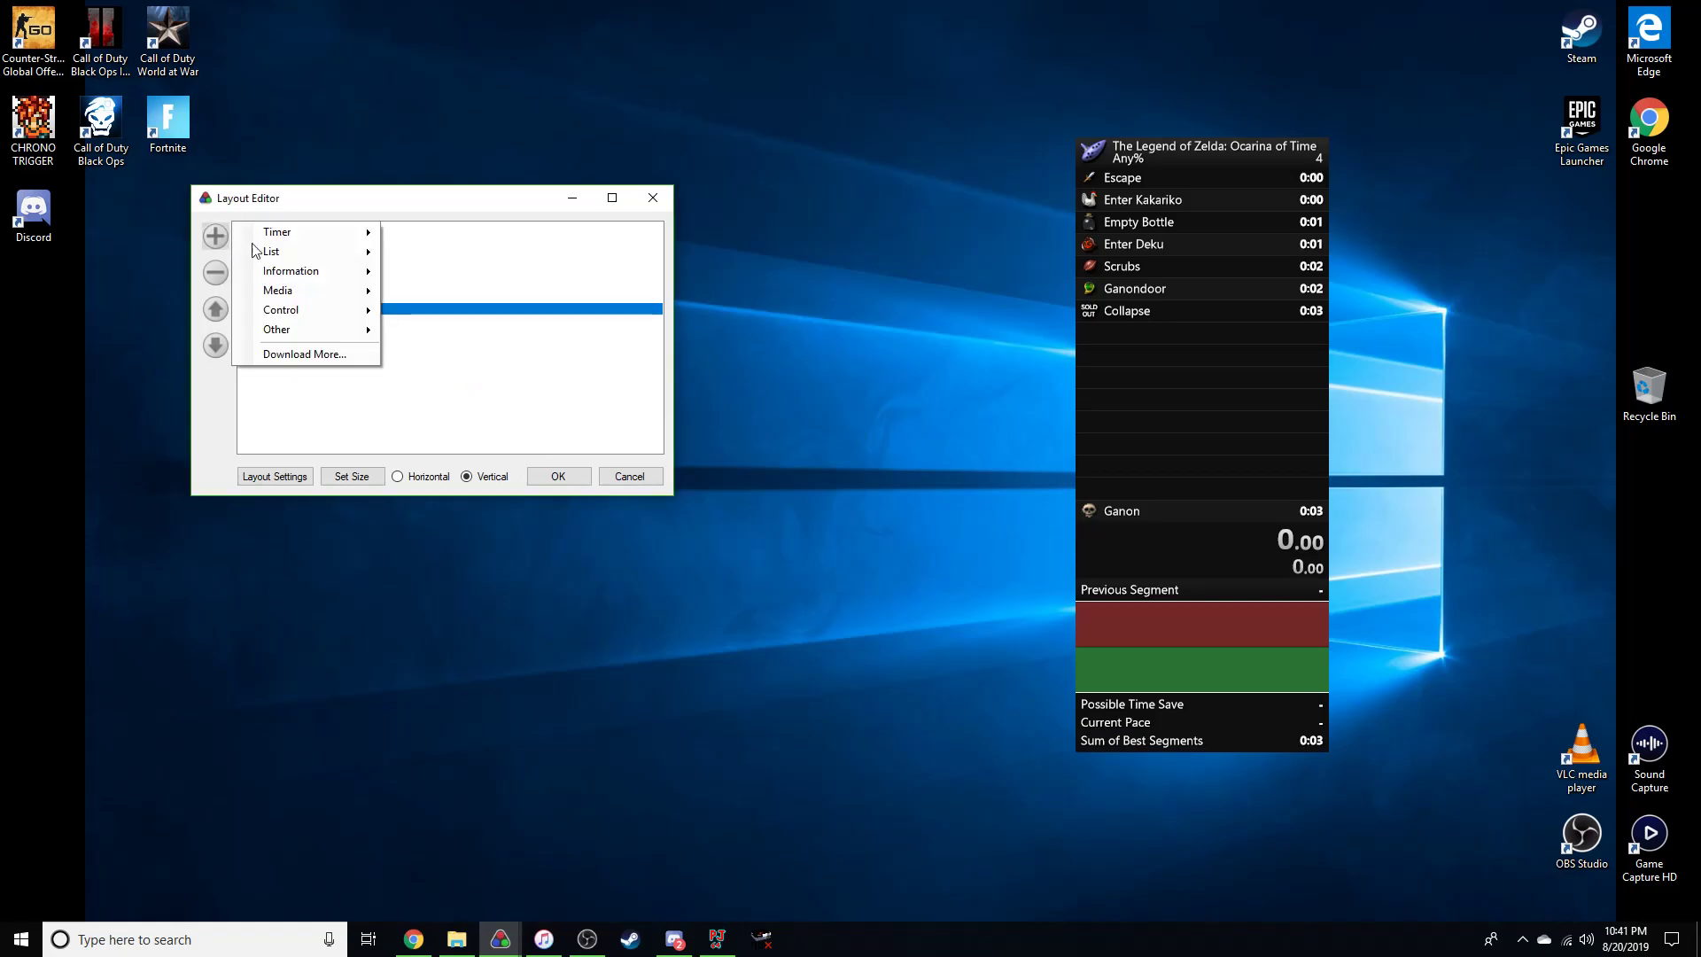
pyautogui.moveTo(333, 272)
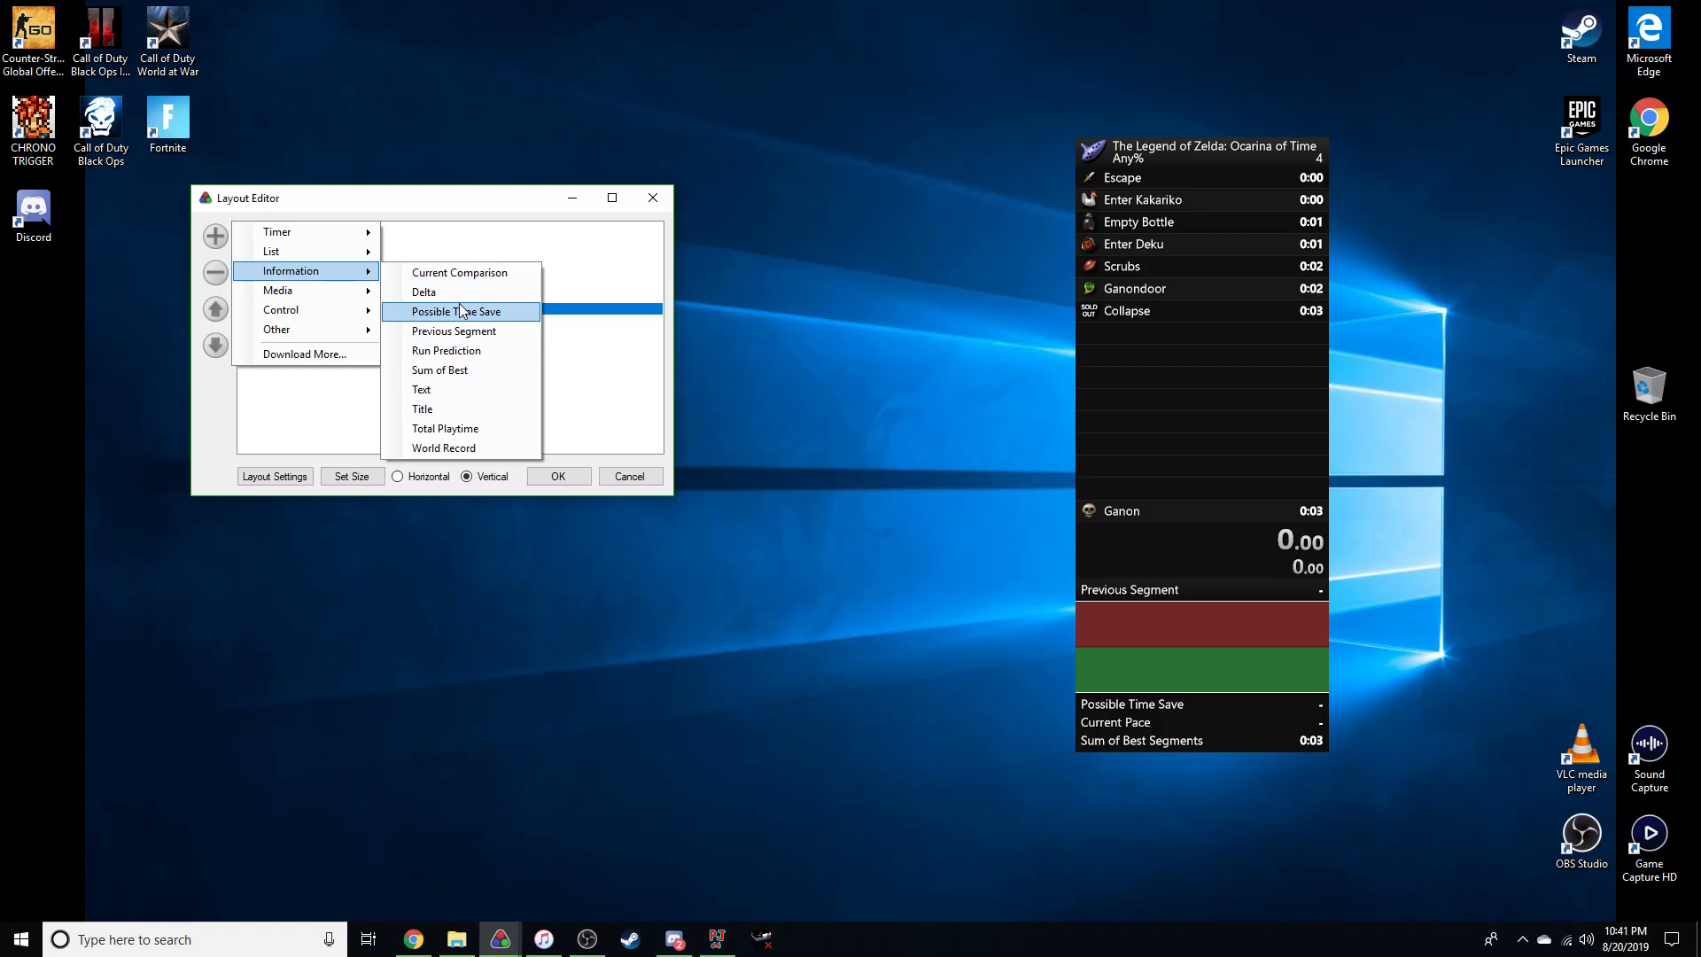
pyautogui.click(454, 273)
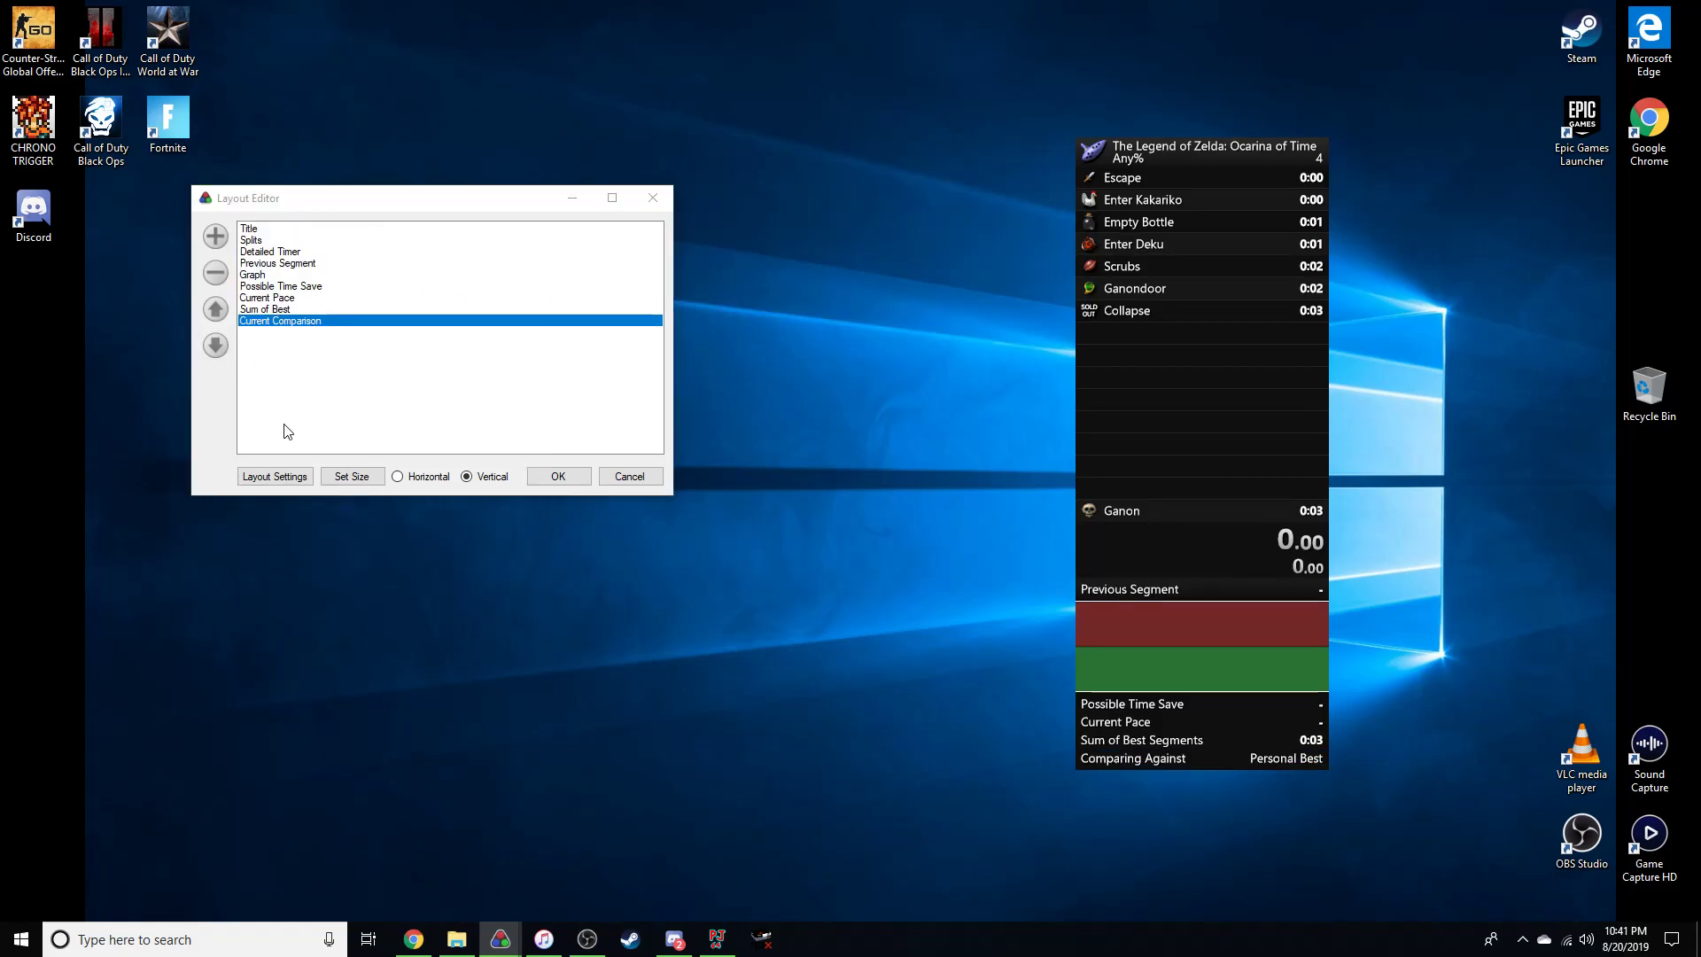
# Open the layout settings and place their window beside the timer preview.
pyautogui.click(591, 932)
pyautogui.click(591, 932)
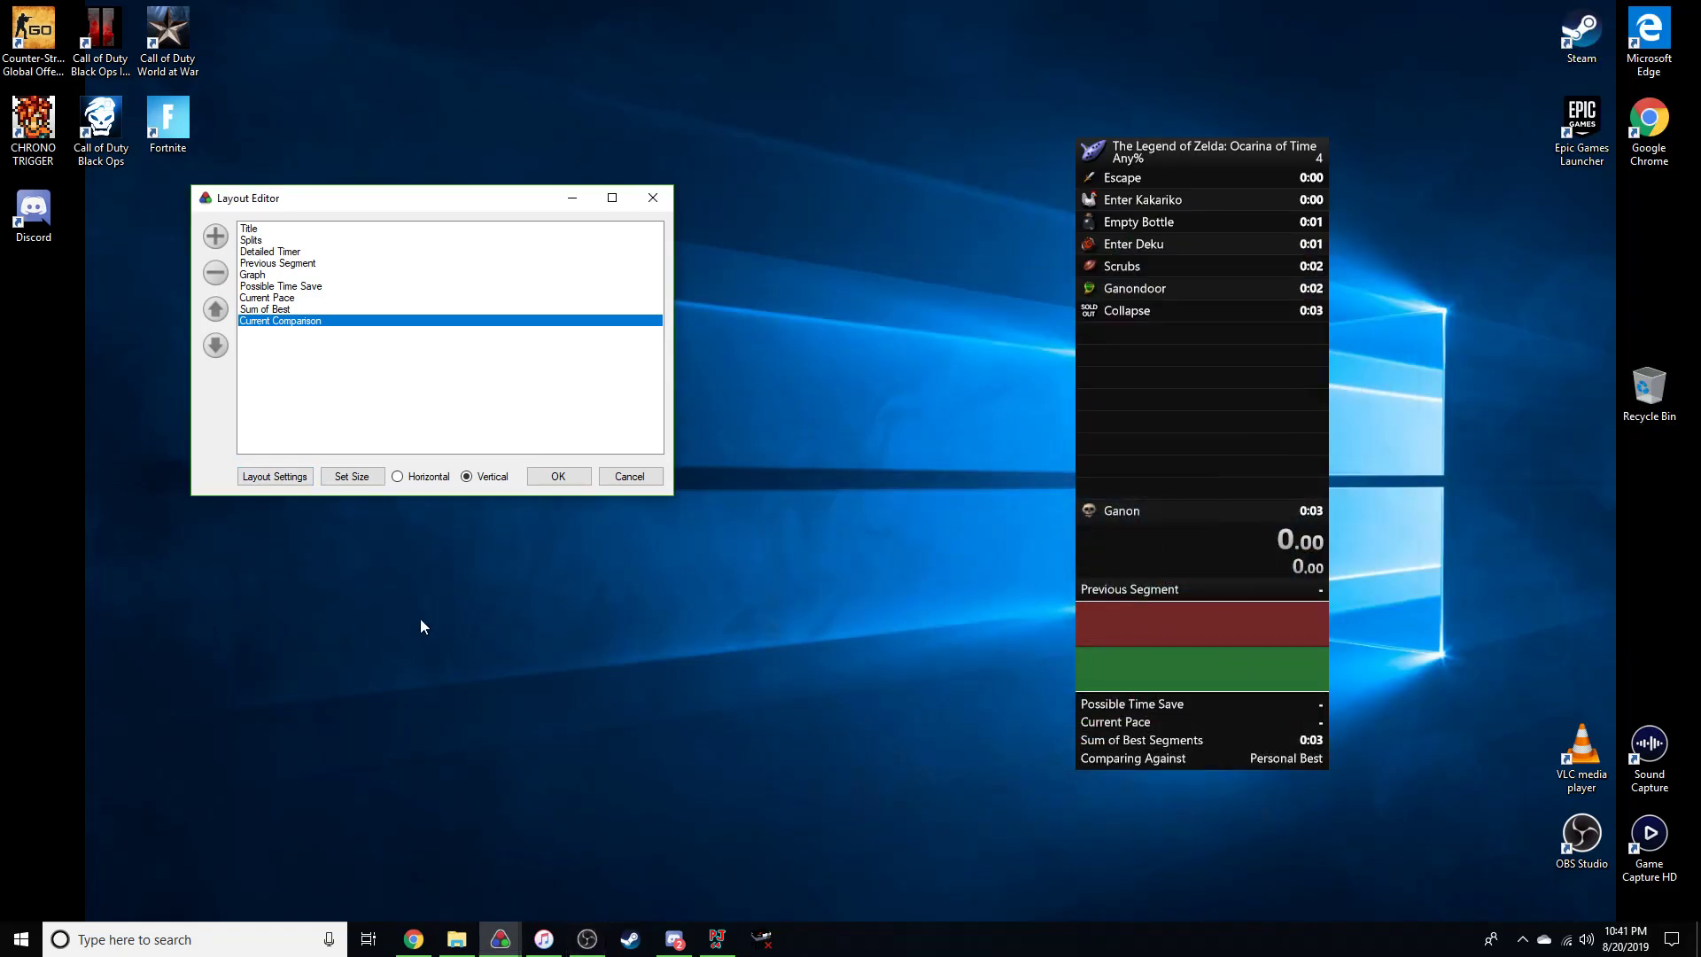
pyautogui.click(261, 479)
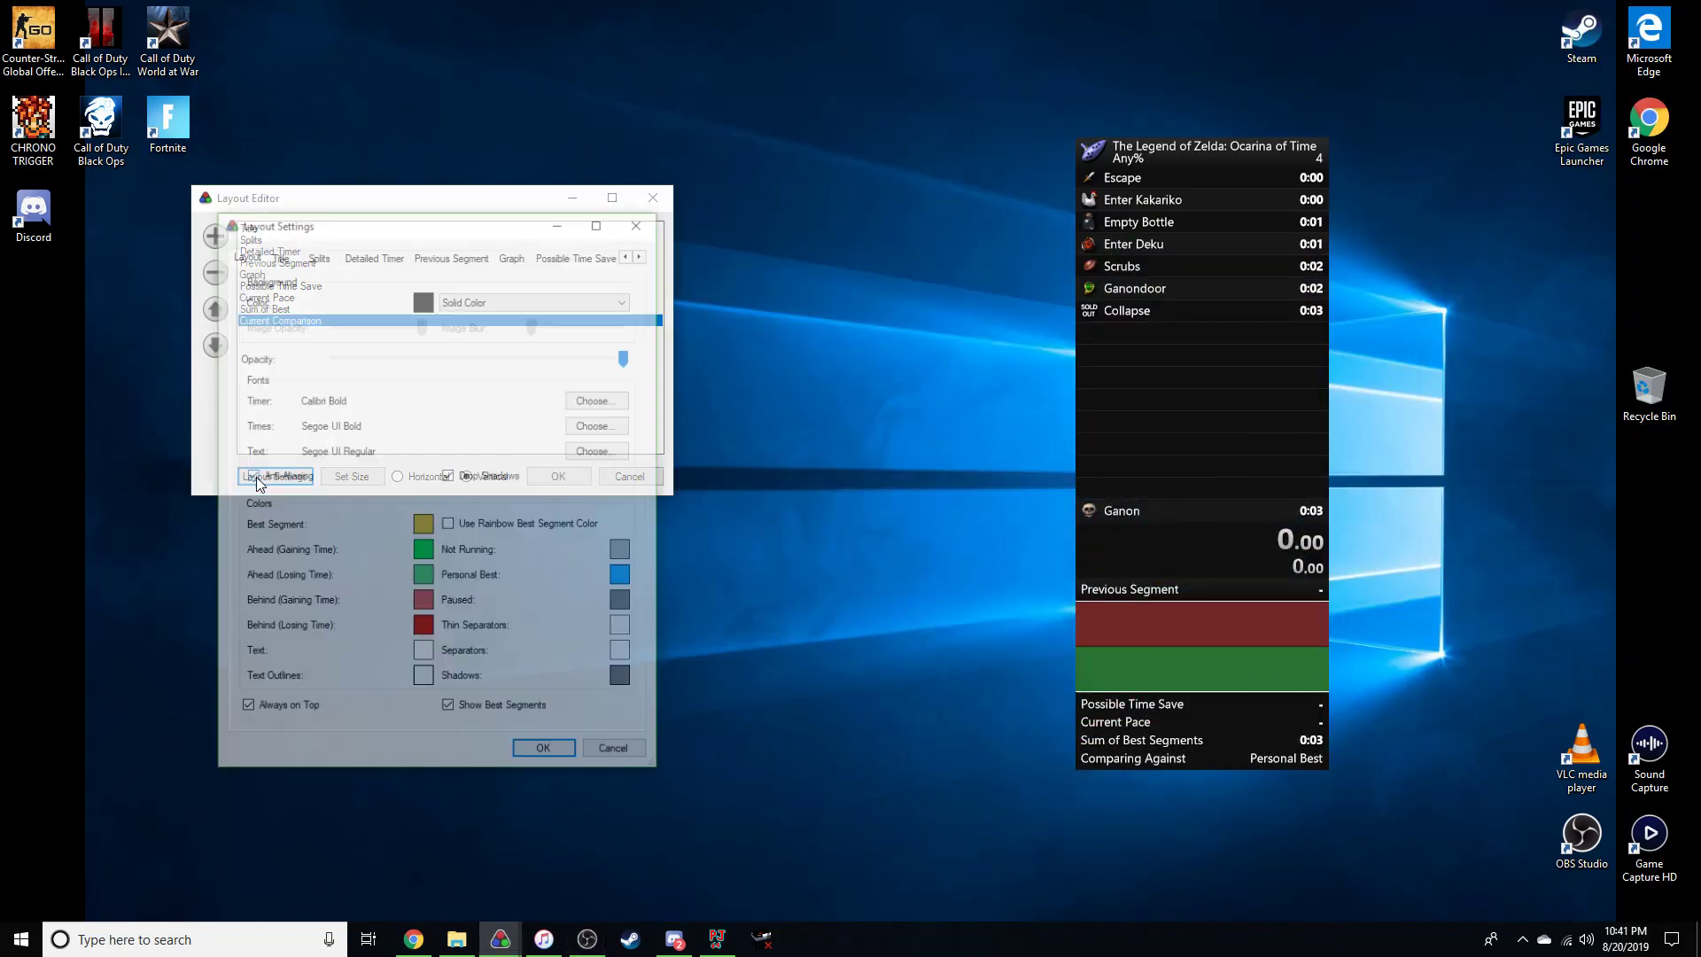
pyautogui.moveTo(320, 220); pyautogui.dragTo(667, 144)
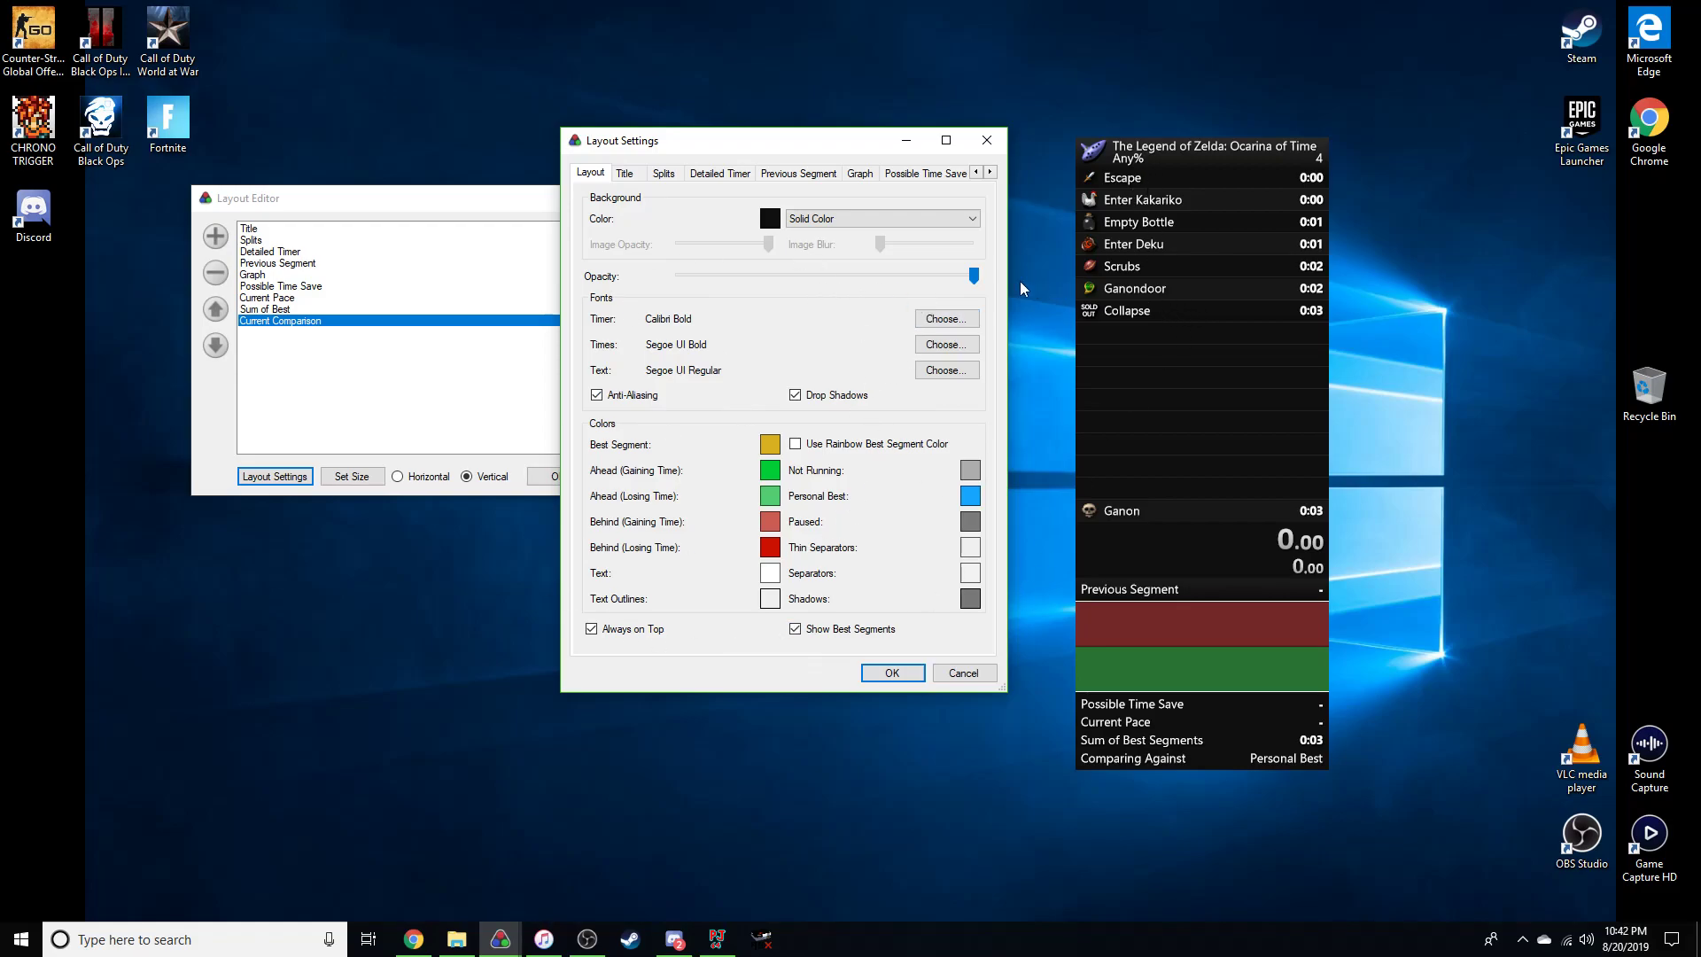
# Try pure black (000000) as the layout's solid background color and discard the color choice.
pyautogui.click(770, 218)
pyautogui.moveTo(758, 317)
pyautogui.mouseDown()
pyautogui.moveTo(855, 298)
pyautogui.moveTo(774, 418)
pyautogui.moveTo(759, 403)
pyautogui.moveTo(768, 469)
pyautogui.moveTo(645, 424)
pyautogui.moveTo(715, 393)
pyautogui.moveTo(763, 421)
pyautogui.moveTo(761, 400)
pyautogui.moveTo(824, 335)
pyautogui.moveTo(825, 440)
pyautogui.moveTo(875, 478)
pyautogui.moveTo(824, 335)
pyautogui.moveTo(842, 452)
pyautogui.moveTo(817, 393)
pyautogui.moveTo(812, 287)
pyautogui.moveTo(826, 468)
pyautogui.moveTo(809, 679)
pyautogui.mouseUp()
pyautogui.click(824, 408)
pyautogui.moveTo(744, 508); pyautogui.dragTo(882, 692)
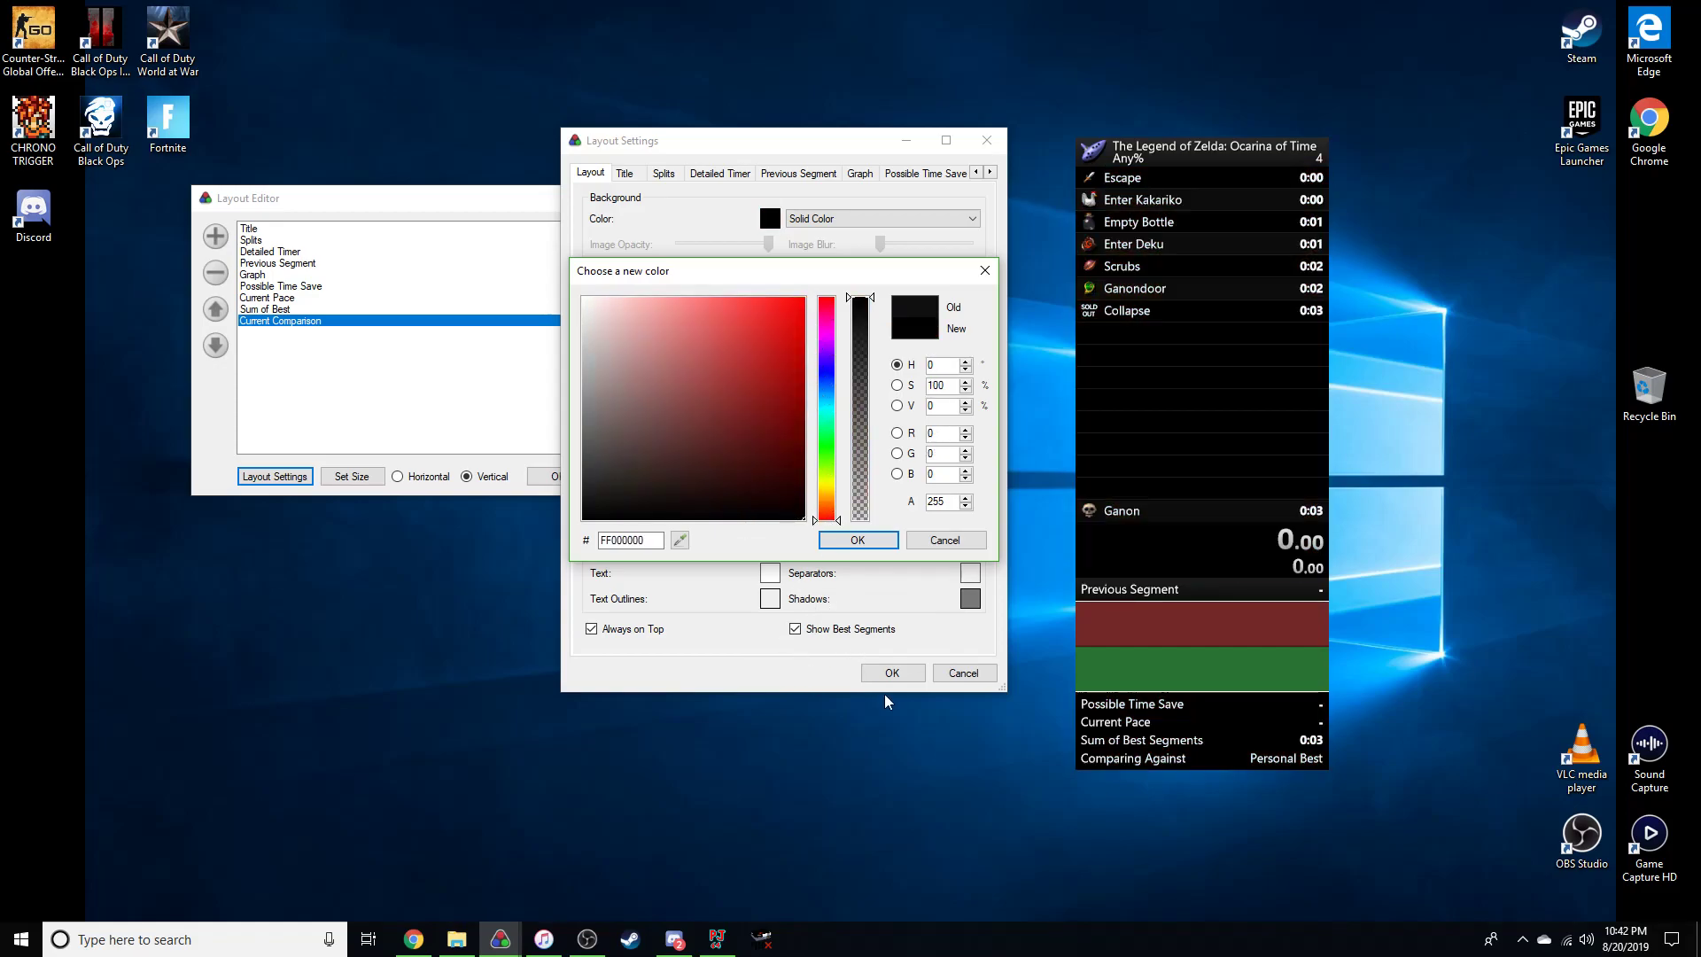
pyautogui.click(918, 544)
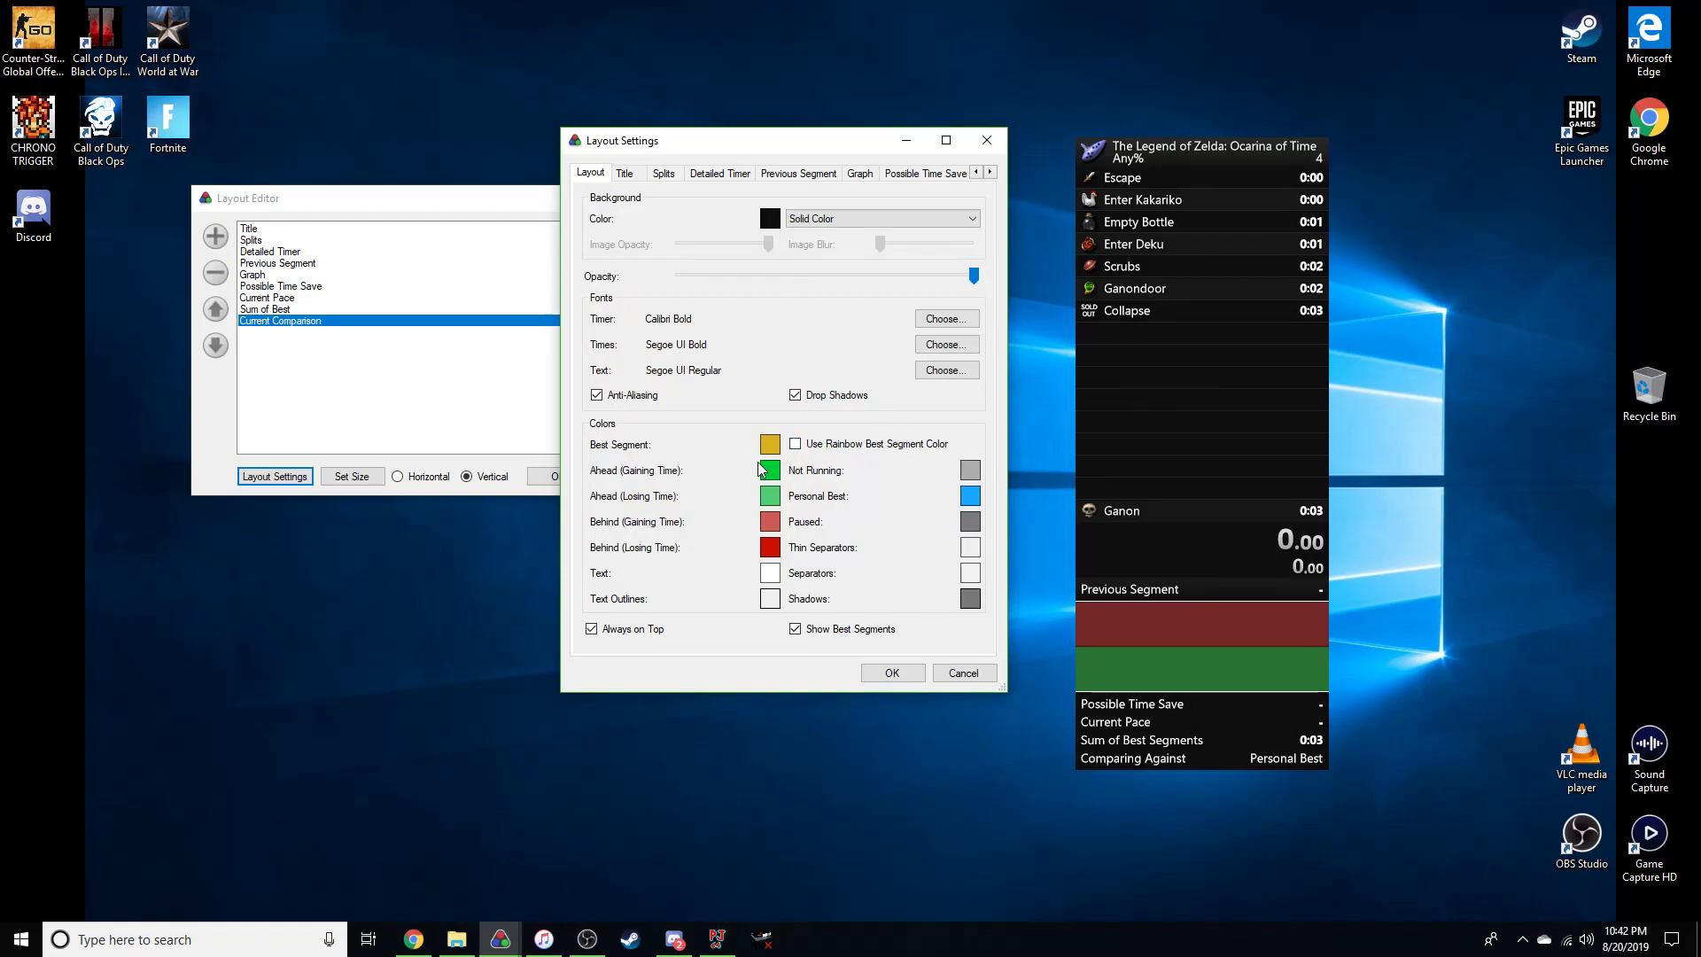
# Change the layout background to a vertical gradient with pure red (FF0000) as its second color.
pyautogui.click(852, 220)
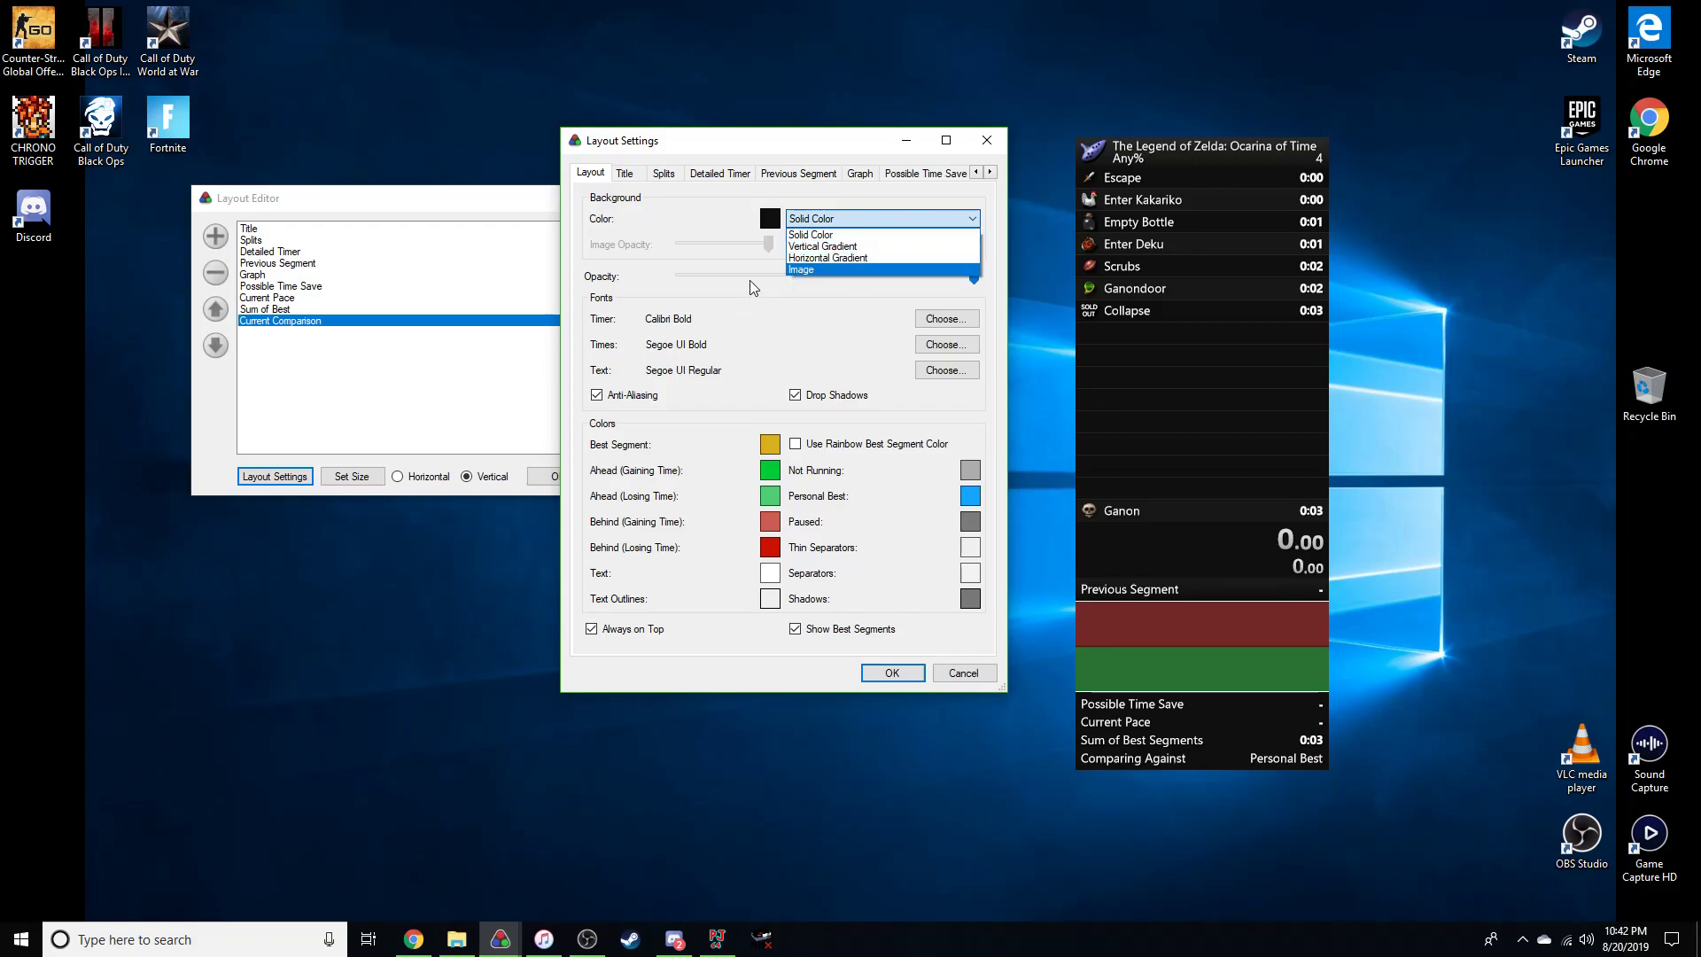
pyautogui.click(797, 245)
pyautogui.click(771, 220)
pyautogui.moveTo(798, 303); pyautogui.dragTo(807, 296)
pyautogui.moveTo(867, 413); pyautogui.dragTo(835, 227)
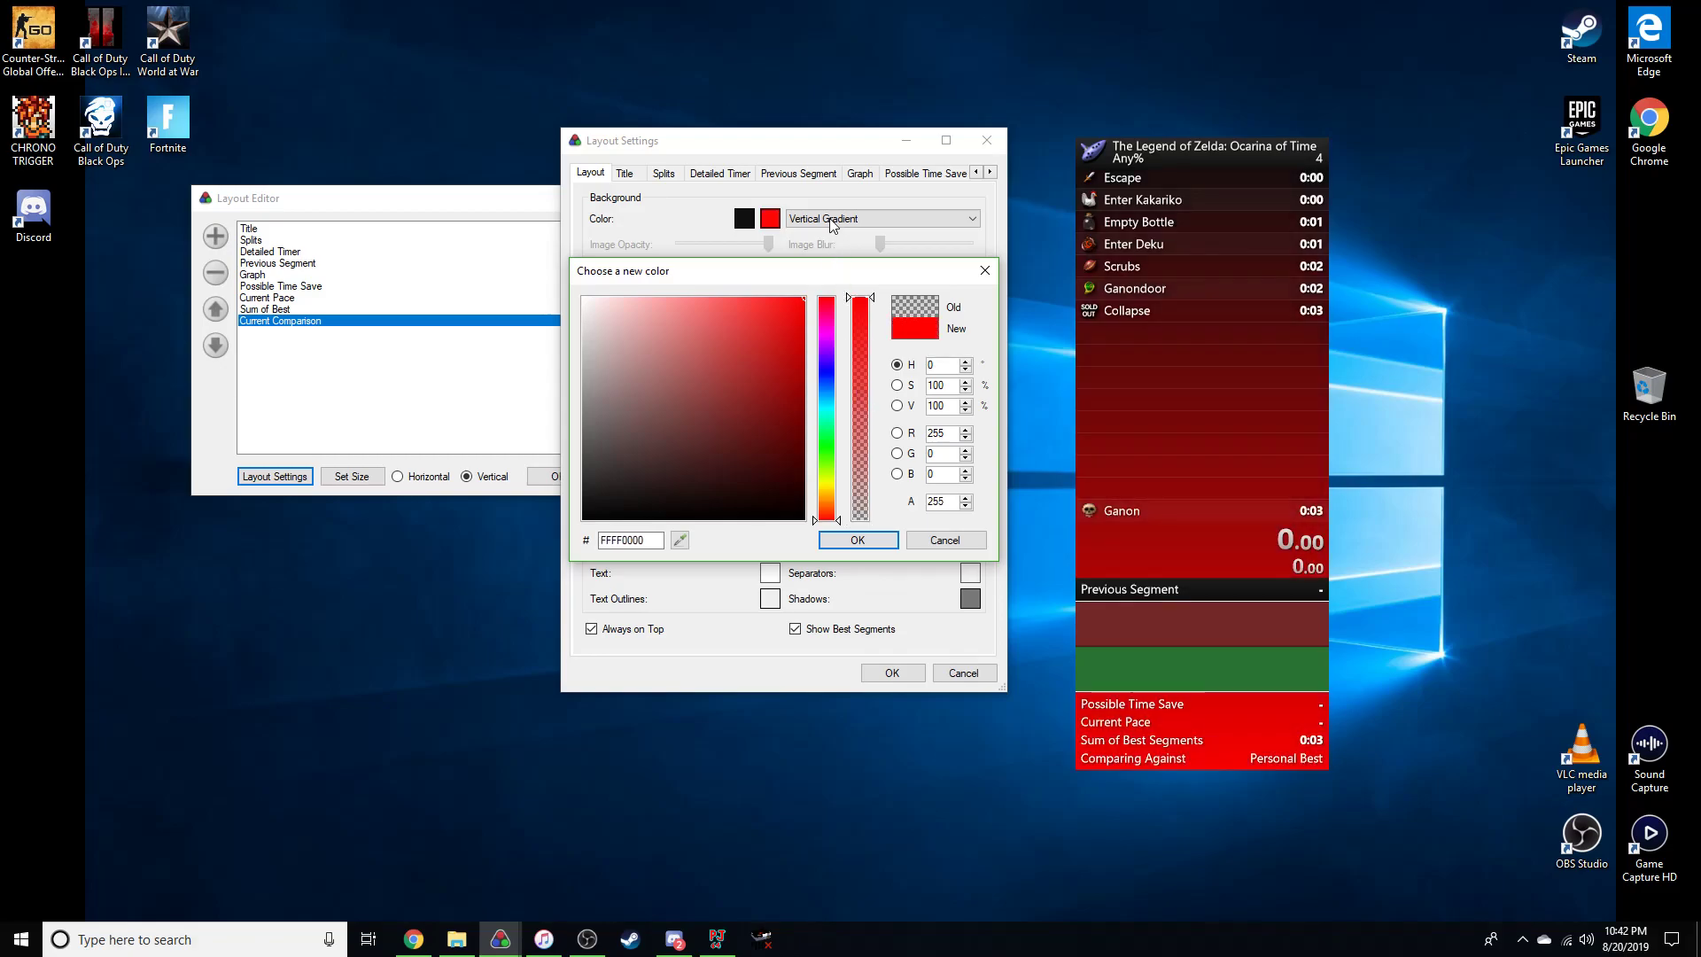
pyautogui.click(853, 538)
# Try blue (0037FF) as the first color of the vertical gradient and discard the color choice.
pyautogui.click(744, 218)
pyautogui.click(826, 379)
pyautogui.moveTo(779, 342); pyautogui.dragTo(837, 230)
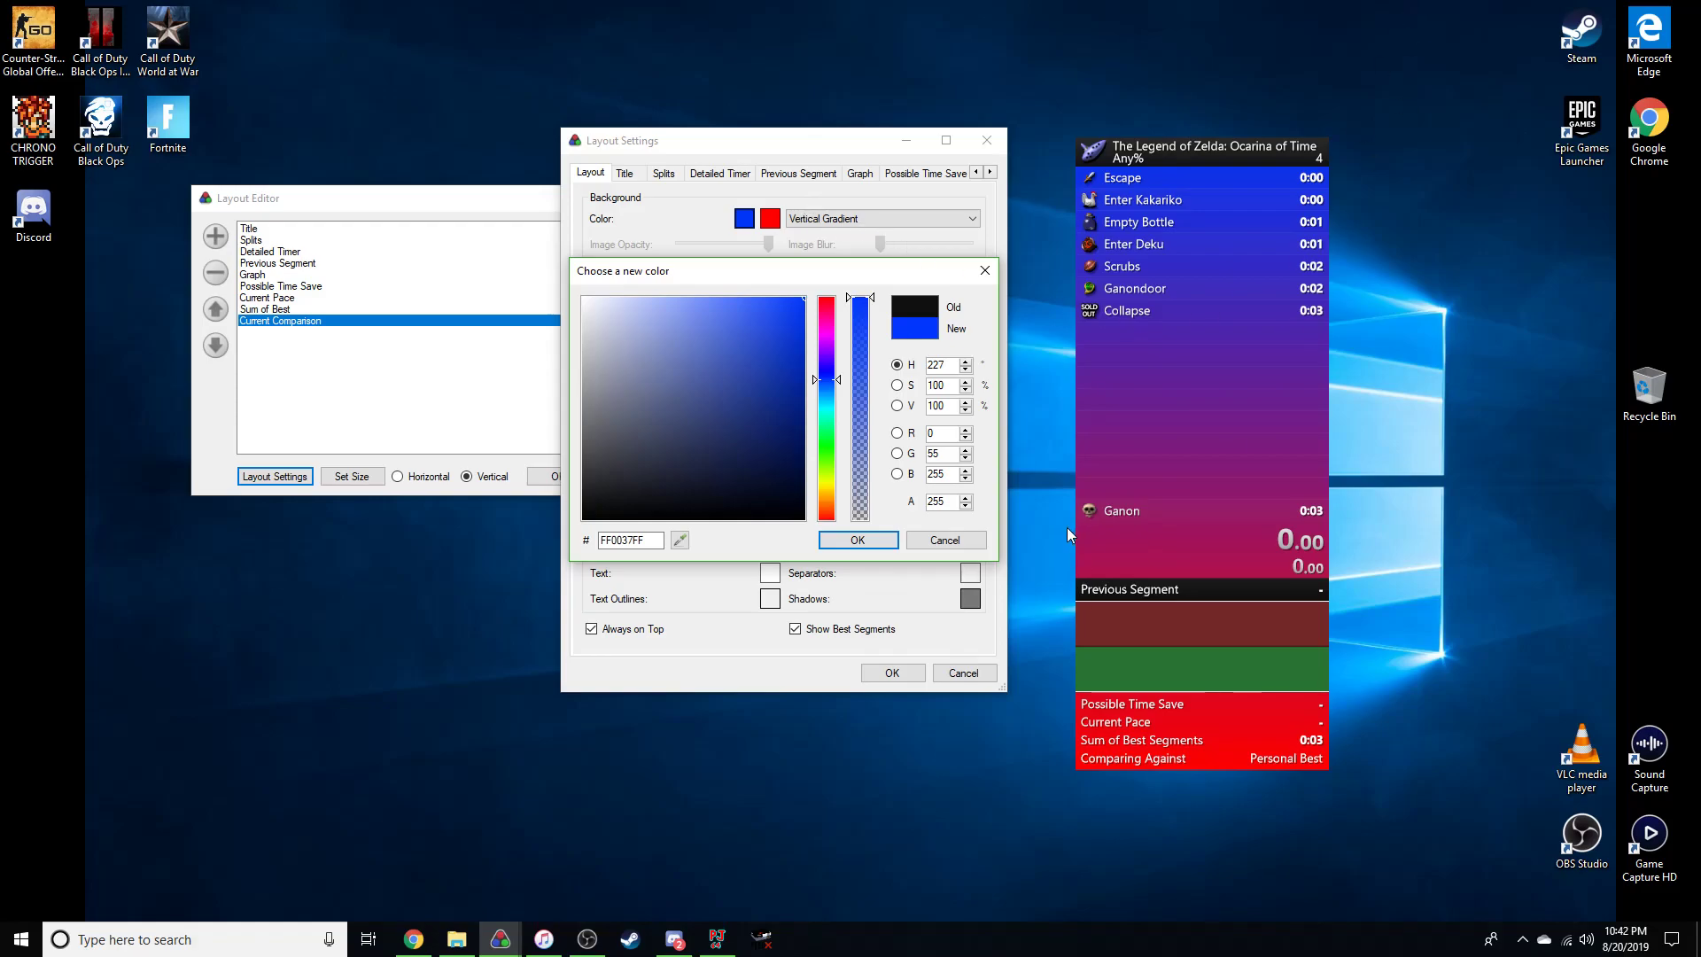
pyautogui.click(949, 540)
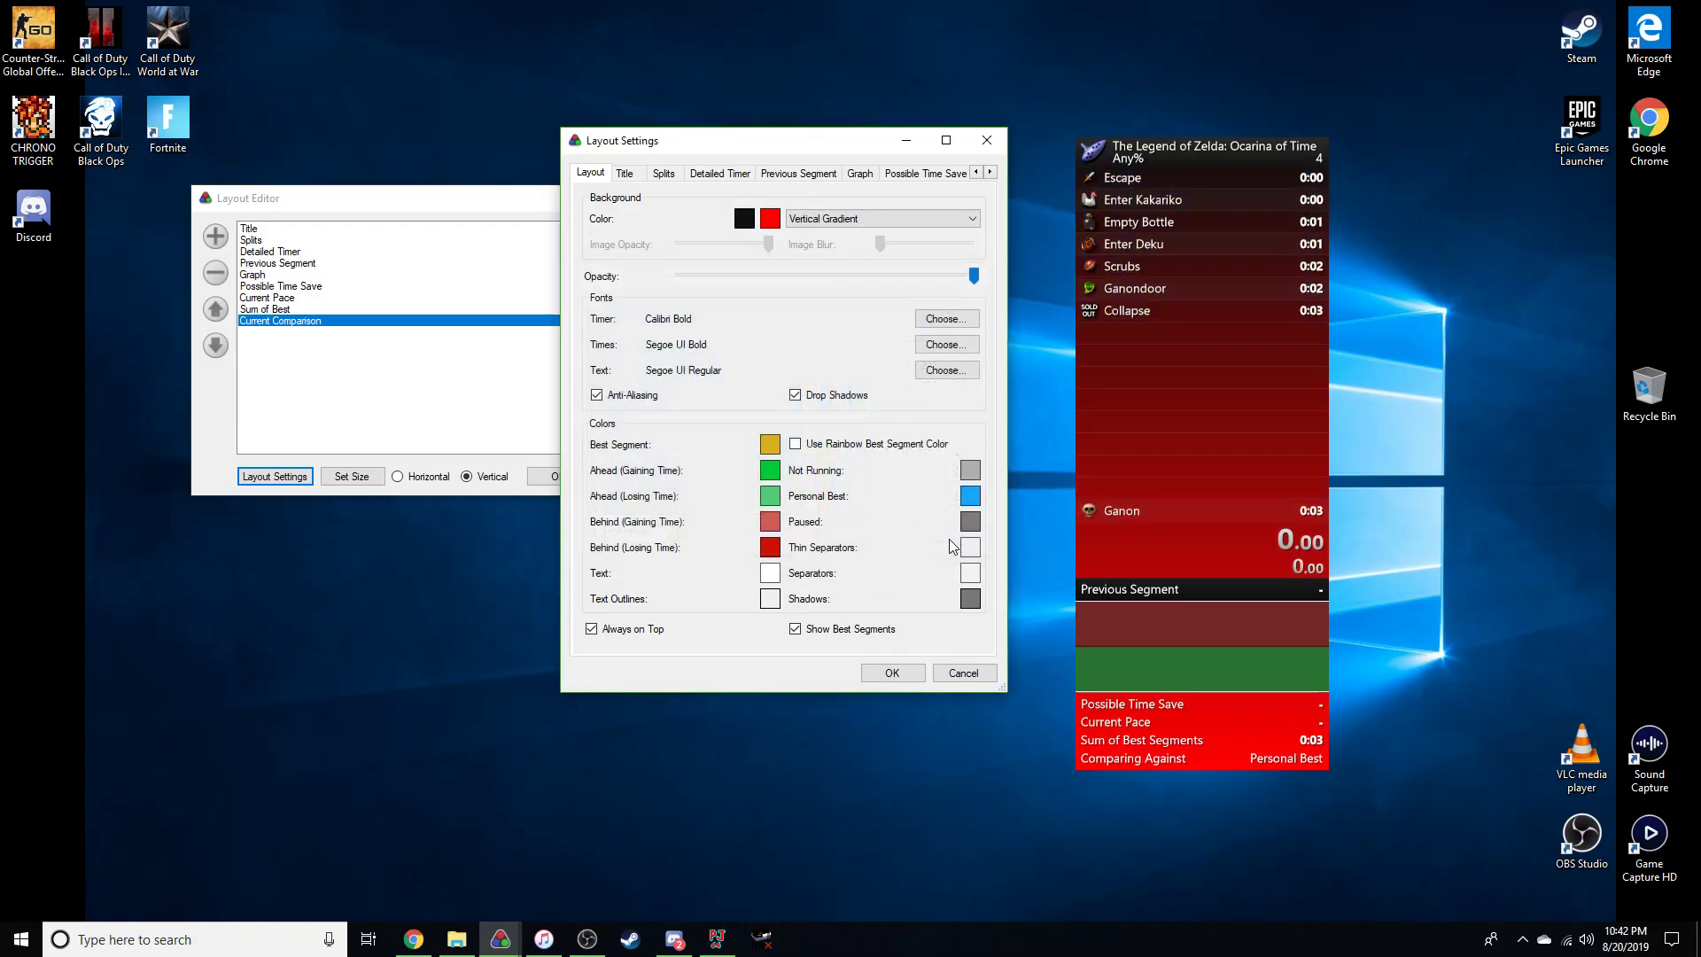
# Switch the layout background from the vertical to a horizontal gradient.
pyautogui.click(842, 219)
pyautogui.click(840, 237)
pyautogui.click(837, 218)
pyautogui.click(833, 258)
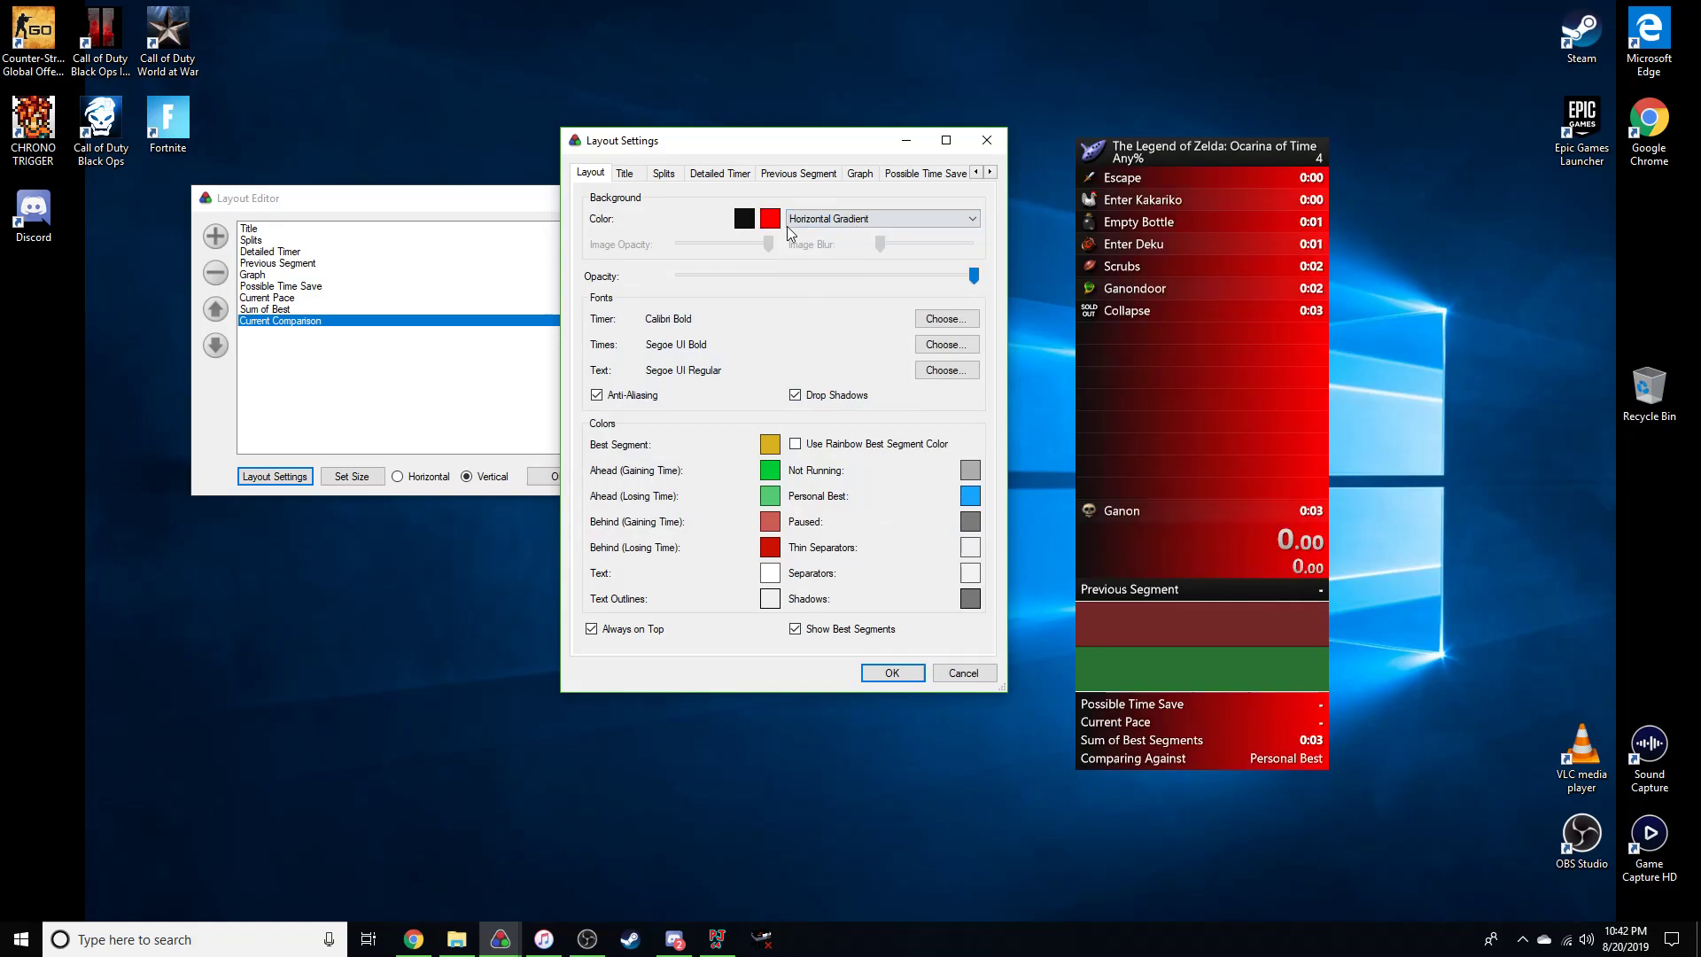
# Set the layout background to an image, using mar_by_m_ar_dddq274 from the Downloads folder.
pyautogui.click(824, 218)
pyautogui.click(823, 269)
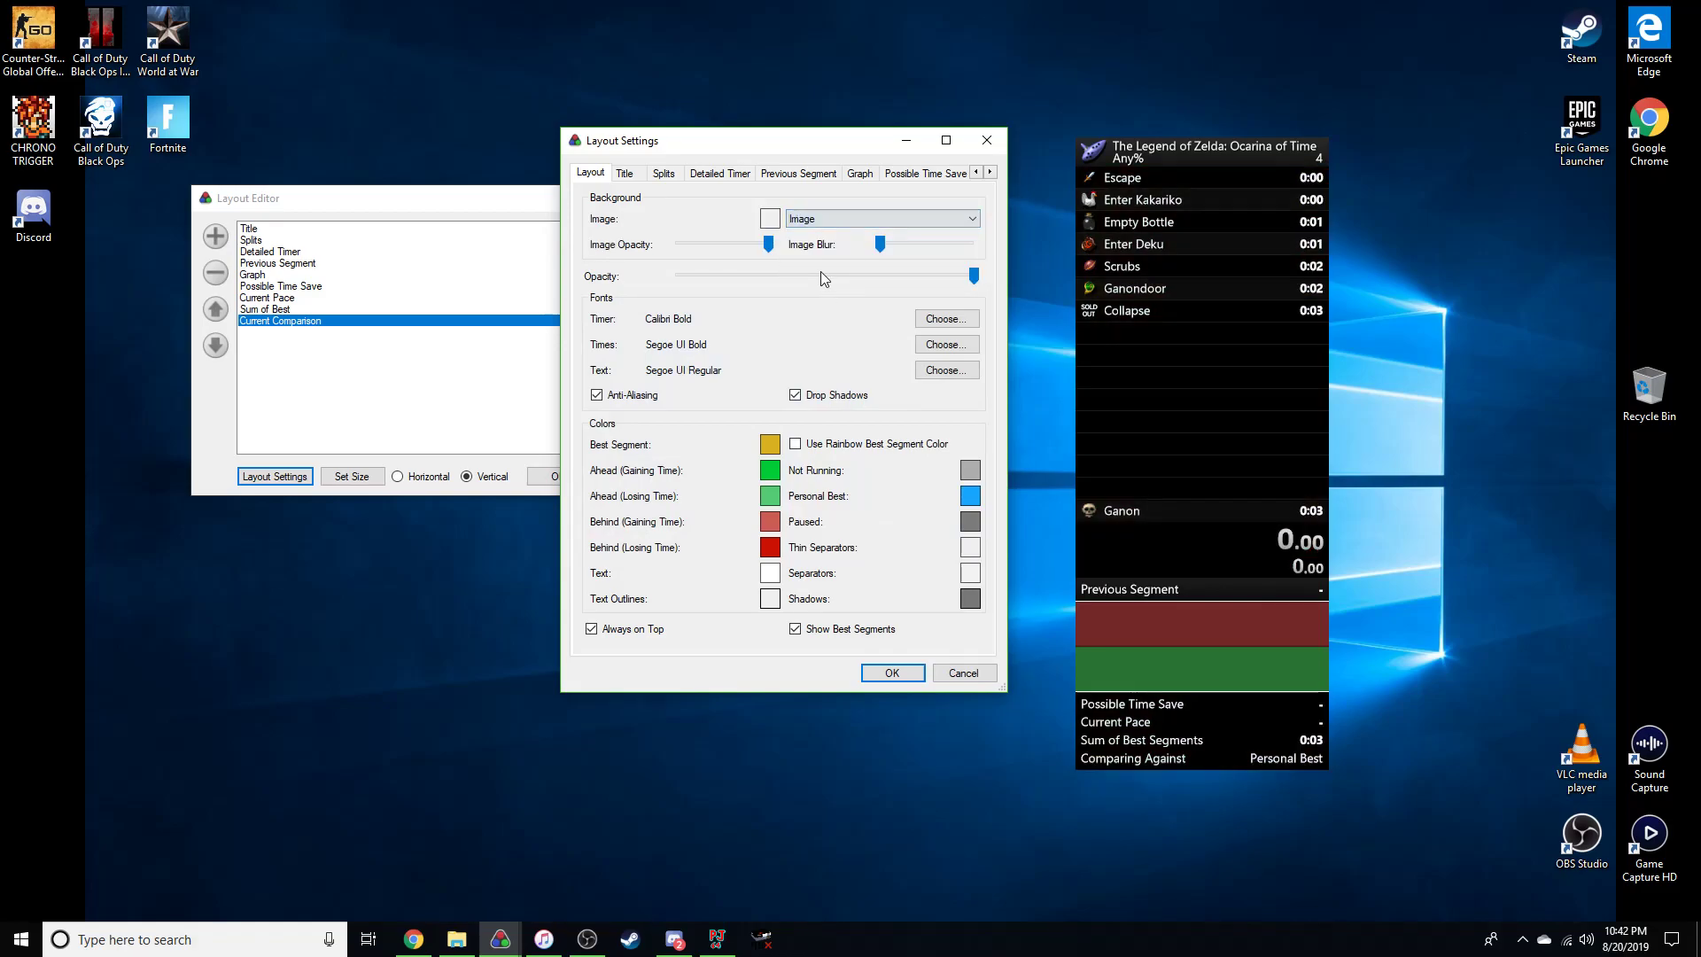
pyautogui.click(770, 218)
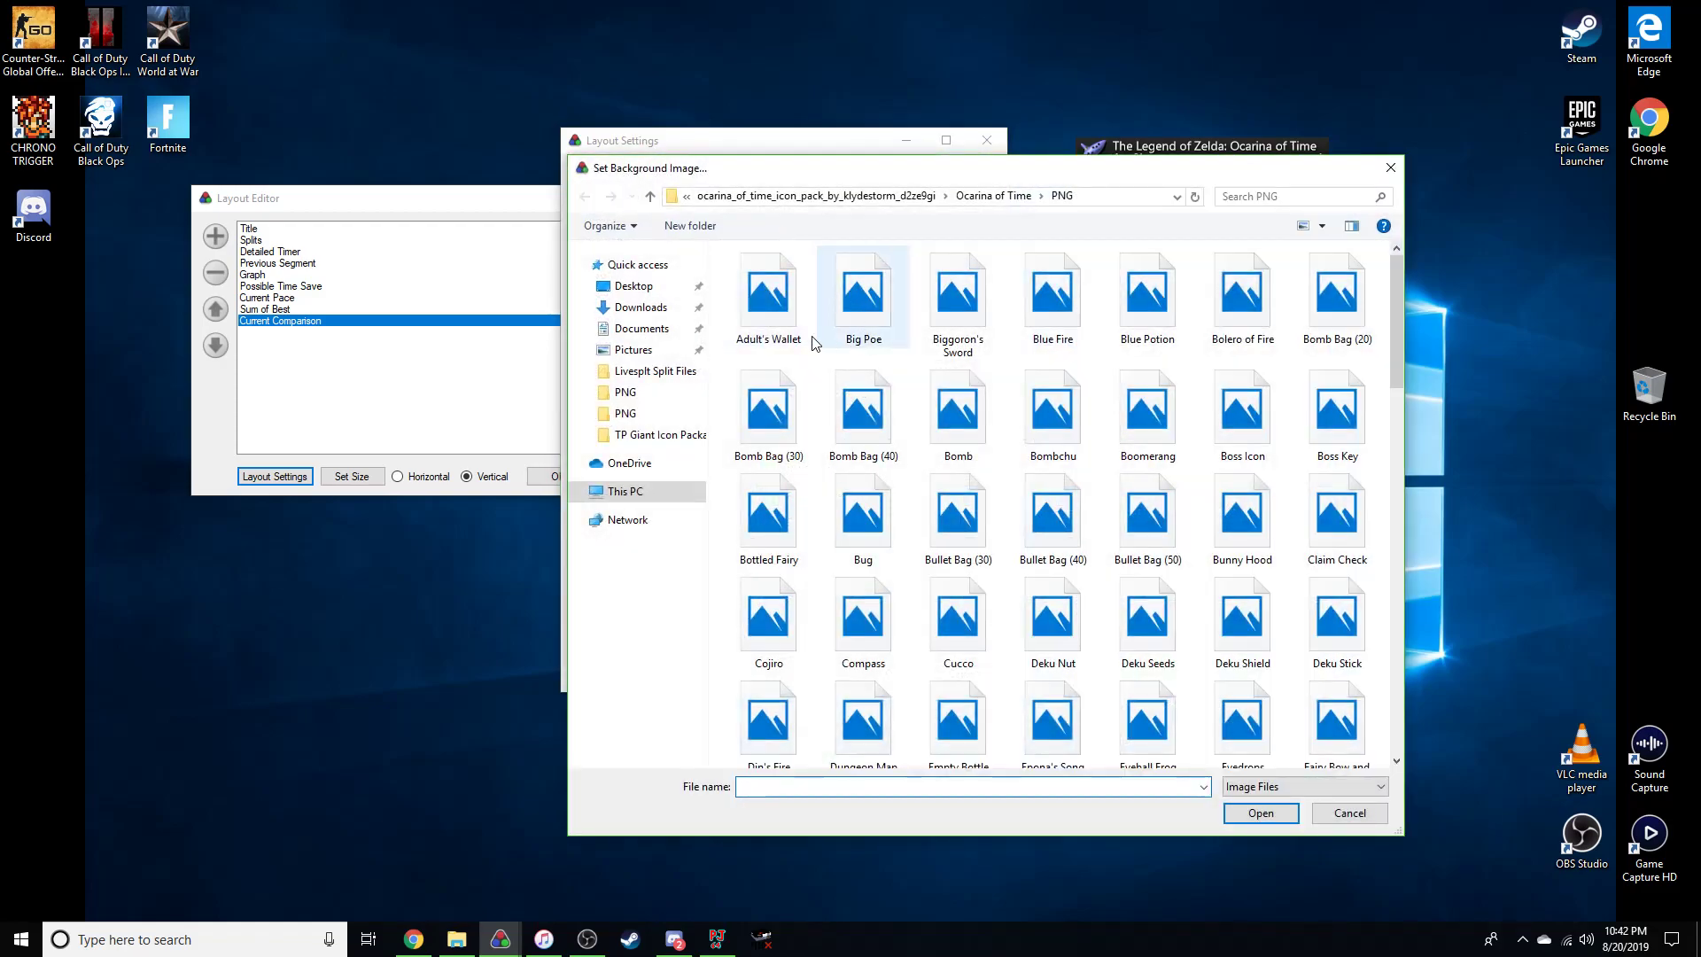
pyautogui.click(671, 311)
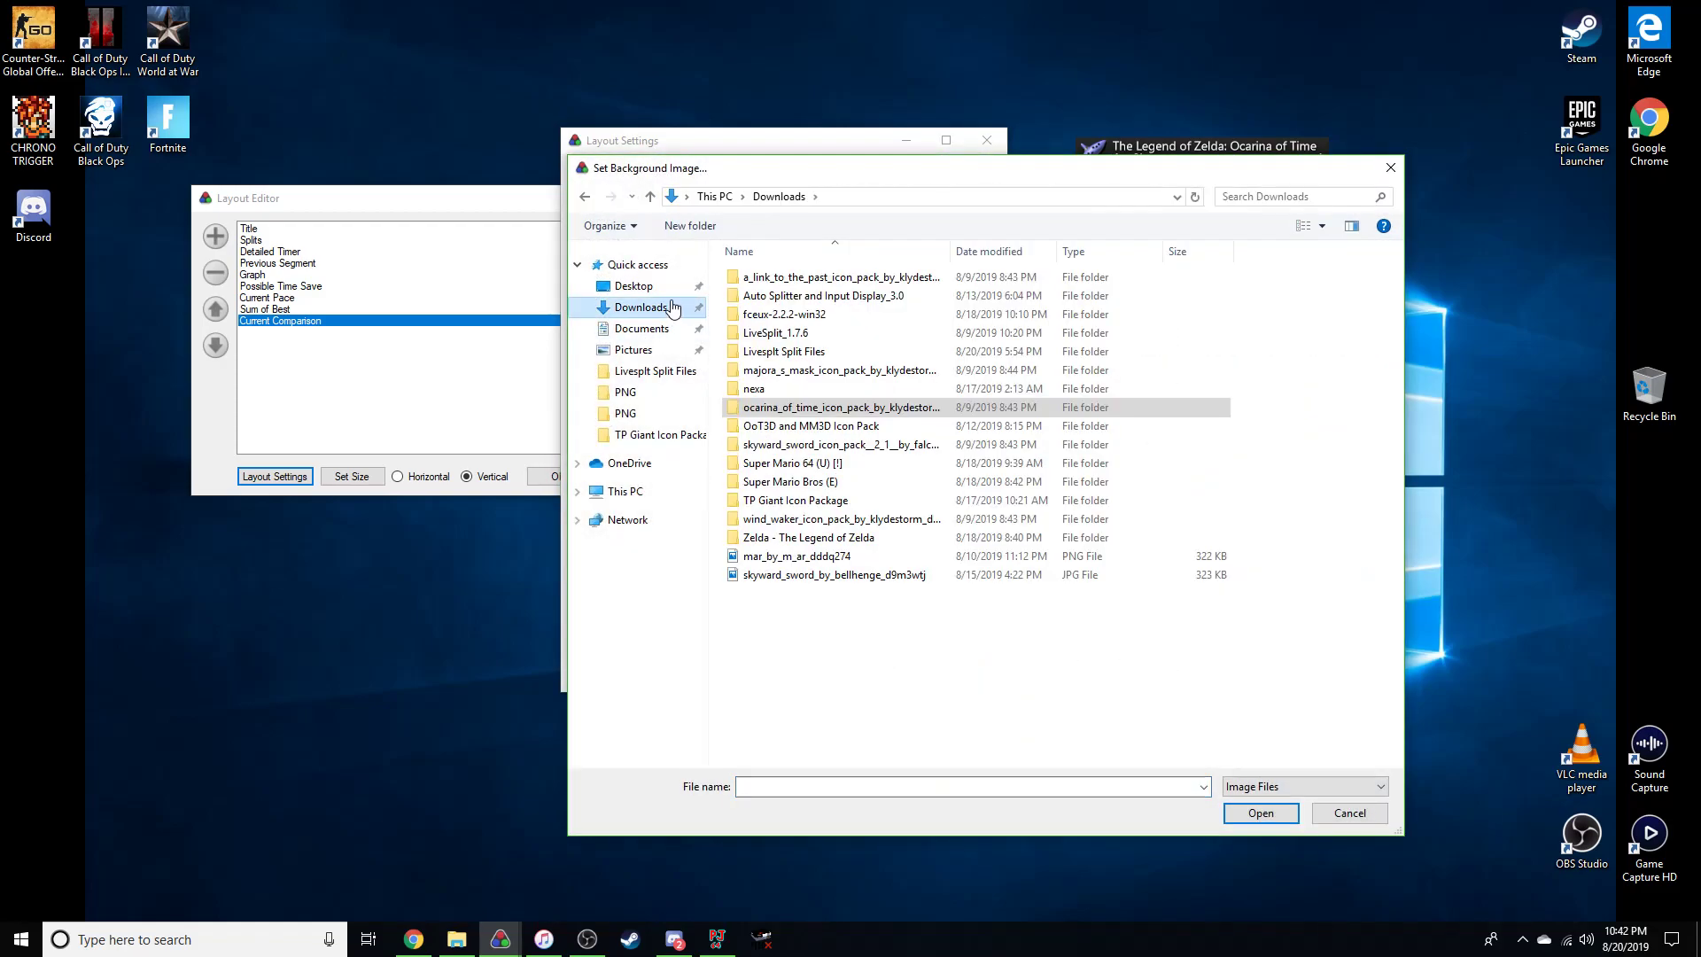
pyautogui.click(869, 558)
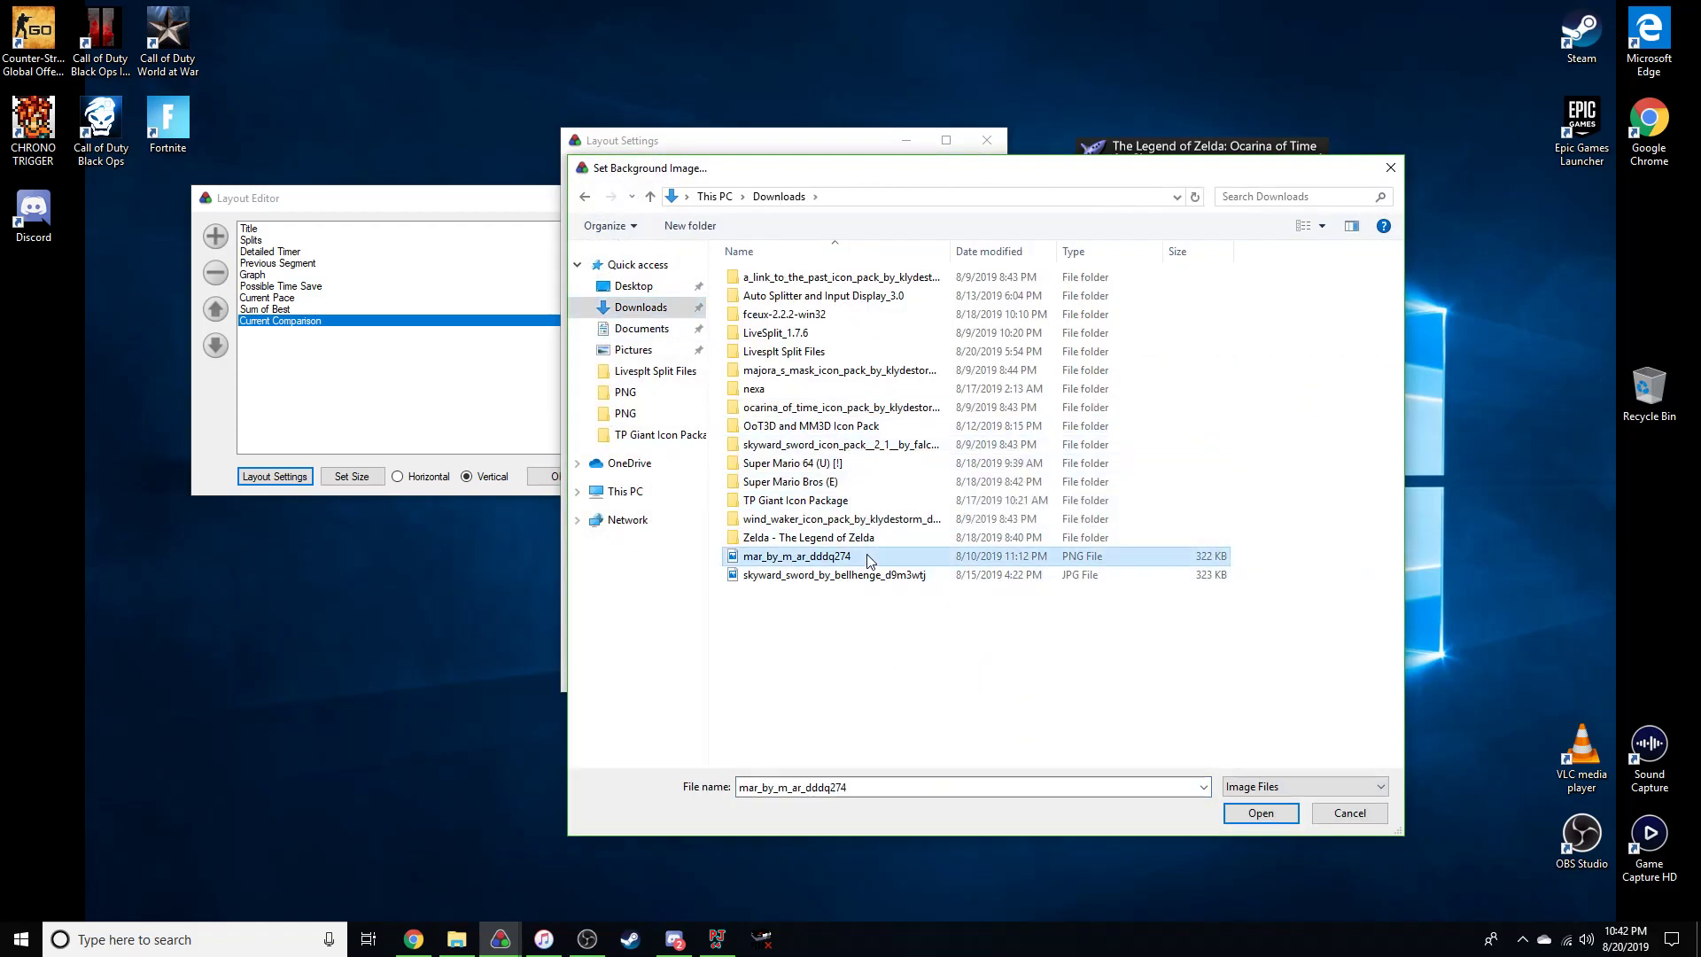
pyautogui.click(1260, 813)
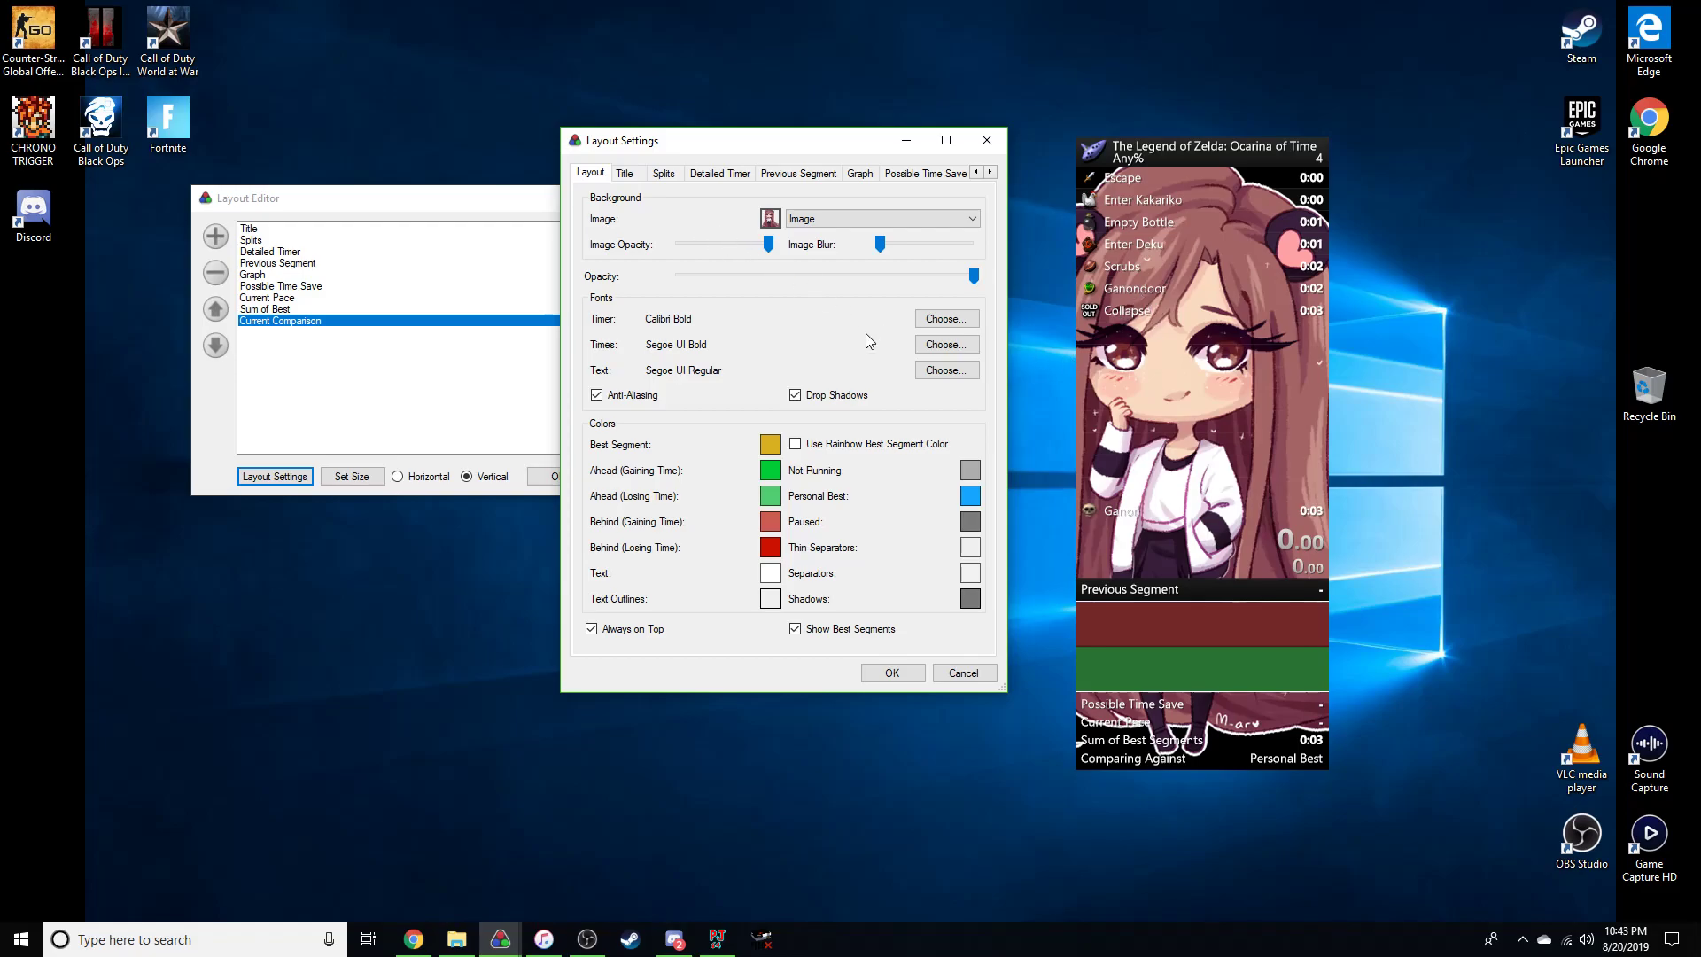
# Try lowering the layout's overall opacity to the minimum, and bring it back to the maximum.
pyautogui.moveTo(974, 277); pyautogui.dragTo(467, 465)
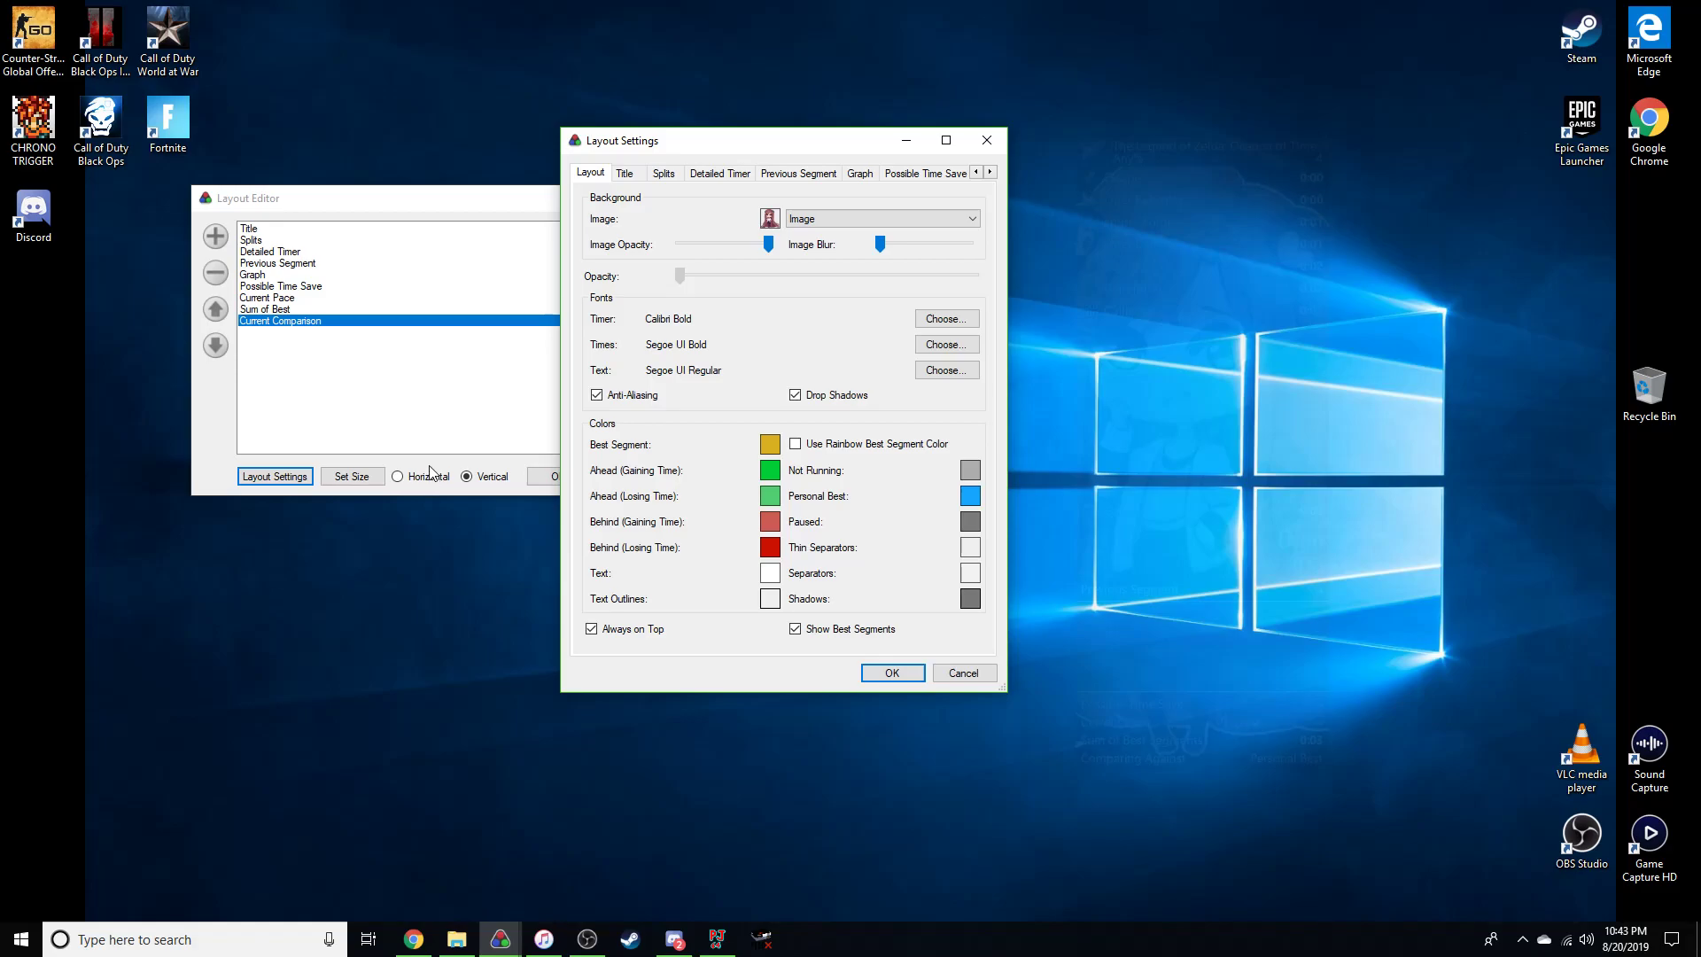
pyautogui.moveTo(680, 276); pyautogui.dragTo(829, 276)
pyautogui.moveTo(821, 388); pyautogui.dragTo(1007, 354)
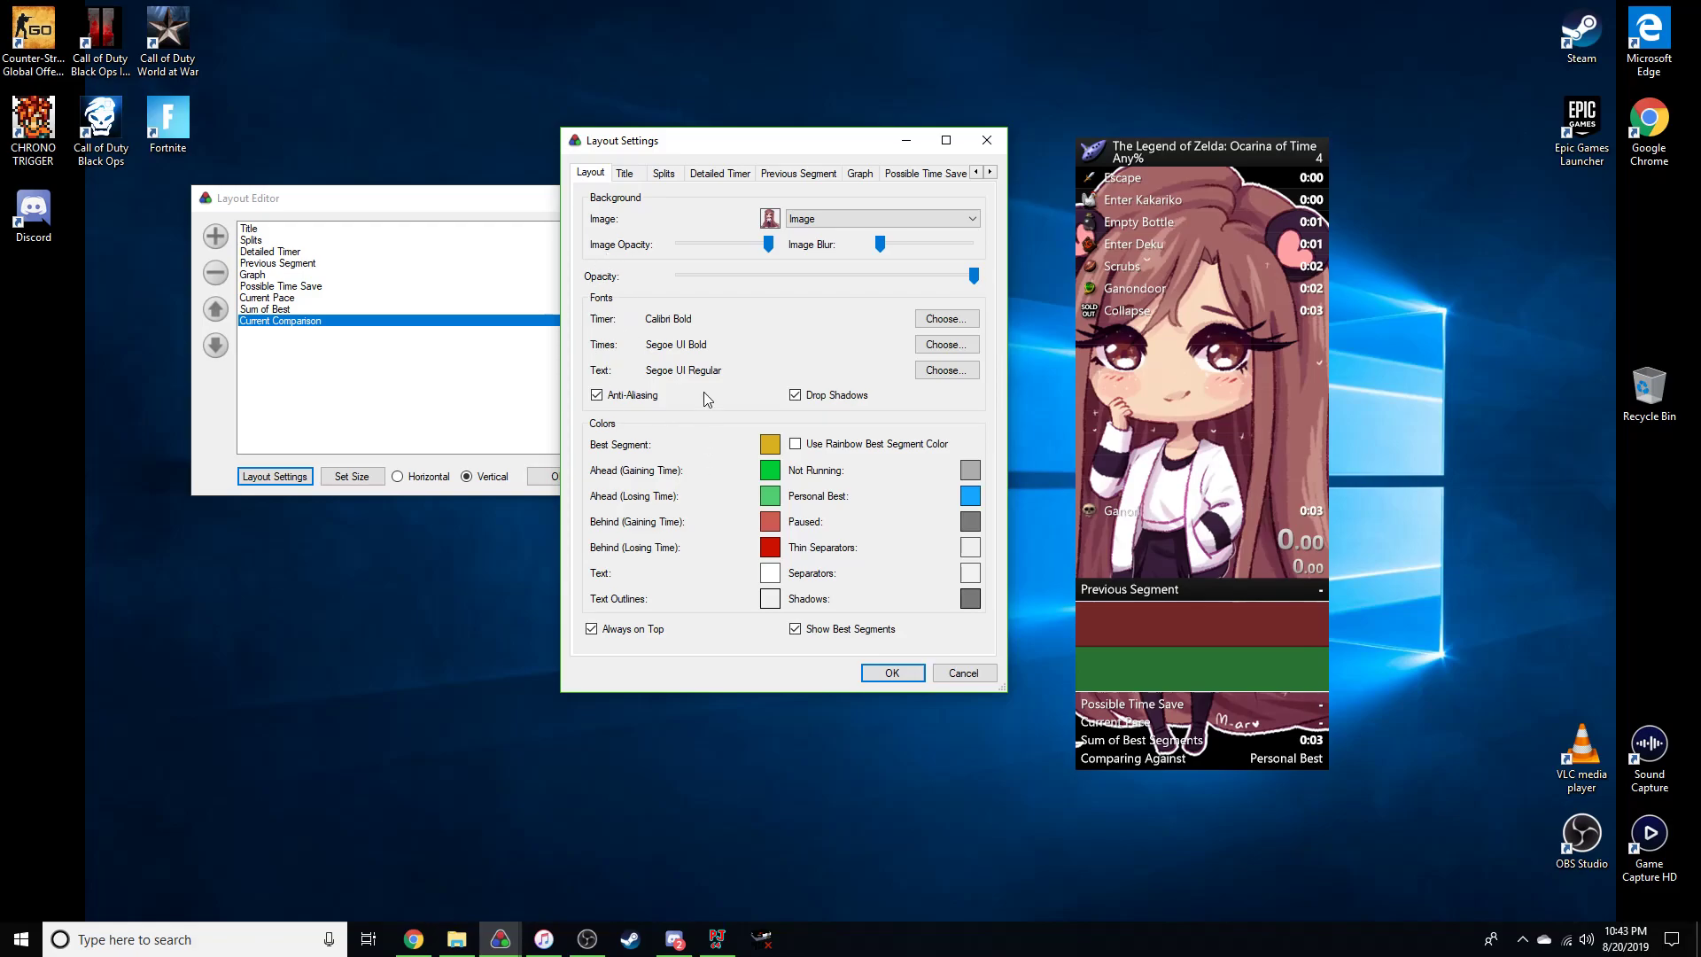
# Set the layout's Timer font to Nexa Bold.
pyautogui.click(944, 321)
pyautogui.moveTo(125, 132); pyautogui.dragTo(95, 132)
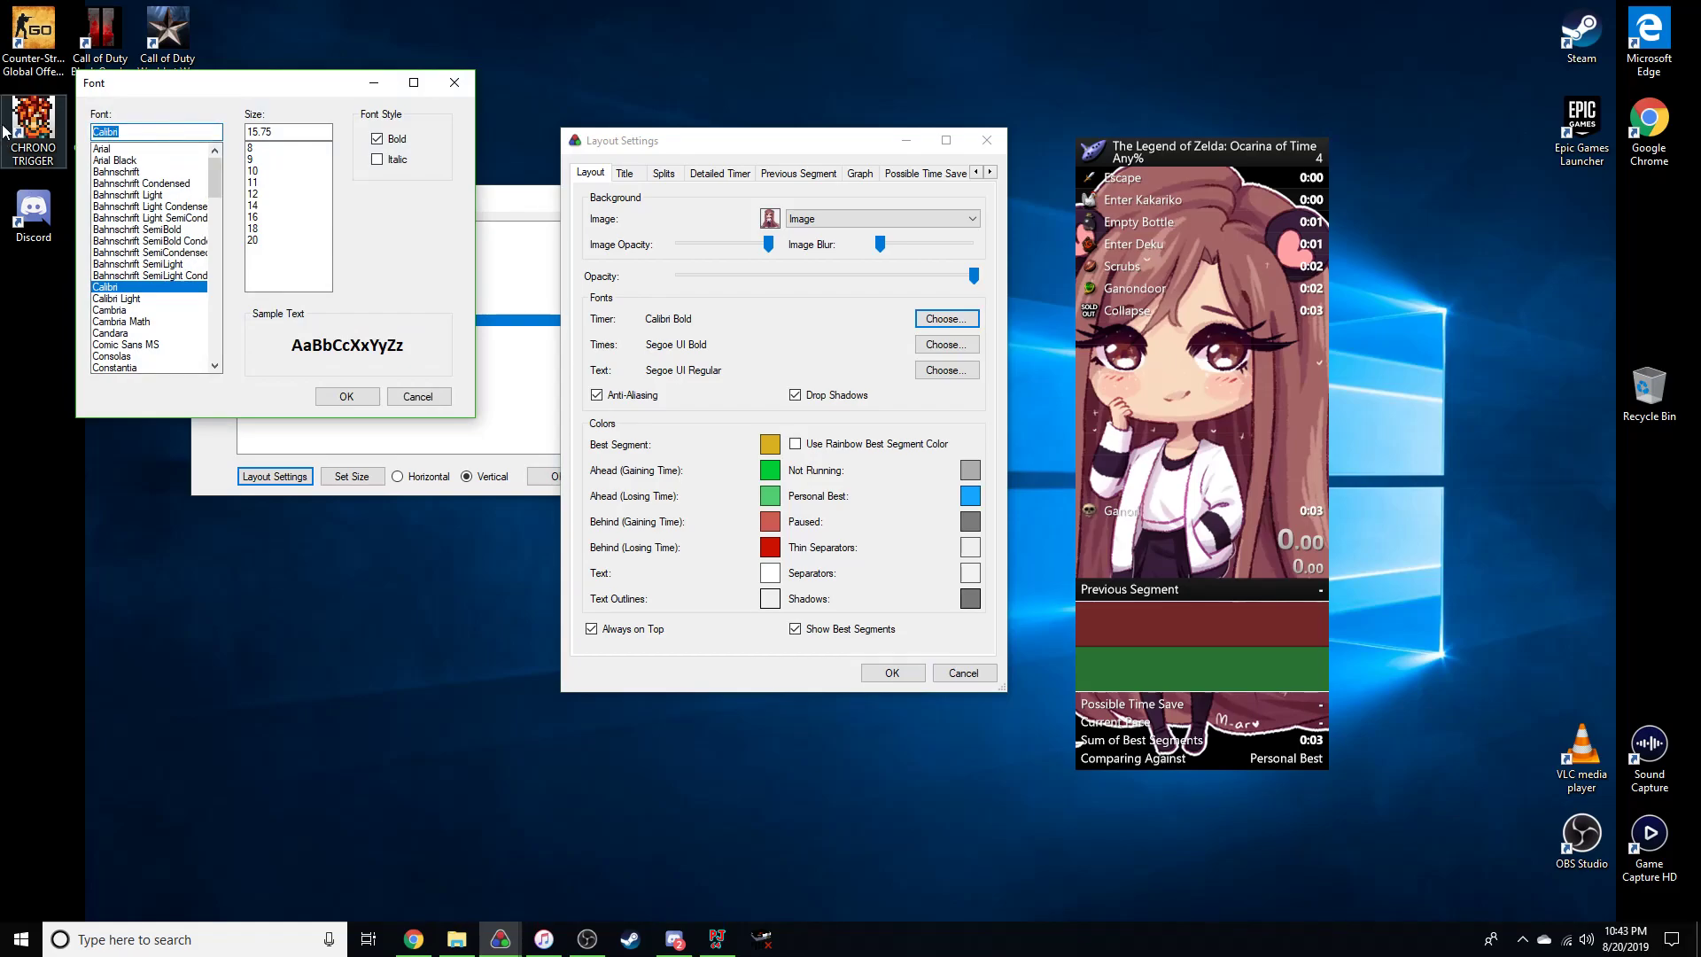
pyautogui.press('BackSpace')
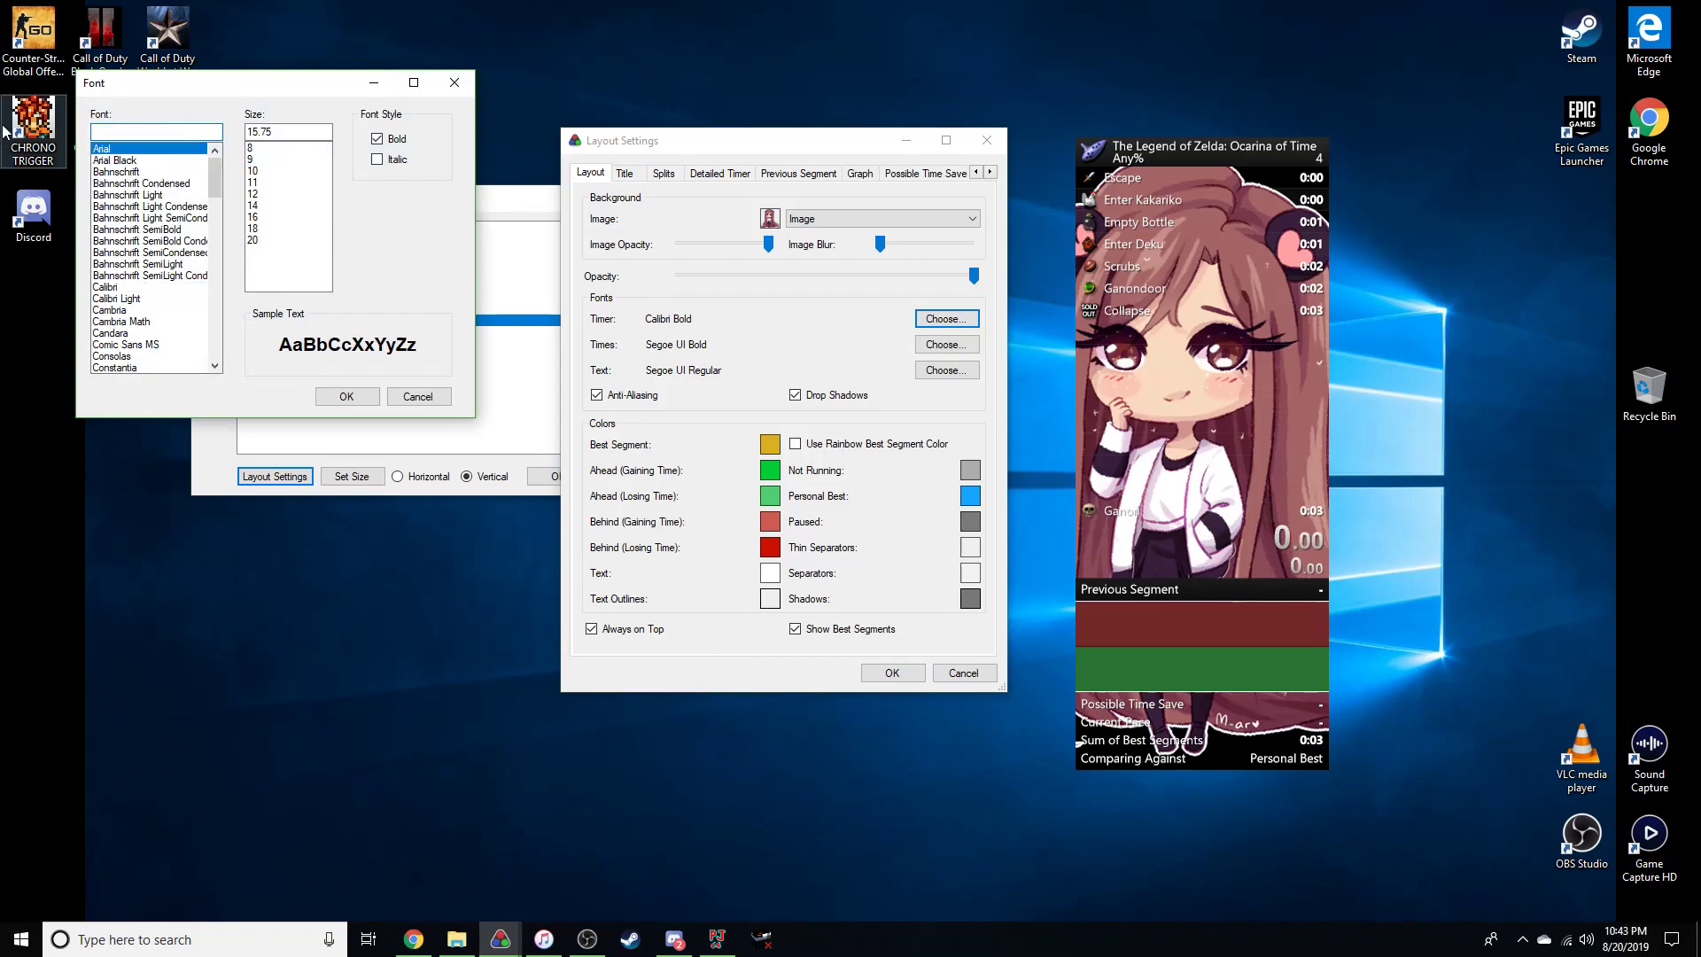
pyautogui.write('N')
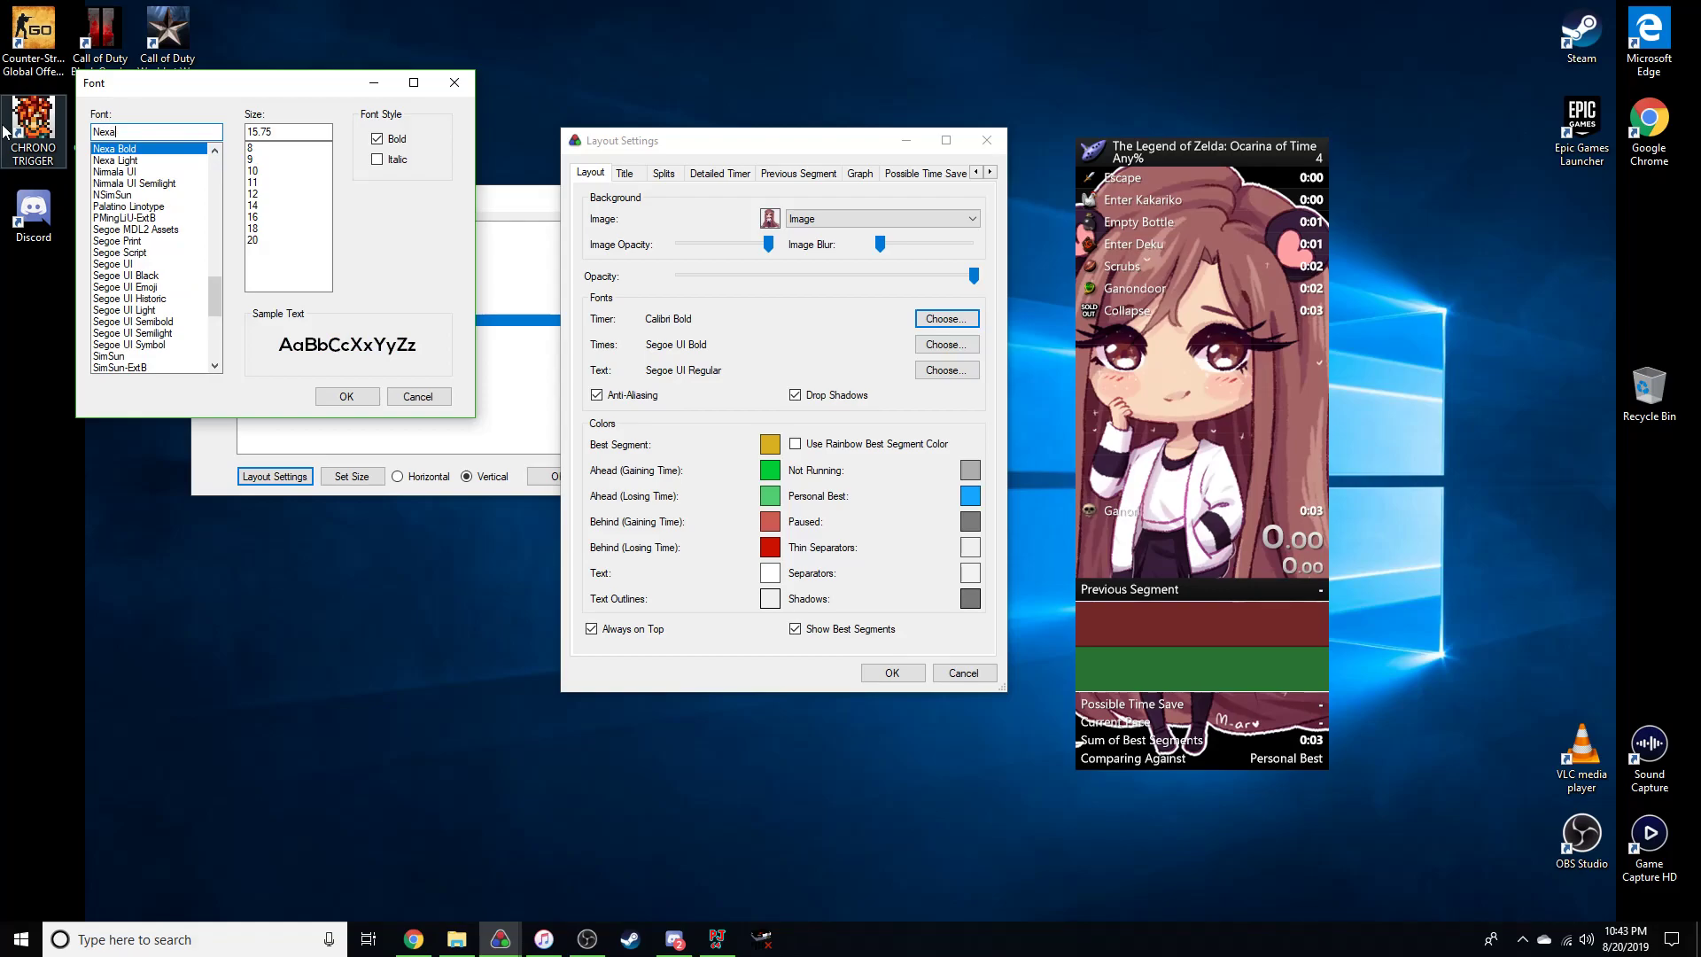
pyautogui.write('exa')
pyautogui.click(147, 149)
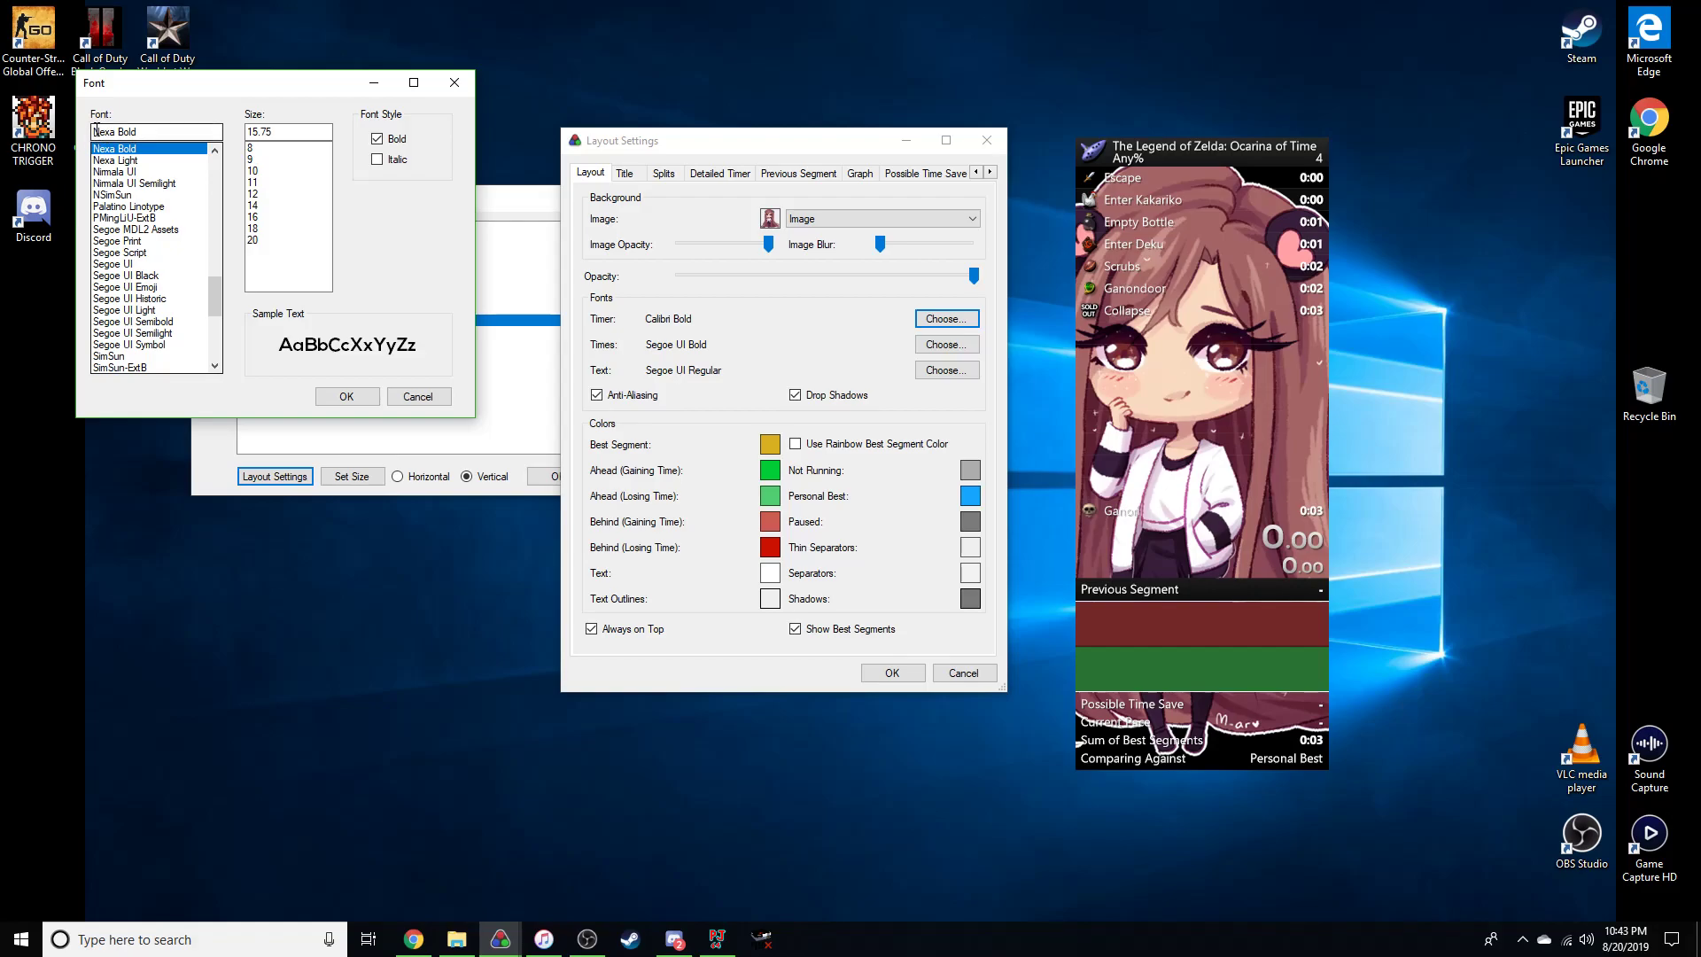
pyautogui.click(344, 396)
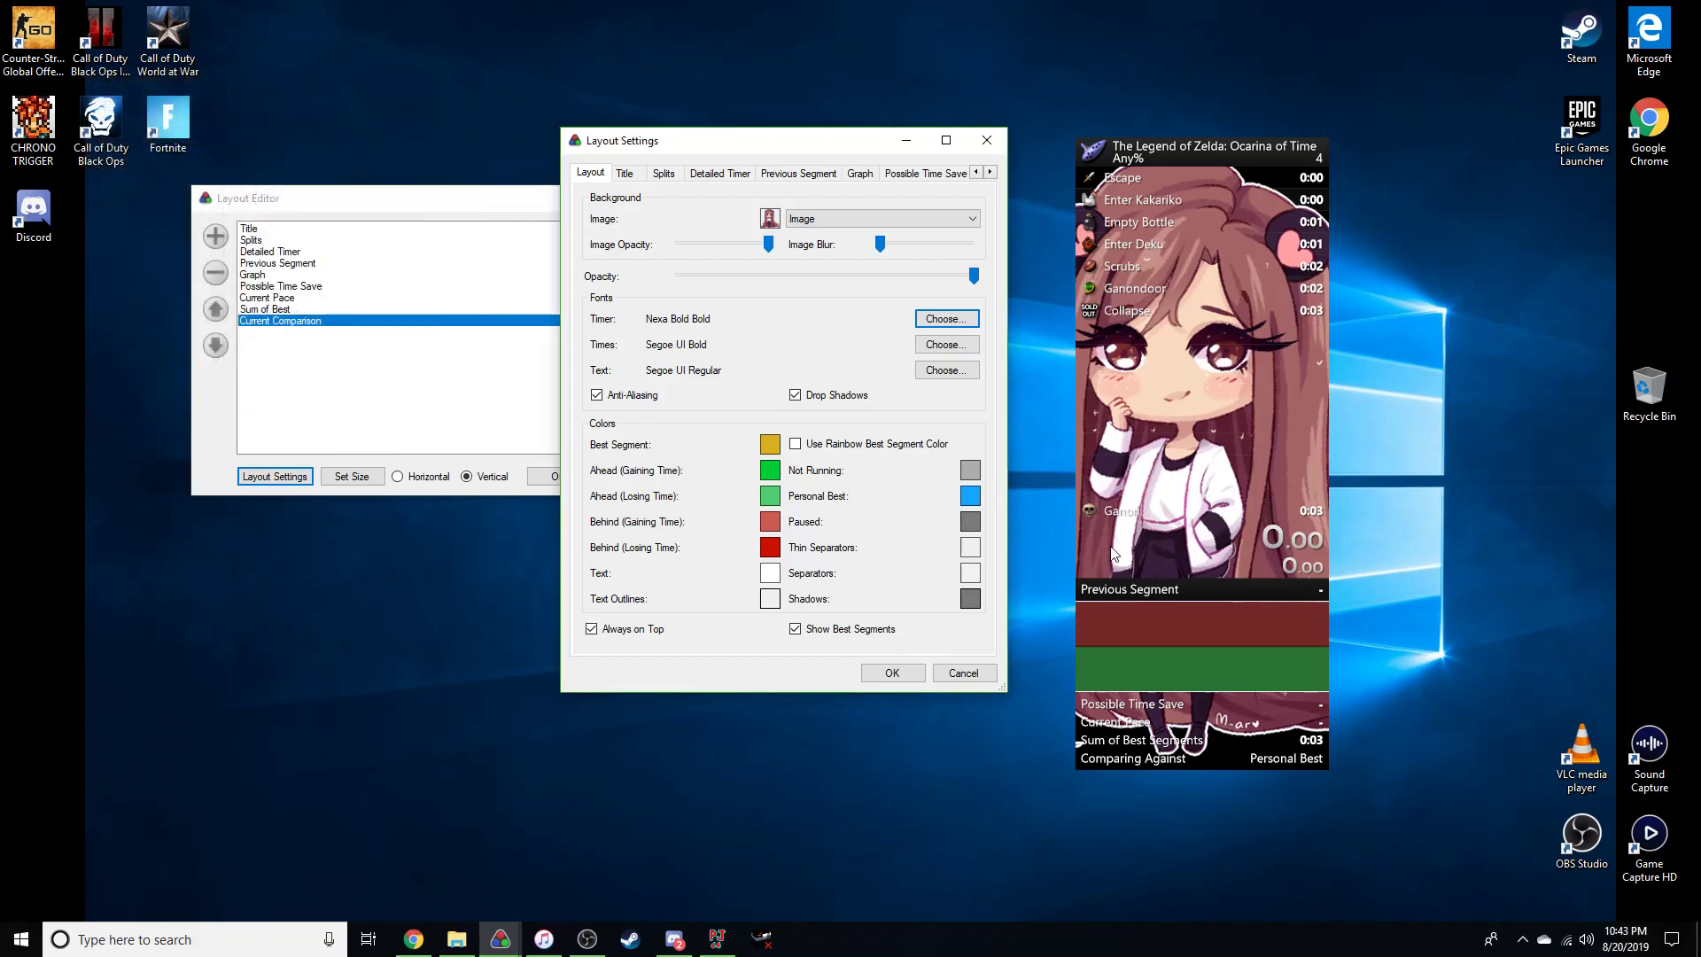
# Set the layout's Times font to Nexa Bold.
pyautogui.click(946, 344)
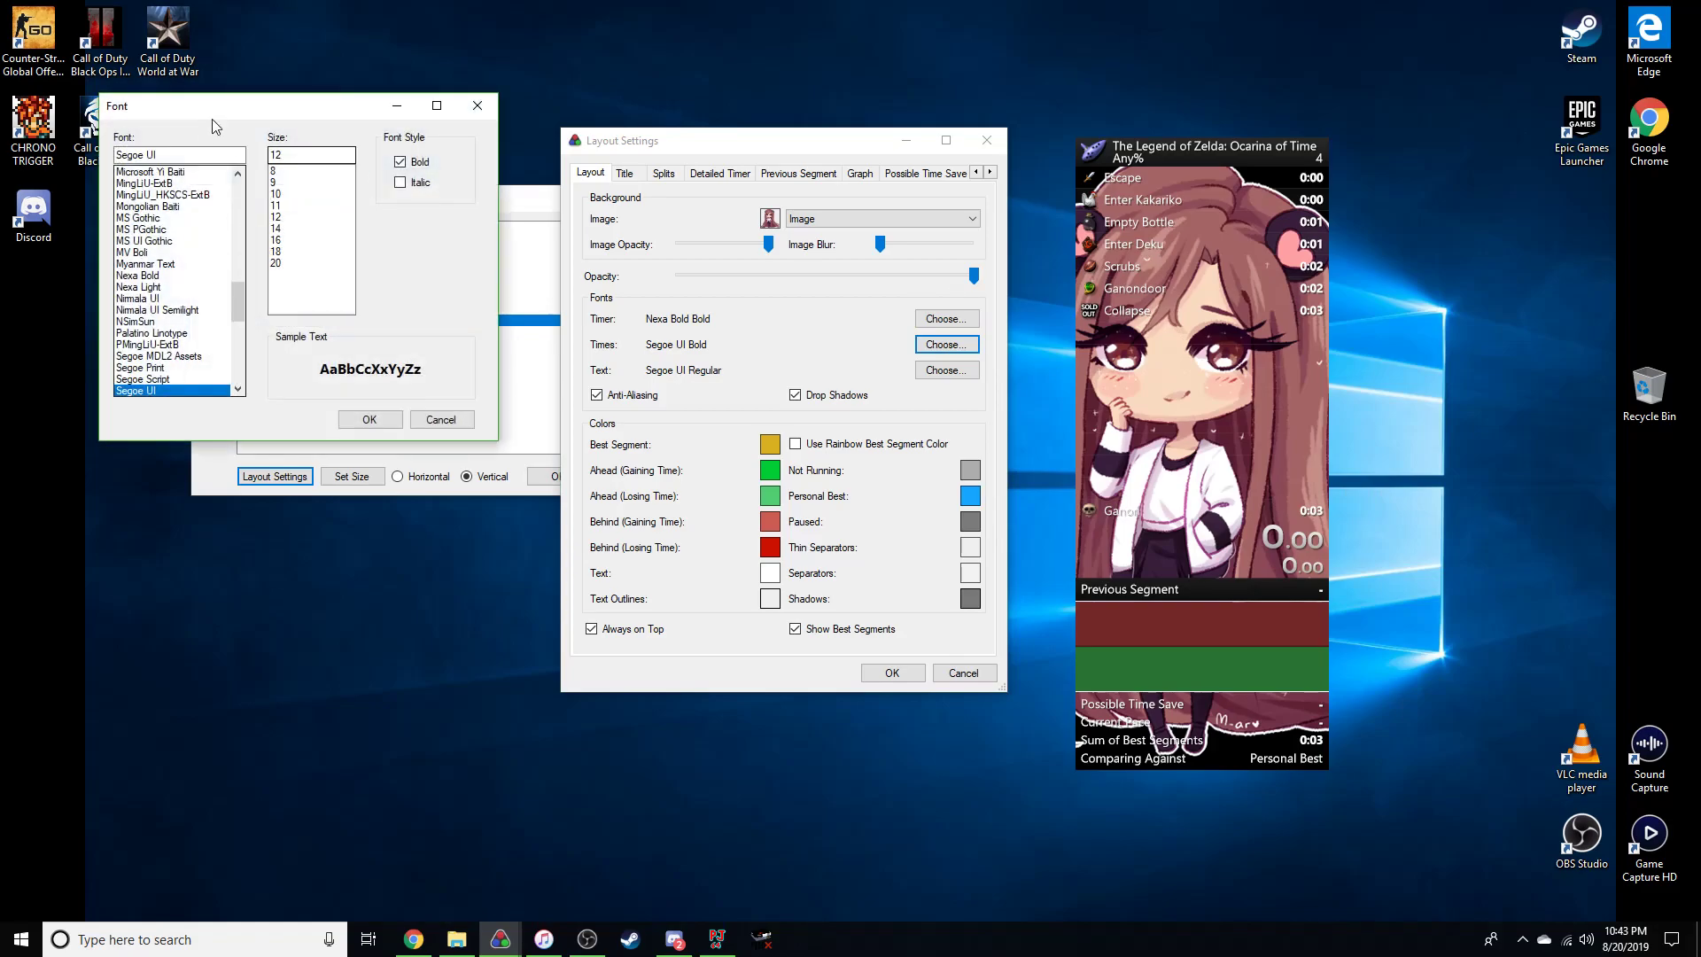
pyautogui.write('Nexa')
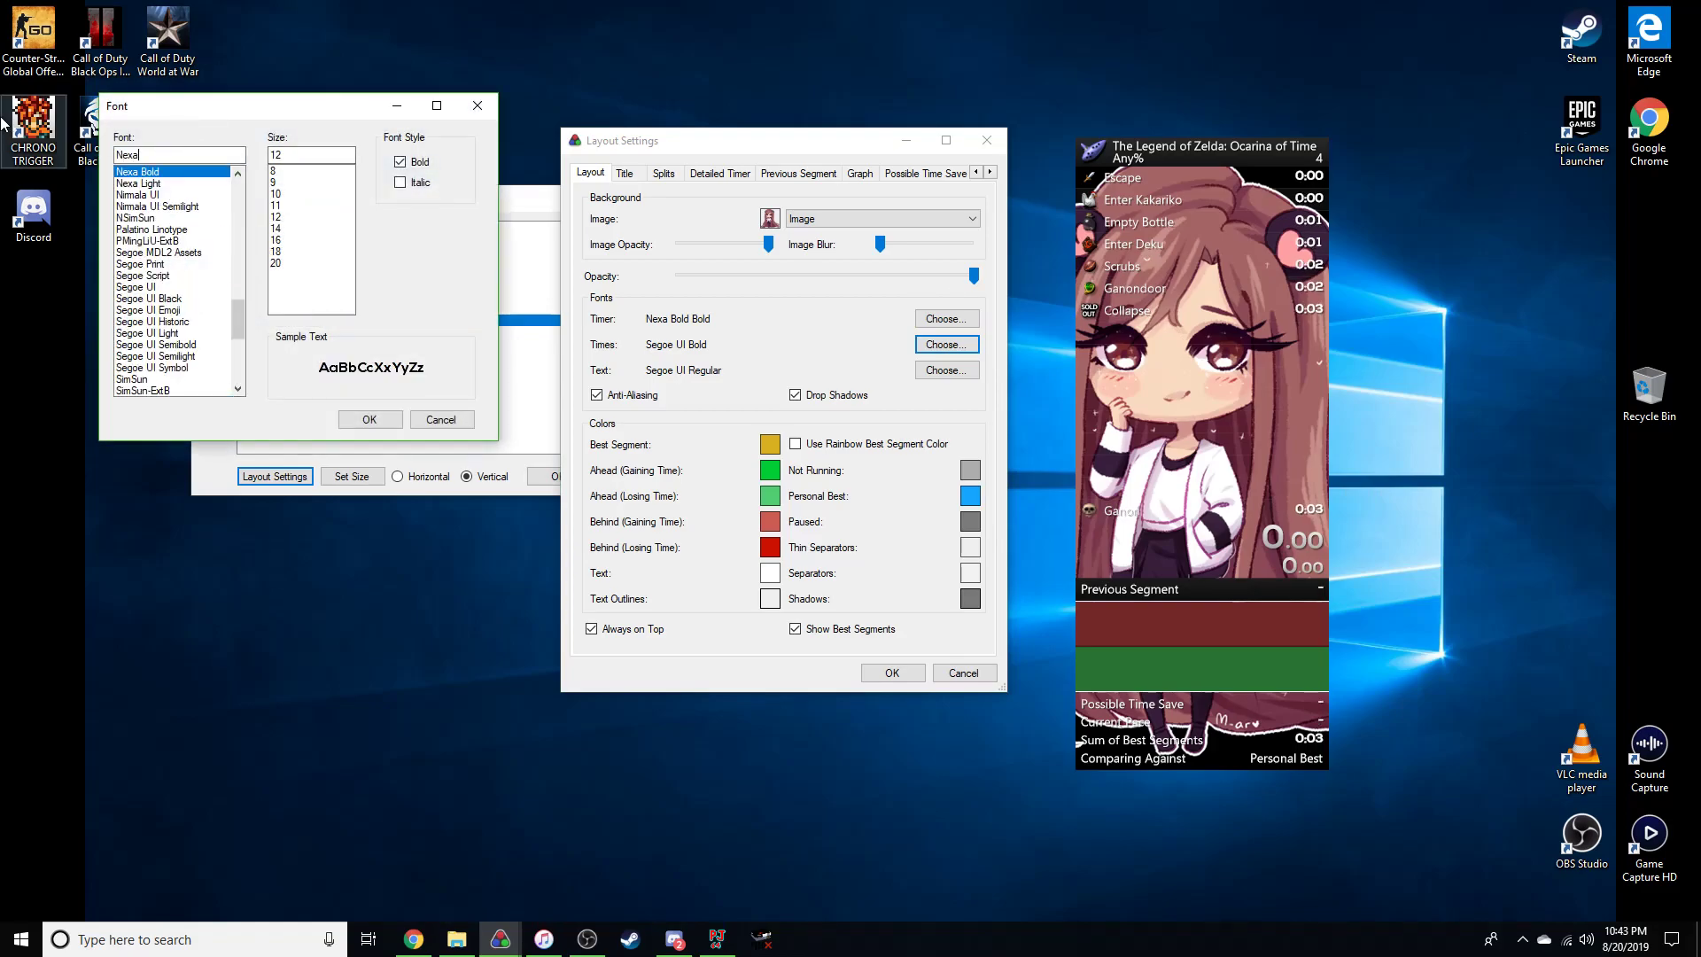
pyautogui.click(153, 171)
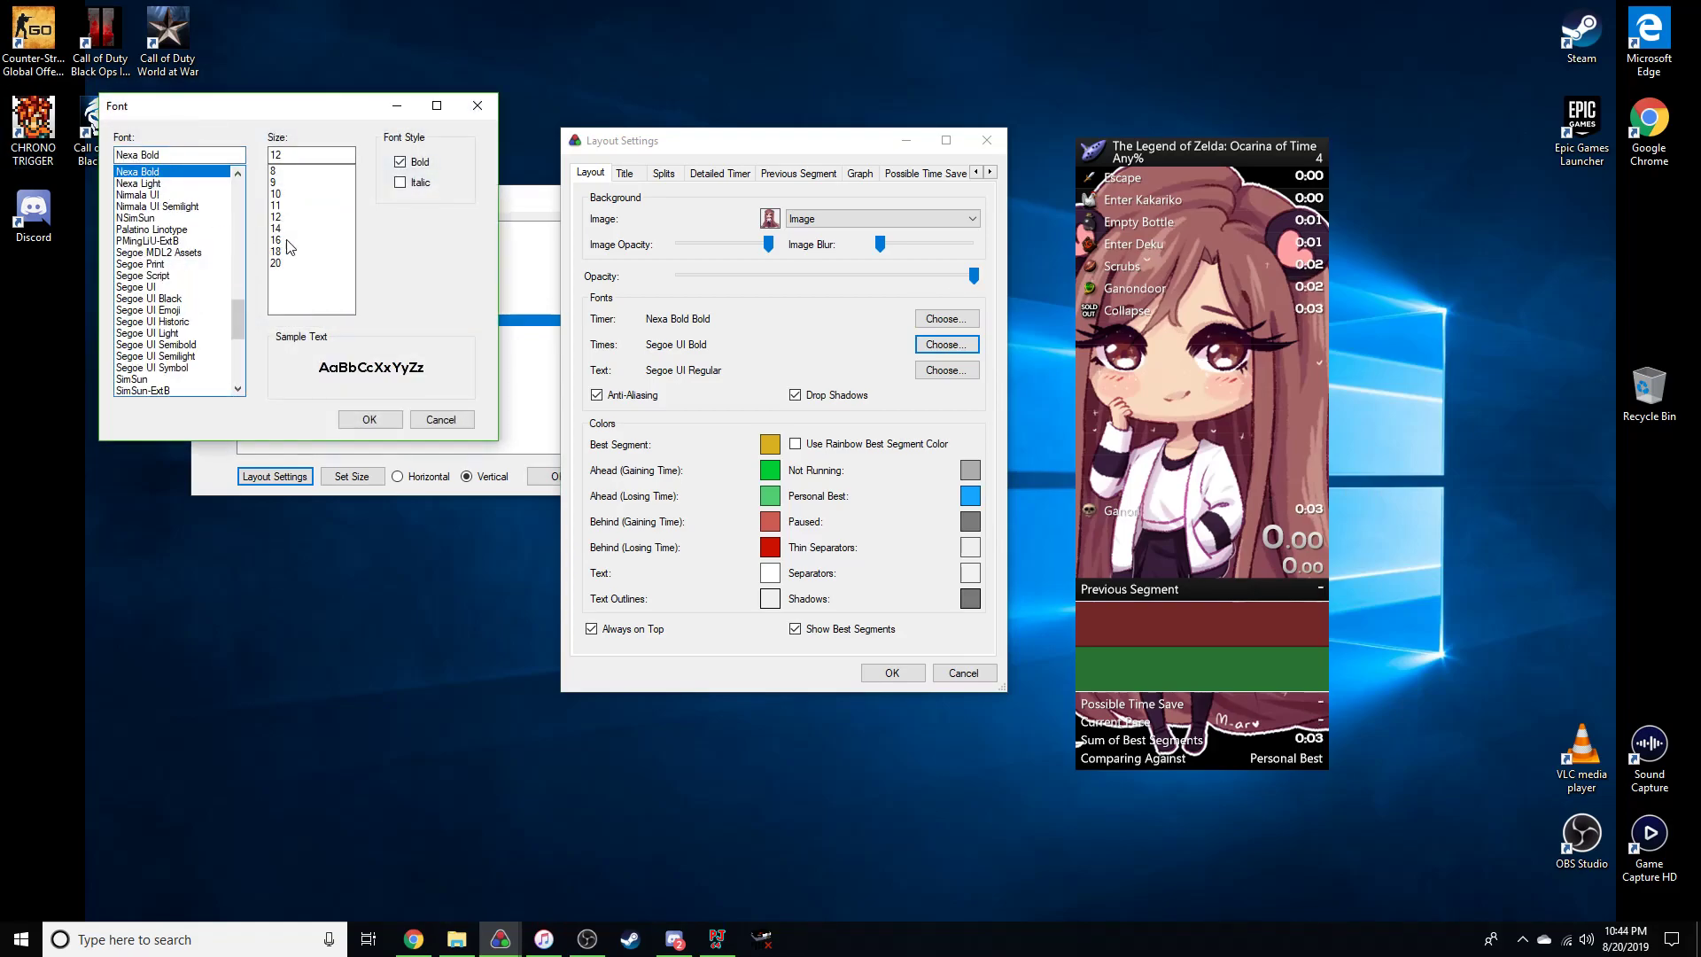
pyautogui.click(362, 424)
# Set the layout's Text font to Nexa Bold with regular style.
pyautogui.click(946, 370)
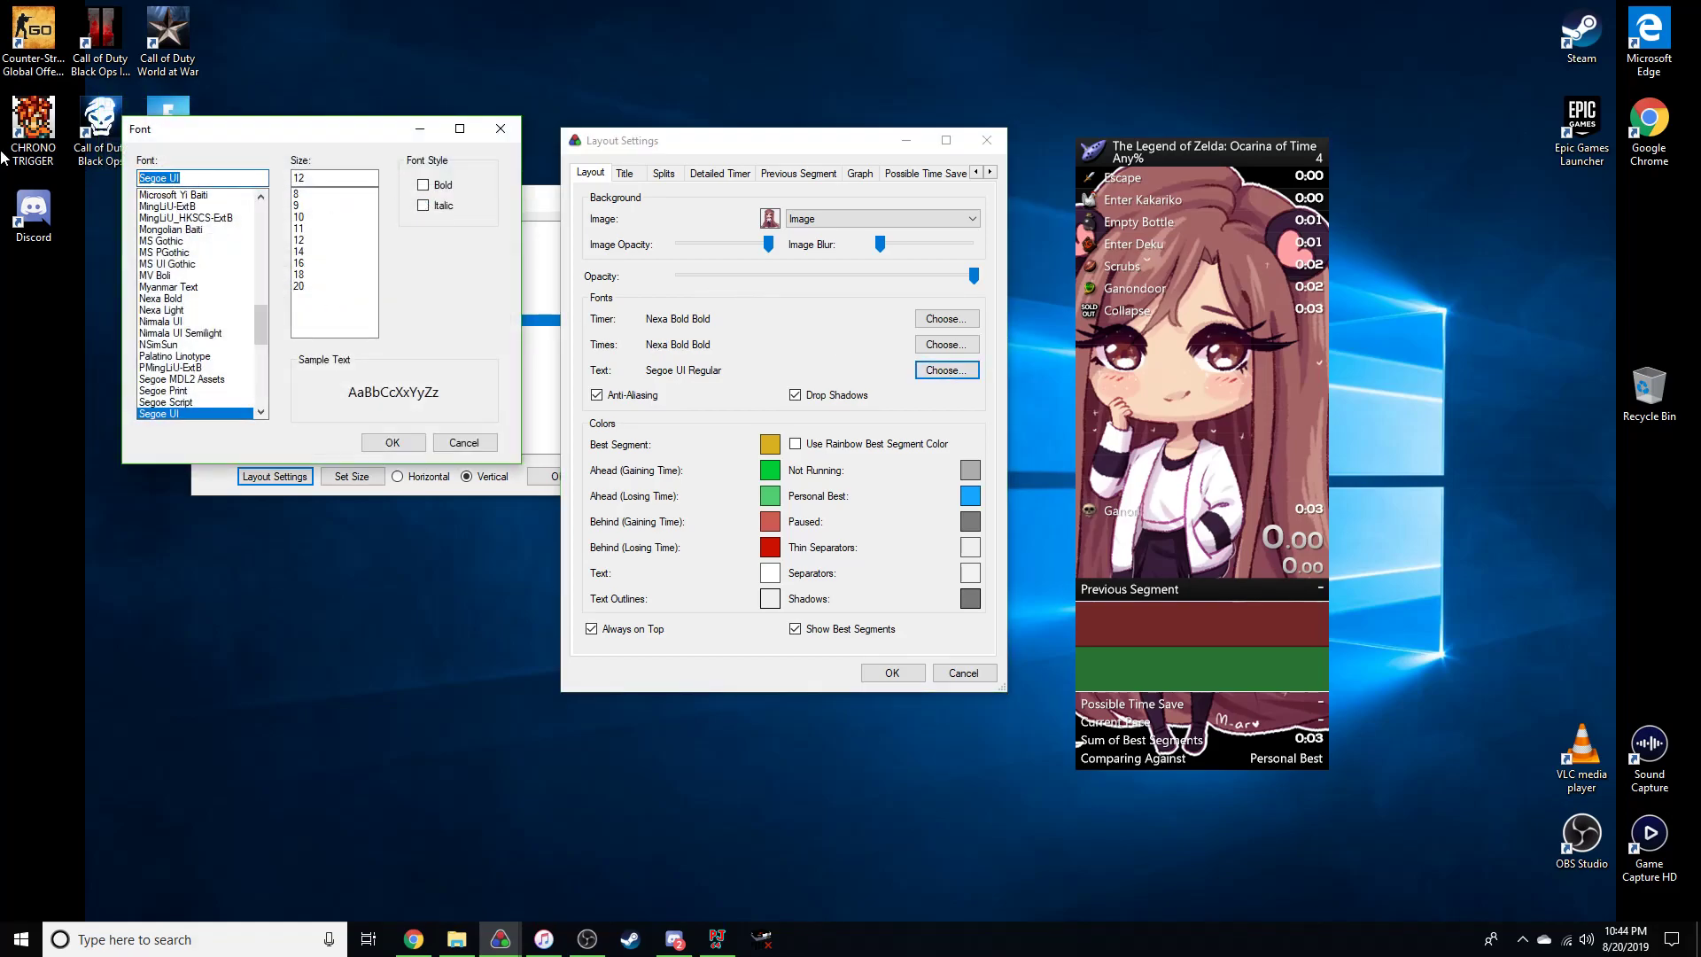
pyautogui.press('BackSpace')
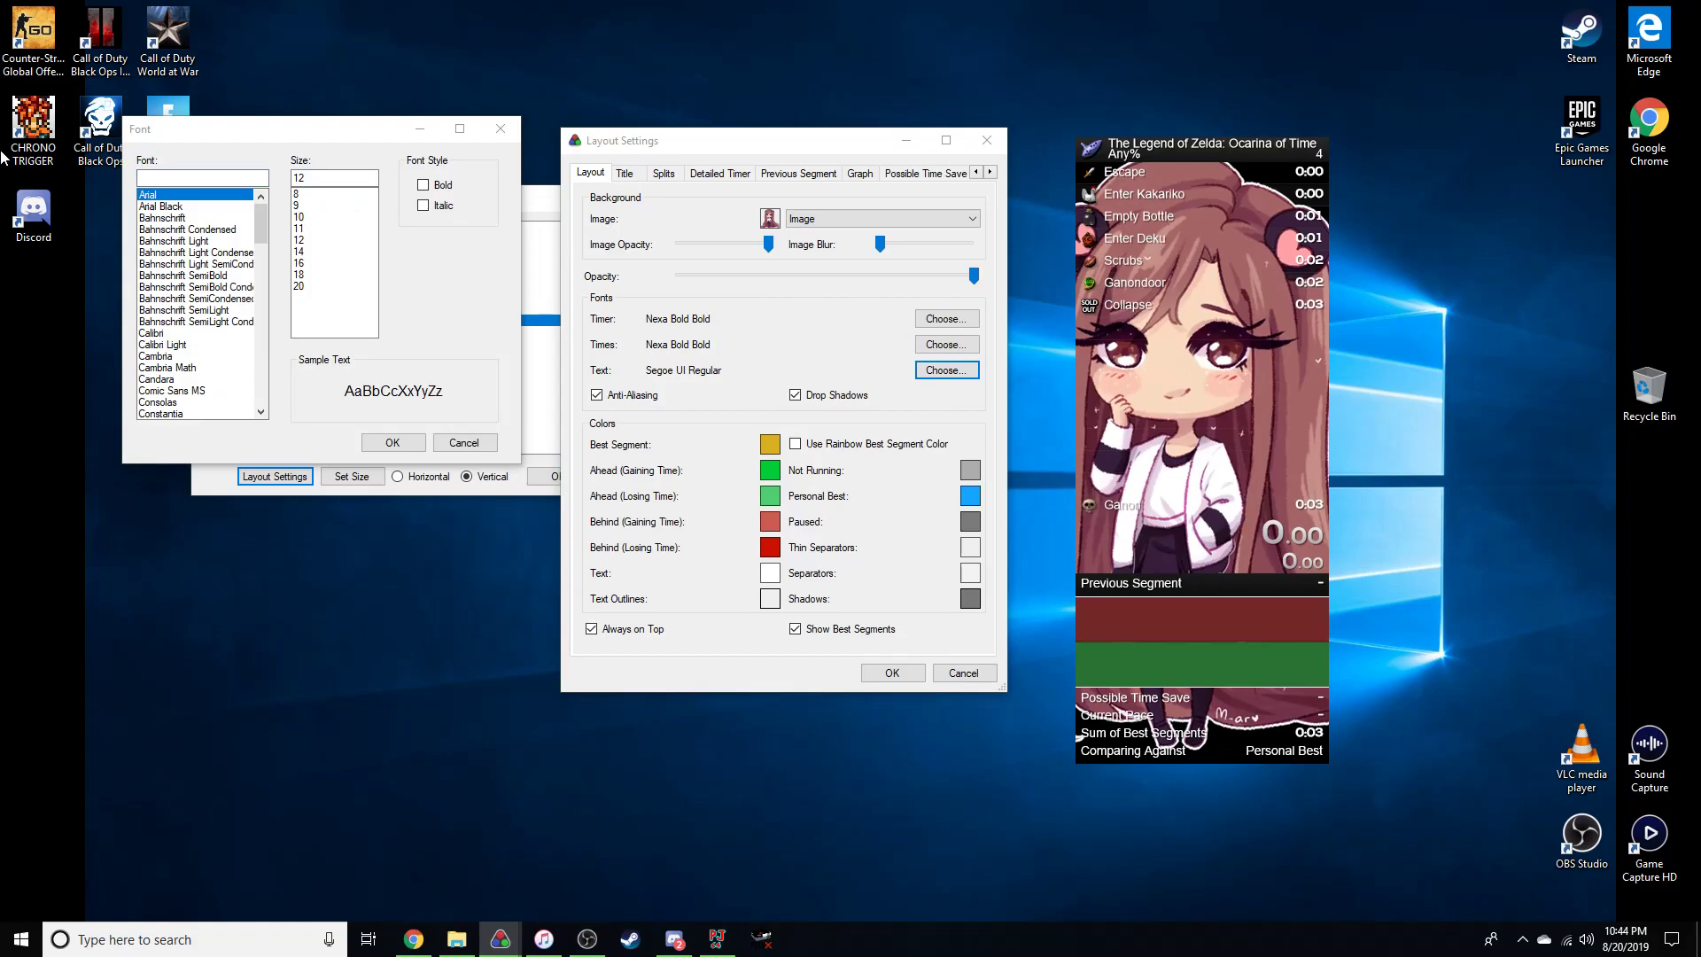
pyautogui.click(201, 181)
pyautogui.write('N')
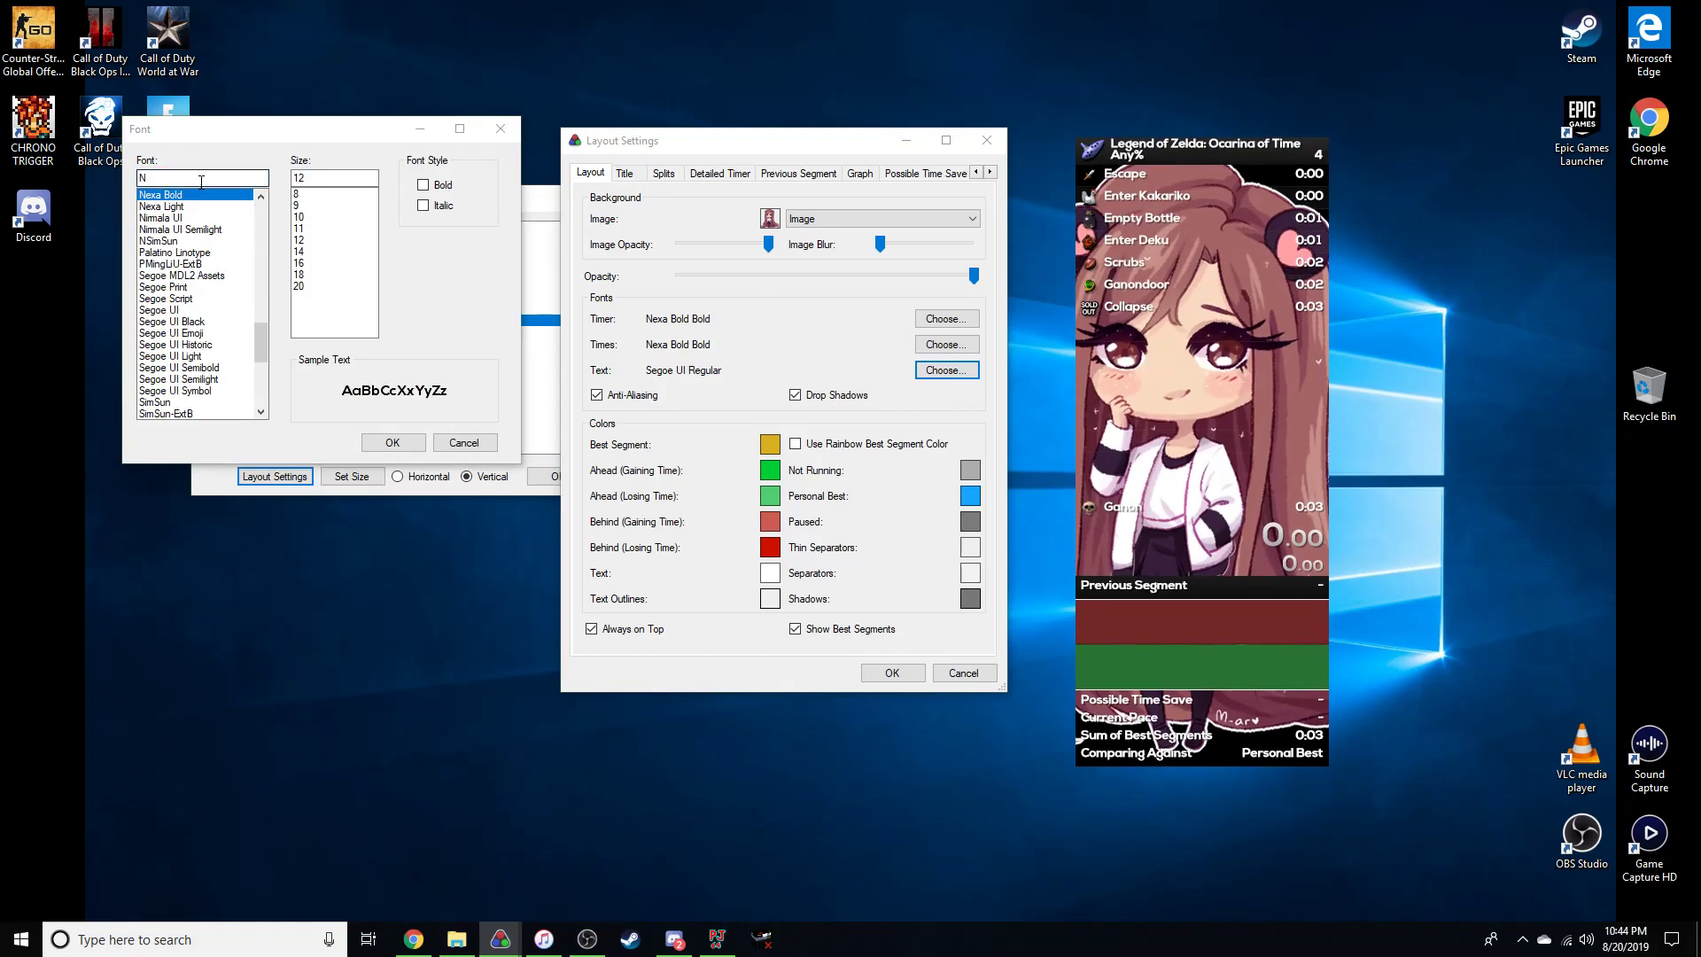
pyautogui.click(180, 194)
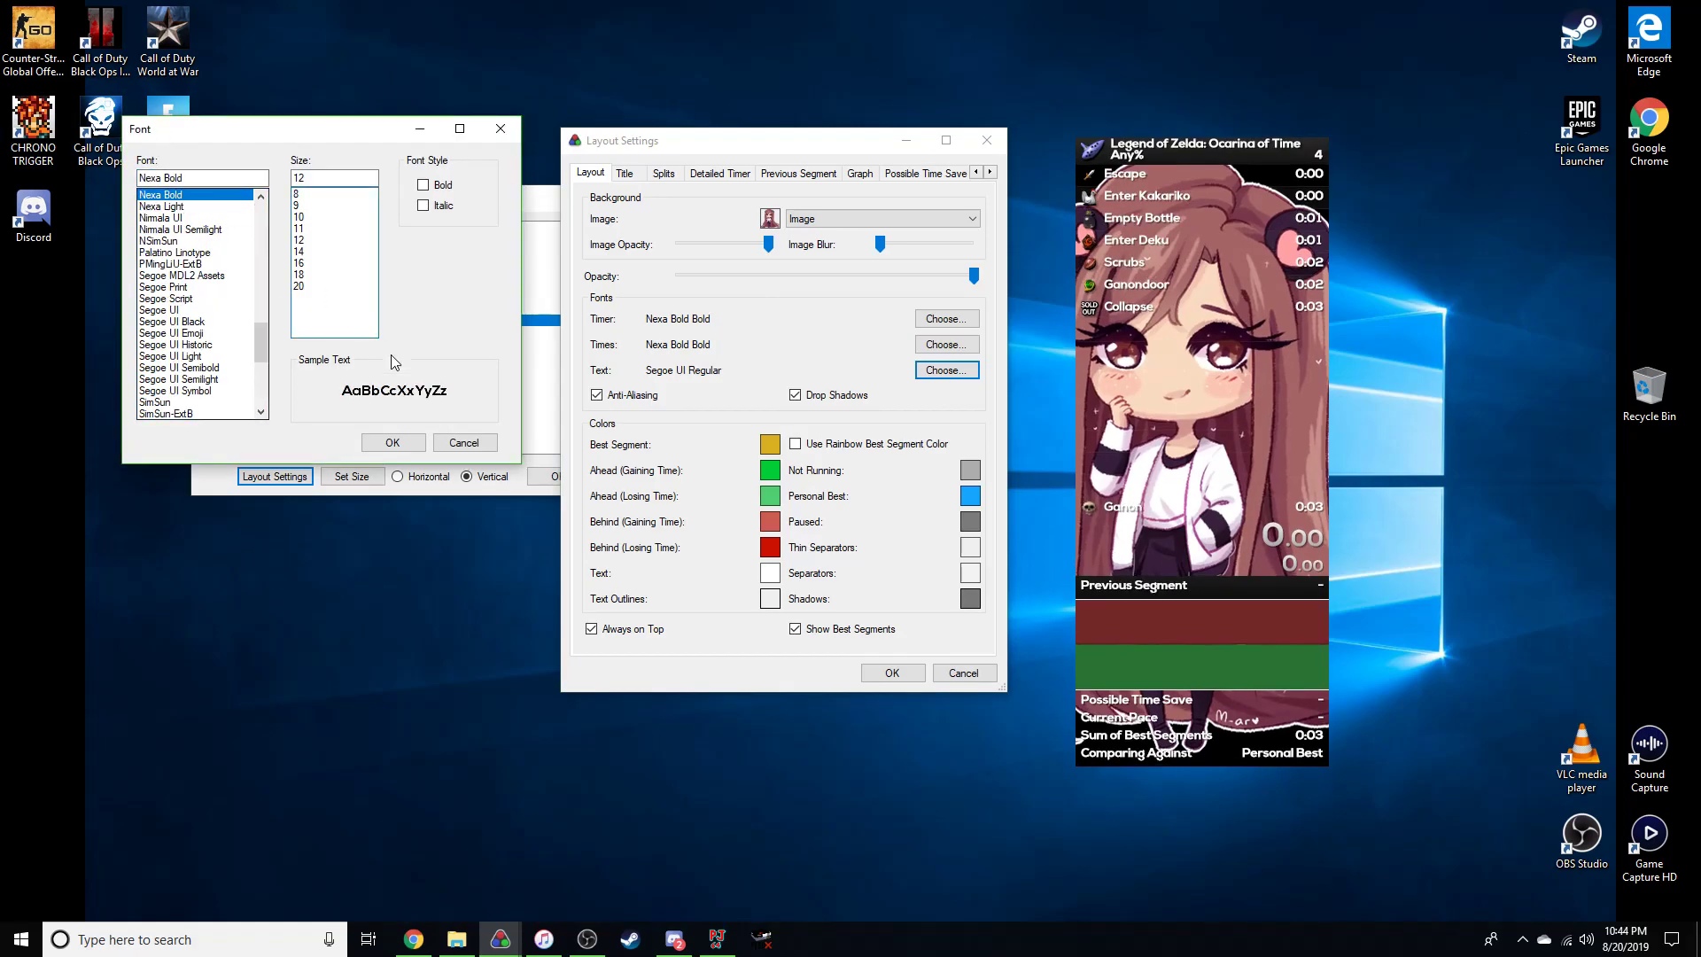
pyautogui.click(389, 443)
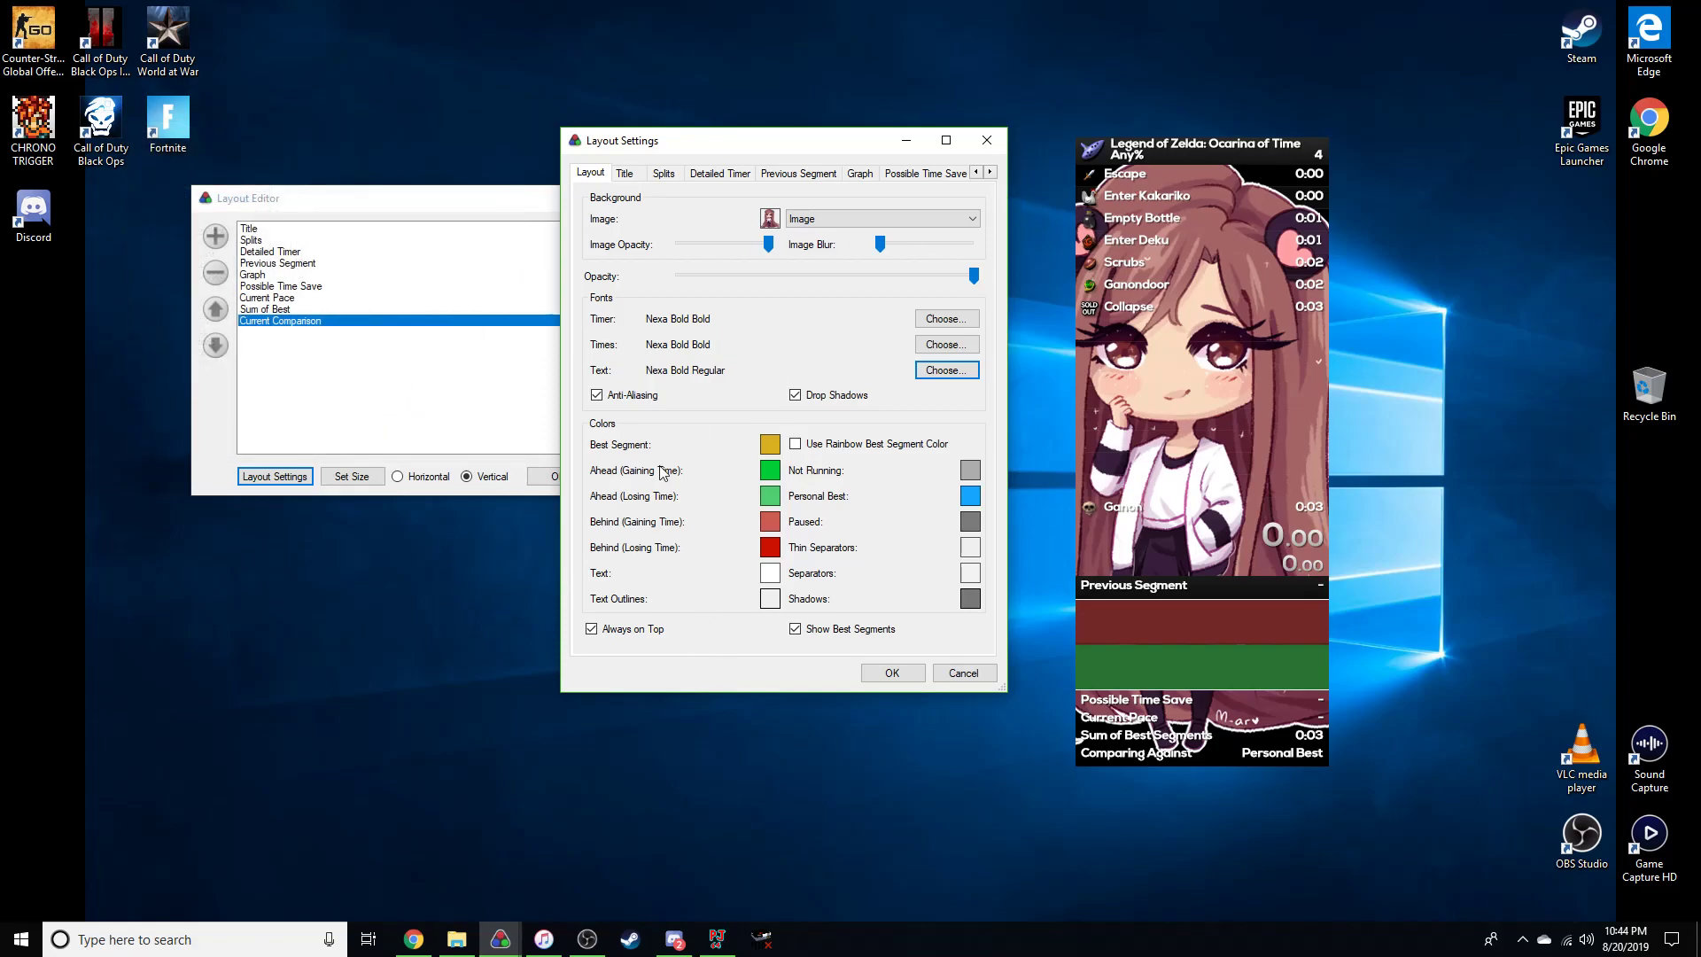
# Try the layout fonts without anti-aliasing and without drop shadows, and switch both options back on.
pyautogui.click(634, 399)
pyautogui.click(635, 399)
pyautogui.click(634, 399)
pyautogui.click(635, 406)
pyautogui.click(808, 399)
pyautogui.click(808, 399)
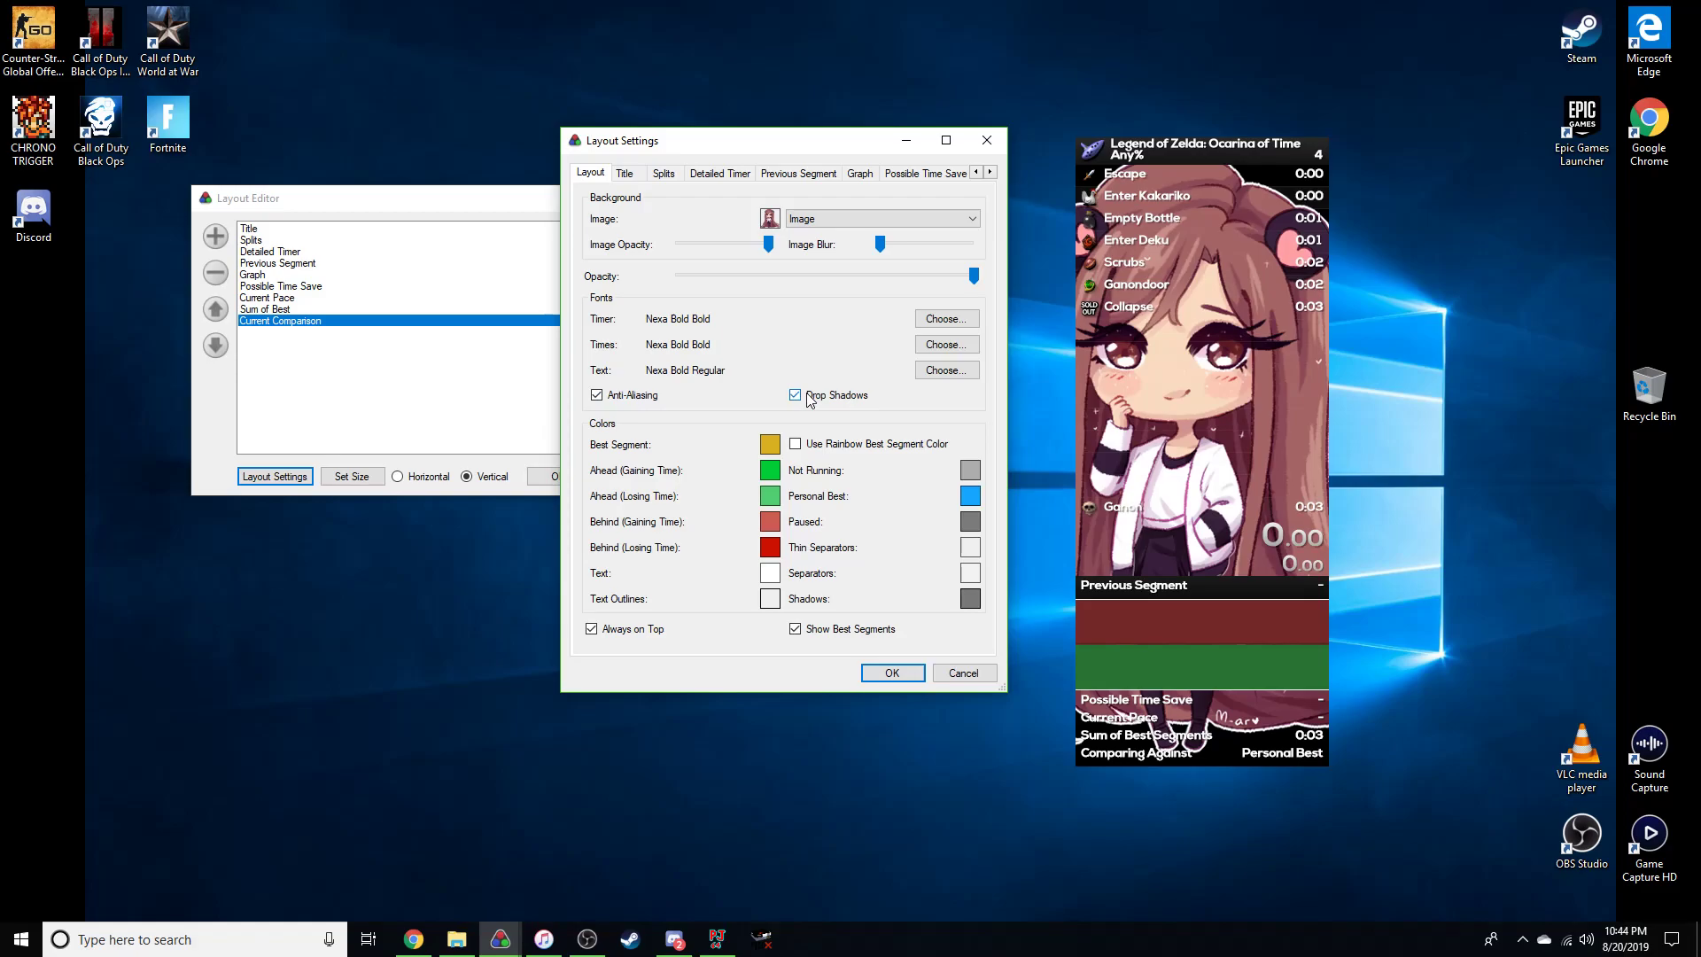
pyautogui.click(808, 401)
pyautogui.click(807, 396)
pyautogui.click(807, 396)
pyautogui.click(807, 396)
pyautogui.click(807, 396)
# Turn on the rainbow best segment color and set the Ahead (Gaining Time) color to magenta FFFF00FF.
pyautogui.click(795, 445)
pyautogui.click(770, 470)
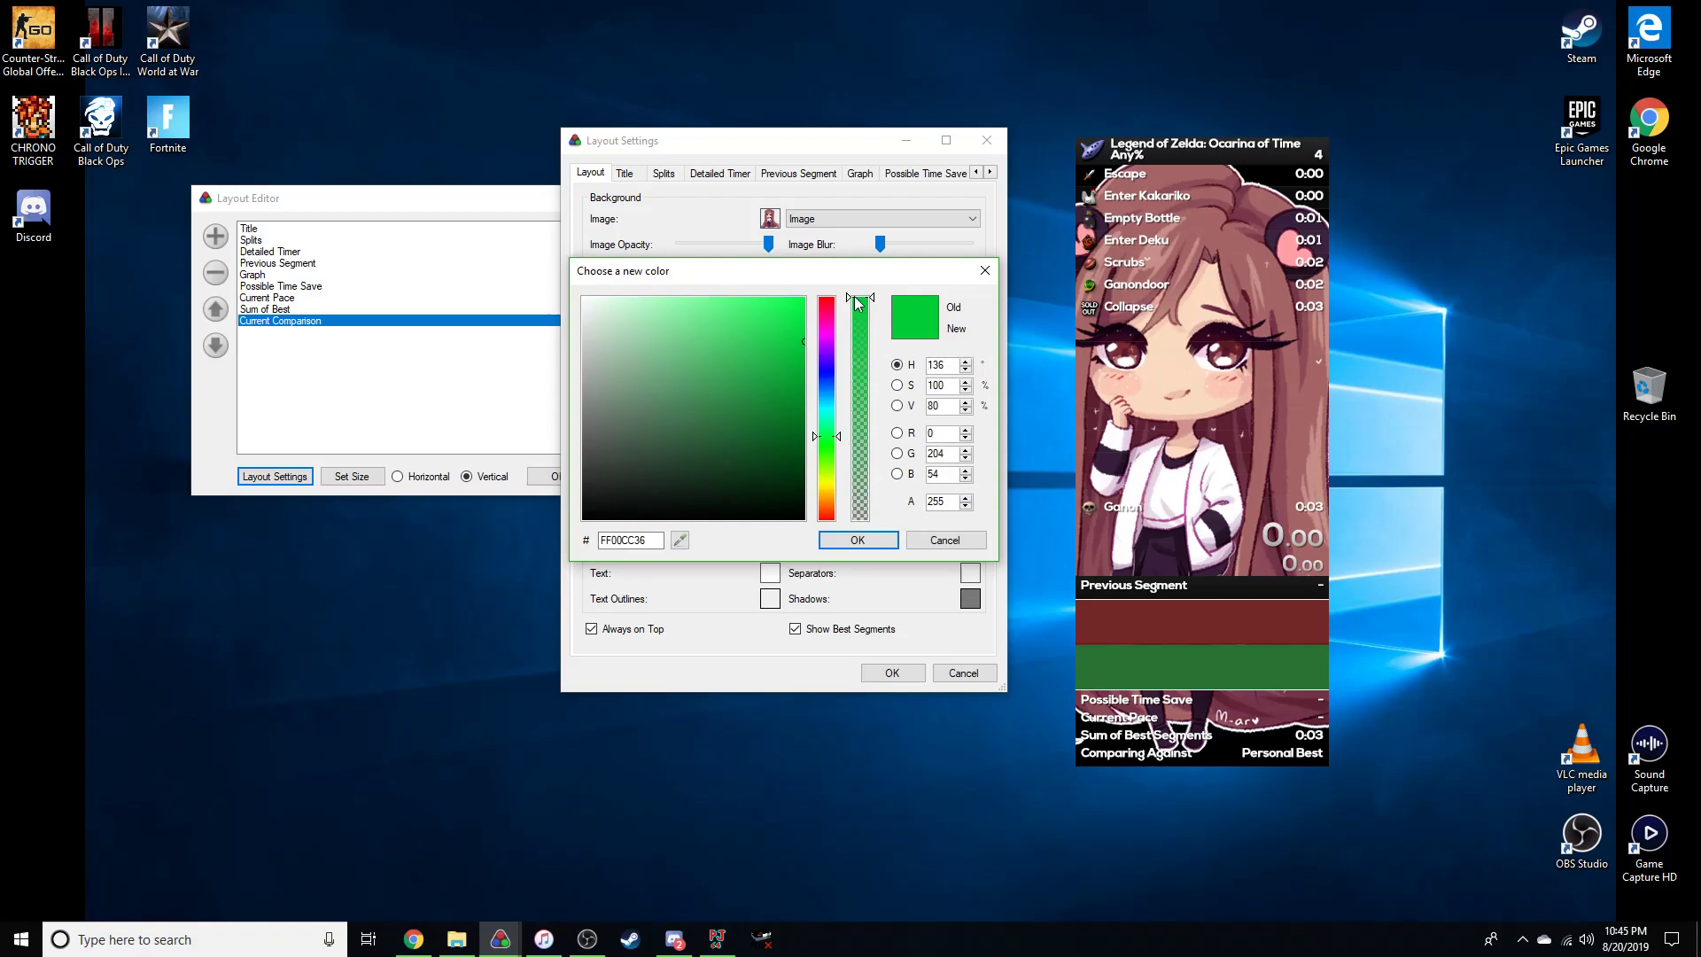
pyautogui.click(836, 335)
pyautogui.moveTo(800, 305); pyautogui.dragTo(862, 283)
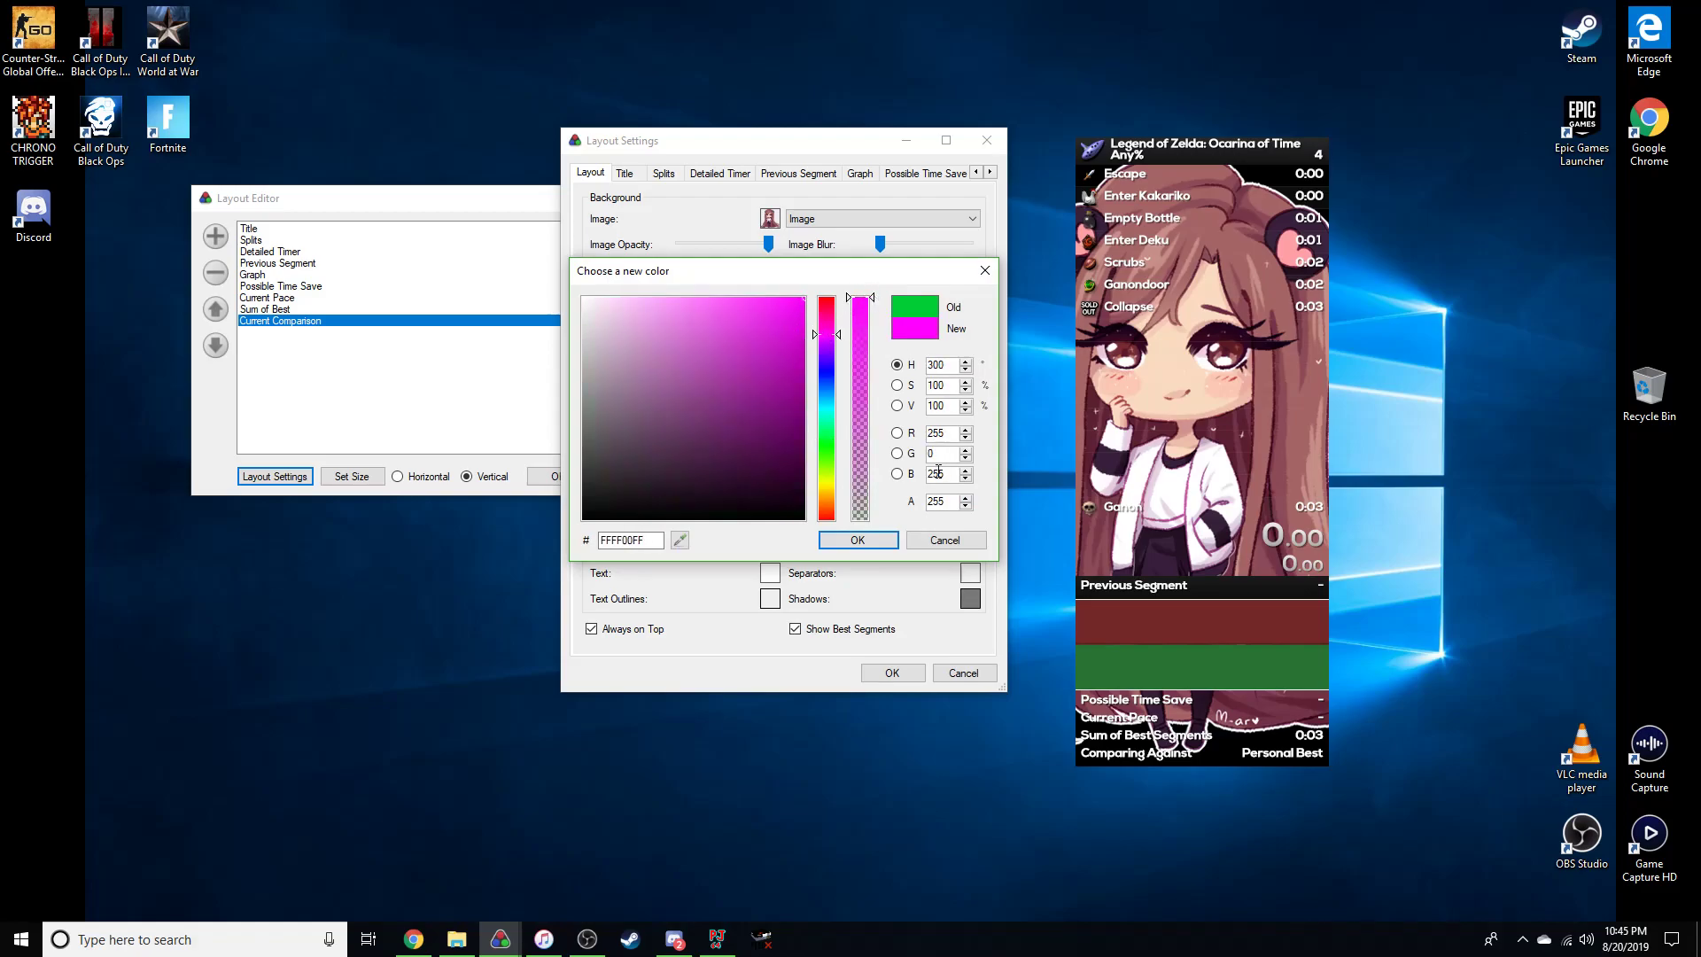
pyautogui.click(878, 542)
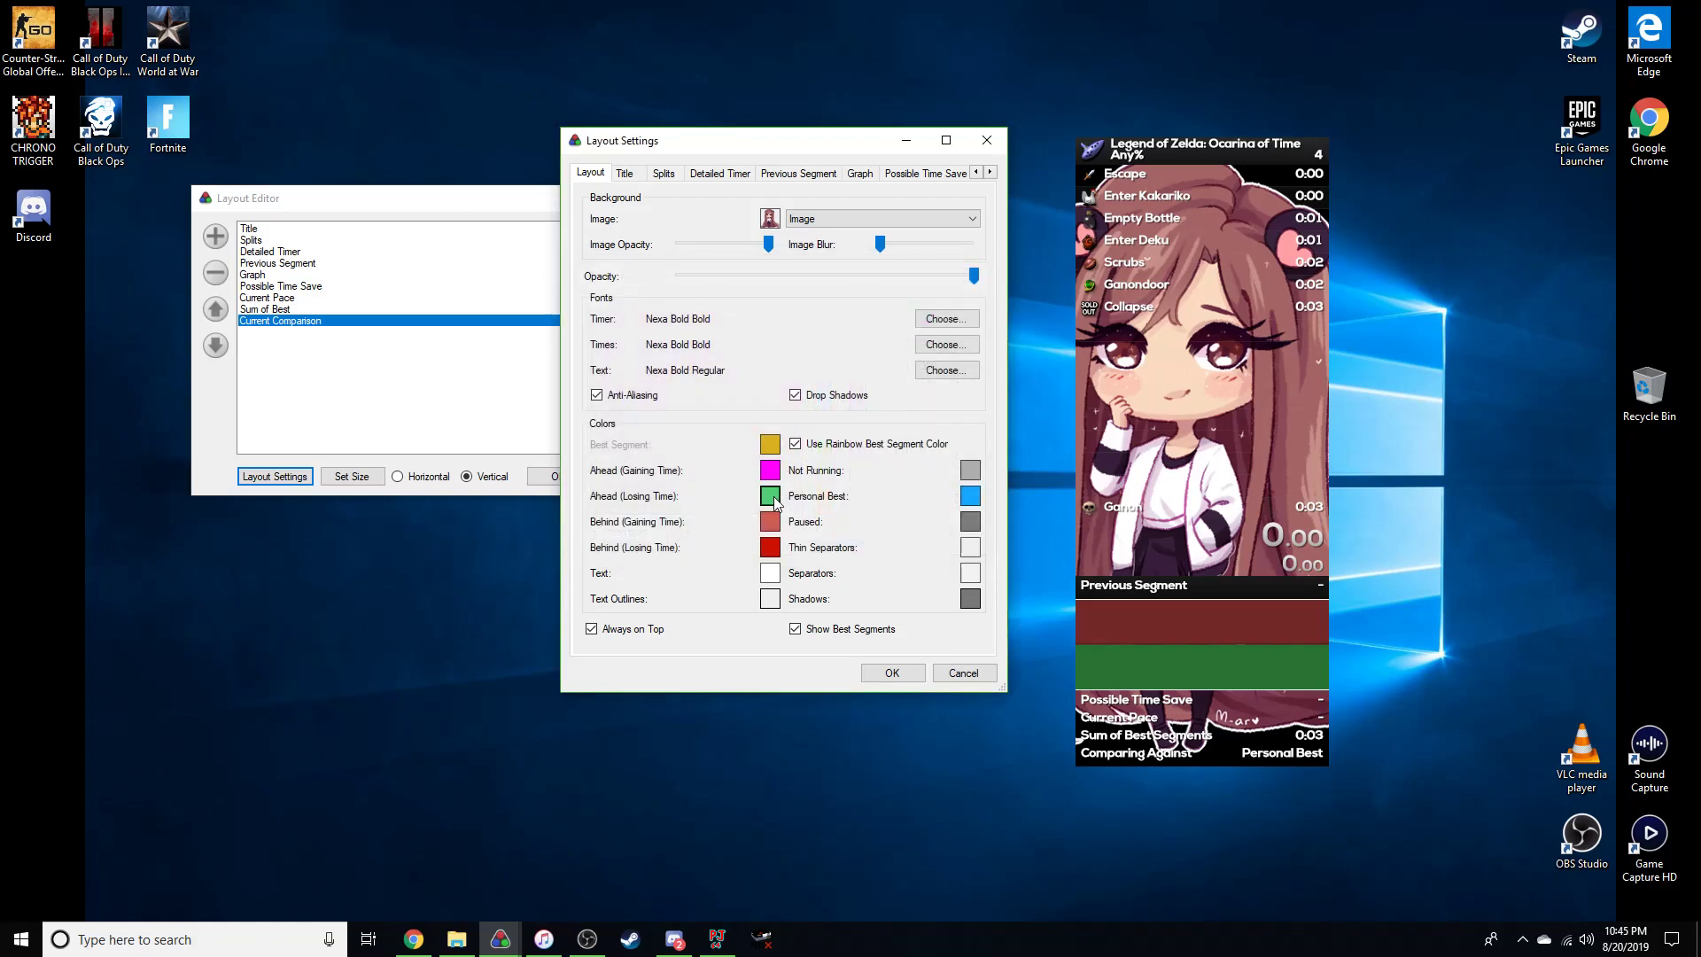
# Set the layout's Ahead (Losing Time) color to purple FFAF52CC.
pyautogui.click(770, 494)
pyautogui.click(826, 352)
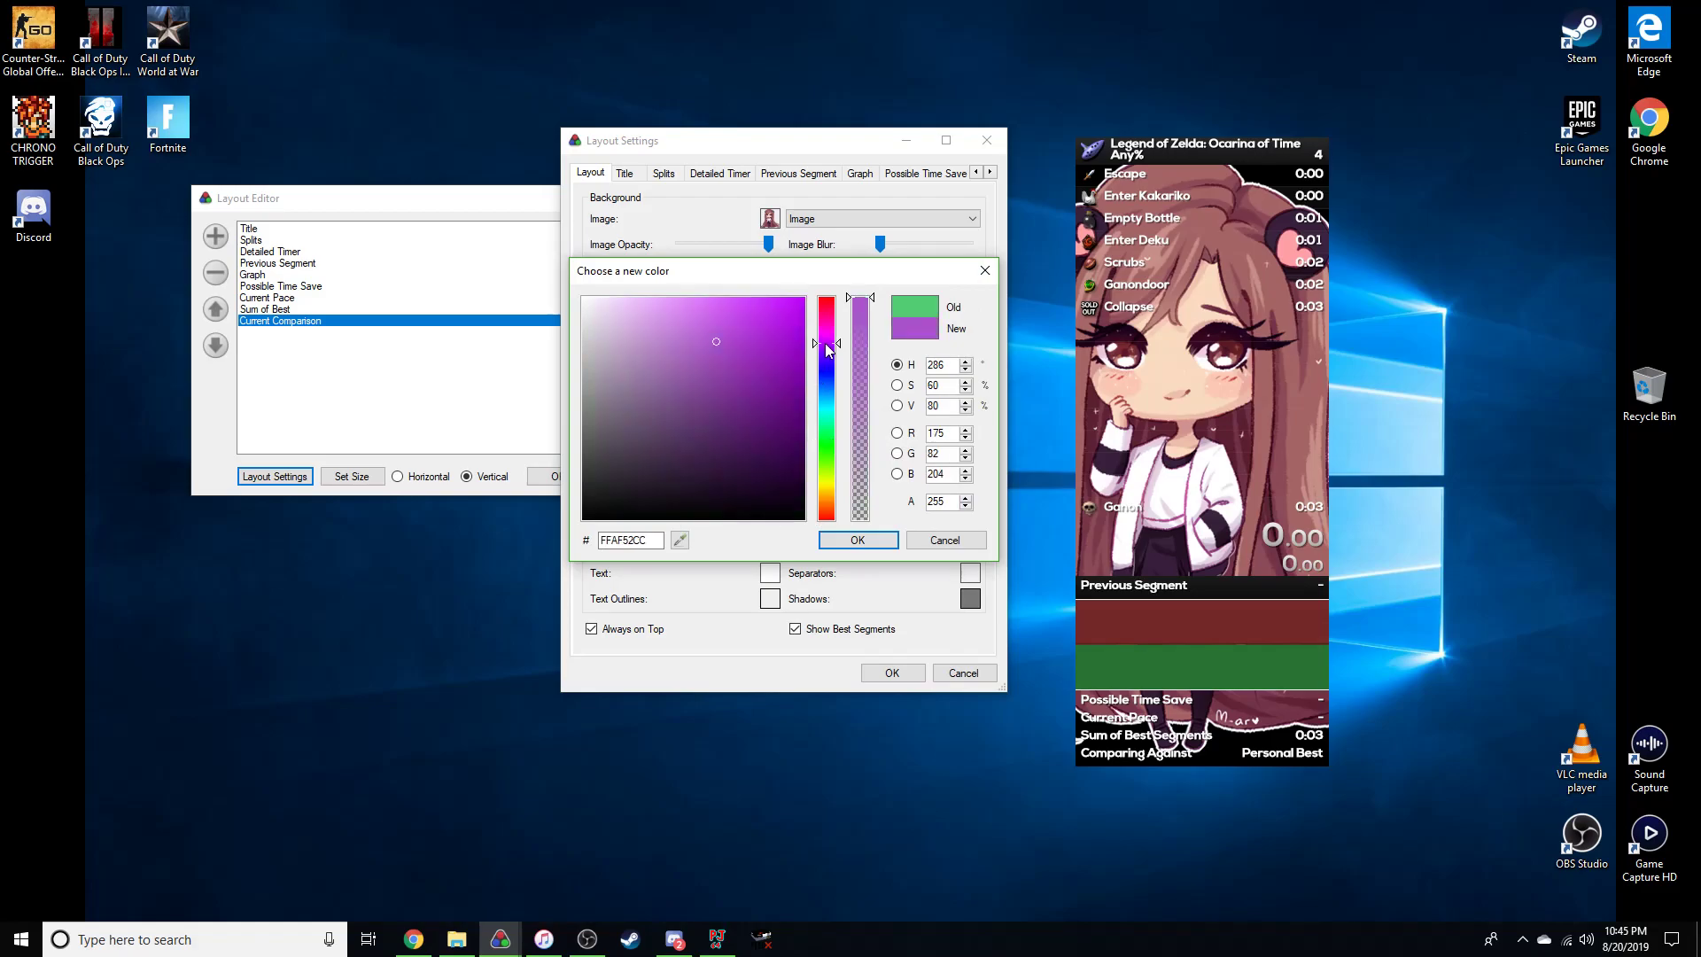
pyautogui.click(850, 538)
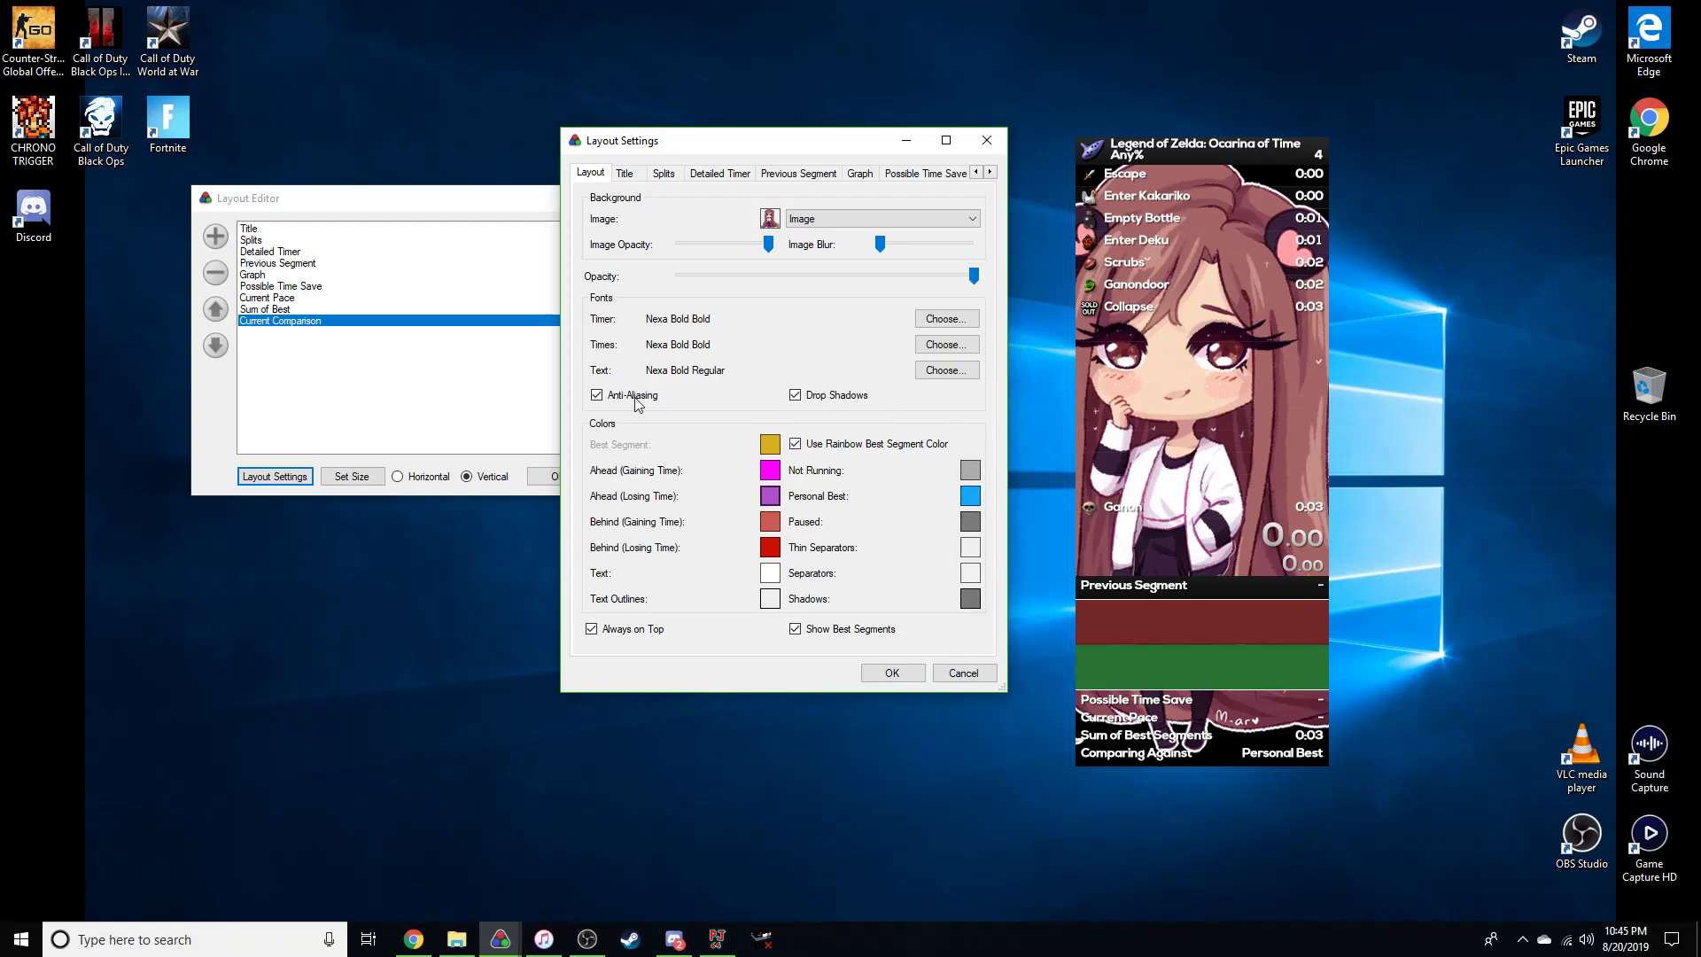
# Switch the layout's Always on Top option off and on again, and toggle Show Best Segments.
pyautogui.click(612, 635)
pyautogui.click(612, 635)
pyautogui.click(796, 631)
# Make the Title component show finished runs count, region and platform, with centered text and game and category on a single line.
pyautogui.click(640, 177)
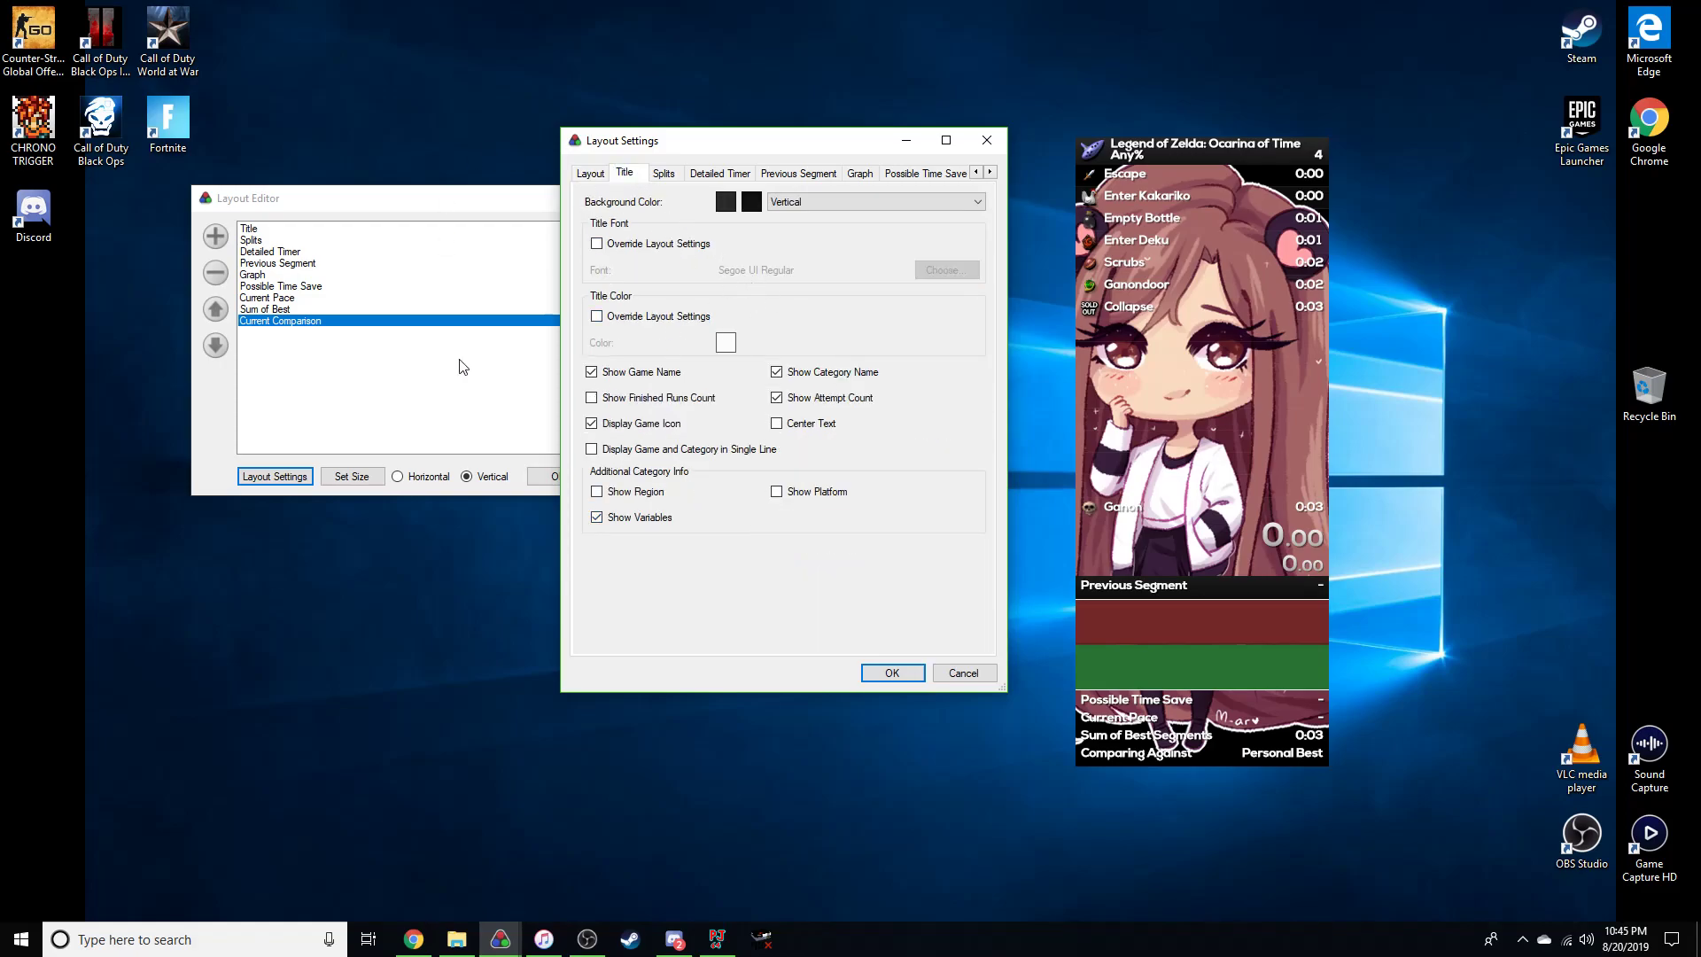
pyautogui.click(646, 398)
pyautogui.click(809, 426)
pyautogui.click(653, 452)
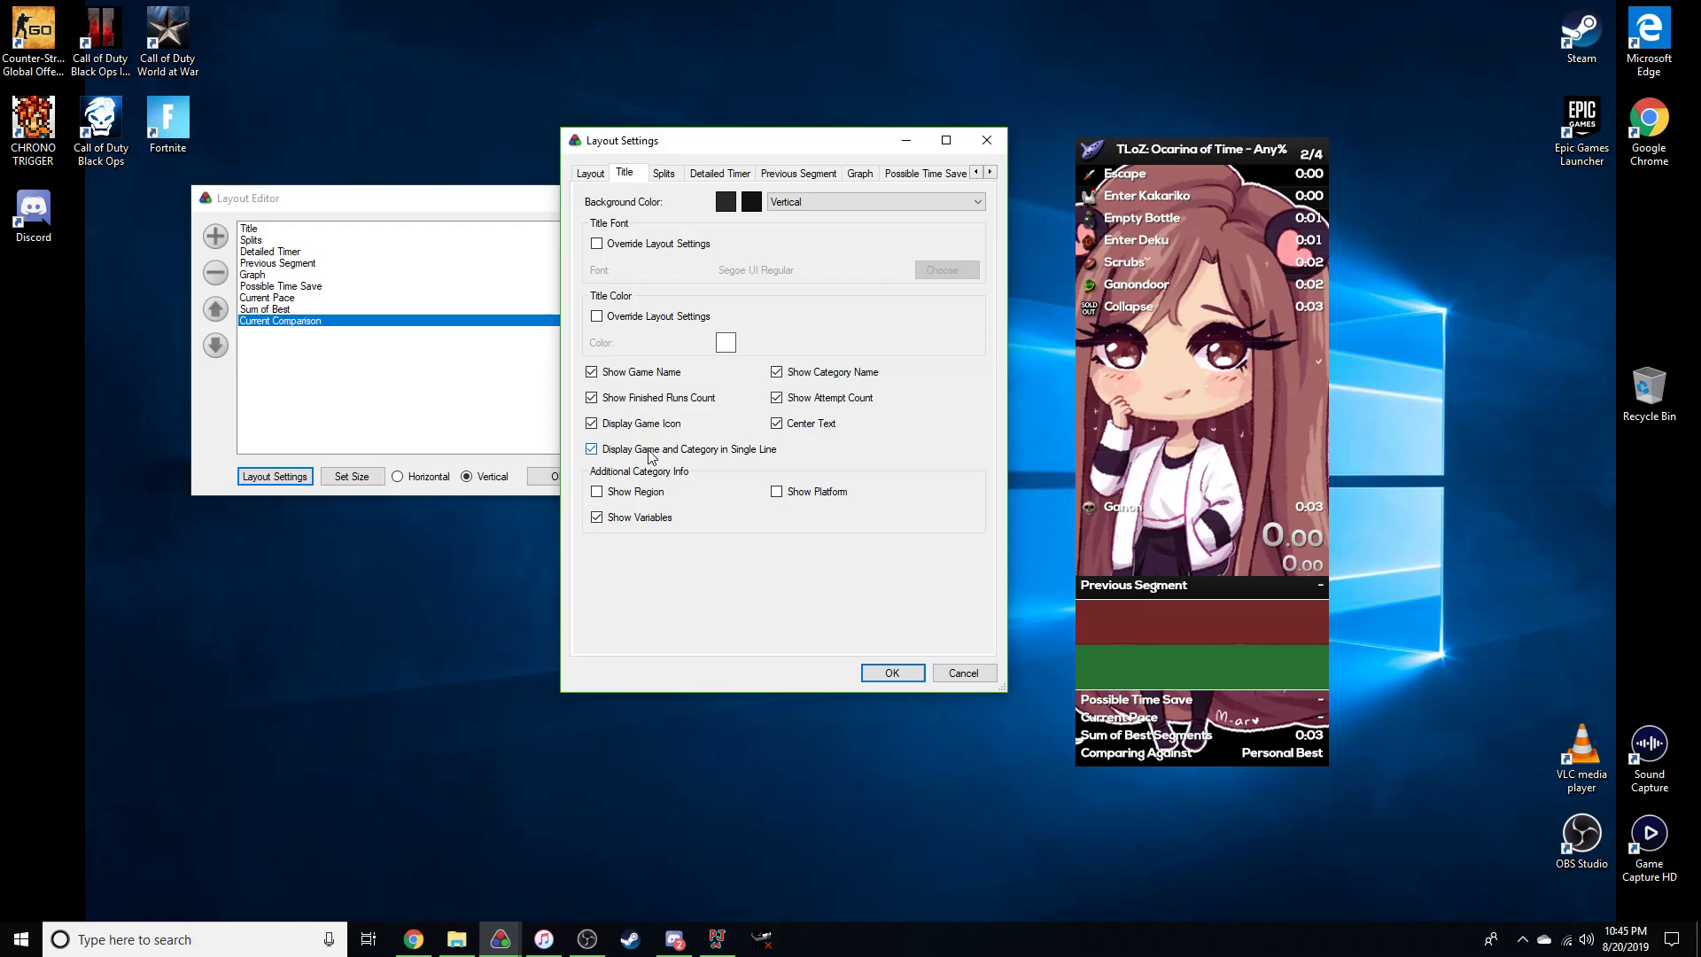
pyautogui.click(655, 493)
pyautogui.click(822, 494)
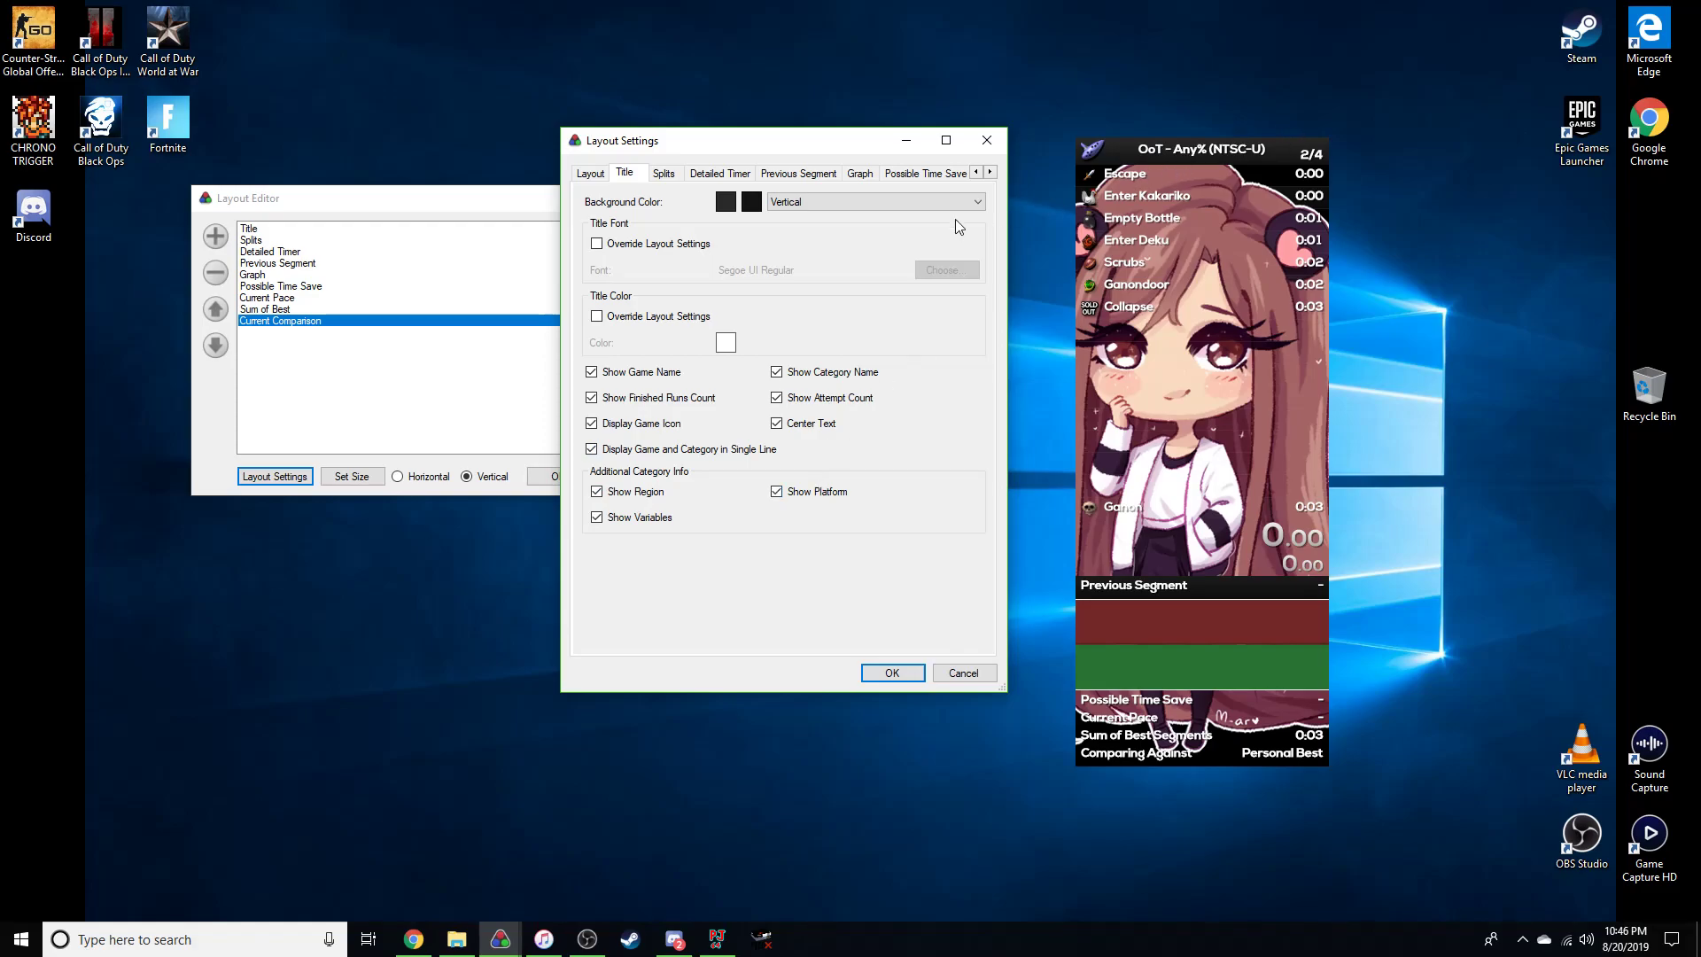
pyautogui.click(774, 200)
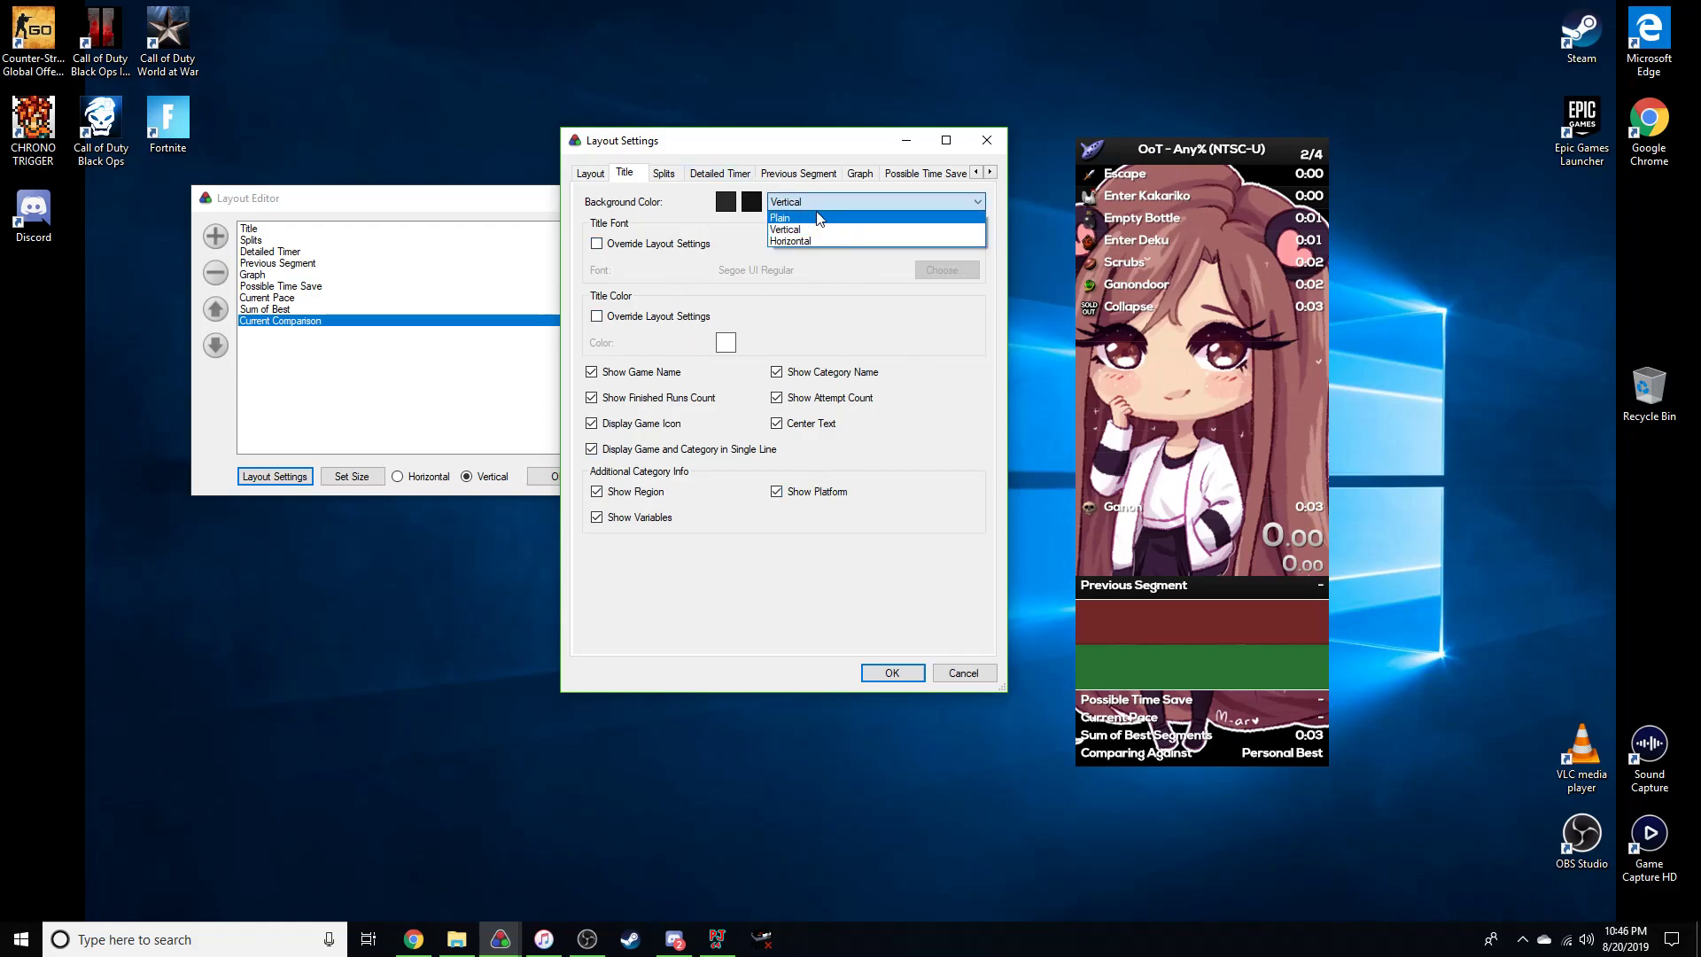
pyautogui.click(723, 236)
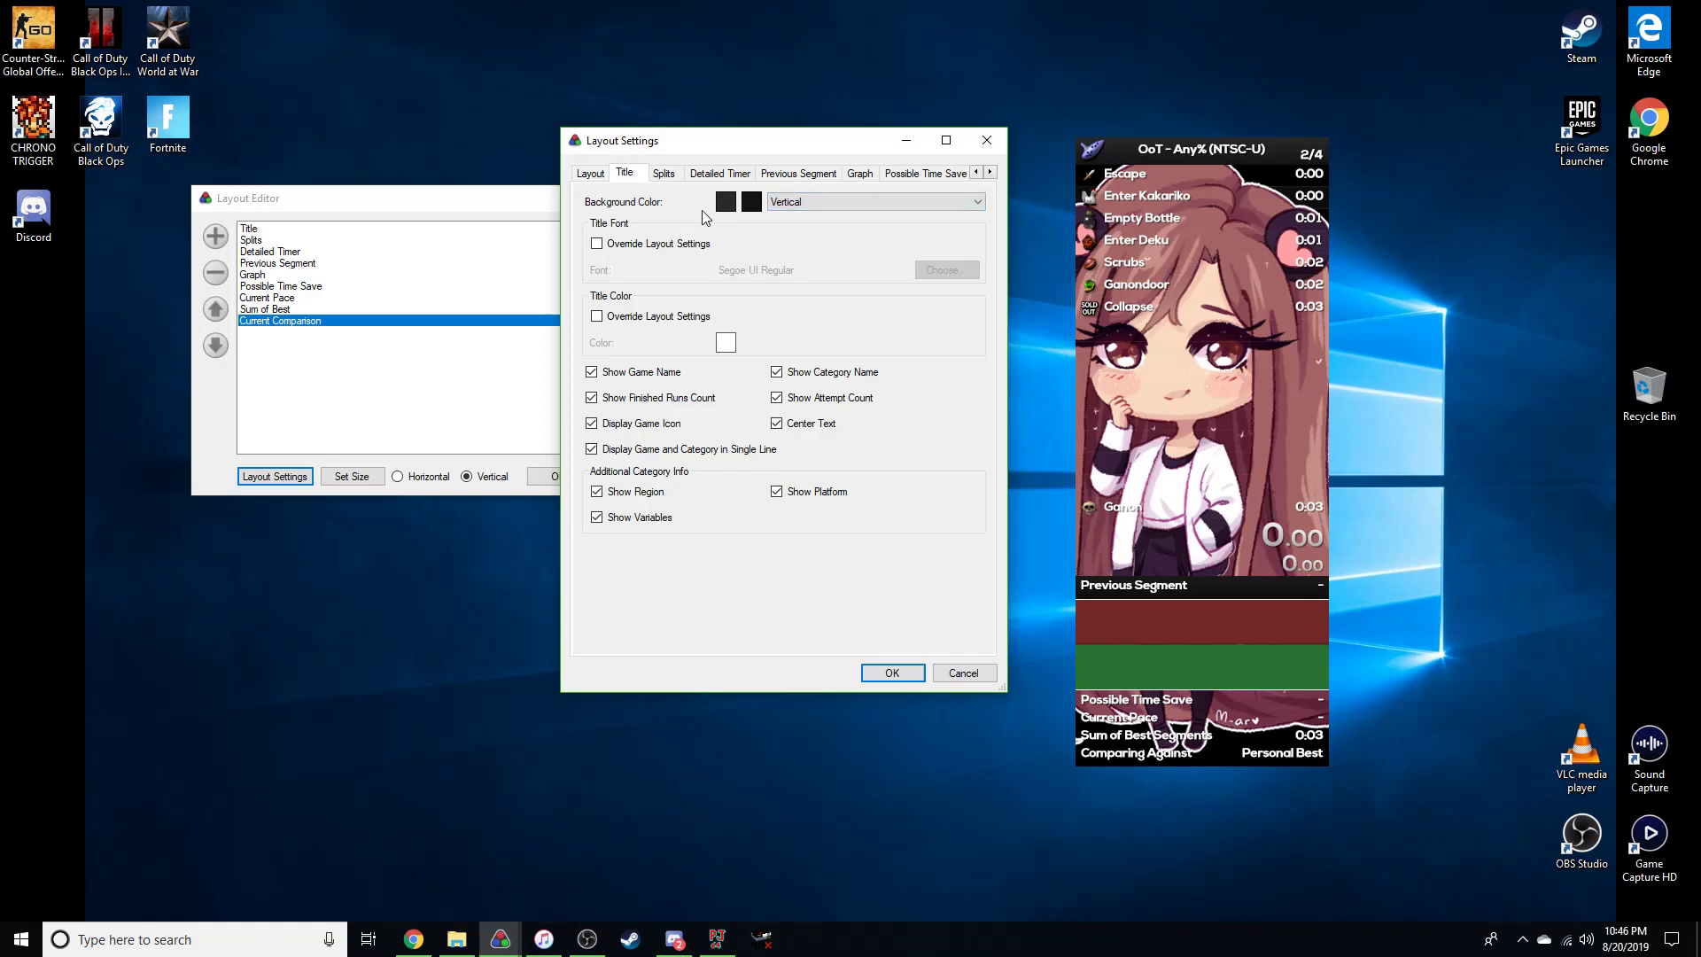
# Enlarge the icons of the Splits component to somewhat over a third of the size range.
pyautogui.click(676, 181)
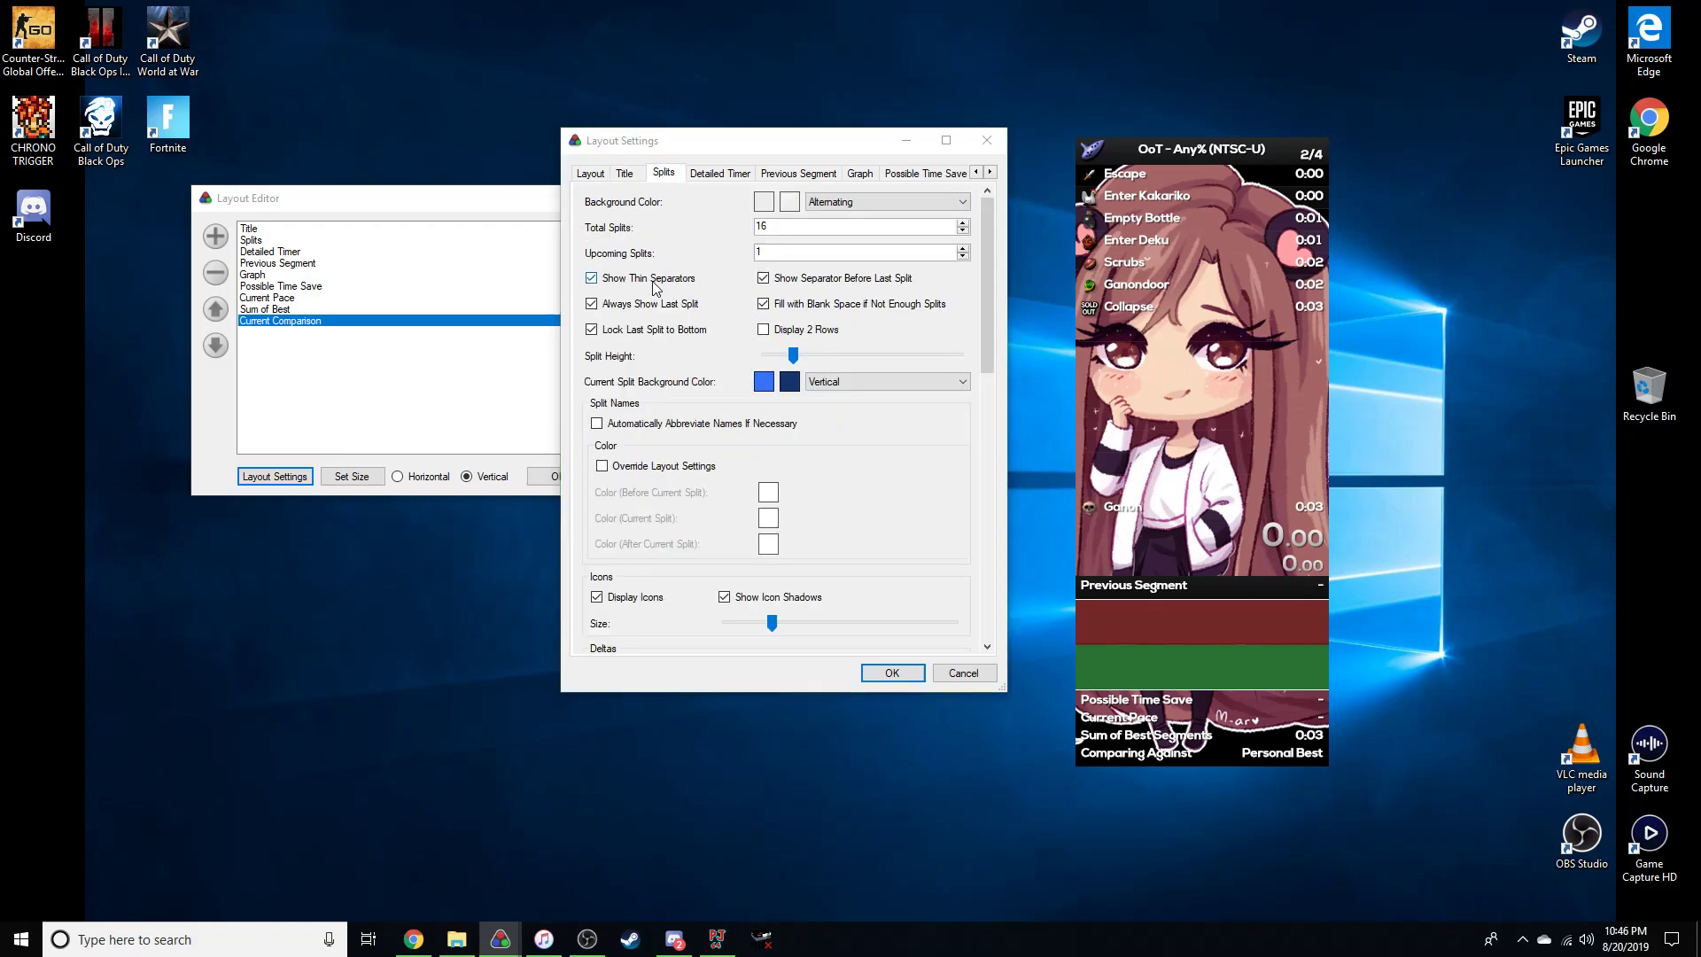
pyautogui.scroll(-2, 903, 501)
pyautogui.scroll(-2, 904, 501)
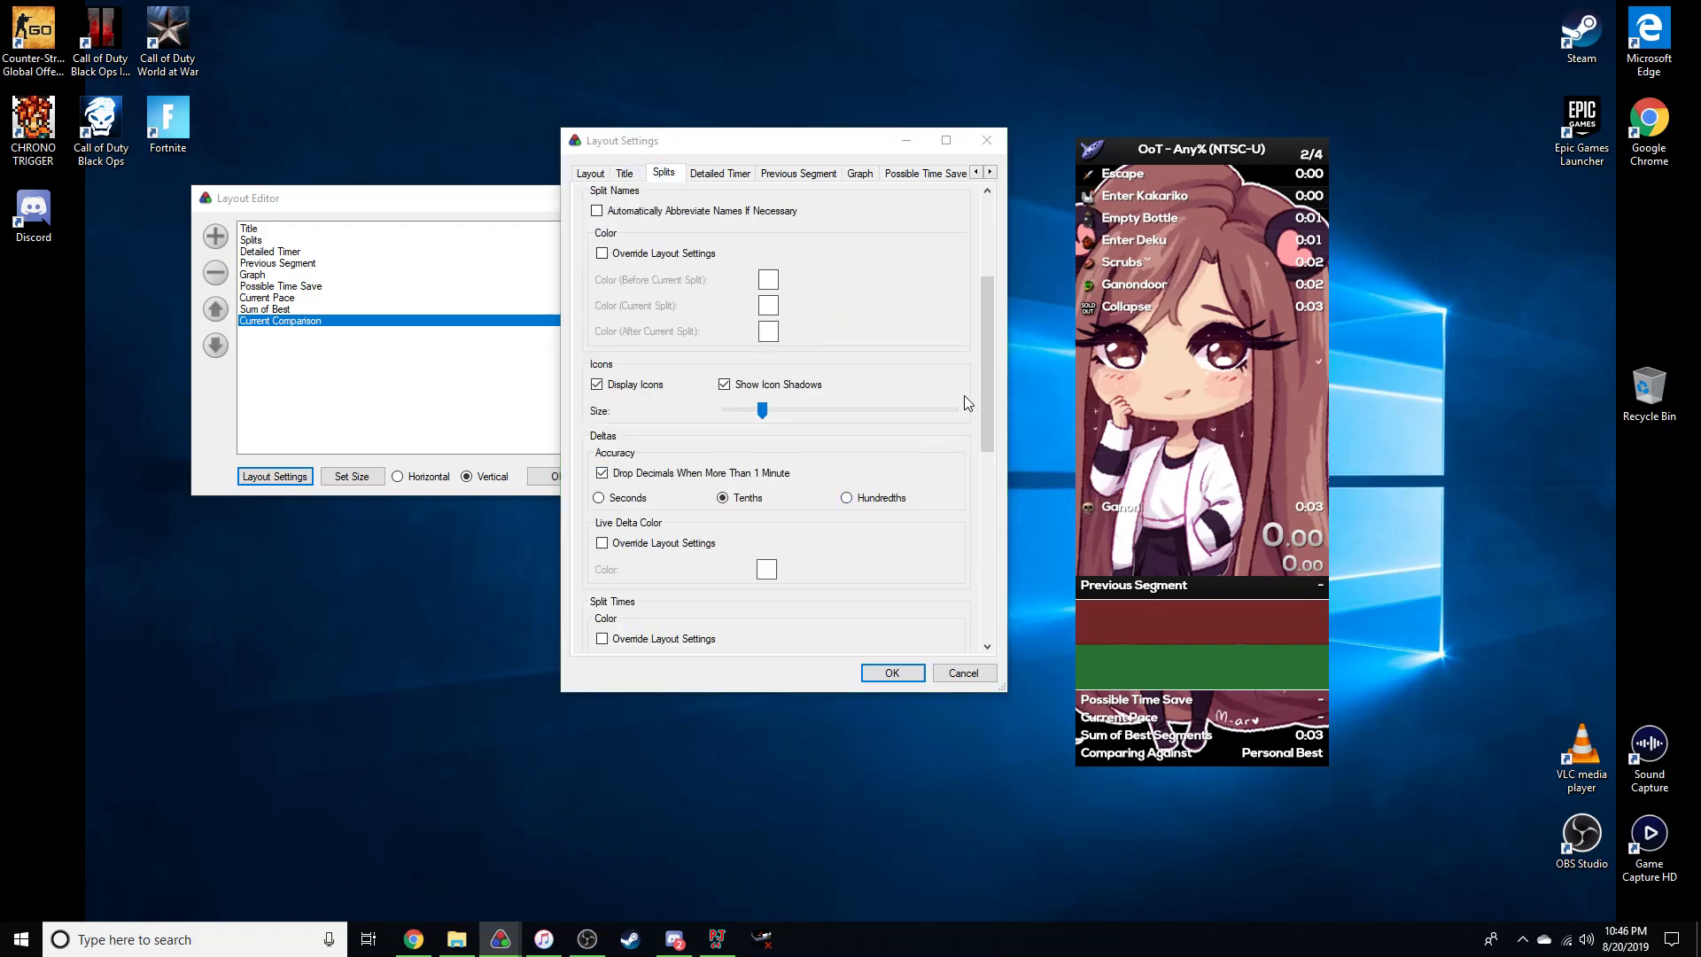
pyautogui.click(900, 416)
pyautogui.click(900, 417)
pyautogui.click(900, 416)
pyautogui.click(900, 417)
pyautogui.click(900, 416)
pyautogui.click(900, 417)
pyautogui.click(900, 407)
pyautogui.scroll(-5, 901, 408)
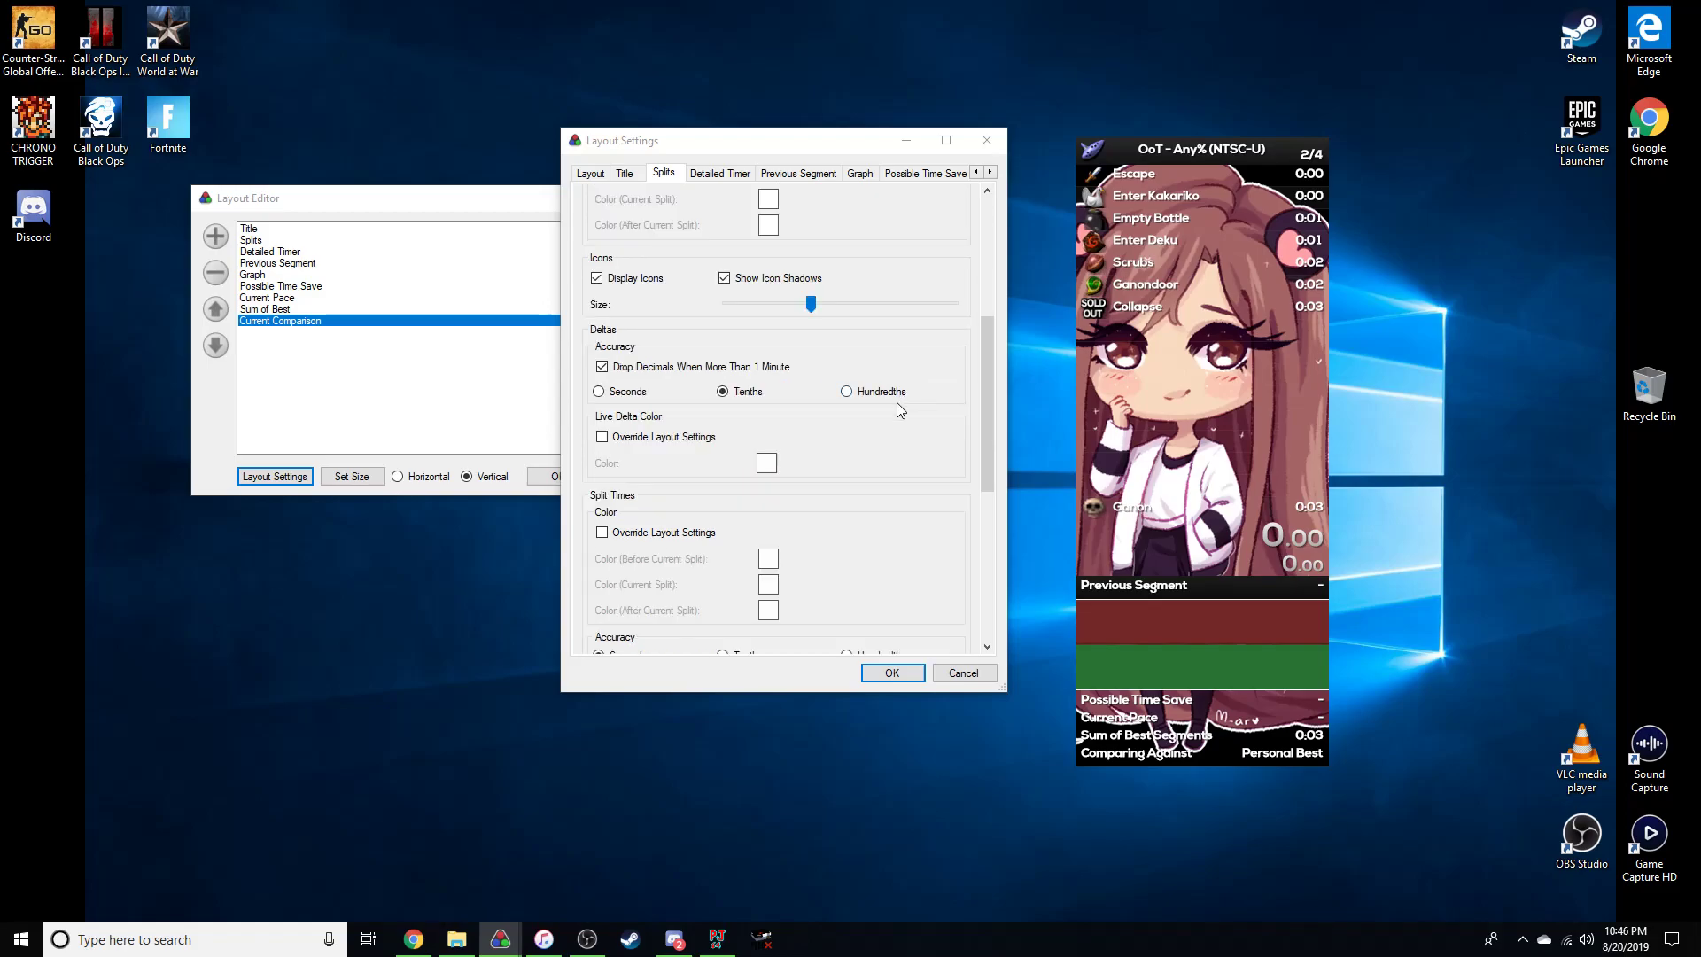
pyautogui.moveTo(980, 417); pyautogui.dragTo(953, 354)
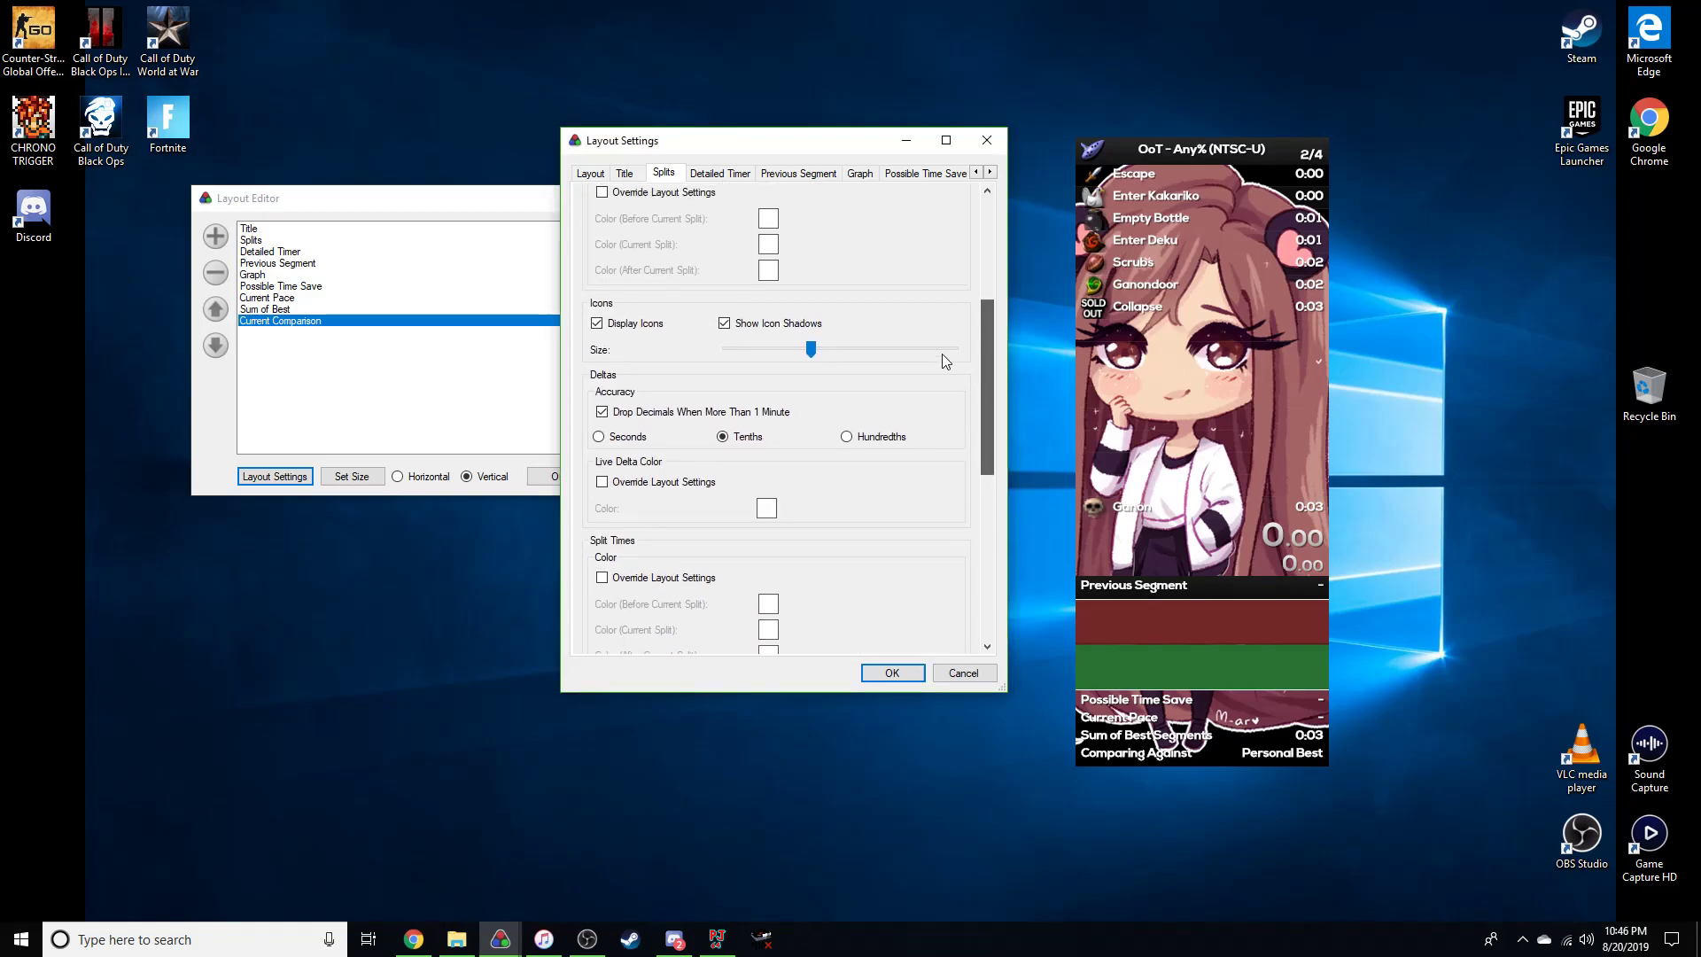
pyautogui.click(863, 348)
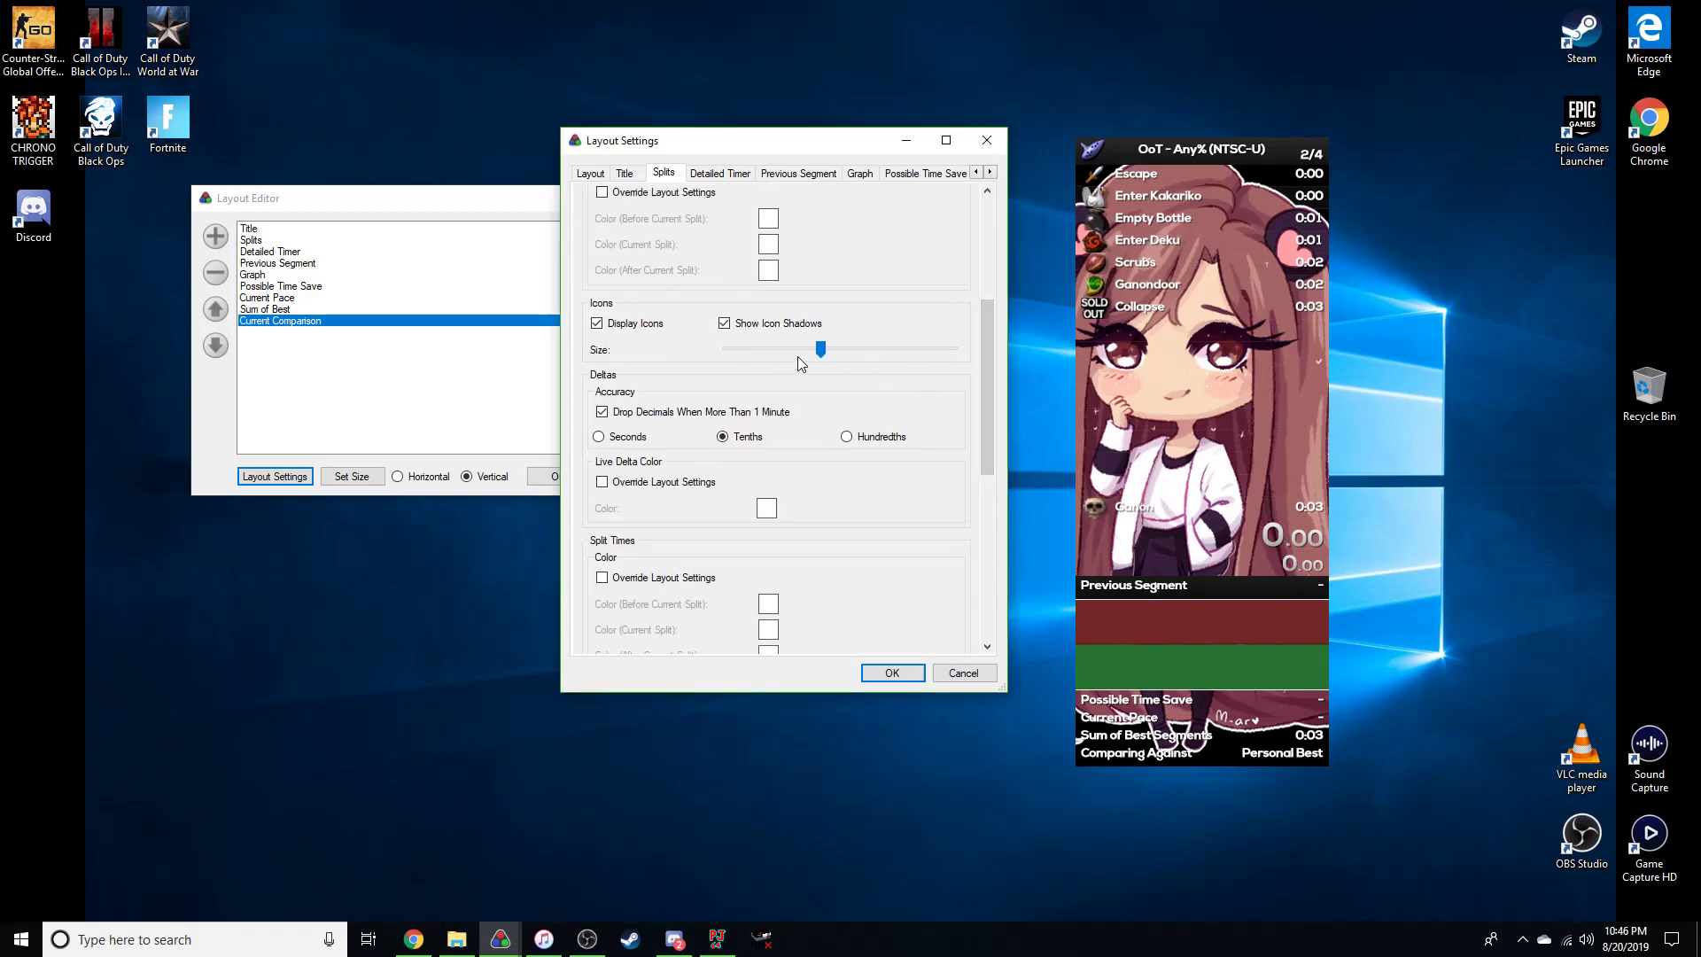
# Try lowering the Splits component's total splits to 8, and bring the total back to 16.
pyautogui.scroll(6, 922, 352)
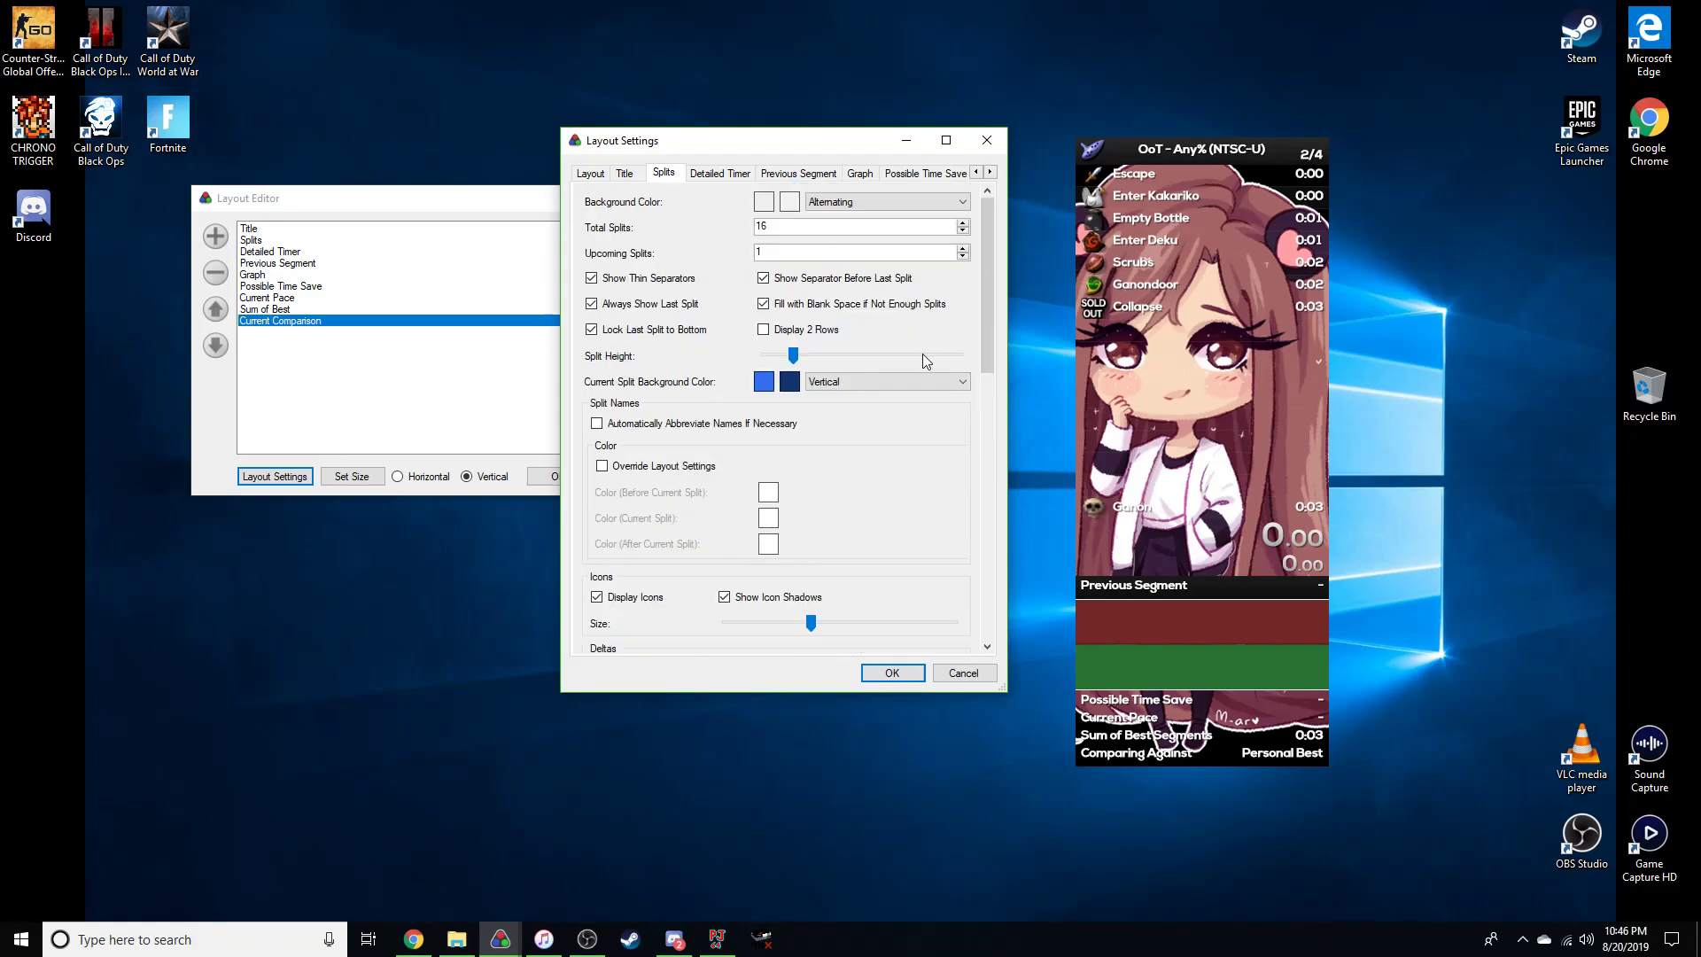
pyautogui.click(964, 232)
pyautogui.click(964, 231)
pyautogui.click(963, 232)
pyautogui.click(963, 231)
pyautogui.click(963, 231)
pyautogui.click(963, 232)
pyautogui.click(963, 231)
pyautogui.click(963, 231)
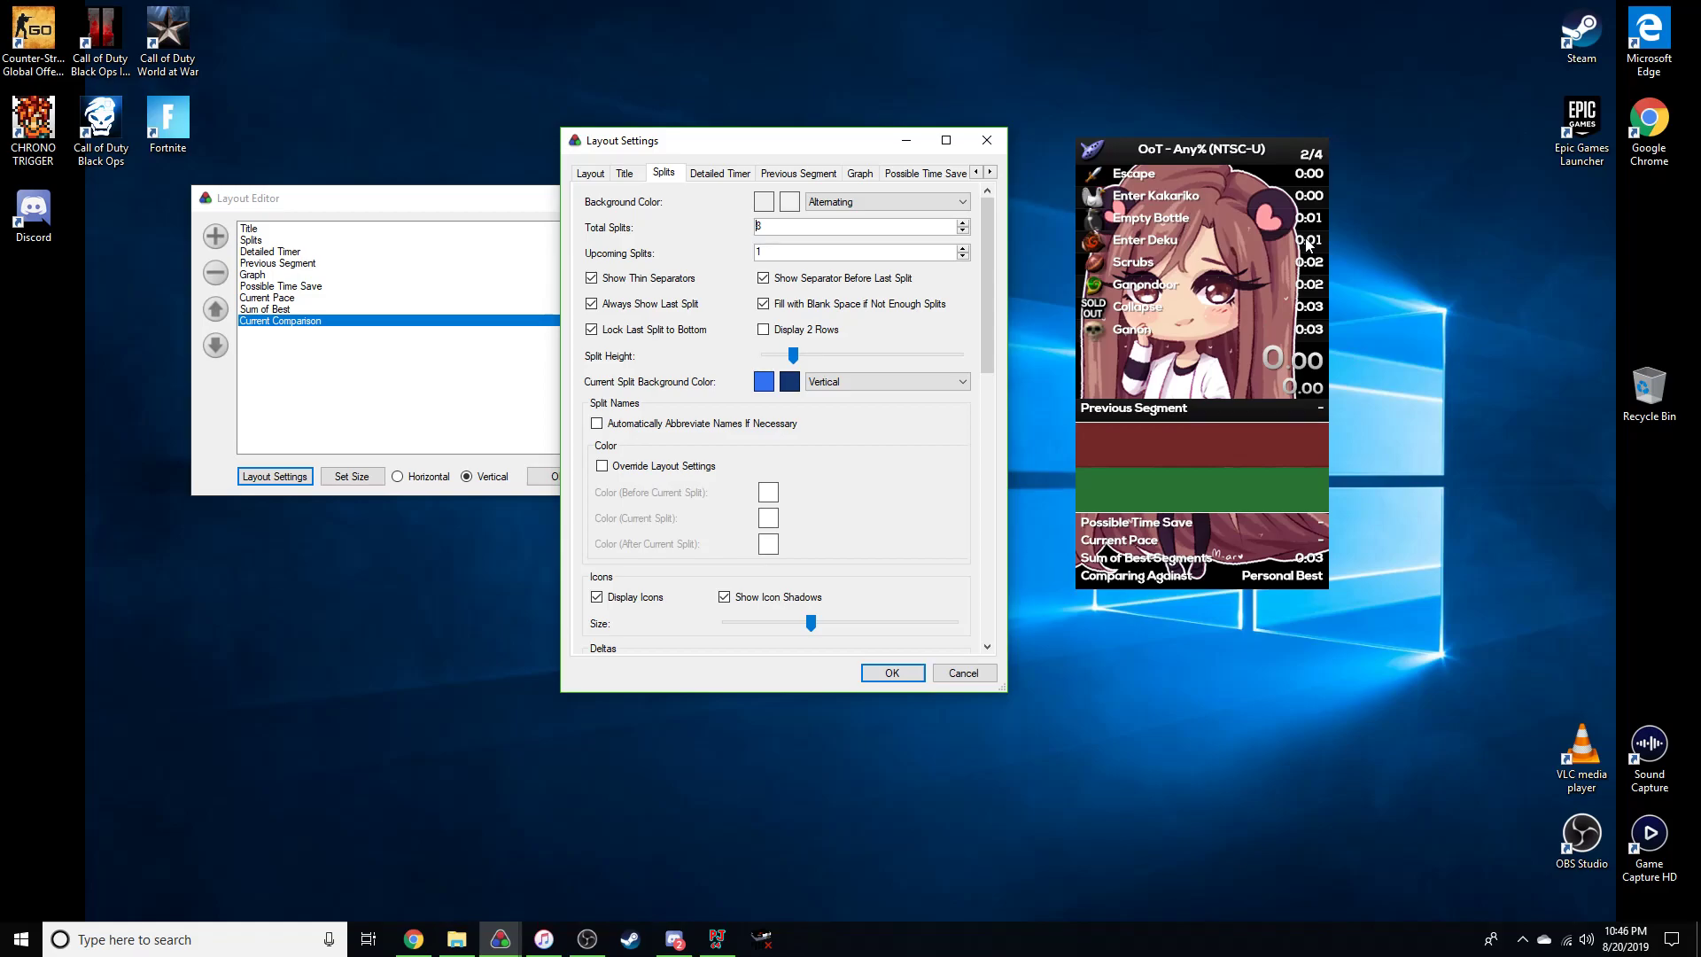
pyautogui.click(962, 223)
pyautogui.click(962, 223)
pyautogui.click(963, 223)
pyautogui.click(966, 224)
pyautogui.click(966, 224)
pyautogui.click(966, 224)
pyautogui.click(966, 225)
pyautogui.click(966, 224)
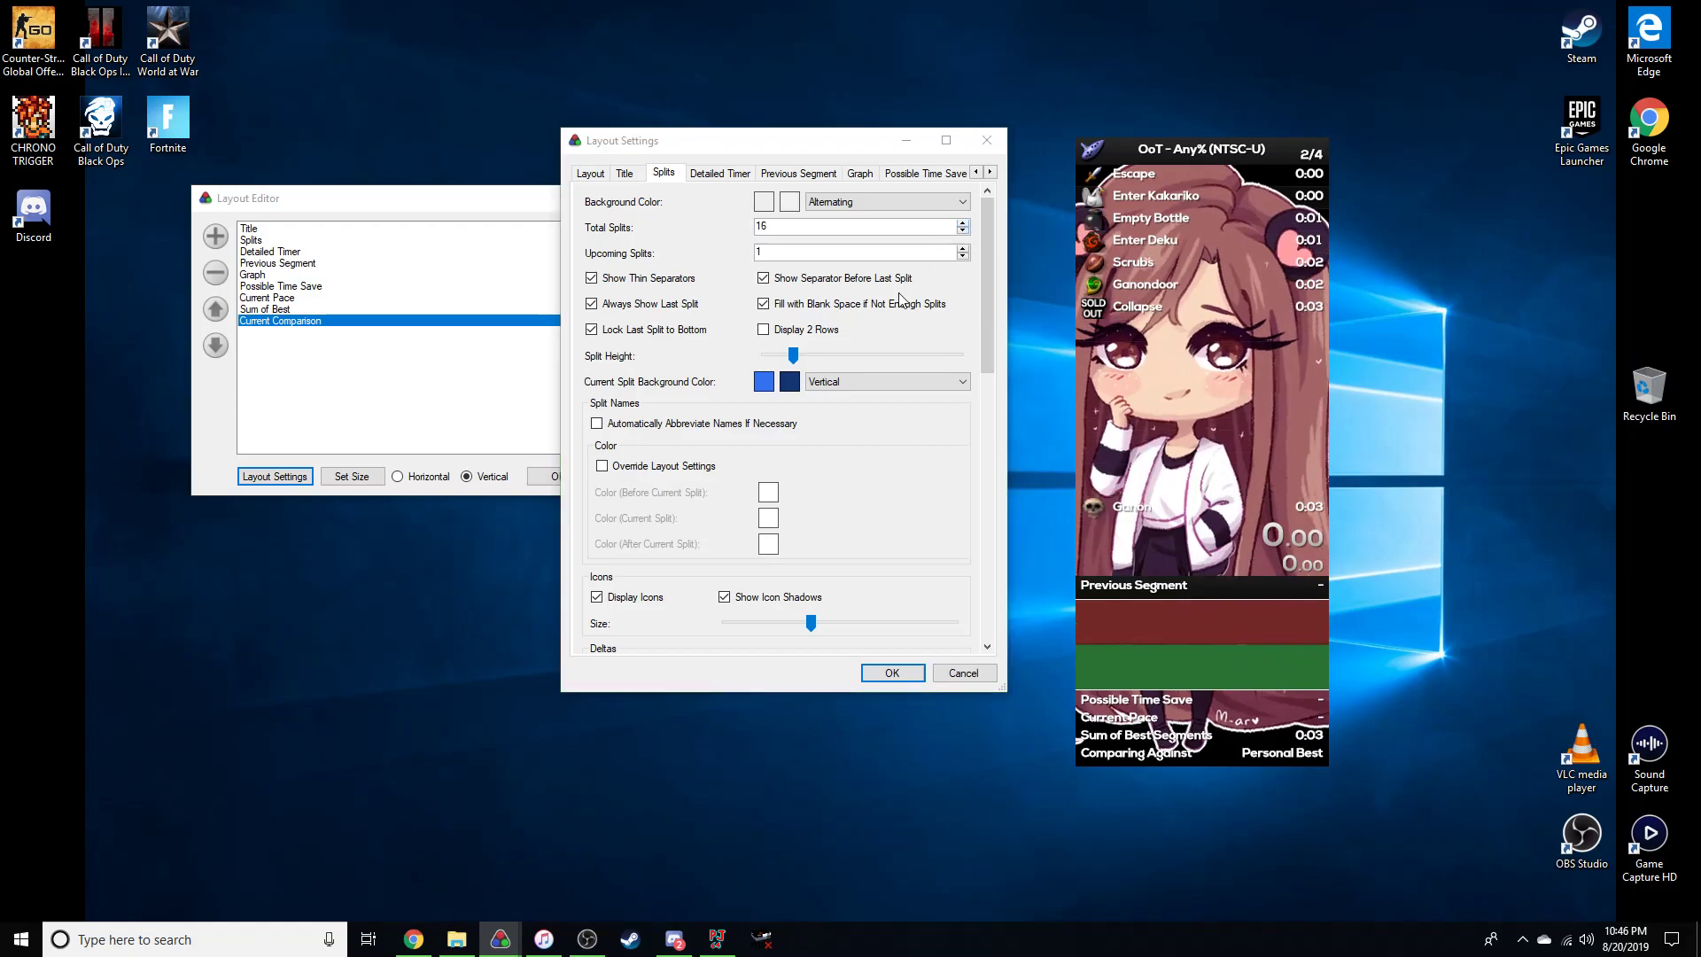
# Switch Fill with Blank Space if Not Enough Splits off and on again, and set the total splits to 8.
pyautogui.click(800, 306)
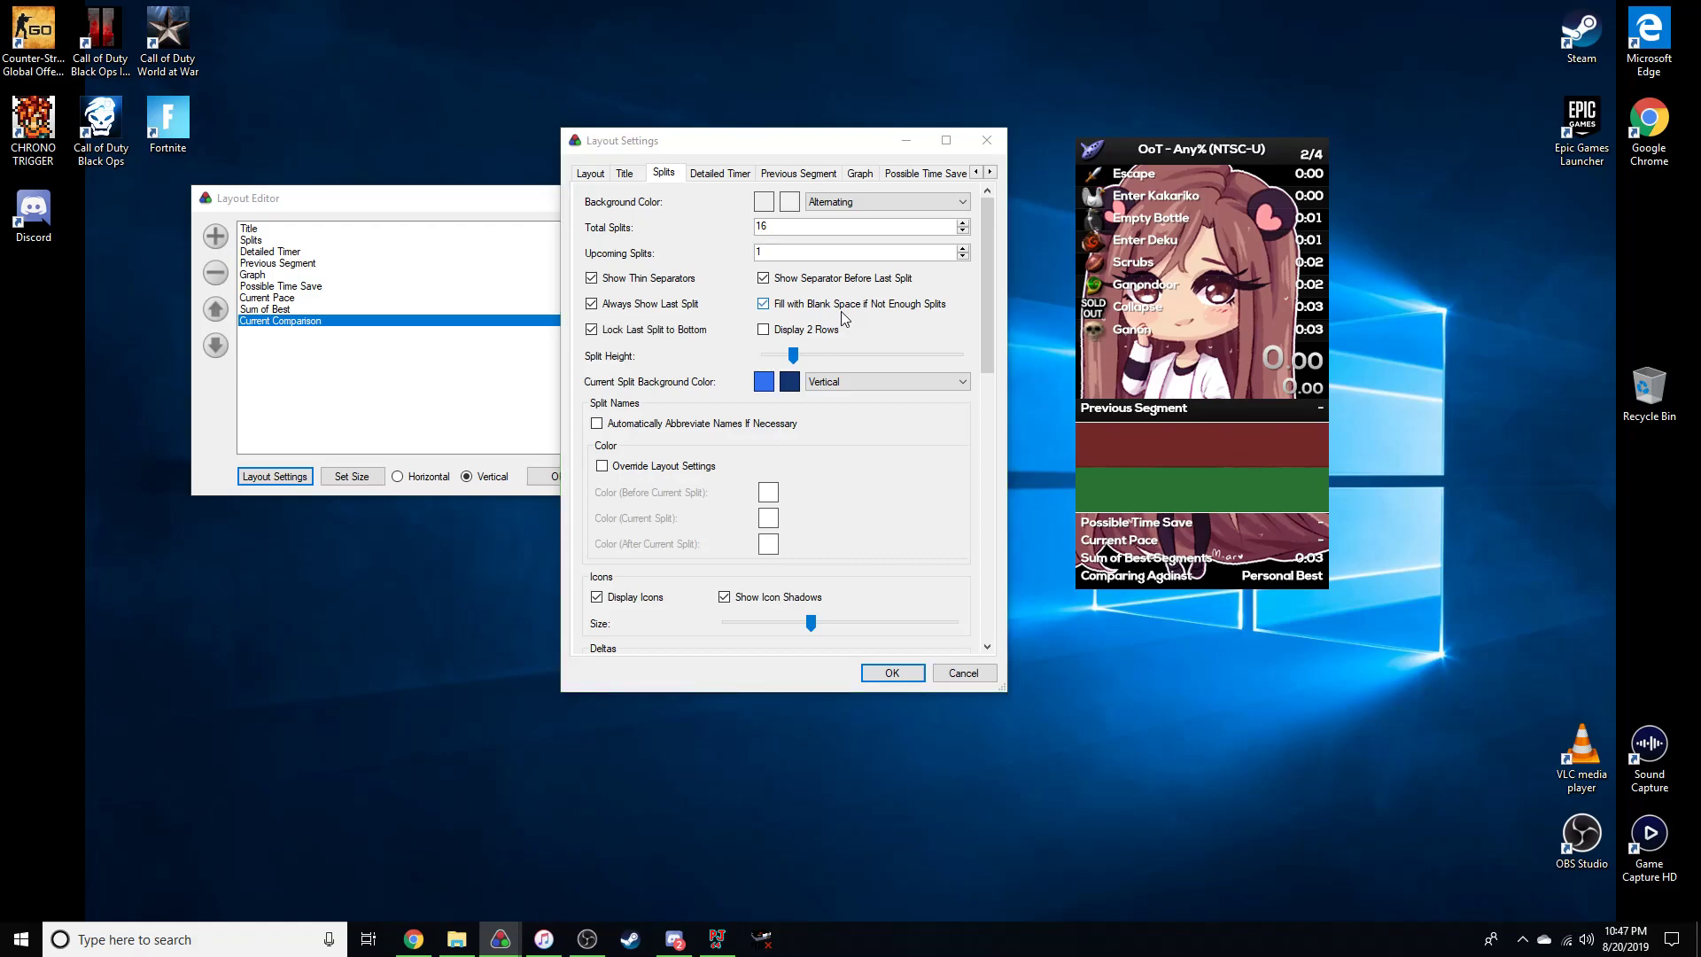
pyautogui.click(842, 308)
pyautogui.click(967, 233)
pyautogui.click(966, 232)
pyautogui.click(967, 232)
pyautogui.click(967, 232)
pyautogui.click(967, 233)
pyautogui.click(967, 233)
pyautogui.click(967, 233)
pyautogui.click(967, 232)
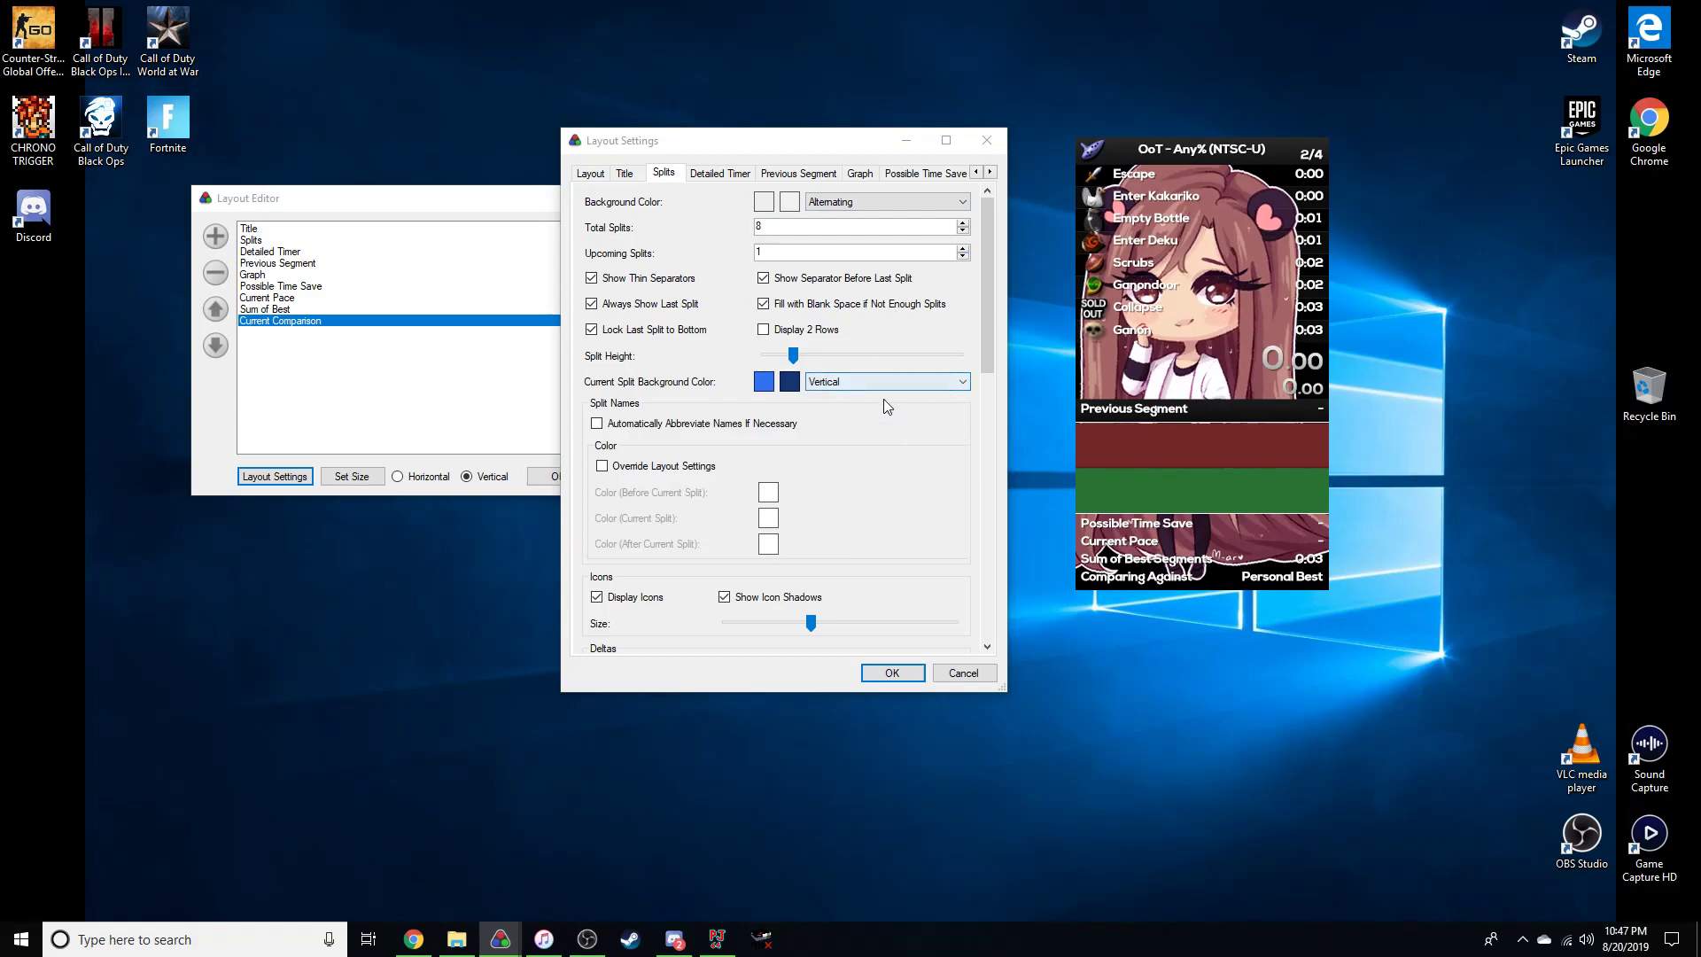
# Try a Plain background for the current split, and return it to the Vertical gradient.
pyautogui.click(861, 386)
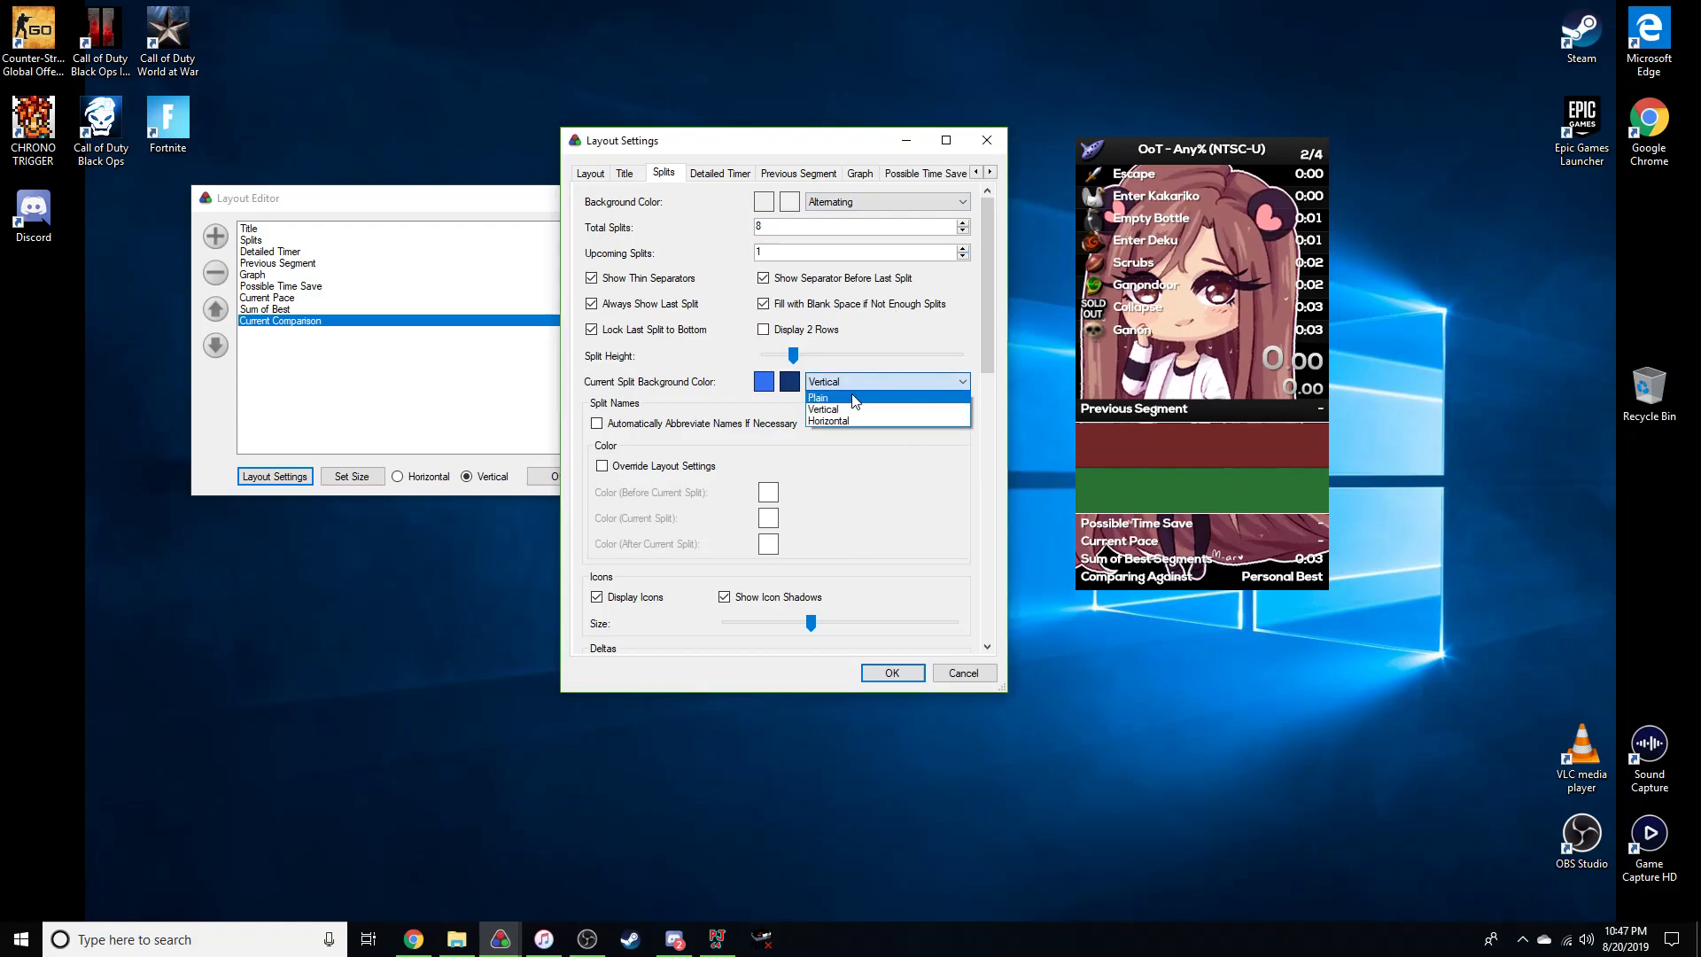
pyautogui.click(828, 395)
pyautogui.click(822, 388)
pyautogui.click(829, 408)
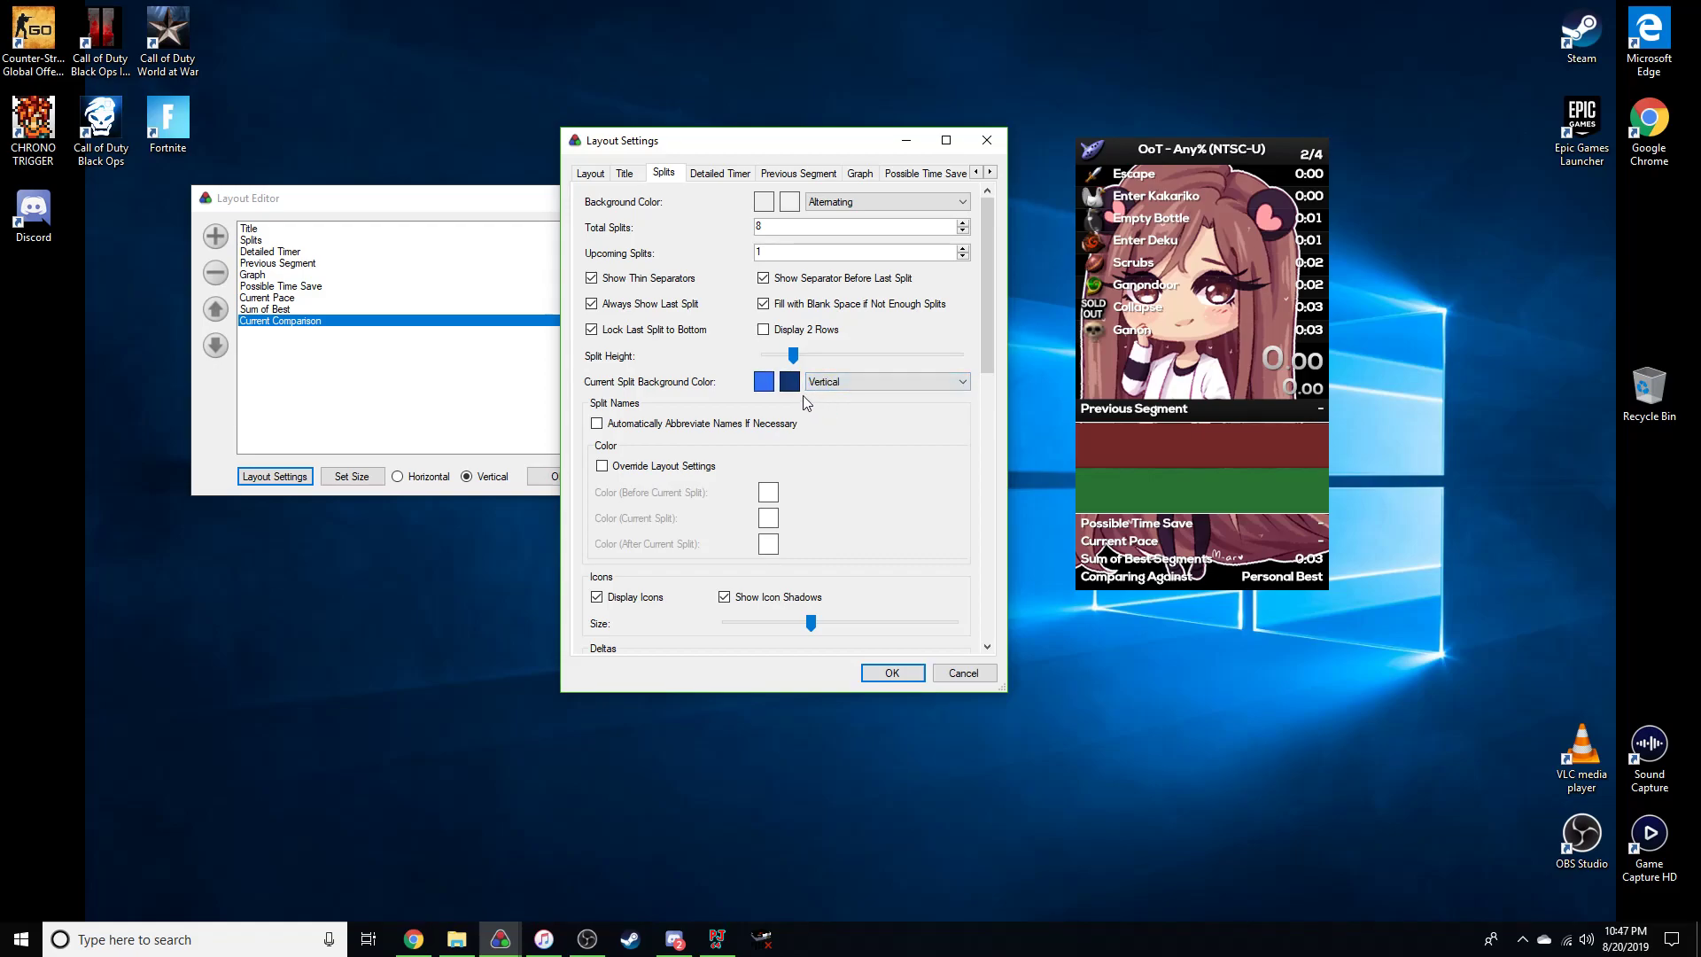
# Set the current split's background gradient to bright green FF33F445 and dark green FF157420.
pyautogui.click(790, 381)
pyautogui.click(829, 440)
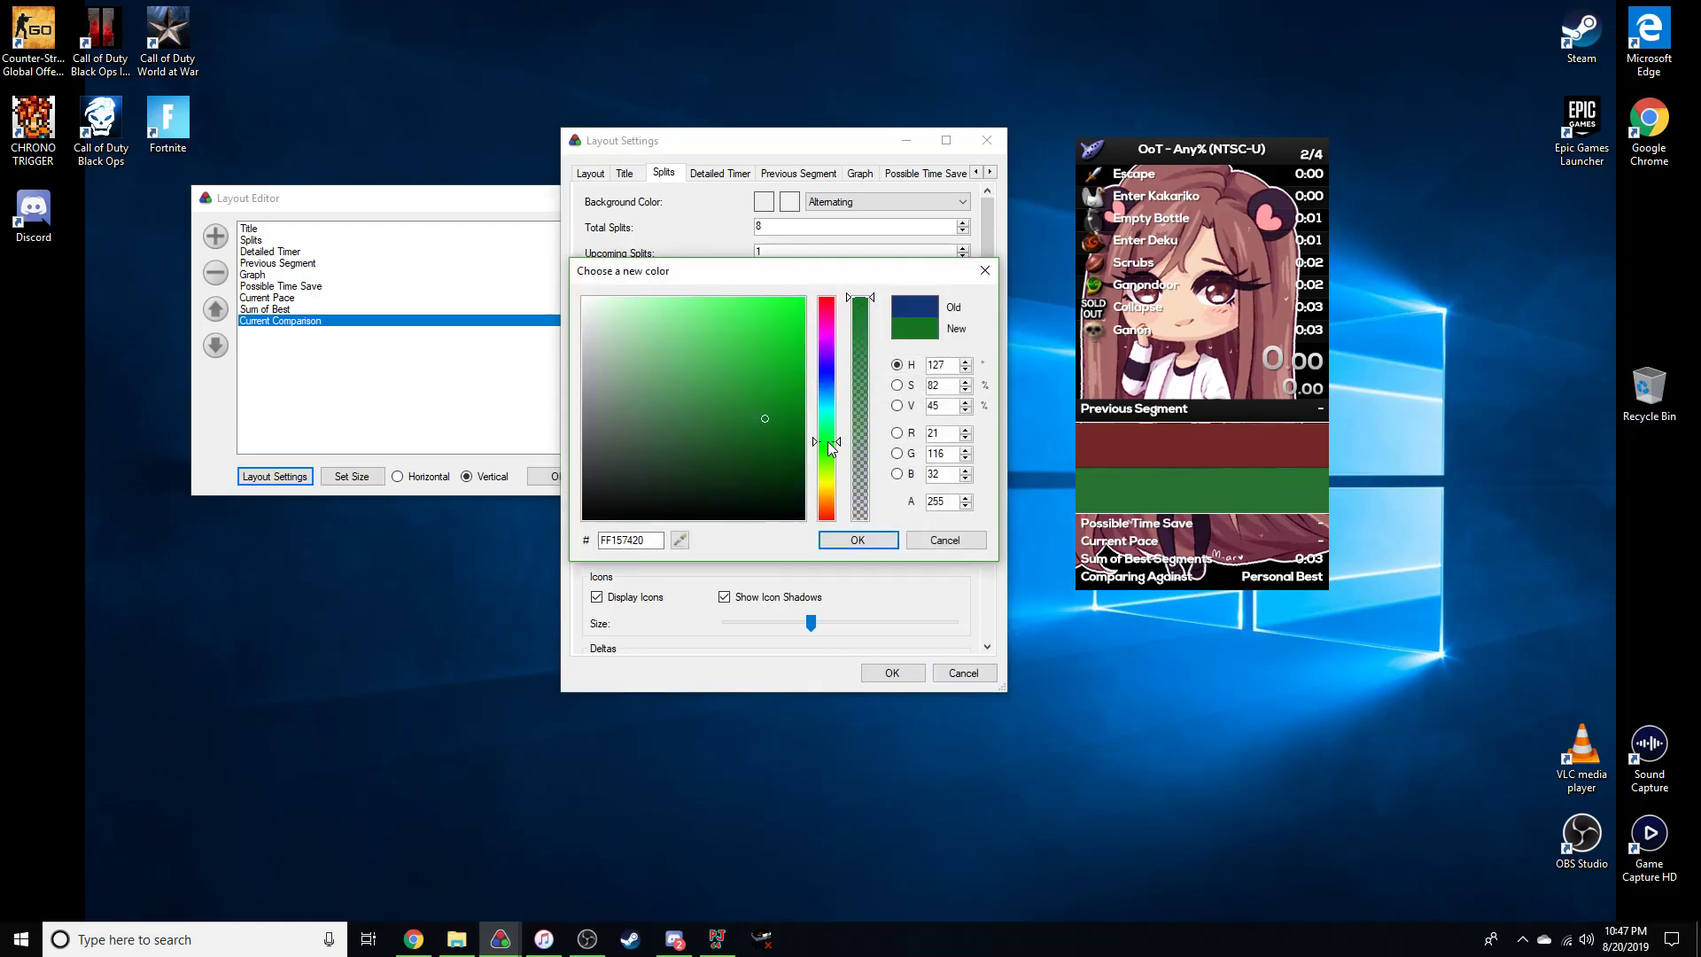
pyautogui.click(852, 540)
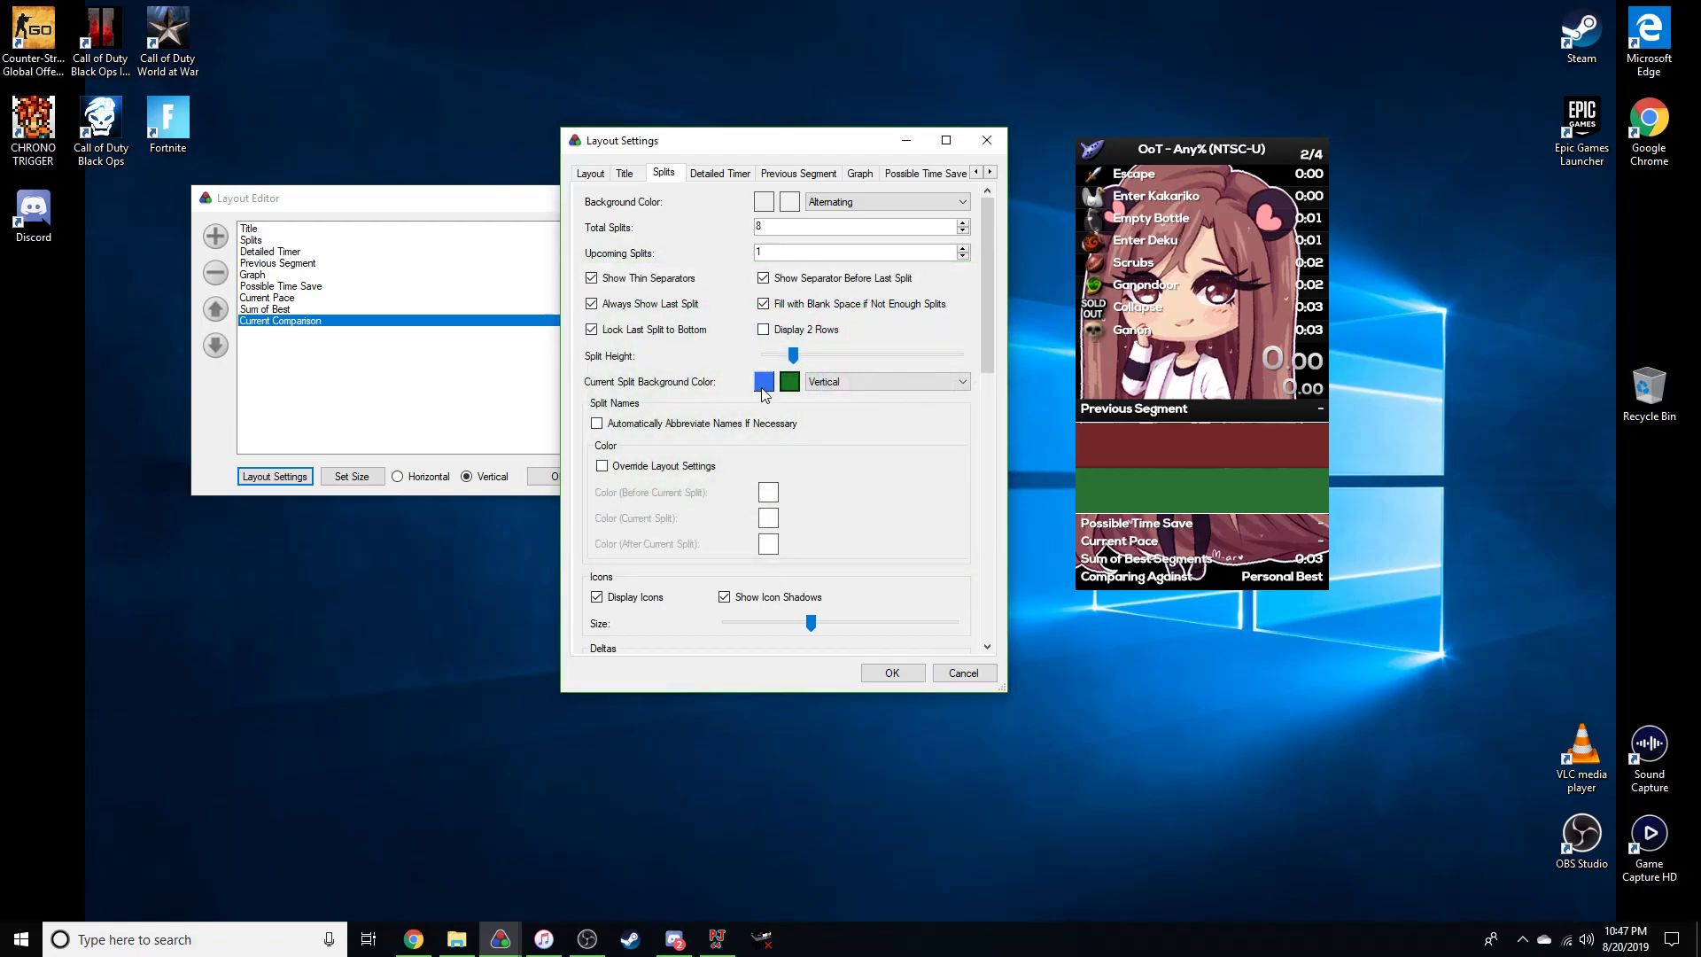
pyautogui.click(762, 387)
pyautogui.click(826, 443)
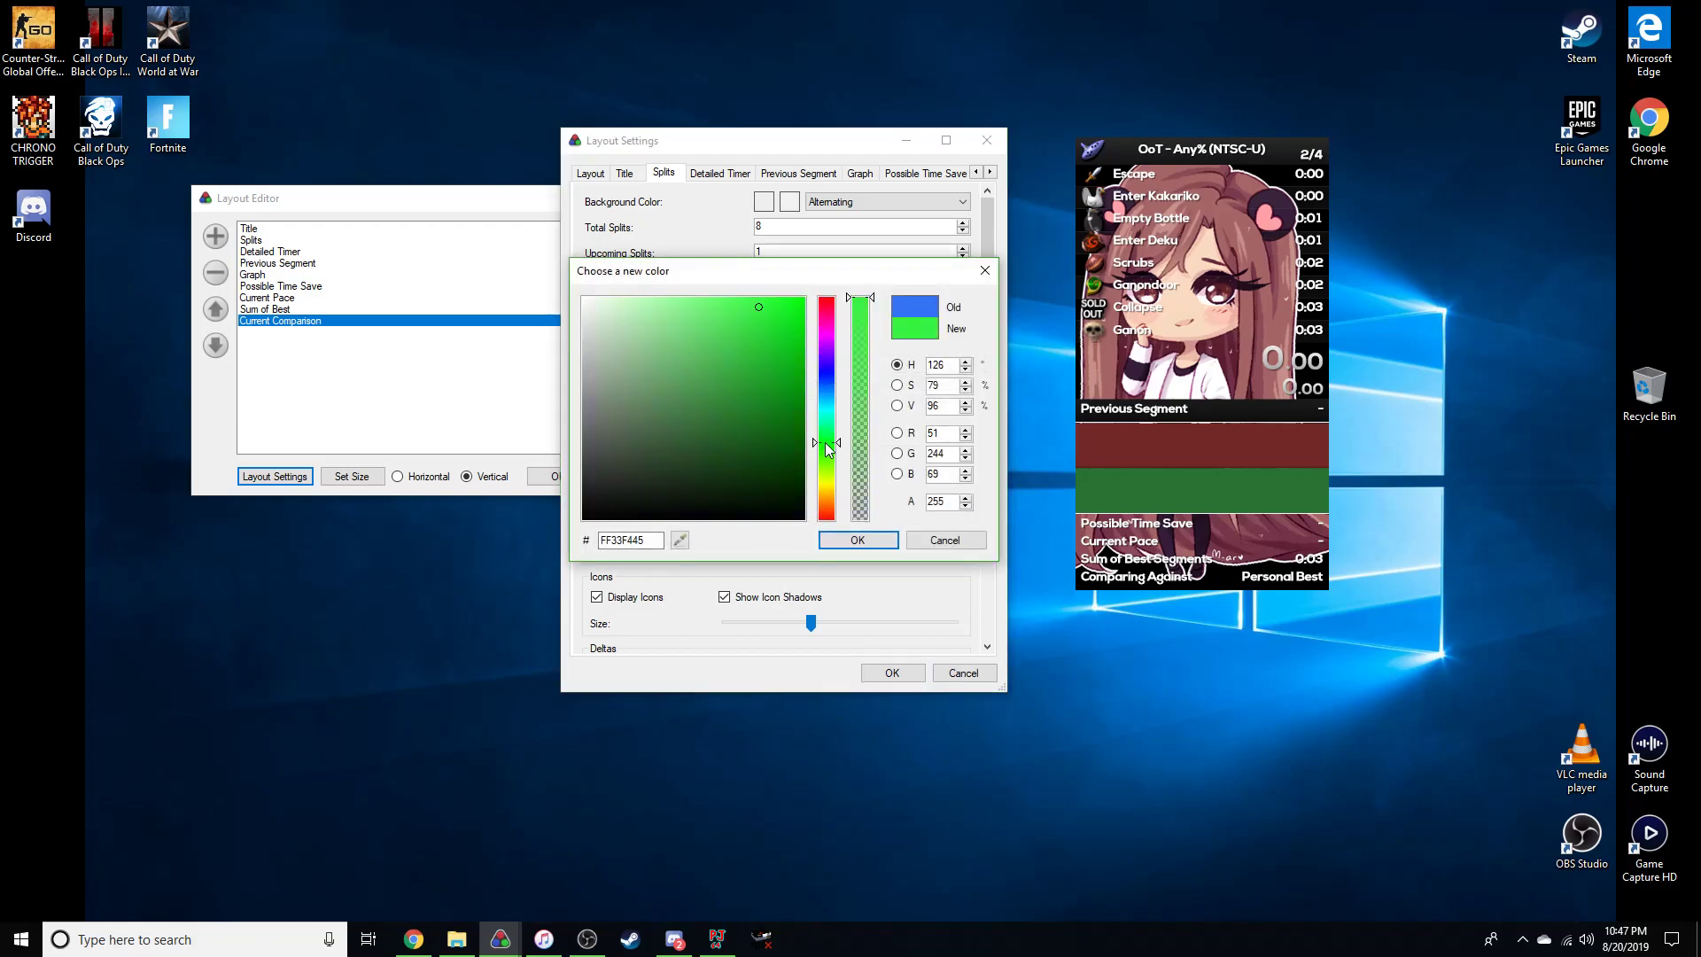
pyautogui.click(849, 537)
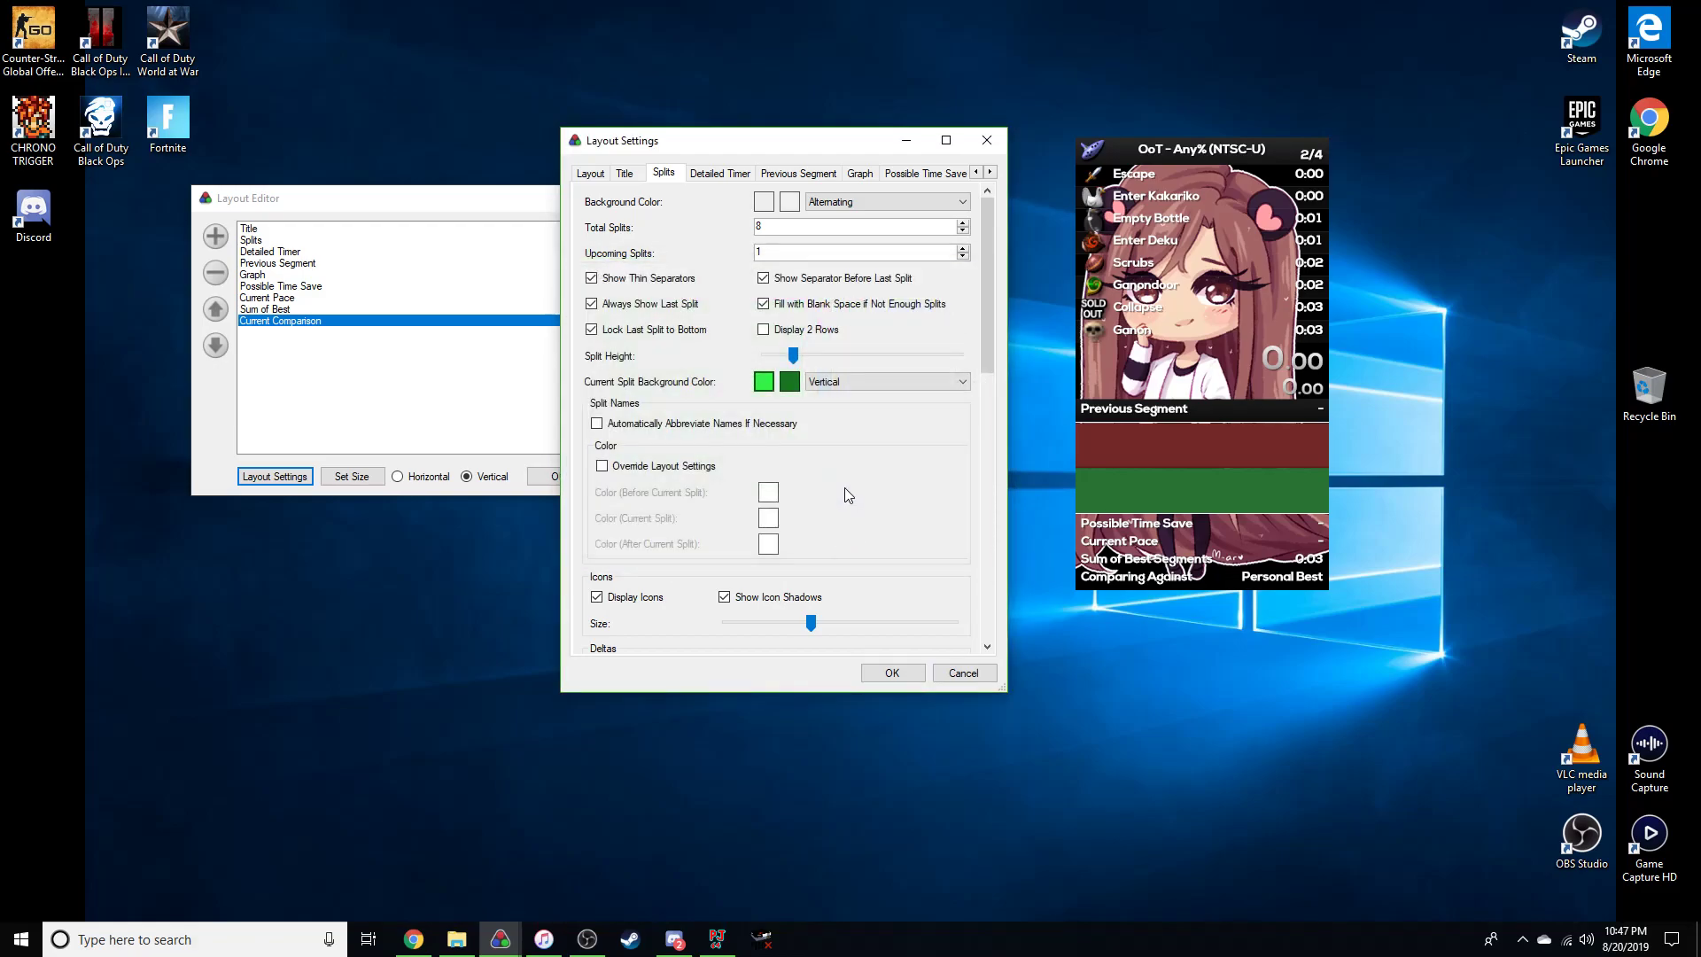
# Enable automatic abbreviation of split names, and override their layout color with magenta FFFF00F9 before the current split.
pyautogui.click(745, 427)
pyautogui.scroll(-2, 820, 492)
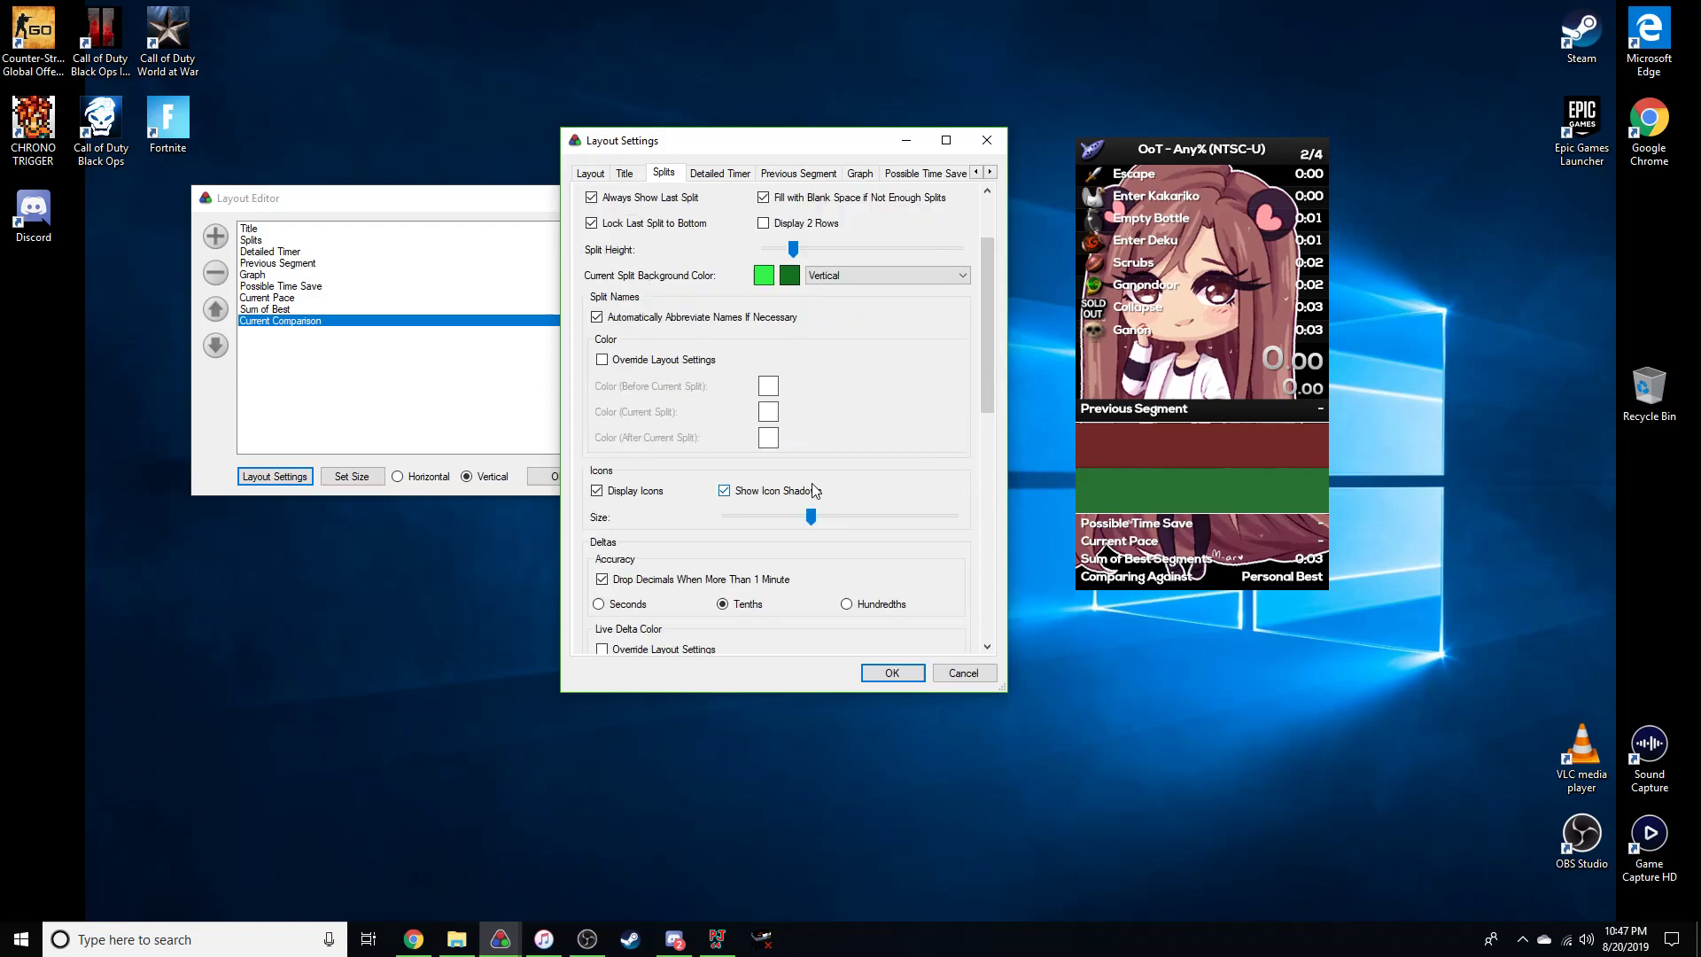
pyautogui.click(640, 358)
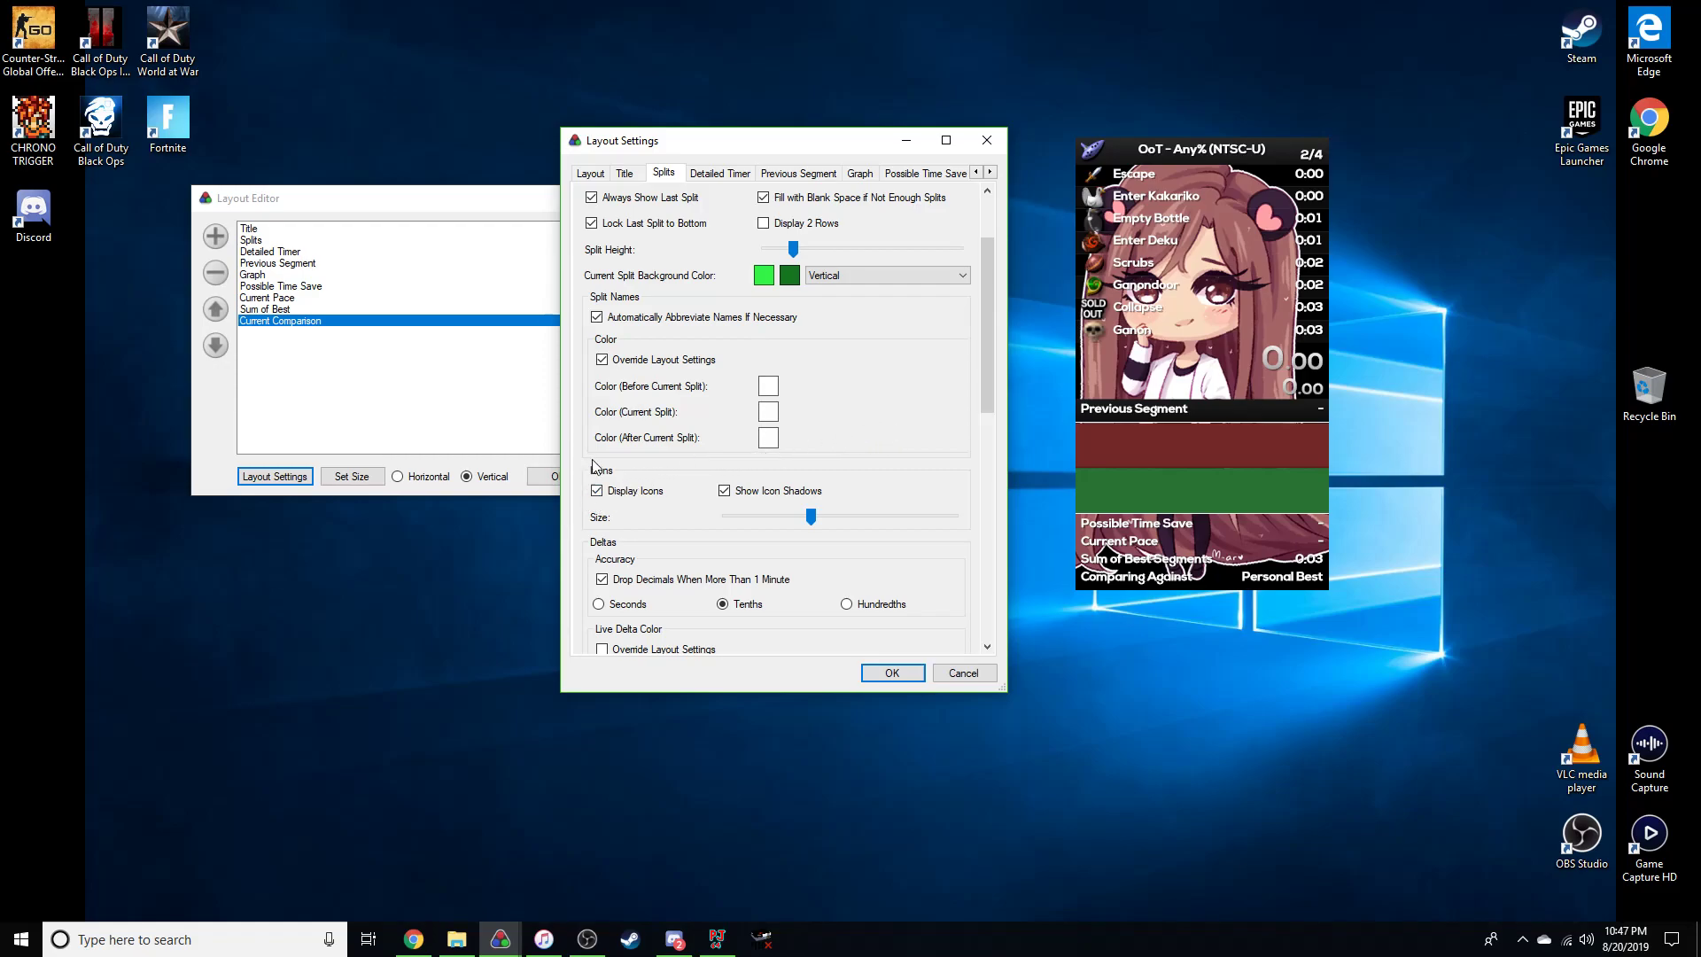
pyautogui.click(768, 390)
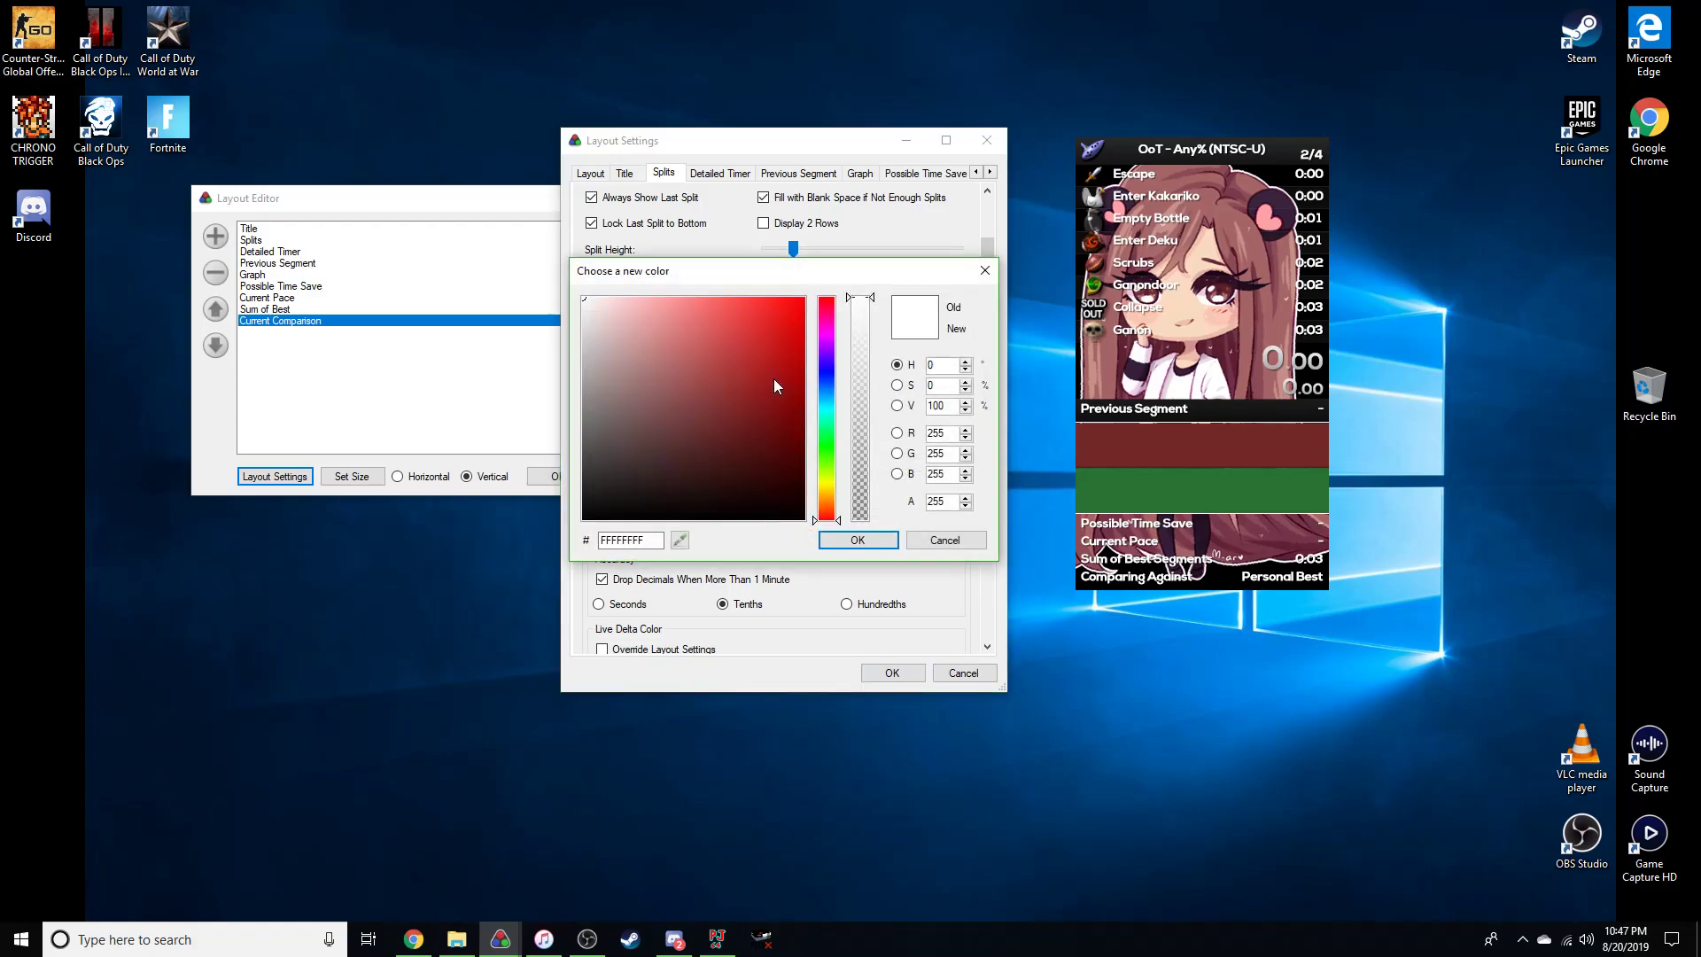
pyautogui.click(831, 334)
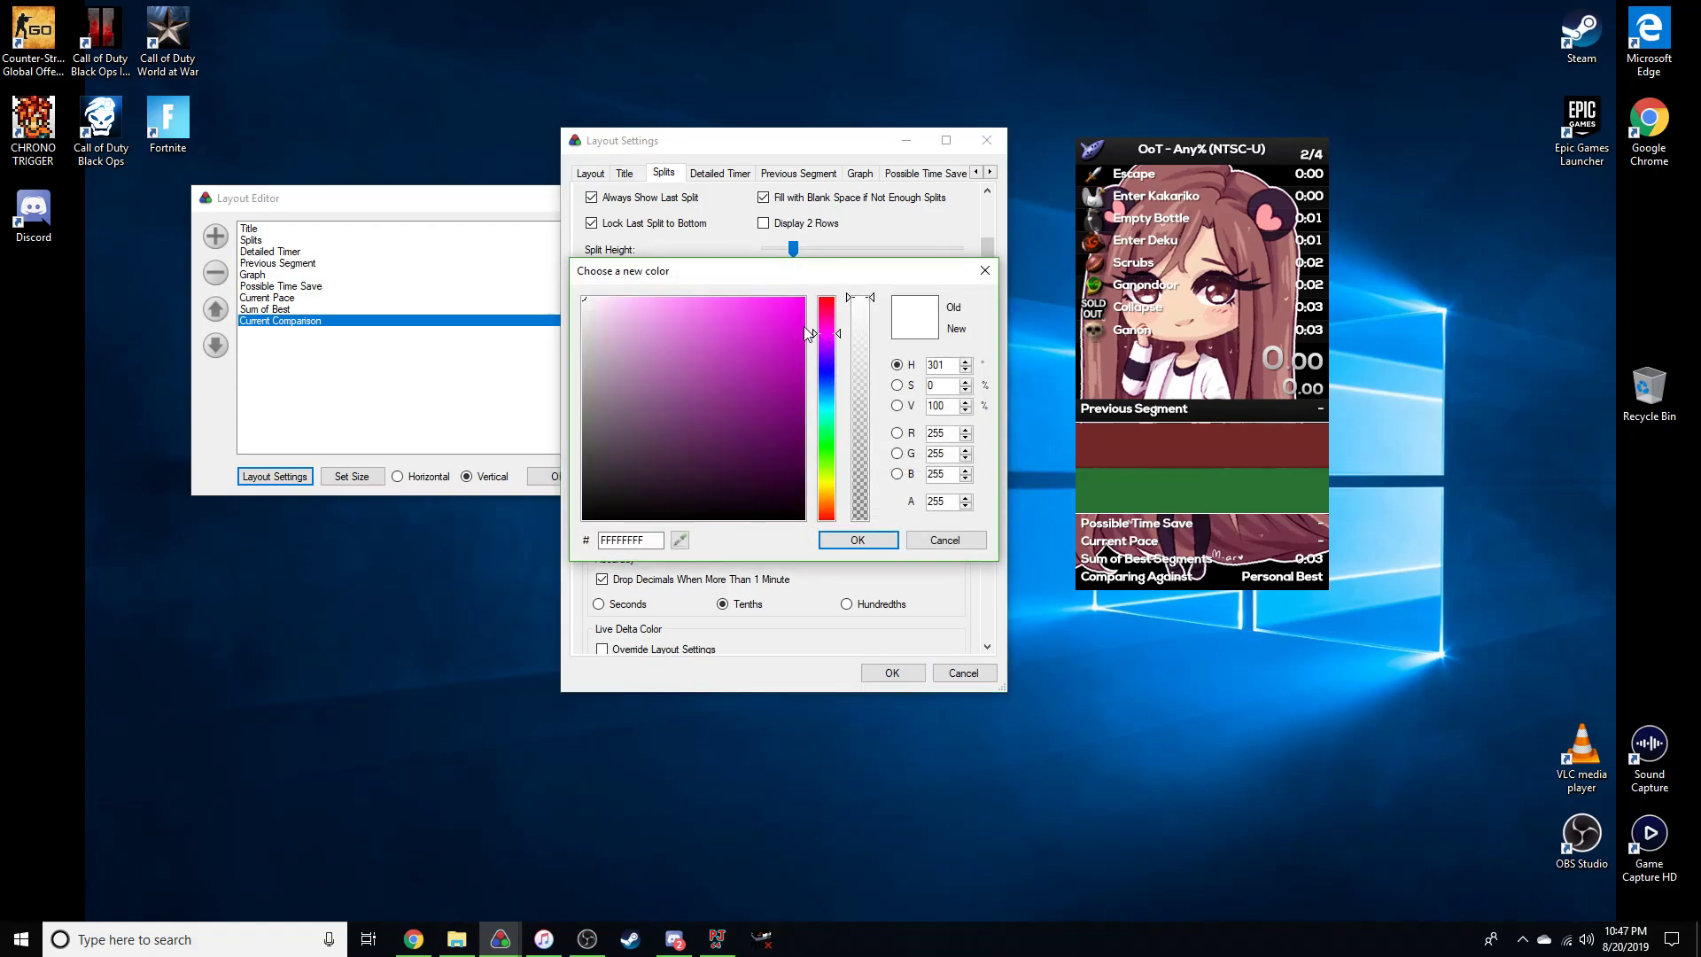
pyautogui.click(852, 538)
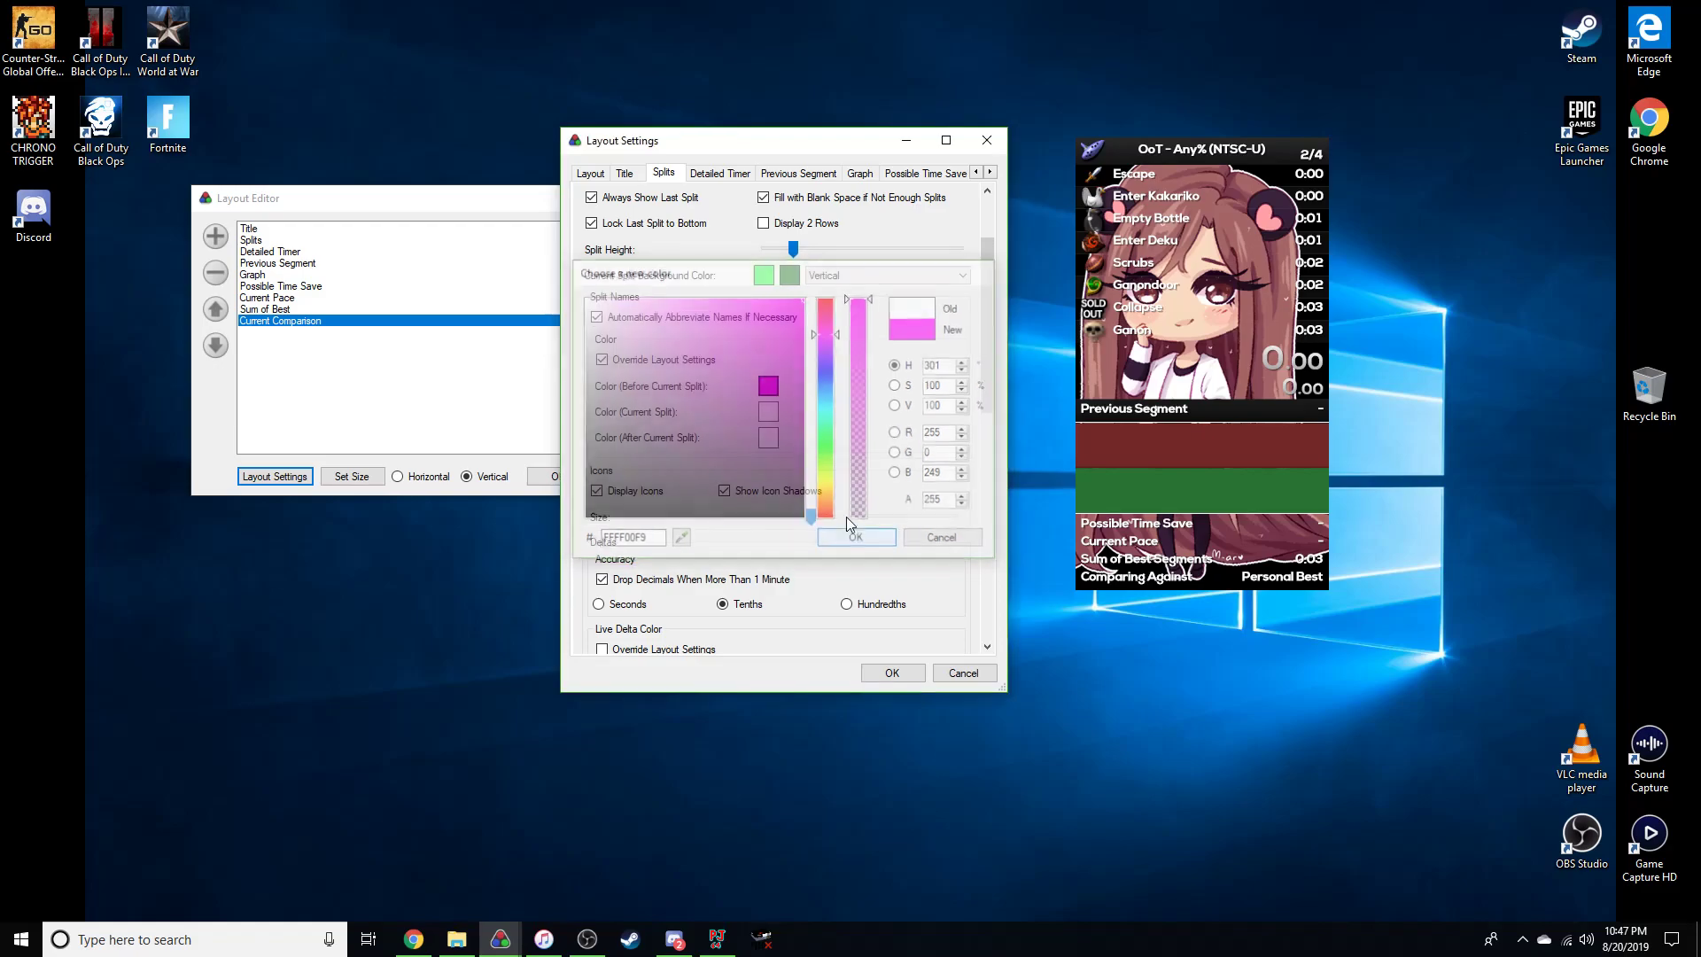
# Set the name color of the current split to yellow.
pyautogui.click(769, 412)
pyautogui.click(825, 484)
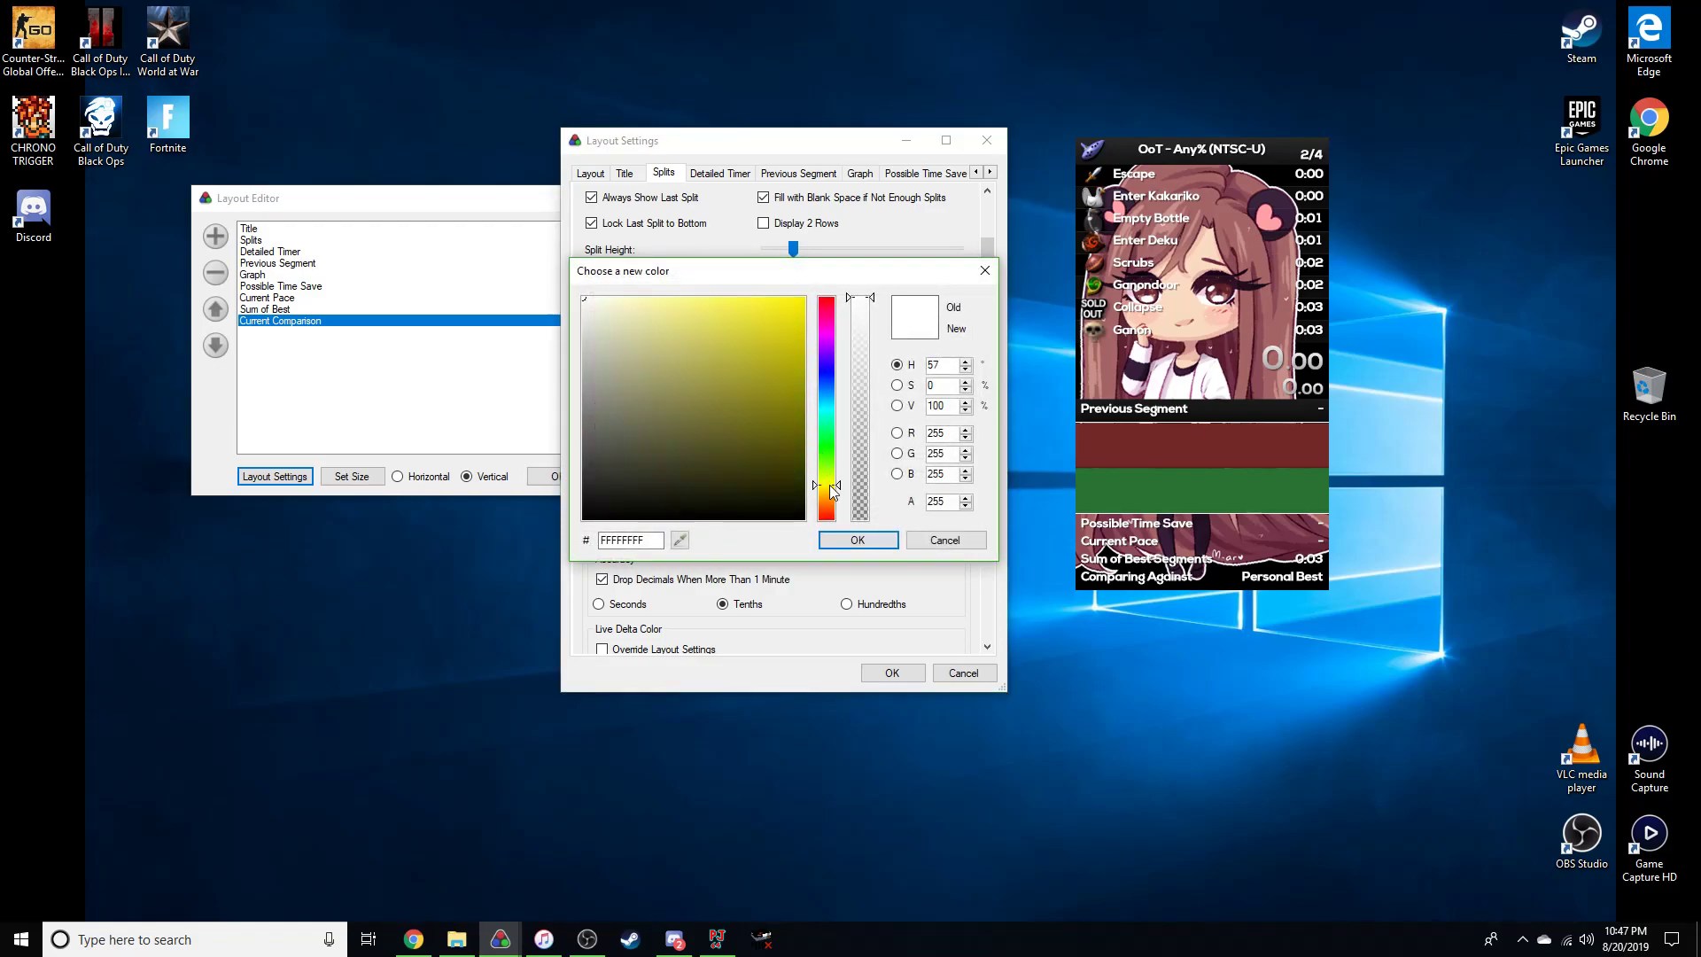
pyautogui.click(858, 539)
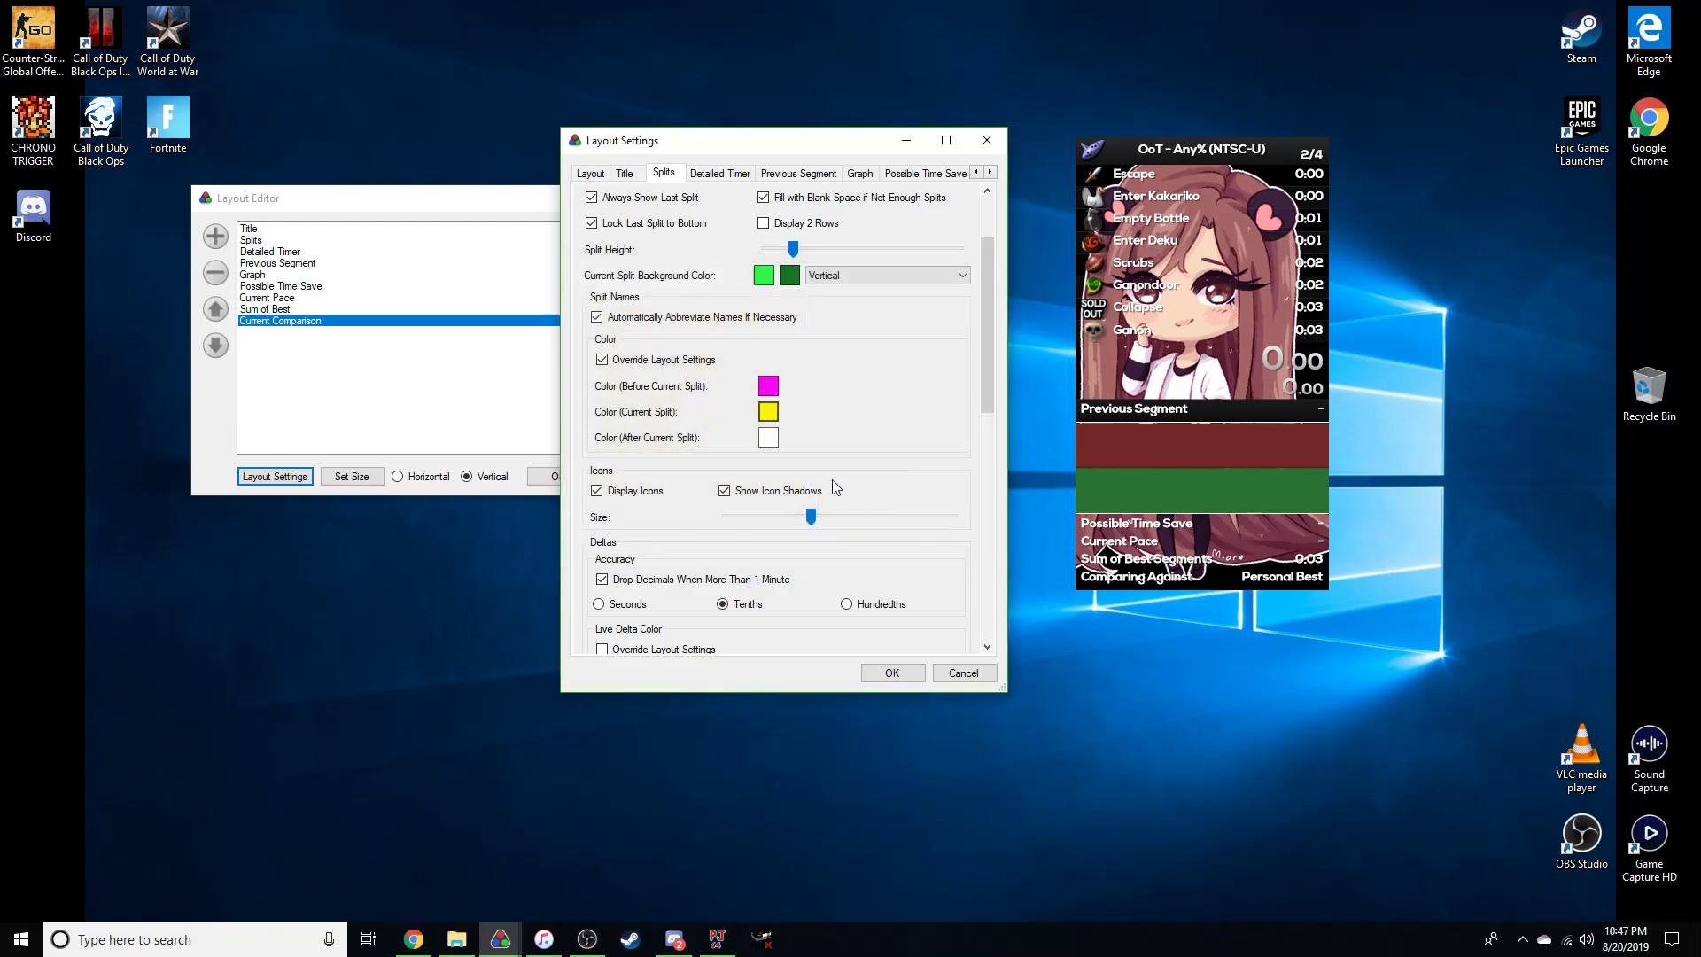
# Set the name color after the current split to green FF00FF2B, and accept the layout changes.
pyautogui.click(778, 440)
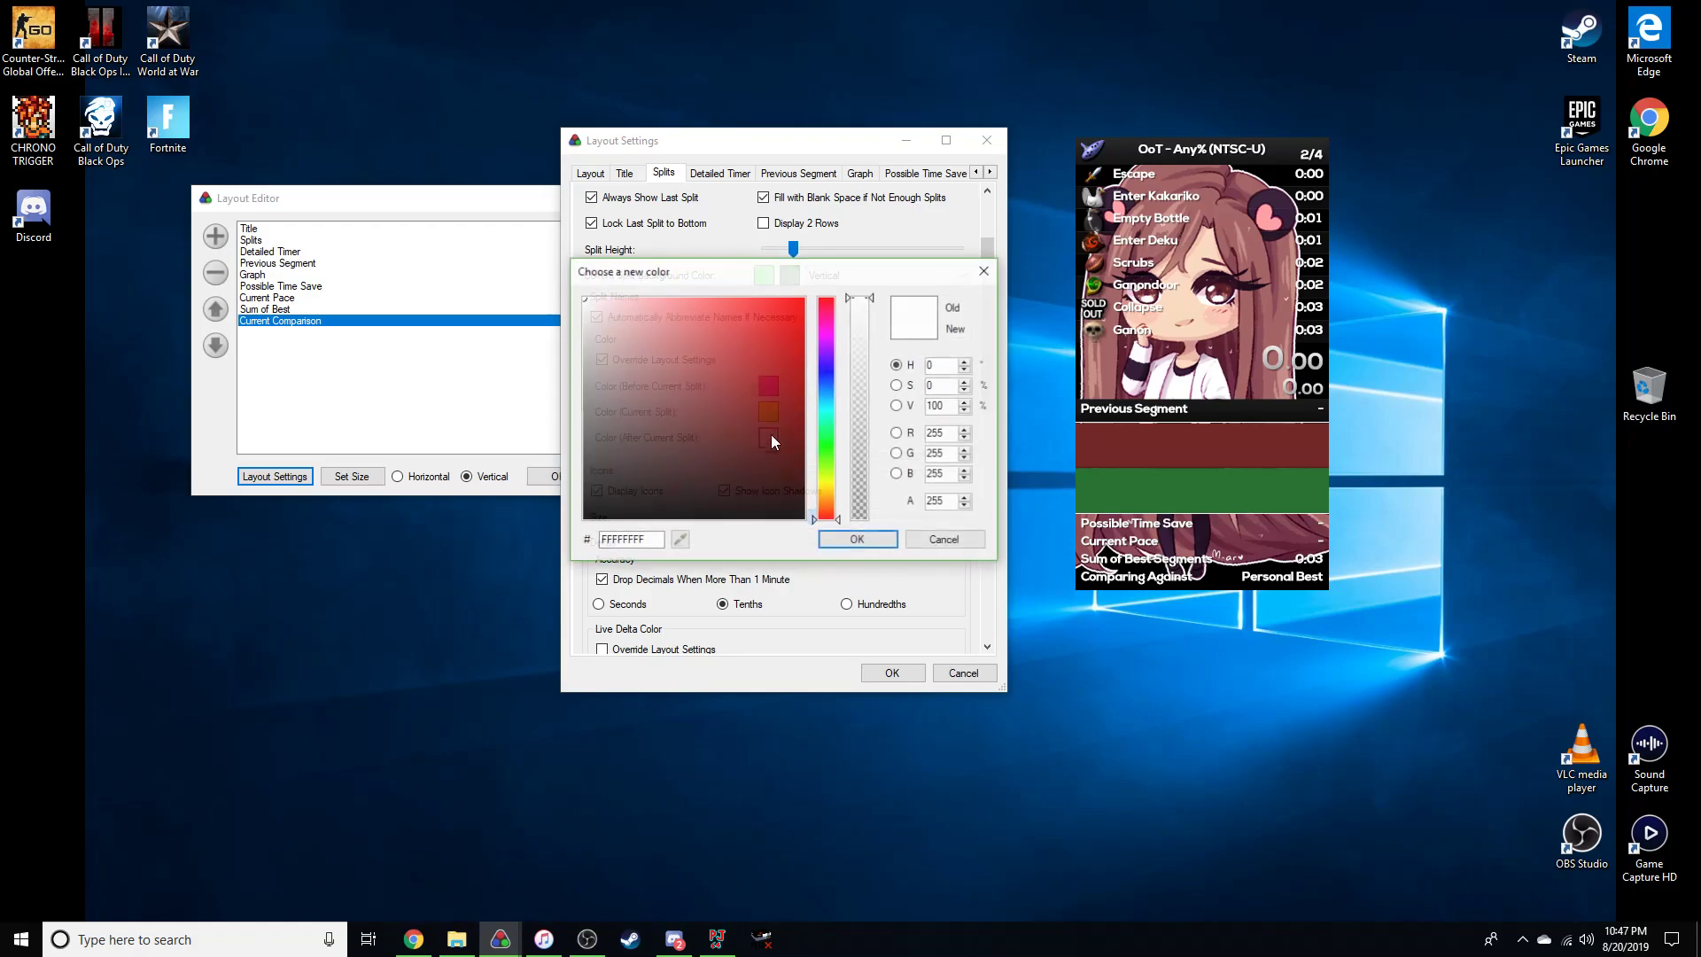
pyautogui.click(826, 439)
pyautogui.moveTo(765, 403); pyautogui.dragTo(806, 296)
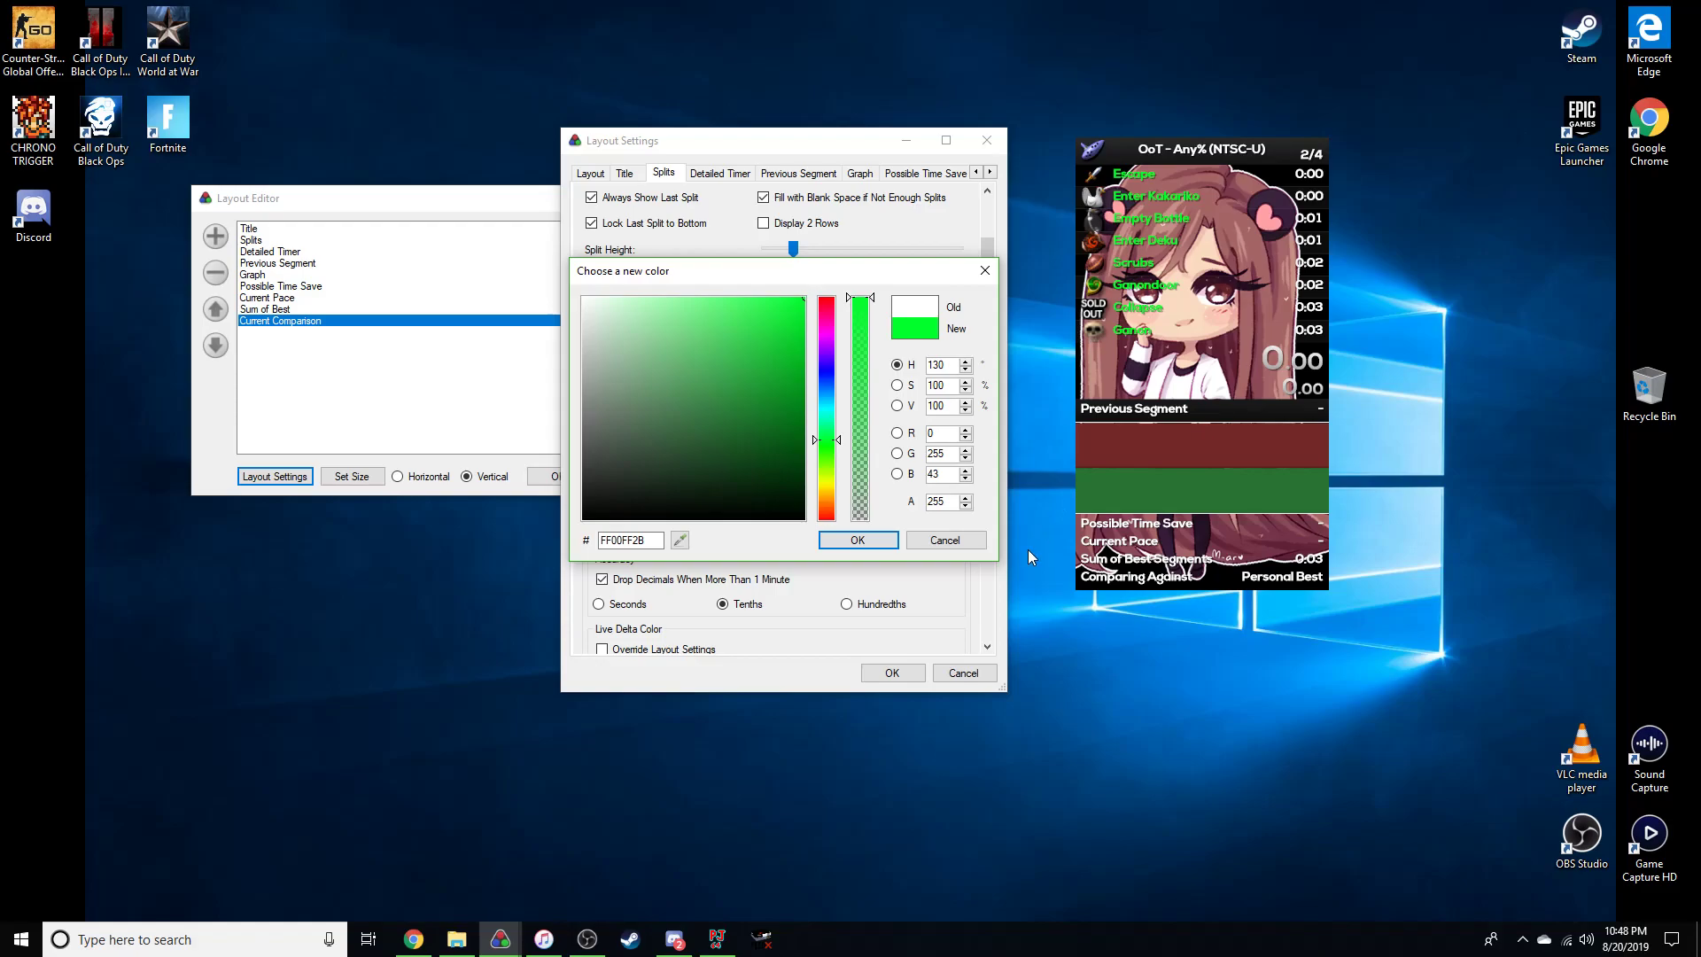
pyautogui.click(859, 540)
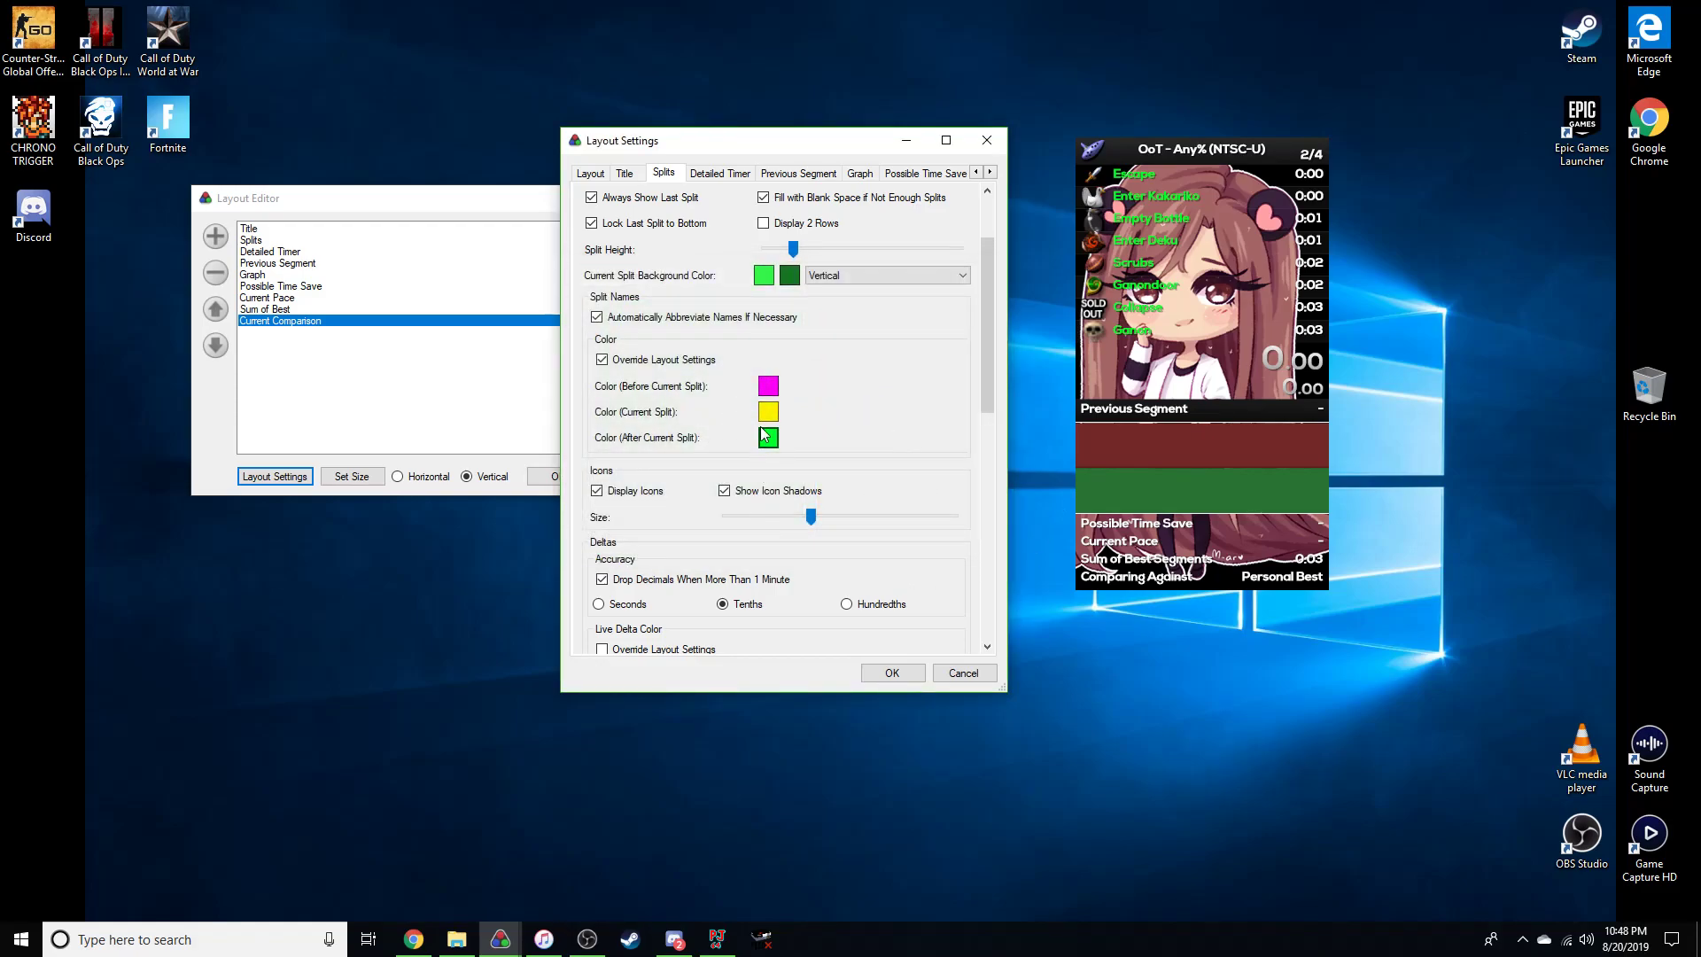
pyautogui.scroll(-2, 921, 333)
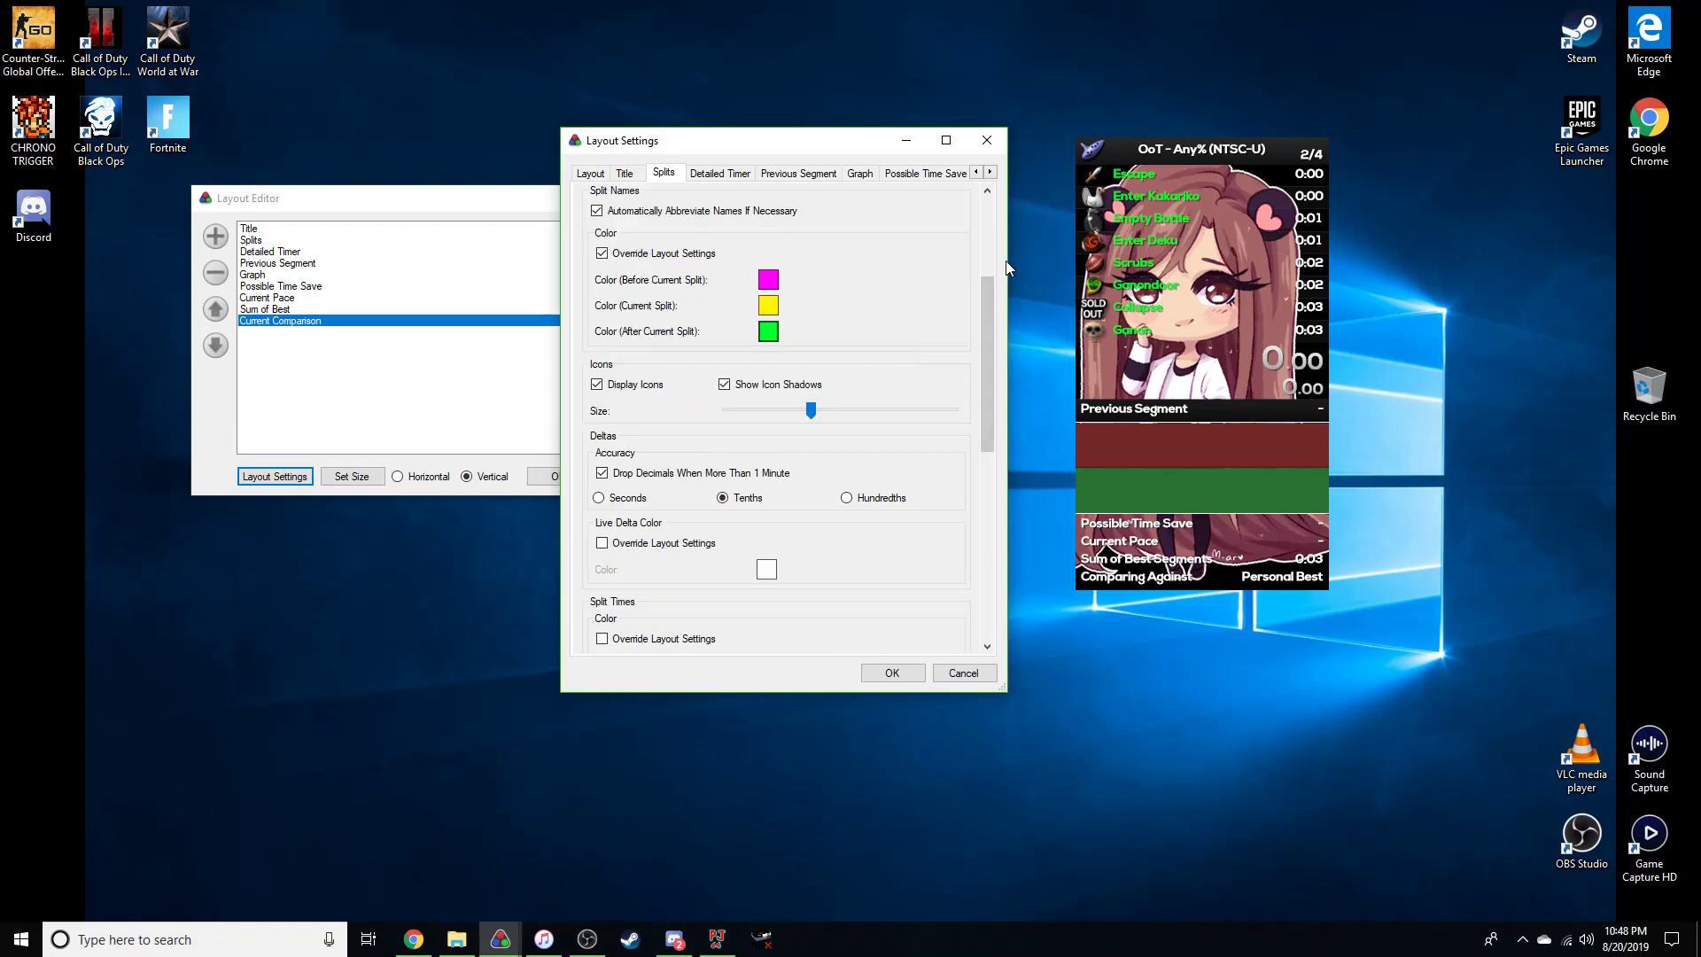
pyautogui.moveTo(991, 295); pyautogui.dragTo(990, 342)
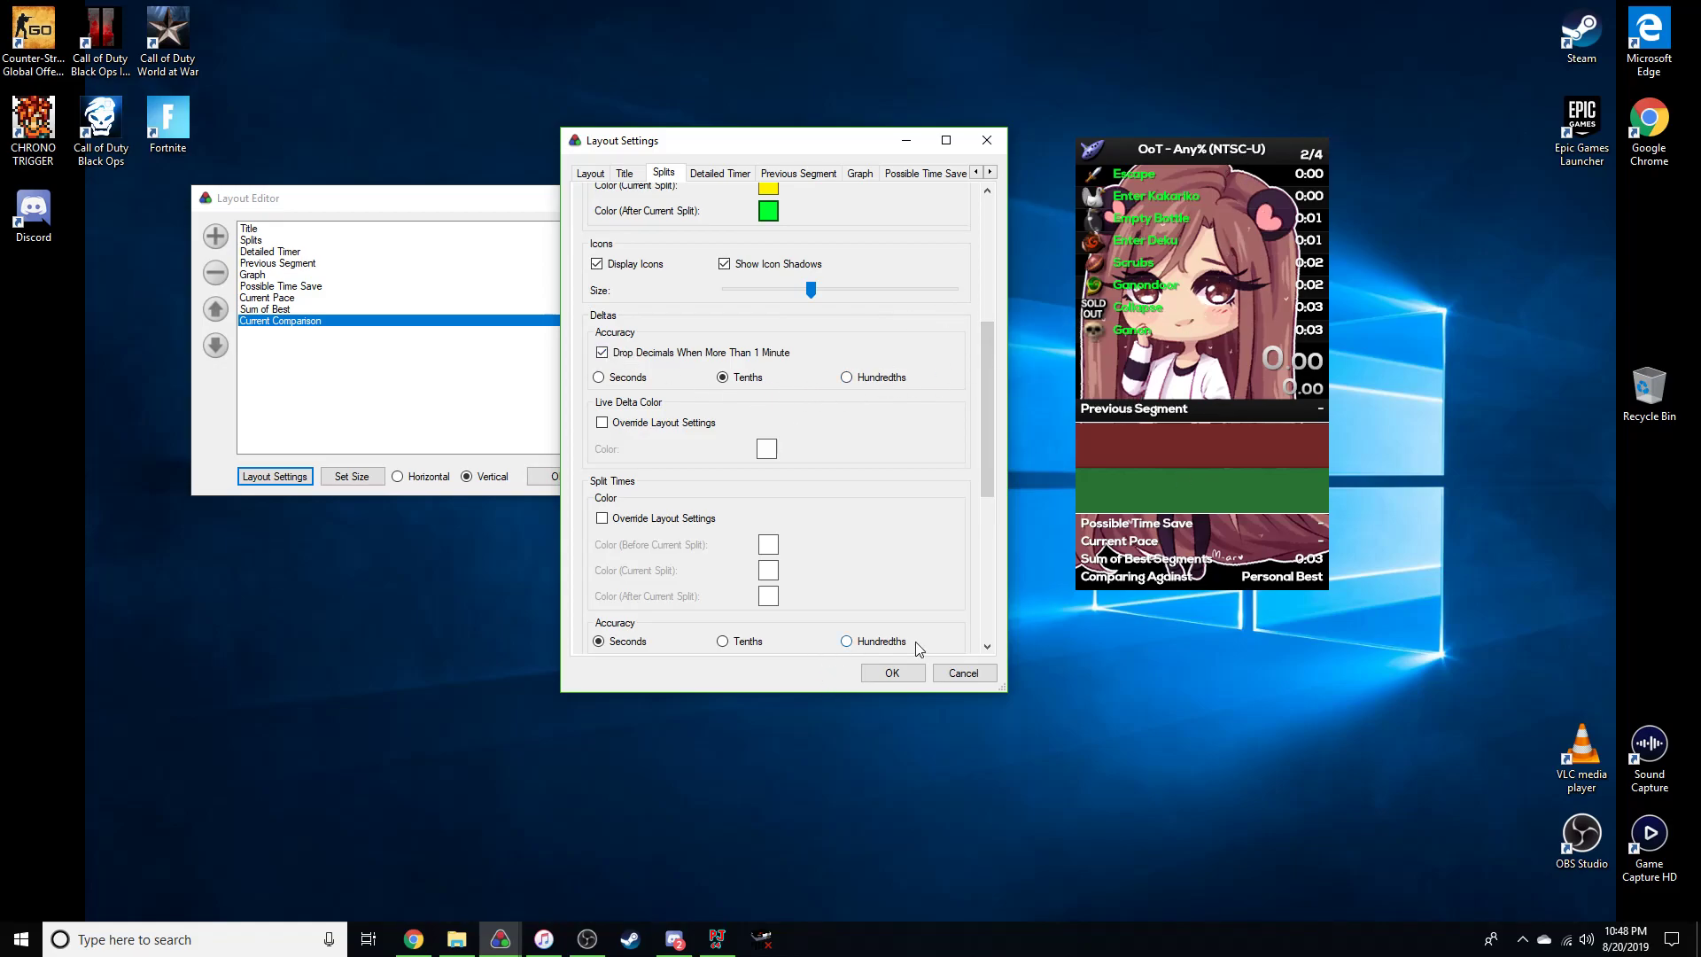
pyautogui.click(893, 673)
pyautogui.click(546, 472)
# Start the timer and complete the Escape split to check the new split name colors during a run.
pyautogui.click(1196, 368)
pyautogui.press('KP_1')
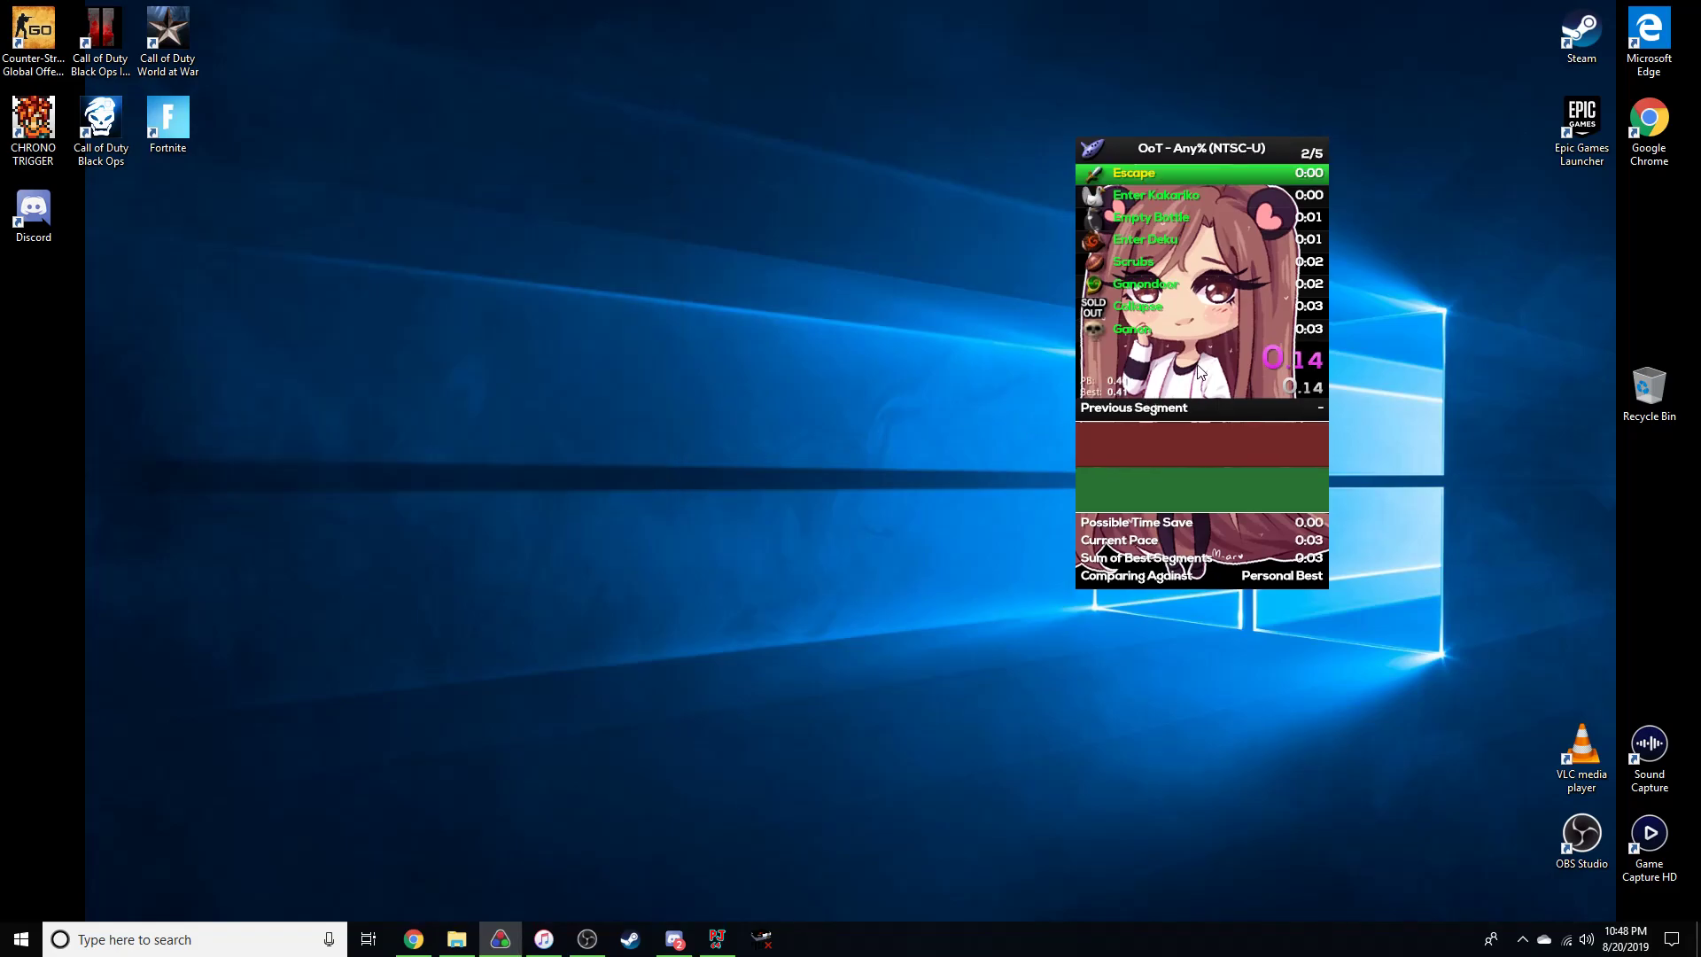
pyautogui.press('KP_1')
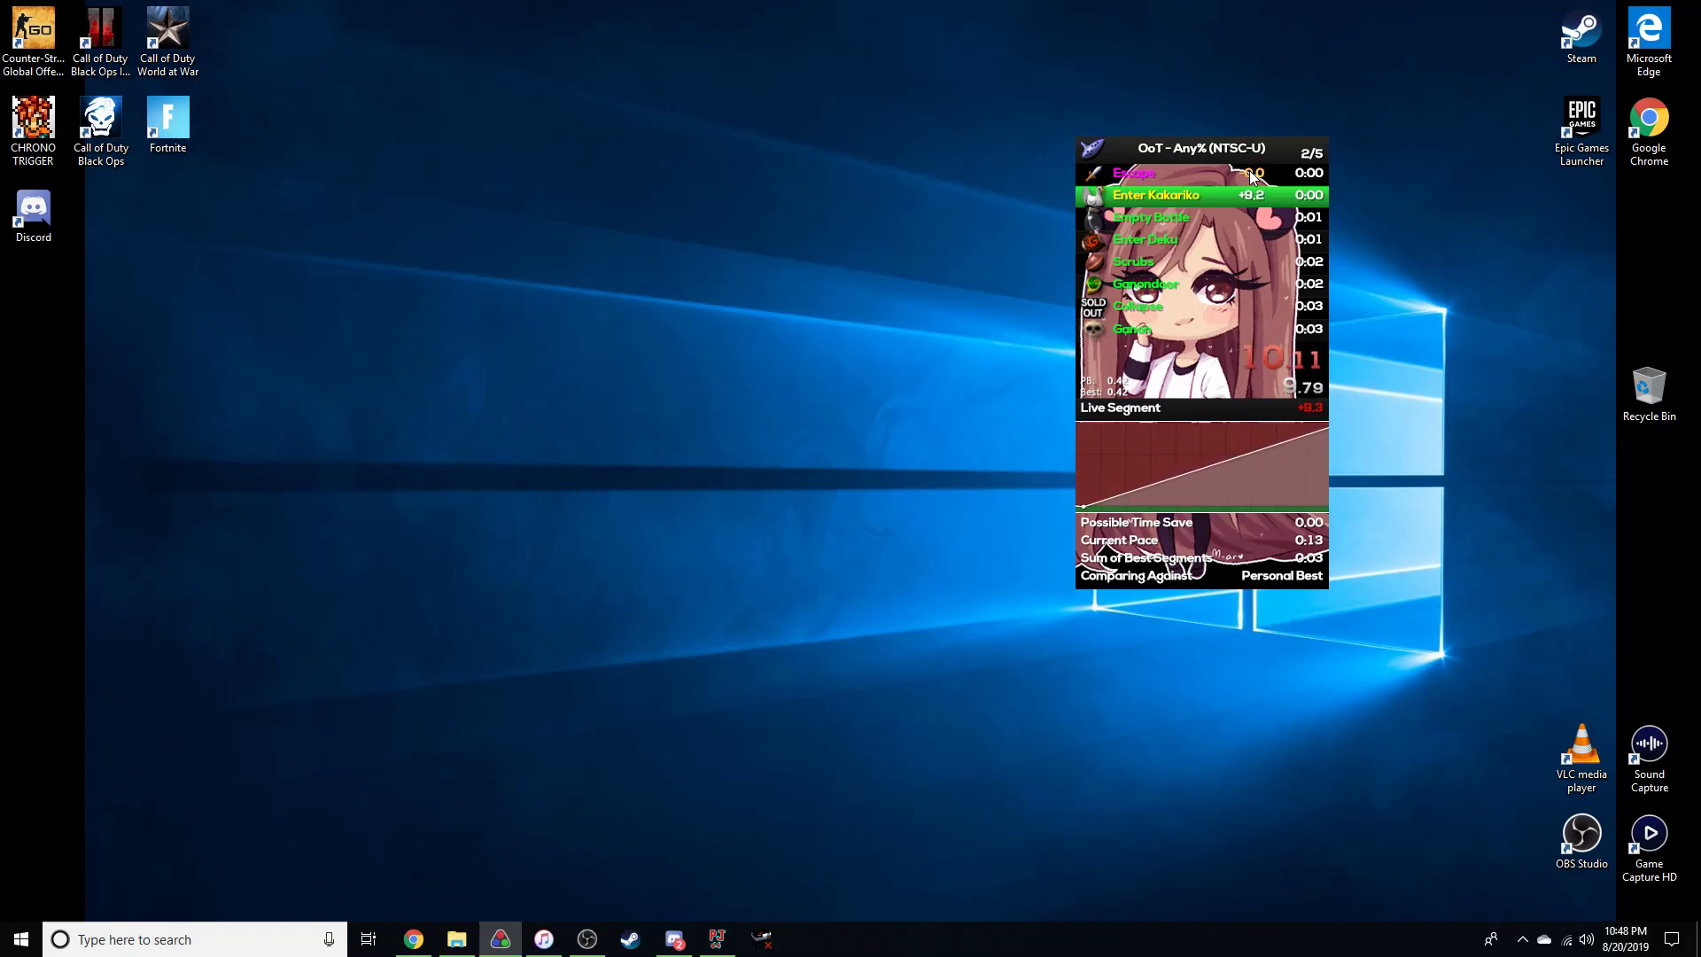
# Reopen the Splits component's settings while the run is active, and set the accuracy of the split times to Tenths.
pyautogui.rightClick(1141, 356)
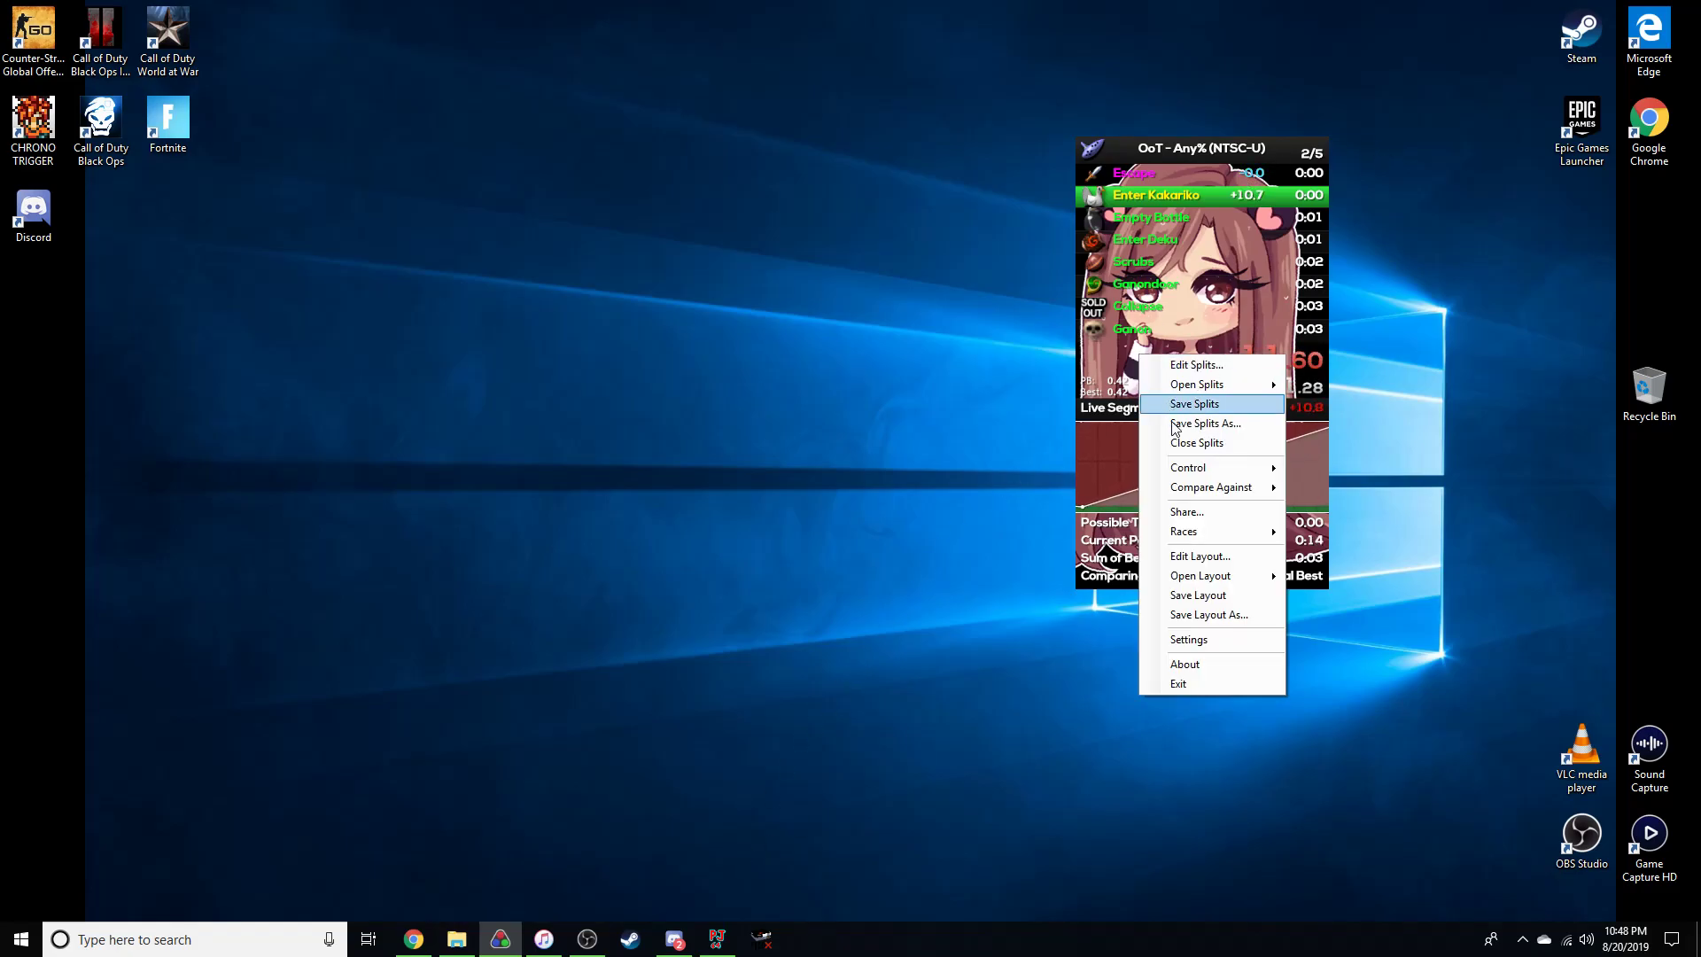
pyautogui.click(1194, 556)
pyautogui.click(184, 384)
pyautogui.click(225, 161)
pyautogui.moveTo(544, 264); pyautogui.dragTo(547, 429)
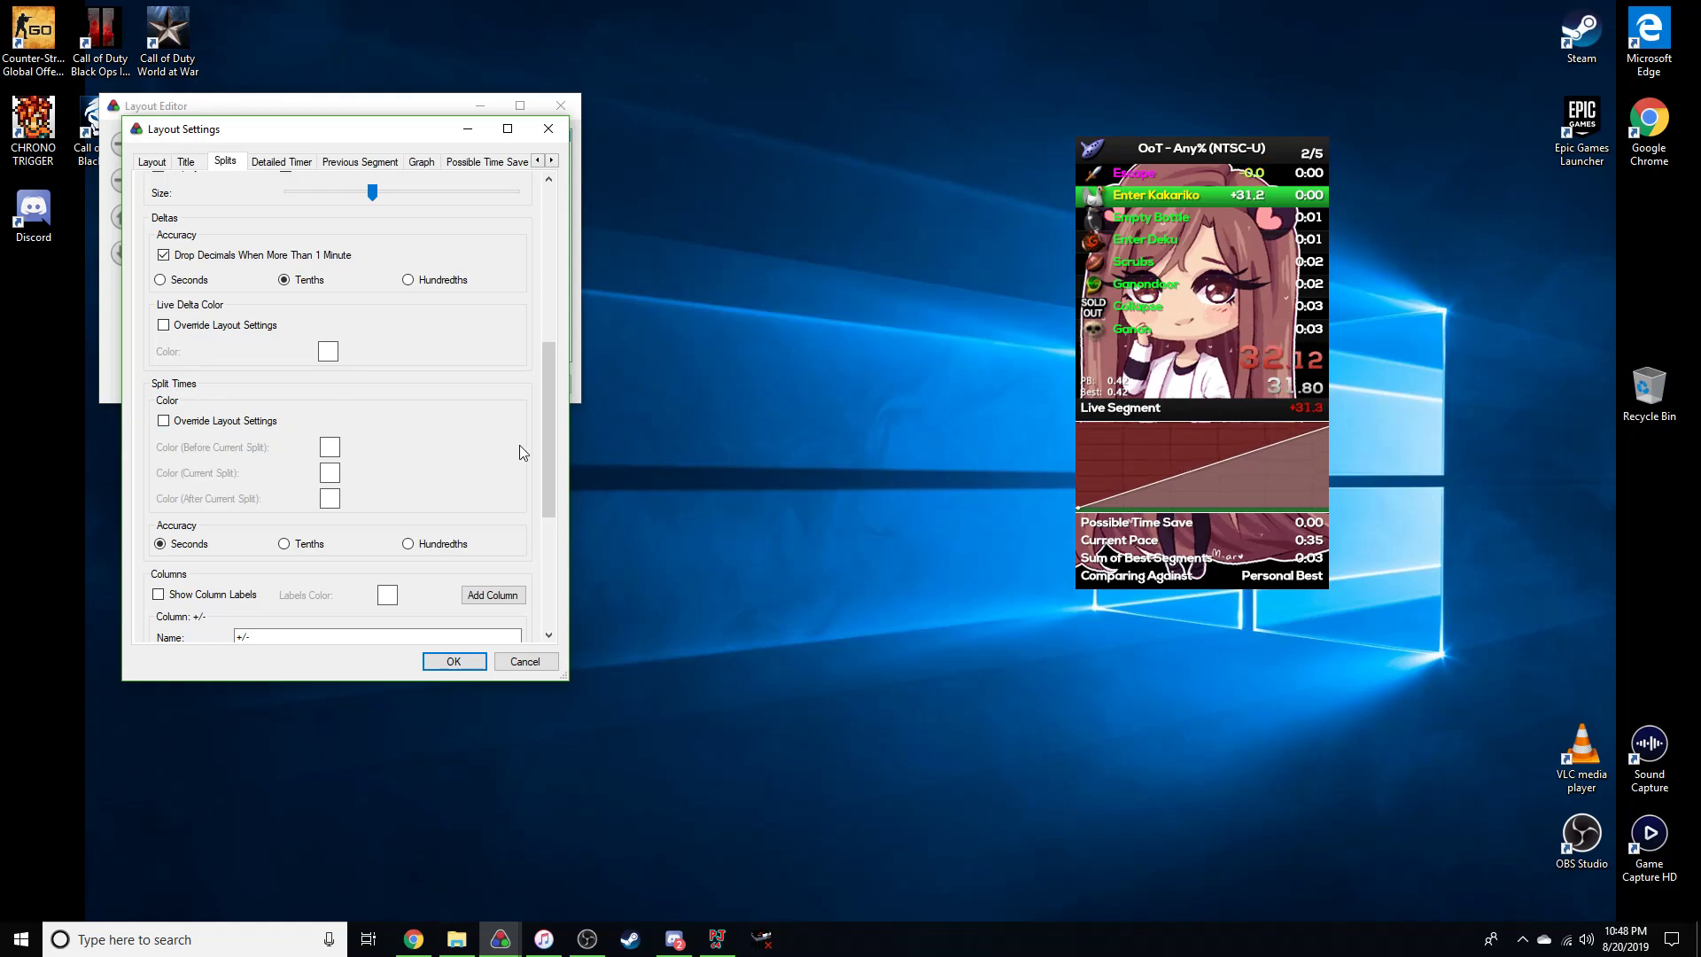
pyautogui.scroll(3, 496, 502)
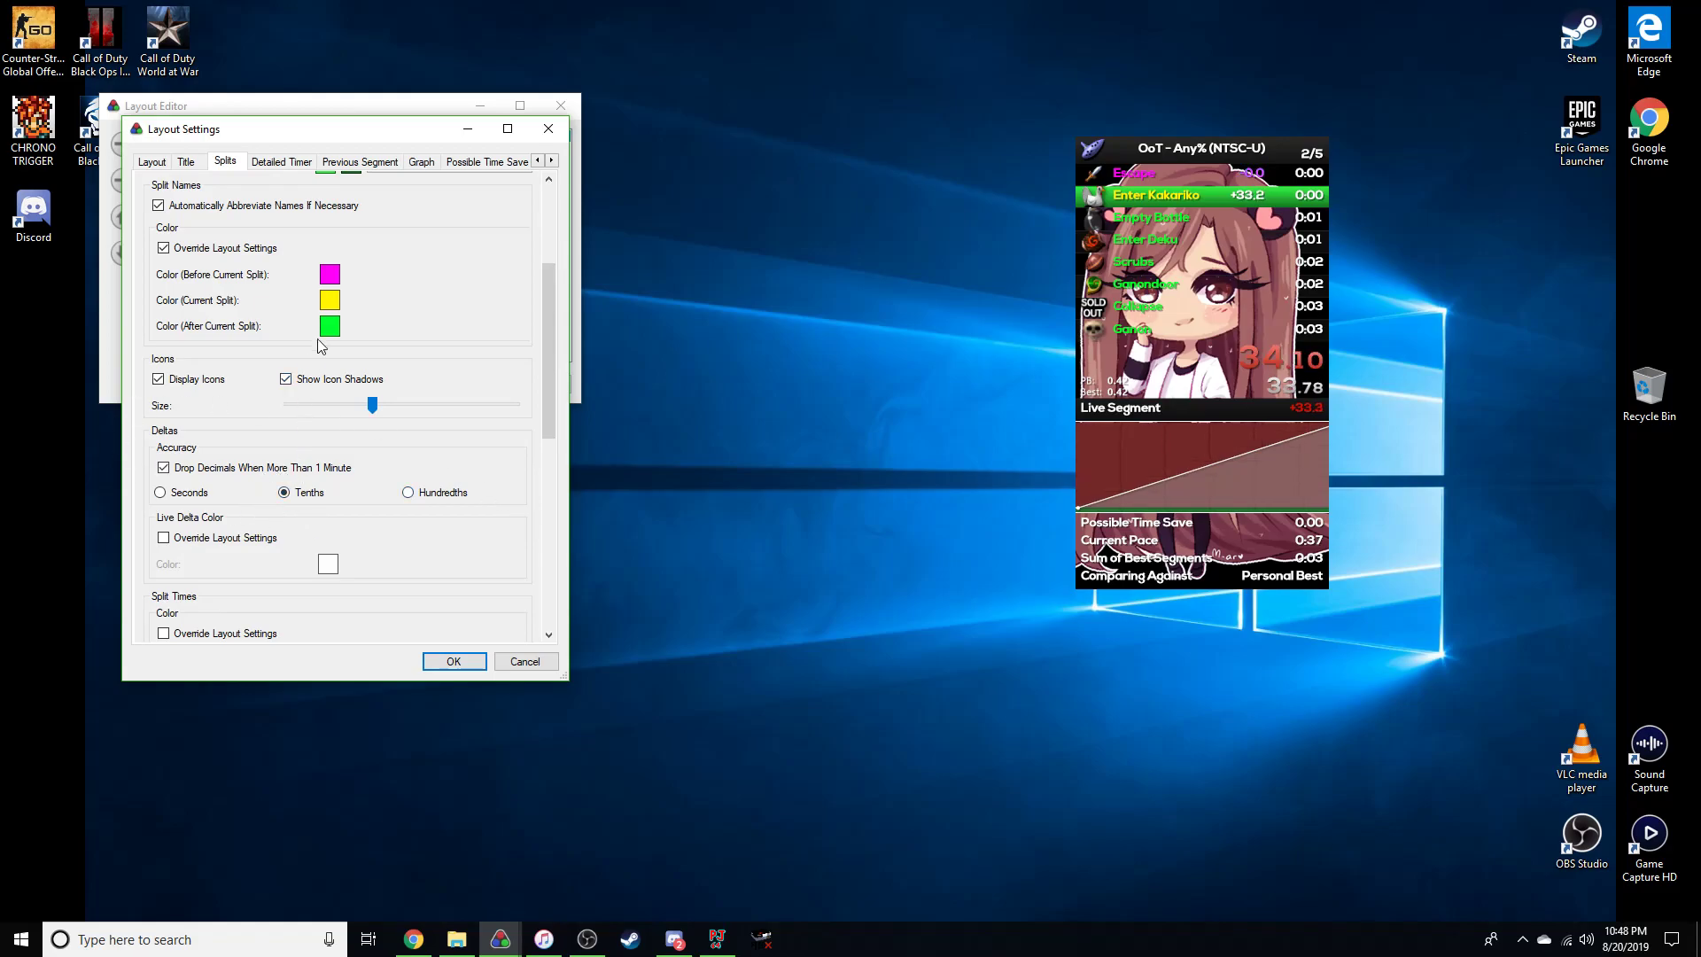
pyautogui.moveTo(551, 292); pyautogui.dragTo(539, 462)
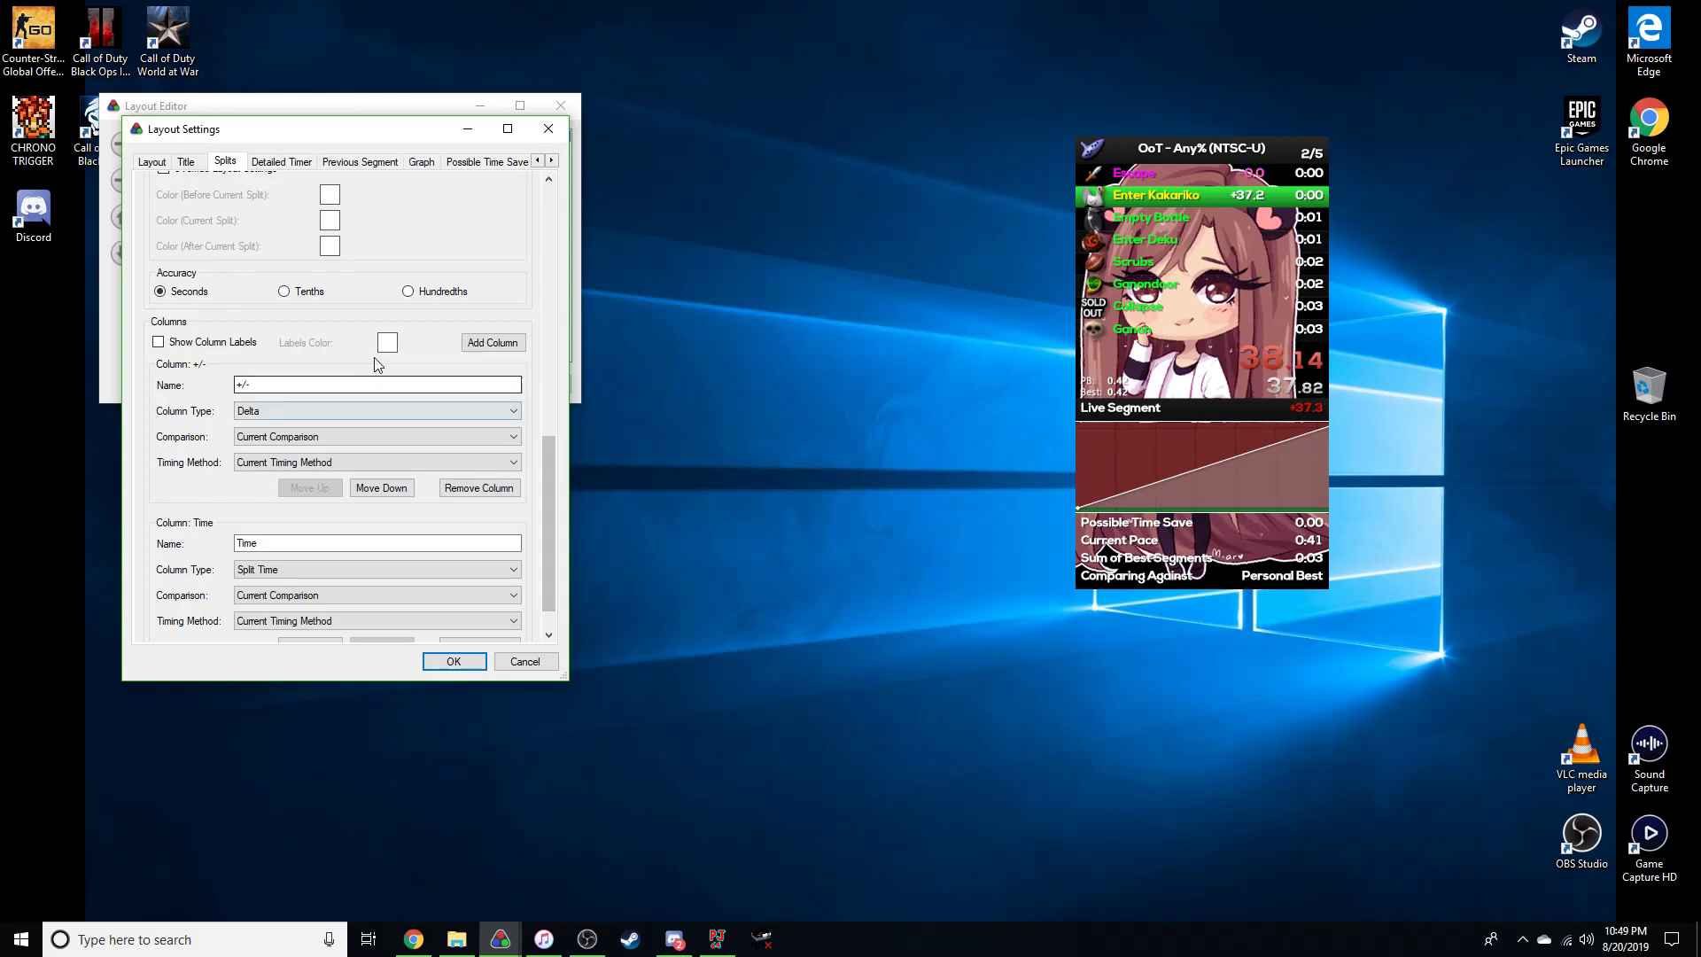
pyautogui.click(302, 302)
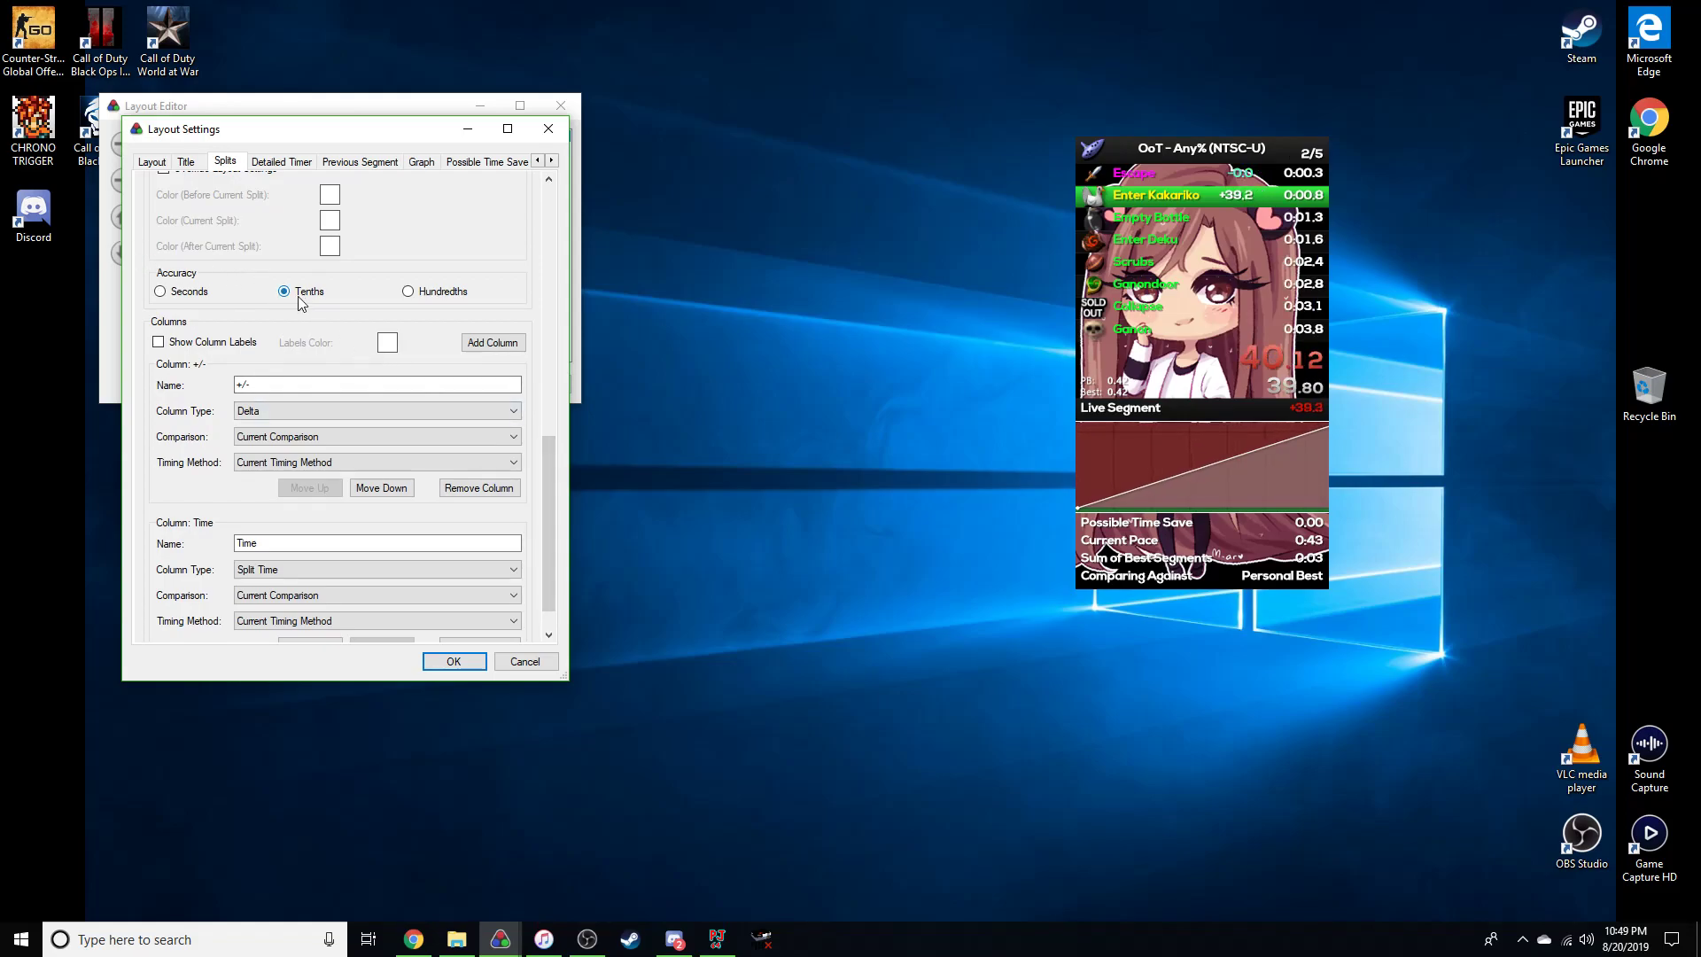
# Try Hundredths and Seconds accuracy for the split times, return it to Tenths, and accept the layout changes.
pyautogui.click(408, 292)
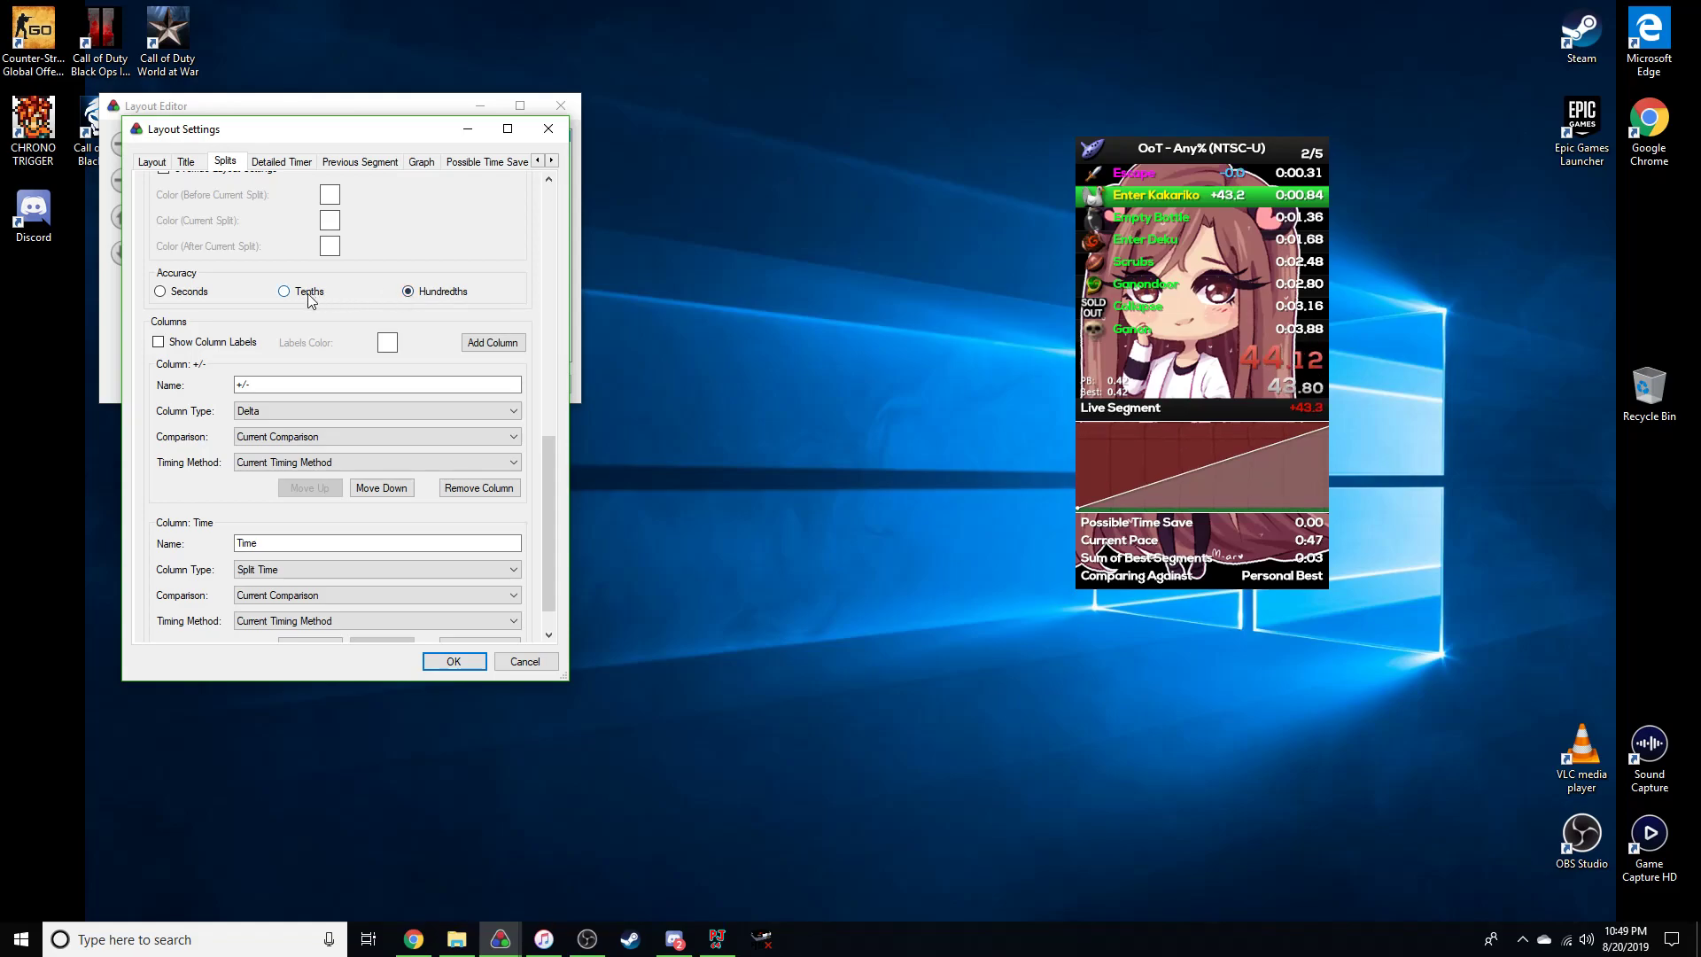
pyautogui.click(206, 296)
pyautogui.click(312, 299)
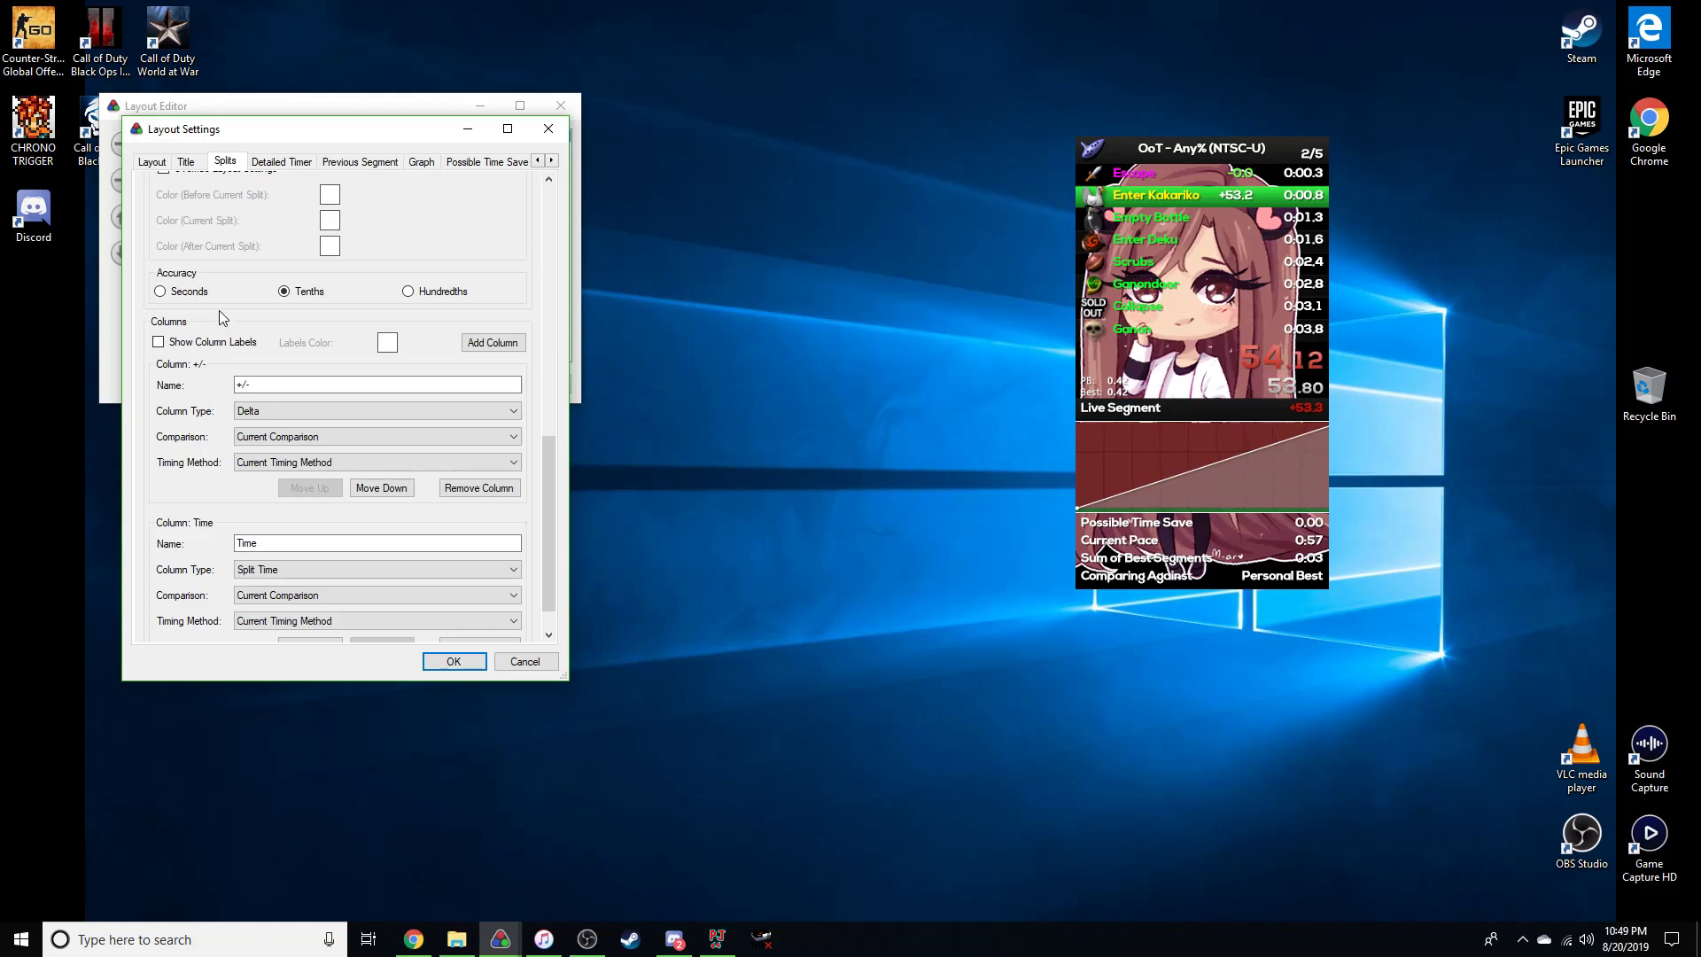
pyautogui.click(443, 661)
pyautogui.click(470, 385)
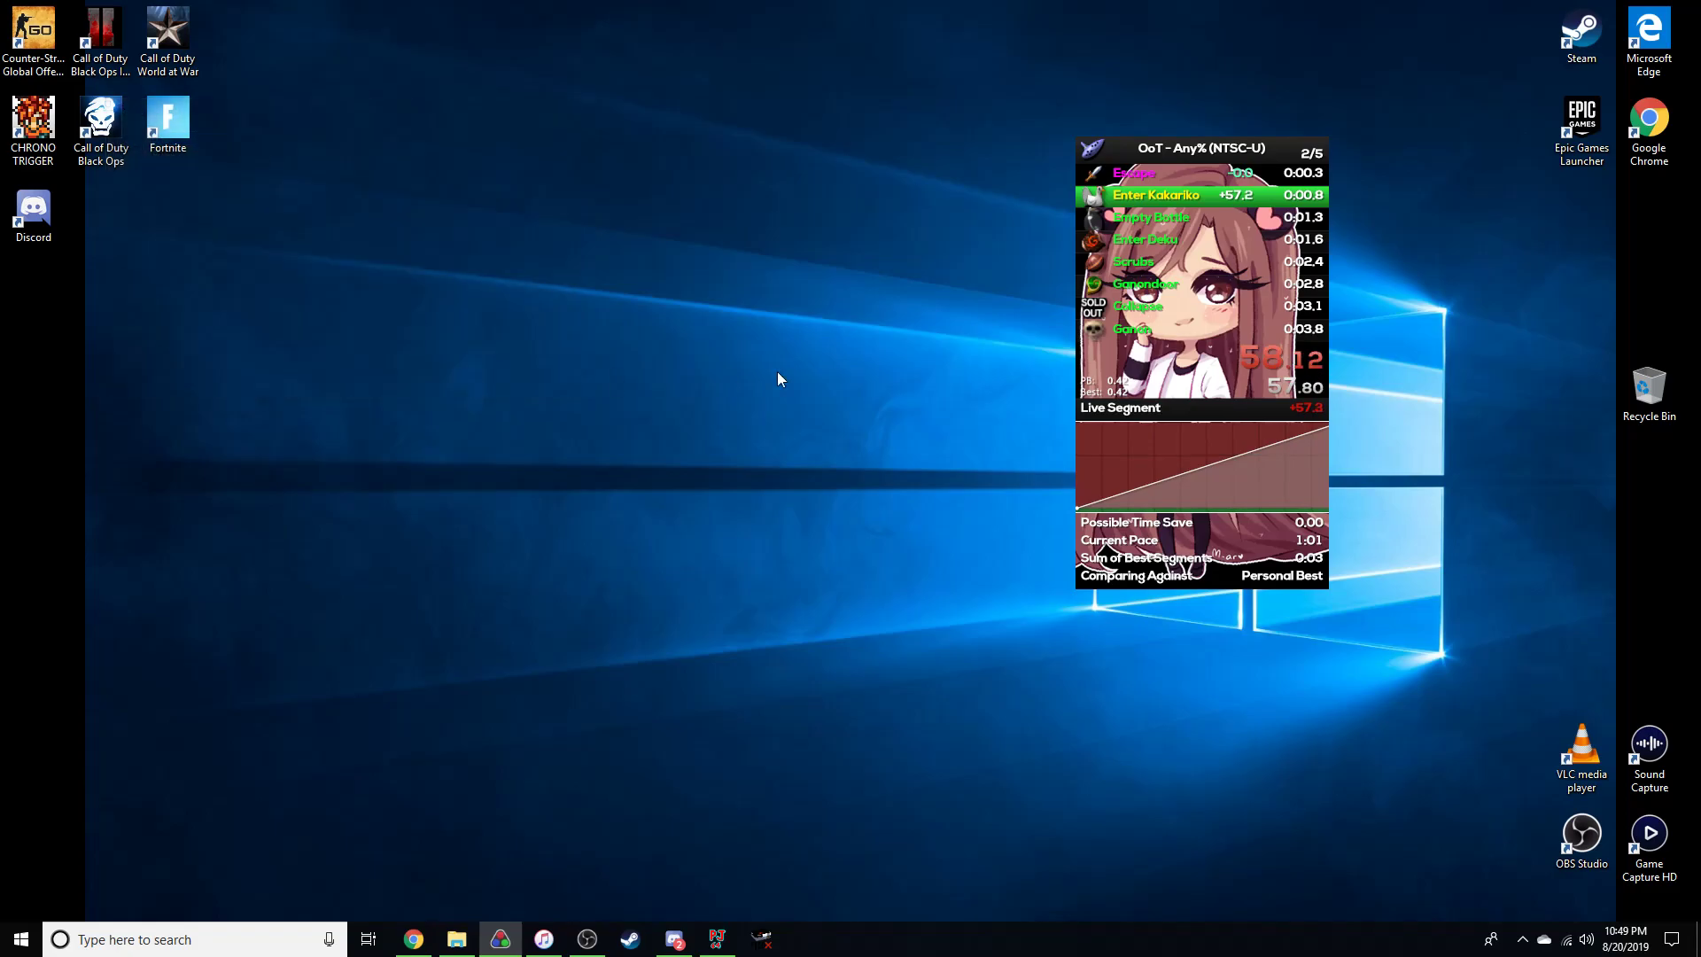
# Reset the run, then enlarge the timer window and move it higher on the desktop.
pyautogui.press('KP_3')
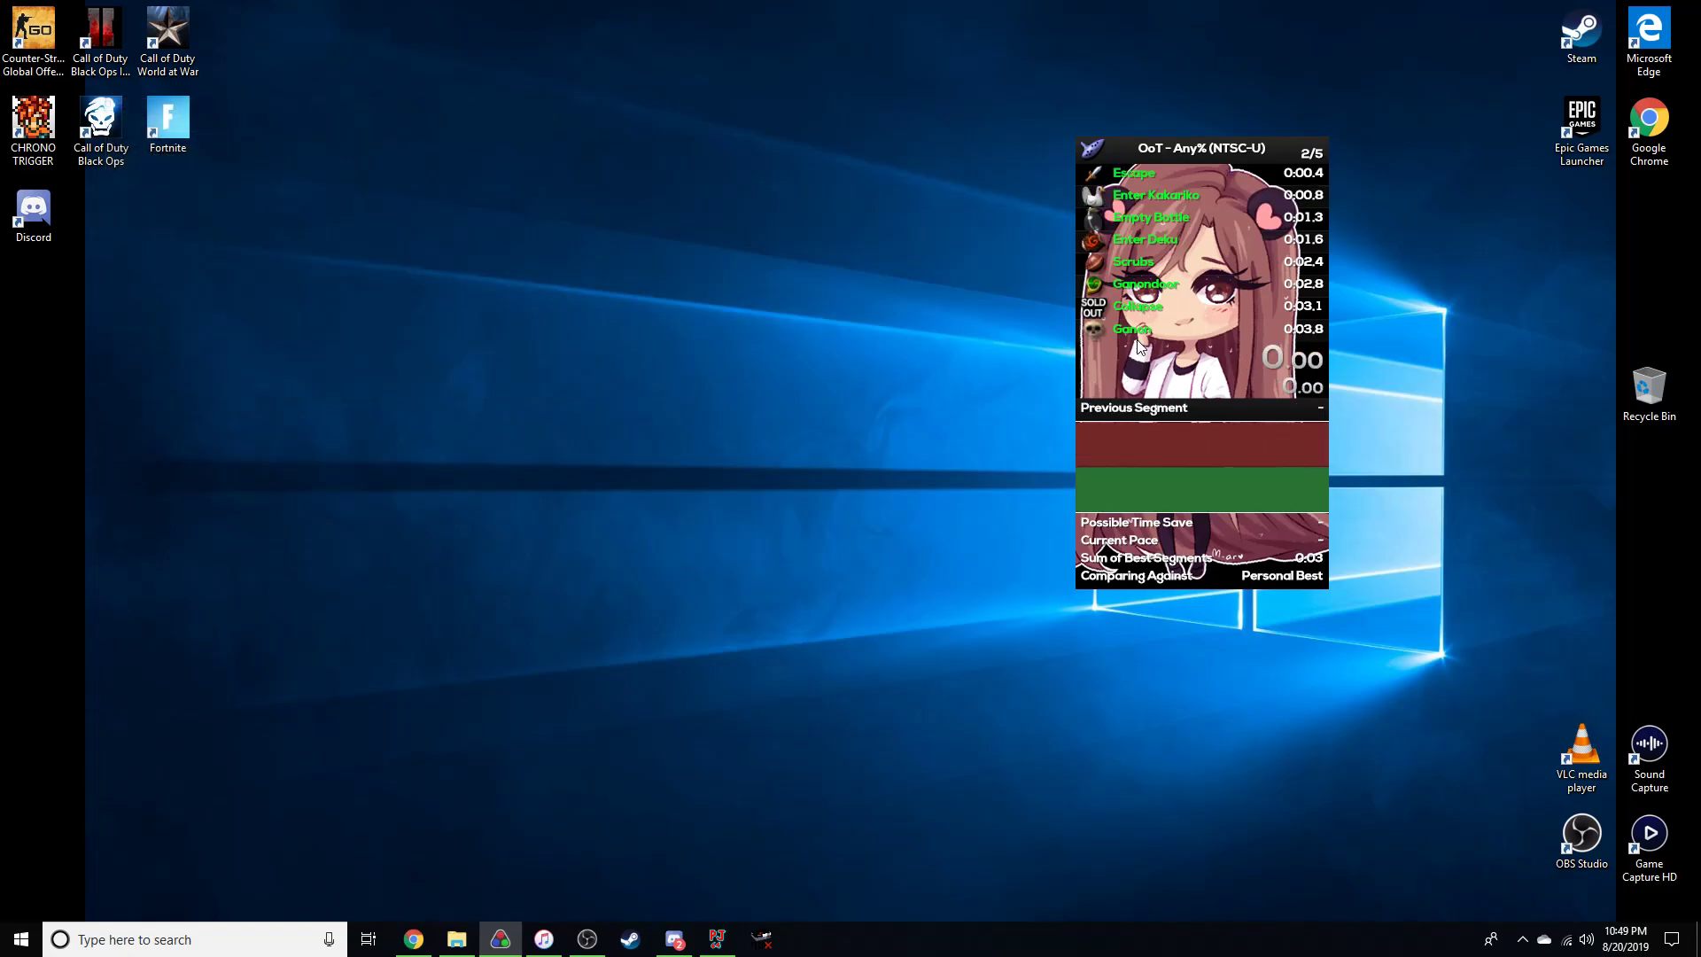
pyautogui.moveTo(1328, 590); pyautogui.dragTo(1586, 882)
pyautogui.moveTo(1457, 577); pyautogui.dragTo(1463, 474)
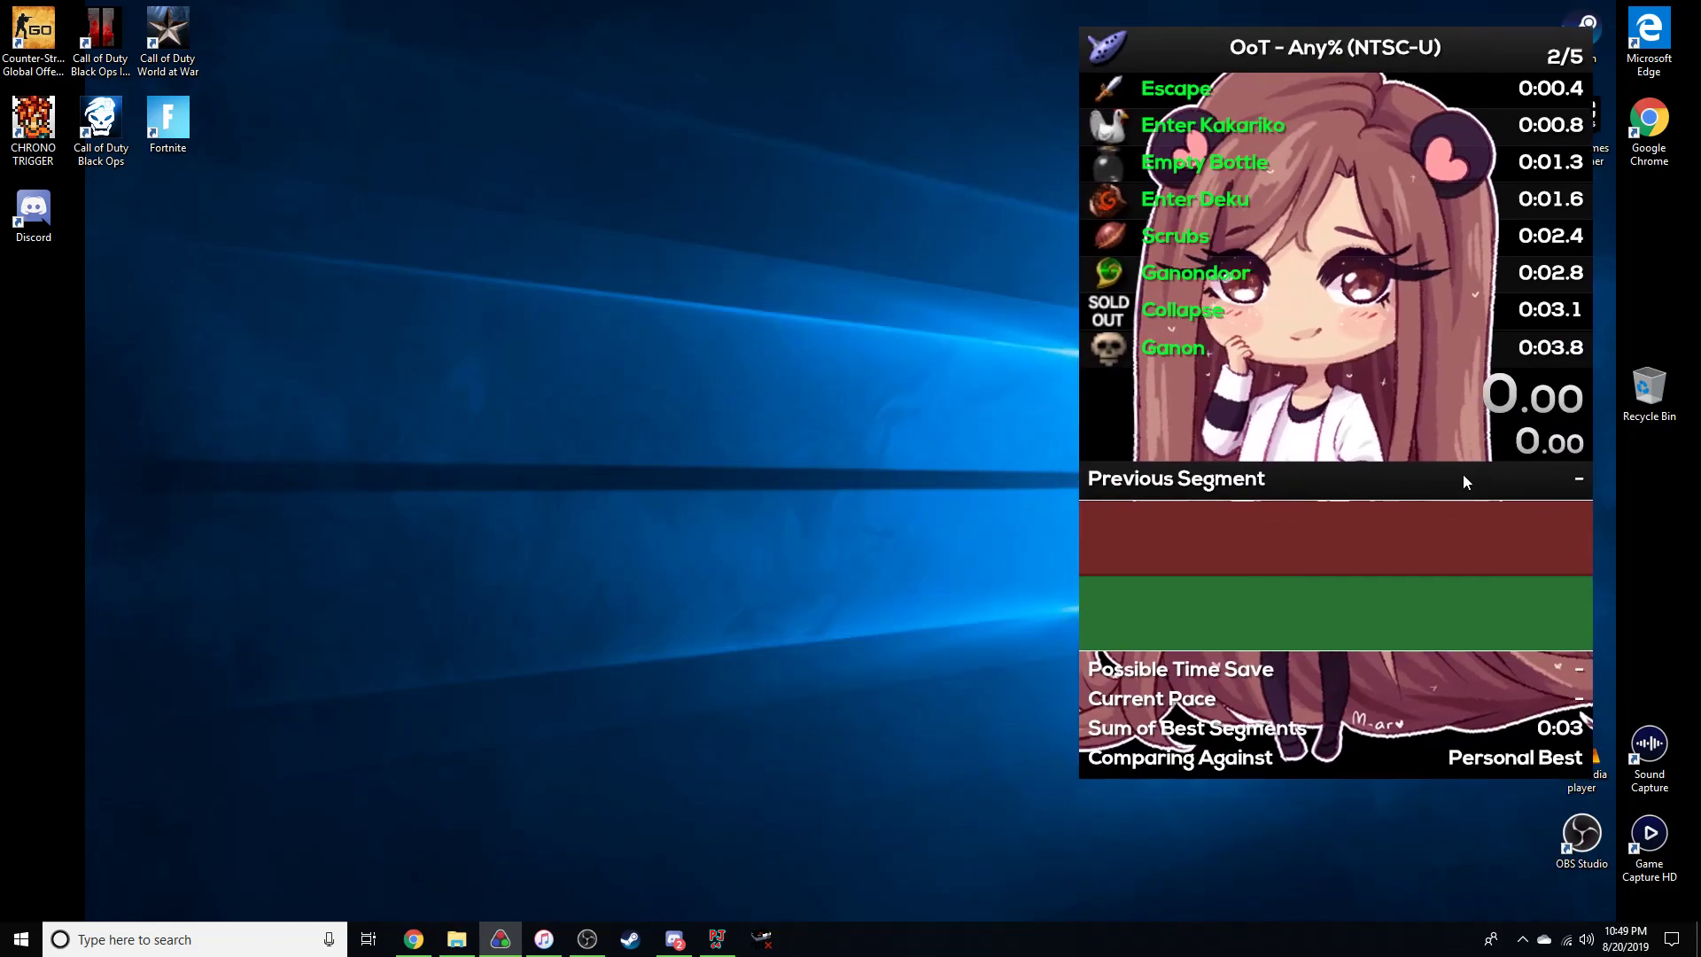
# Turn on the column labels in the Splits component's settings.
pyautogui.rightClick(1444, 448)
pyautogui.click(1526, 641)
pyautogui.click(231, 428)
pyautogui.click(271, 207)
pyautogui.moveTo(595, 274); pyautogui.dragTo(587, 558)
pyautogui.click(204, 345)
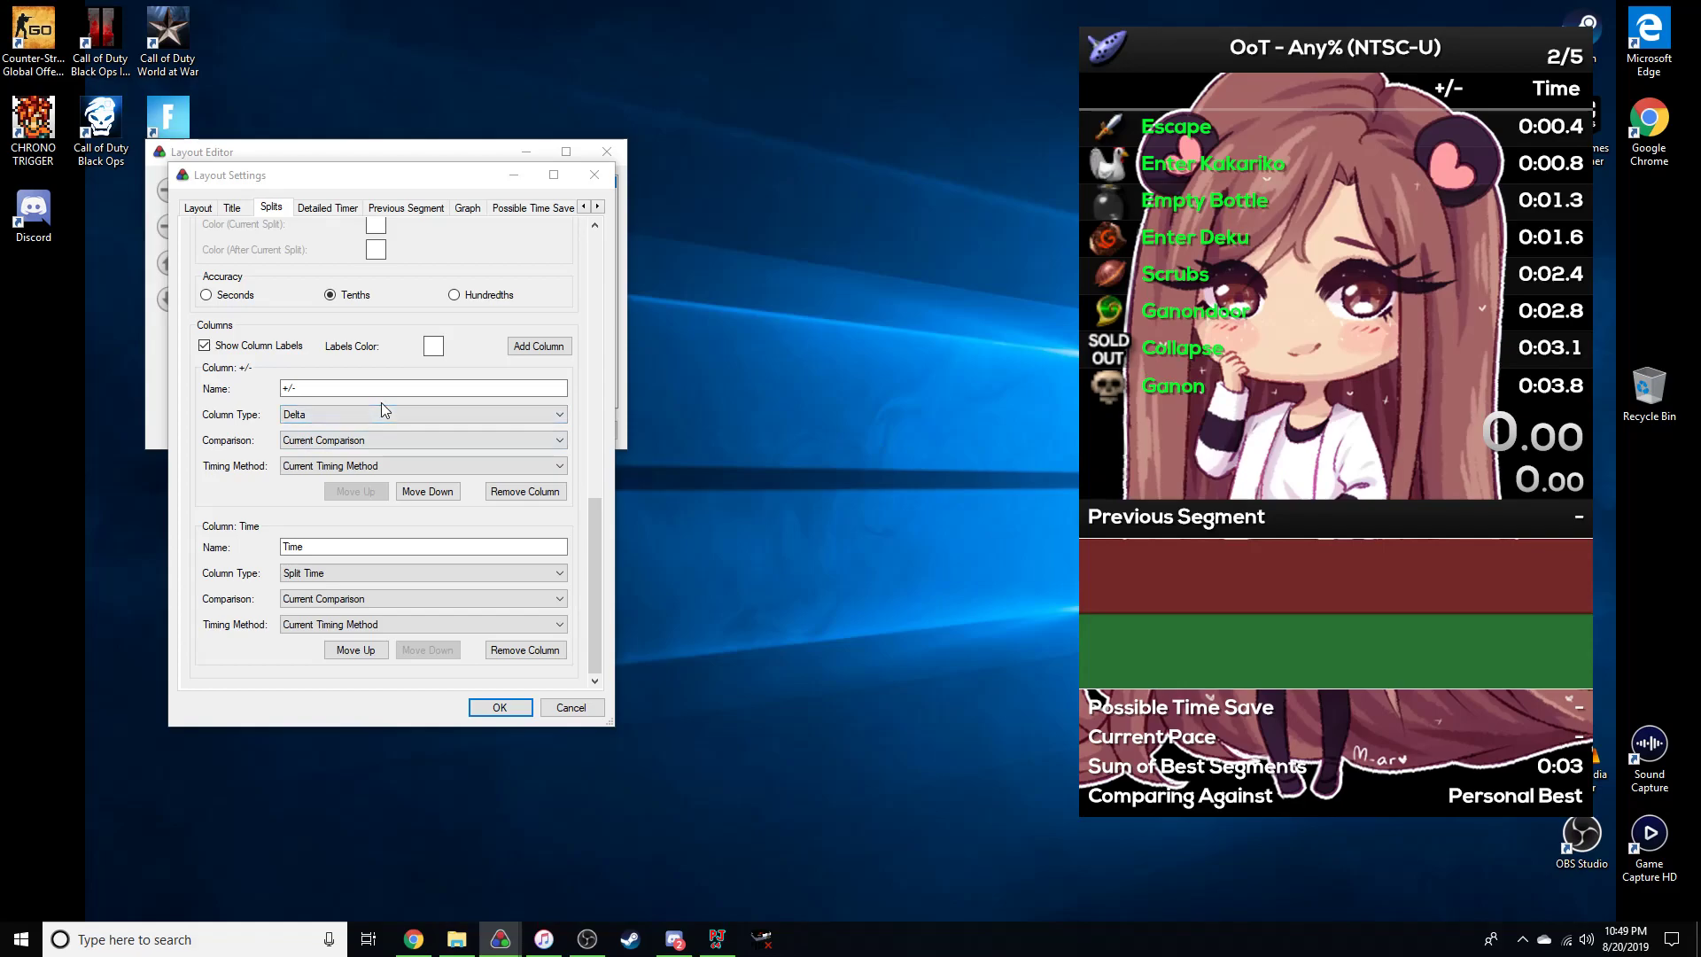
# Rename the Time column to PB and set its column type to Delta or Split Time.
pyautogui.doubleClick(297, 547)
pyautogui.press('BackSpace')
pyautogui.write('b')
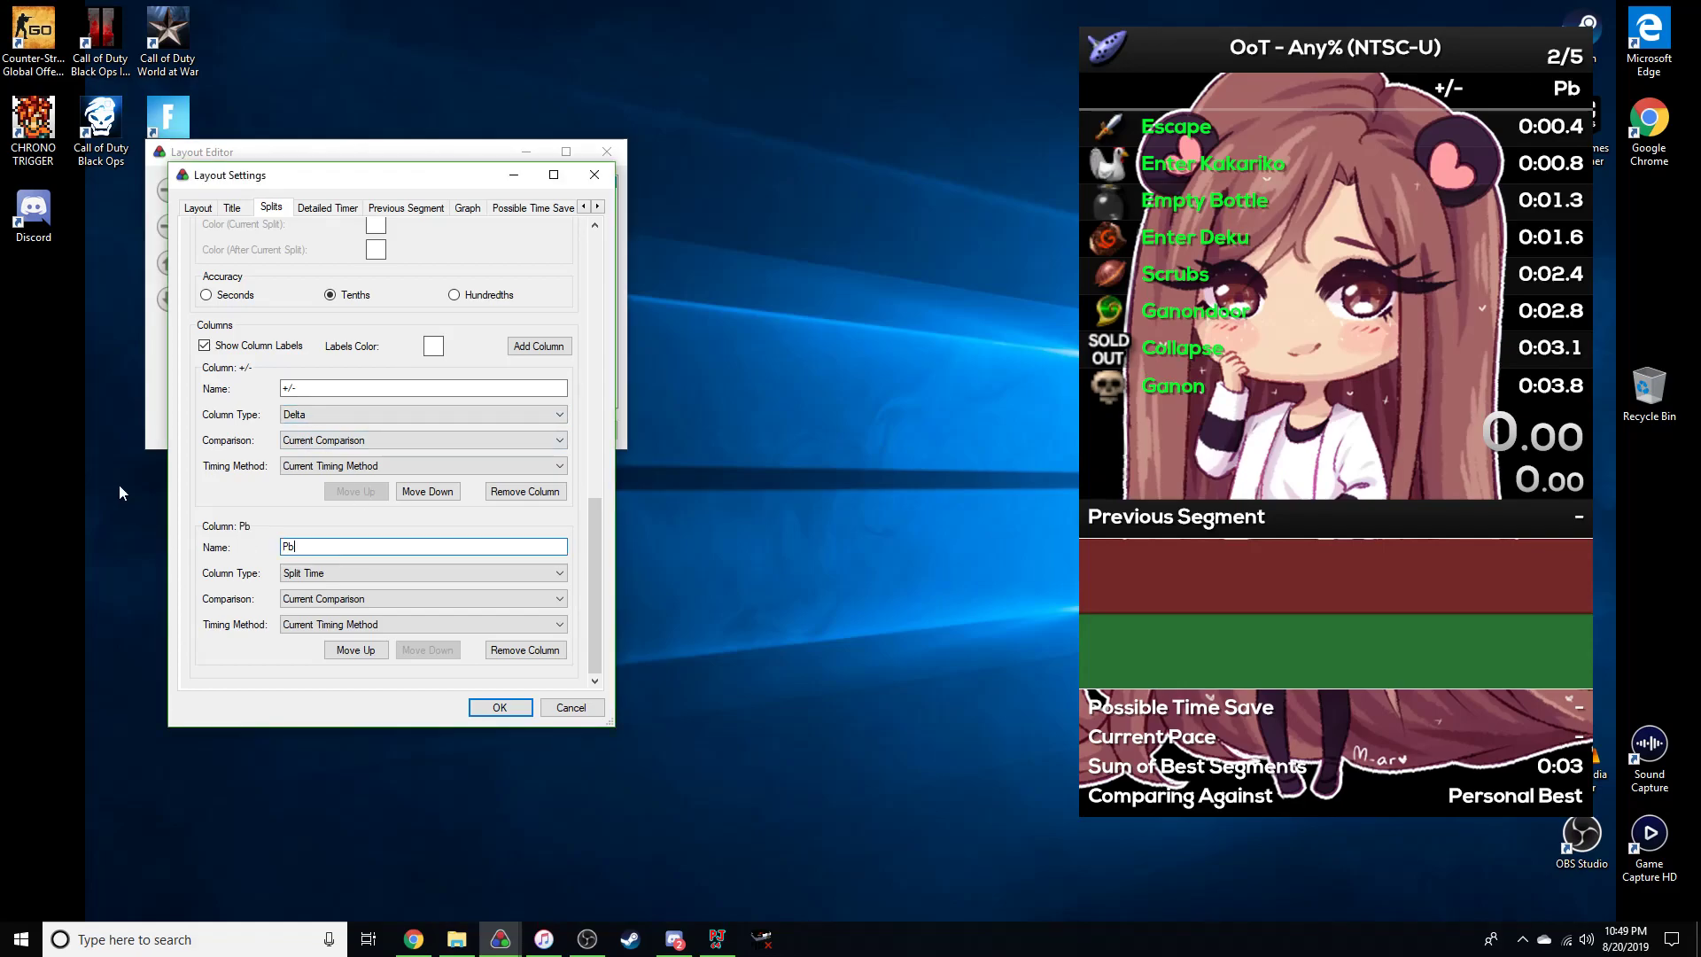
pyautogui.press('BackSpace')
pyautogui.write('B')
pyautogui.click(292, 574)
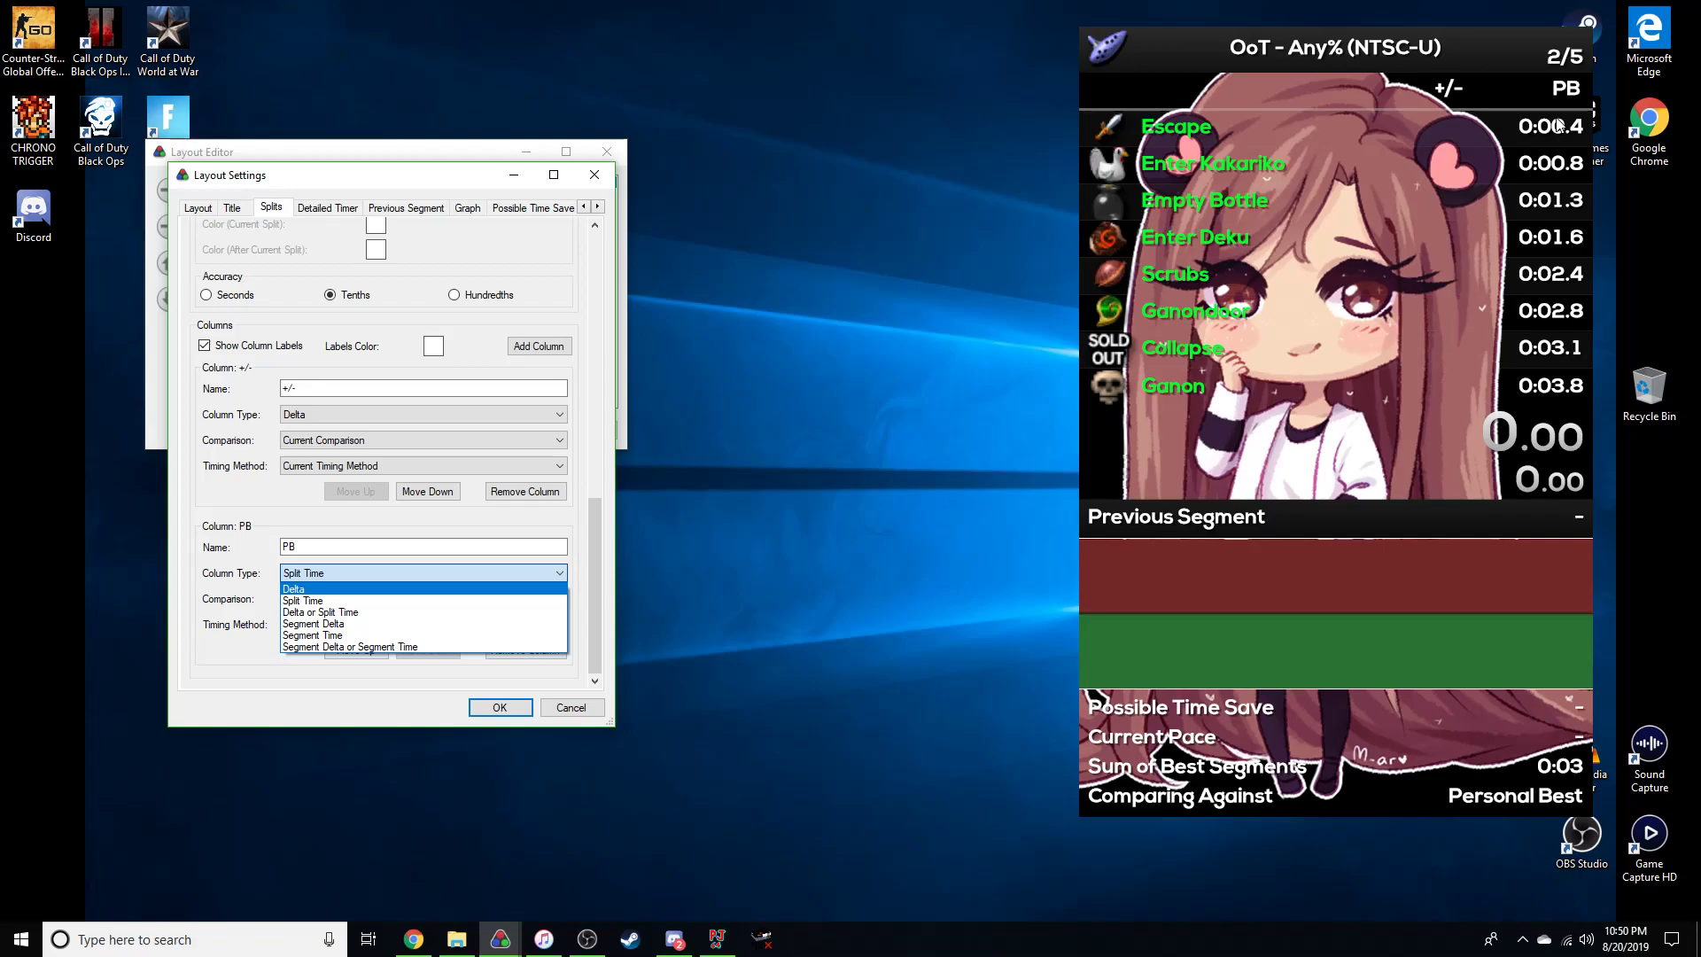
pyautogui.click(371, 613)
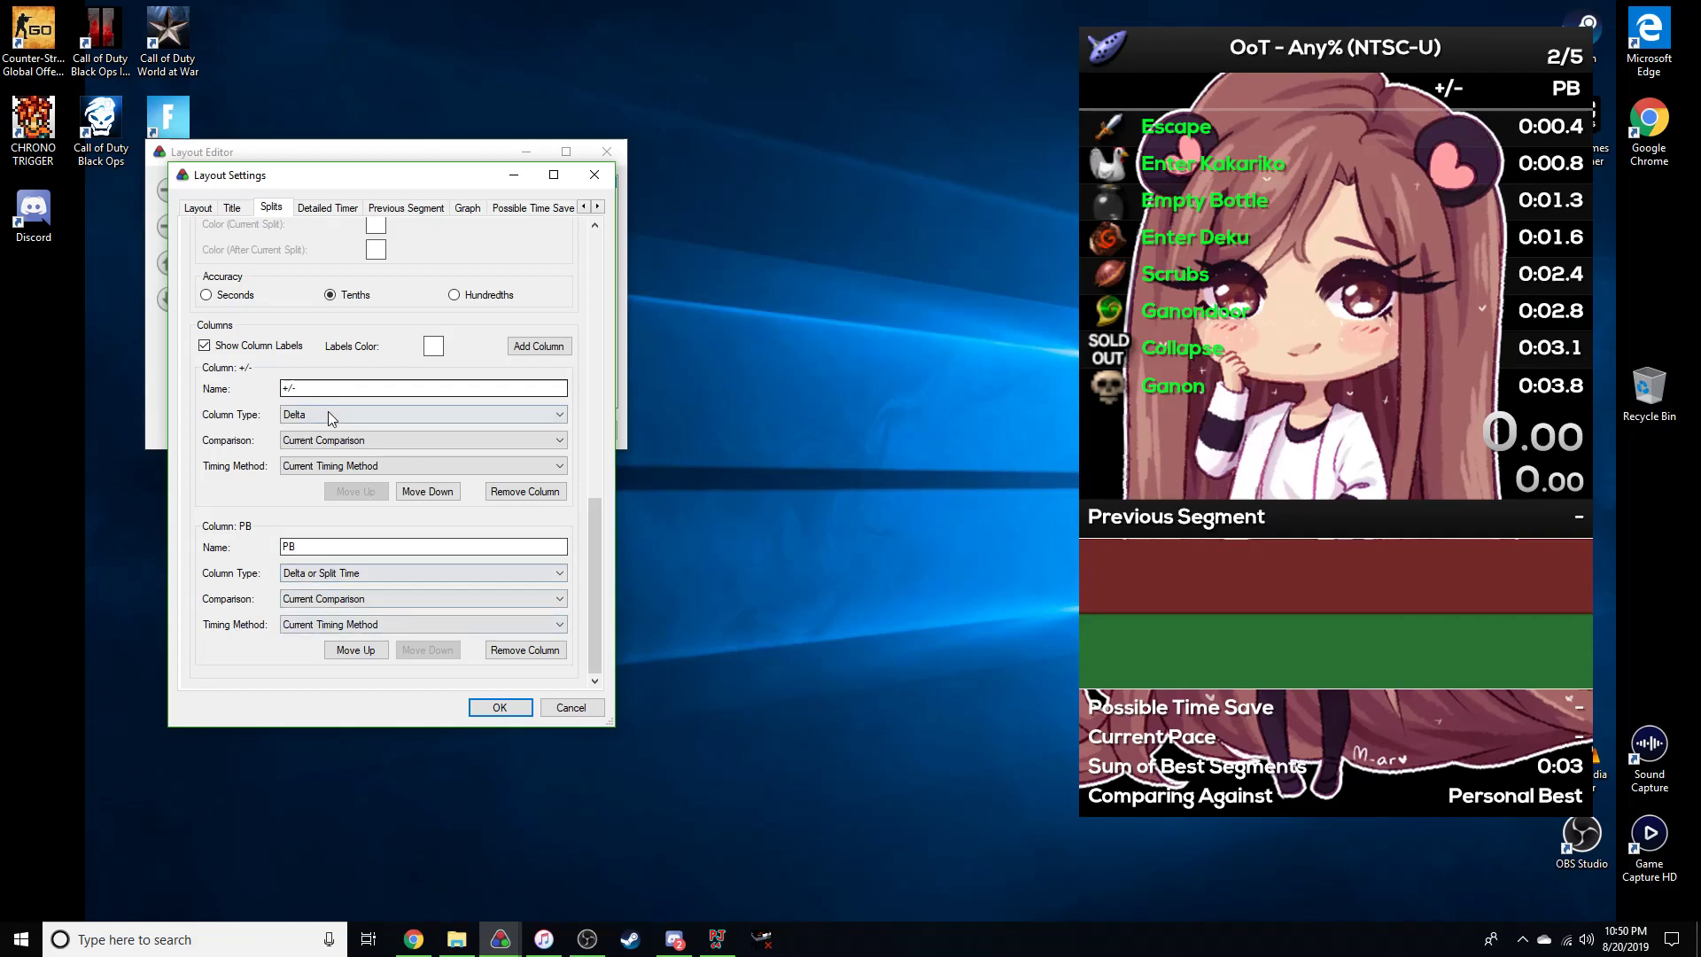
# Set the +/- column's type to Delta or Split Time and rename the column to AVG.
pyautogui.click(329, 388)
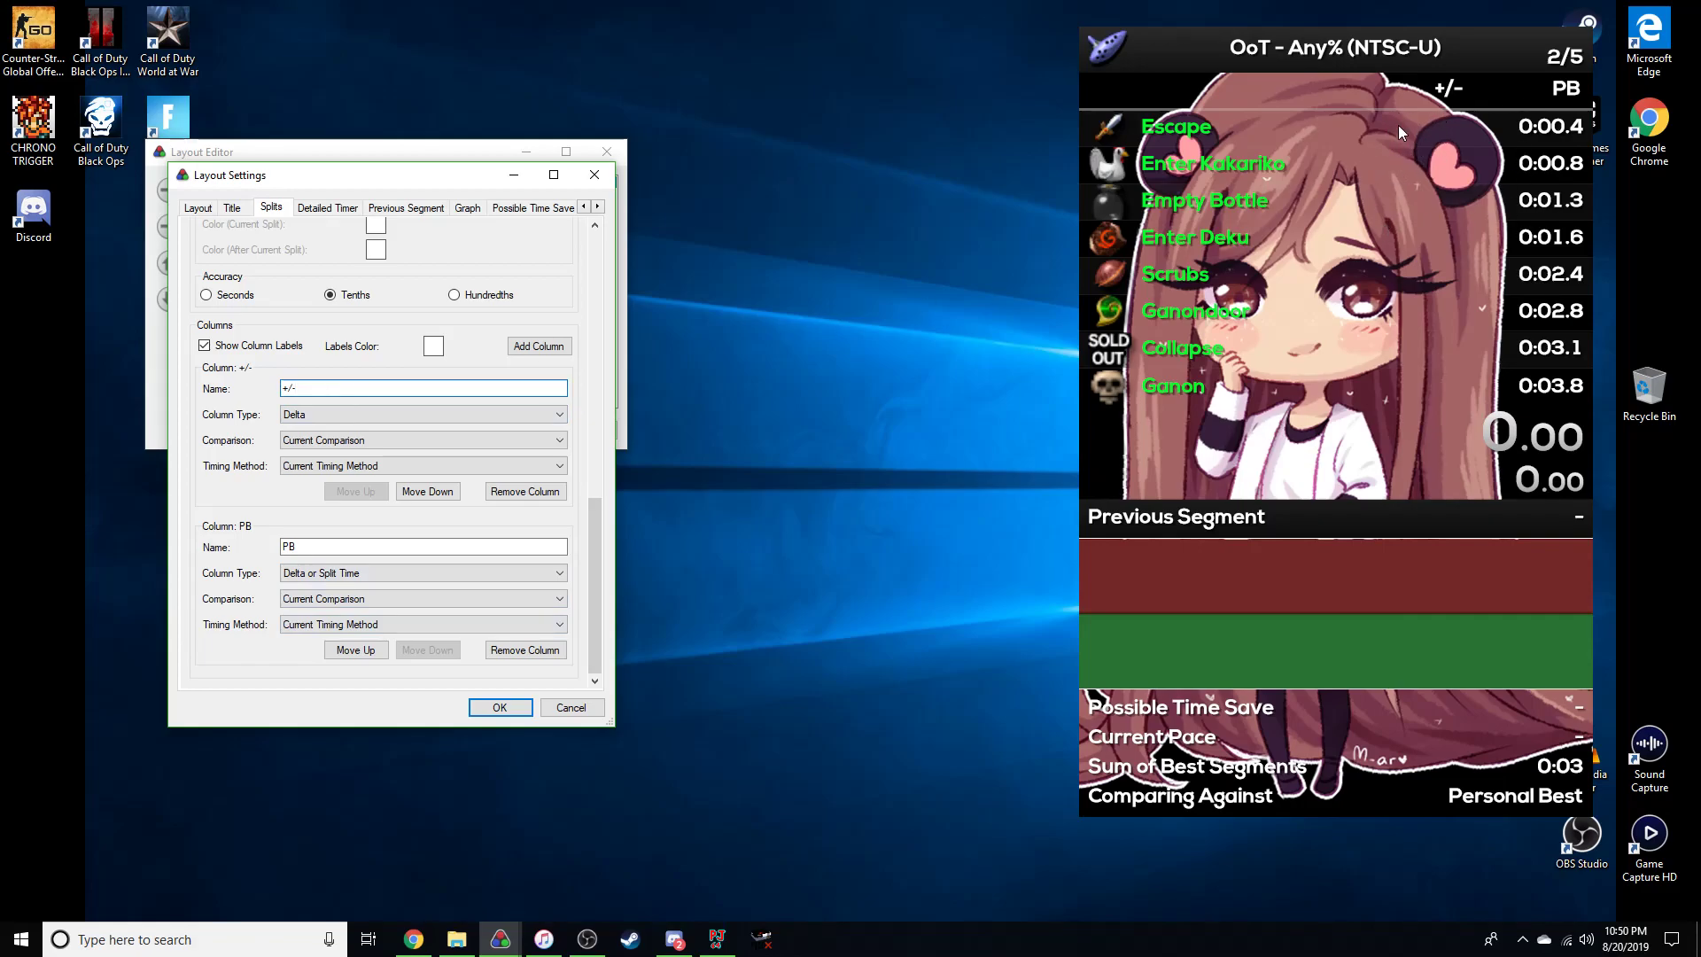
pyautogui.click(335, 414)
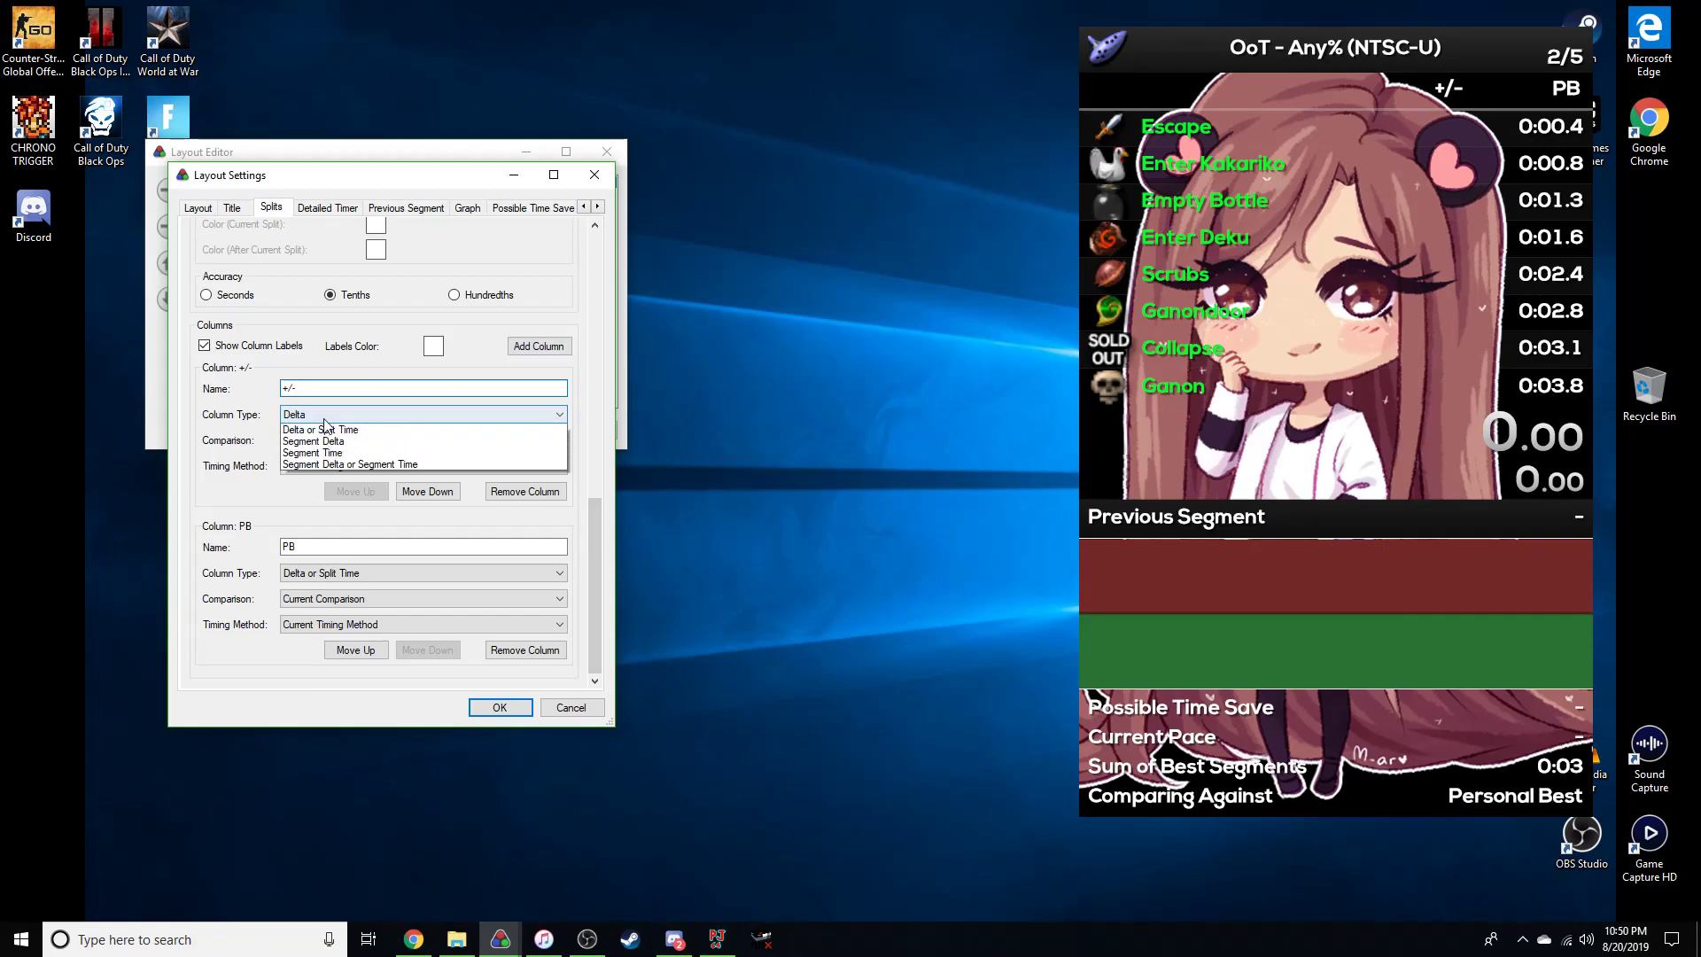
pyautogui.click(334, 454)
pyautogui.hotkey('shift', 'Tab')
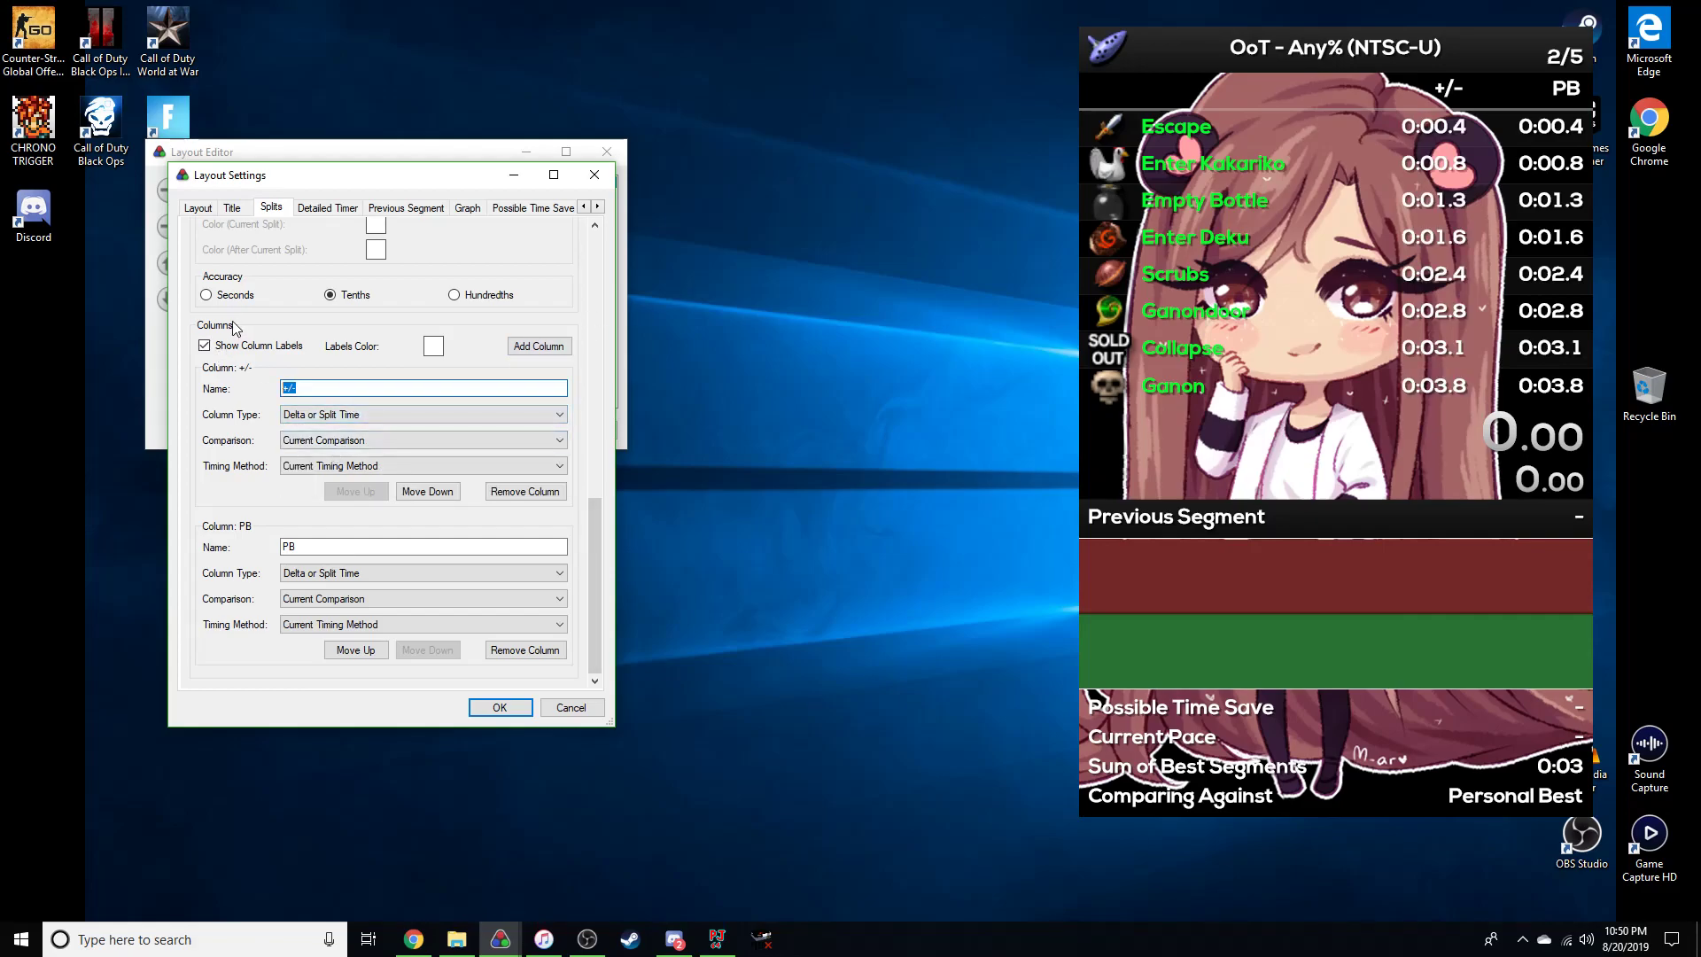
pyautogui.write('AVG')
# Add a third column to the splits and move it ahead of the AVG and PB columns.
pyautogui.moveTo(593, 596); pyautogui.dragTo(593, 595)
pyautogui.click(559, 351)
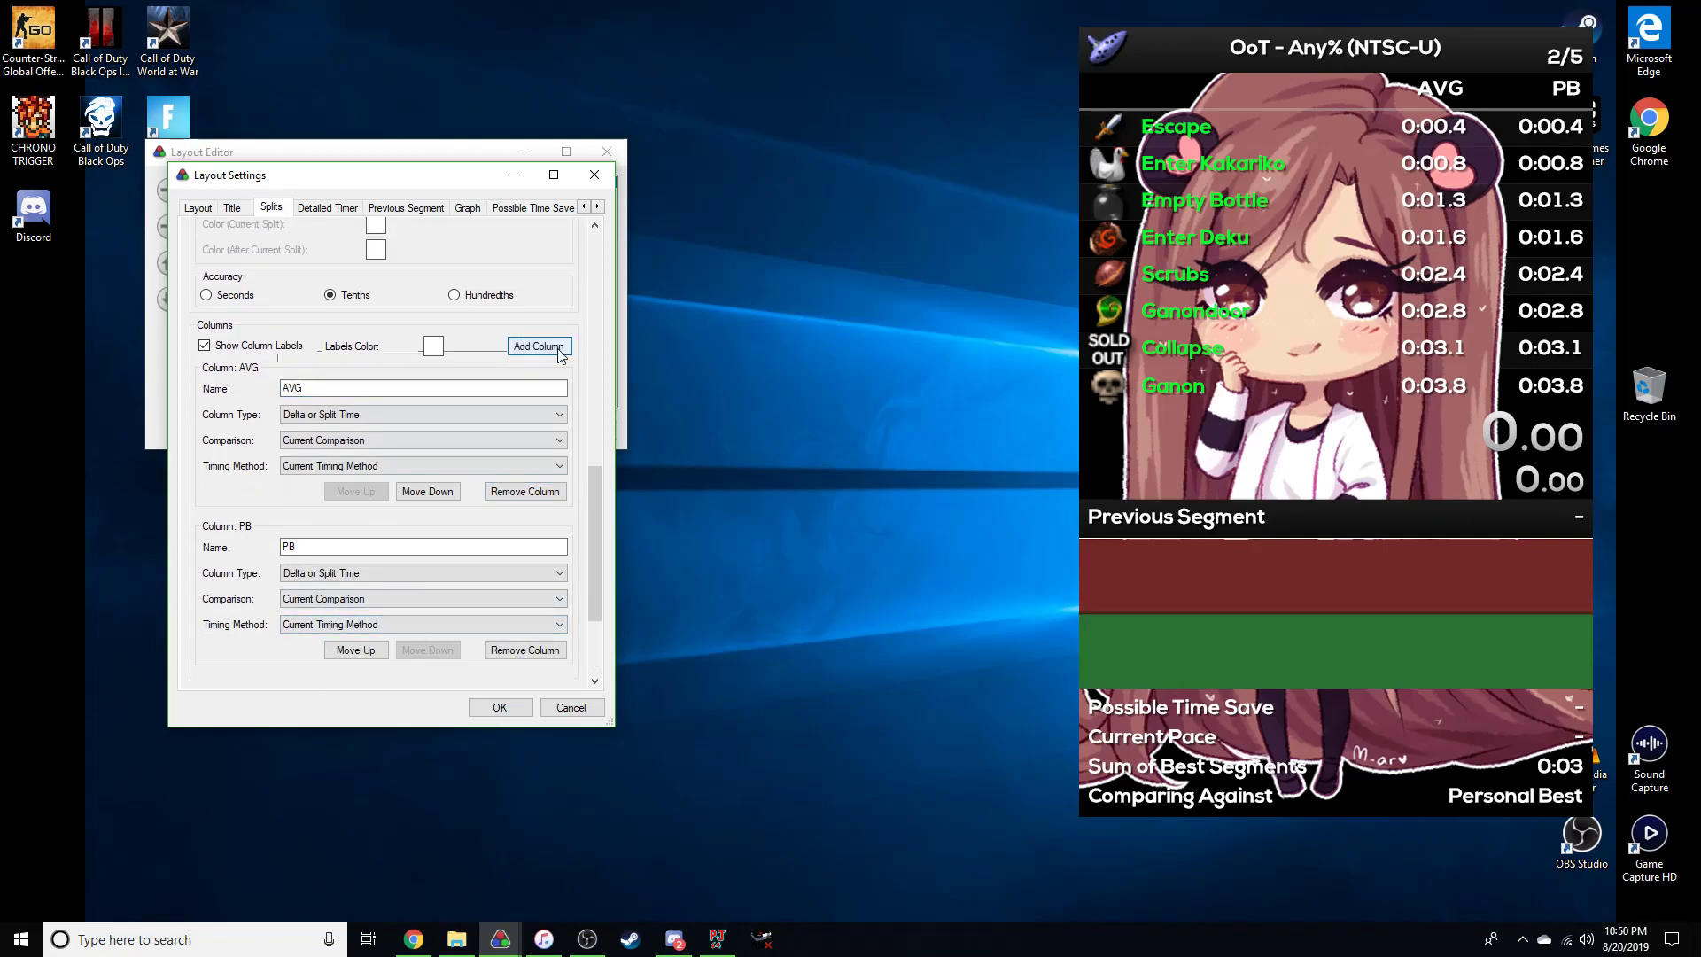
pyautogui.moveTo(599, 495); pyautogui.dragTo(569, 599)
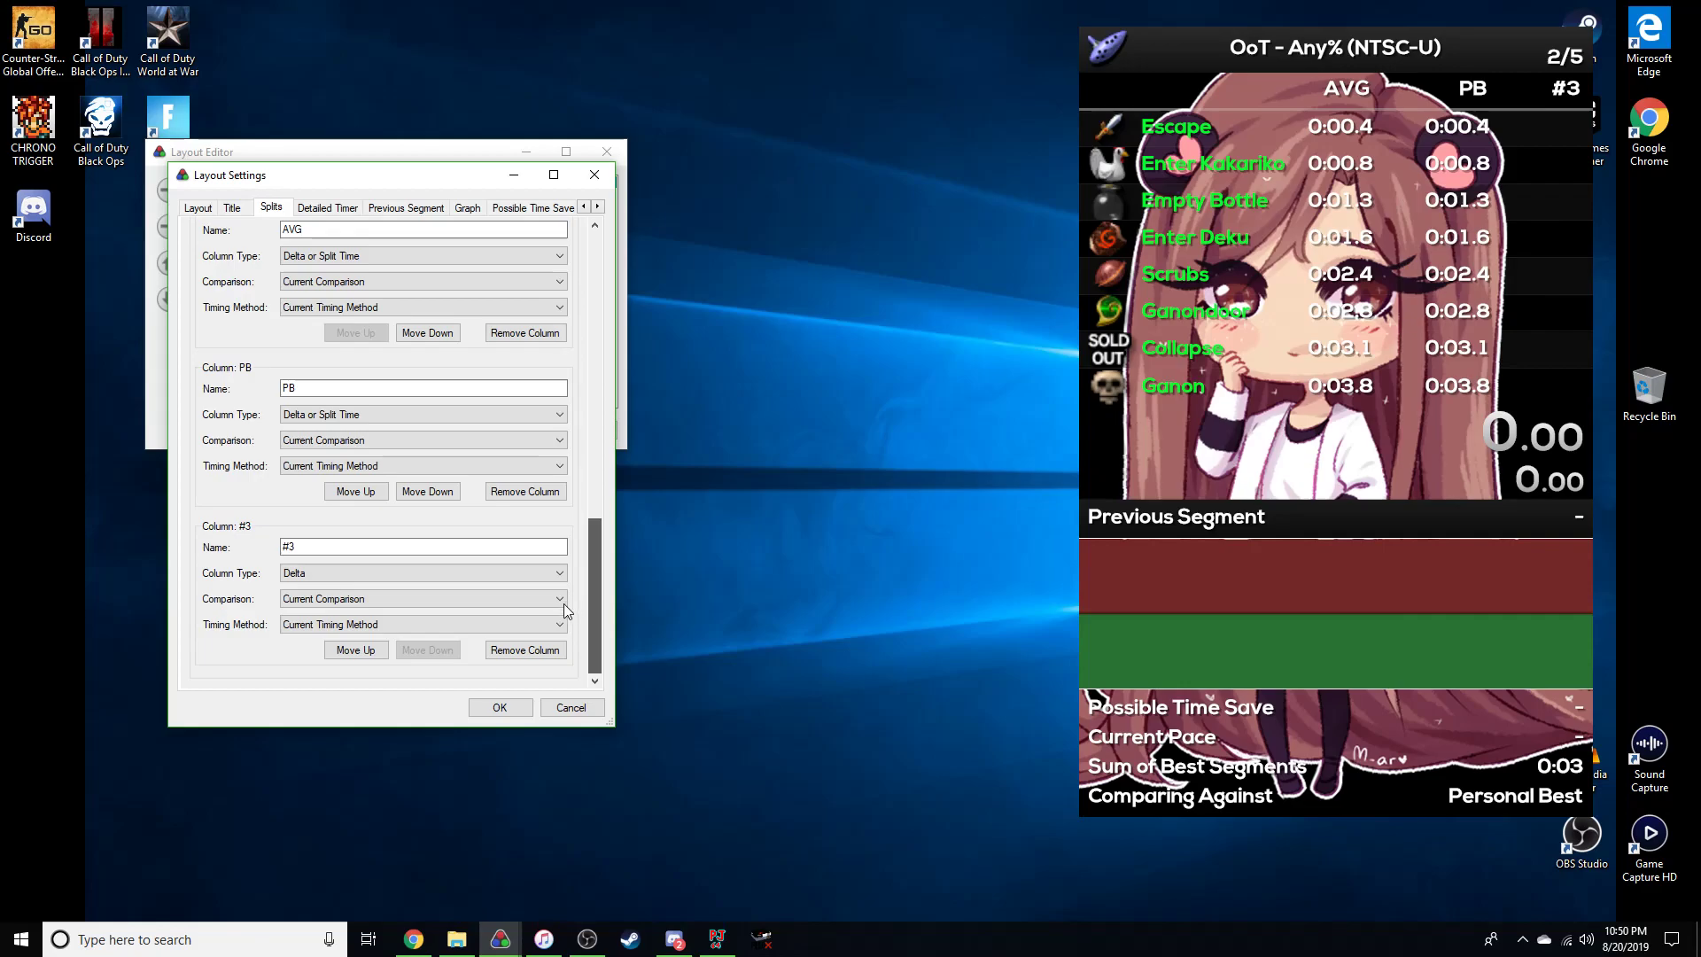
pyautogui.click(386, 657)
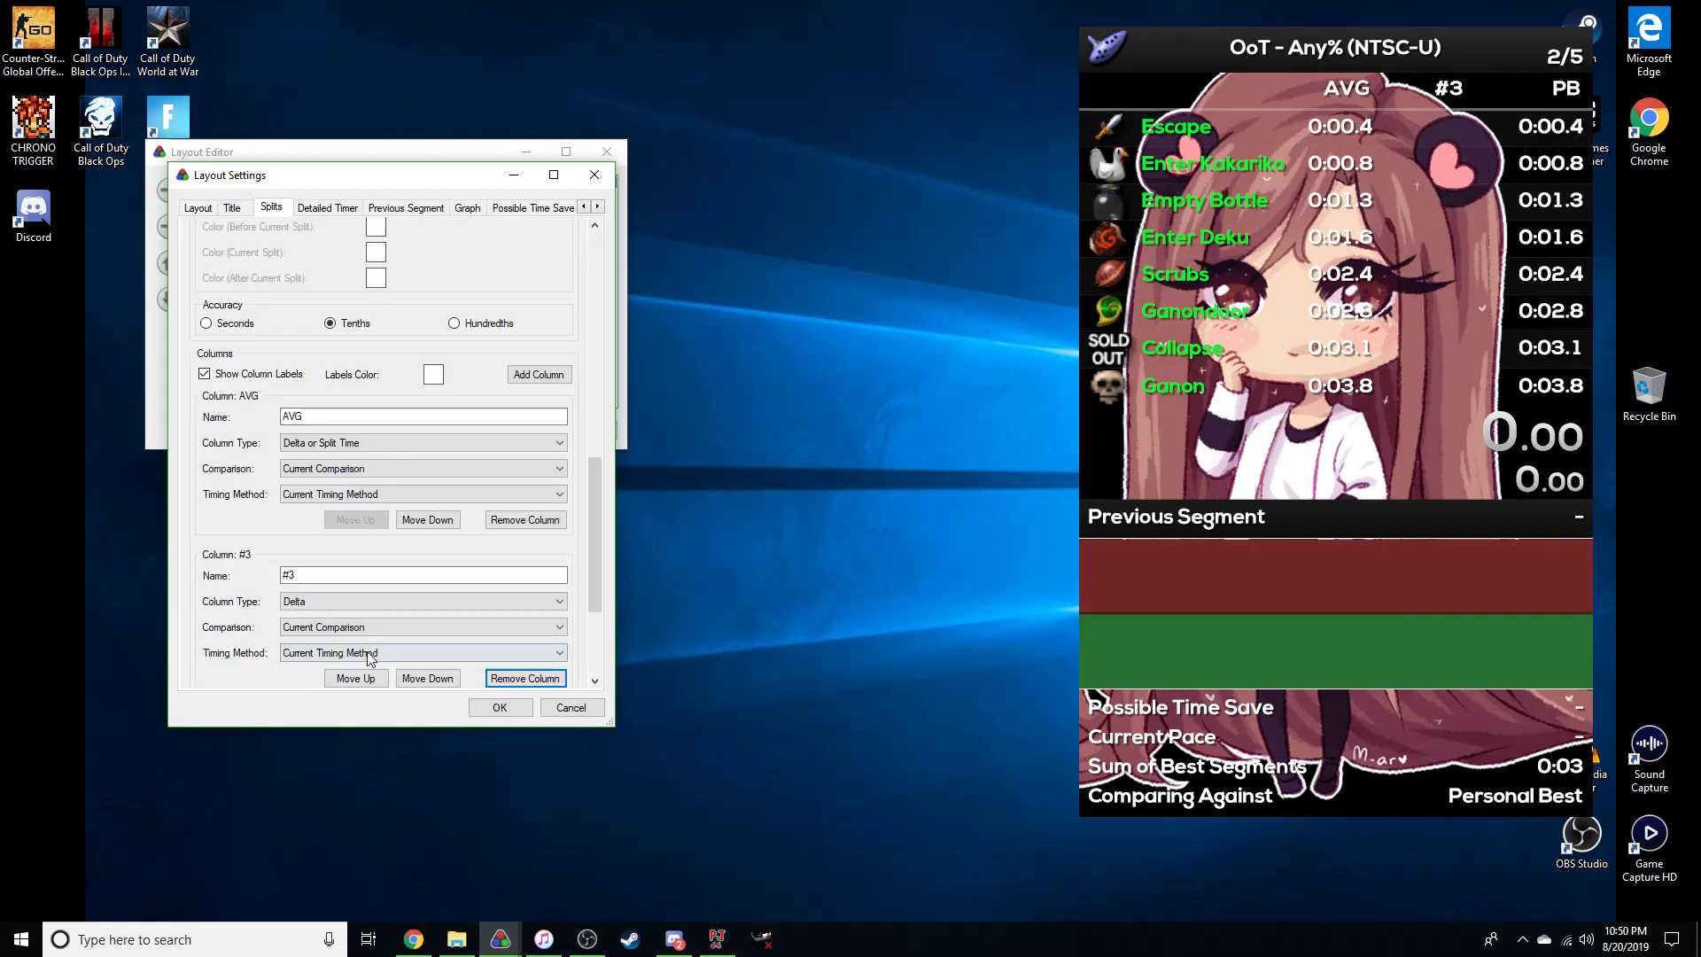
pyautogui.click(357, 678)
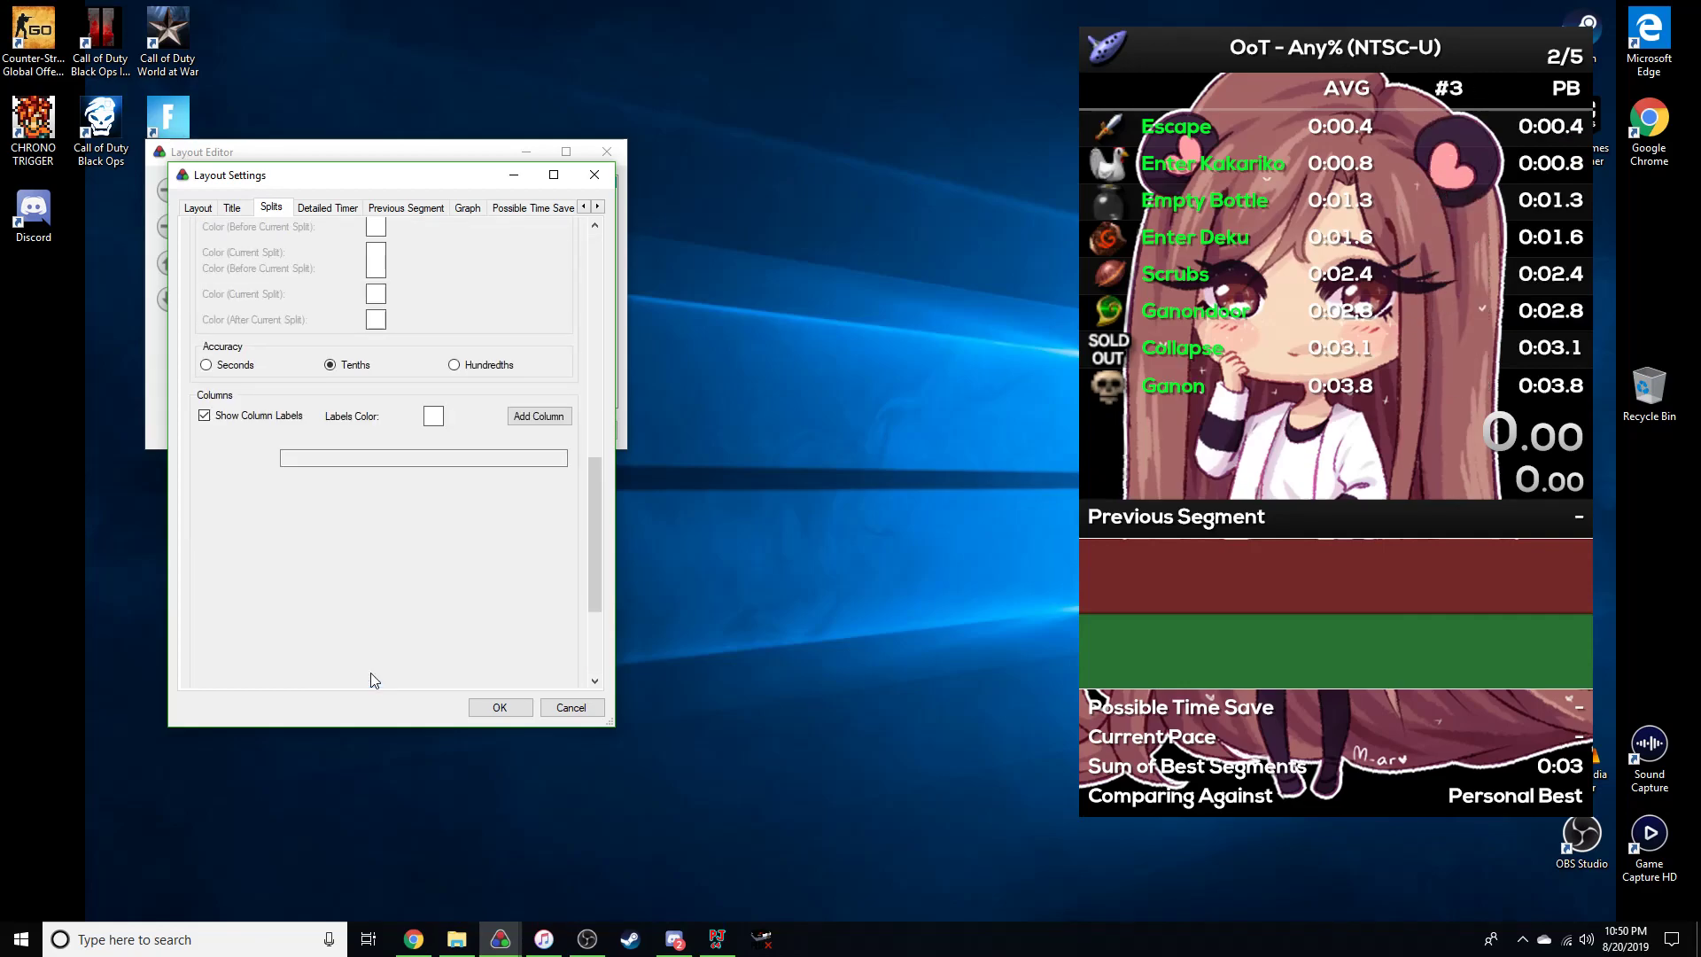
# Name the newly added first column SoB.
pyautogui.tripleClick(309, 574)
pyautogui.write('SOB')
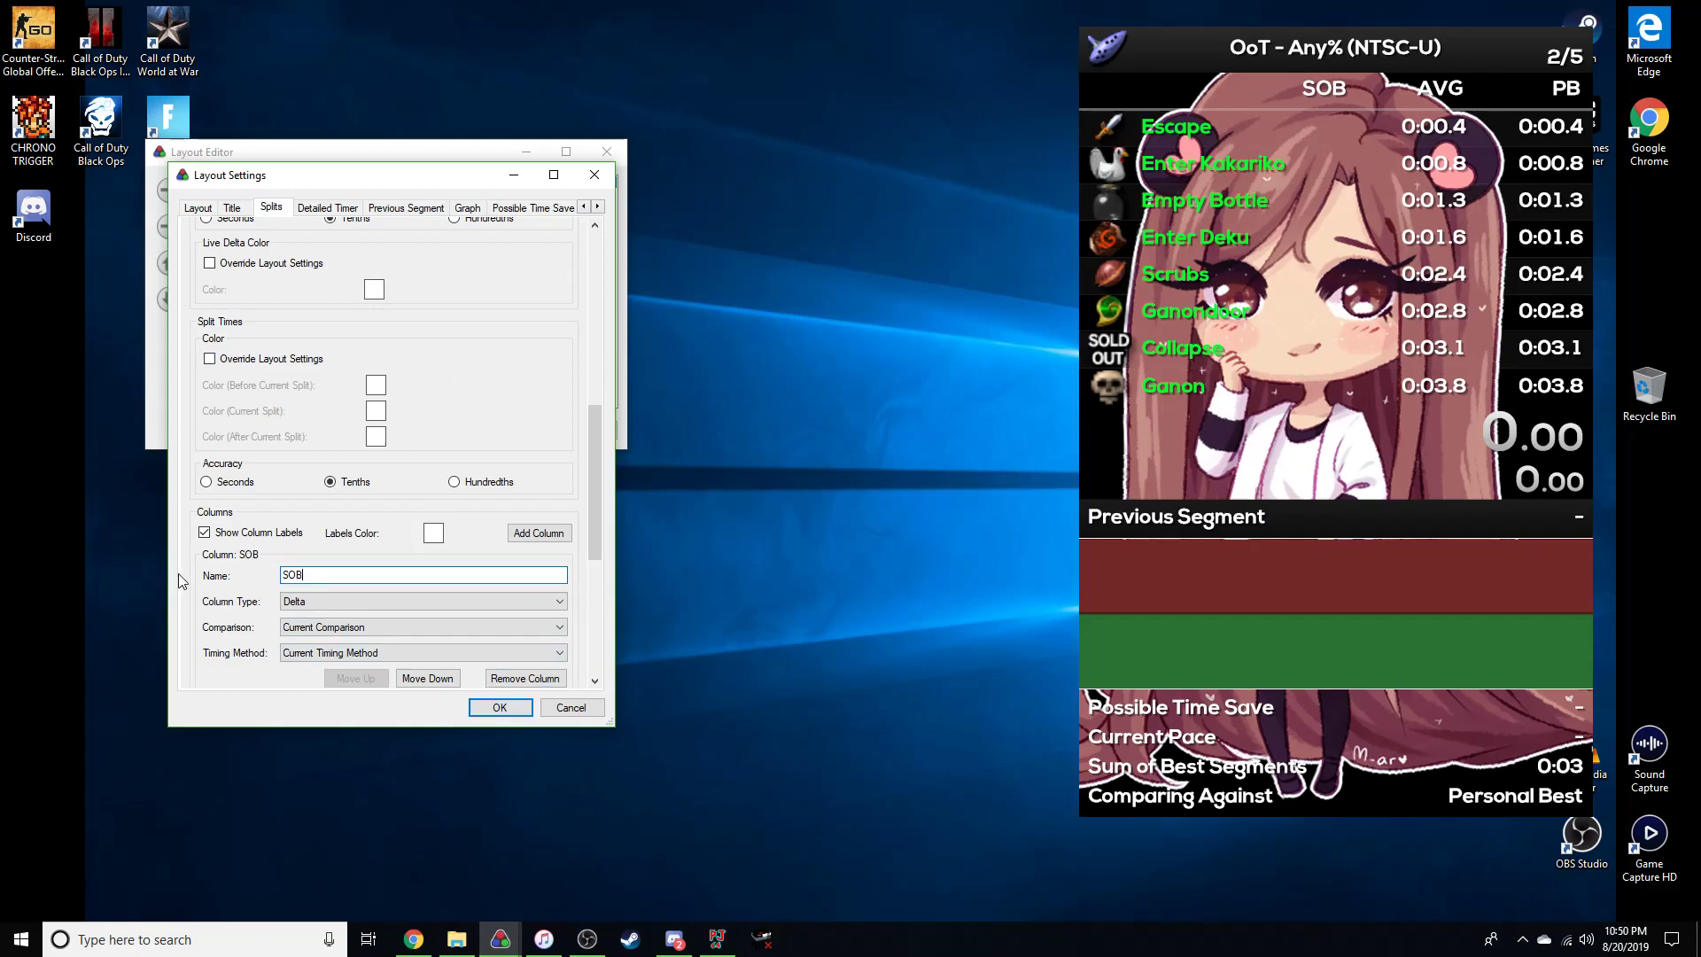
pyautogui.press('BackSpace')
pyautogui.press('BackSpace')
pyautogui.write('oB')
# Set the SoB column's type to Delta or Split Time and its comparison to Best Segments.
pyautogui.click(302, 601)
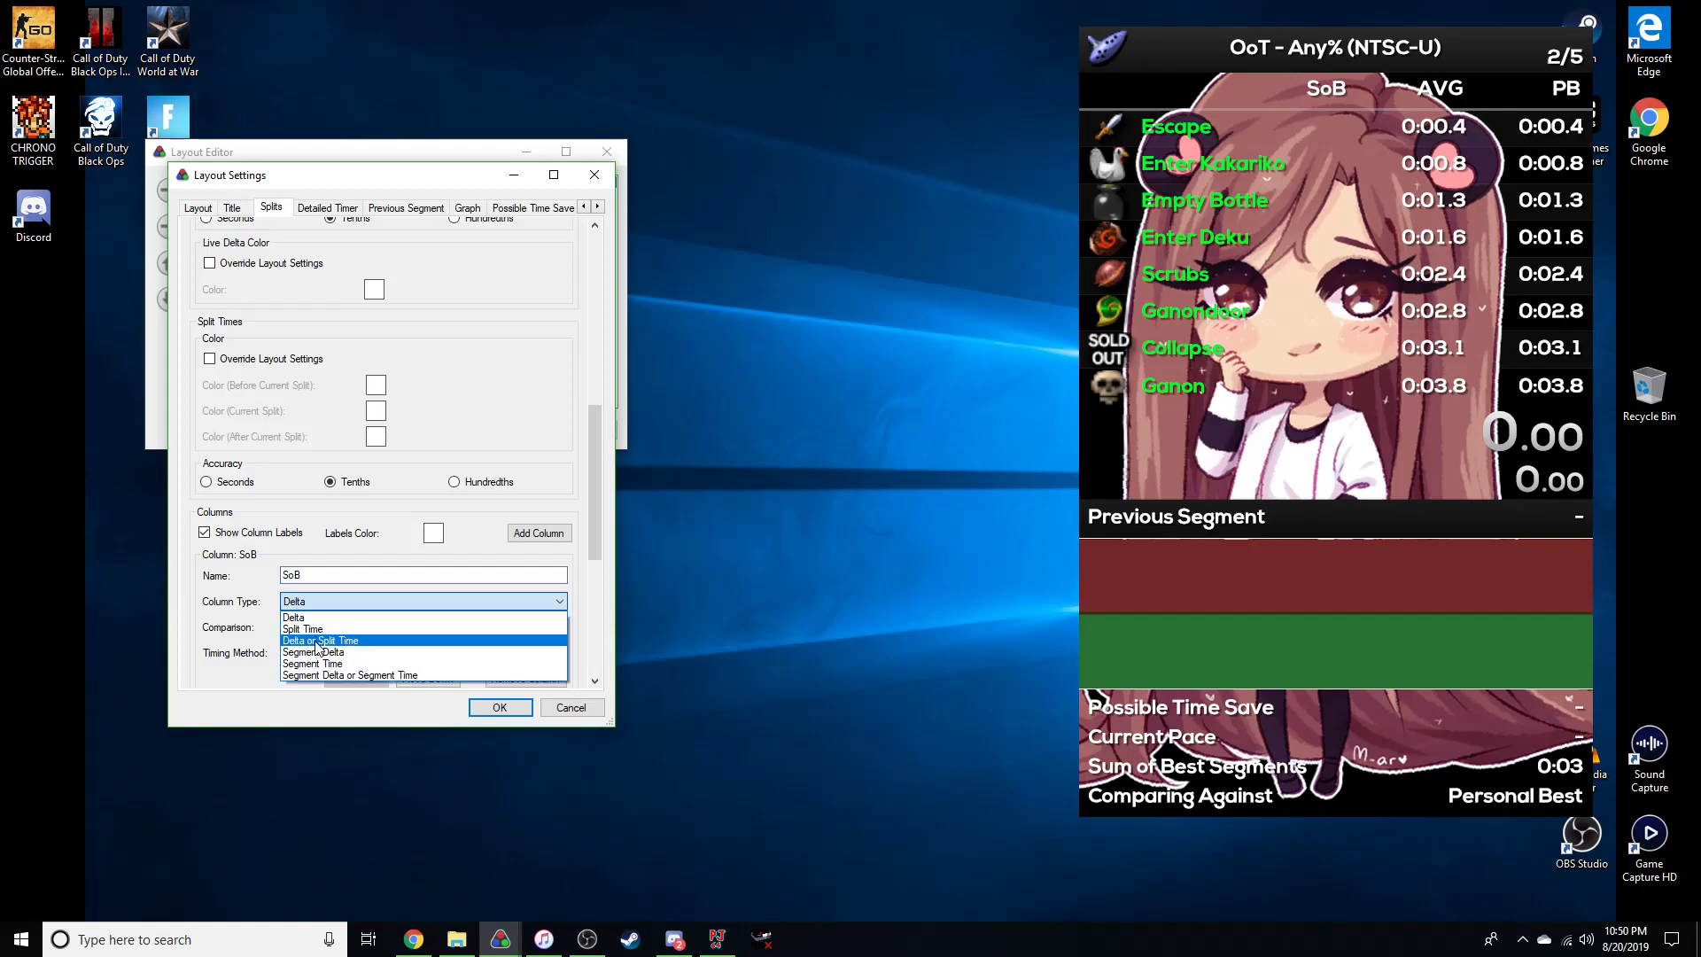
pyautogui.click(317, 646)
pyautogui.click(319, 628)
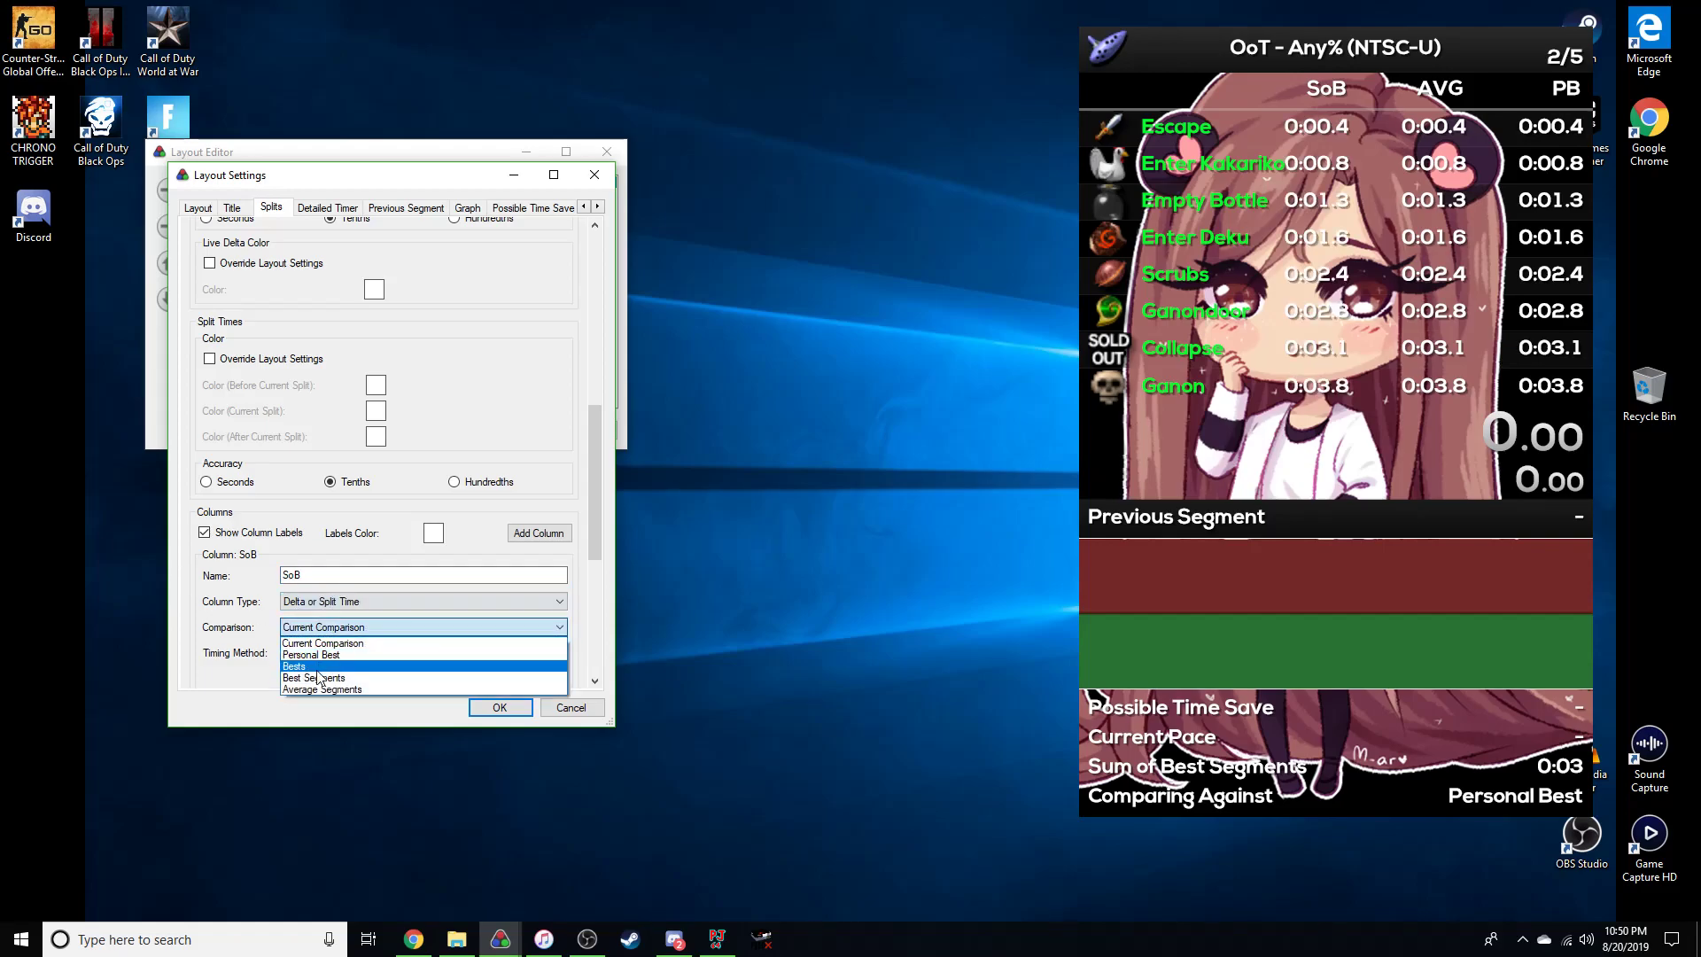
pyautogui.click(319, 678)
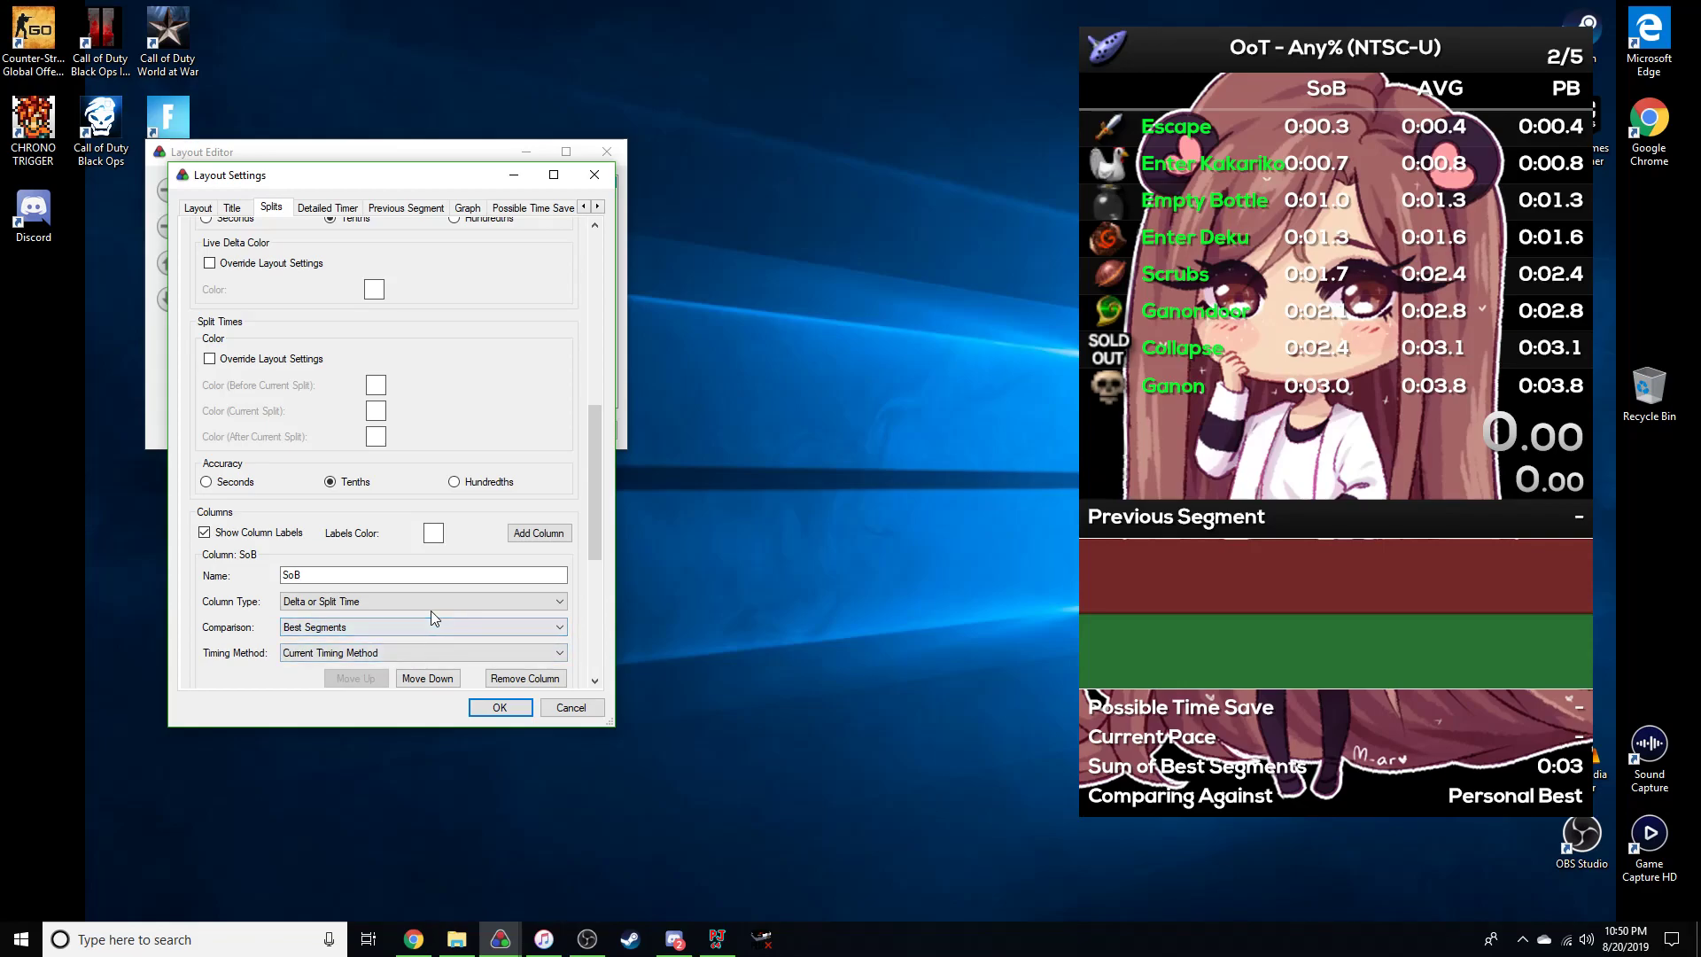
# Set the AVG column's comparison to Average Segments.
pyautogui.scroll(-1, 423, 599)
pyautogui.scroll(1, 424, 599)
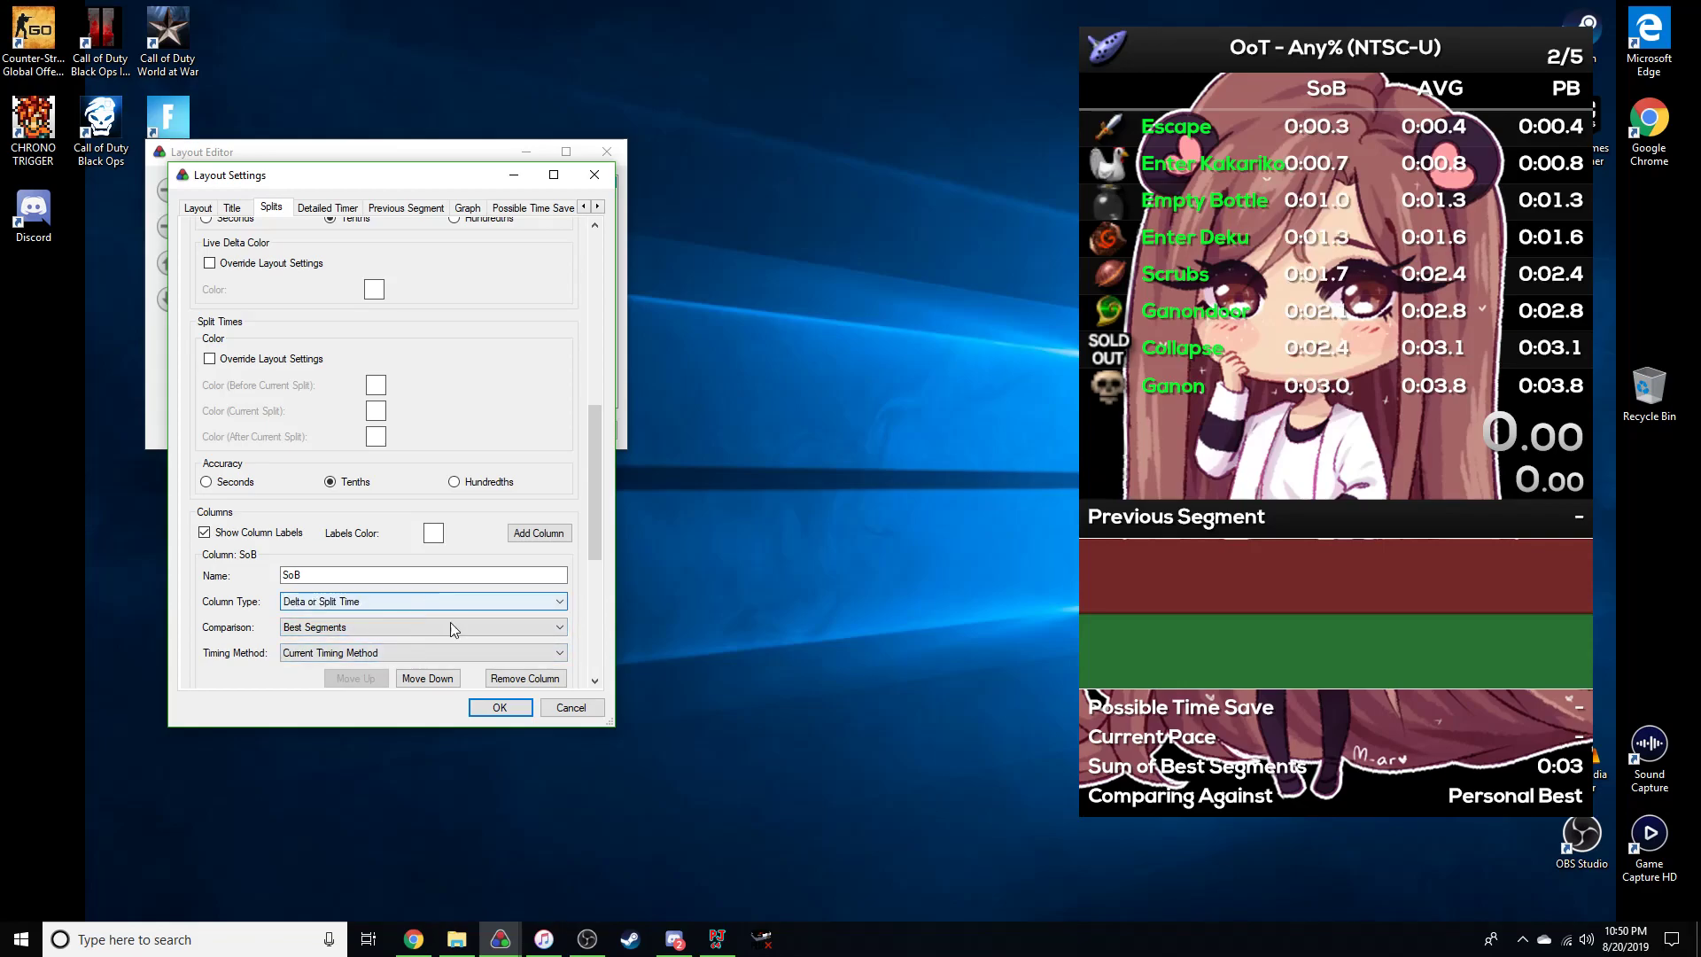
pyautogui.moveTo(600, 522); pyautogui.dragTo(602, 613)
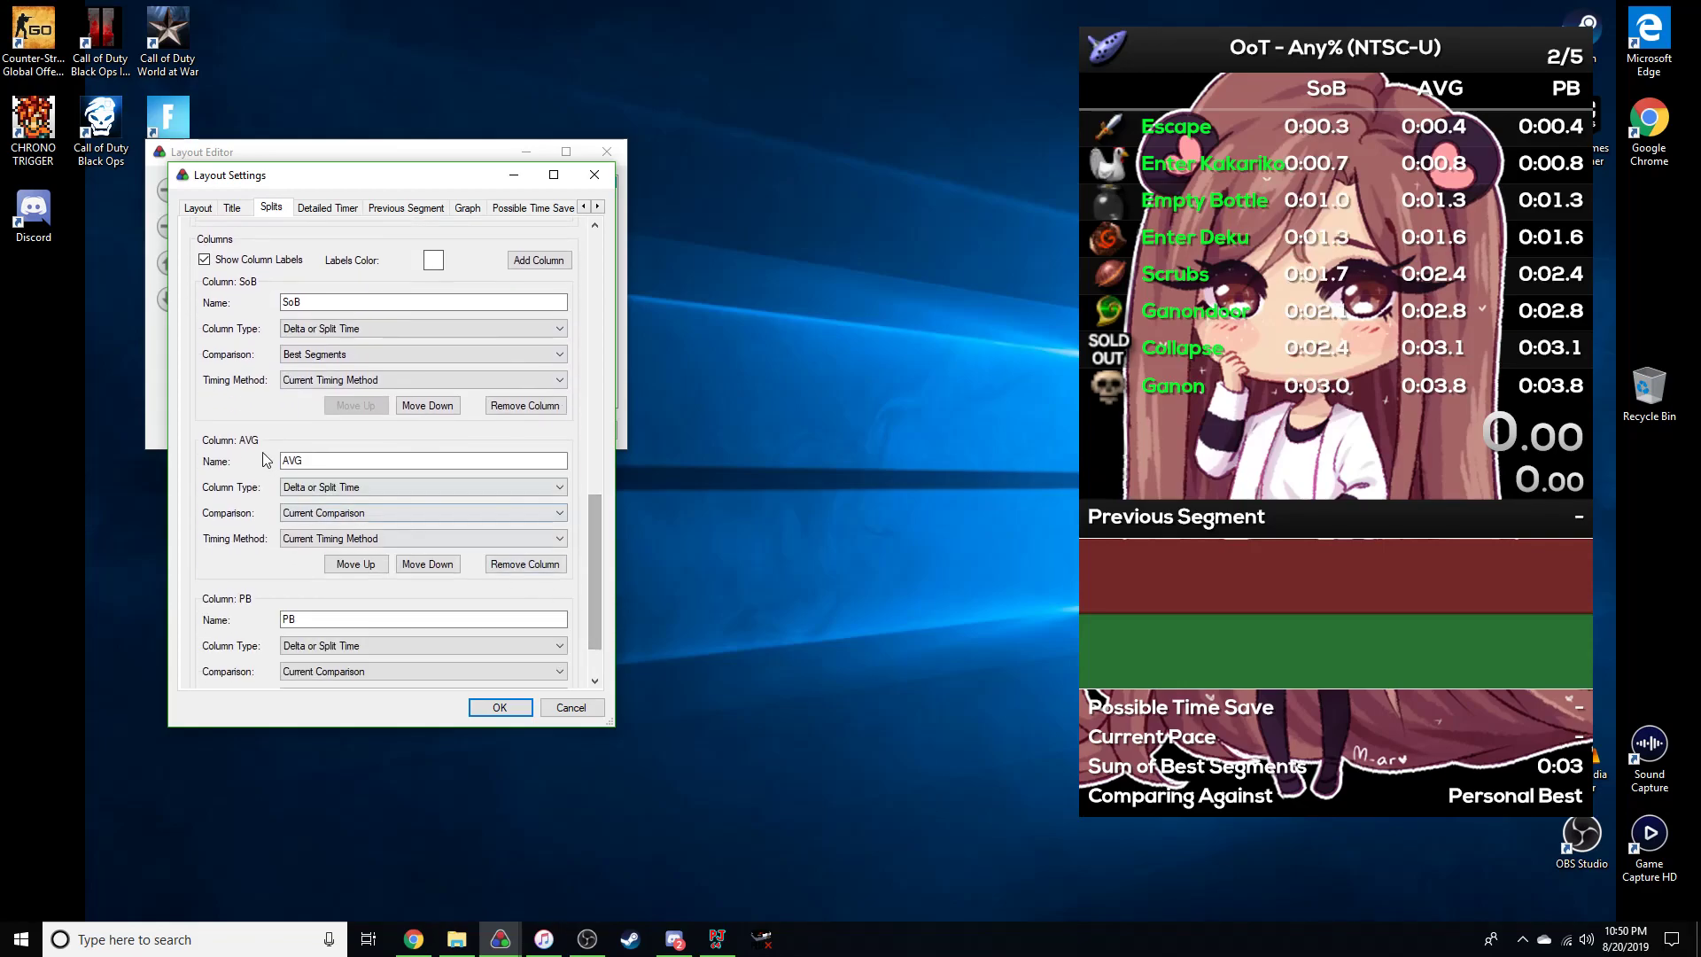
pyautogui.click(286, 514)
pyautogui.click(323, 561)
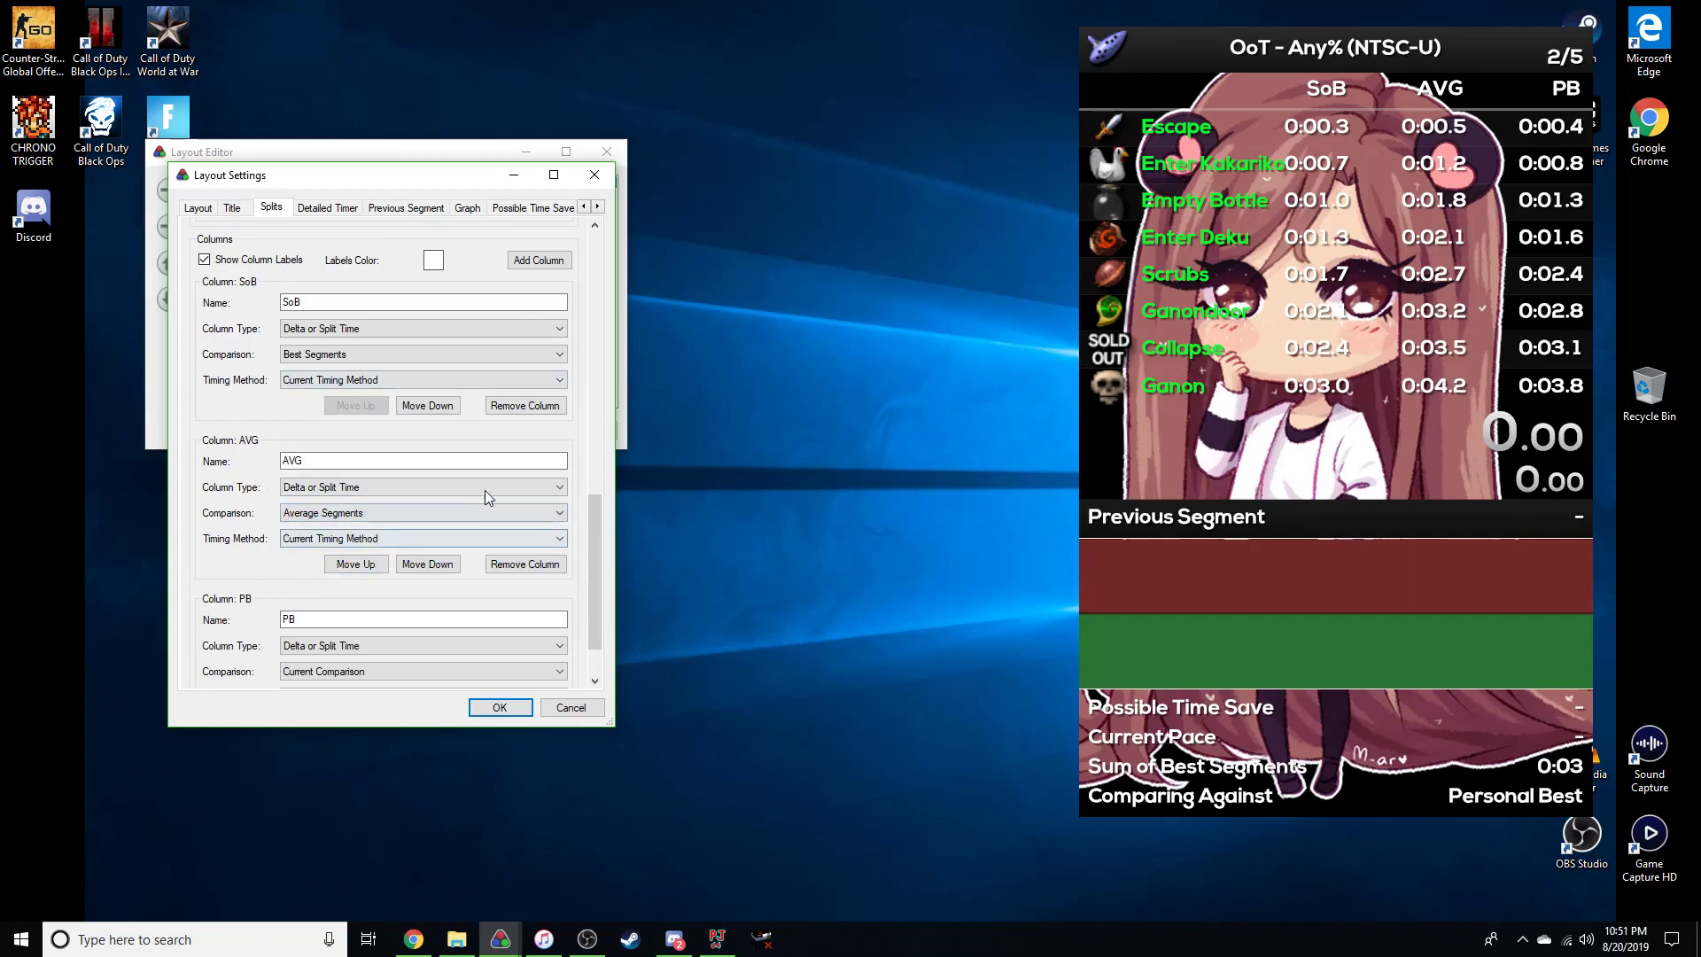
# Set the PB column's comparison to Personal Best.
pyautogui.moveTo(593, 521); pyautogui.dragTo(588, 572)
pyautogui.click(322, 601)
pyautogui.click(324, 626)
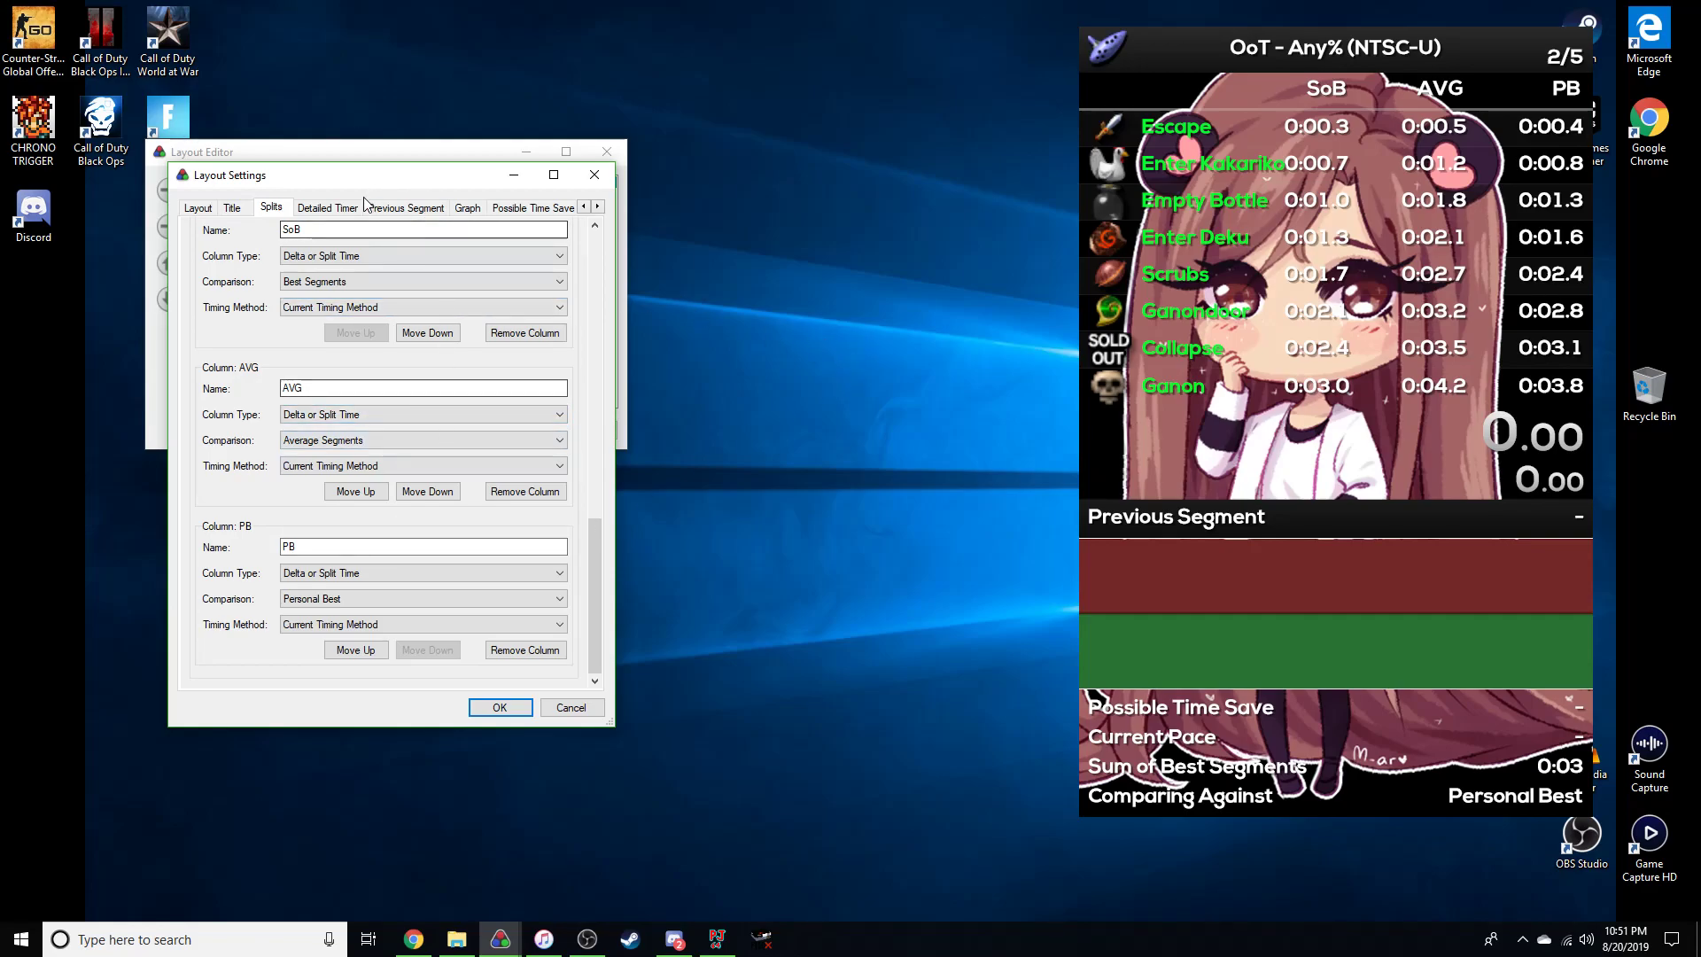
# Examine the Detailed Timer's background, timing method and segment time comparison options, including hiding Comparison 2.
pyautogui.hotkey('ctrl', 'Tab')
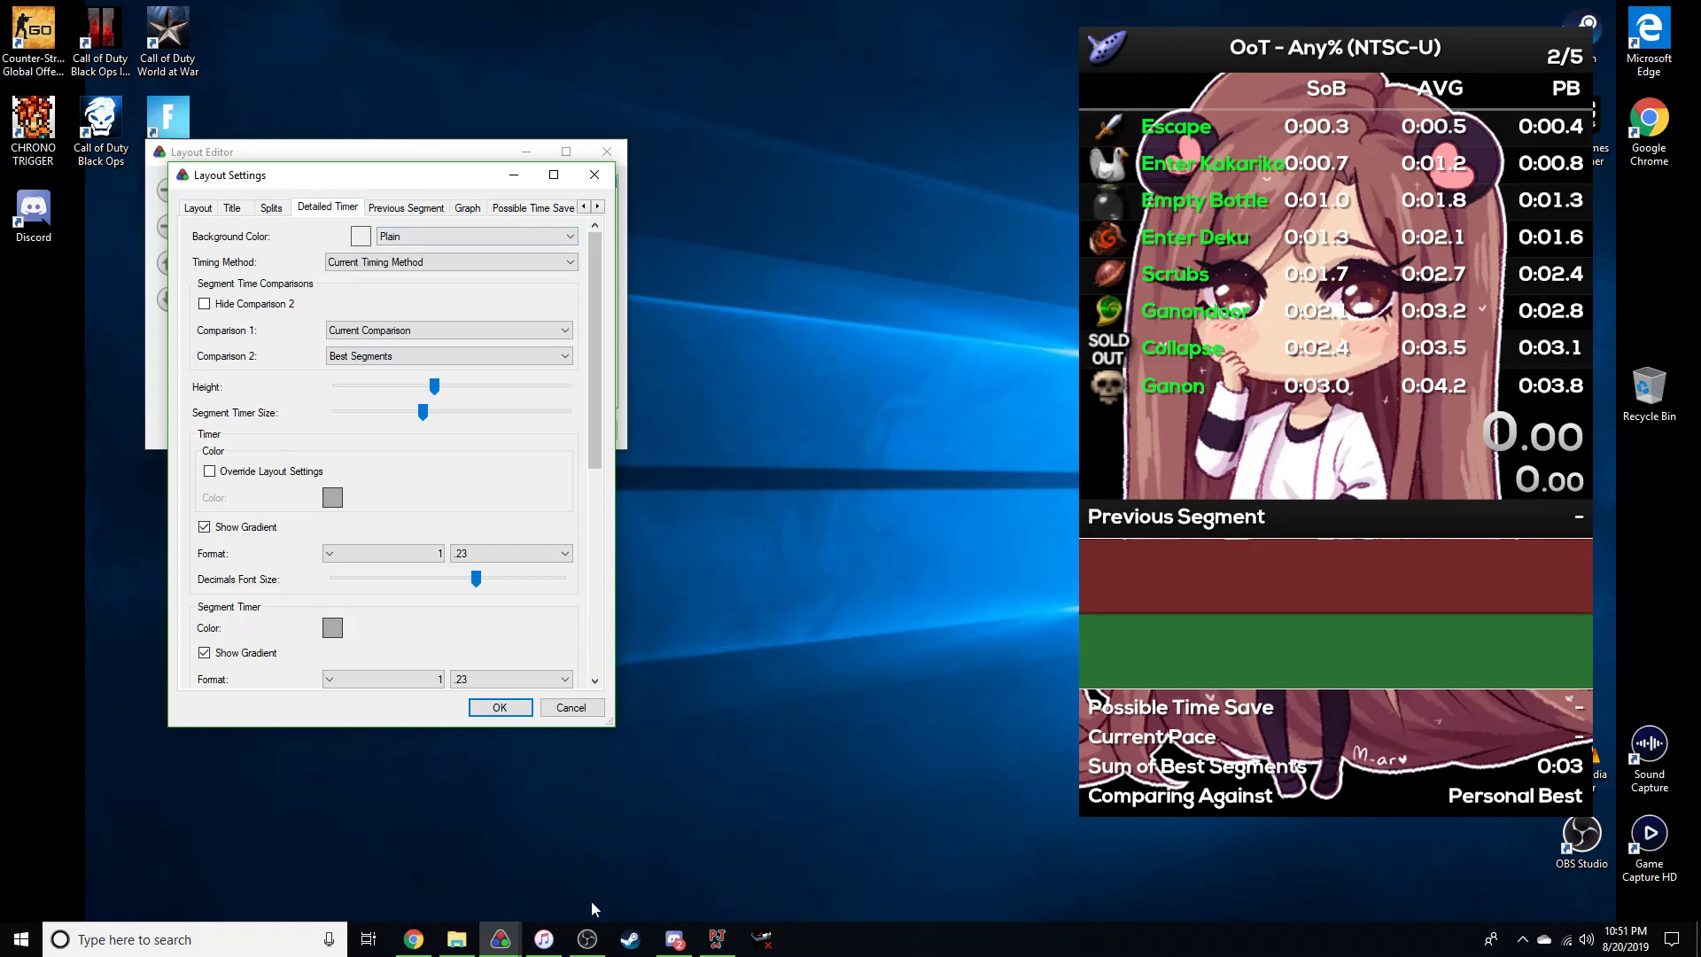
pyautogui.click(588, 938)
pyautogui.click(587, 938)
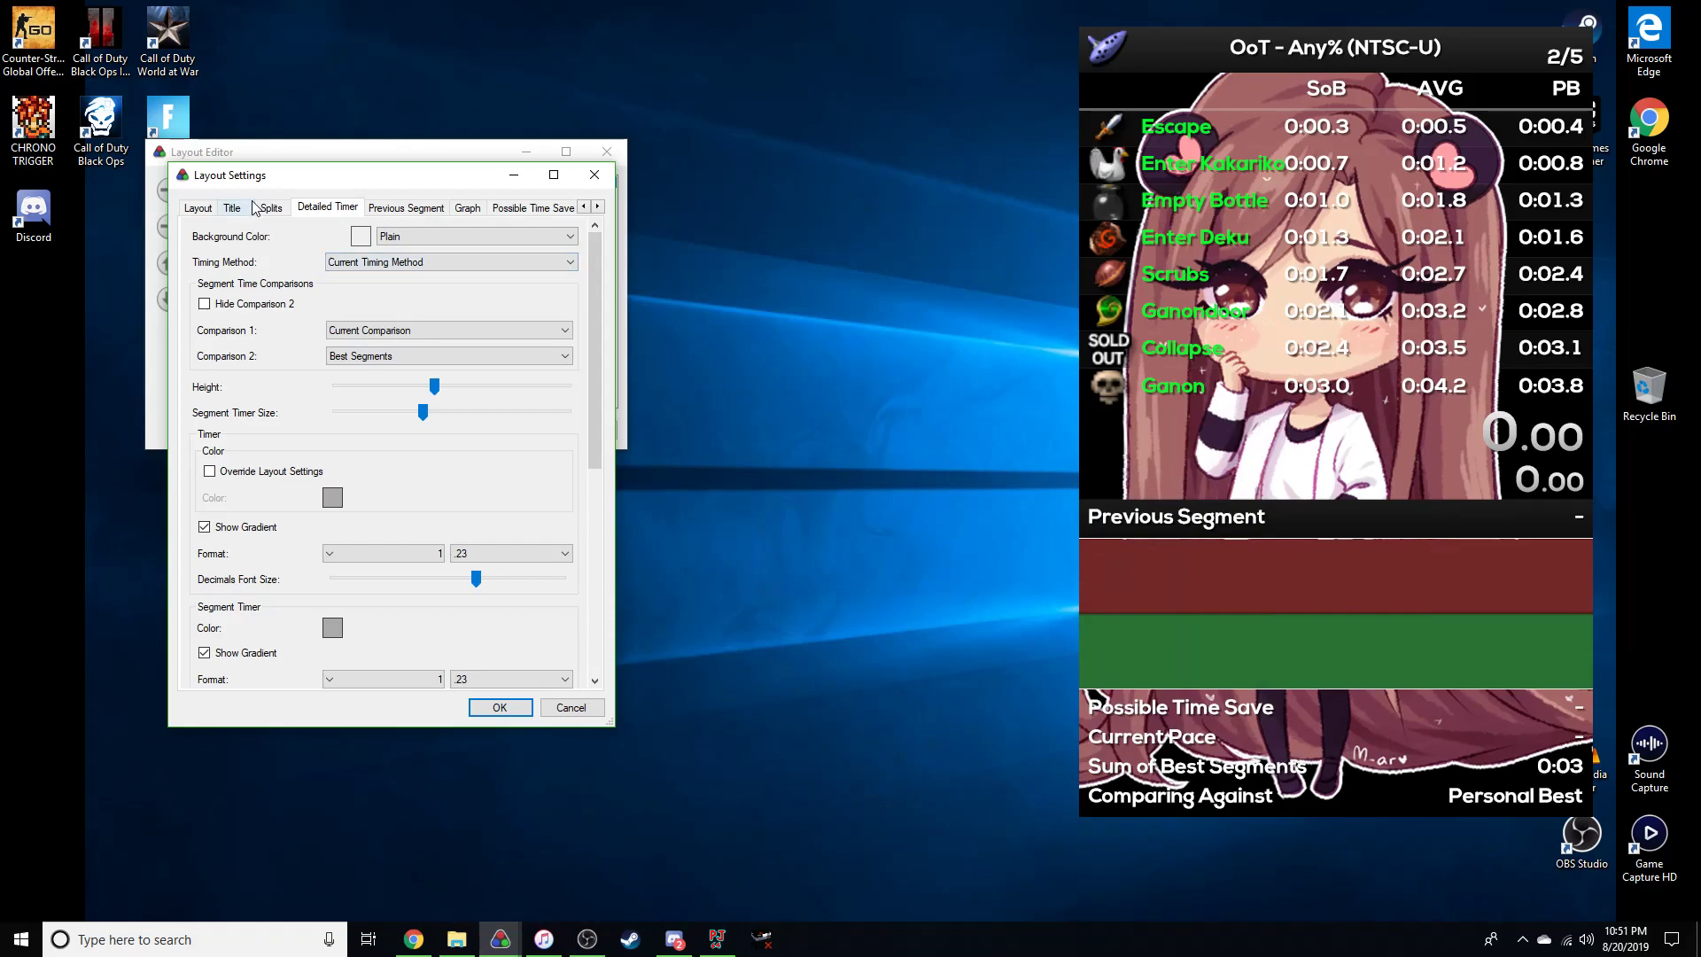
pyautogui.click(397, 237)
pyautogui.click(399, 237)
pyautogui.click(404, 264)
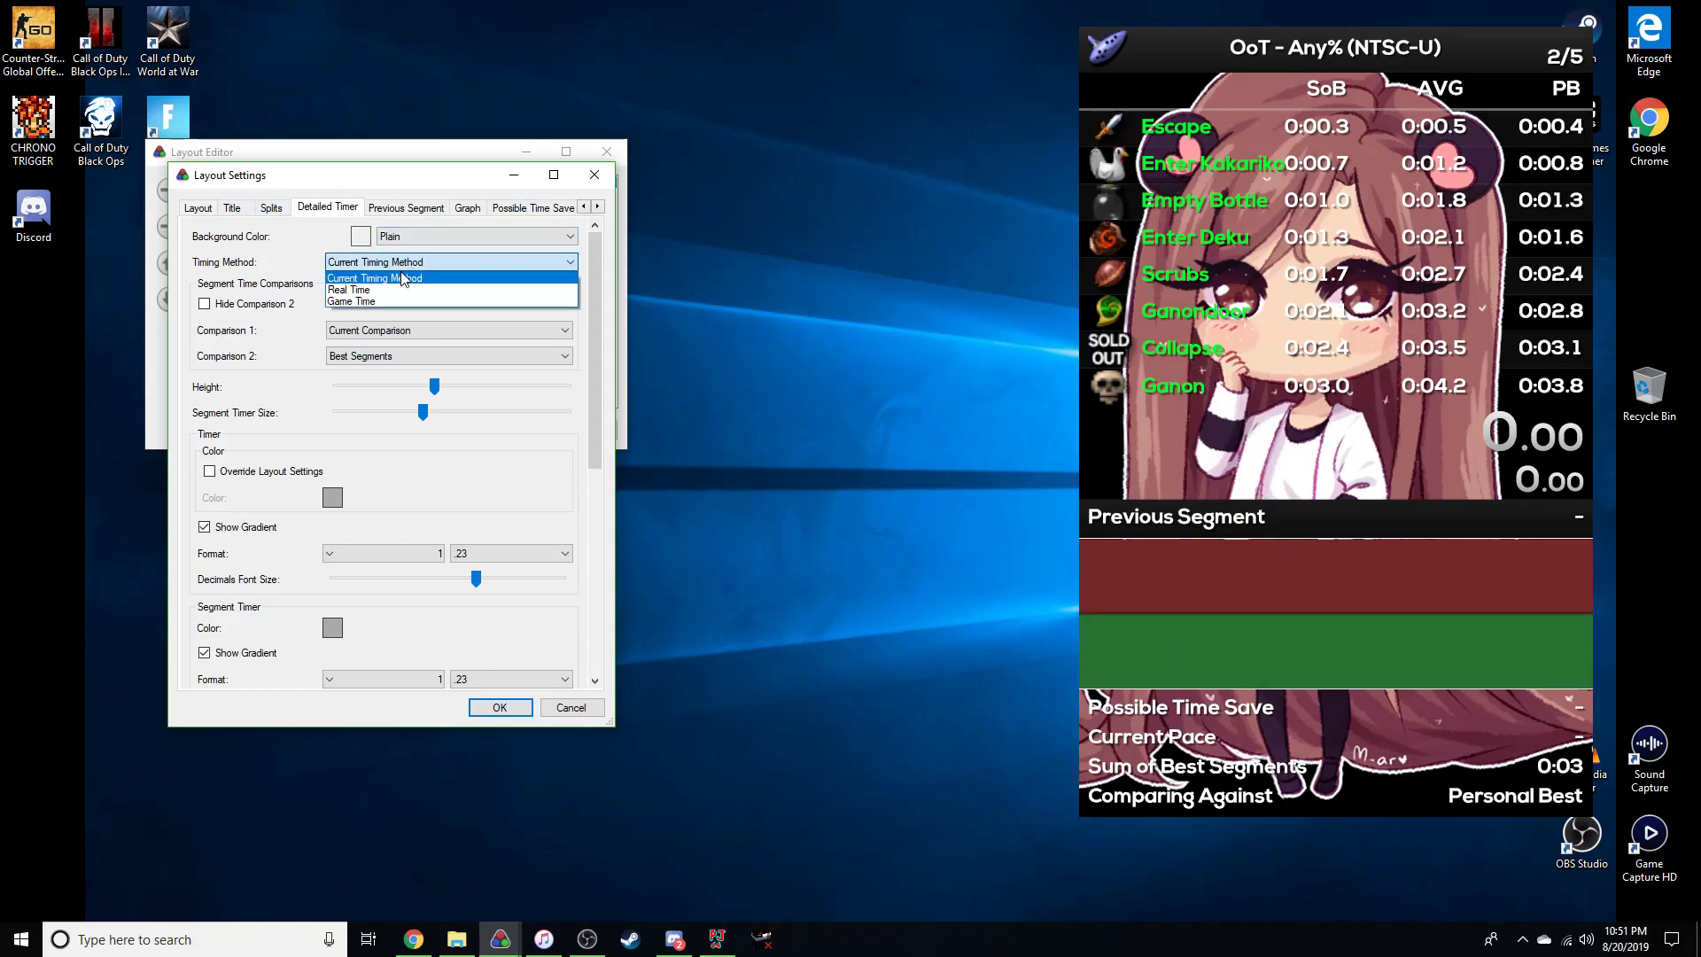
pyautogui.click(379, 279)
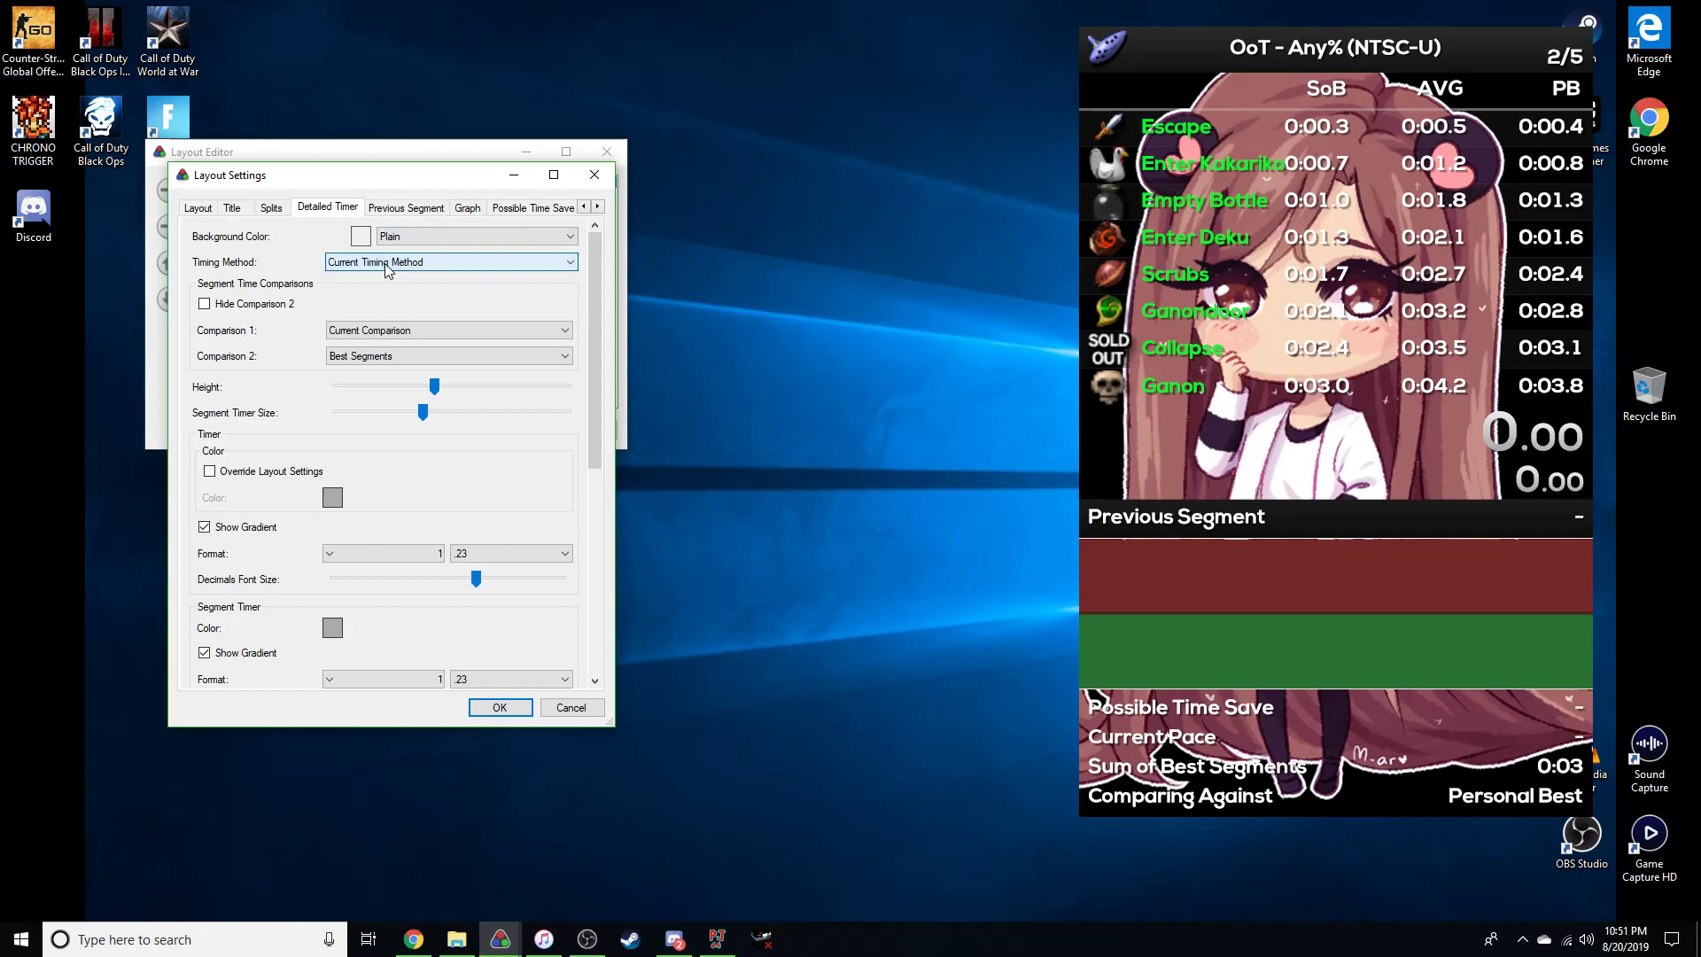
pyautogui.click(268, 306)
pyautogui.click(267, 305)
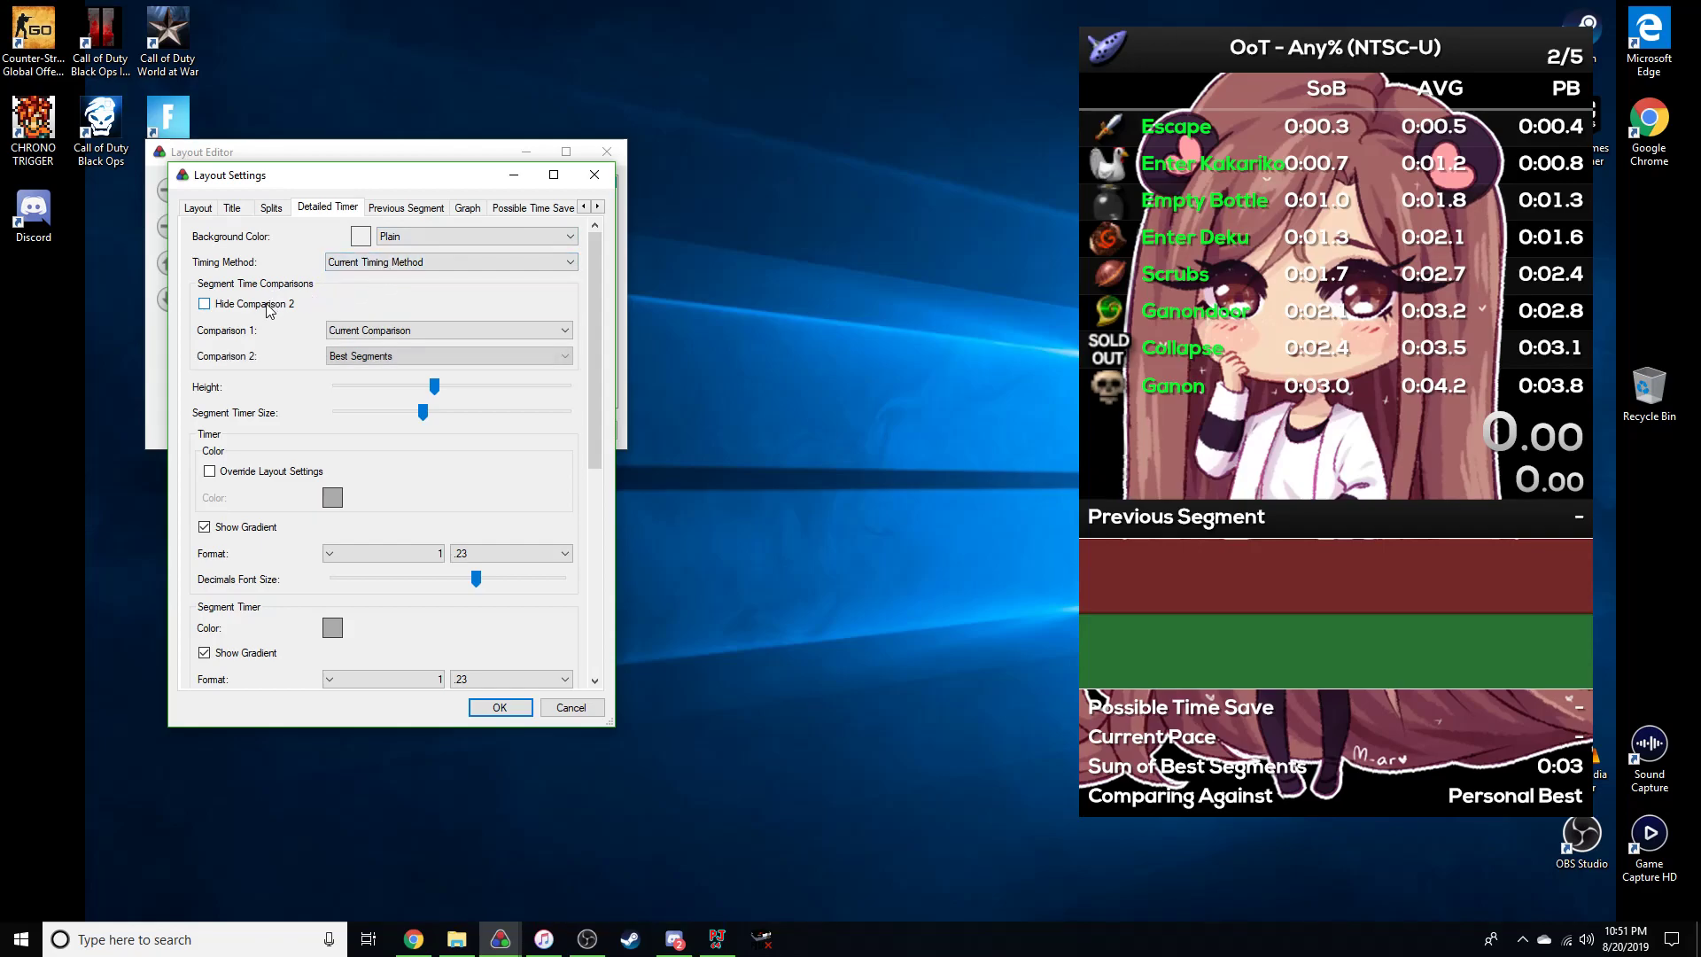
pyautogui.click(267, 305)
pyautogui.click(267, 305)
pyautogui.click(267, 304)
pyautogui.click(267, 305)
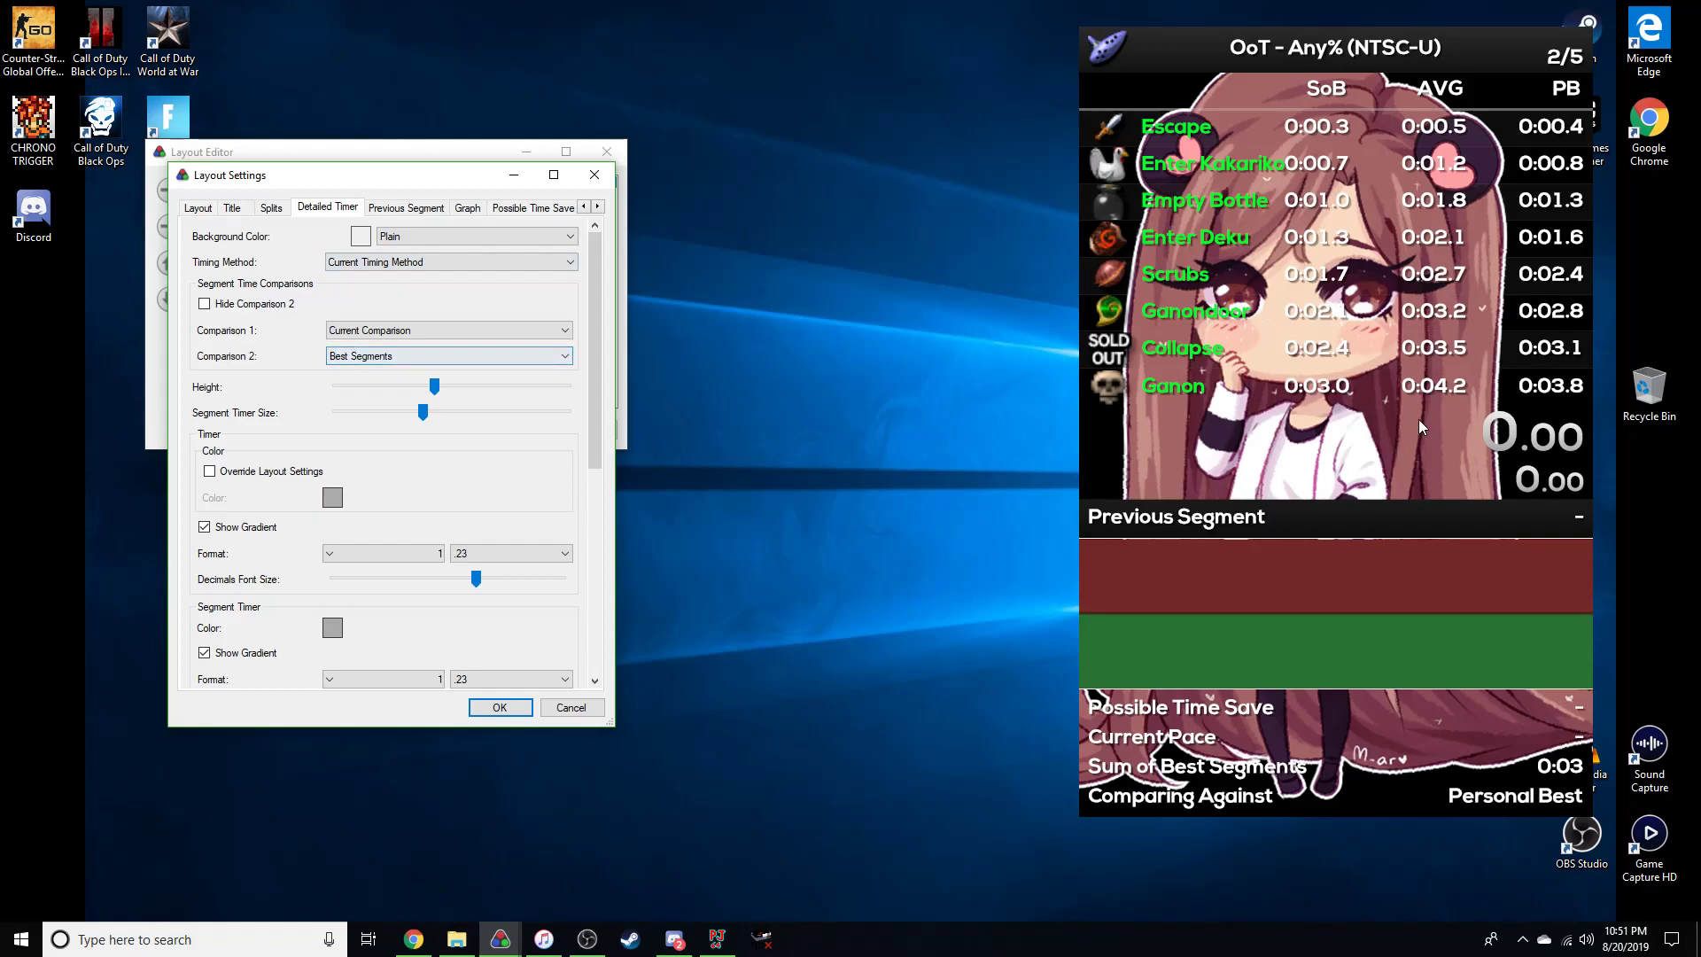
# Apply the layout changes and preview the detailed timer with a short test run, resetting it at the end.
pyautogui.click(500, 707)
pyautogui.click(511, 432)
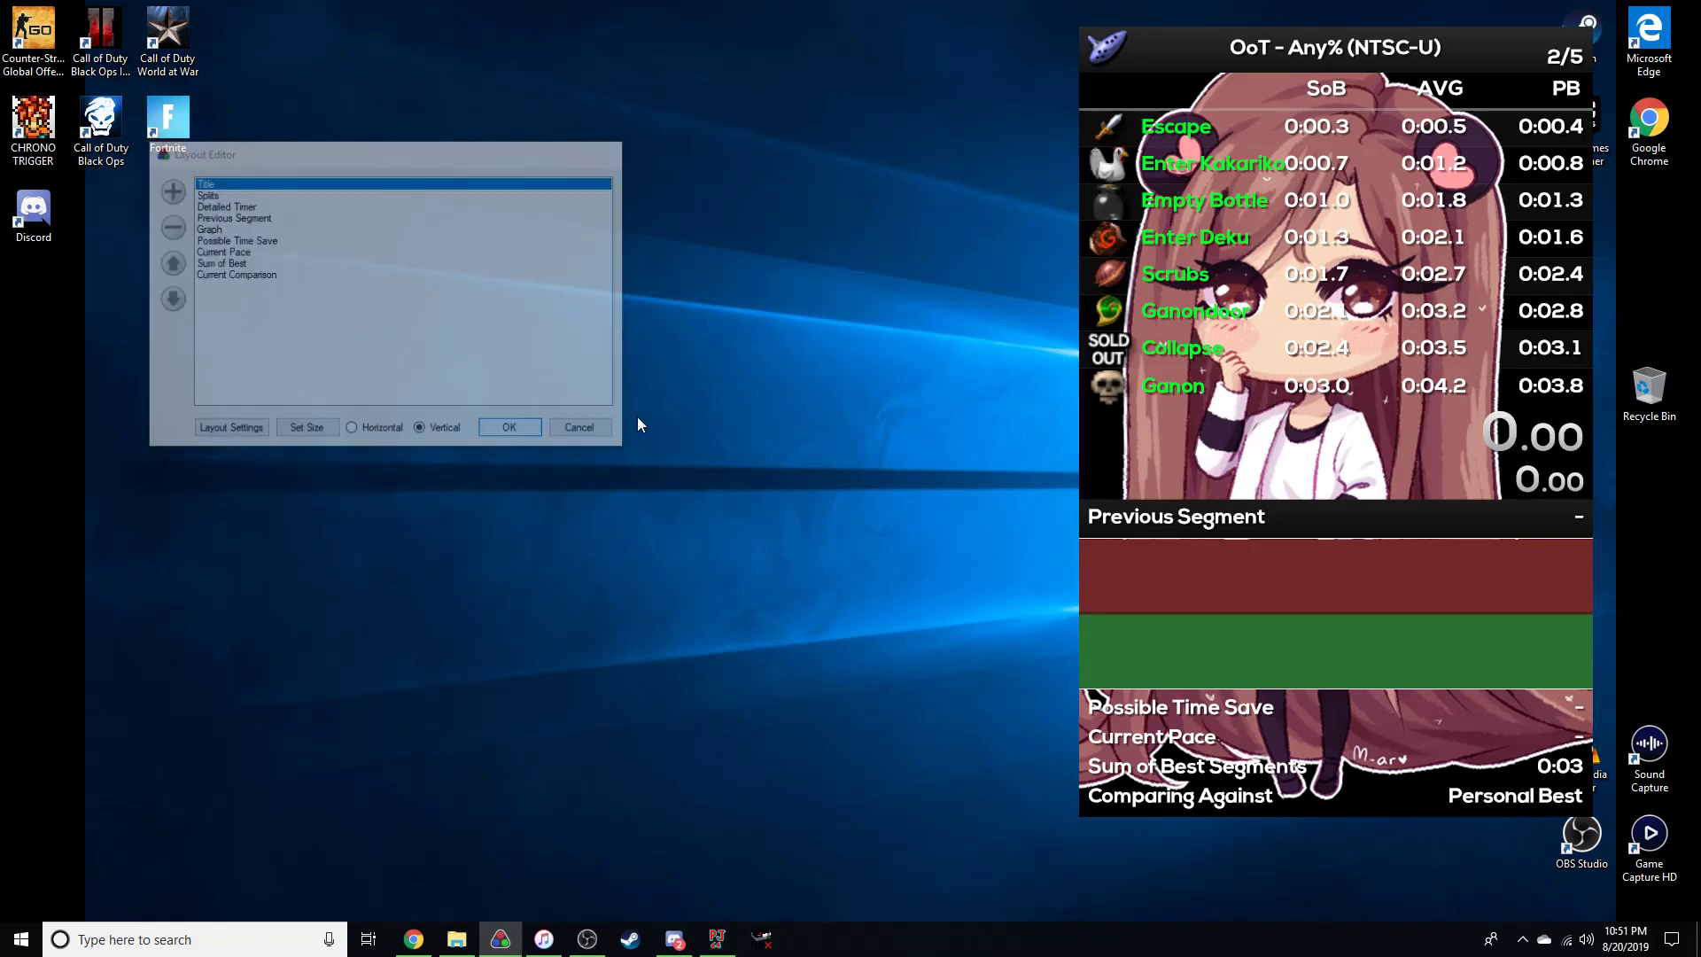
pyautogui.press('KP_1')
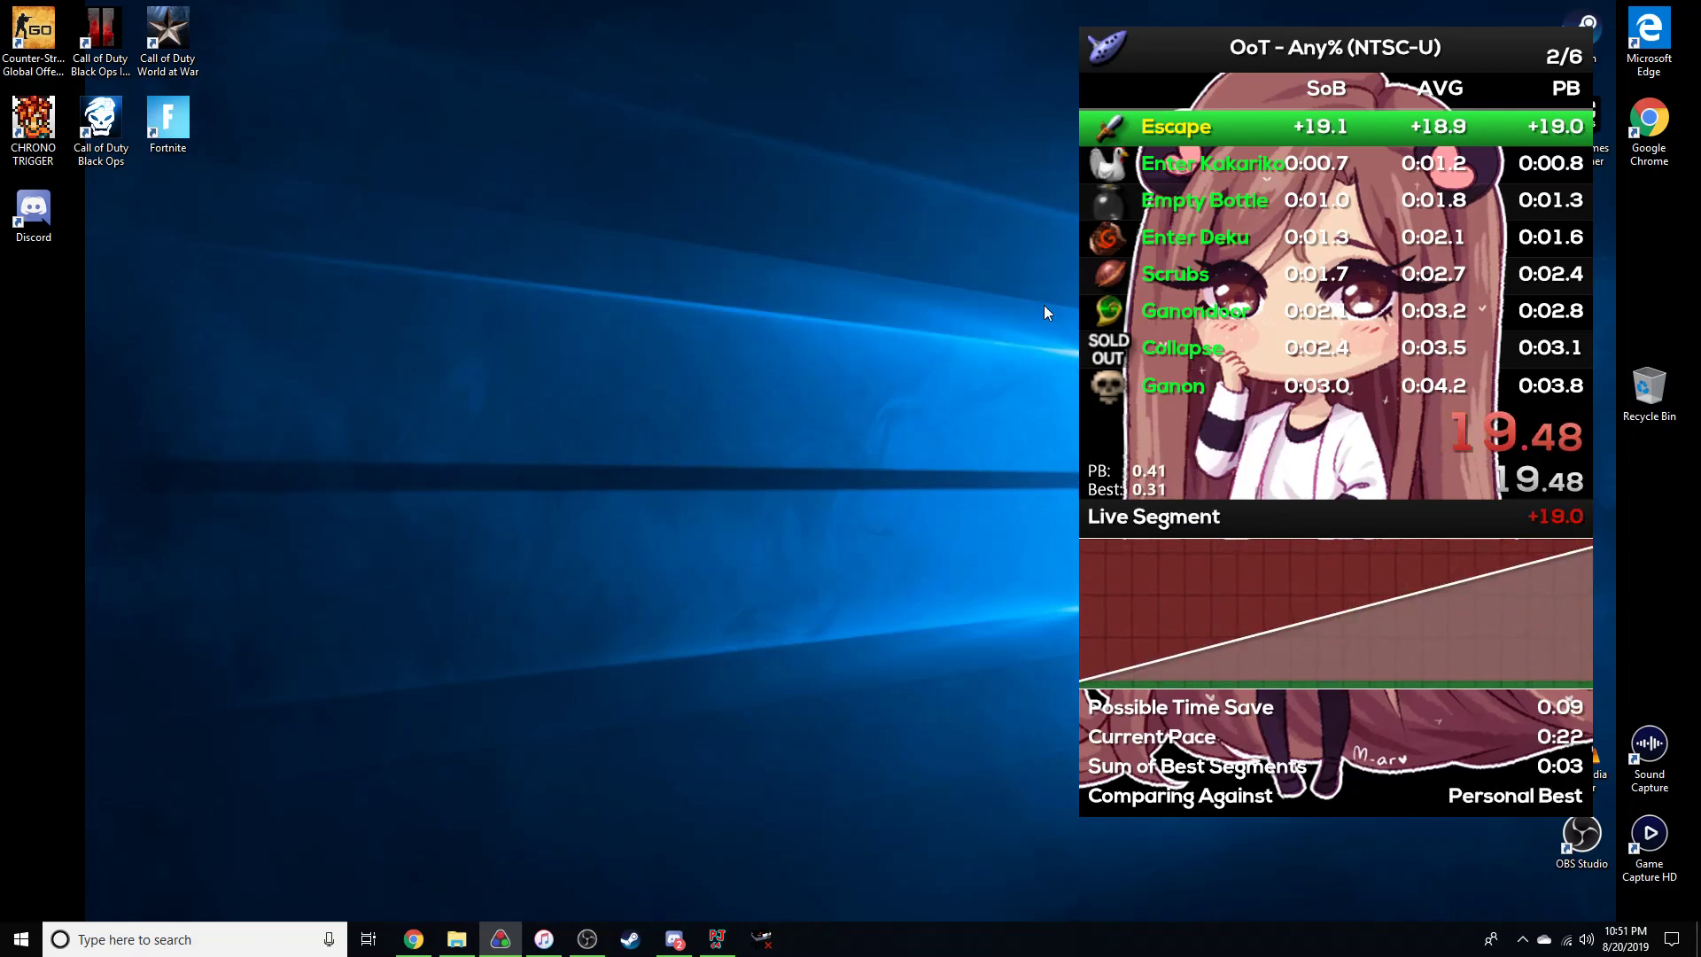
pyautogui.rightClick(1193, 263)
pyautogui.click(1279, 210)
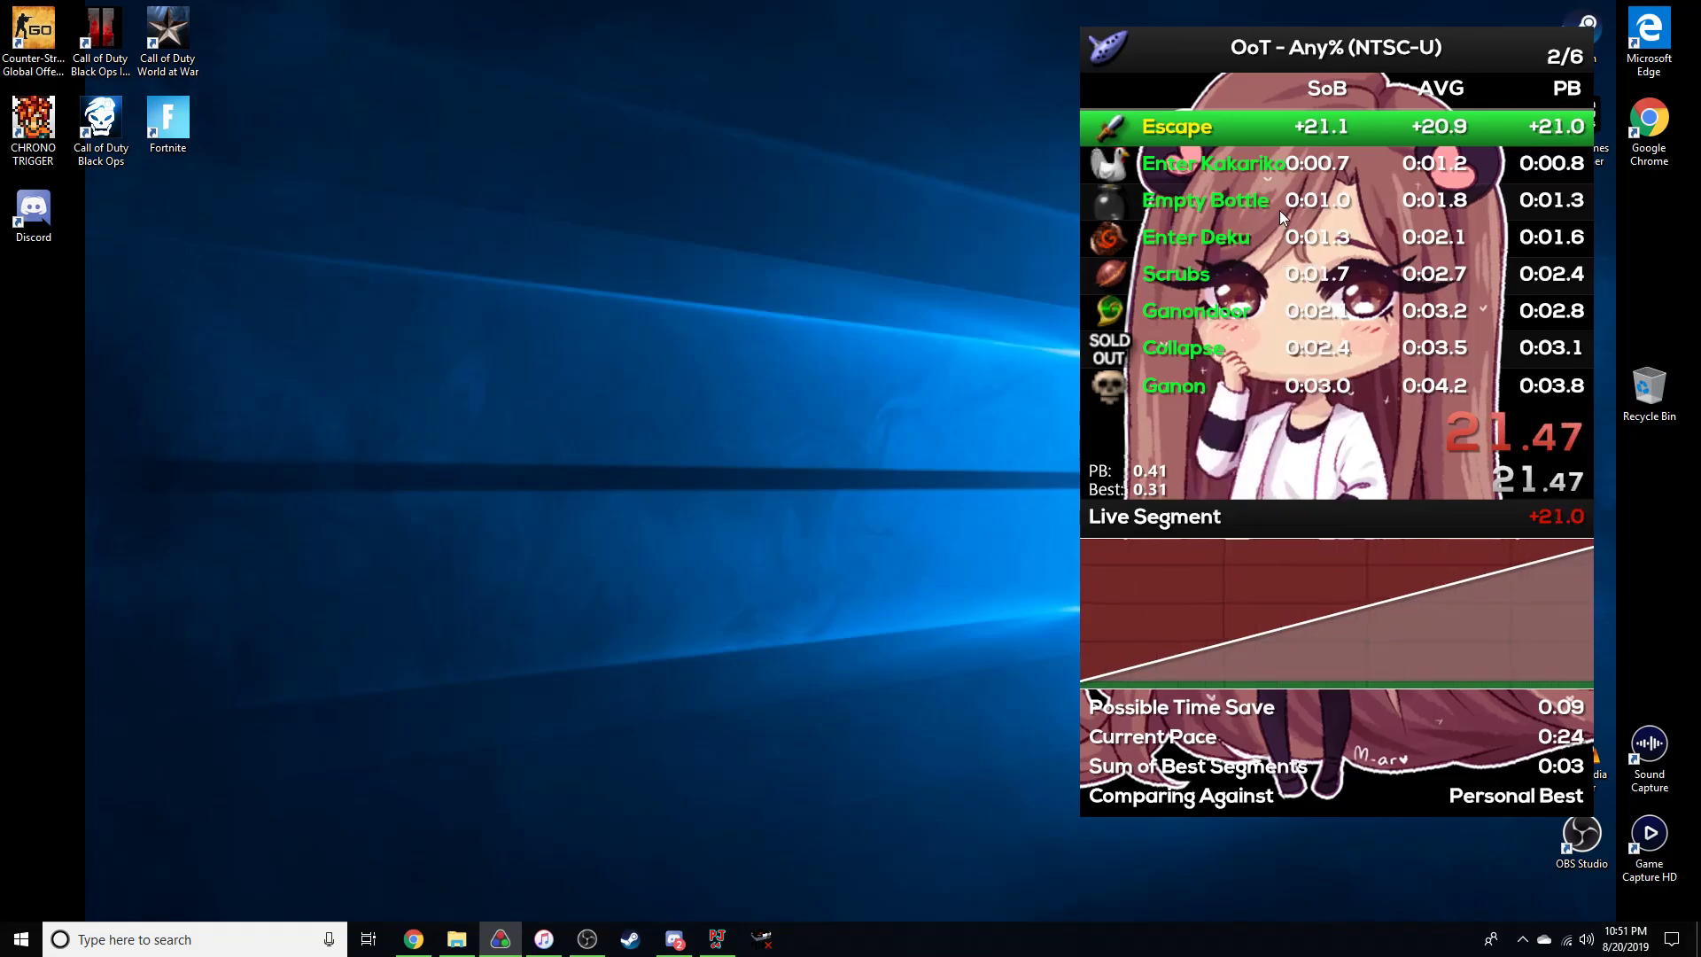
pyautogui.press('KP_3')
# Increase the Detailed Timer's height and reduce its segment timer size in the layout settings.
pyautogui.rightClick(1325, 217)
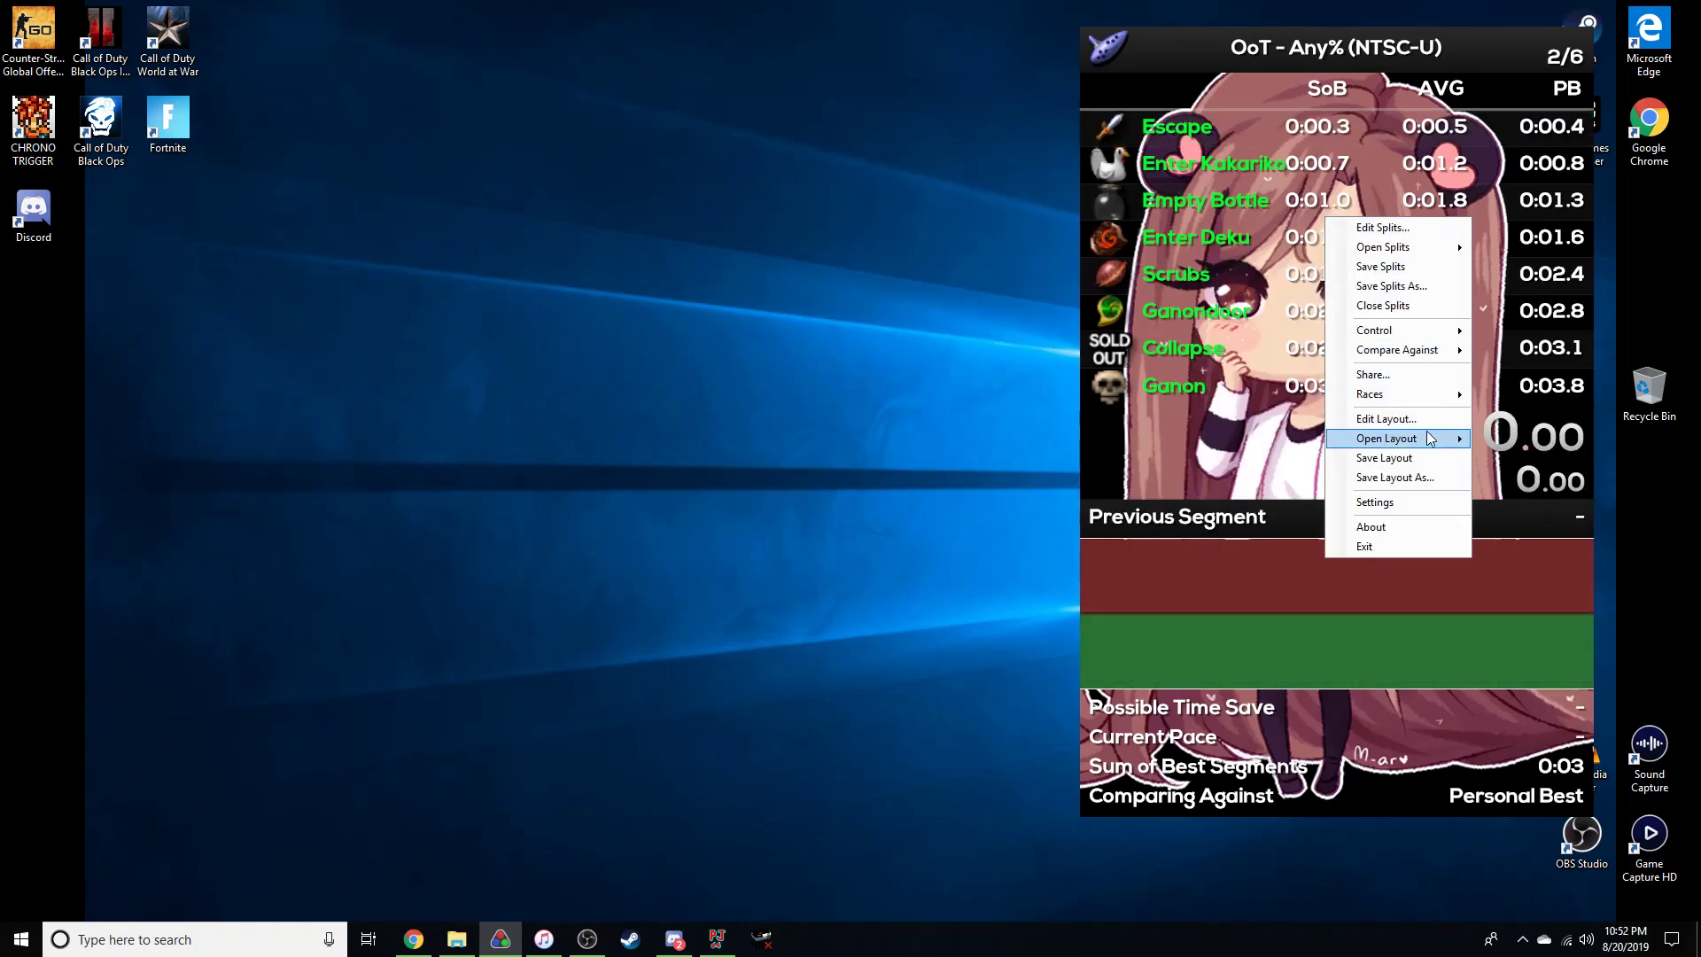
pyautogui.click(1418, 419)
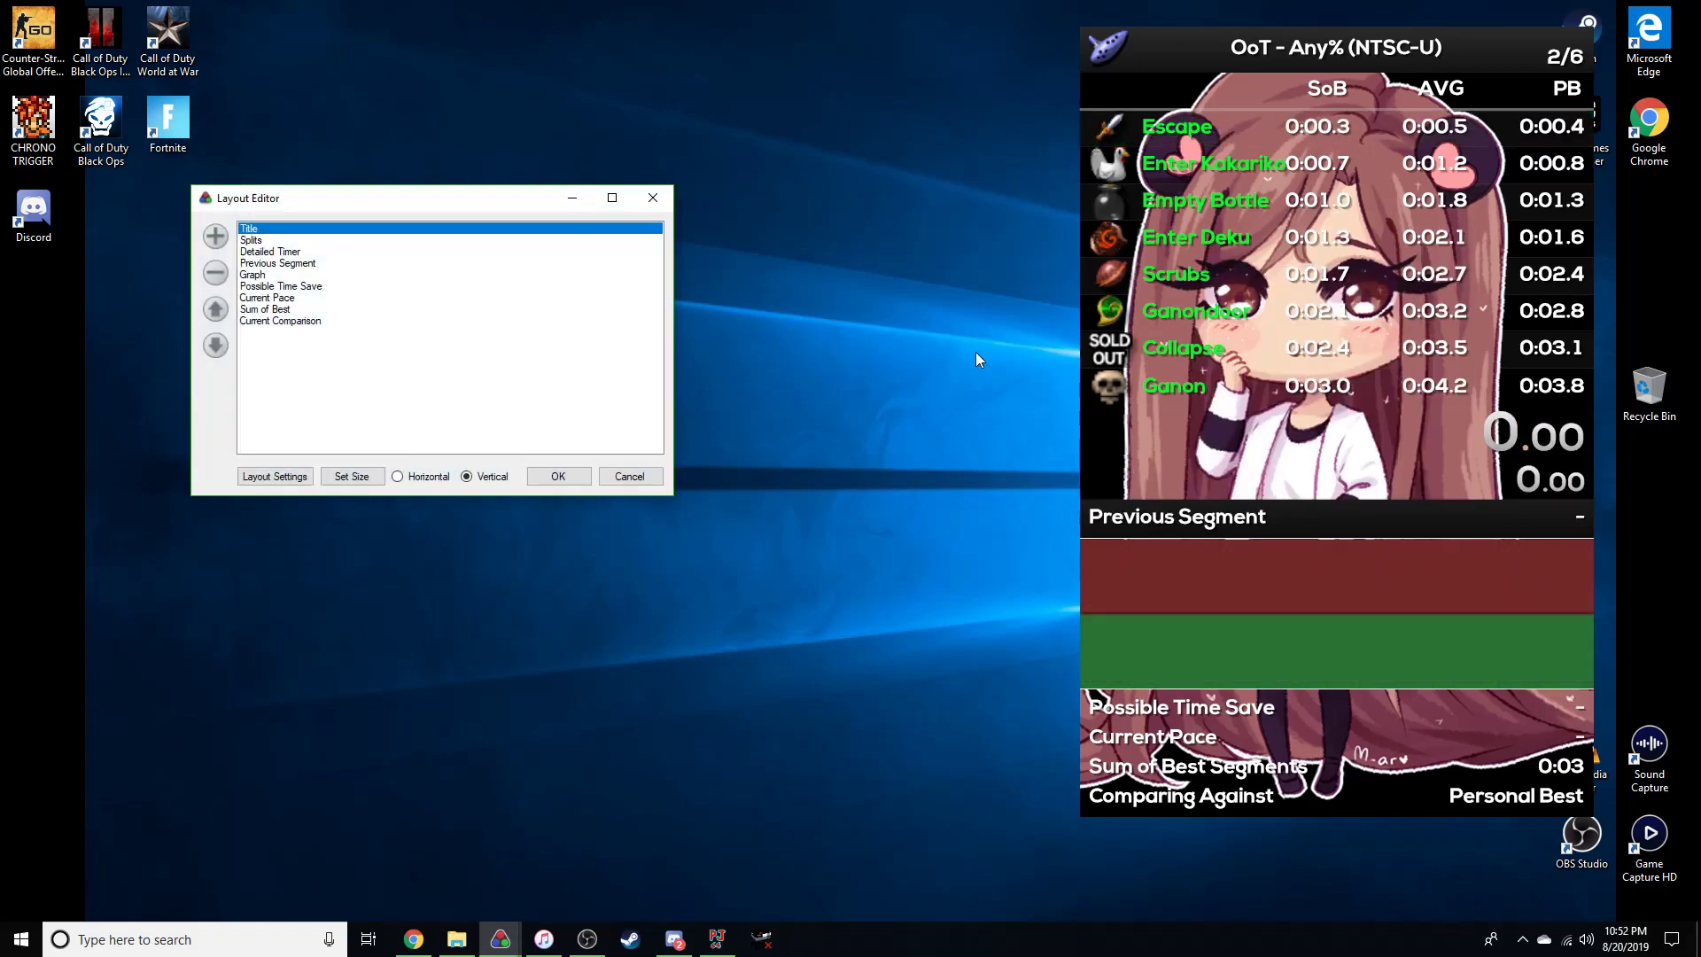
pyautogui.click(291, 479)
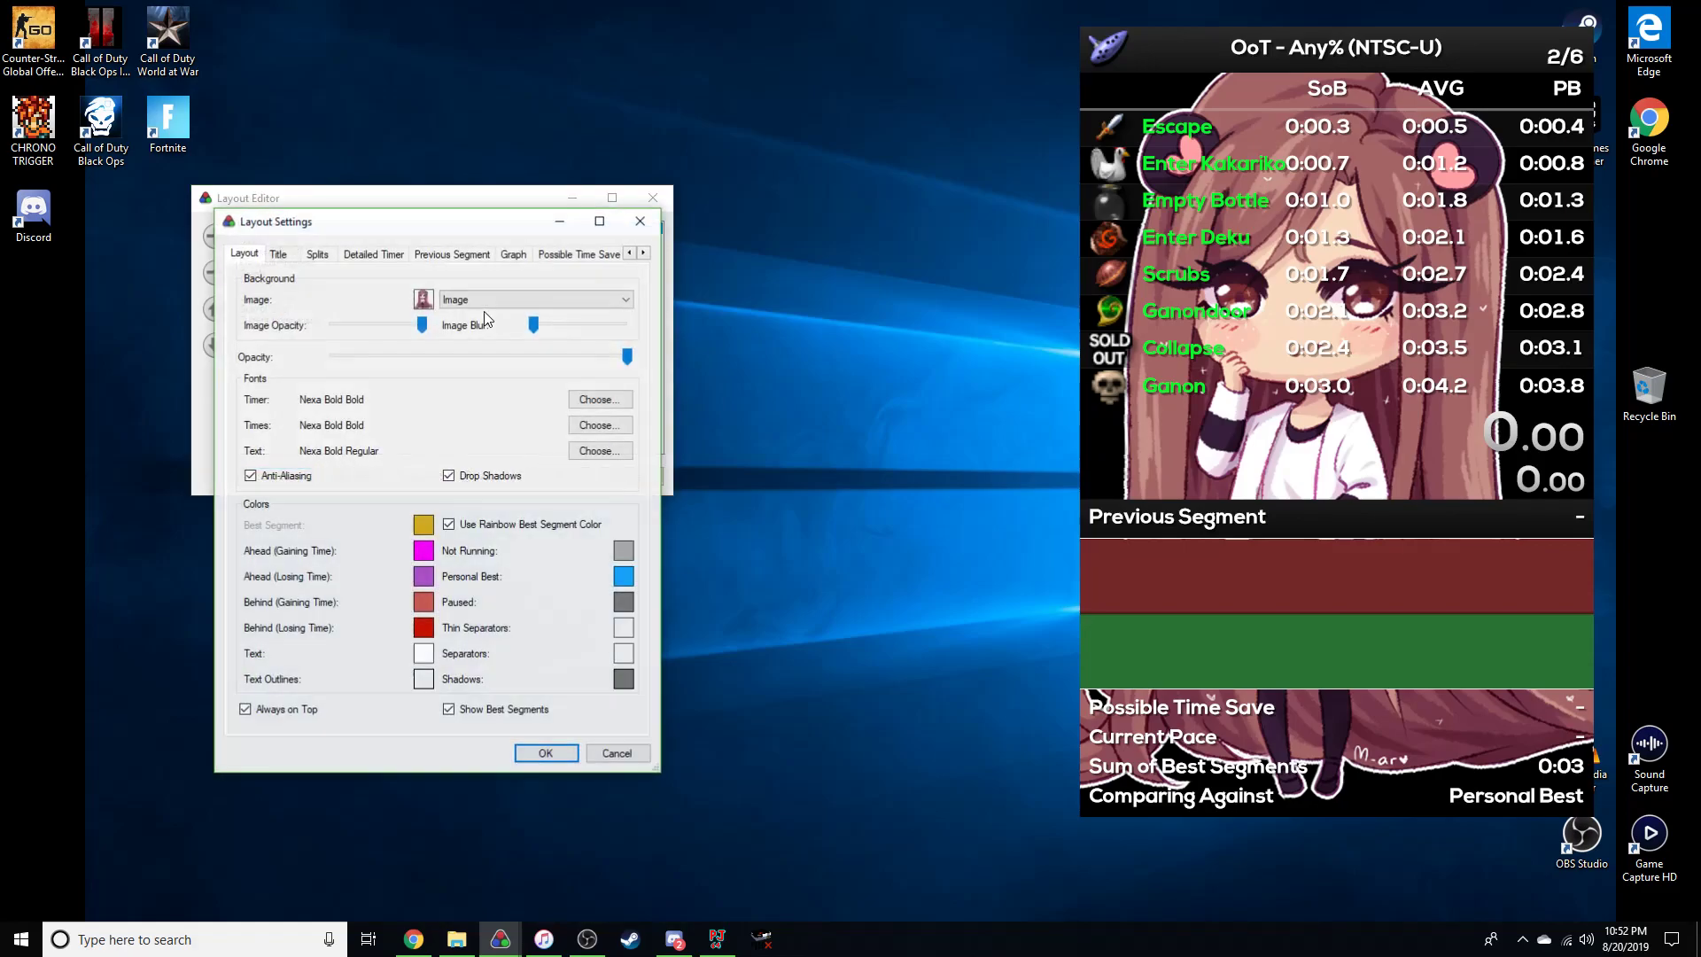
pyautogui.click(364, 254)
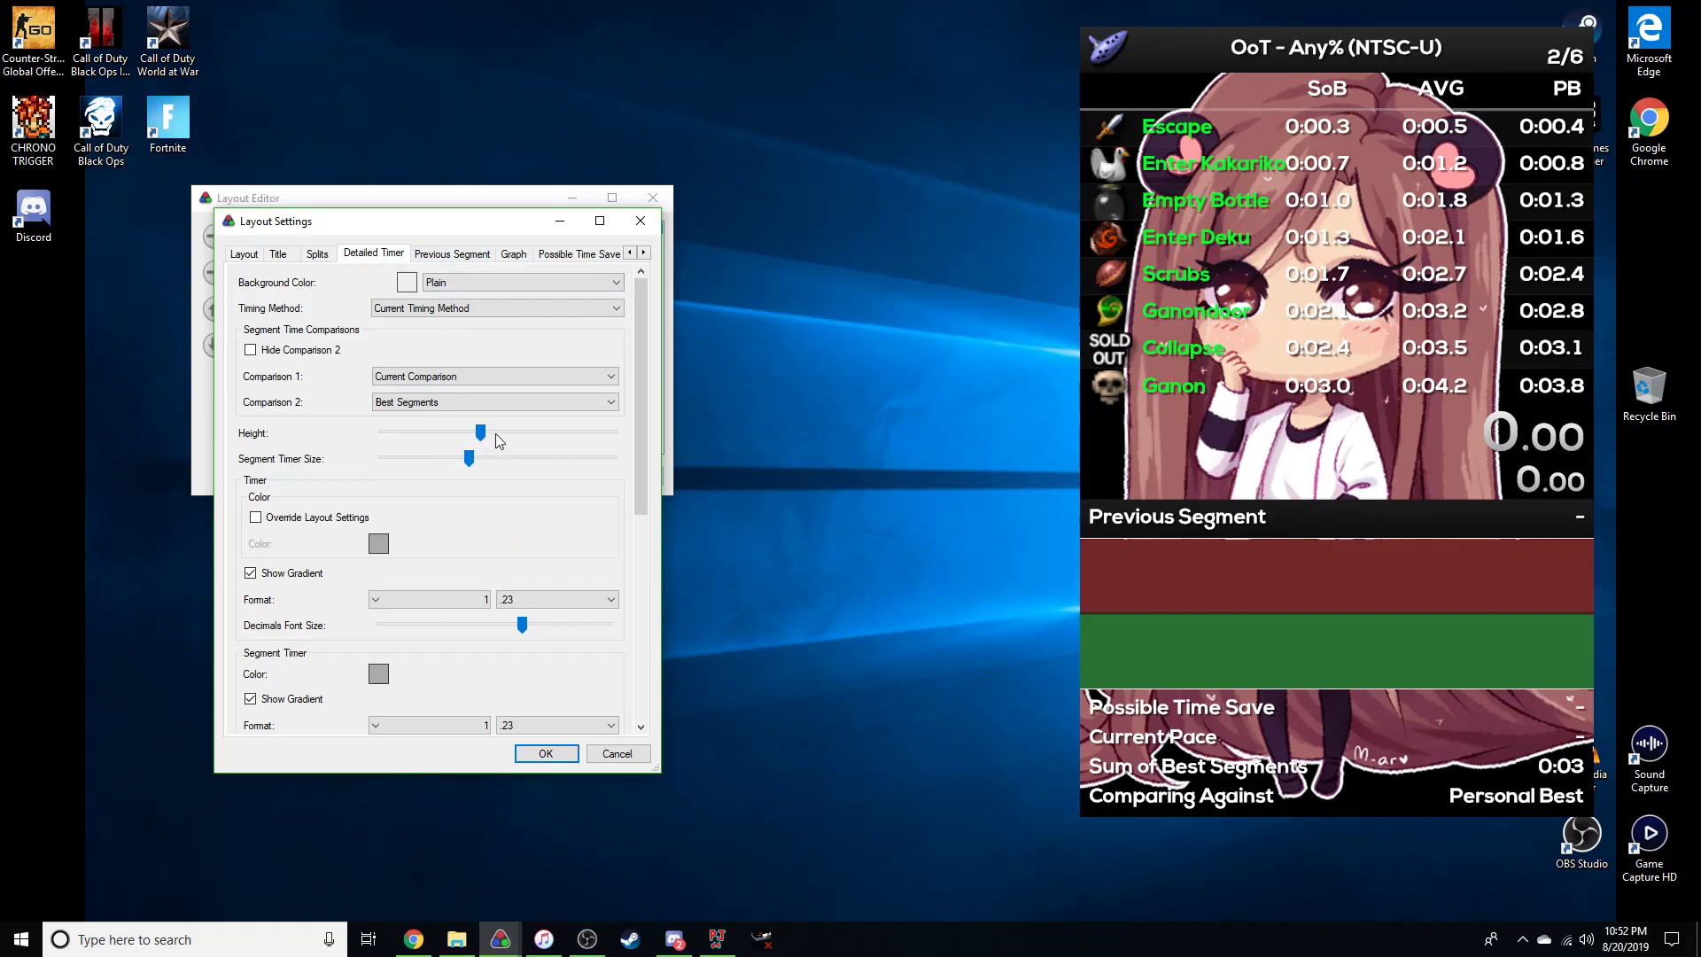
pyautogui.moveTo(480, 432); pyautogui.dragTo(684, 434)
pyautogui.moveTo(844, 455); pyautogui.dragTo(434, 516)
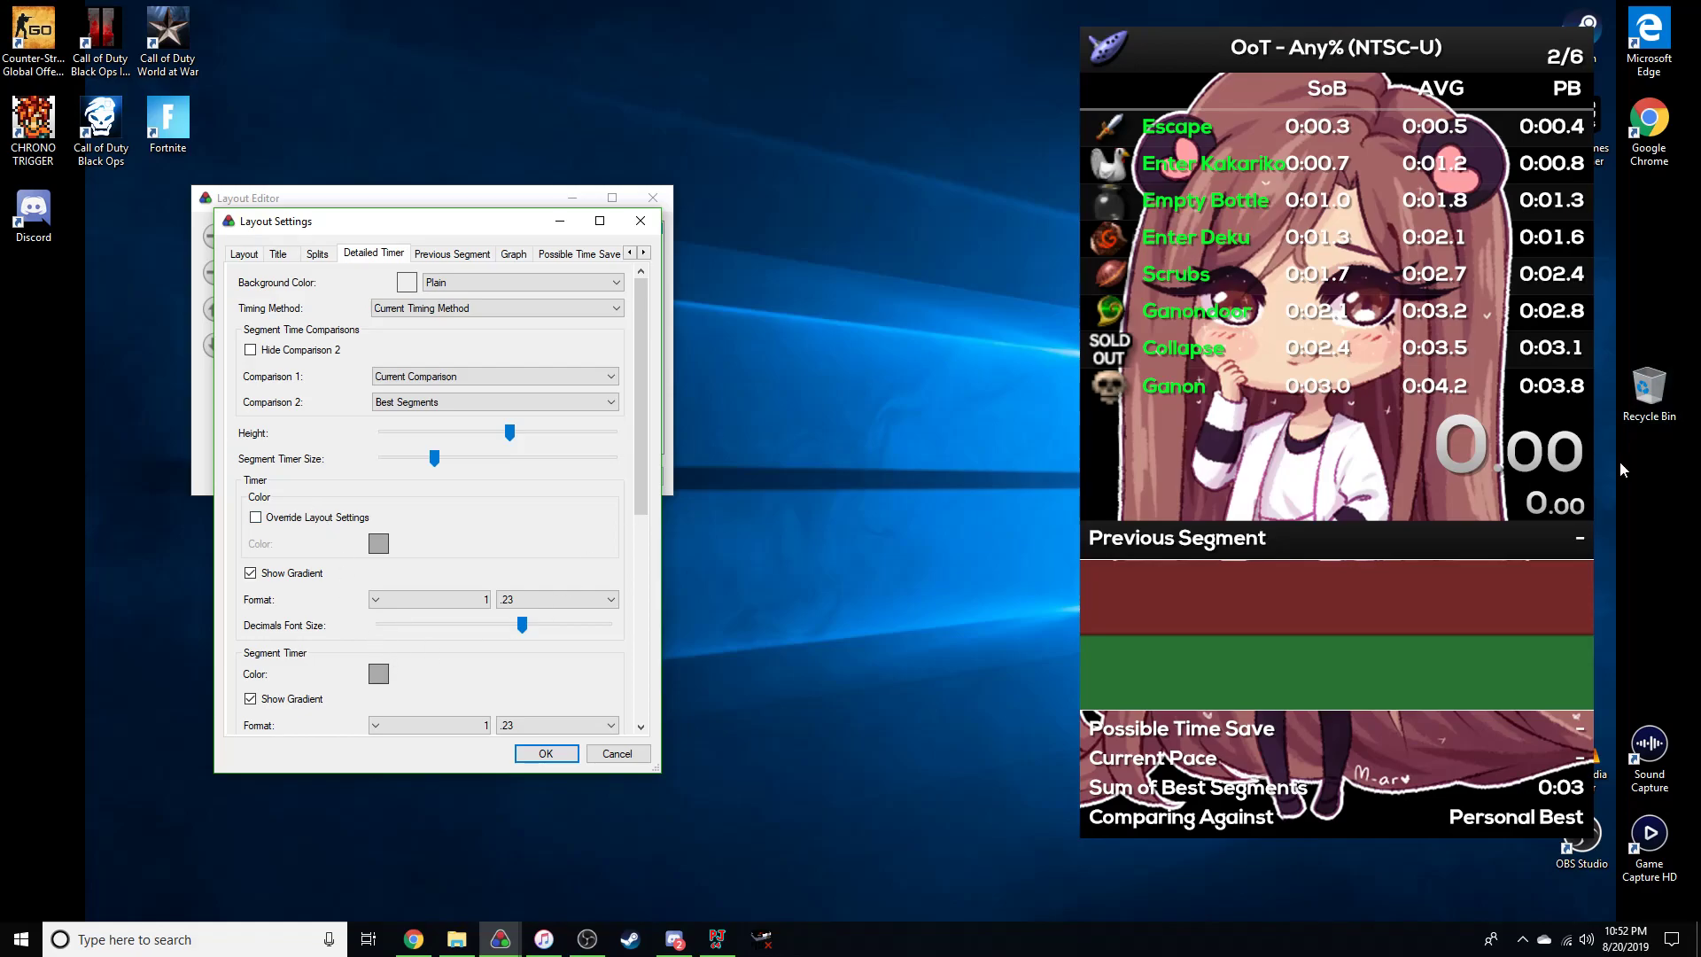
# Override the layout color for the main timer with magenta, FFFF00E7.
pyautogui.click(273, 522)
pyautogui.click(379, 544)
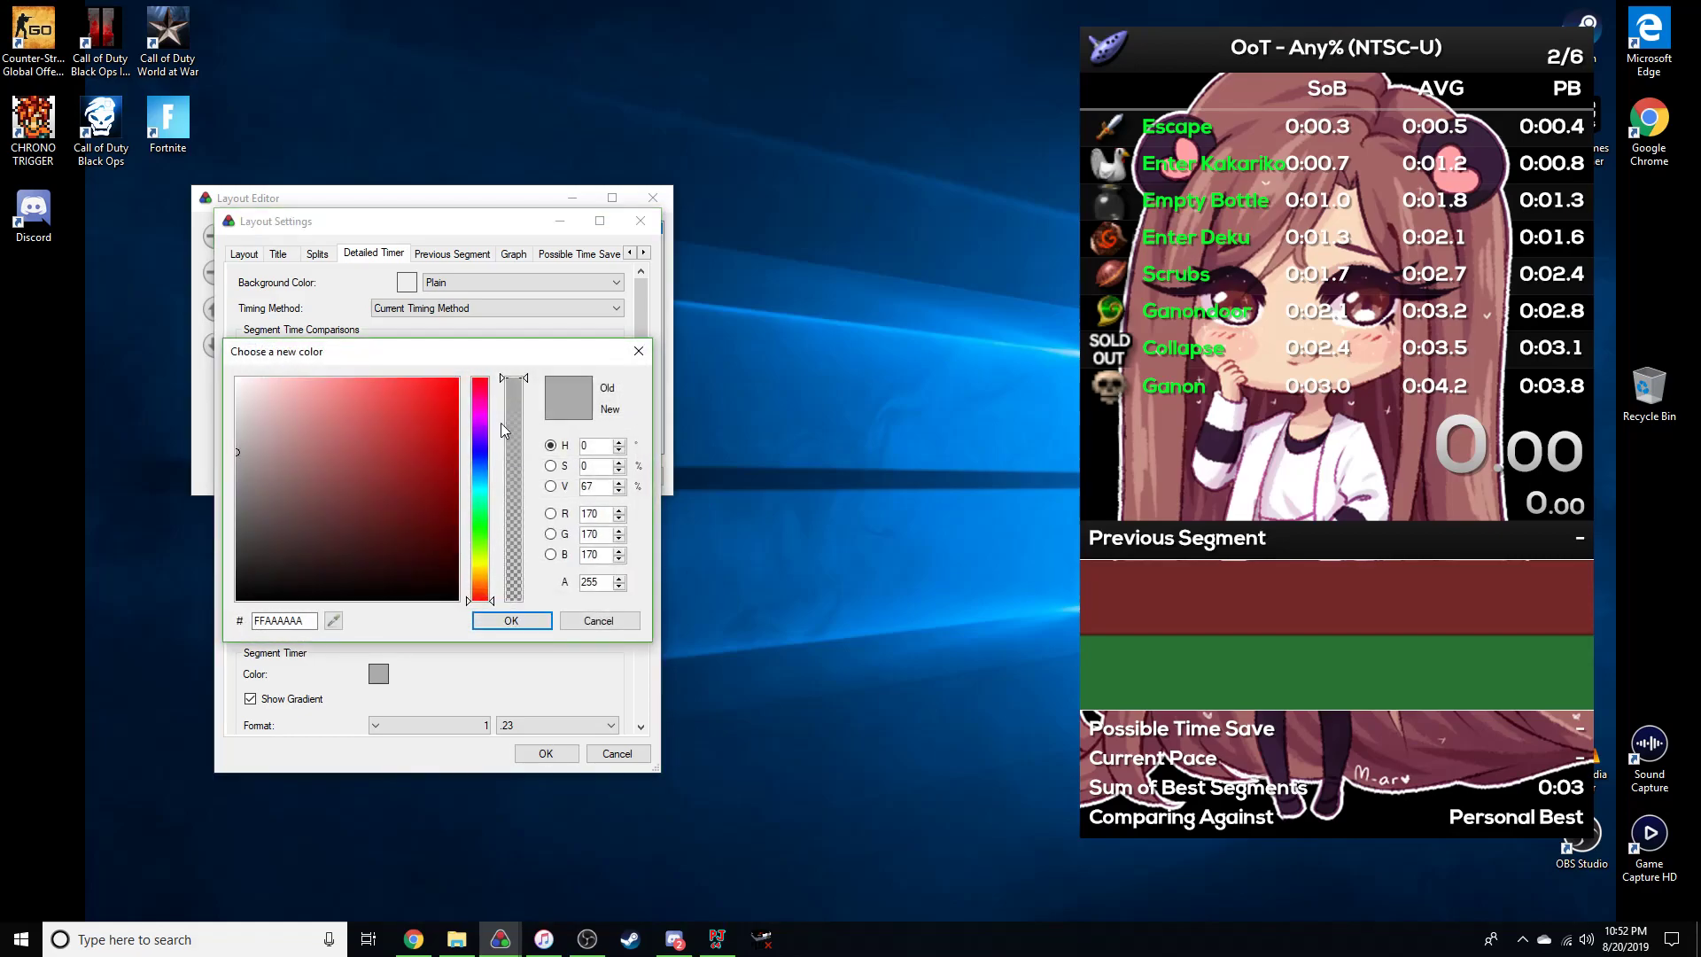
pyautogui.click(480, 412)
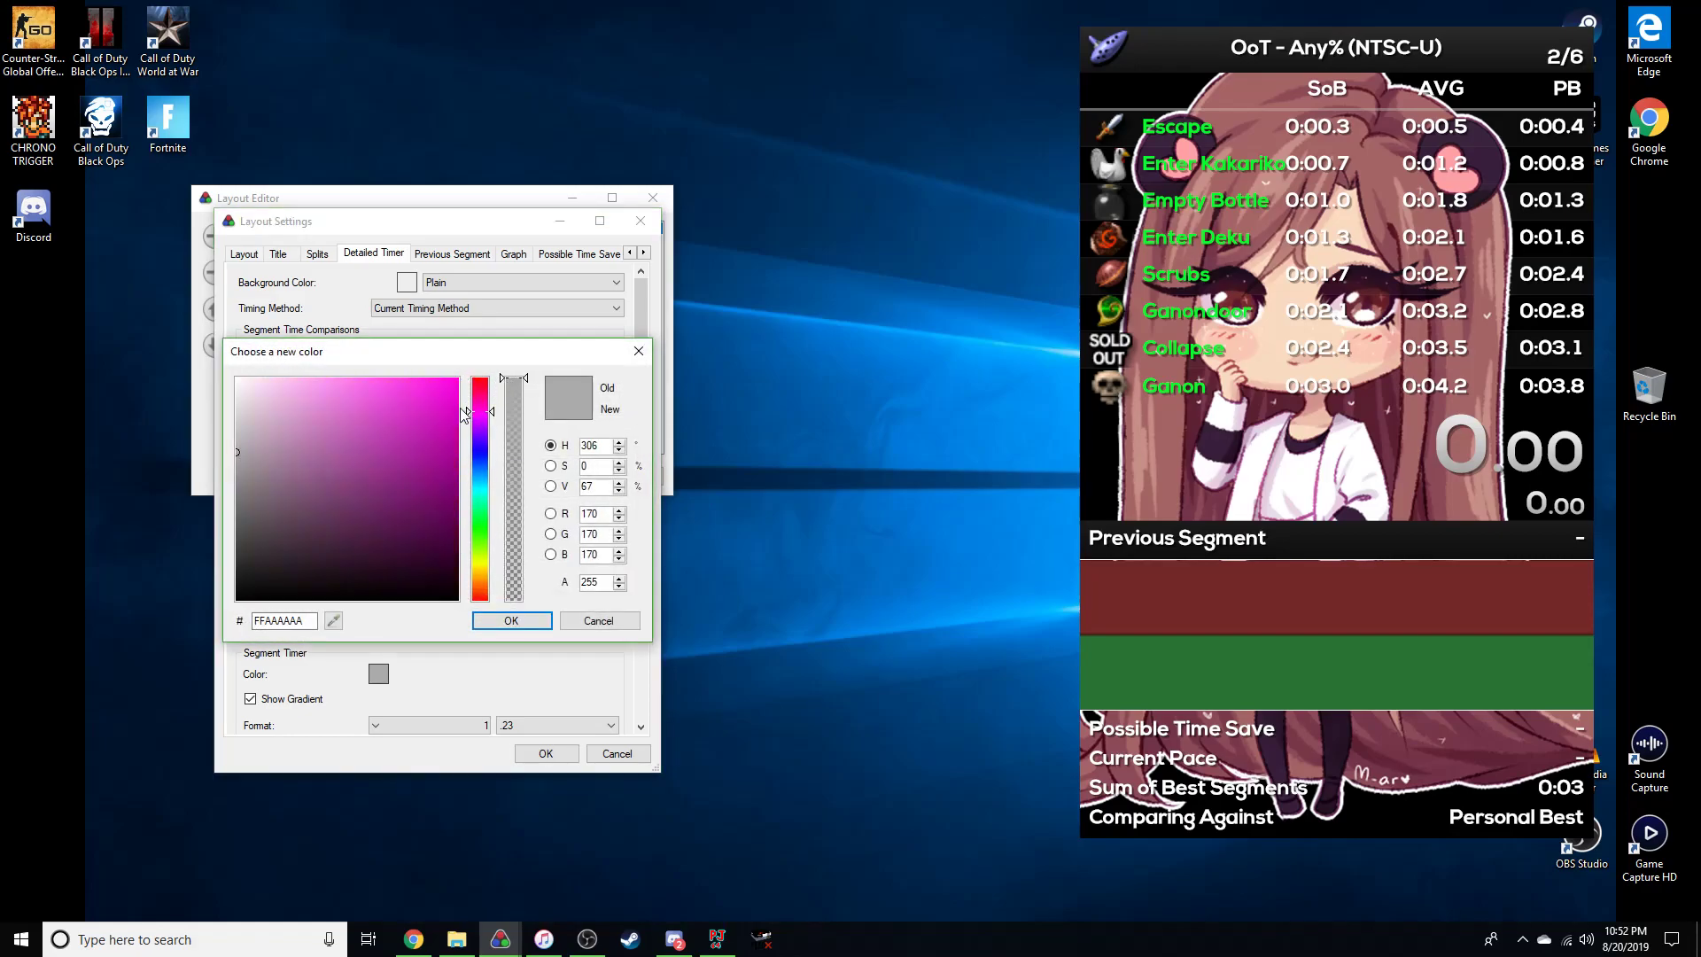
pyautogui.click(460, 376)
pyautogui.moveTo(458, 369); pyautogui.dragTo(639, 267)
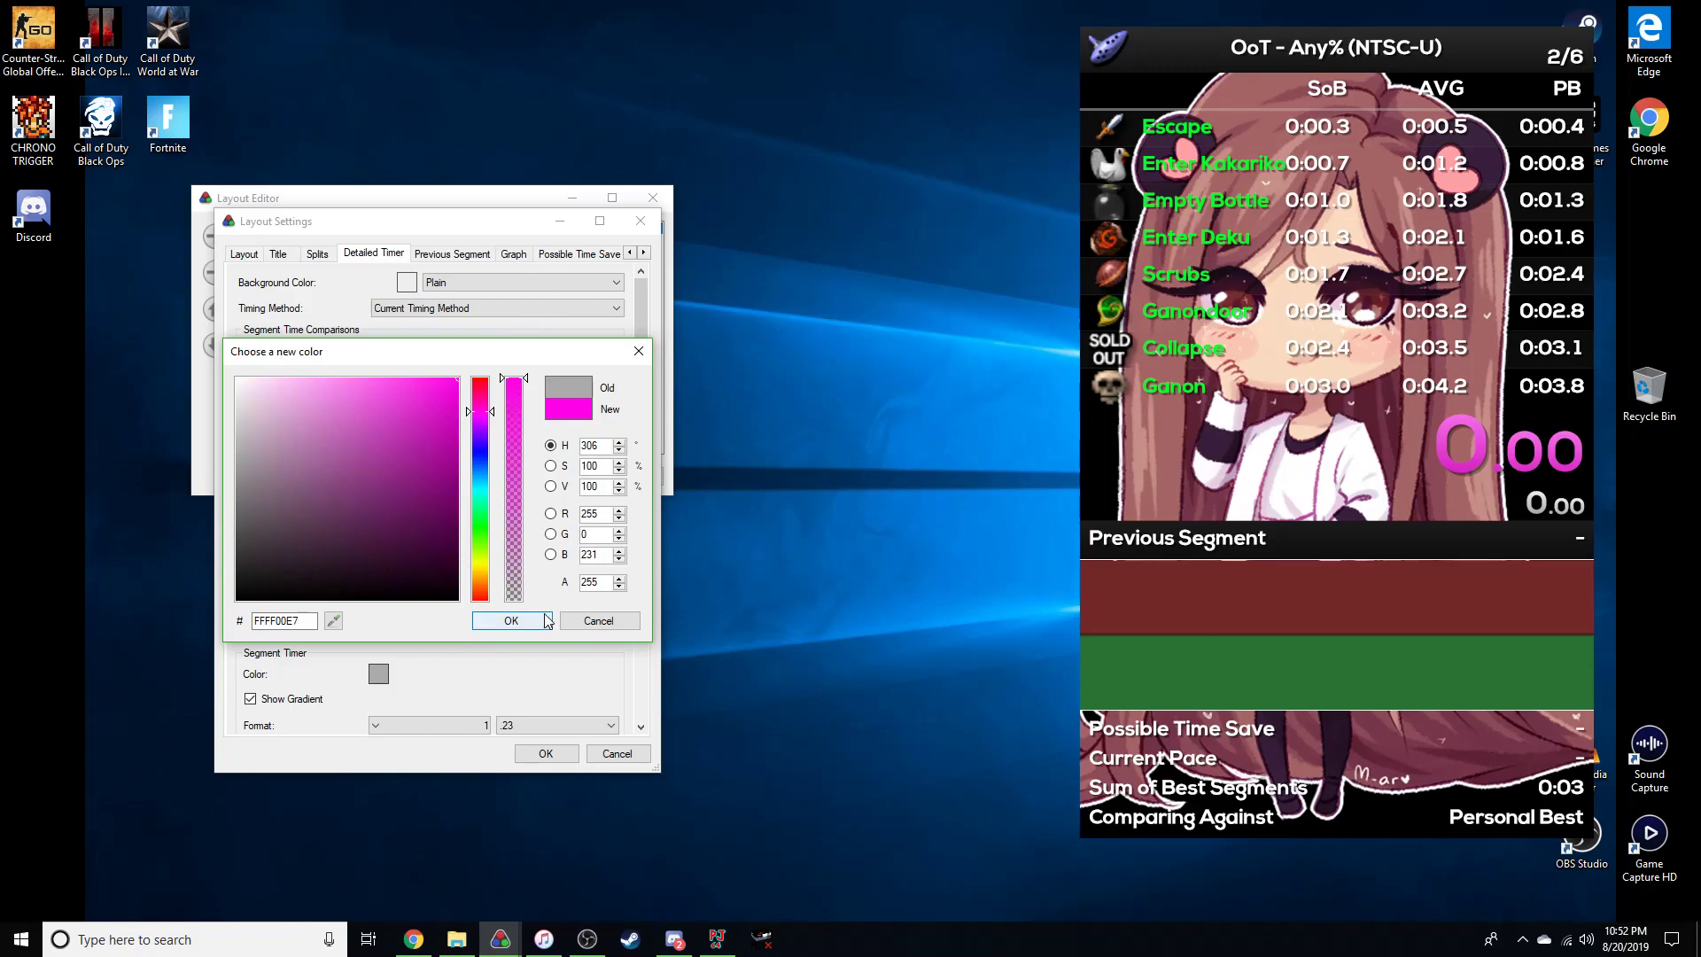
pyautogui.click(505, 621)
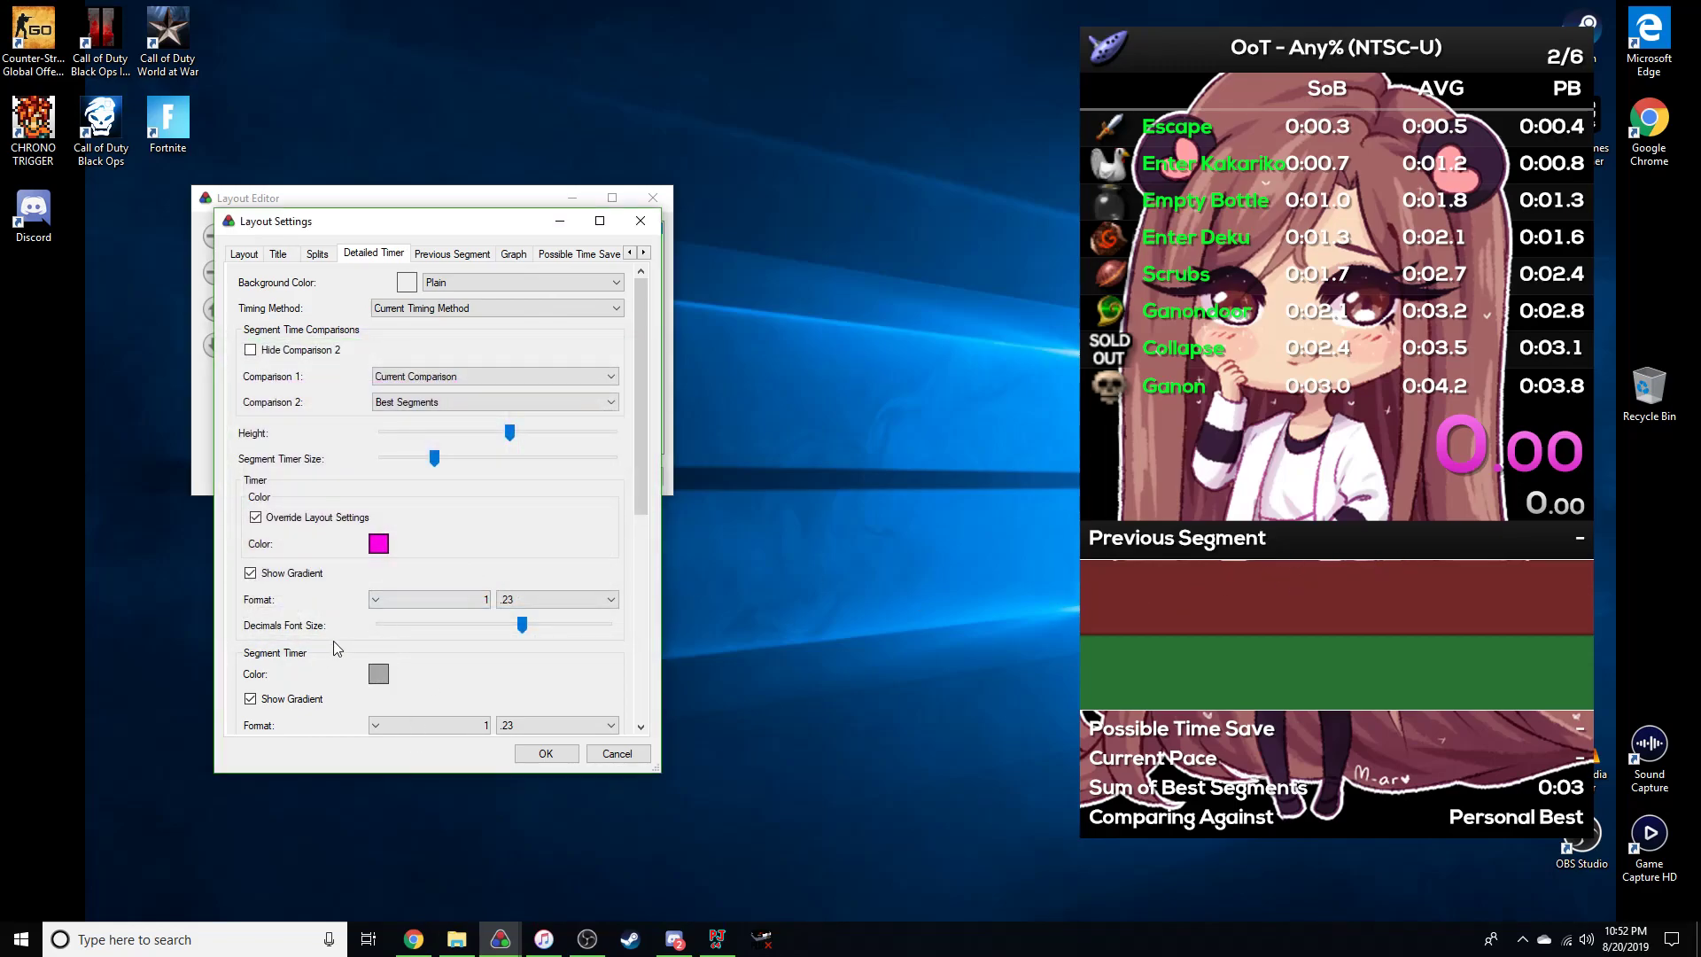
# Try the main timer with no decimals and with .2, and return it to .23.
pyautogui.click(535, 599)
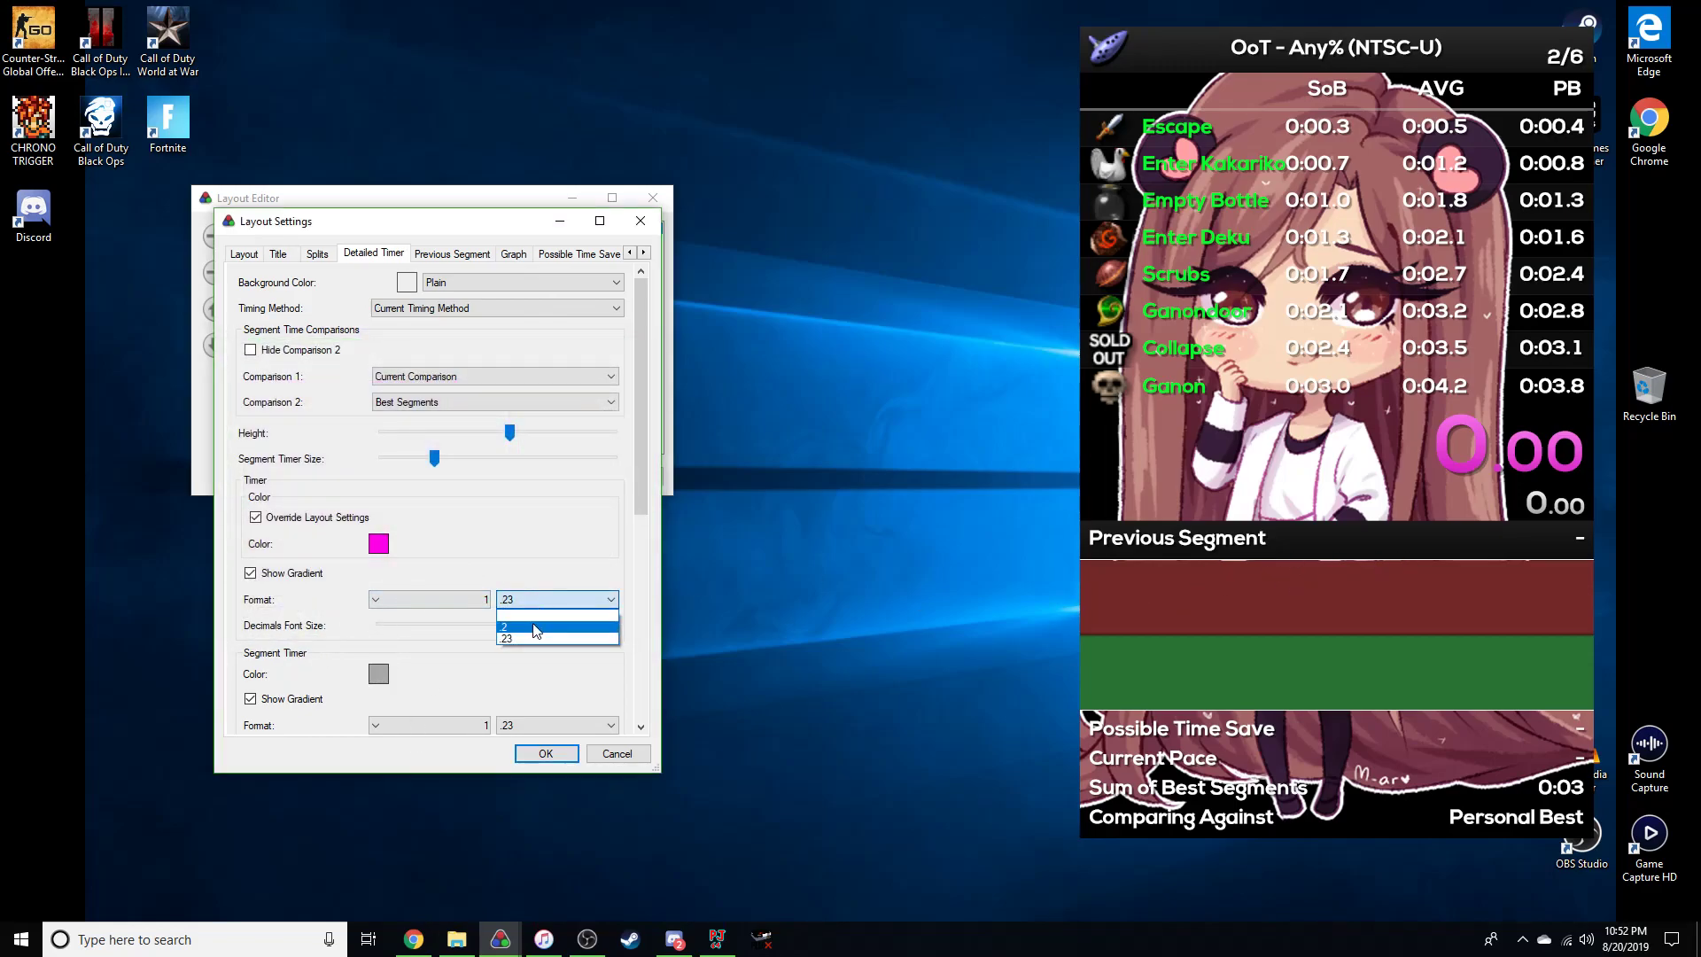
pyautogui.click(535, 624)
pyautogui.click(541, 599)
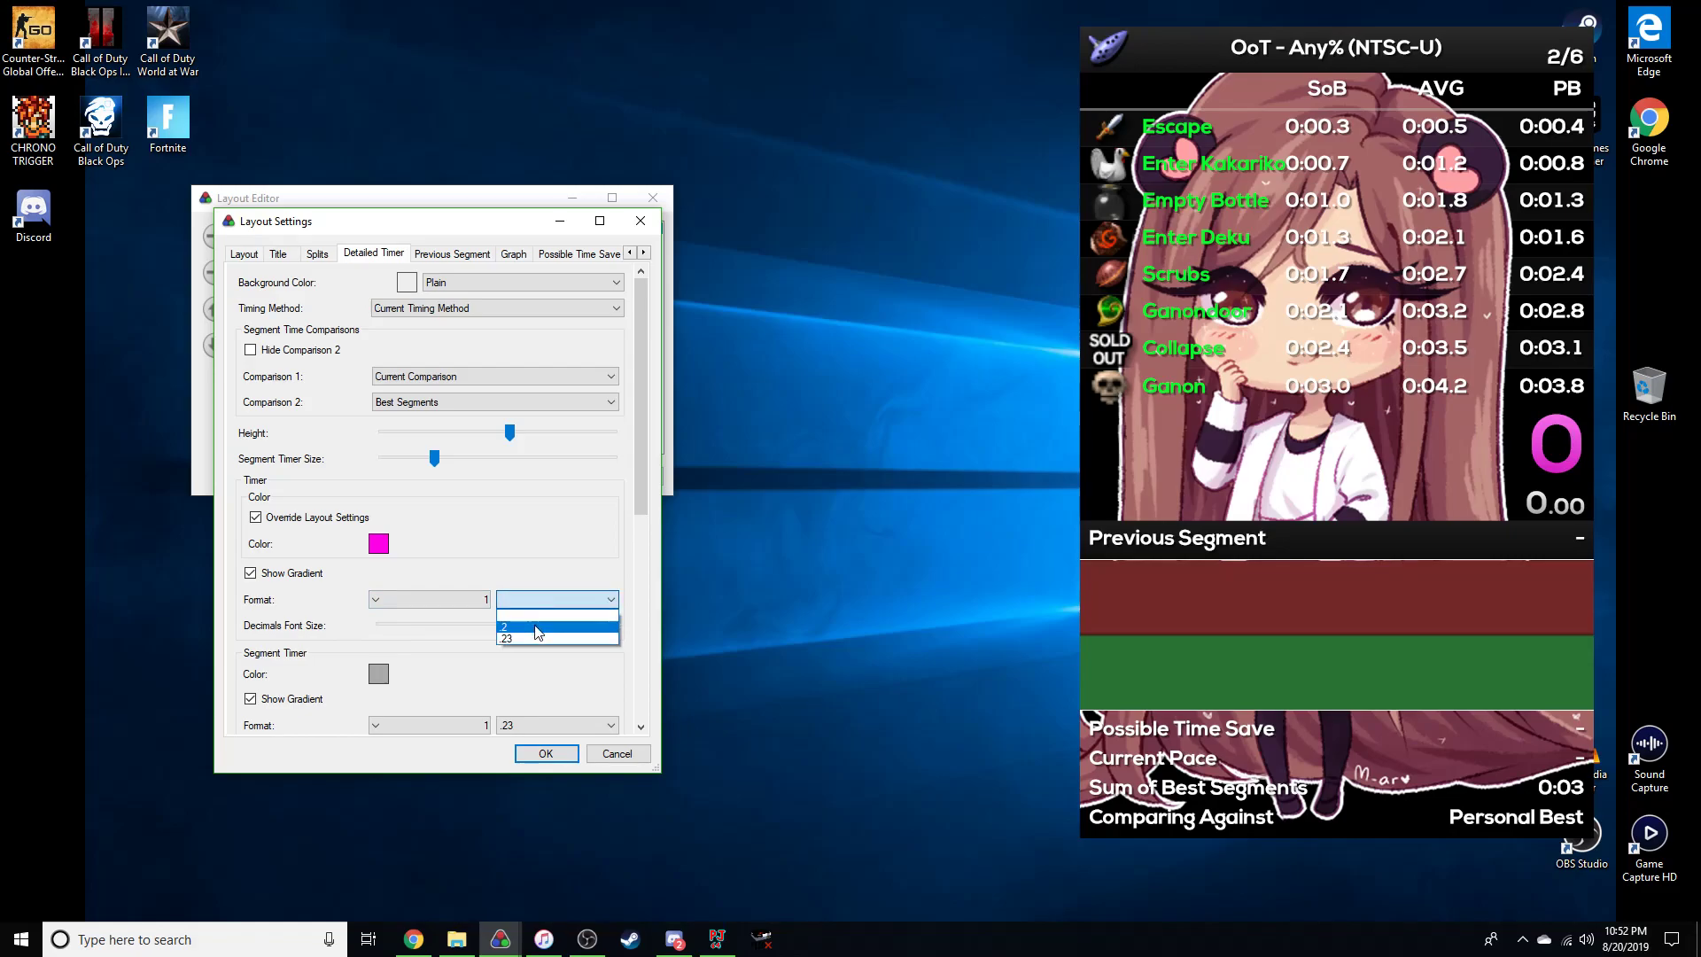
pyautogui.click(537, 631)
pyautogui.click(533, 599)
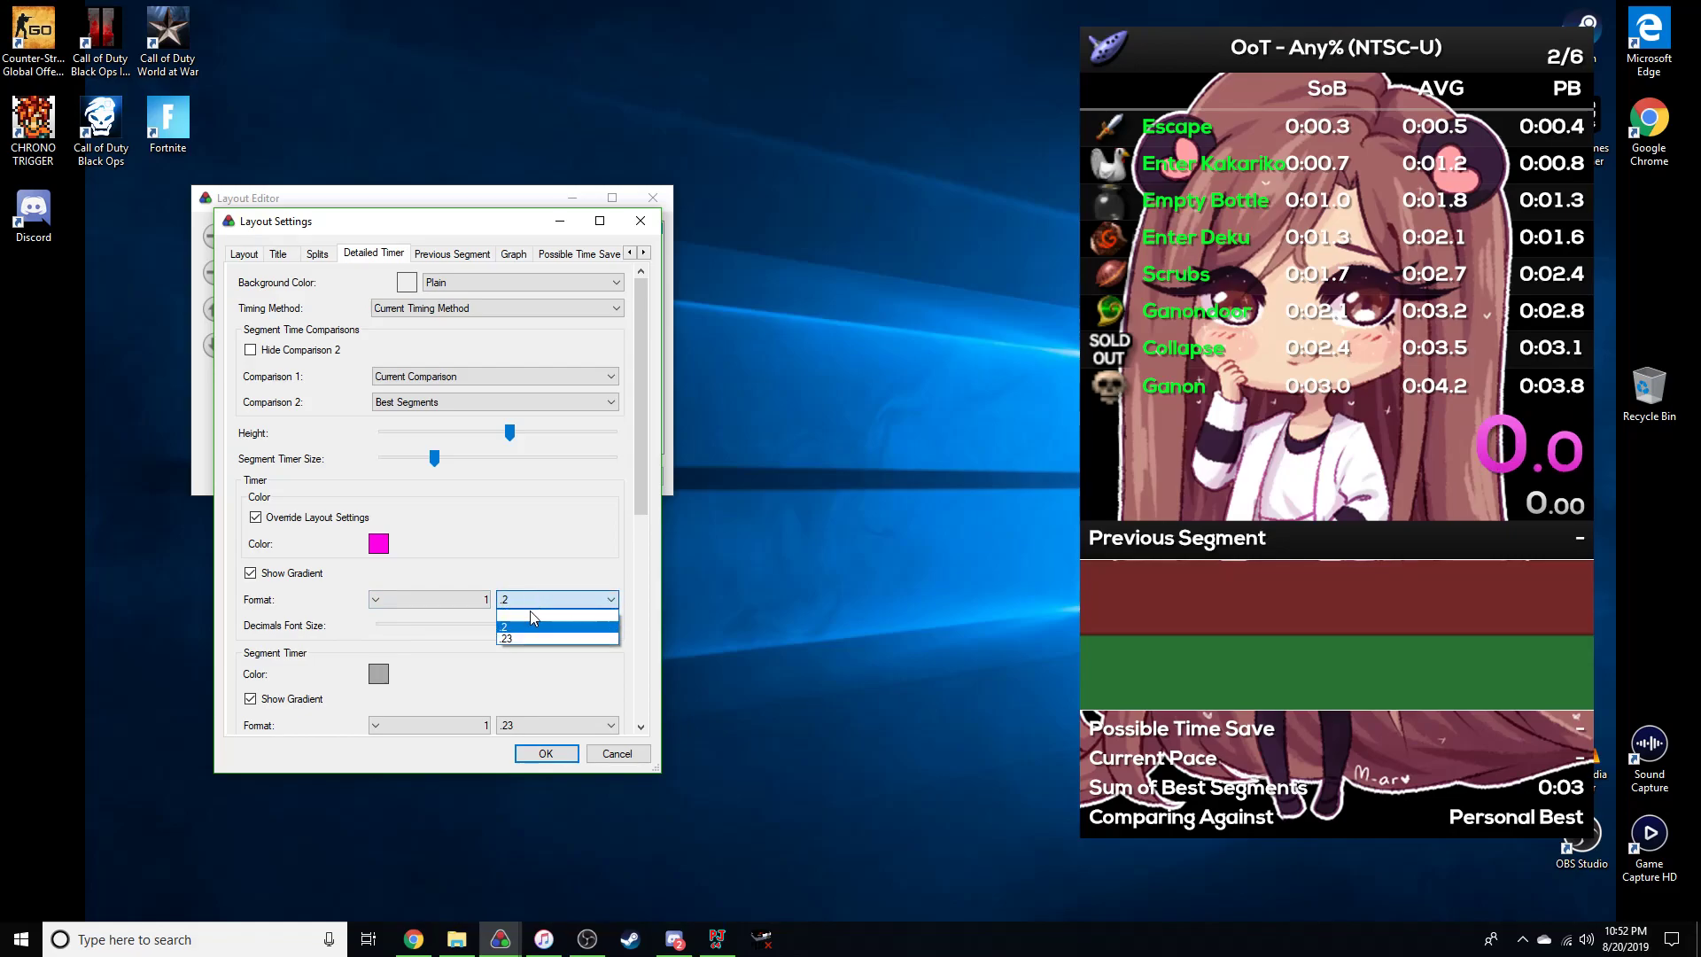
pyautogui.click(524, 634)
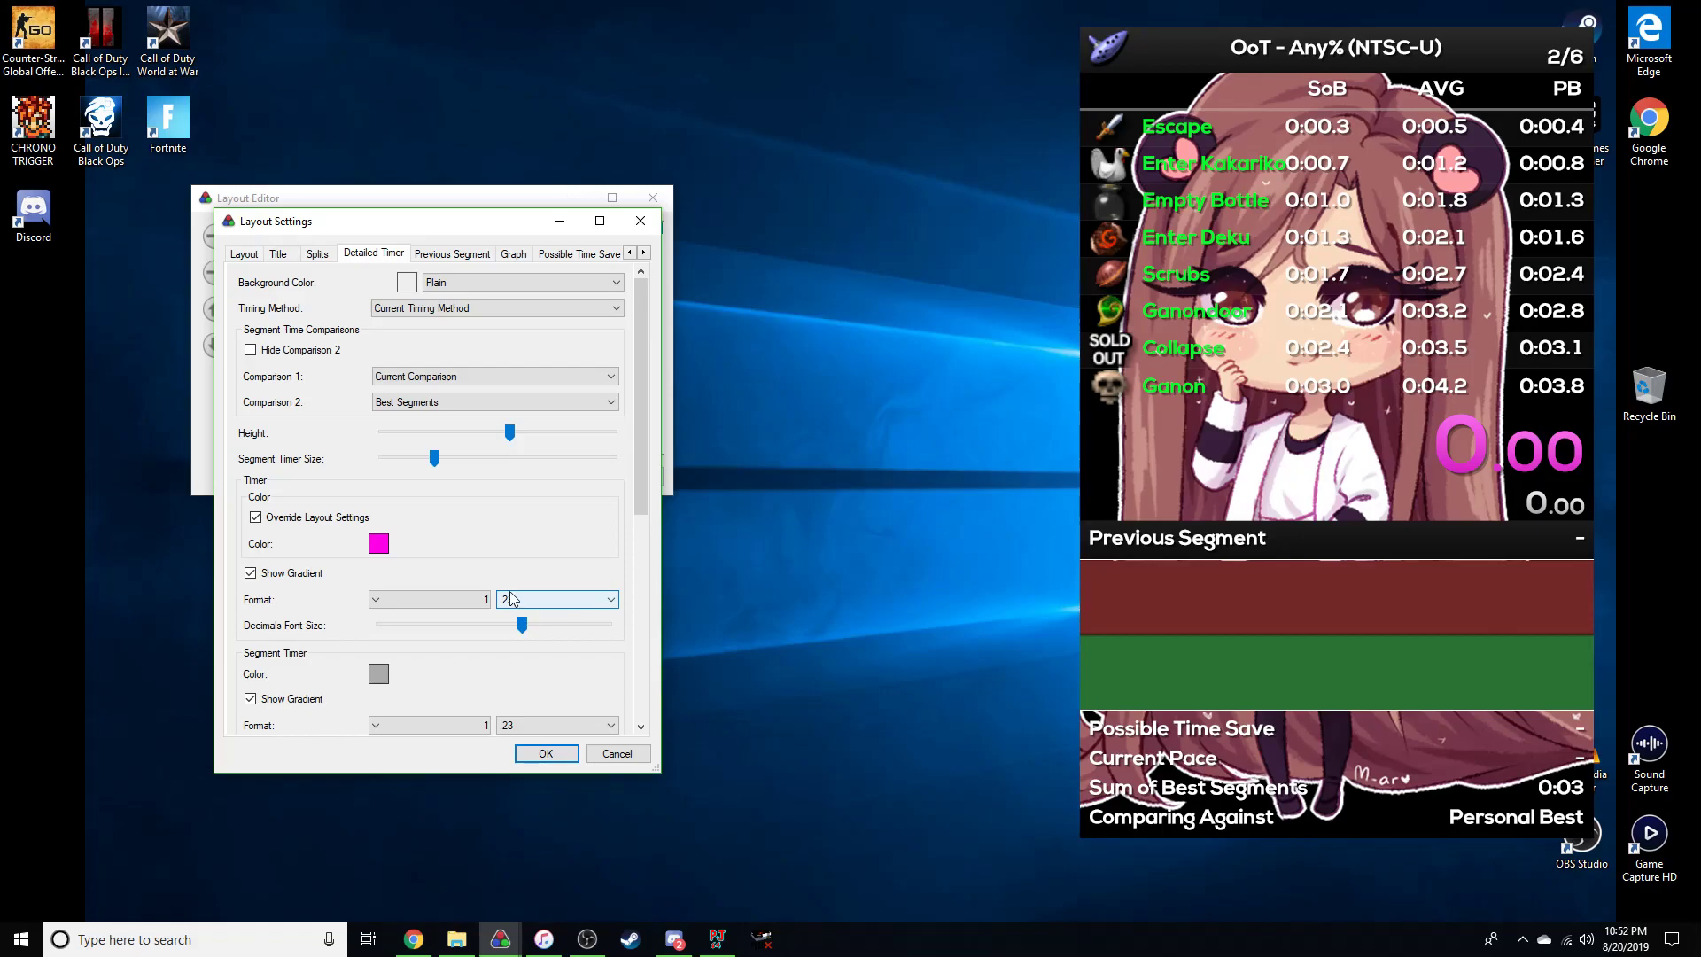
# Try the 00:01, 0:00:01 and 00:00:01 digit formats on the main timer.
pyautogui.click(479, 602)
pyautogui.click(479, 626)
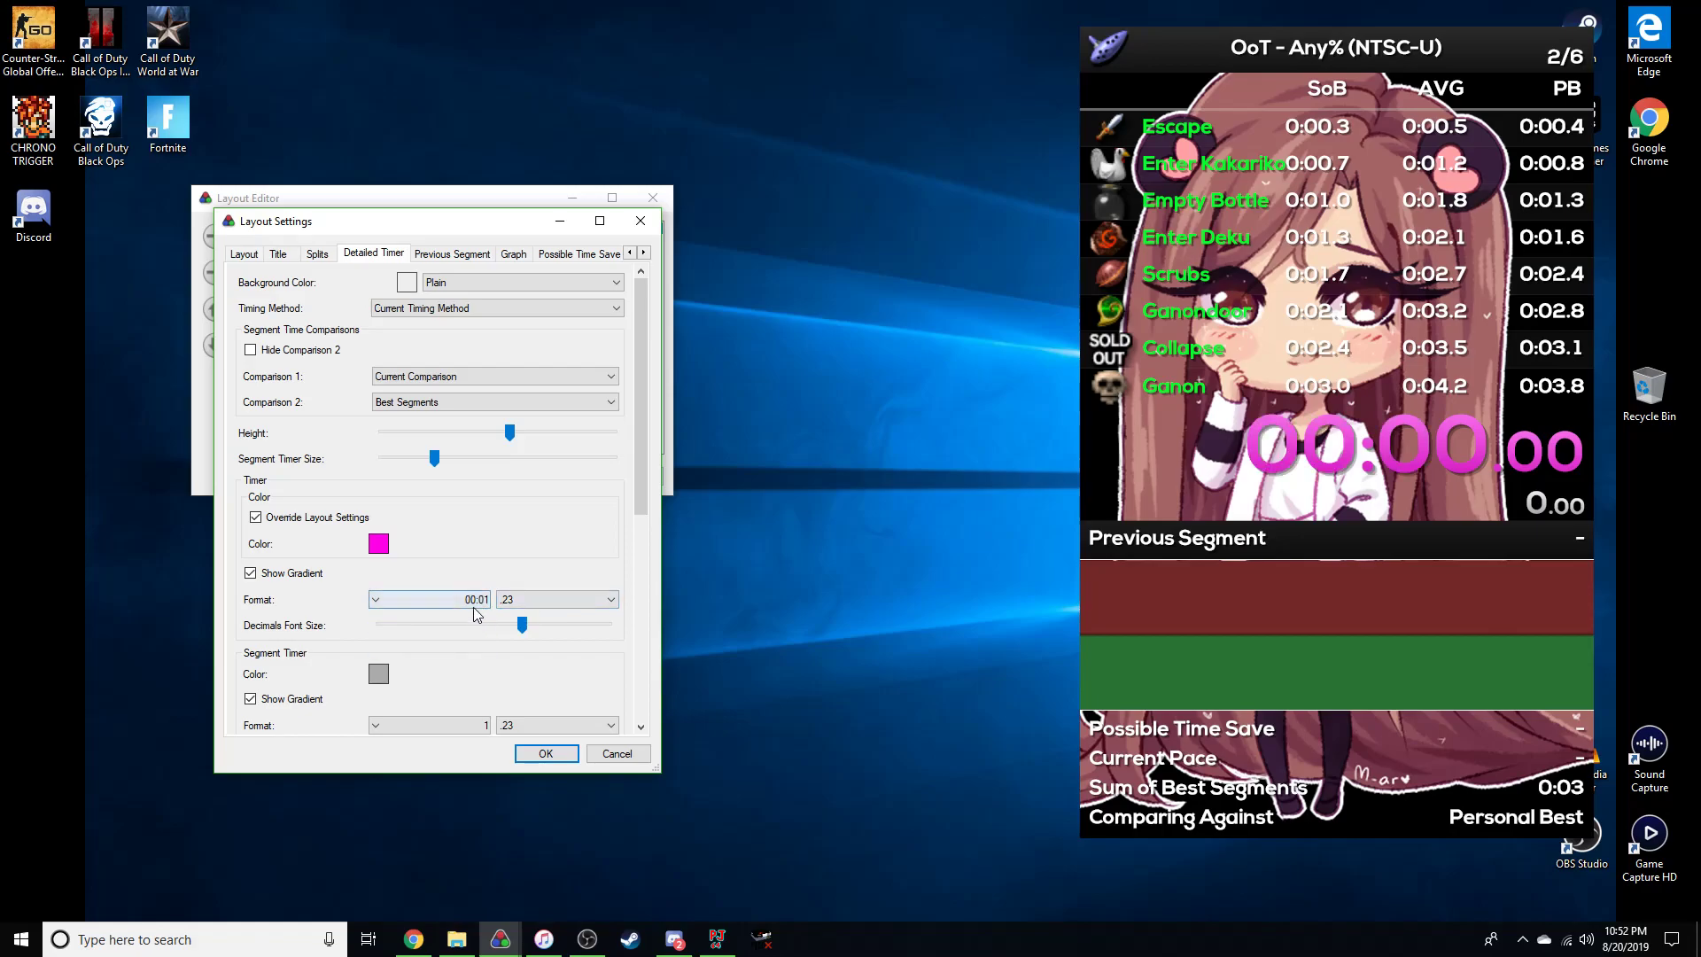
pyautogui.click(470, 606)
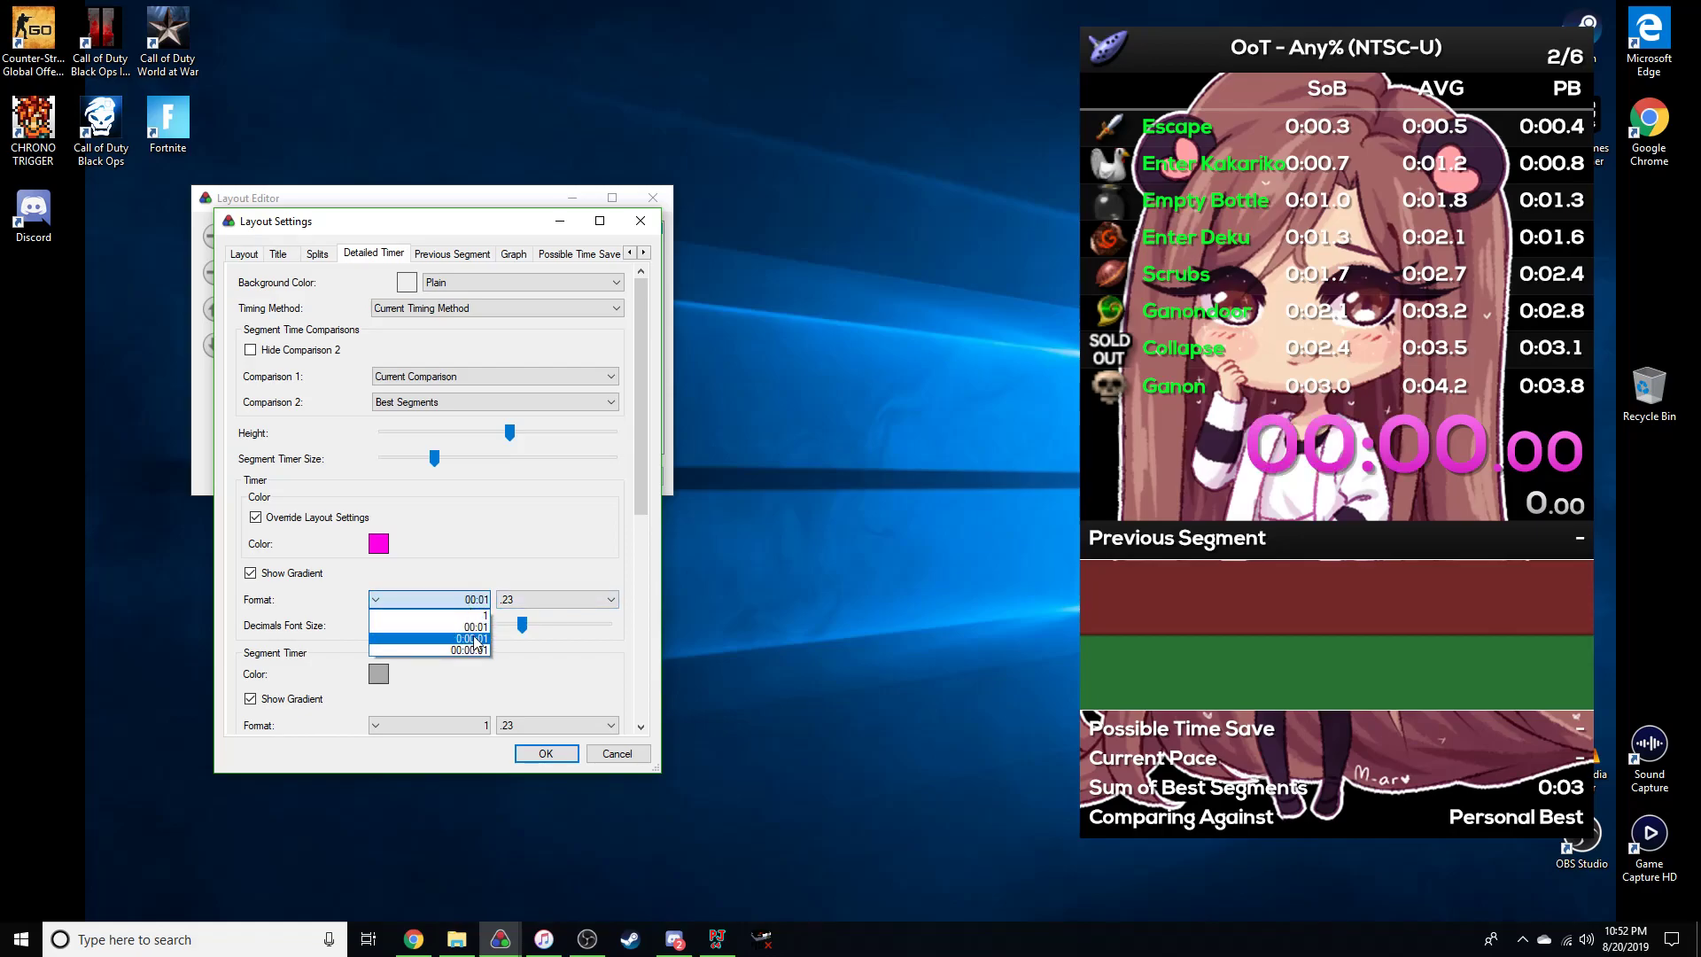
pyautogui.click(470, 639)
pyautogui.click(479, 600)
pyautogui.click(473, 646)
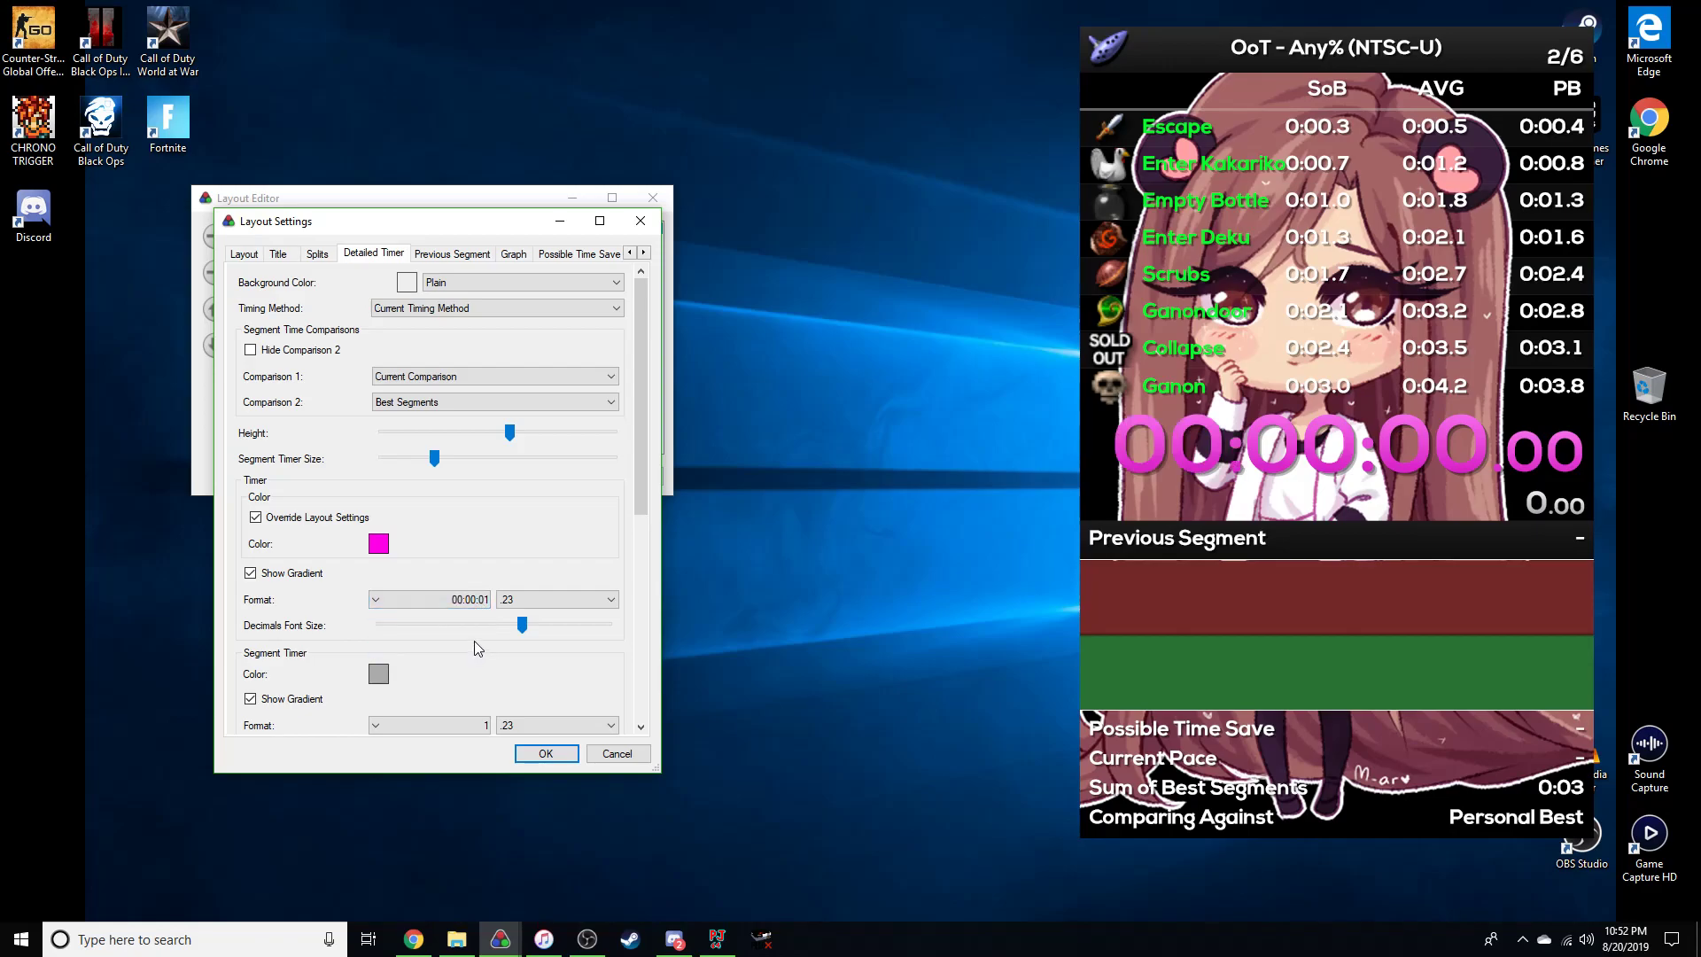
# Set the main timer's format to 1 with .2 decimals.
pyautogui.click(478, 600)
pyautogui.click(481, 614)
pyautogui.click(508, 606)
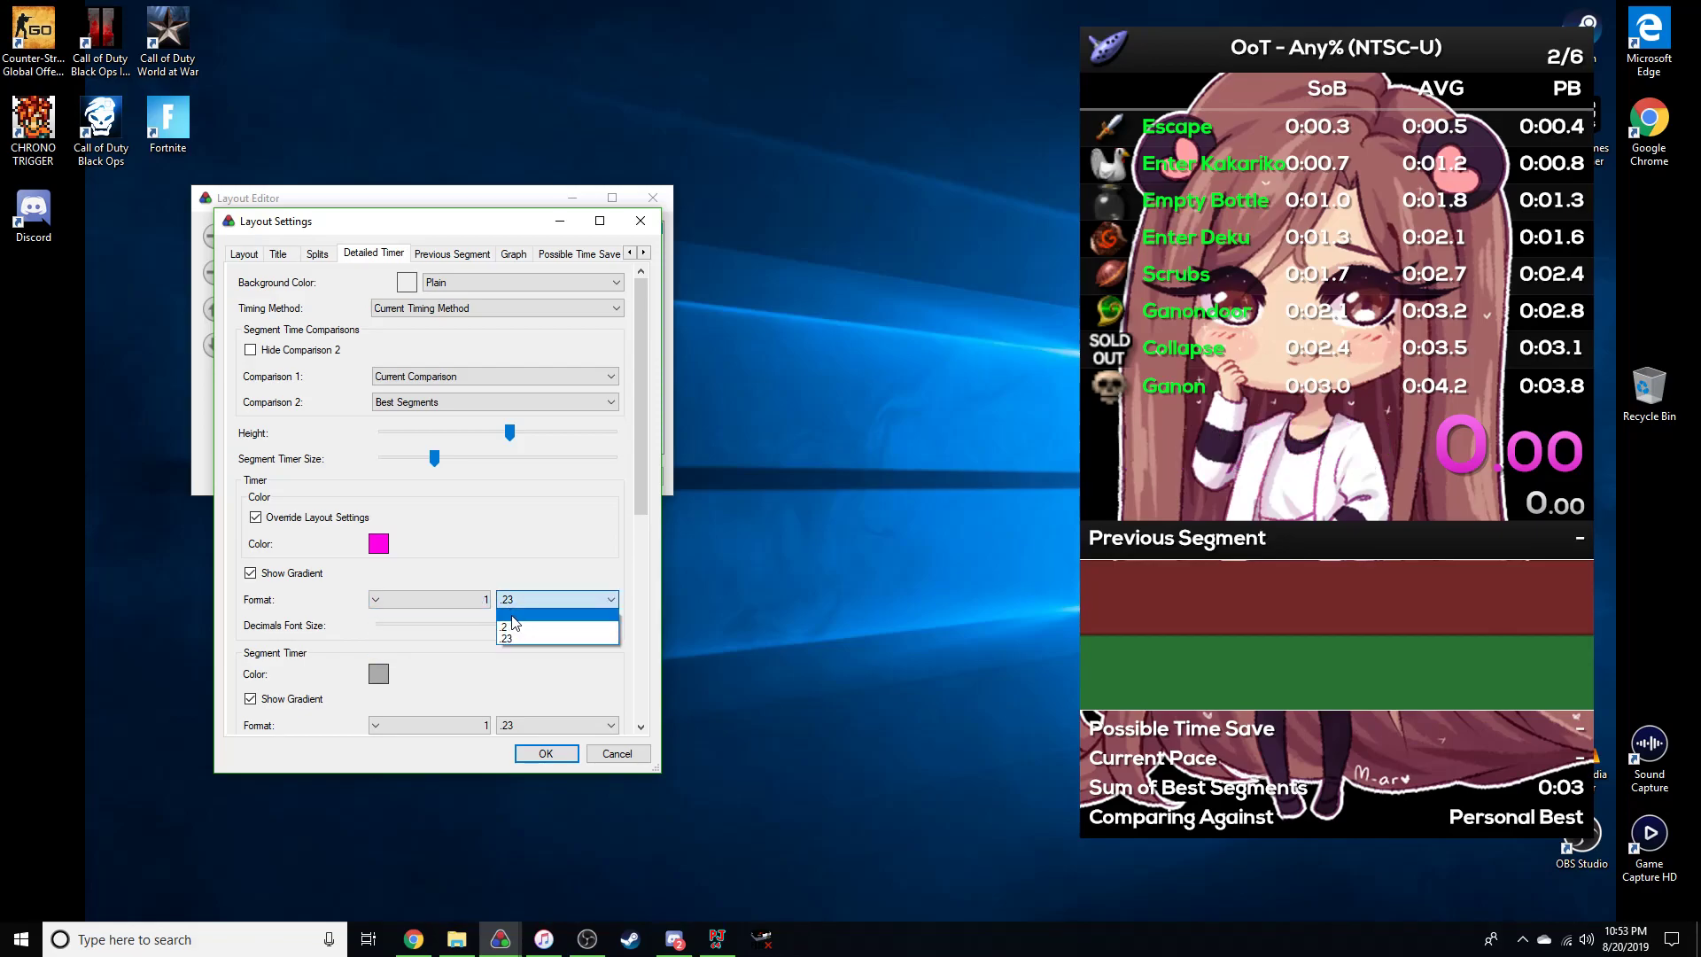
pyautogui.click(512, 626)
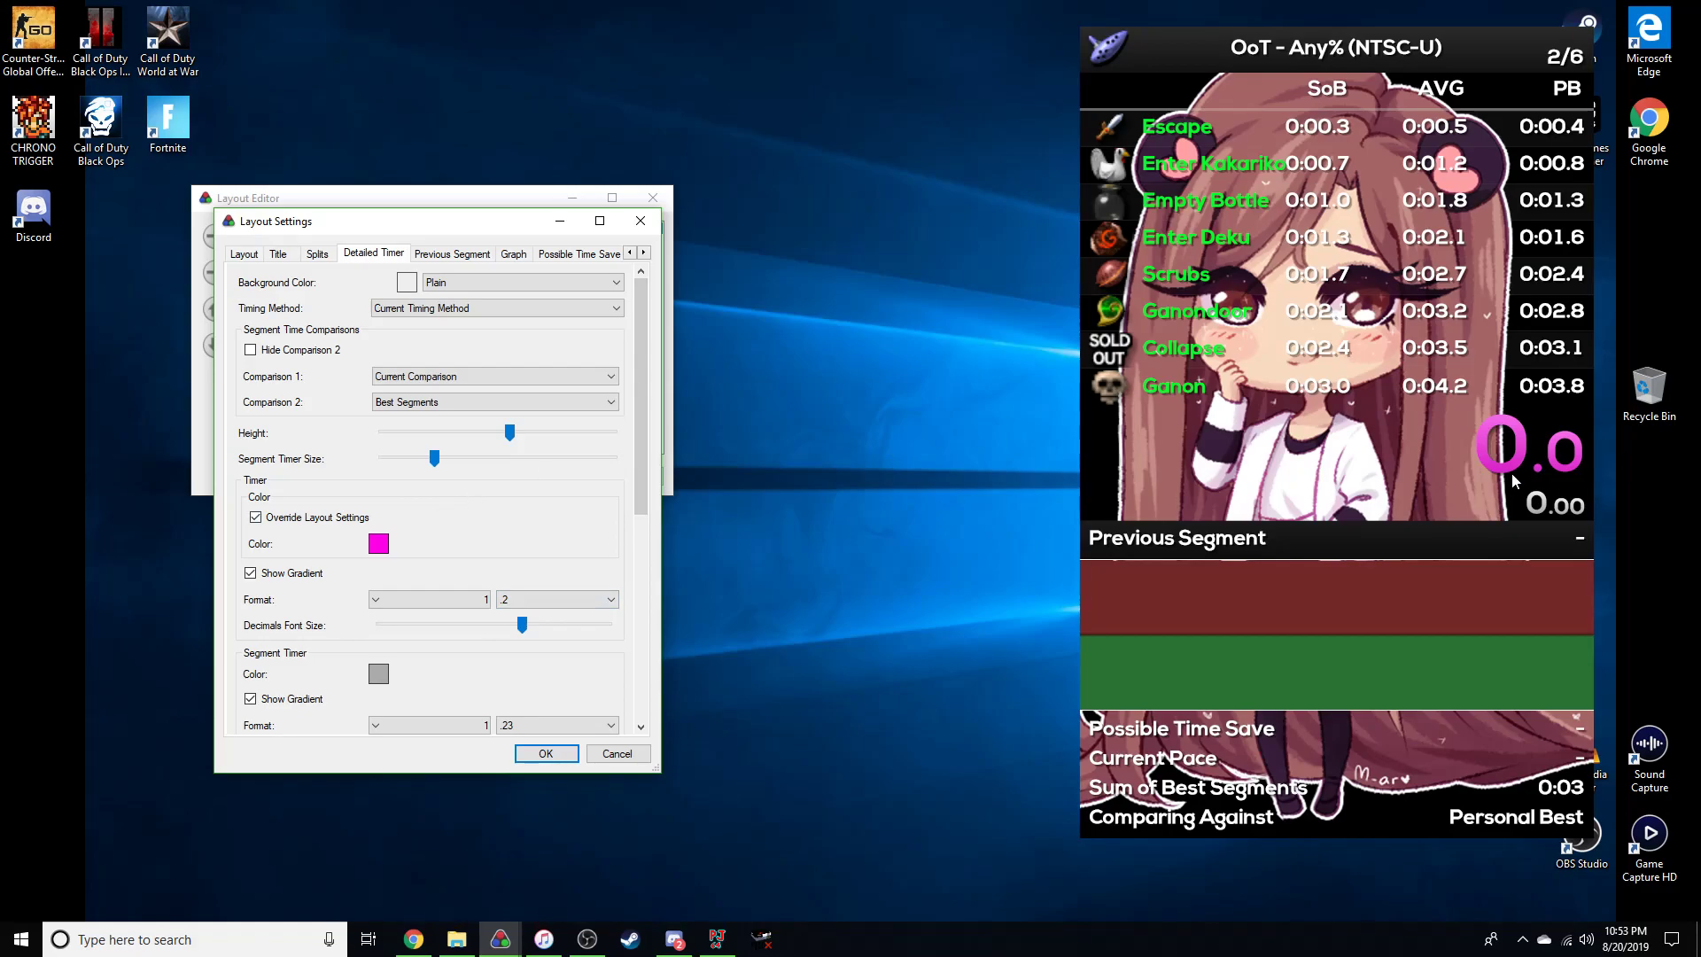
# Enlarge the segment timer's decimals font size and slightly increase the segment timer size.
pyautogui.moveTo(645, 477); pyautogui.dragTo(641, 543)
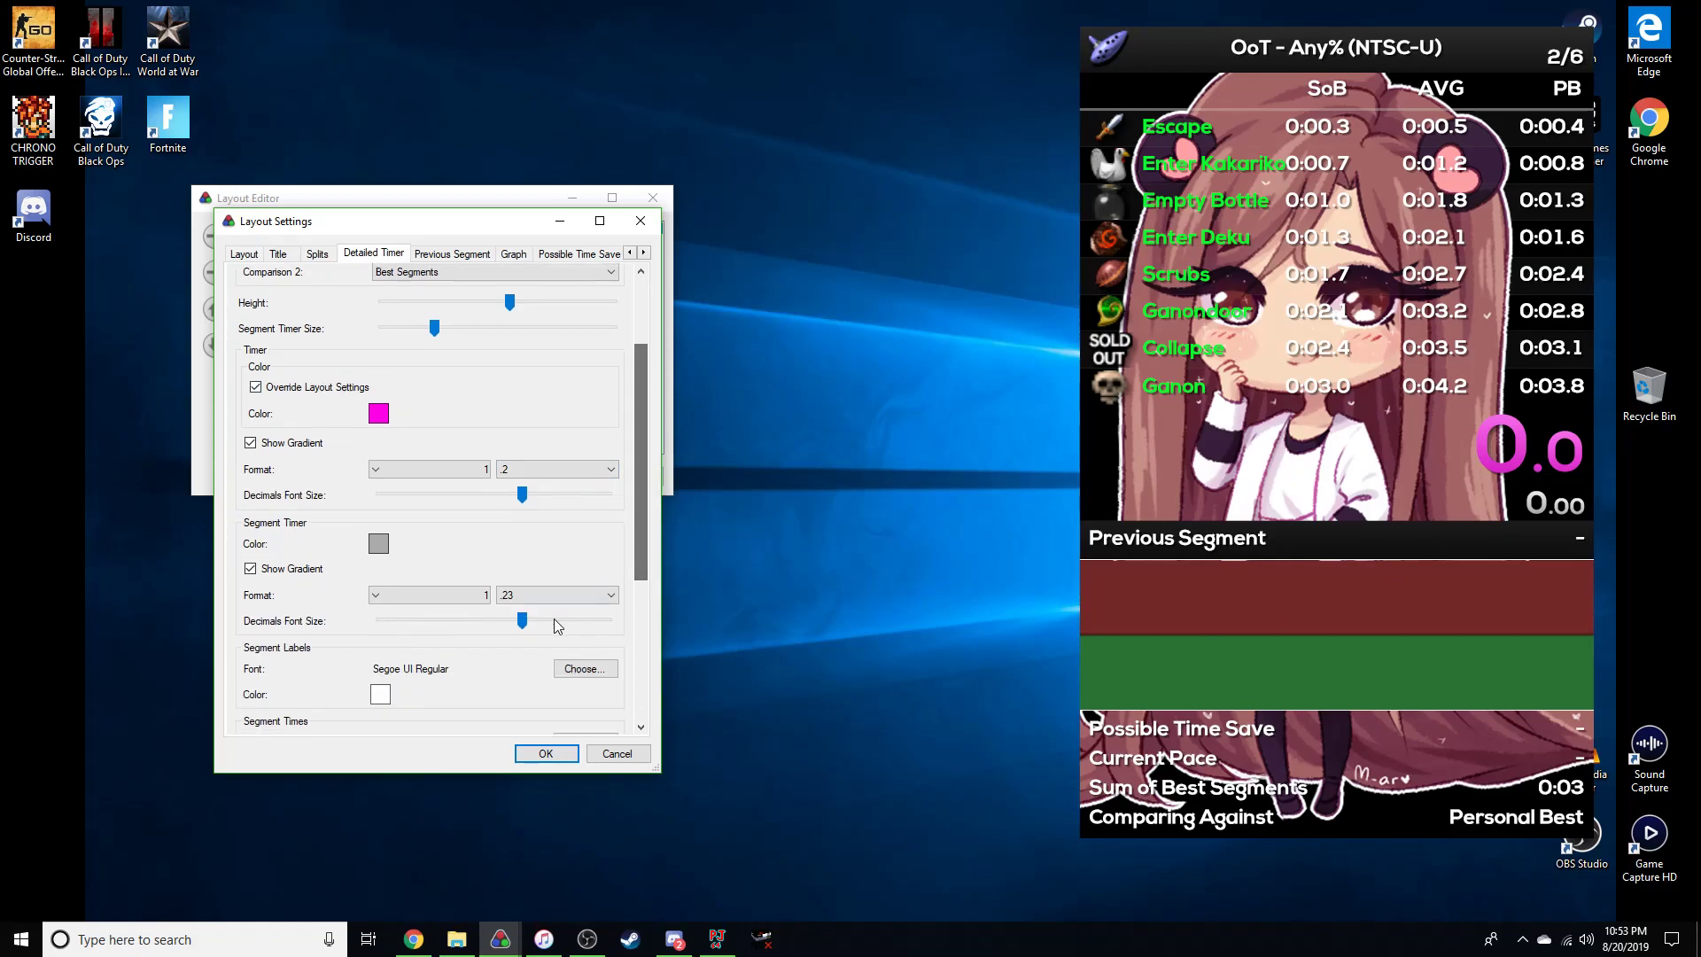
pyautogui.moveTo(501, 624); pyautogui.dragTo(585, 631)
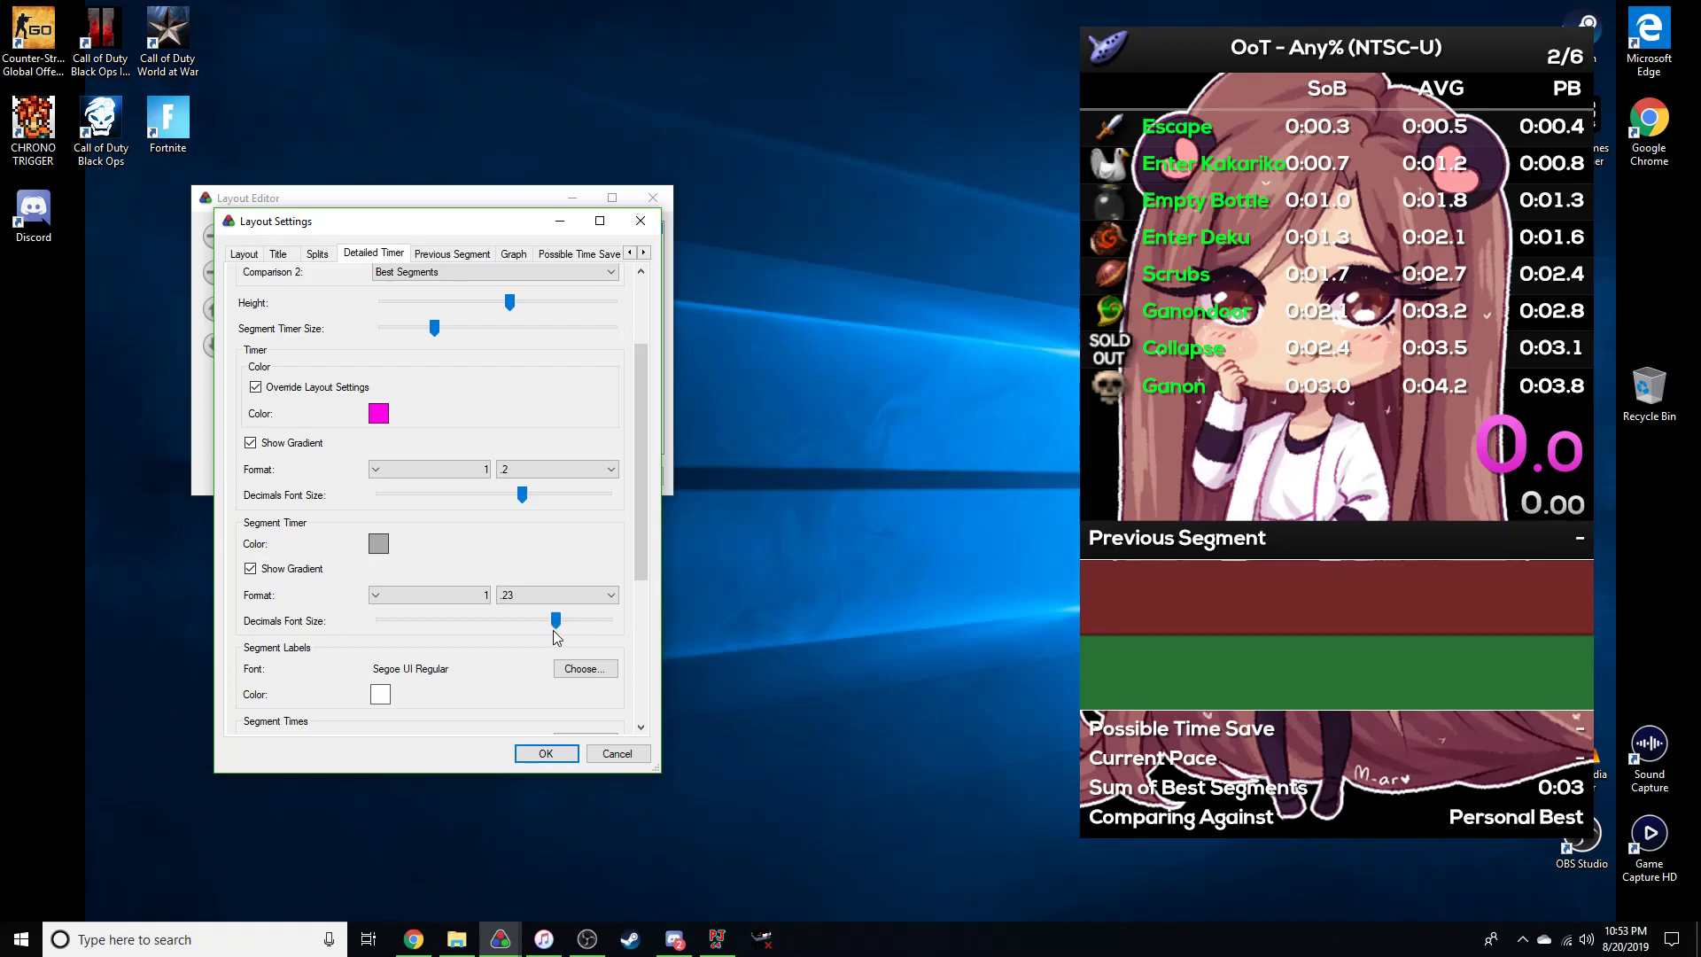
pyautogui.moveTo(435, 333)
pyautogui.mouseDown()
pyautogui.moveTo(461, 340)
pyautogui.moveTo(447, 341)
pyautogui.mouseUp()
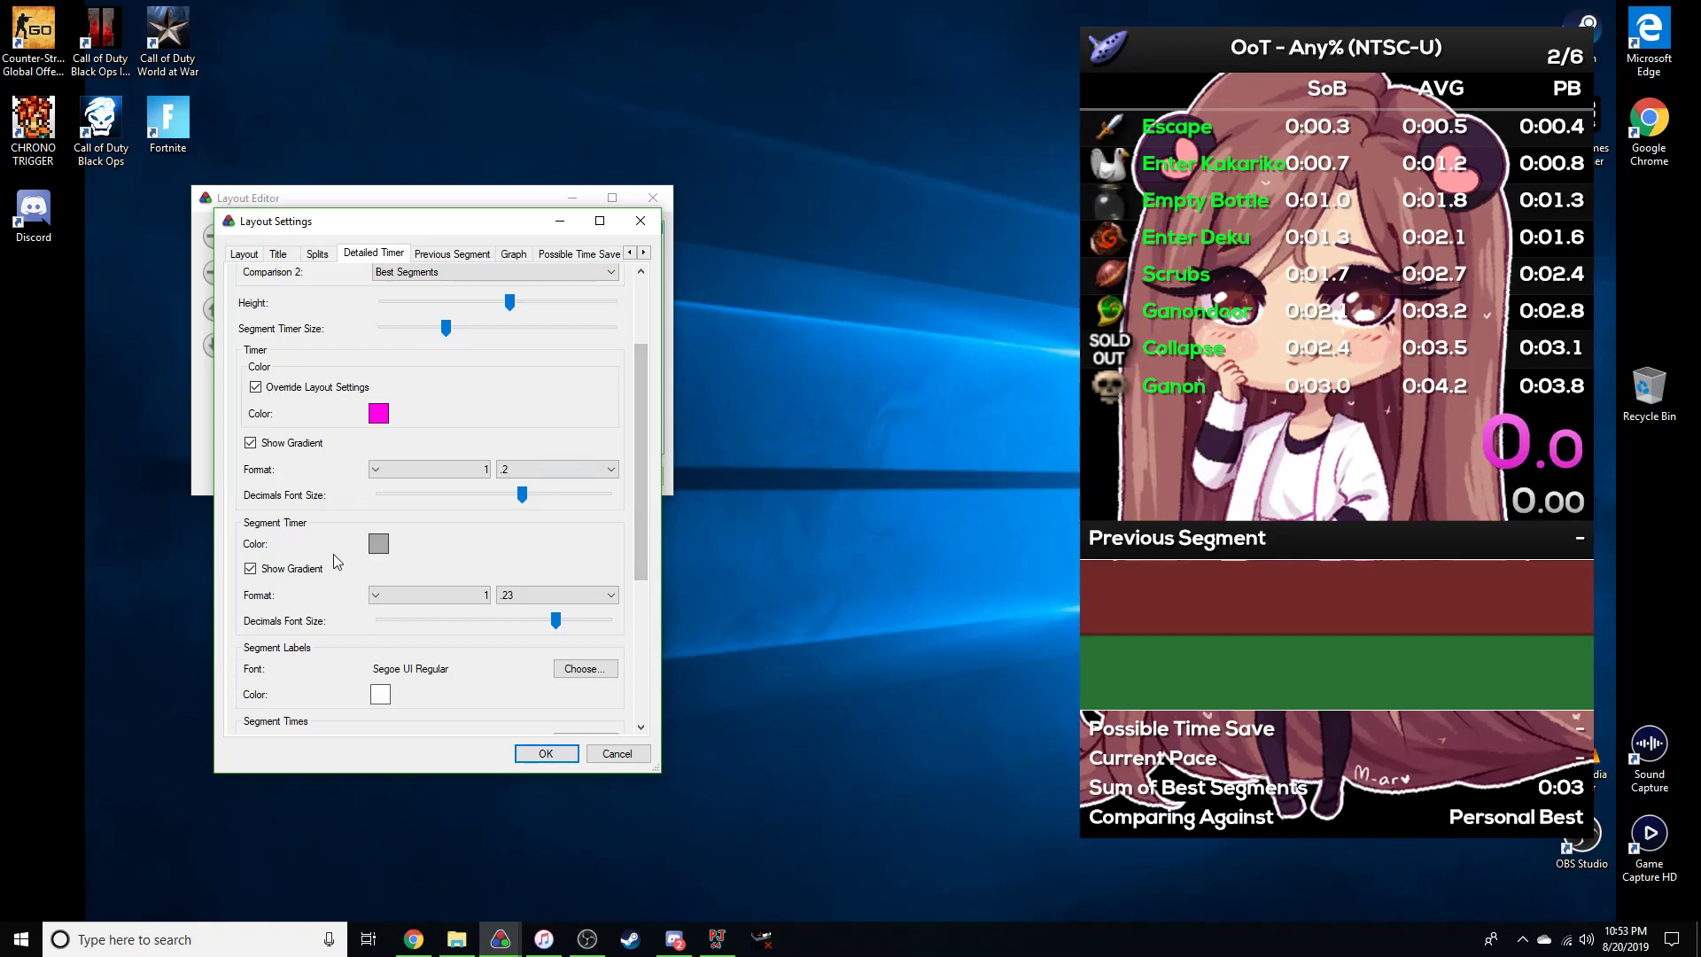
# Set the segment timer's color to bright green, FF12FF00, and accept the layout settings.
pyautogui.click(378, 543)
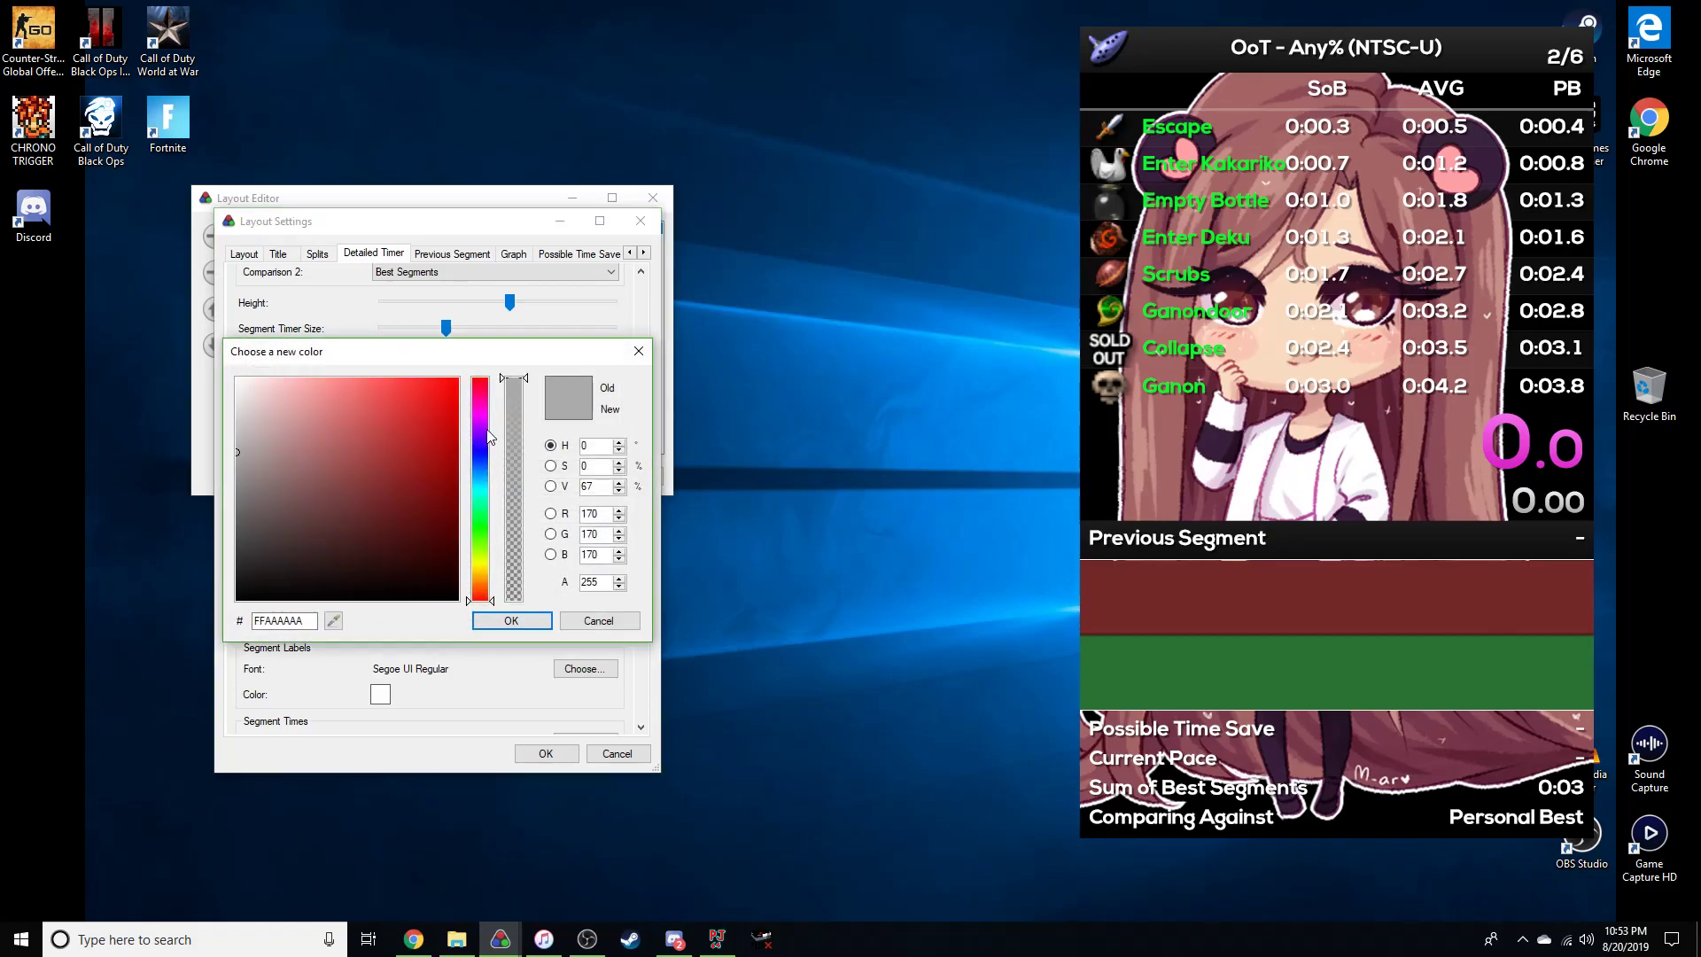
pyautogui.click(490, 530)
pyautogui.moveTo(434, 457); pyautogui.dragTo(551, 264)
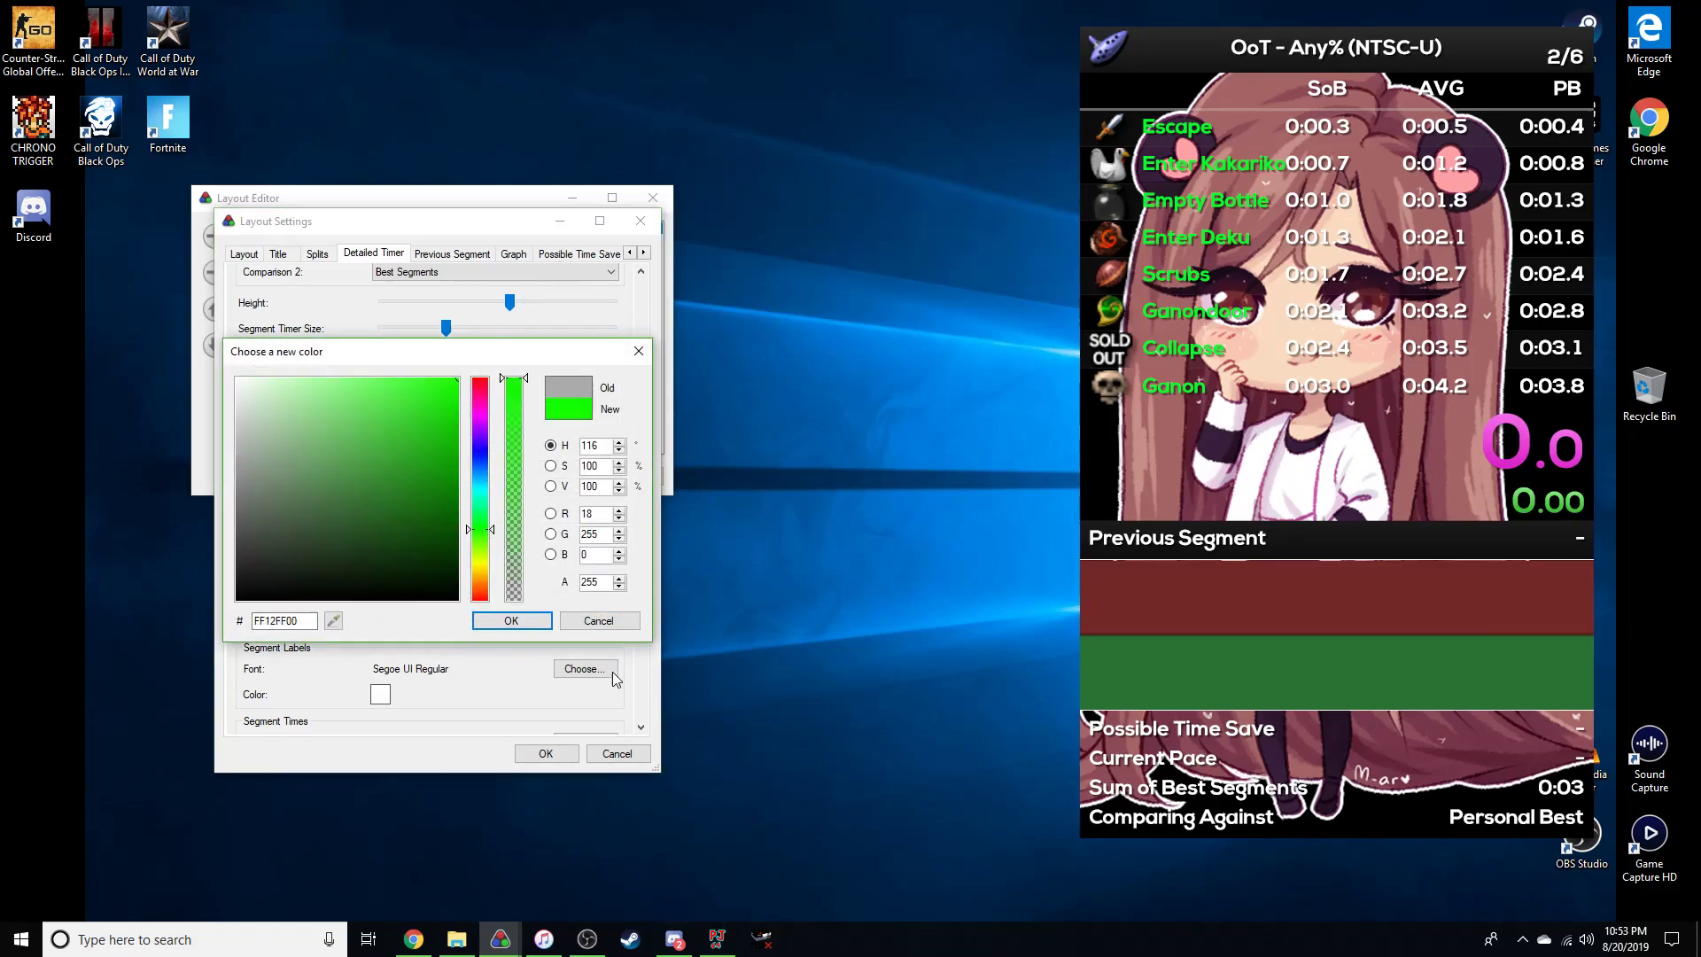
pyautogui.click(511, 620)
pyautogui.click(546, 753)
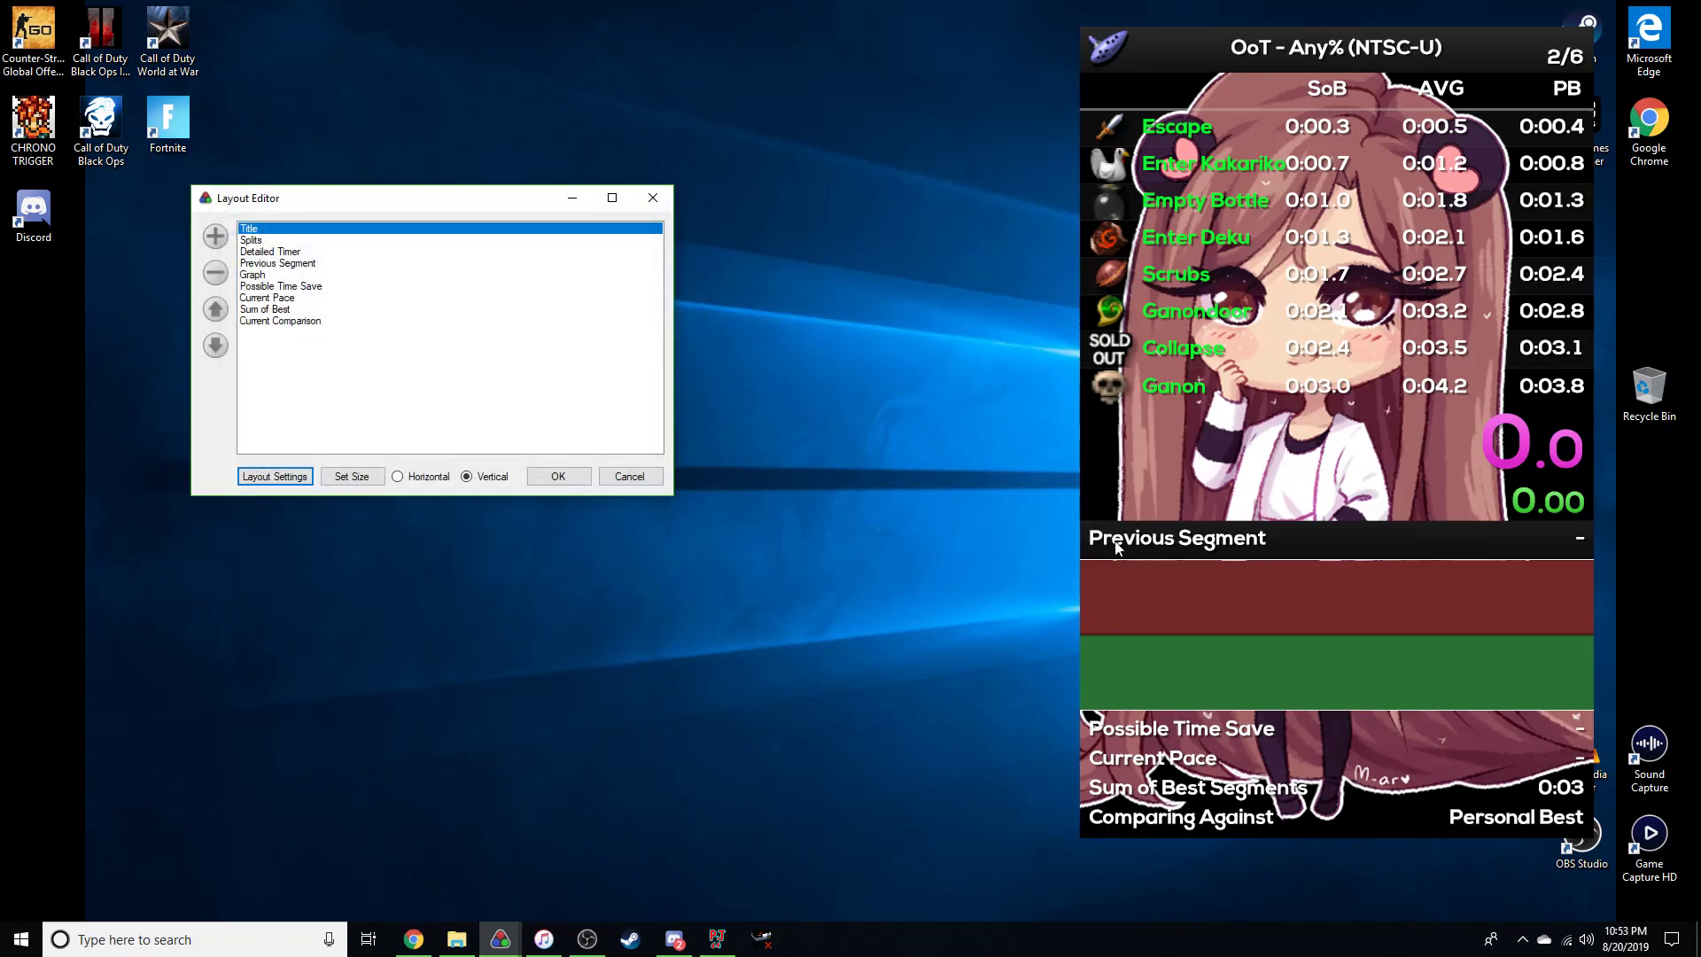
pyautogui.click(273, 478)
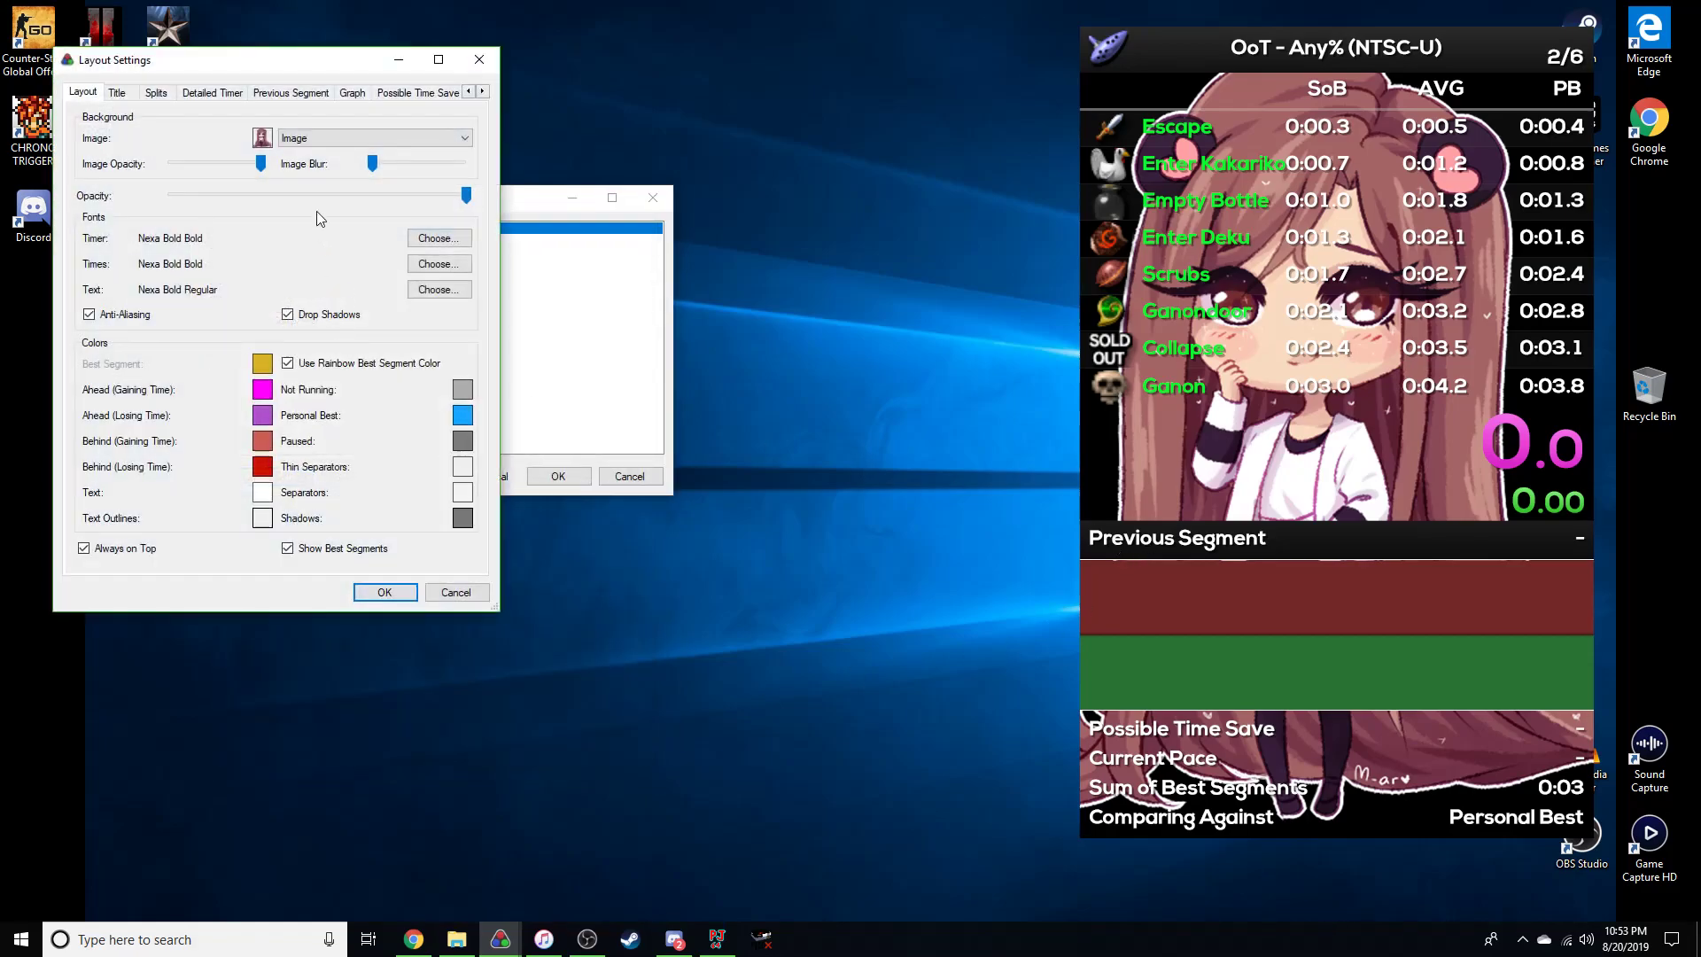
pyautogui.click(212, 92)
pyautogui.moveTo(482, 197); pyautogui.dragTo(482, 406)
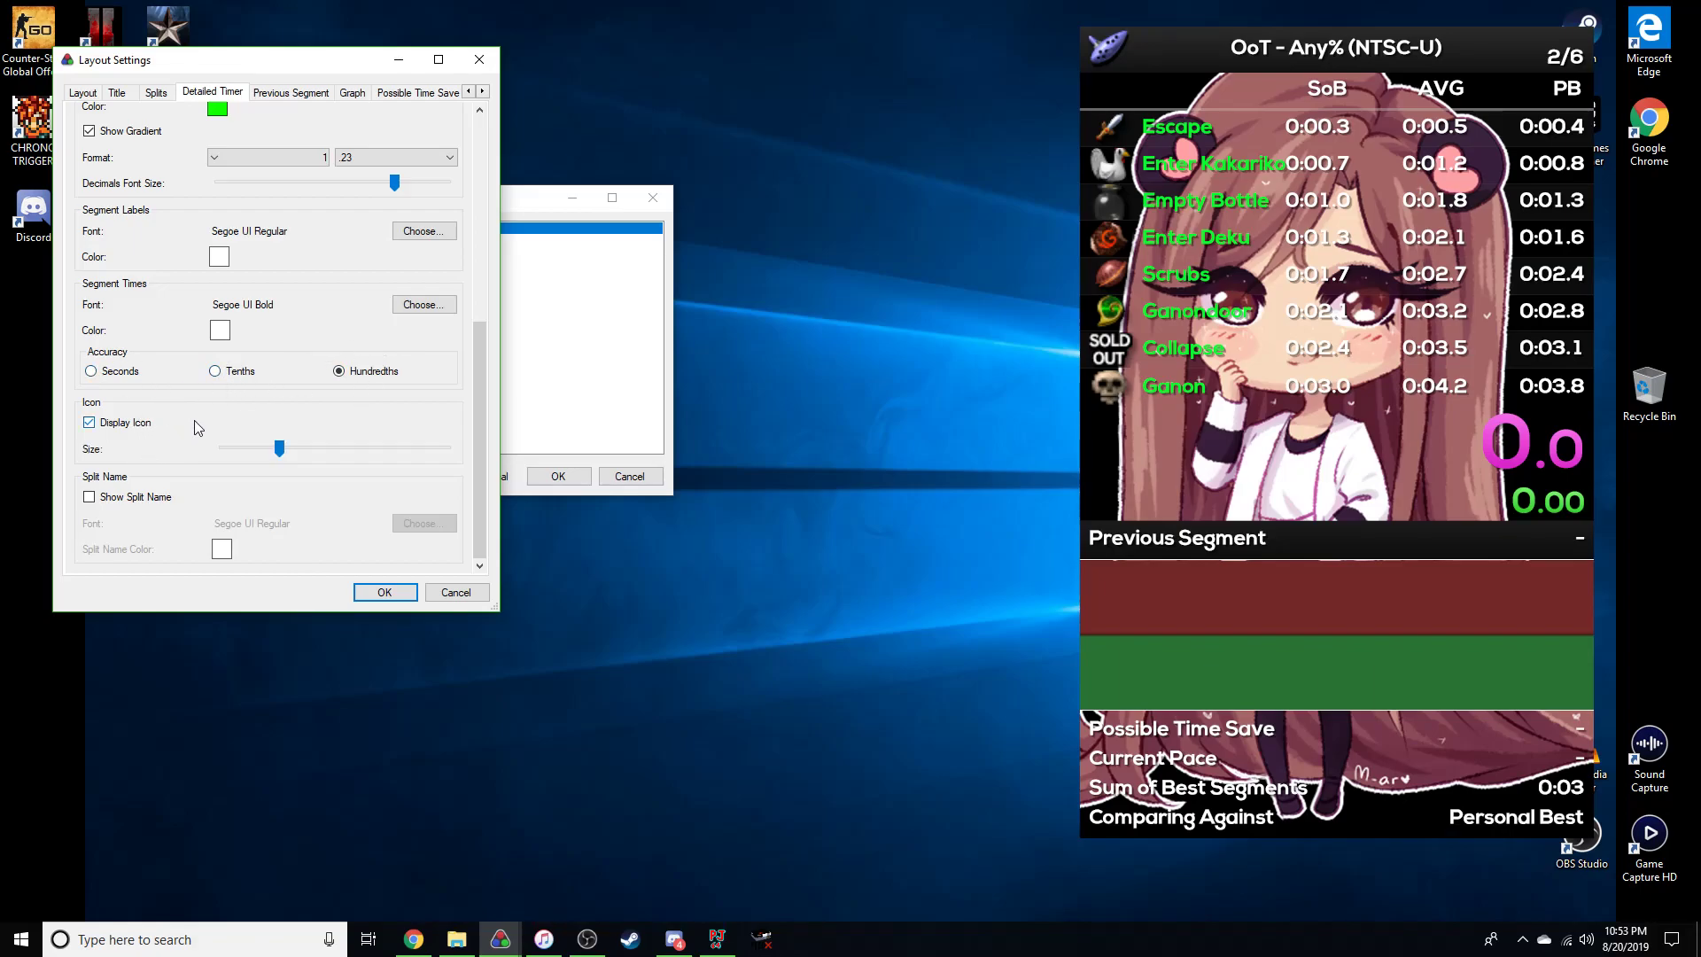
pyautogui.click(385, 592)
pyautogui.click(559, 475)
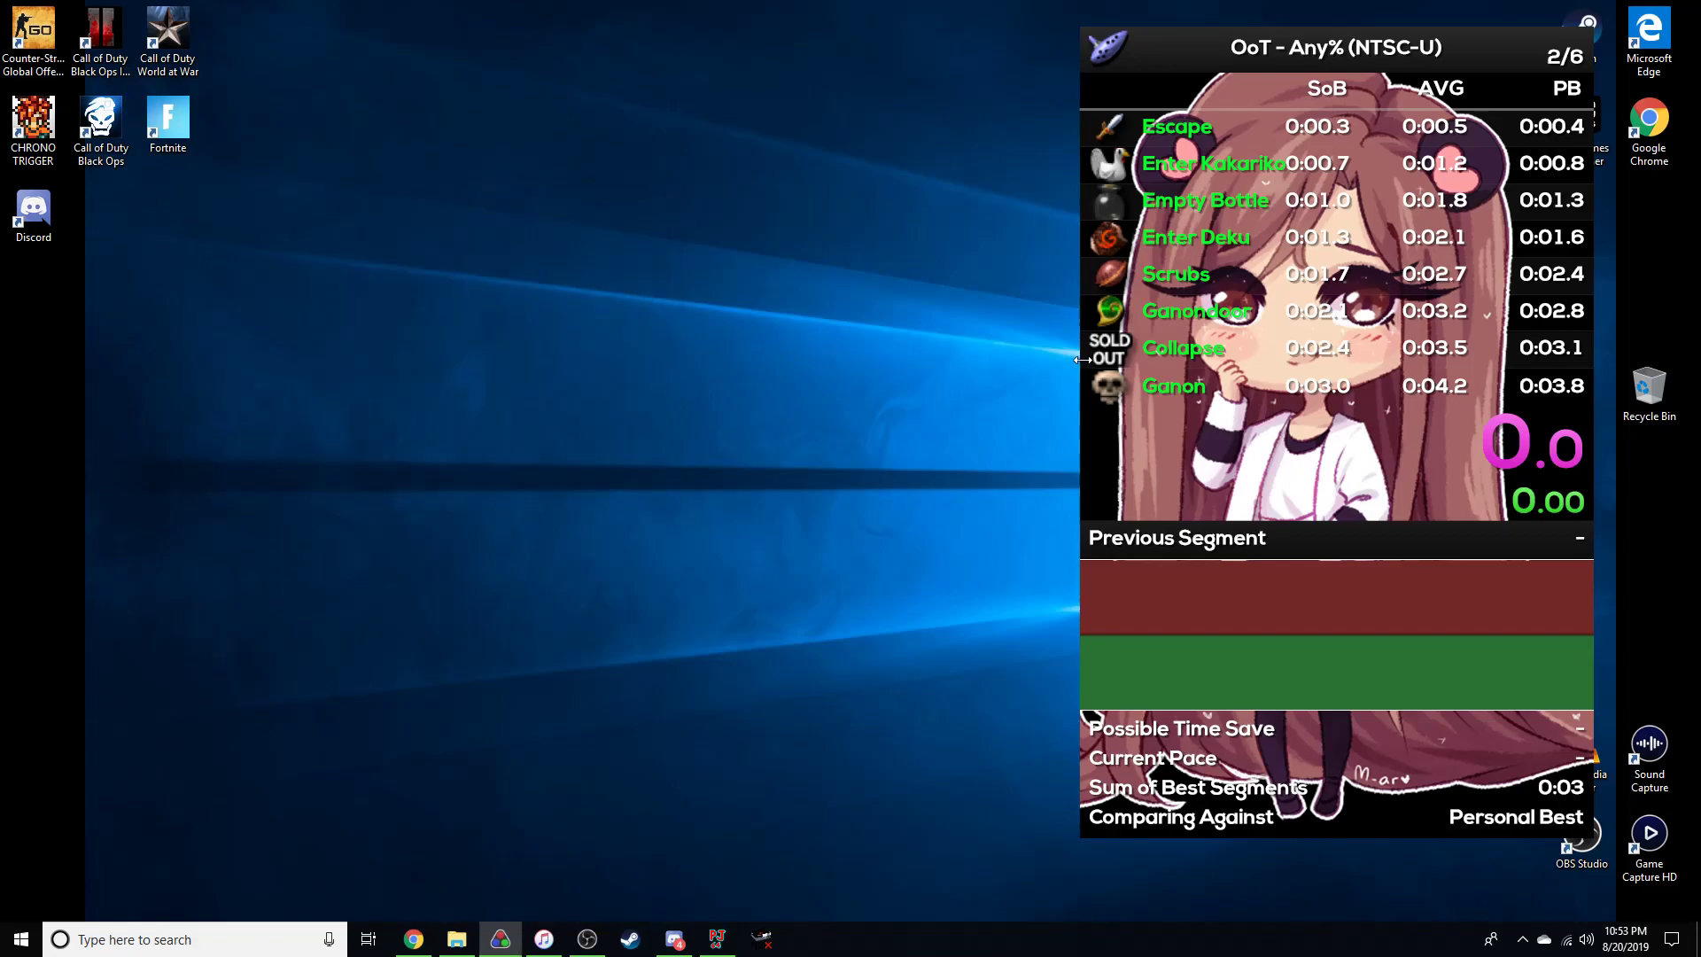
# Start the timer, reopen the layout settings and show the split name in the Detailed Timer.
pyautogui.press('KP_1')
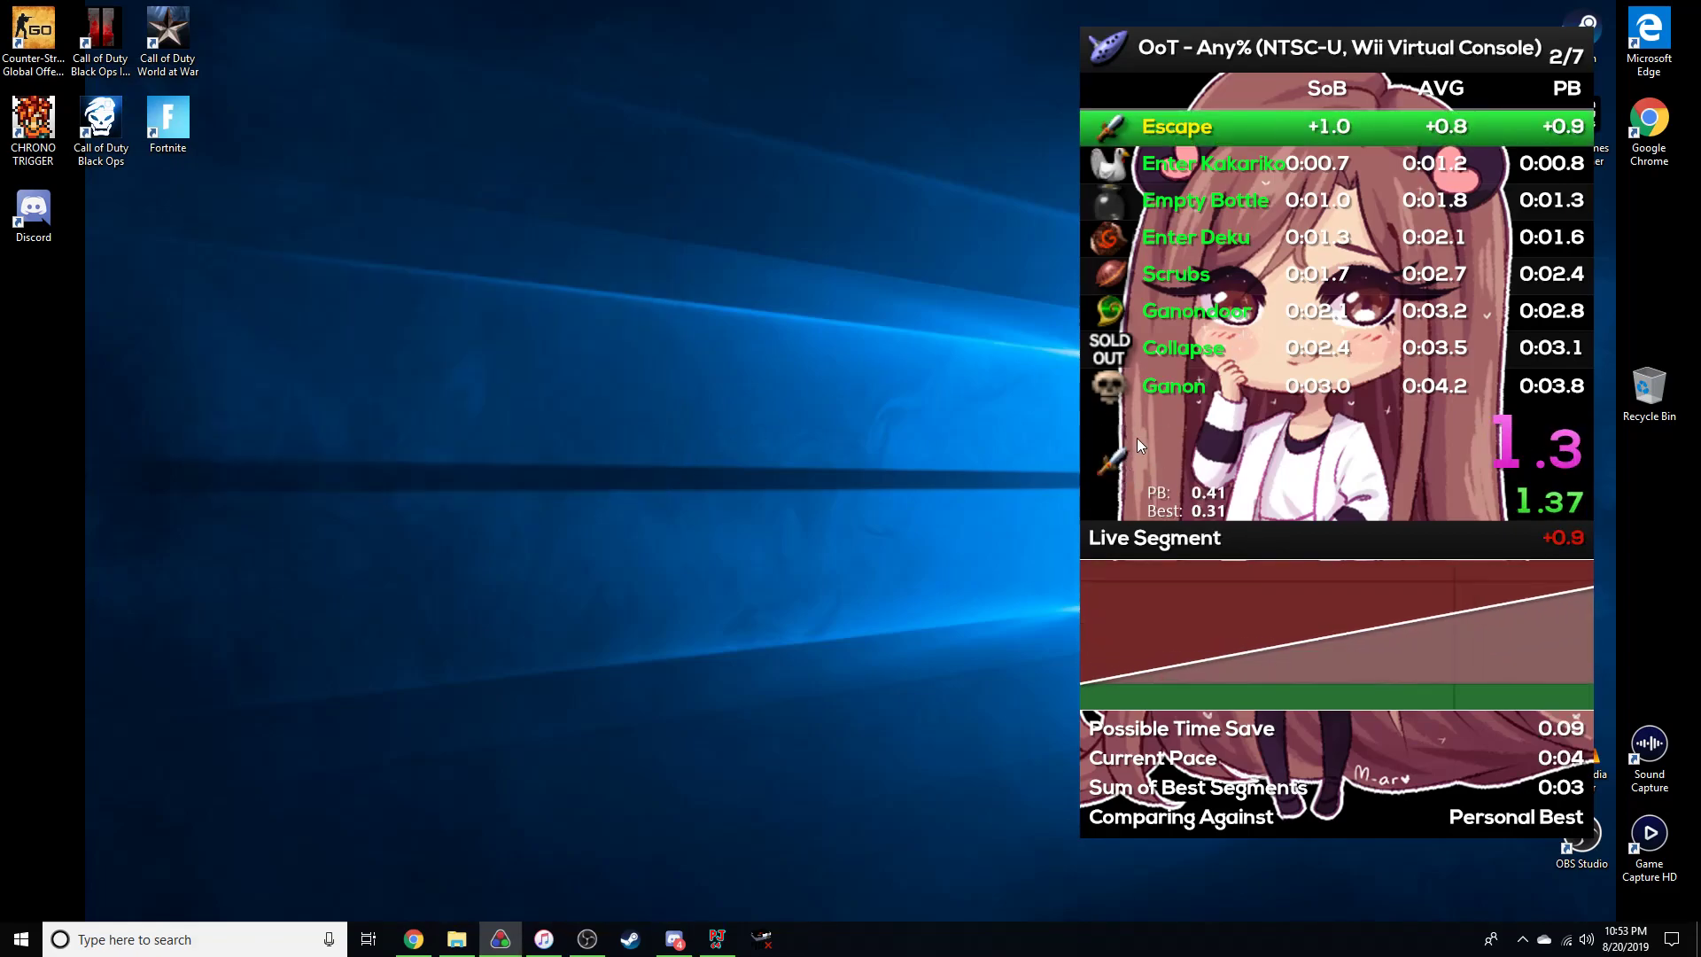
pyautogui.rightClick(1185, 425)
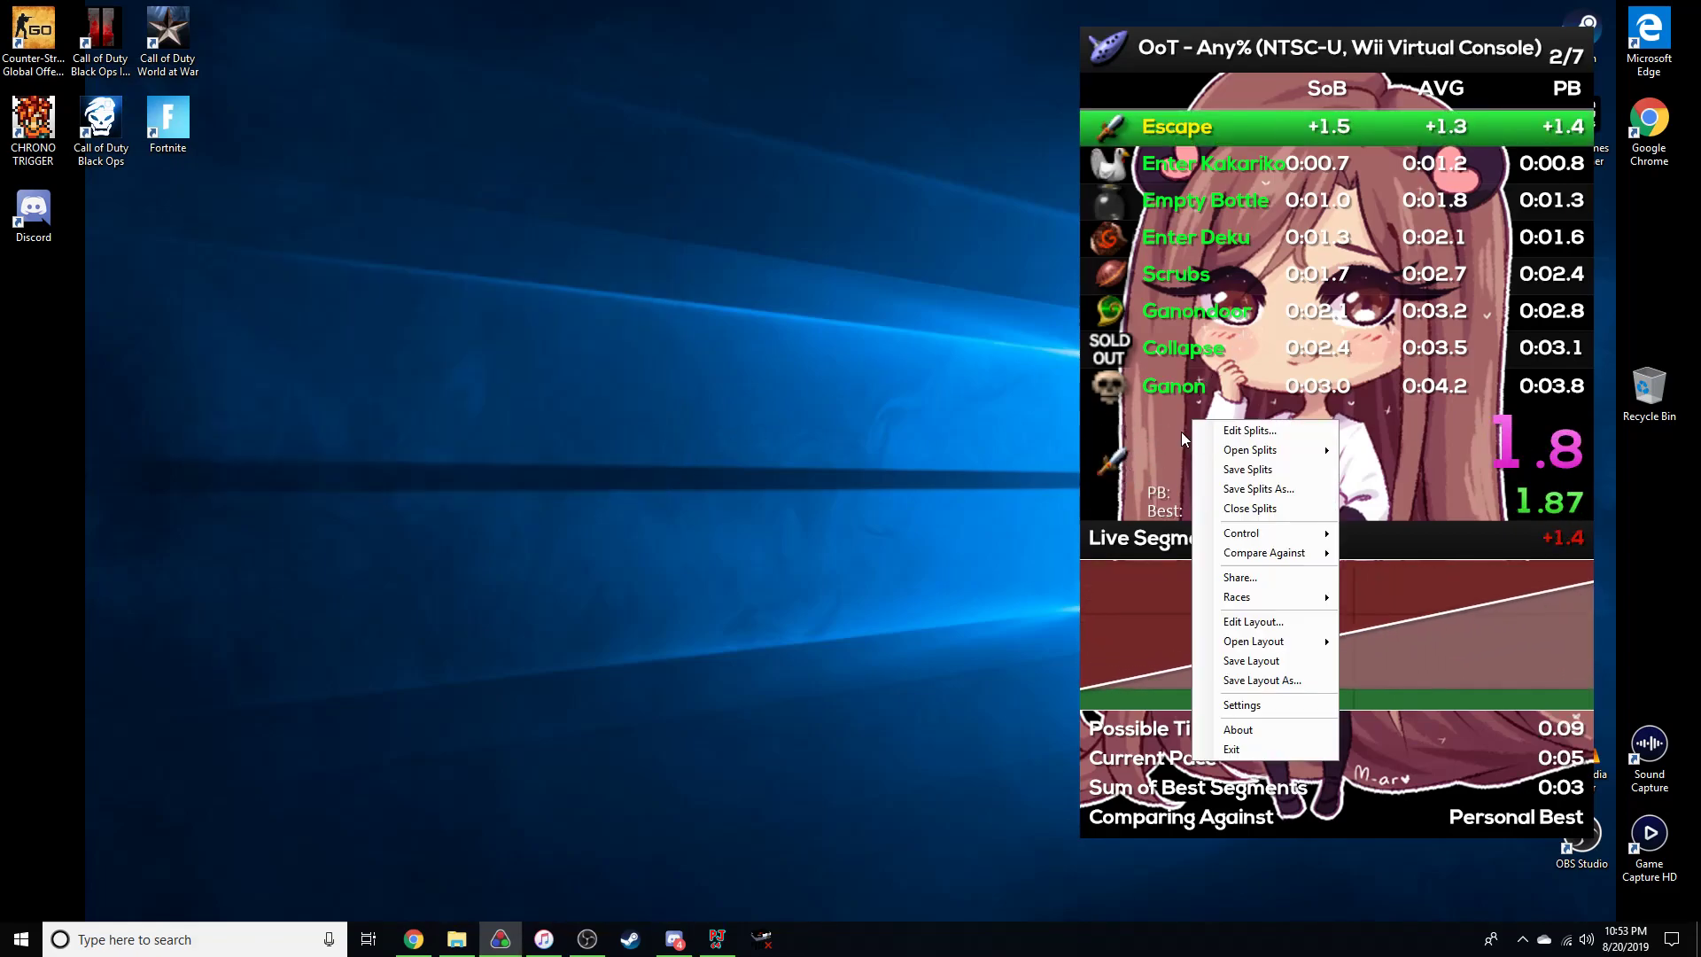
pyautogui.click(1262, 624)
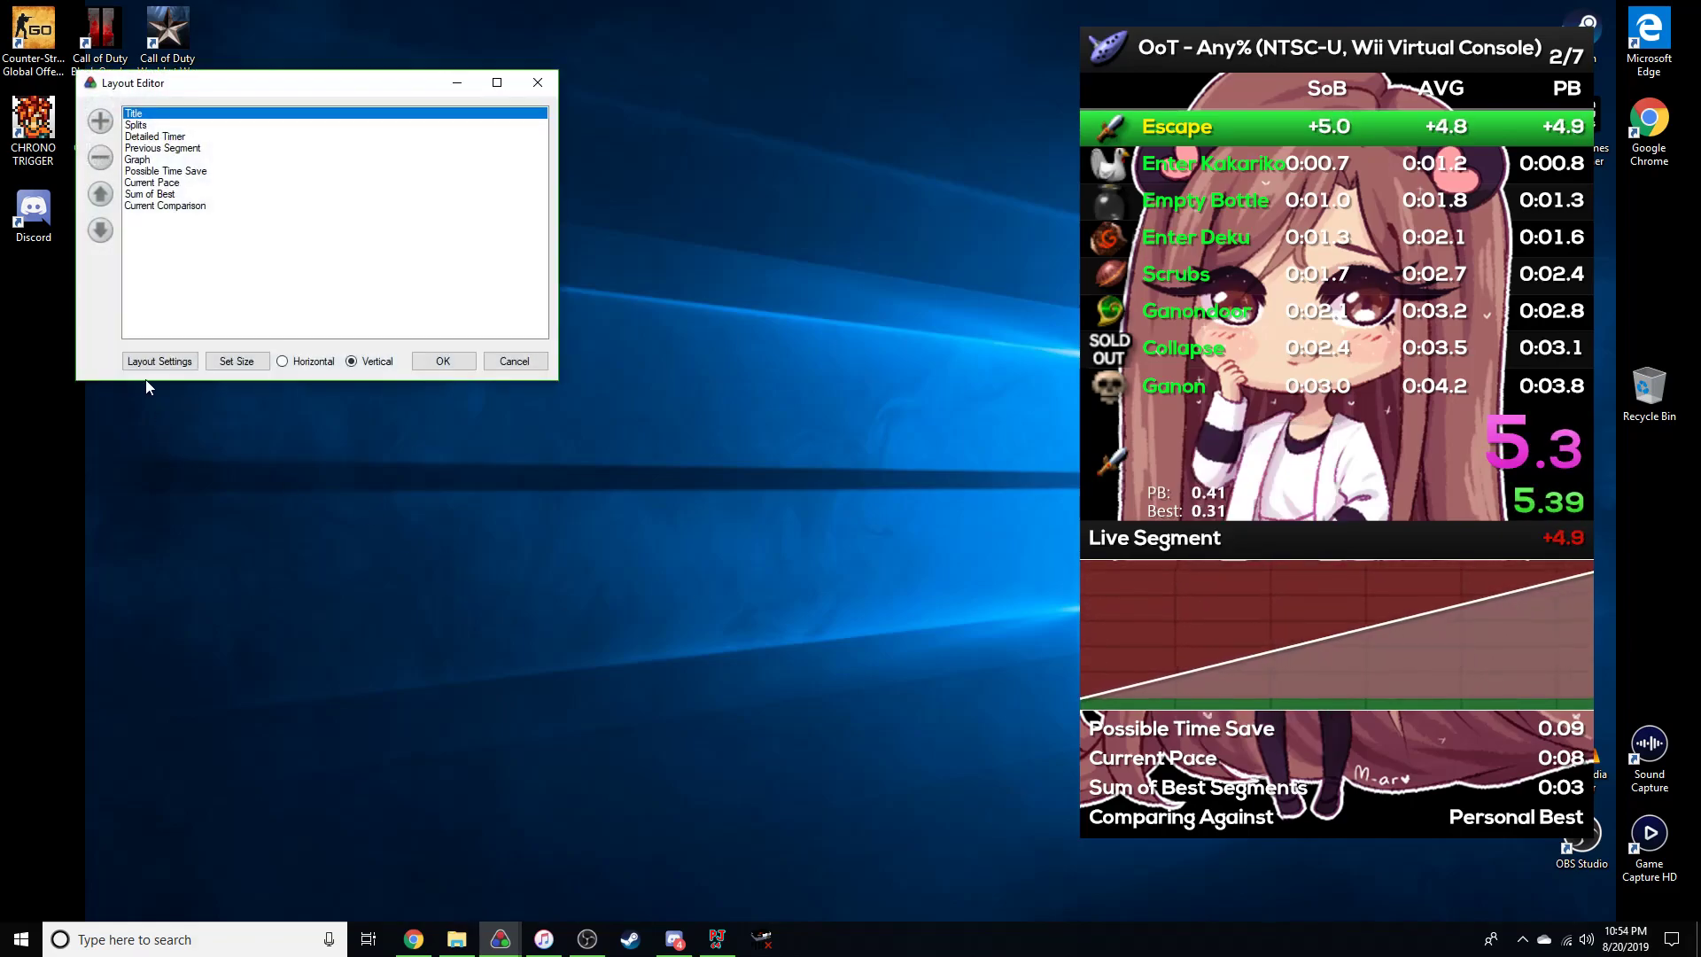
pyautogui.click(142, 367)
pyautogui.click(258, 138)
pyautogui.scroll(-1, 524, 219)
pyautogui.moveTo(524, 220); pyautogui.dragTo(533, 422)
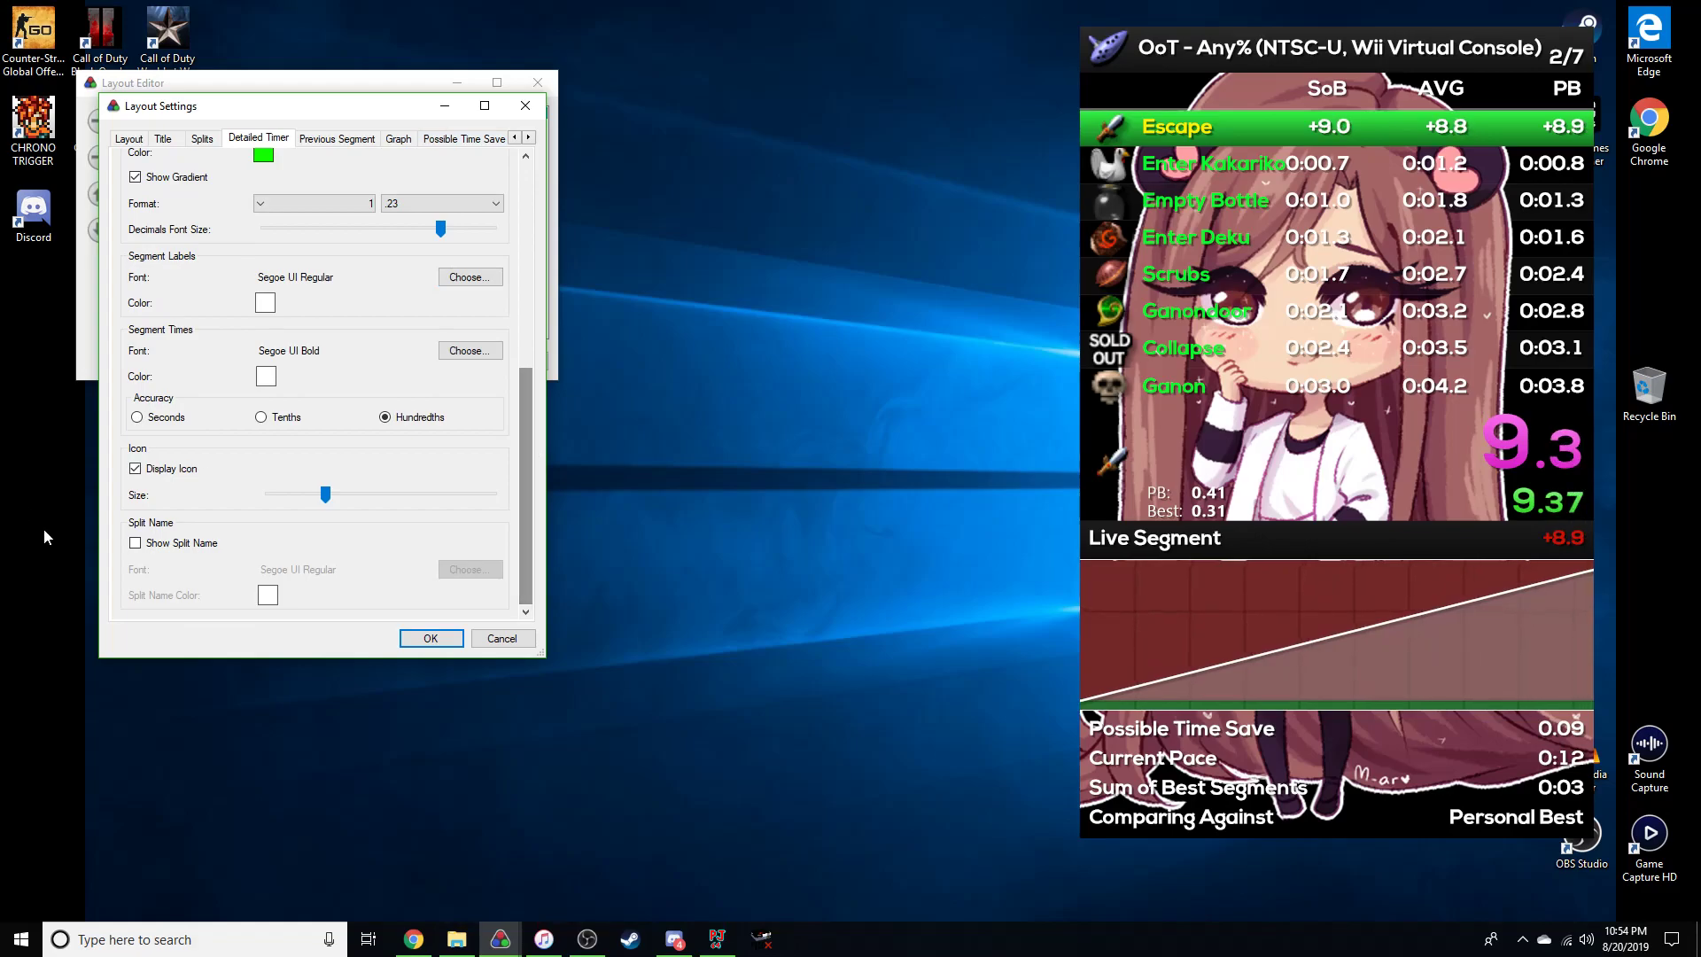
pyautogui.click(135, 544)
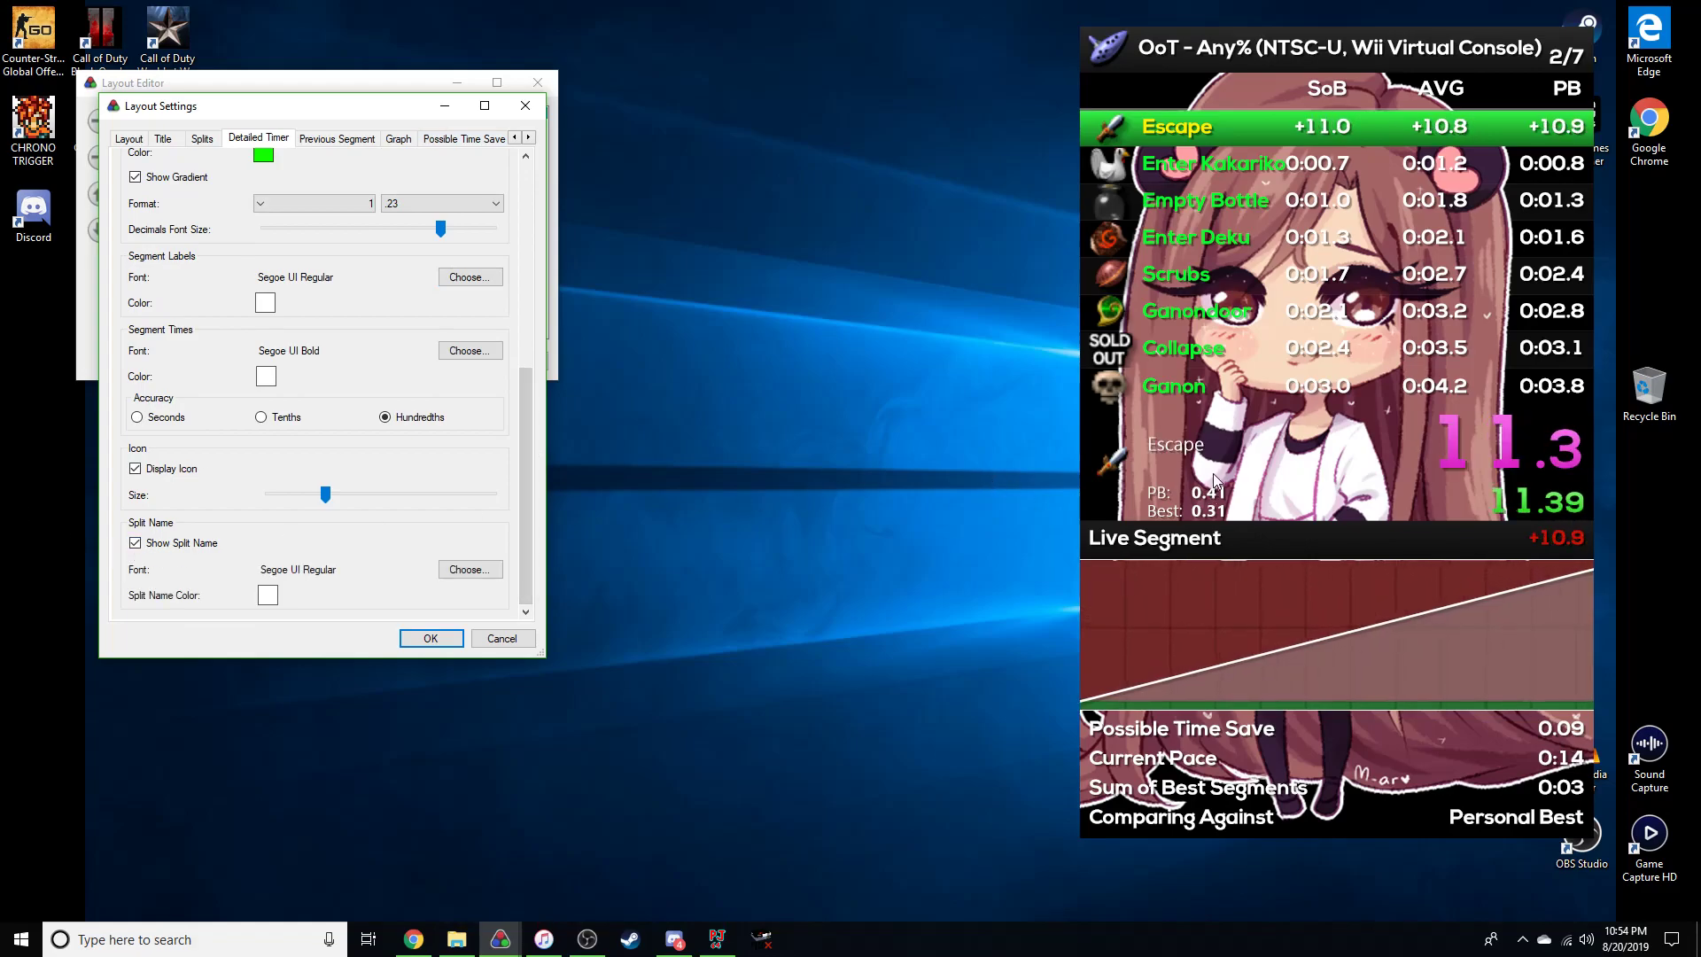
# Compare the Detailed Timer with and without its segment icon, and leave the icon hidden.
pyautogui.click(135, 469)
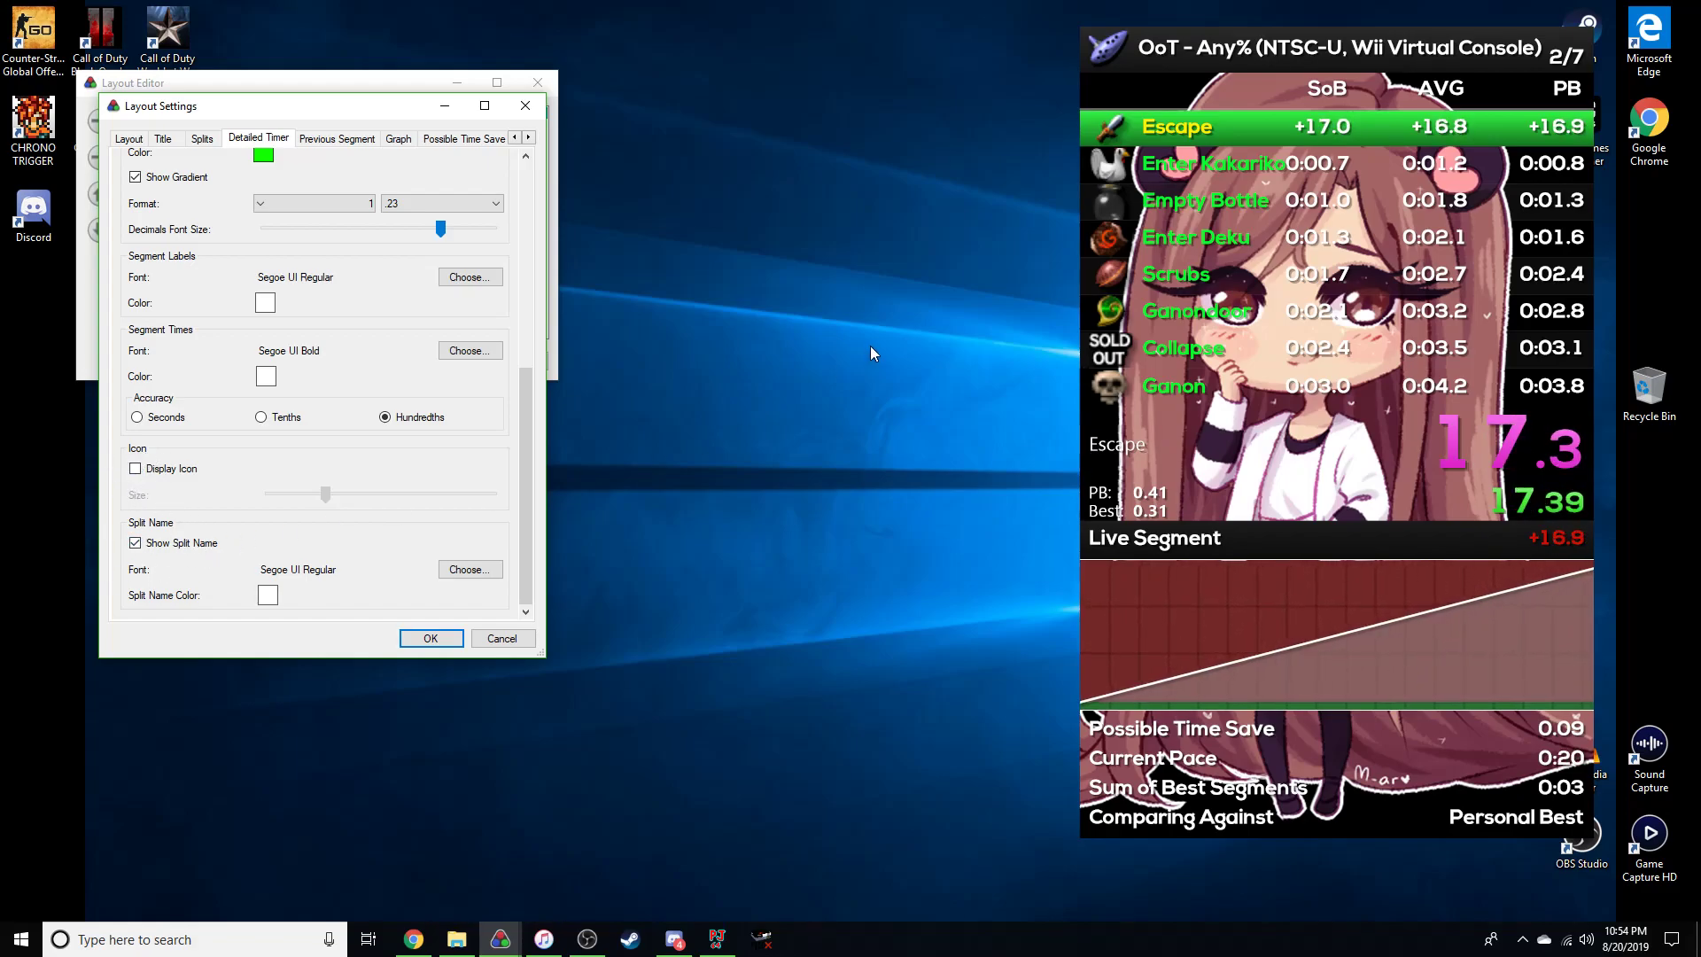
pyautogui.click(147, 481)
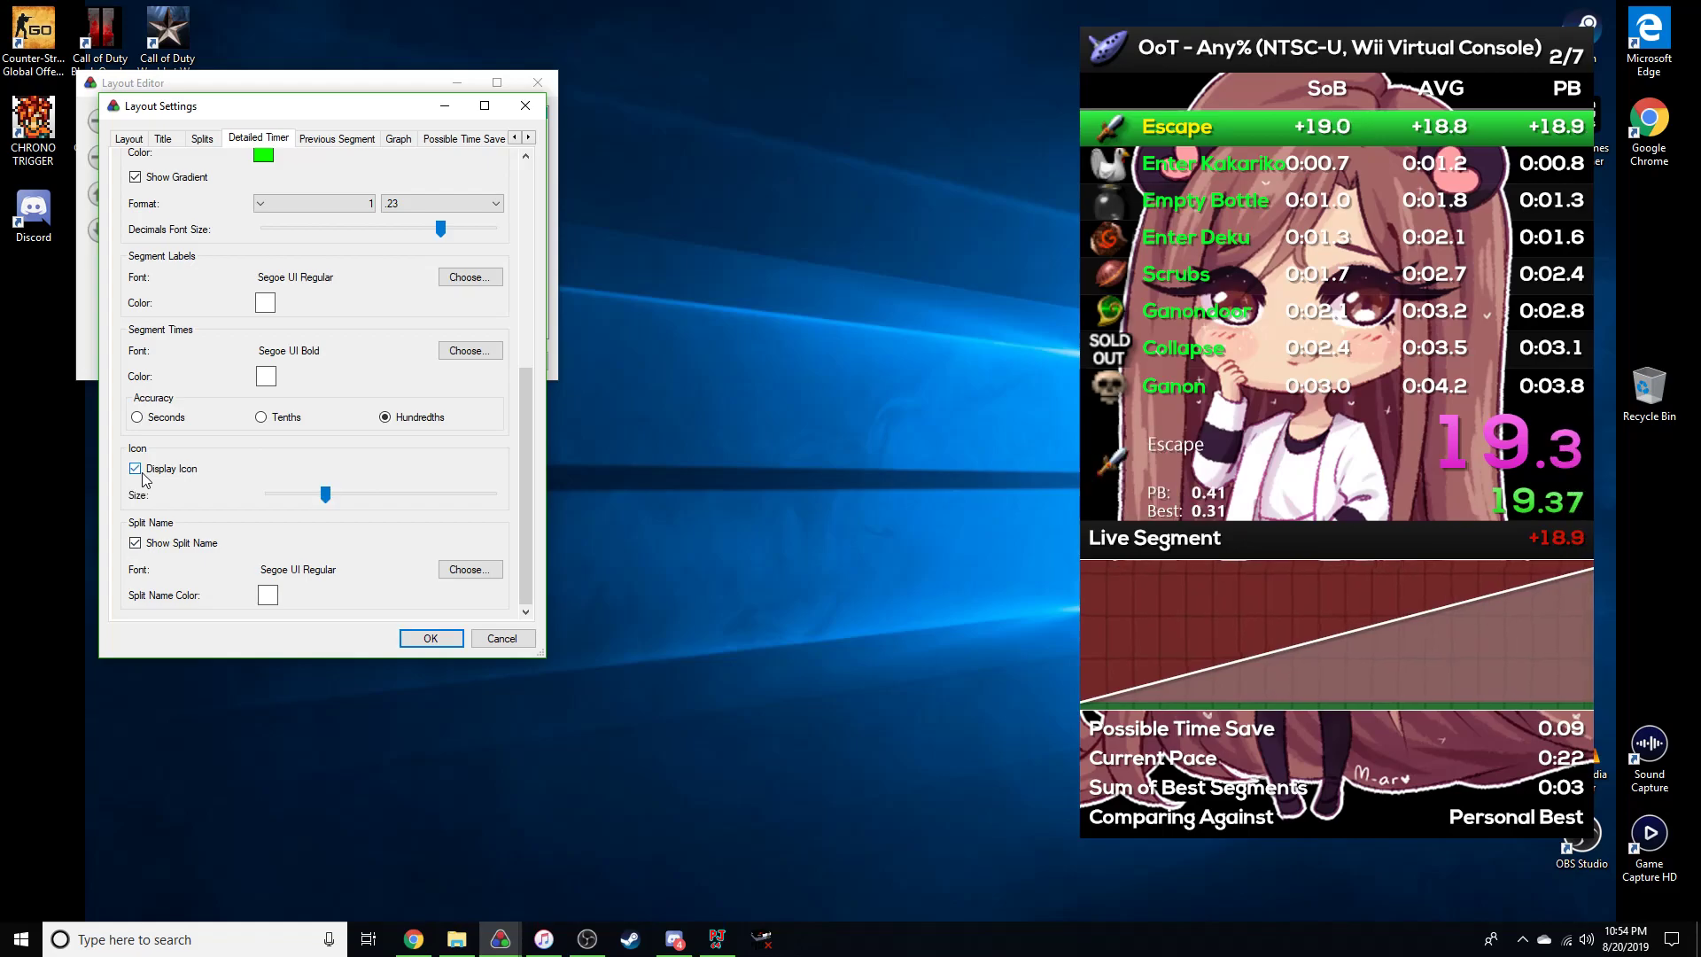
pyautogui.click(148, 481)
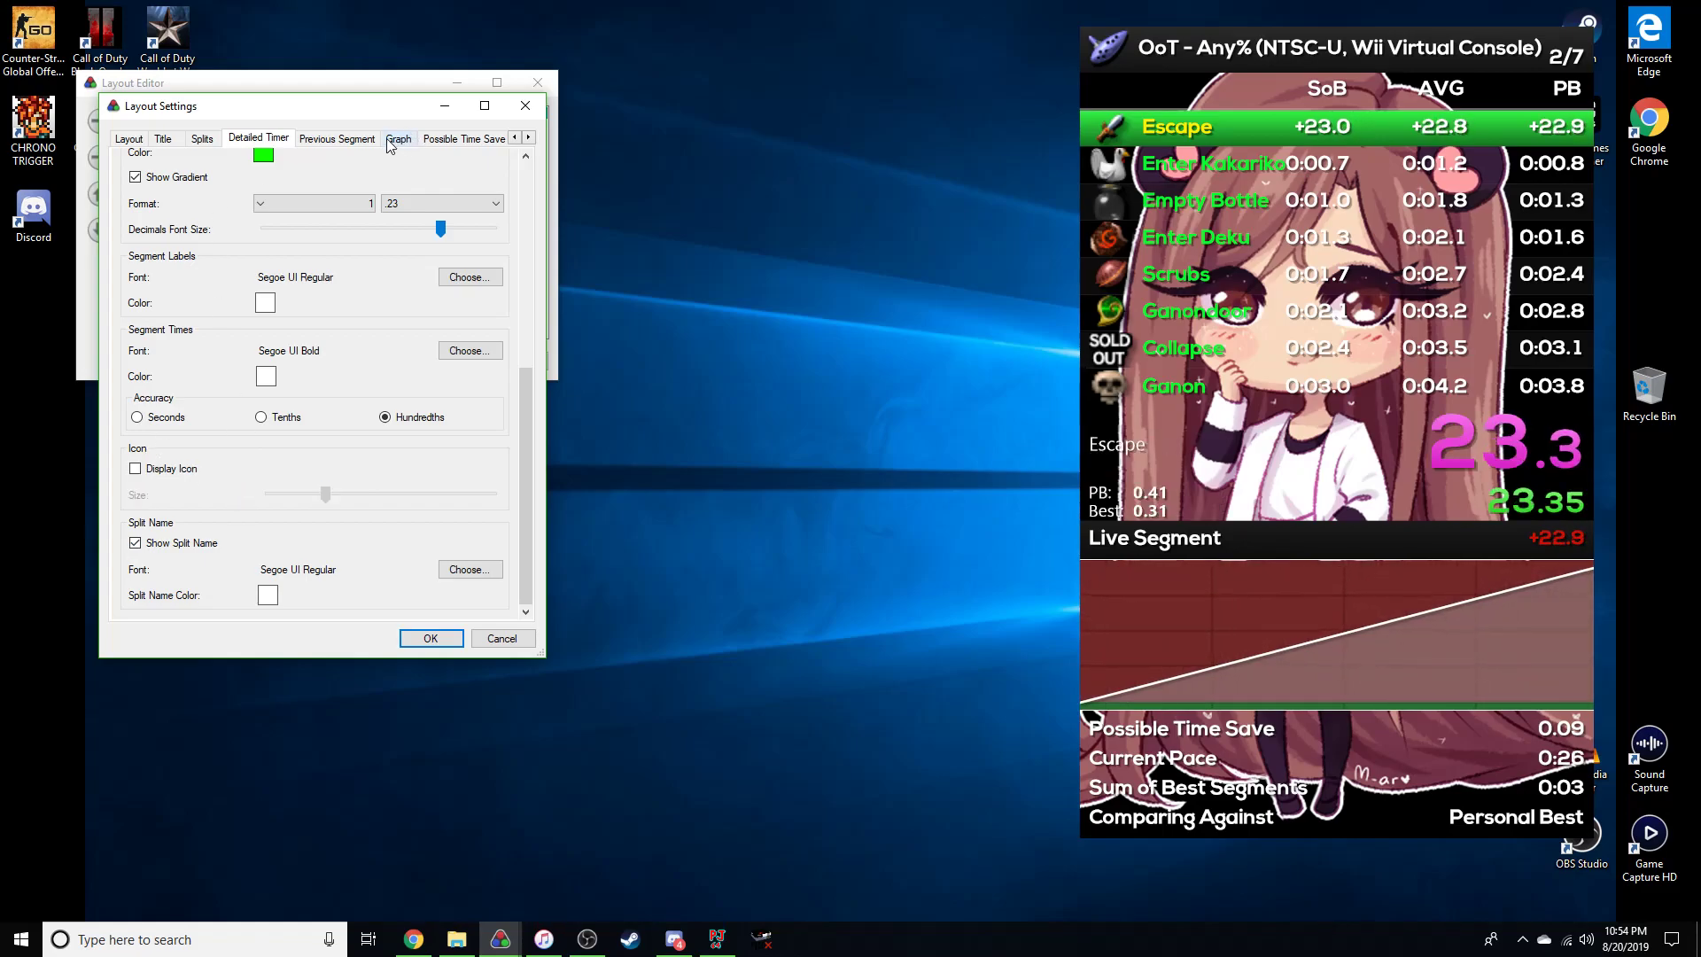
# Show possible time save in the Previous Segment component and set both its delta and time save accuracy to hundredths.
pyautogui.click(354, 142)
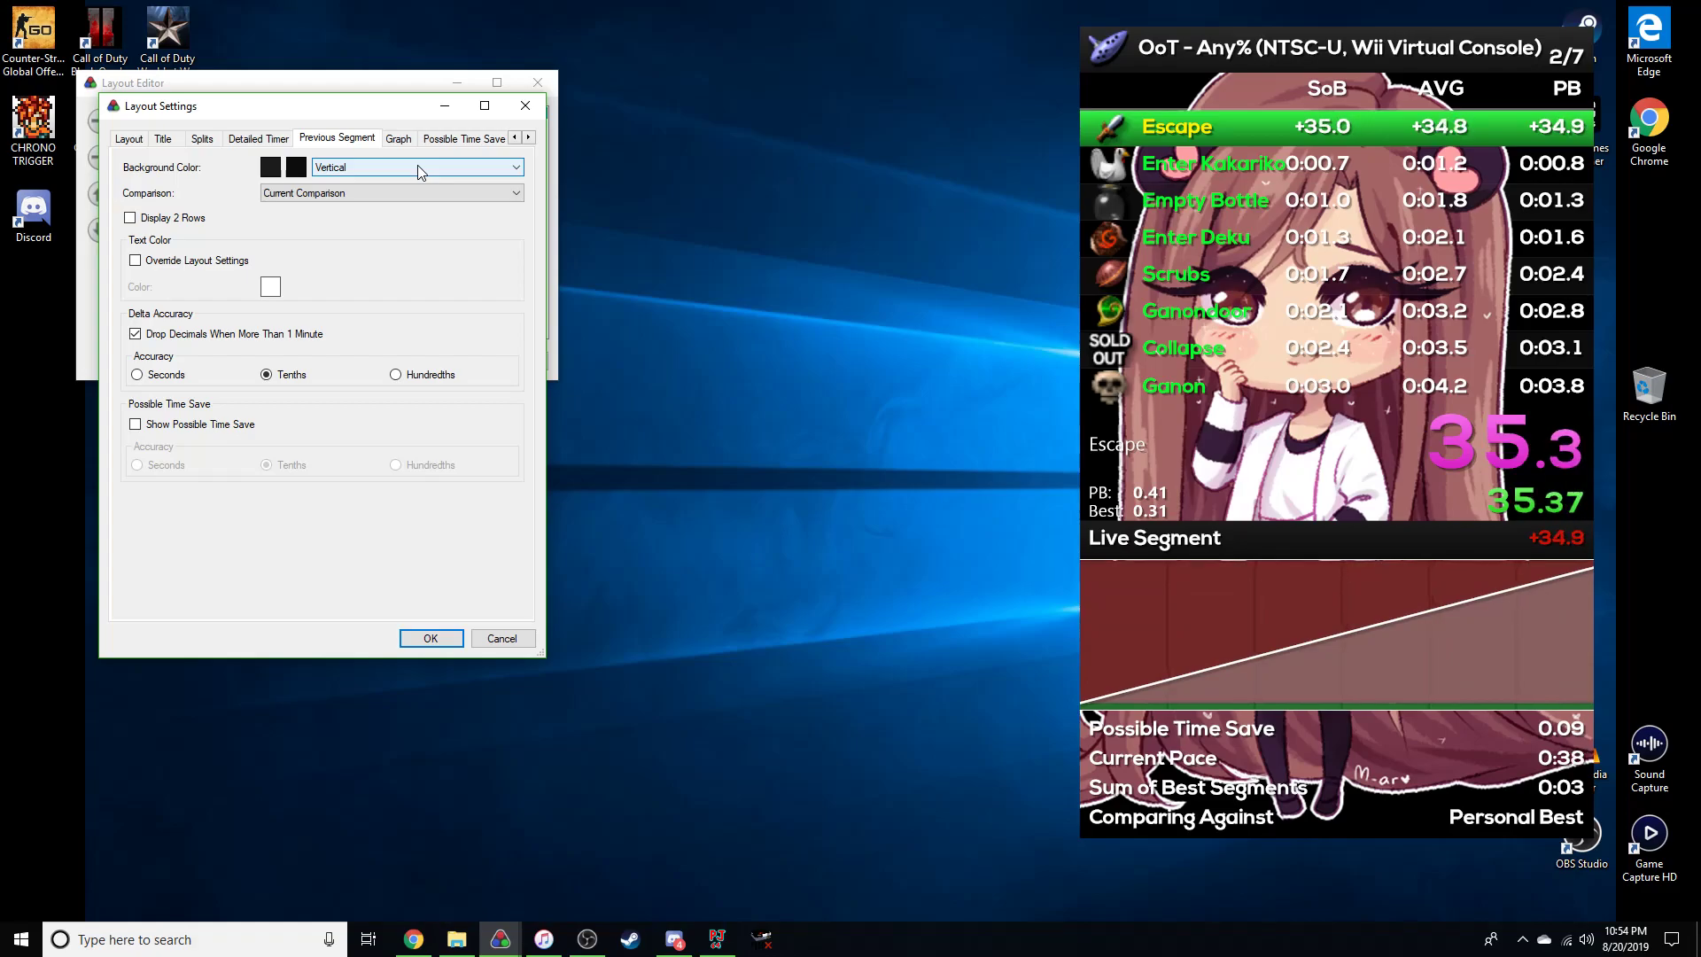
pyautogui.click(528, 138)
pyautogui.click(528, 138)
pyautogui.click(528, 138)
pyautogui.click(528, 138)
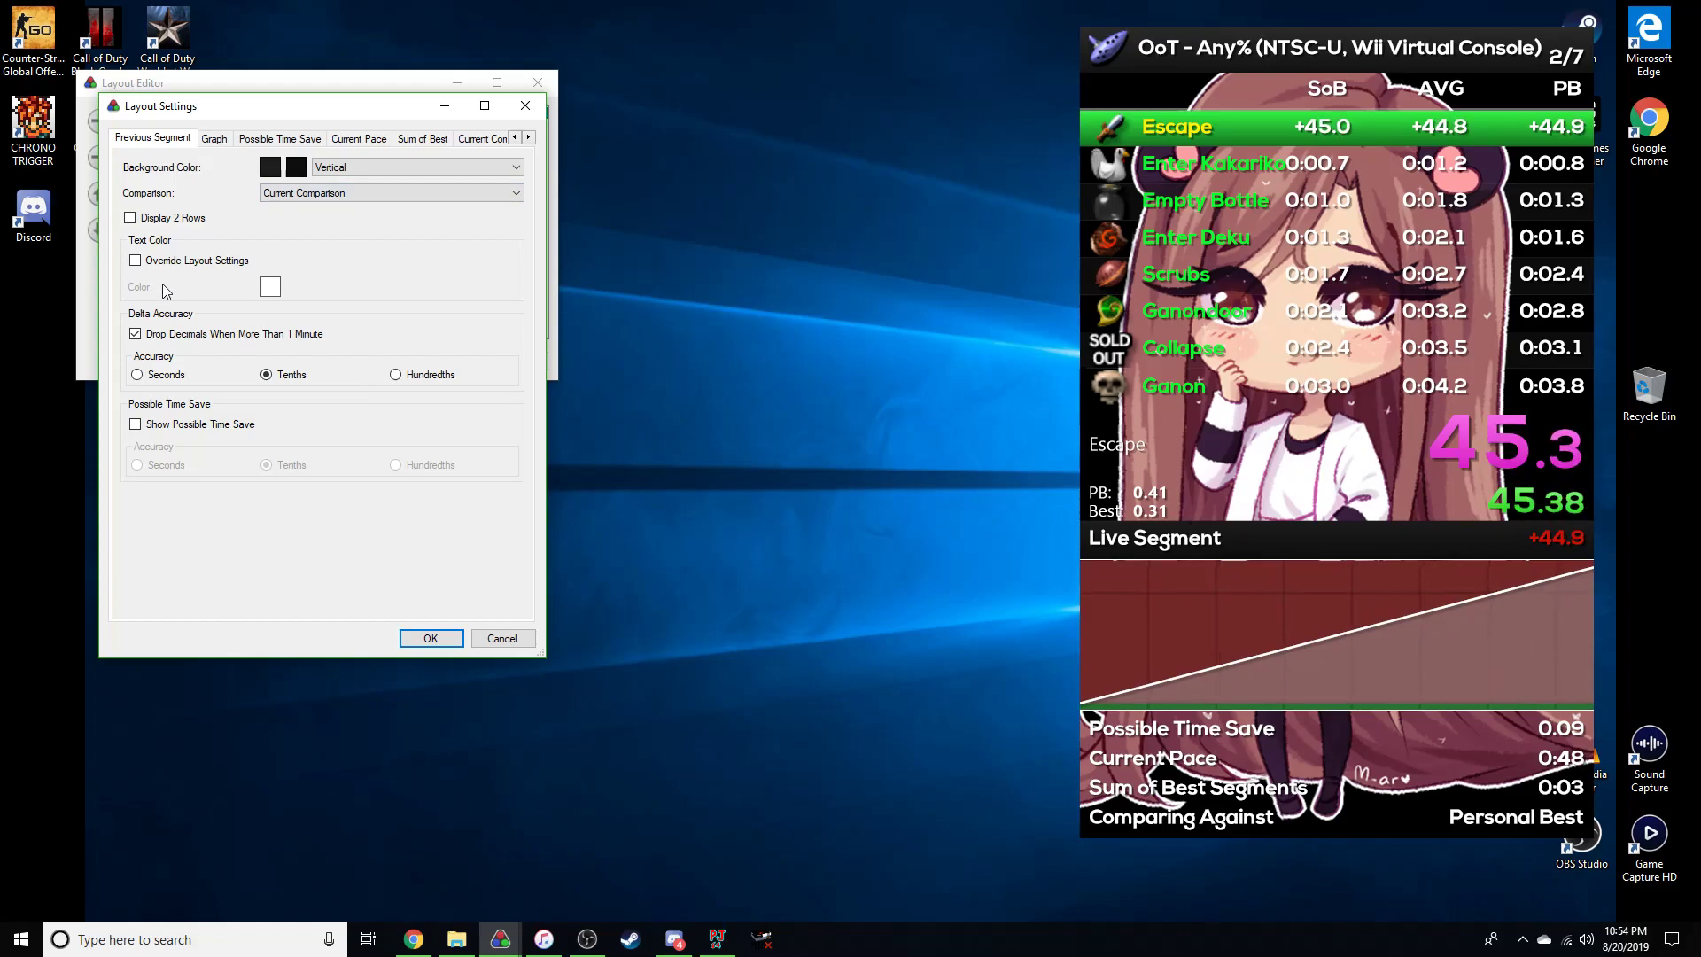
pyautogui.click(172, 426)
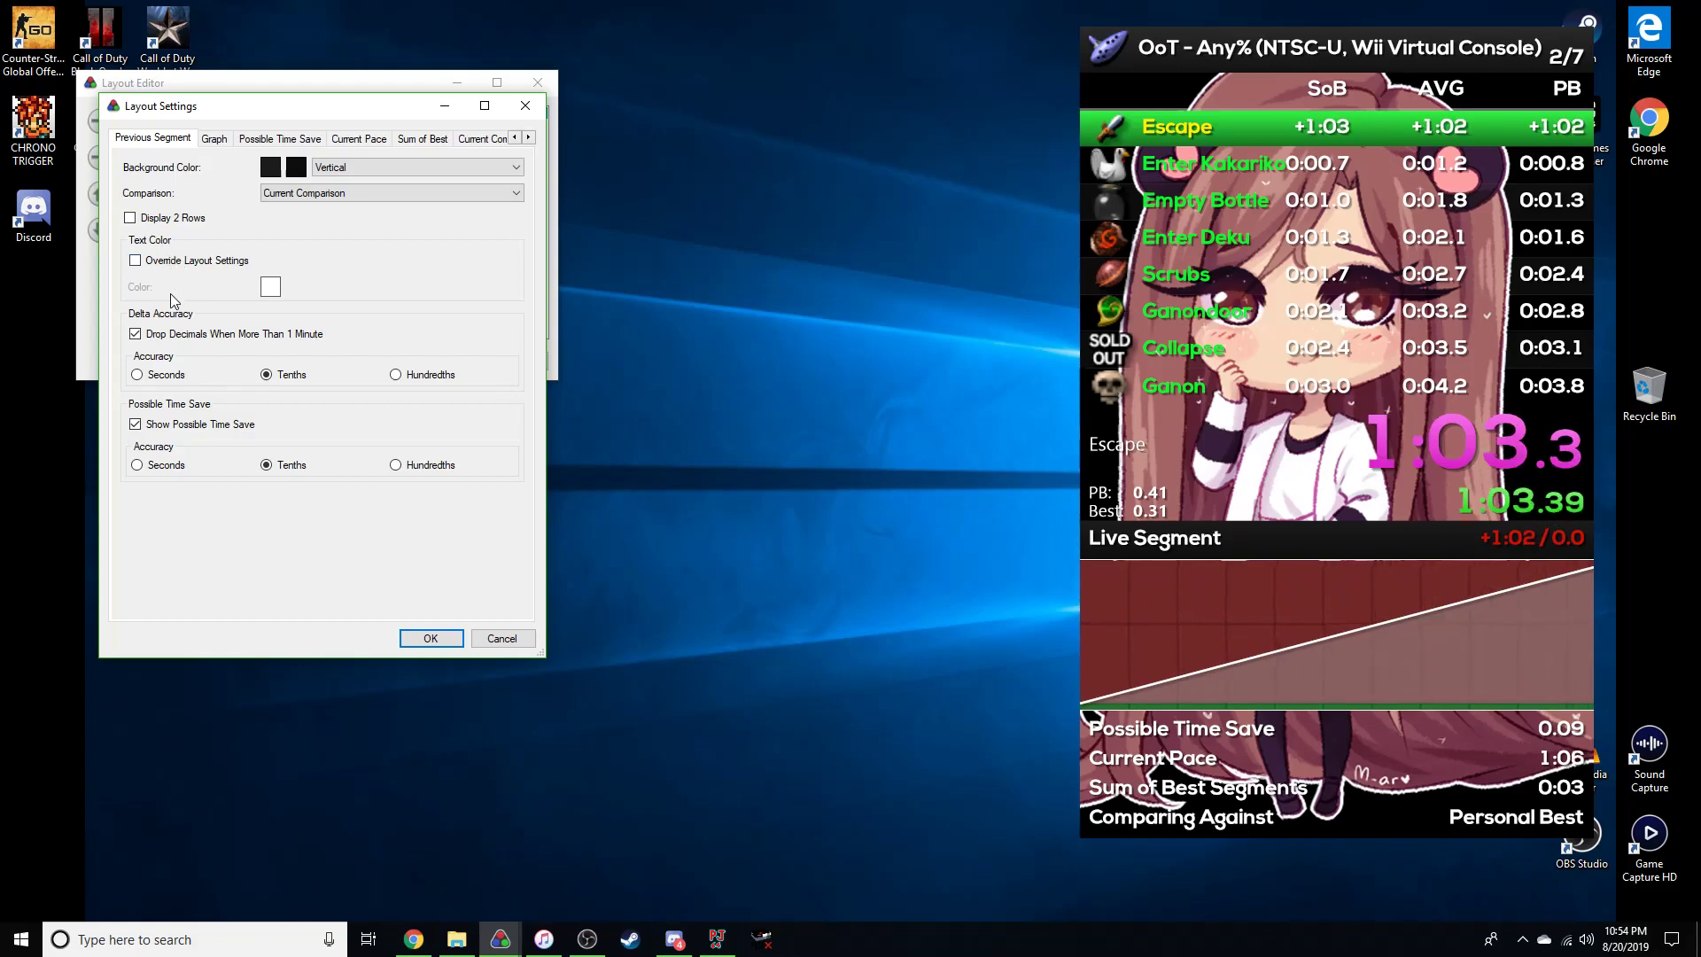
pyautogui.click(416, 374)
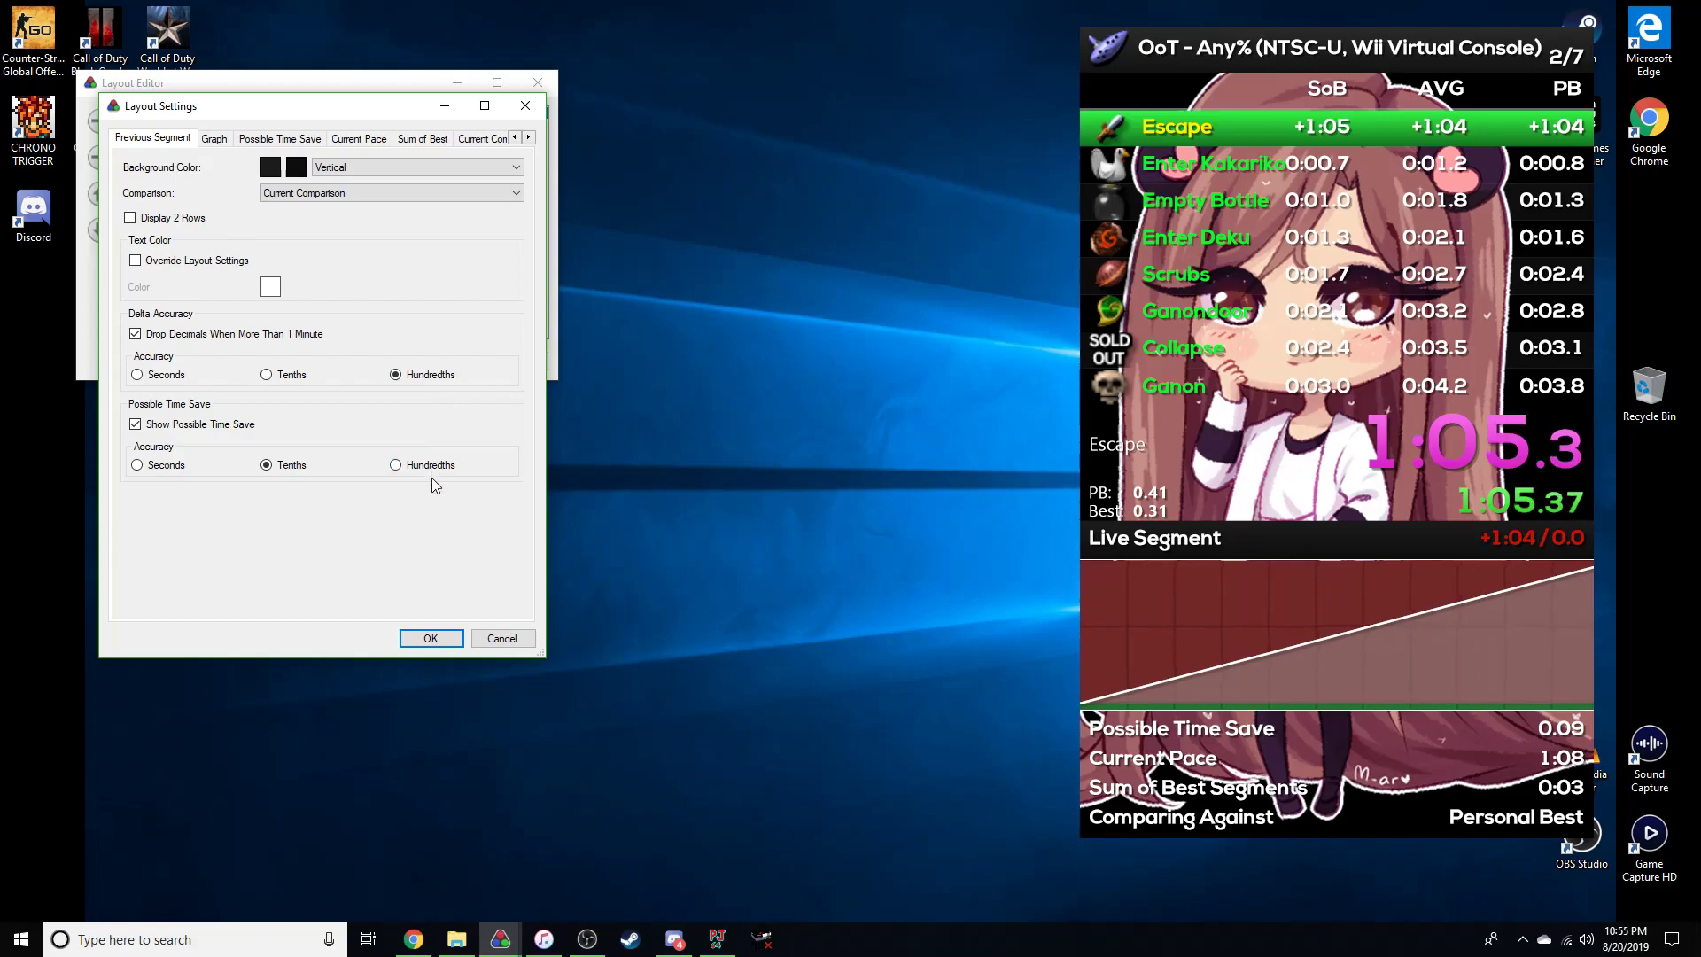
pyautogui.click(429, 466)
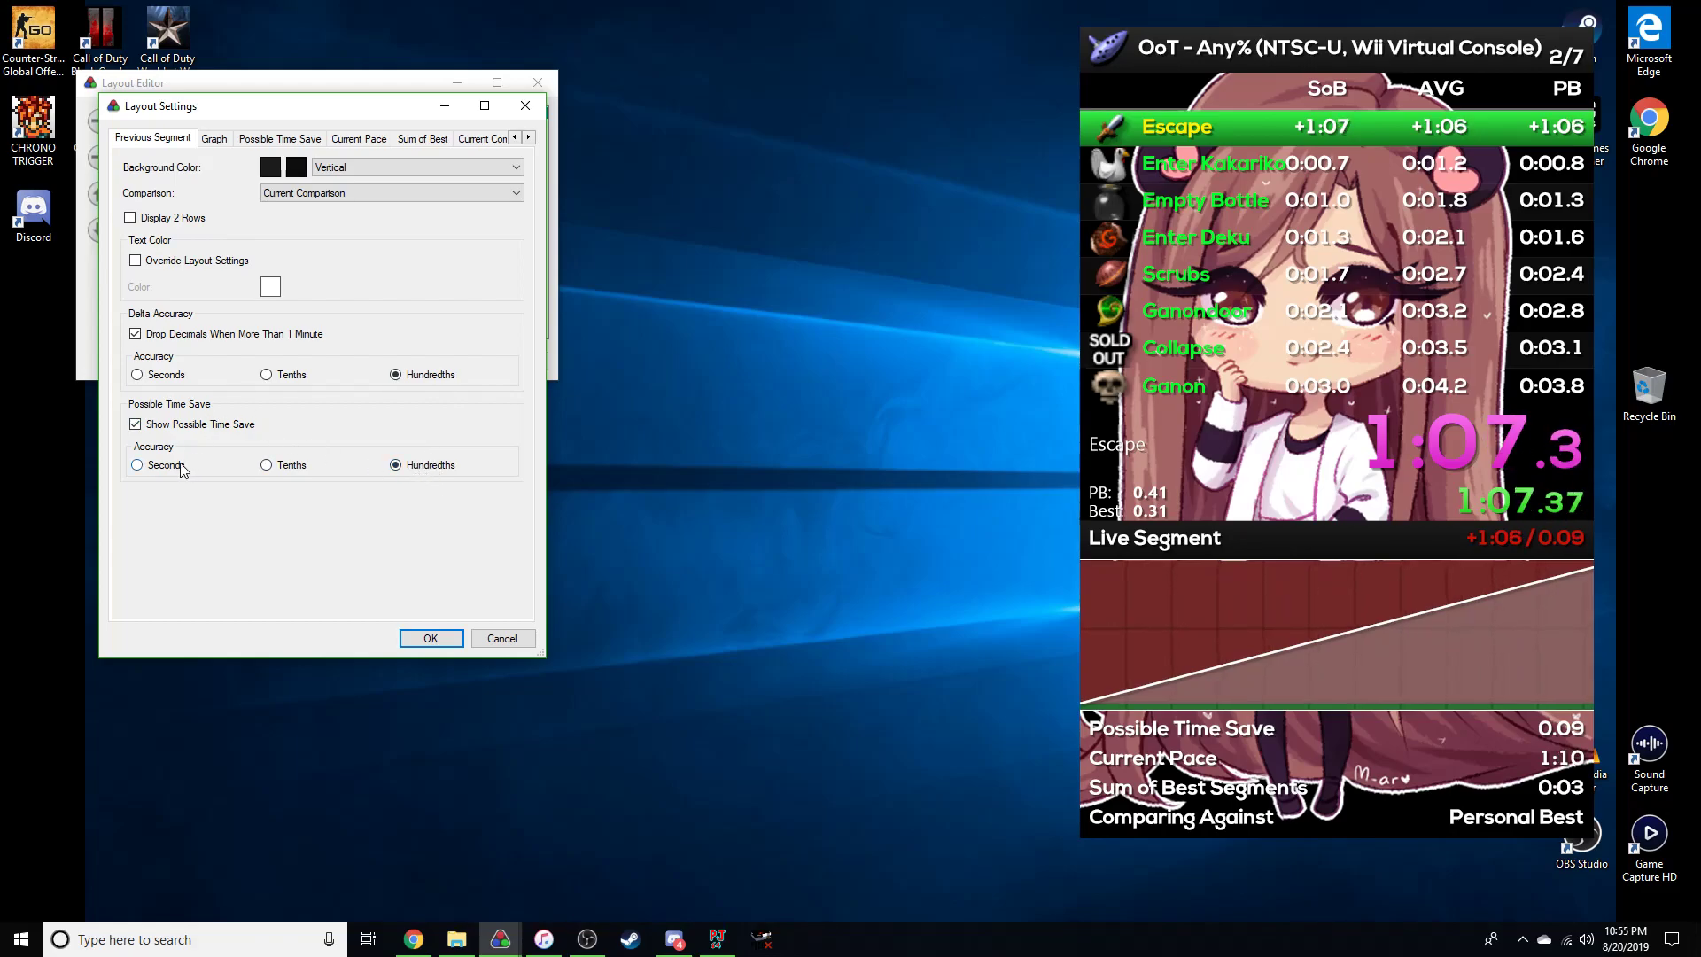
# Keep the graph's comparison on Current Comparison and turn on showing best segments.
pyautogui.click(223, 137)
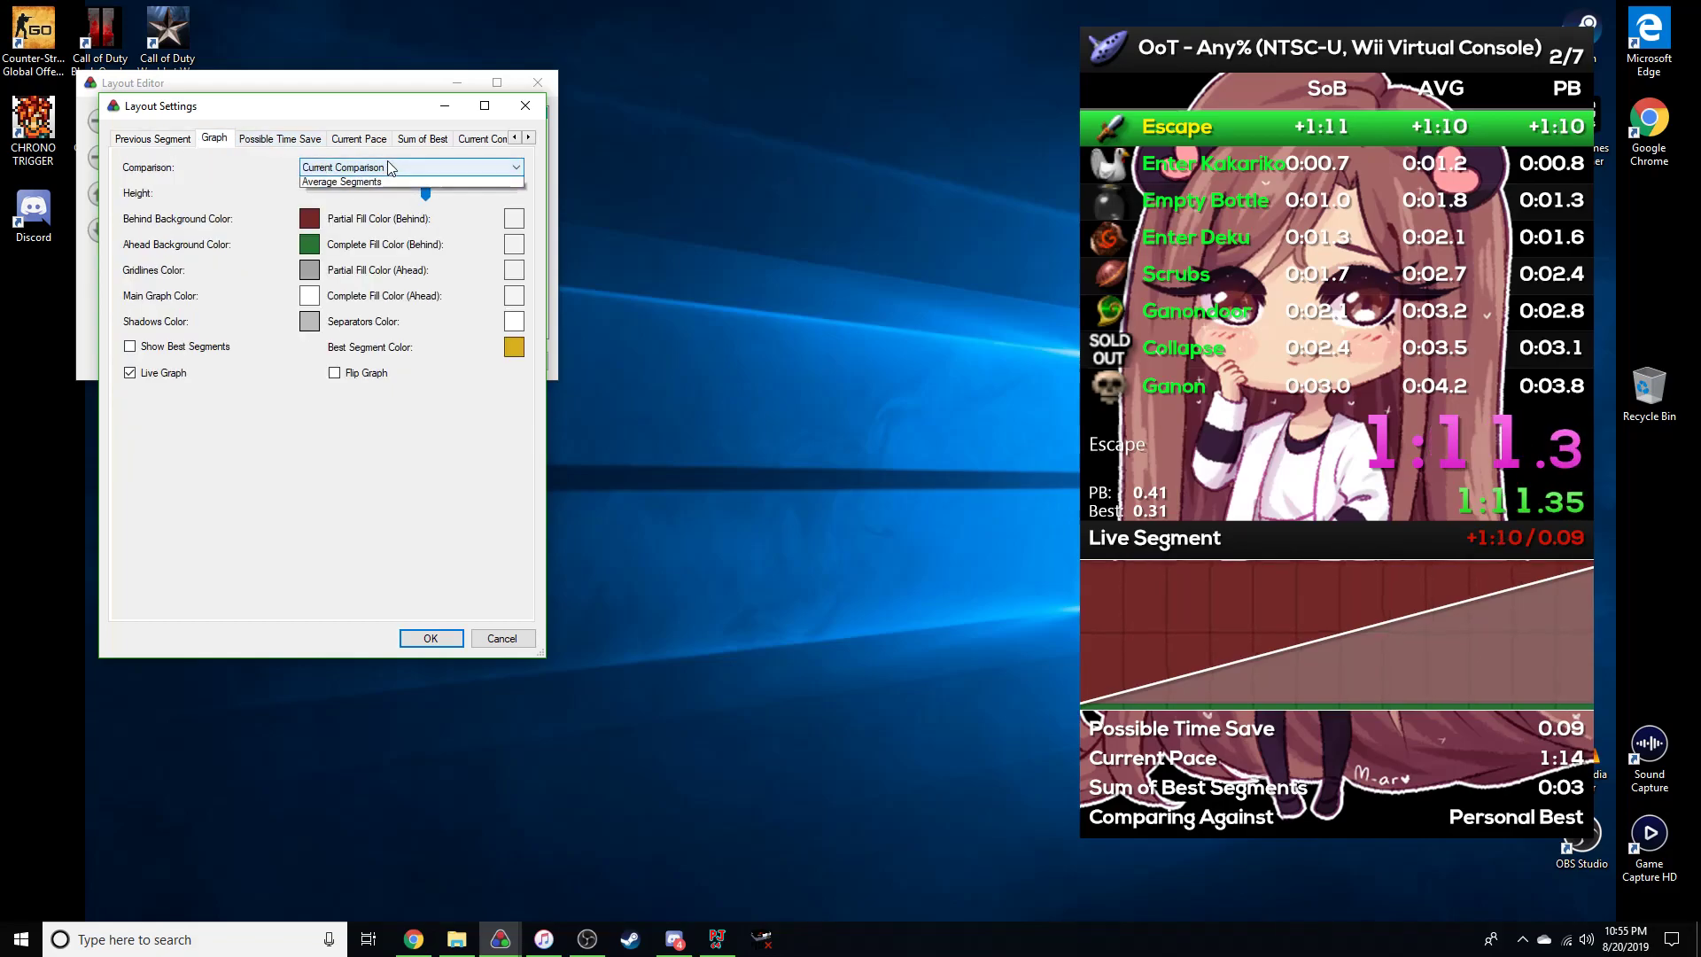
pyautogui.click(388, 165)
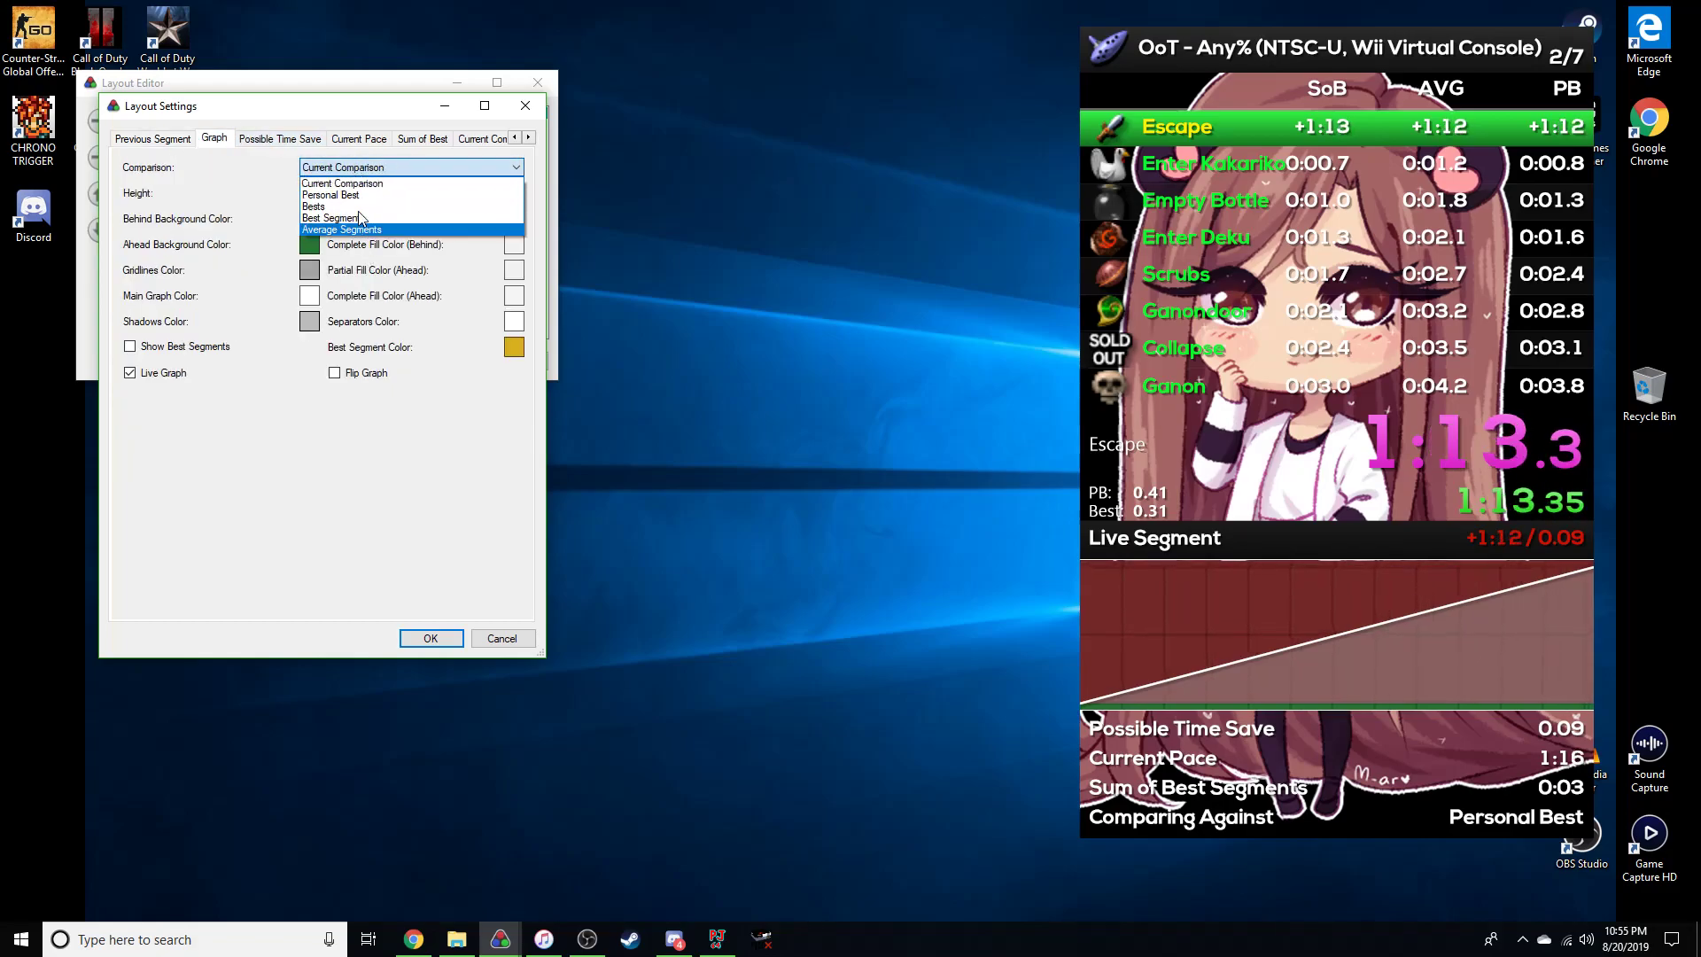
pyautogui.click(352, 171)
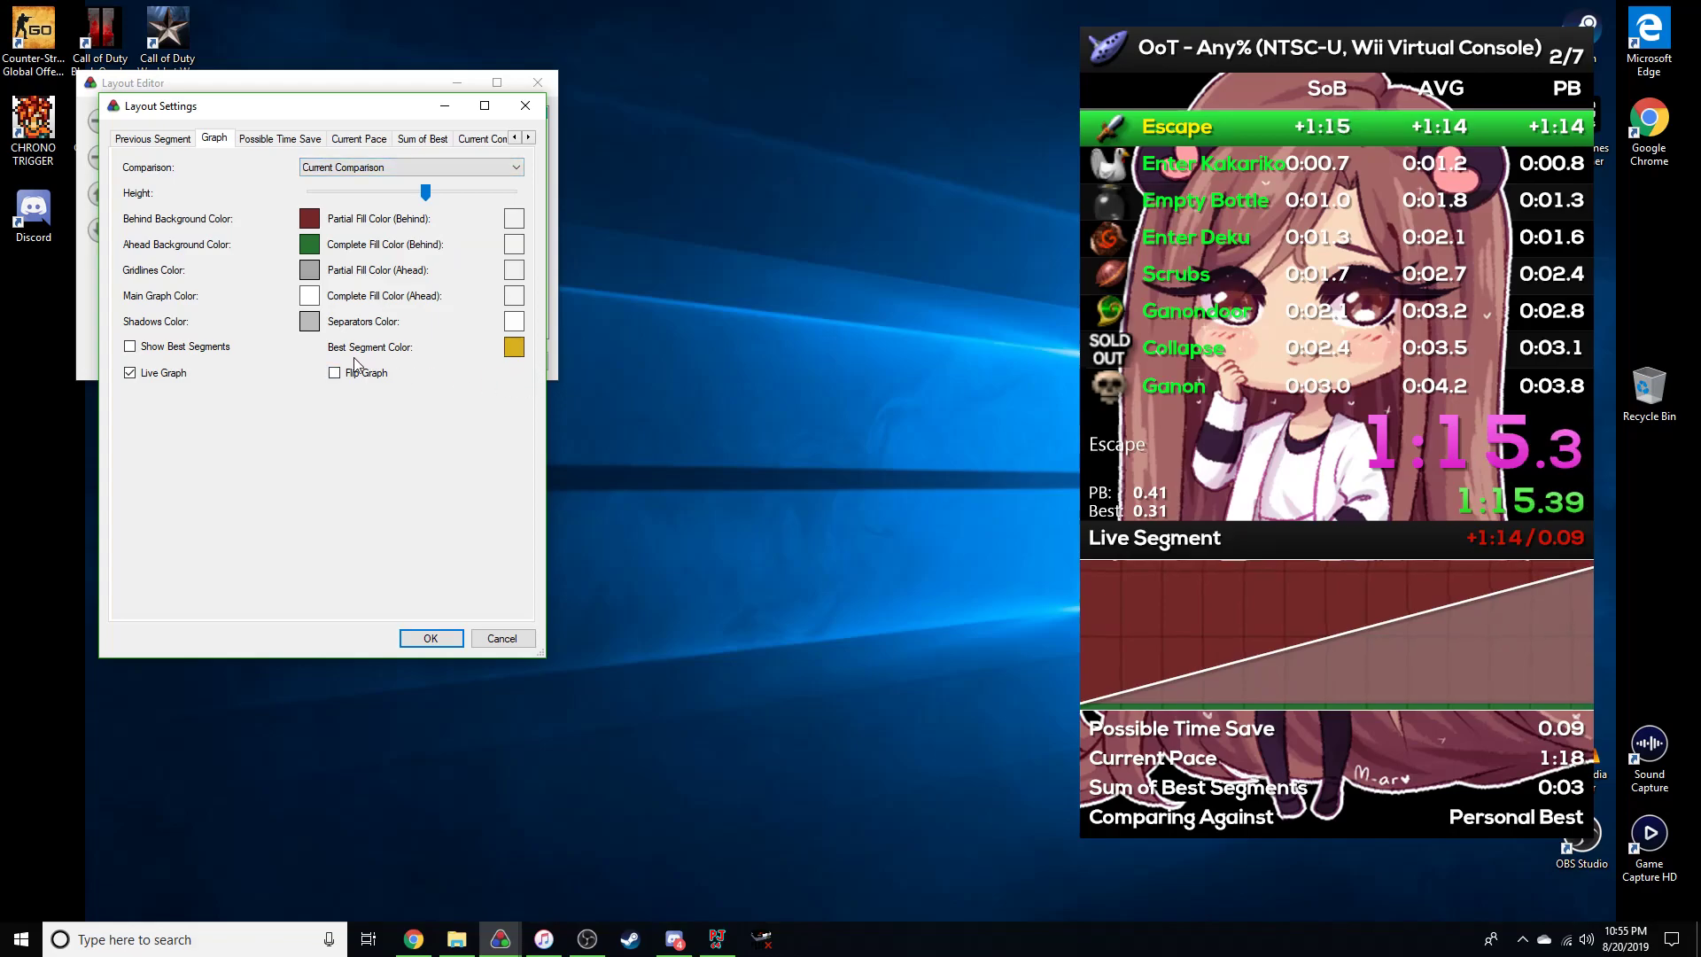
pyautogui.click(179, 350)
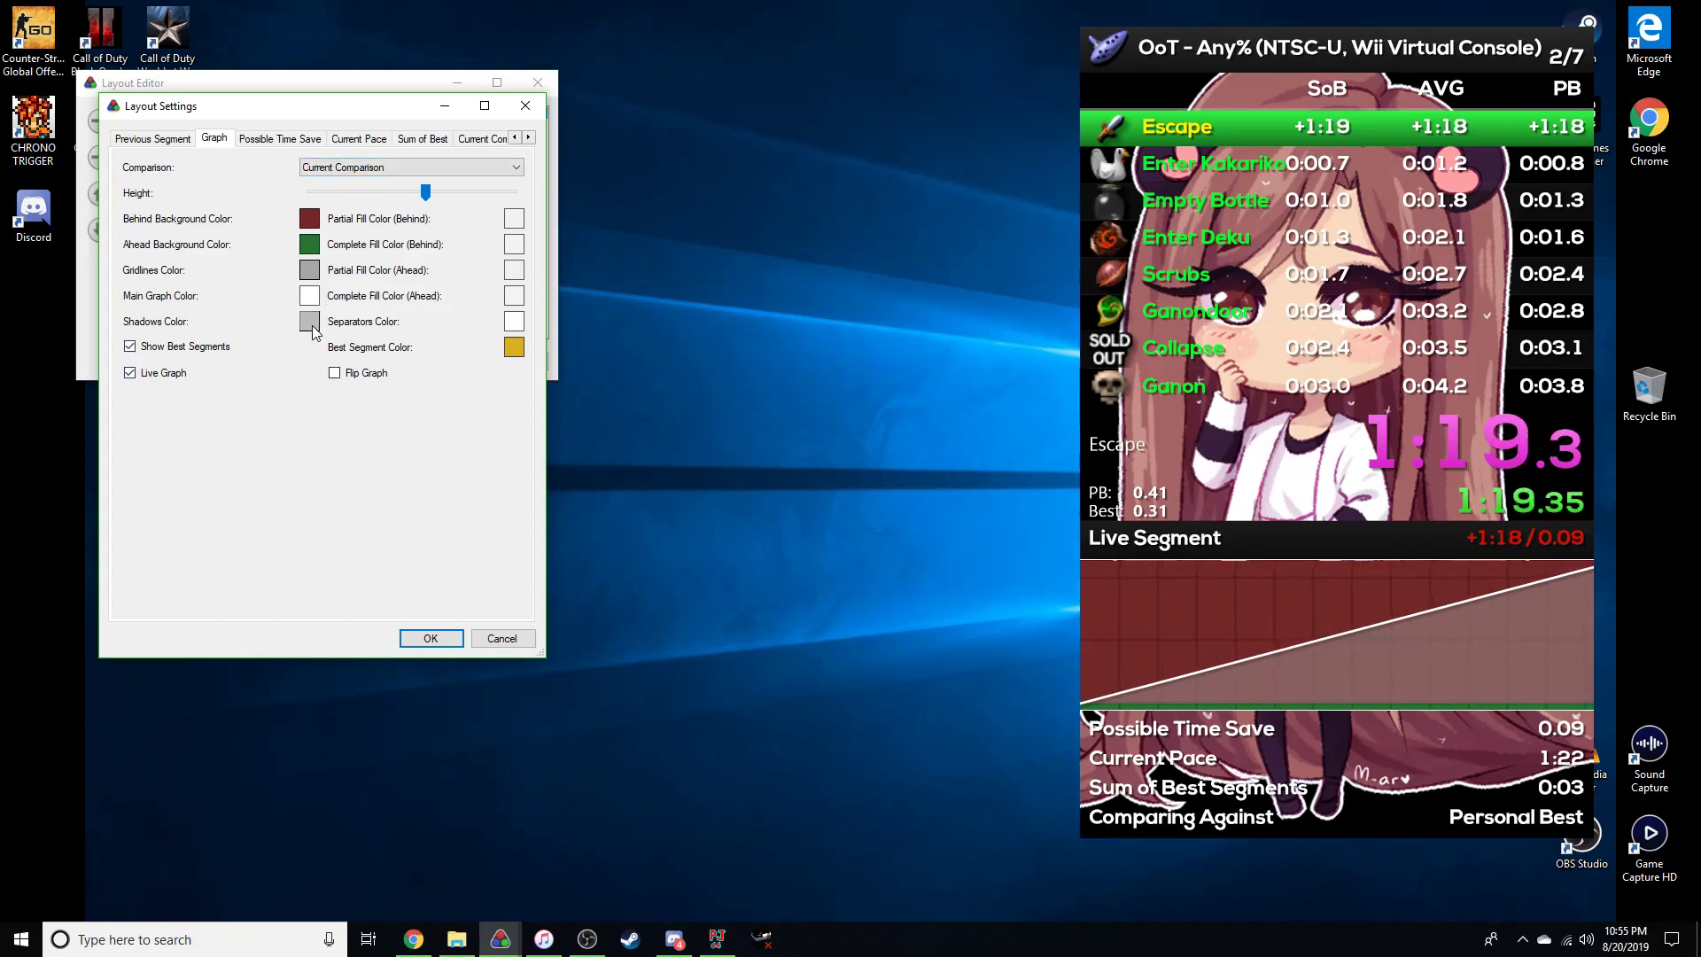
# Set the graph's best segment color to bright cyan, FF00FFE7.
pyautogui.click(512, 348)
pyautogui.click(373, 362)
pyautogui.moveTo(373, 361); pyautogui.dragTo(373, 381)
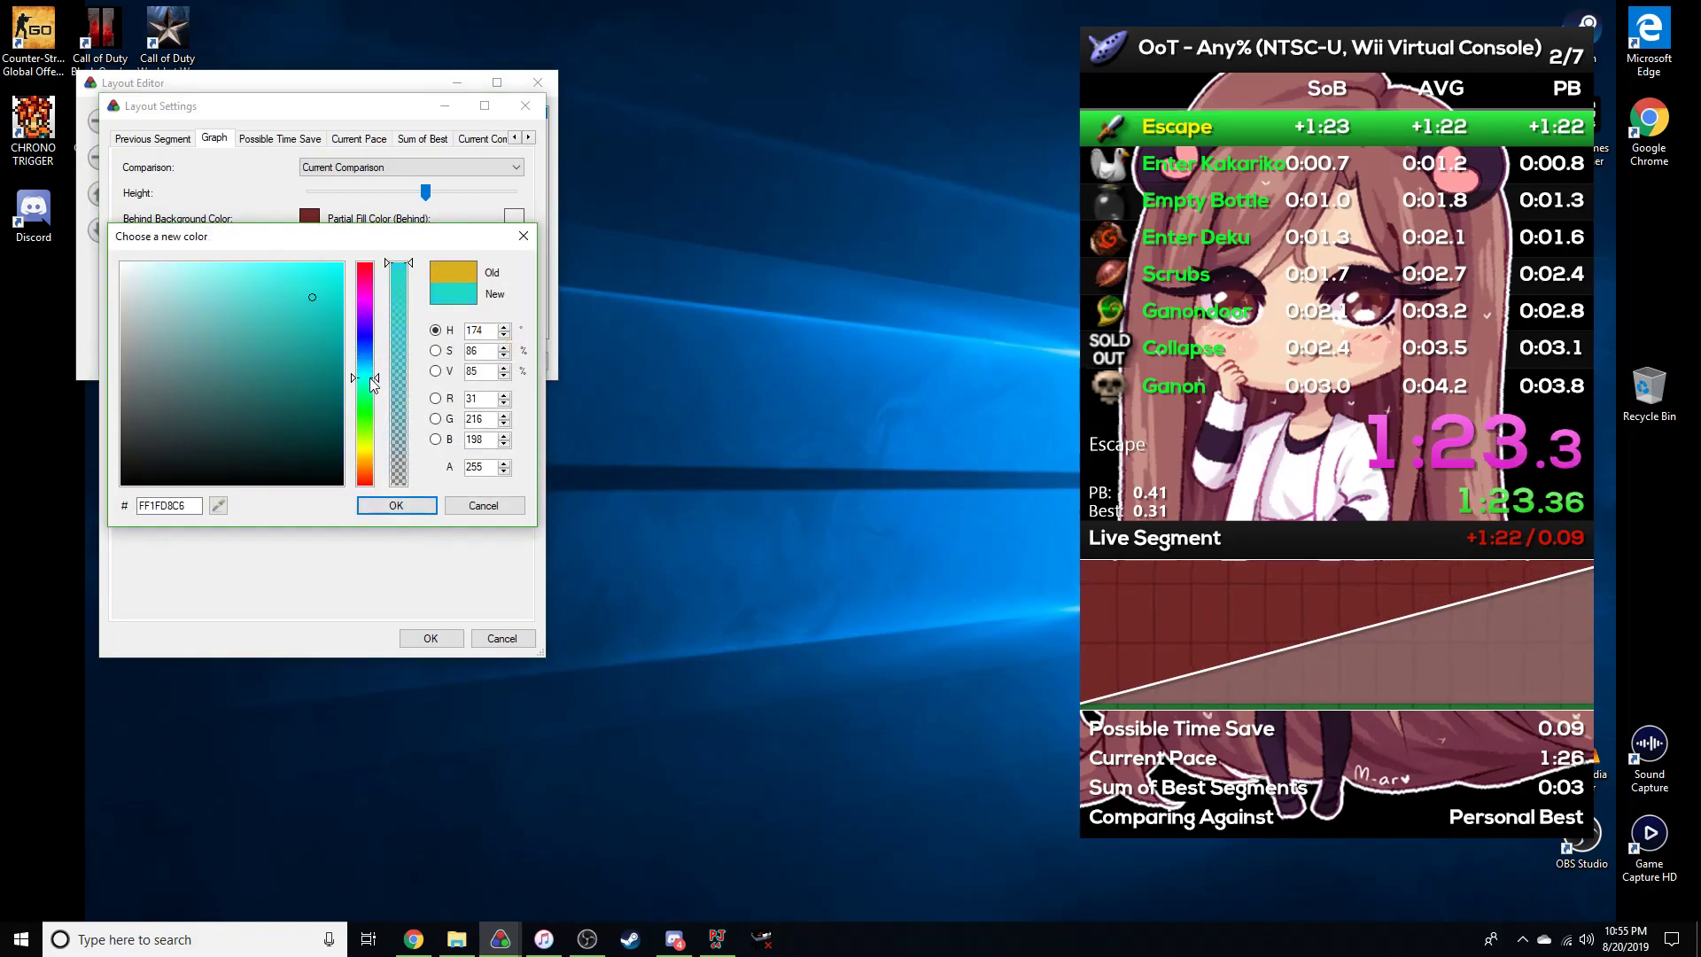
pyautogui.moveTo(324, 294); pyautogui.dragTo(358, 241)
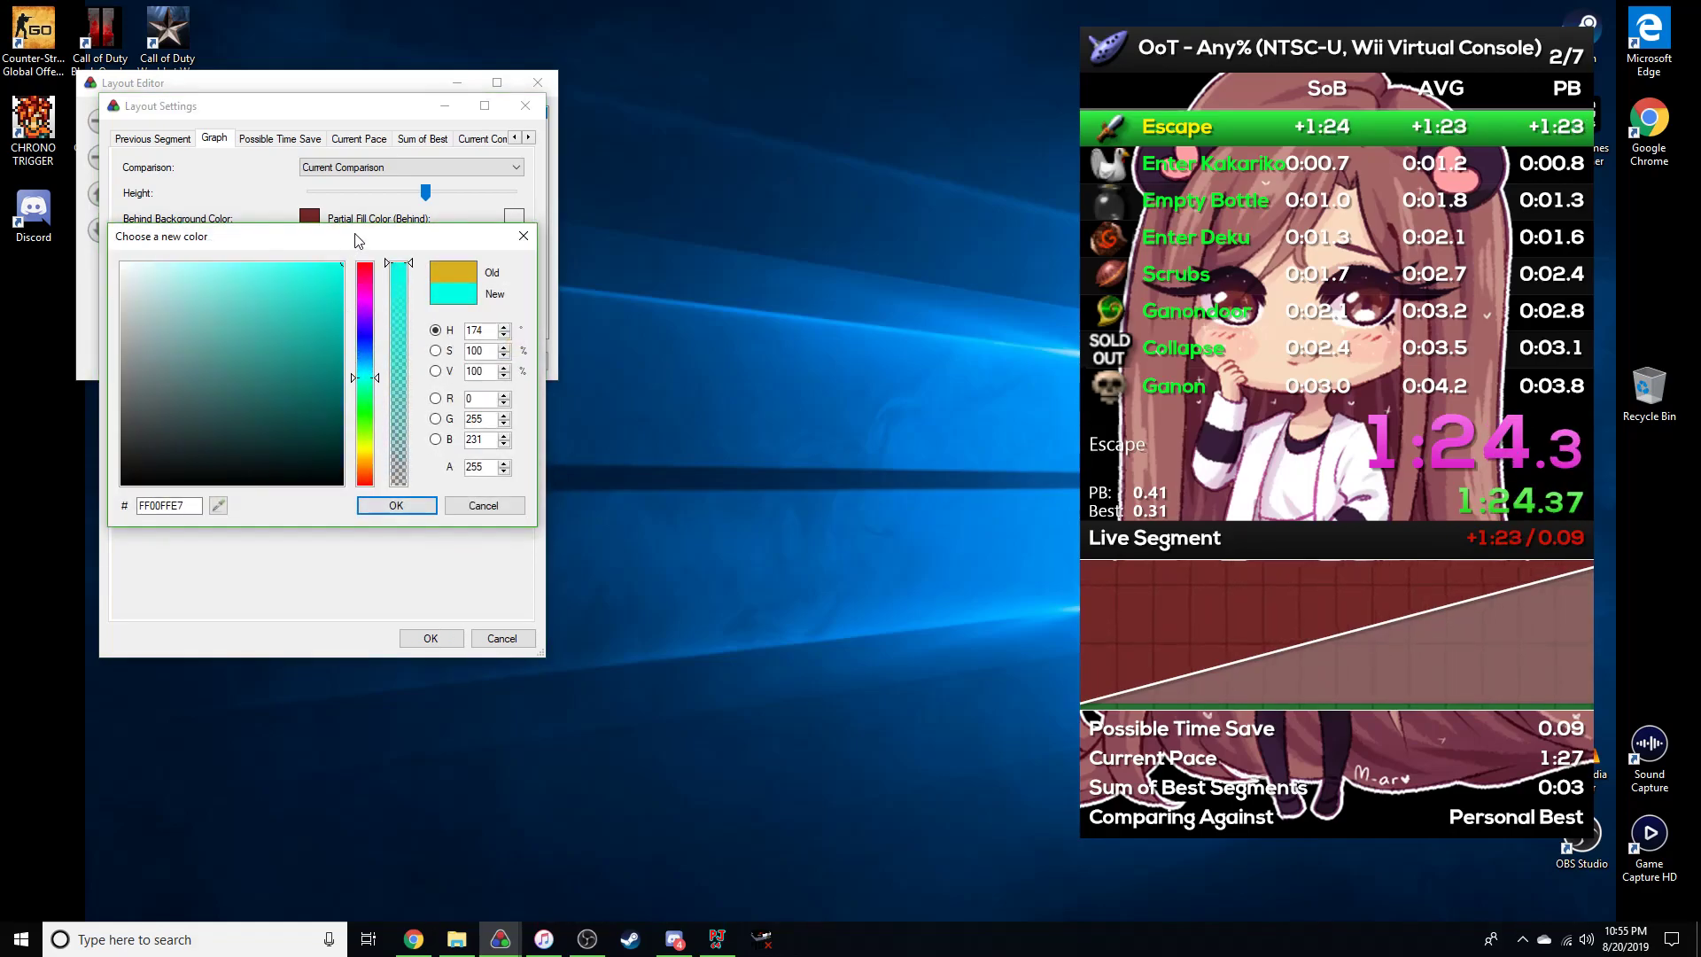
pyautogui.click(376, 504)
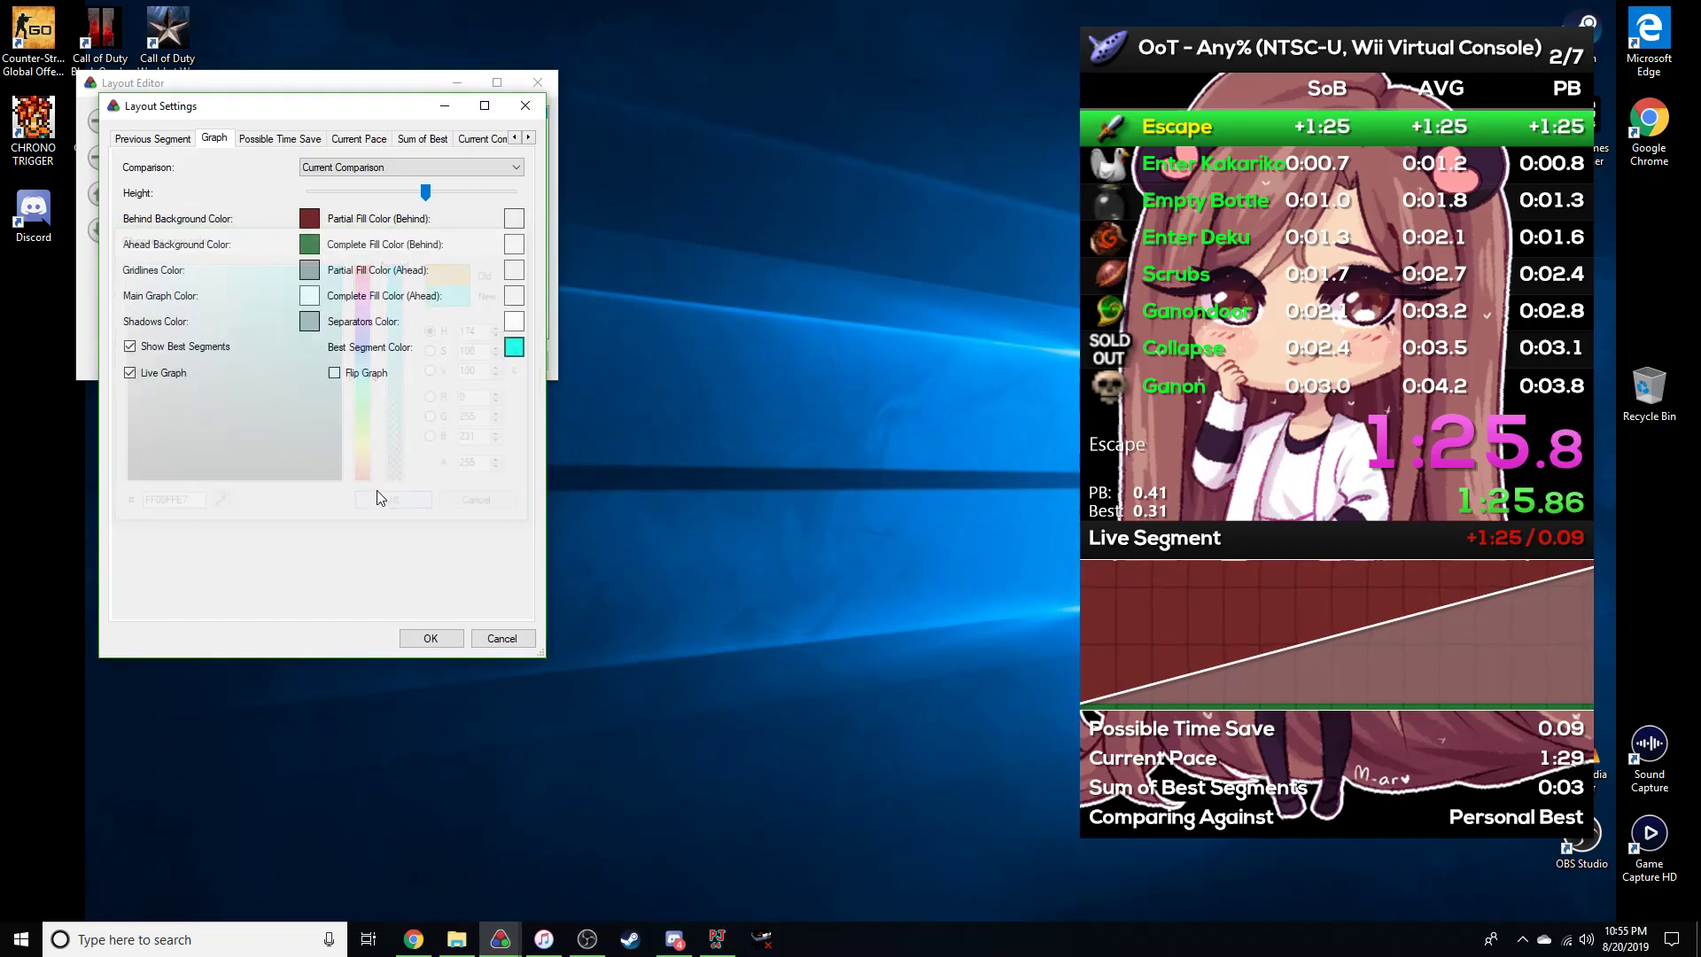
# Show the total possible time save in the Possible Time Save component, keeping it on one row with hundredths accuracy.
pyautogui.click(299, 139)
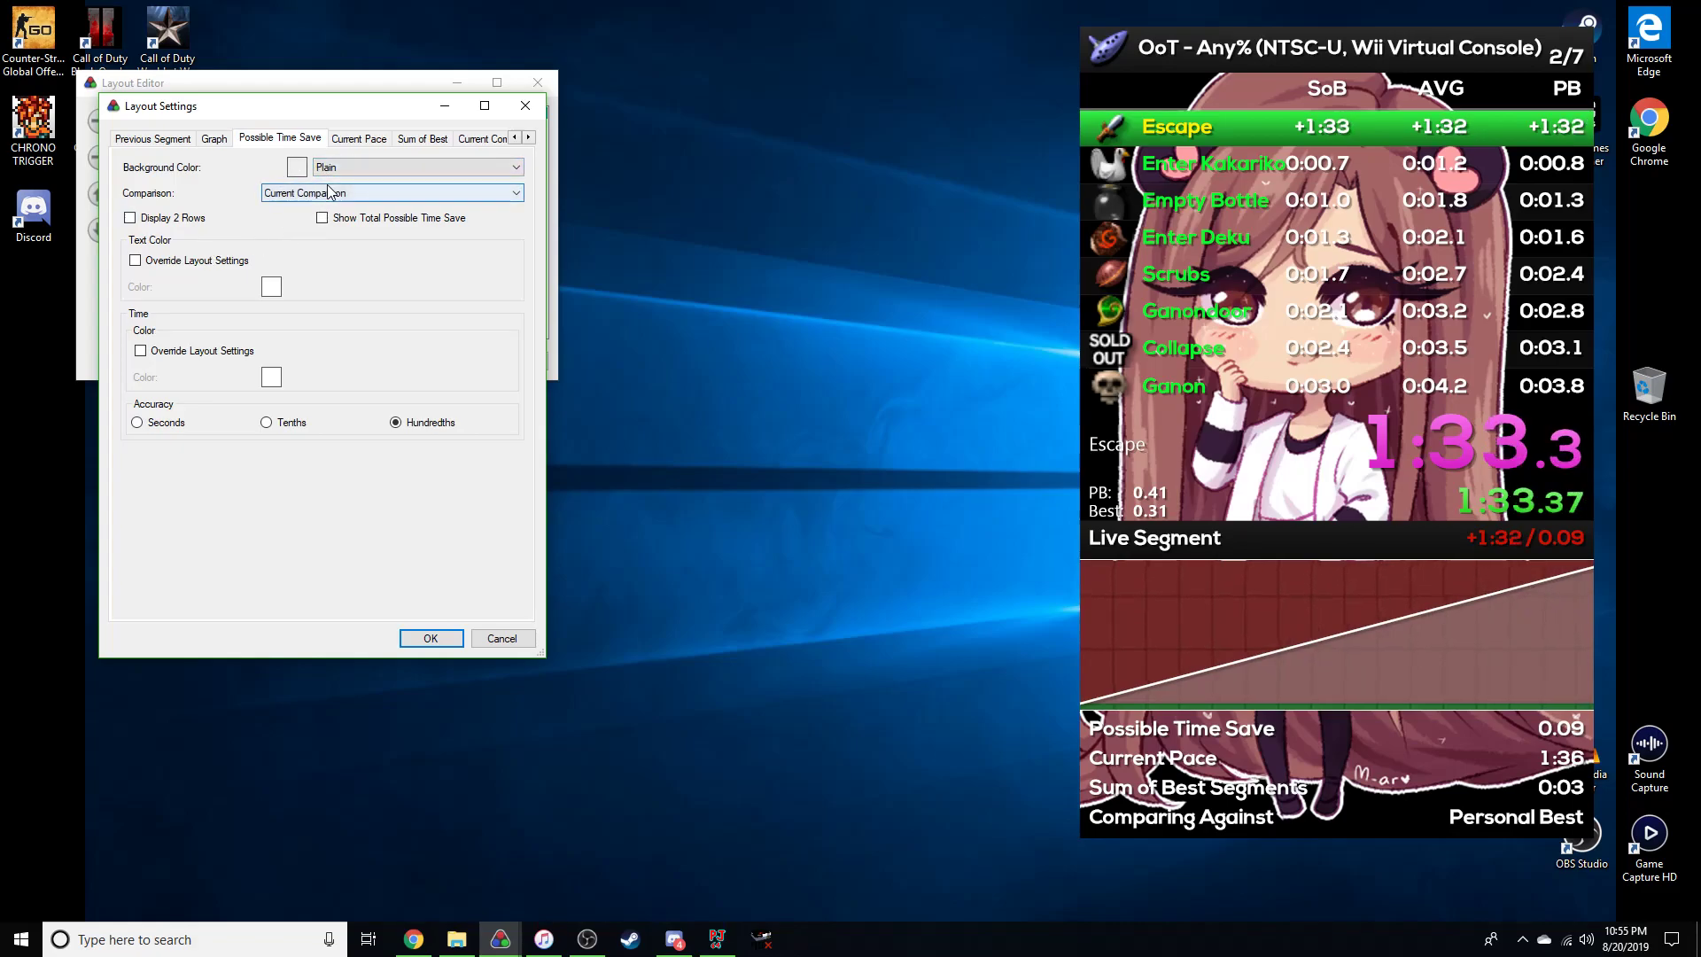
pyautogui.click(131, 218)
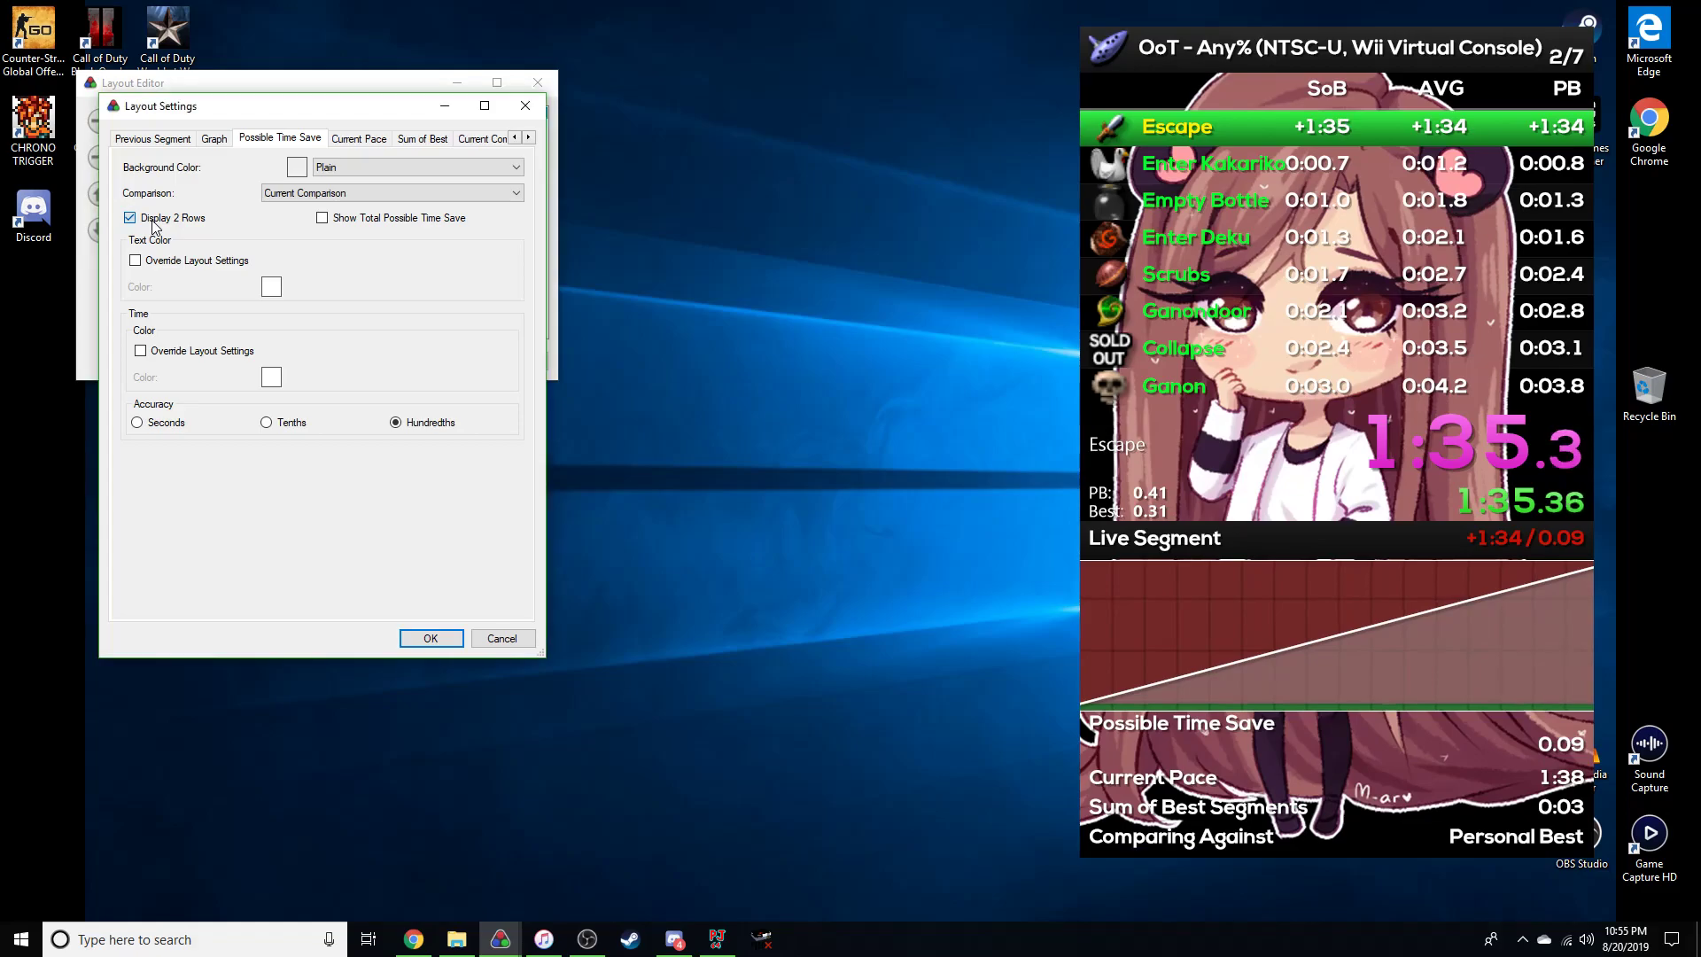
pyautogui.click(153, 223)
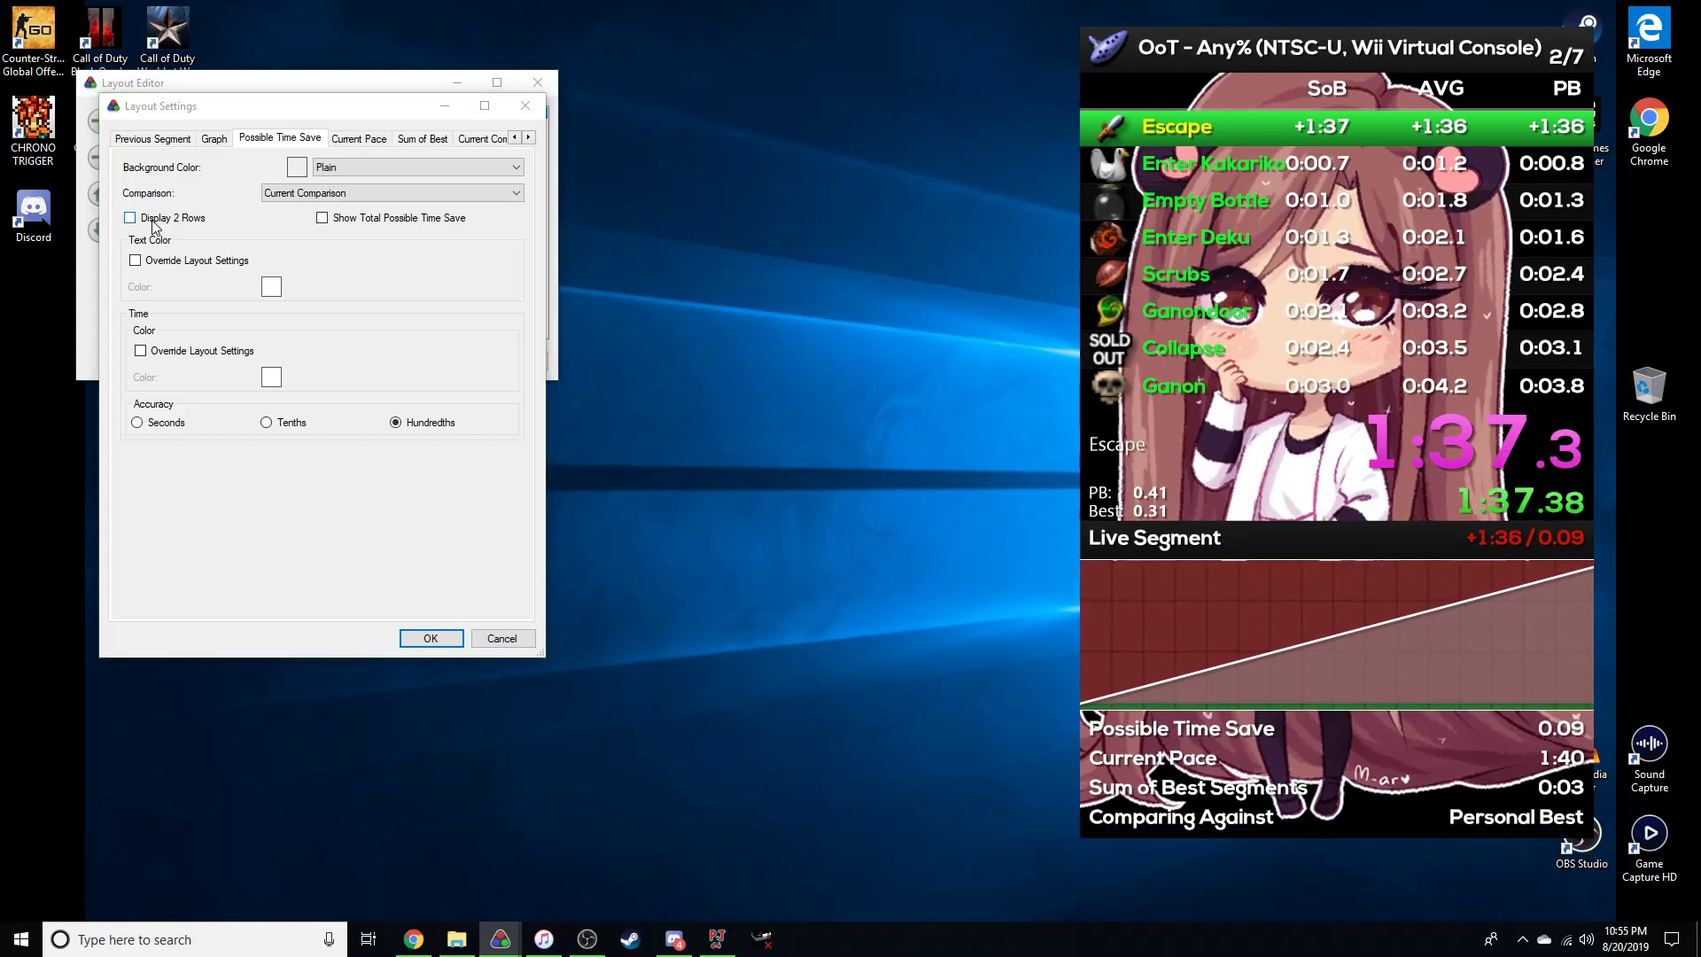
pyautogui.click(342, 219)
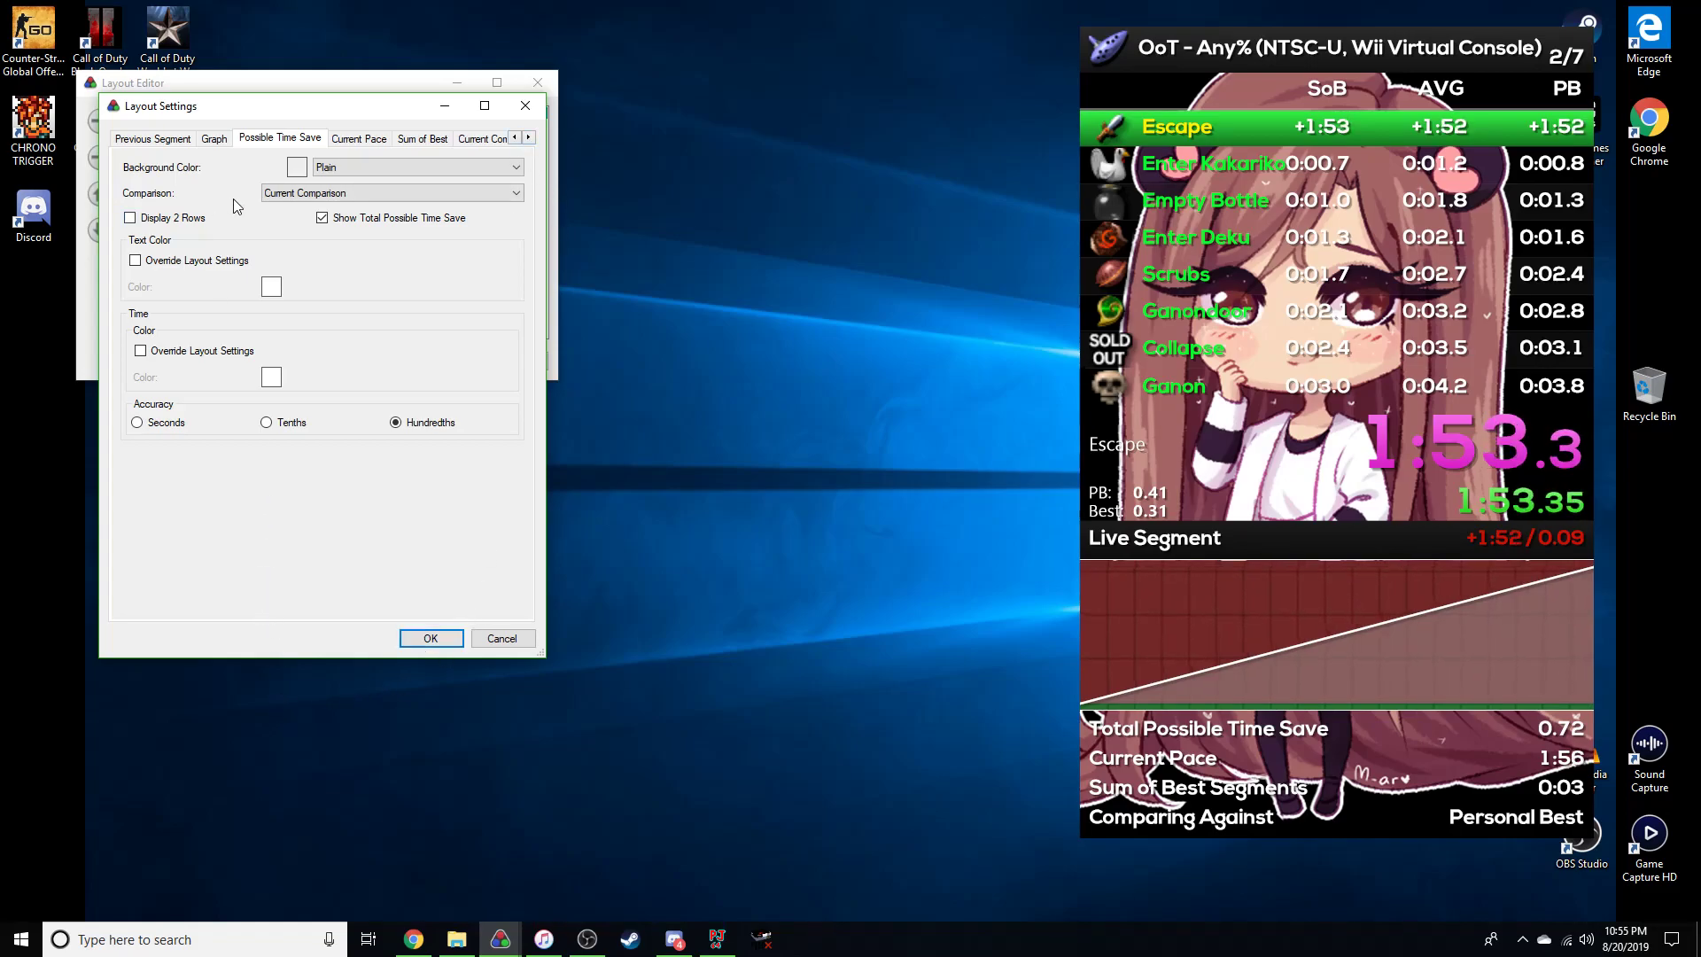
pyautogui.click(265, 421)
pyautogui.click(395, 423)
# Set the Current Pace component's comparison to Best Segments.
pyautogui.click(364, 140)
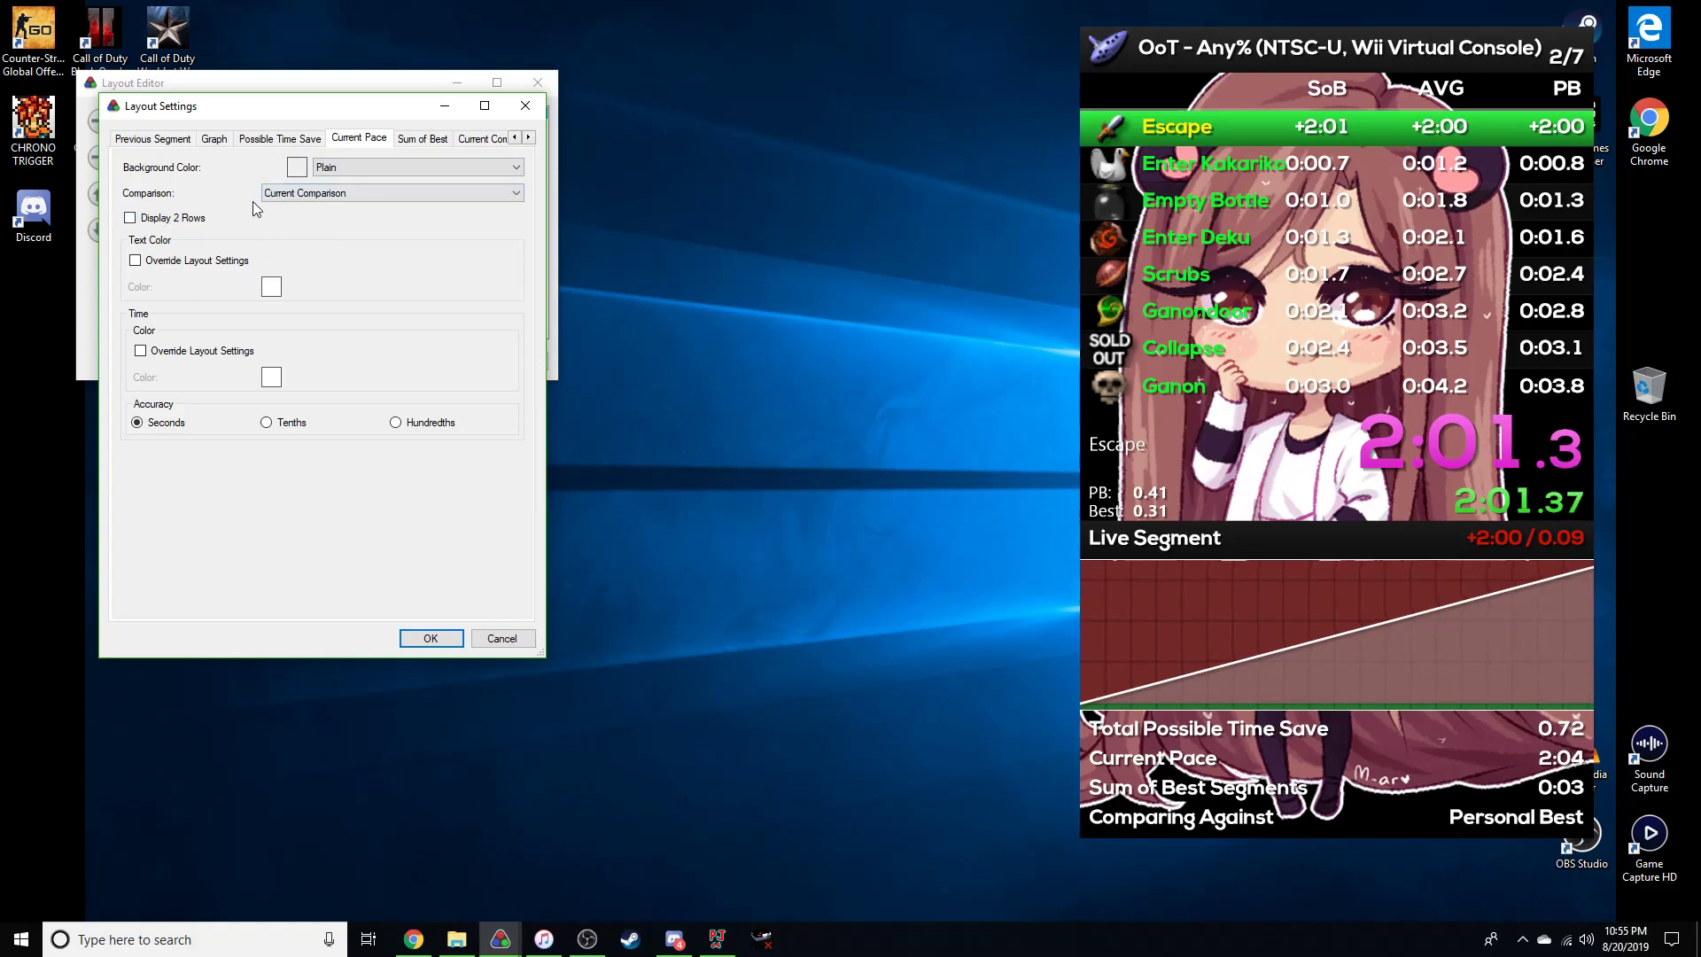
pyautogui.click(352, 194)
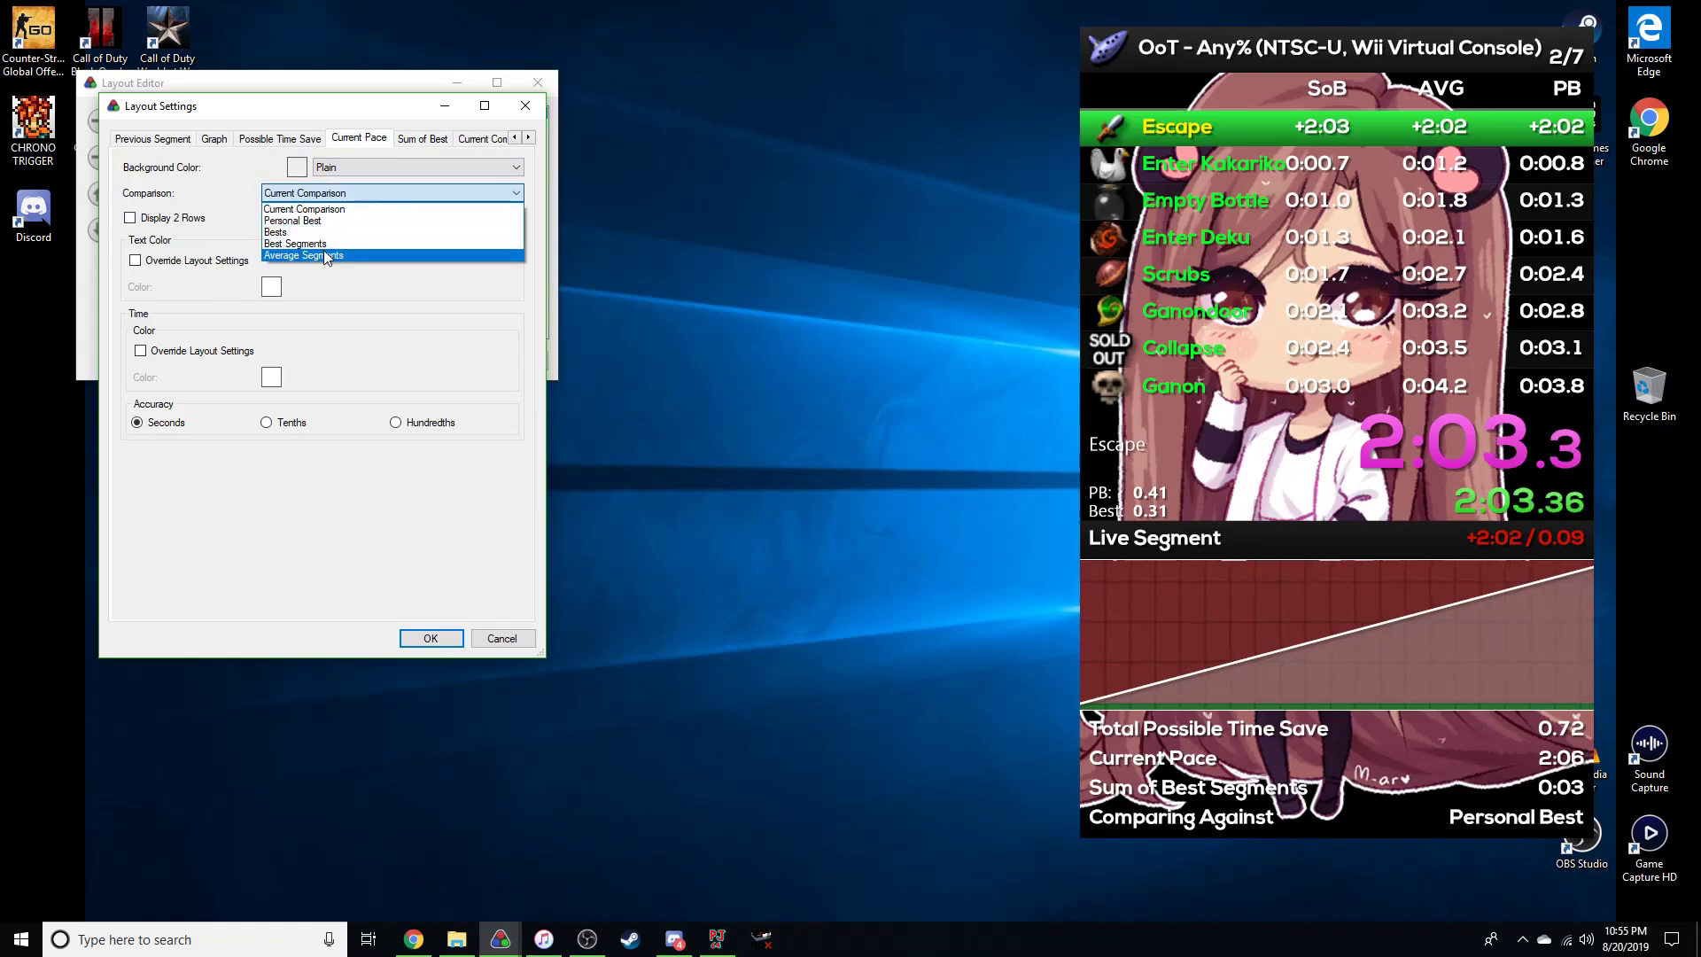
pyautogui.click(322, 244)
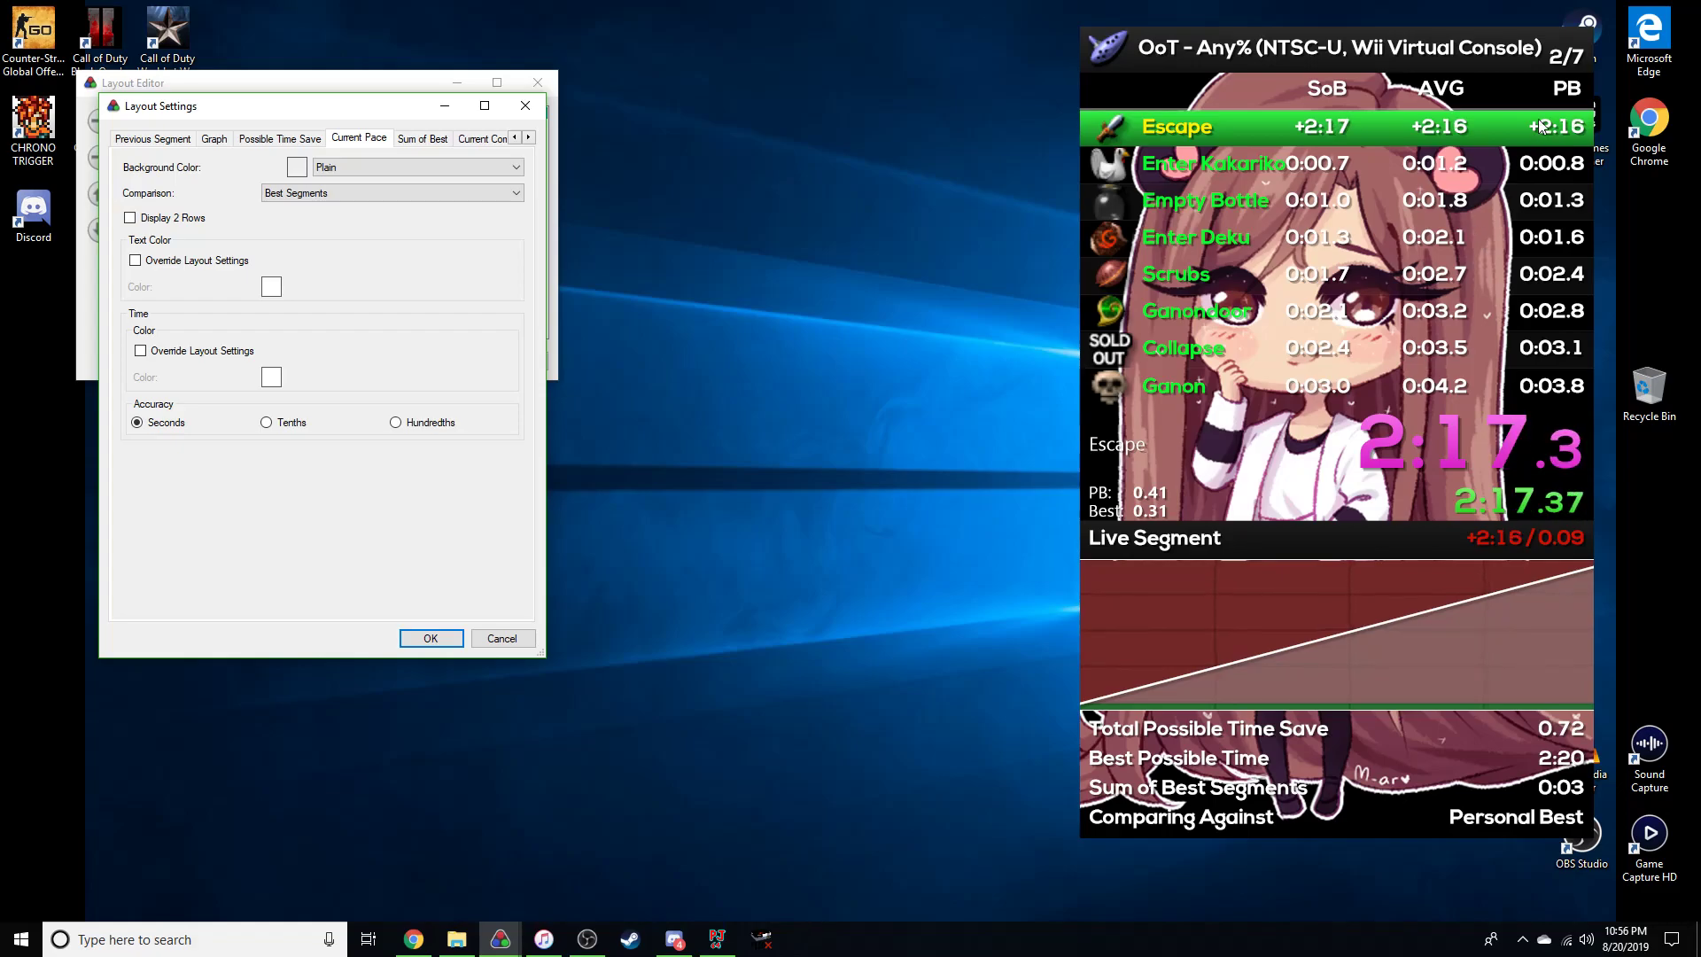
pyautogui.click(492, 194)
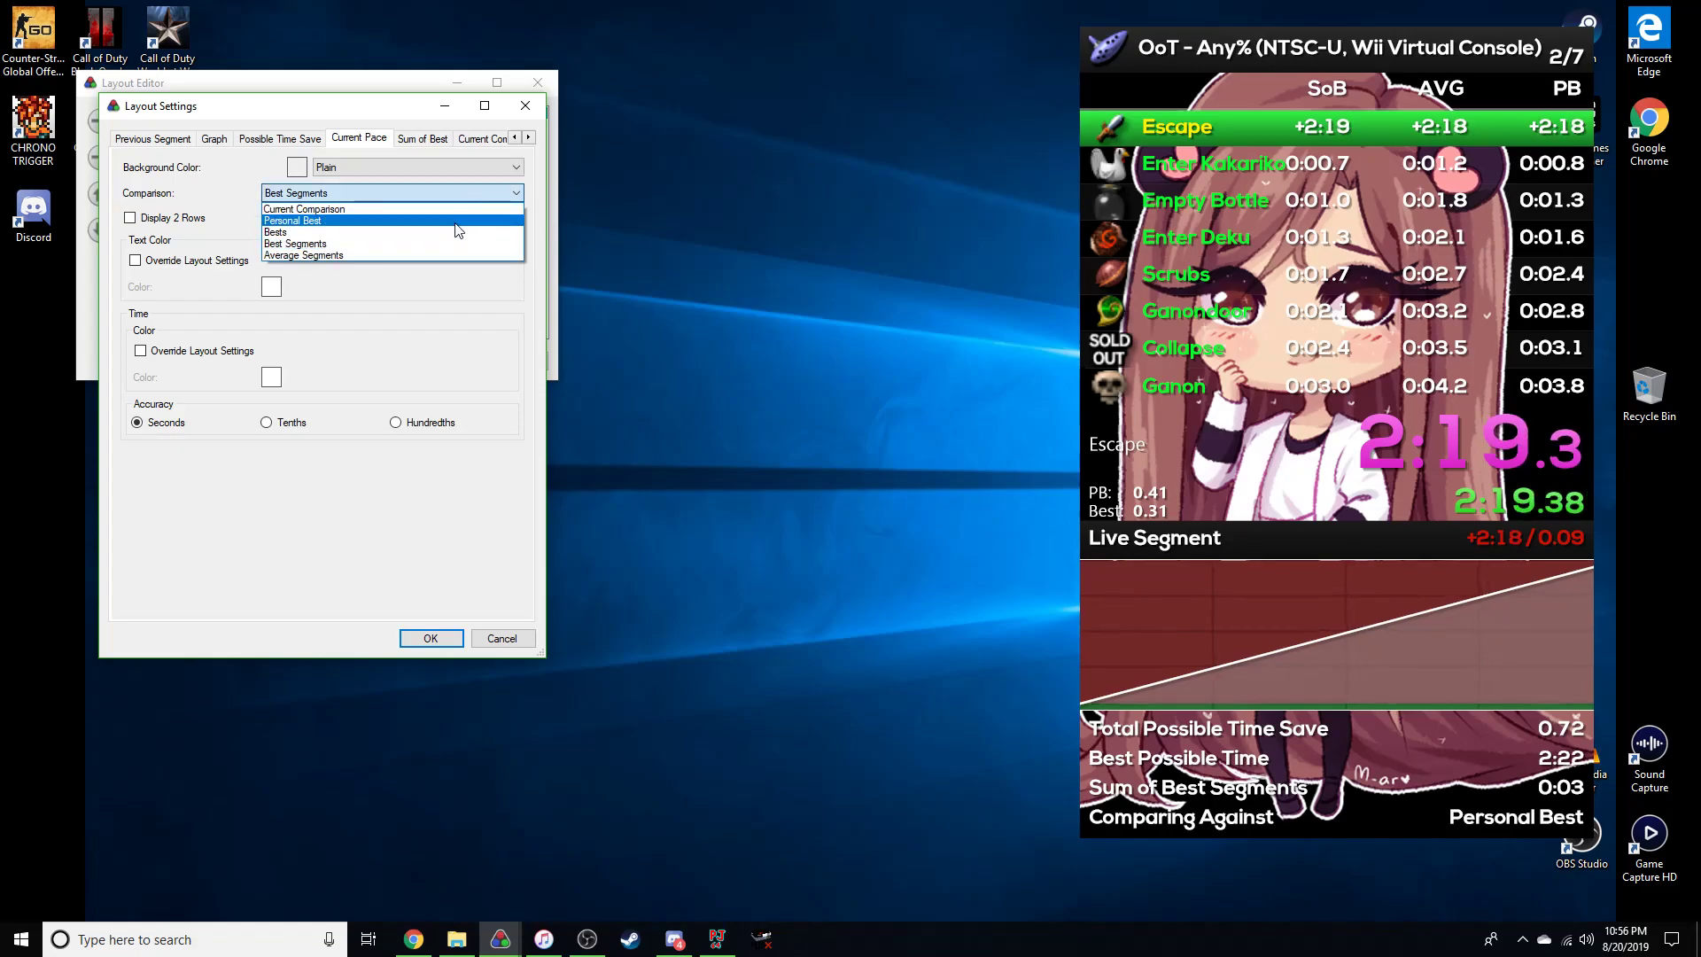
pyautogui.click(454, 220)
pyautogui.click(425, 194)
pyautogui.click(417, 240)
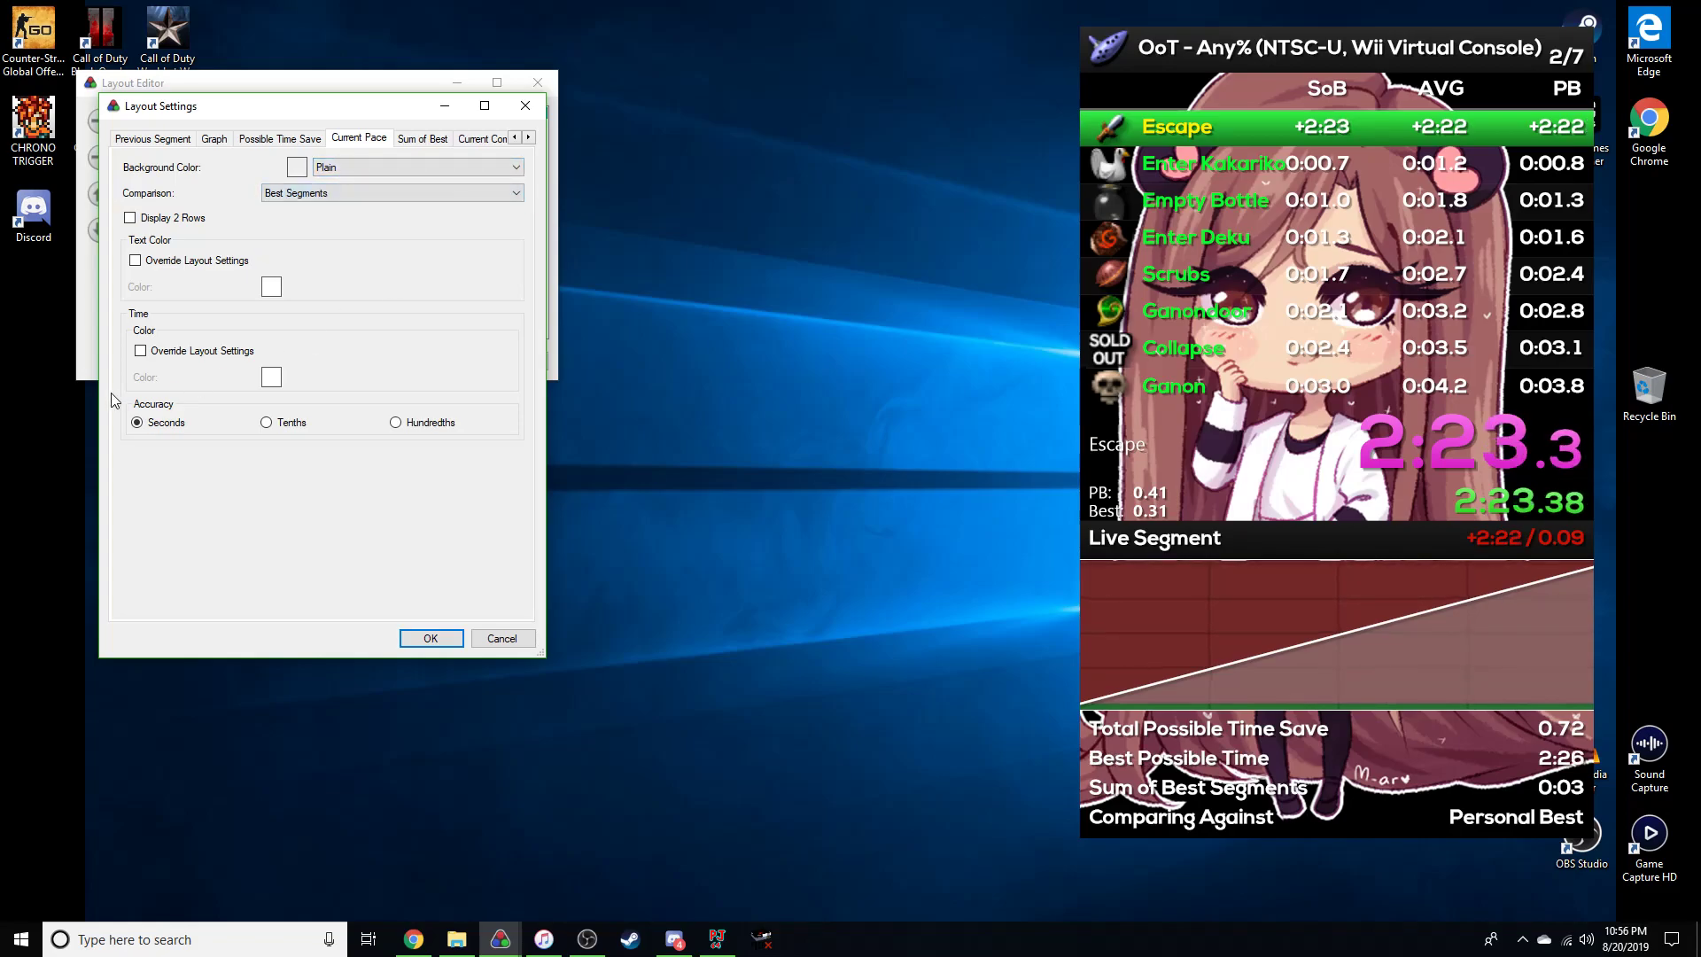
# Keep the Current Pace component on one row and set its accuracy to tenths.
pyautogui.click(145, 218)
pyautogui.click(145, 218)
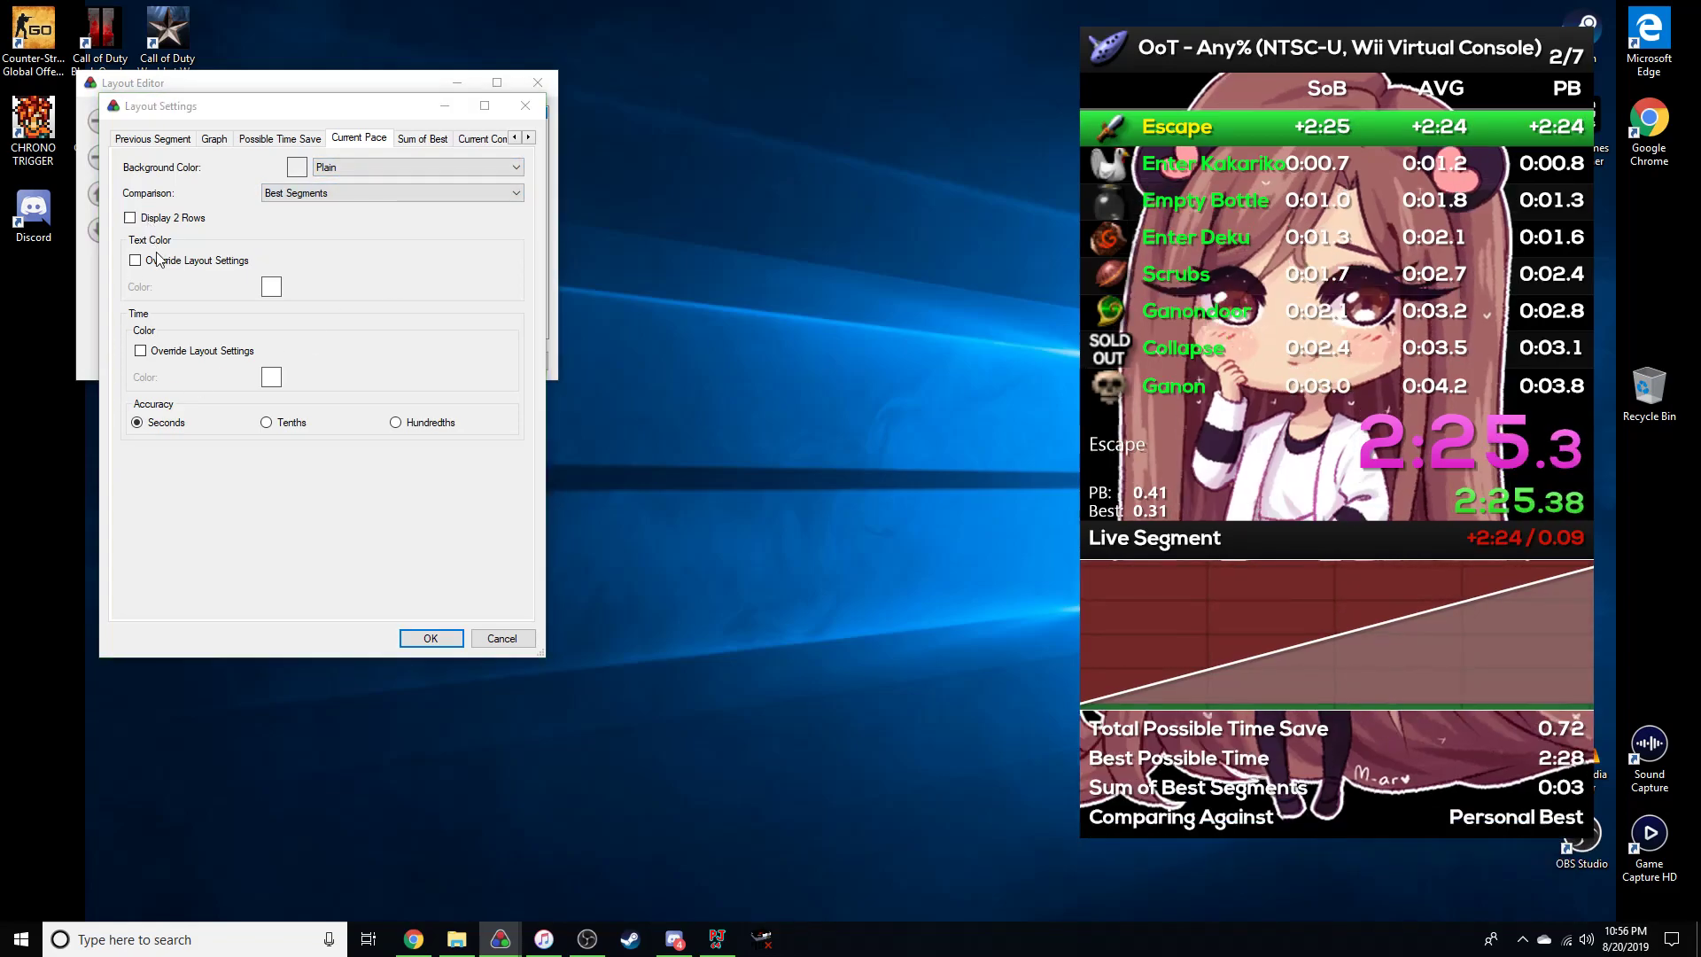
pyautogui.click(298, 442)
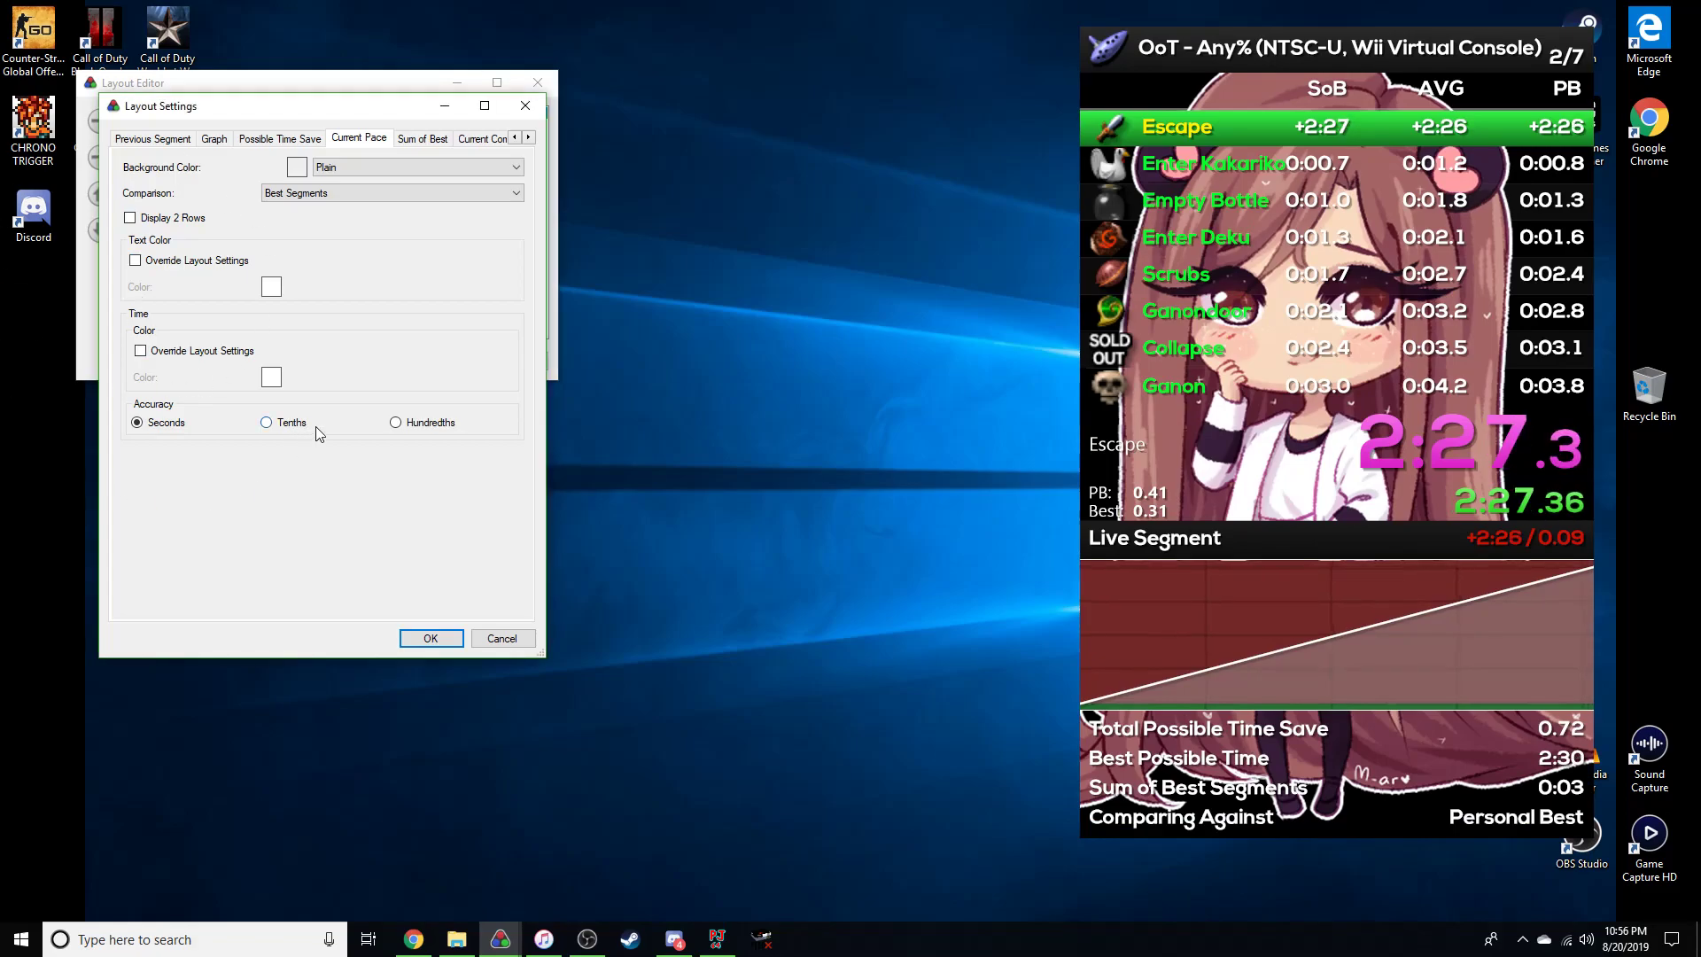
# Set the Sum of Best component's accuracy to tenths, leave Current Comparison at its defaults, and accept the layout changes.
pyautogui.click(426, 139)
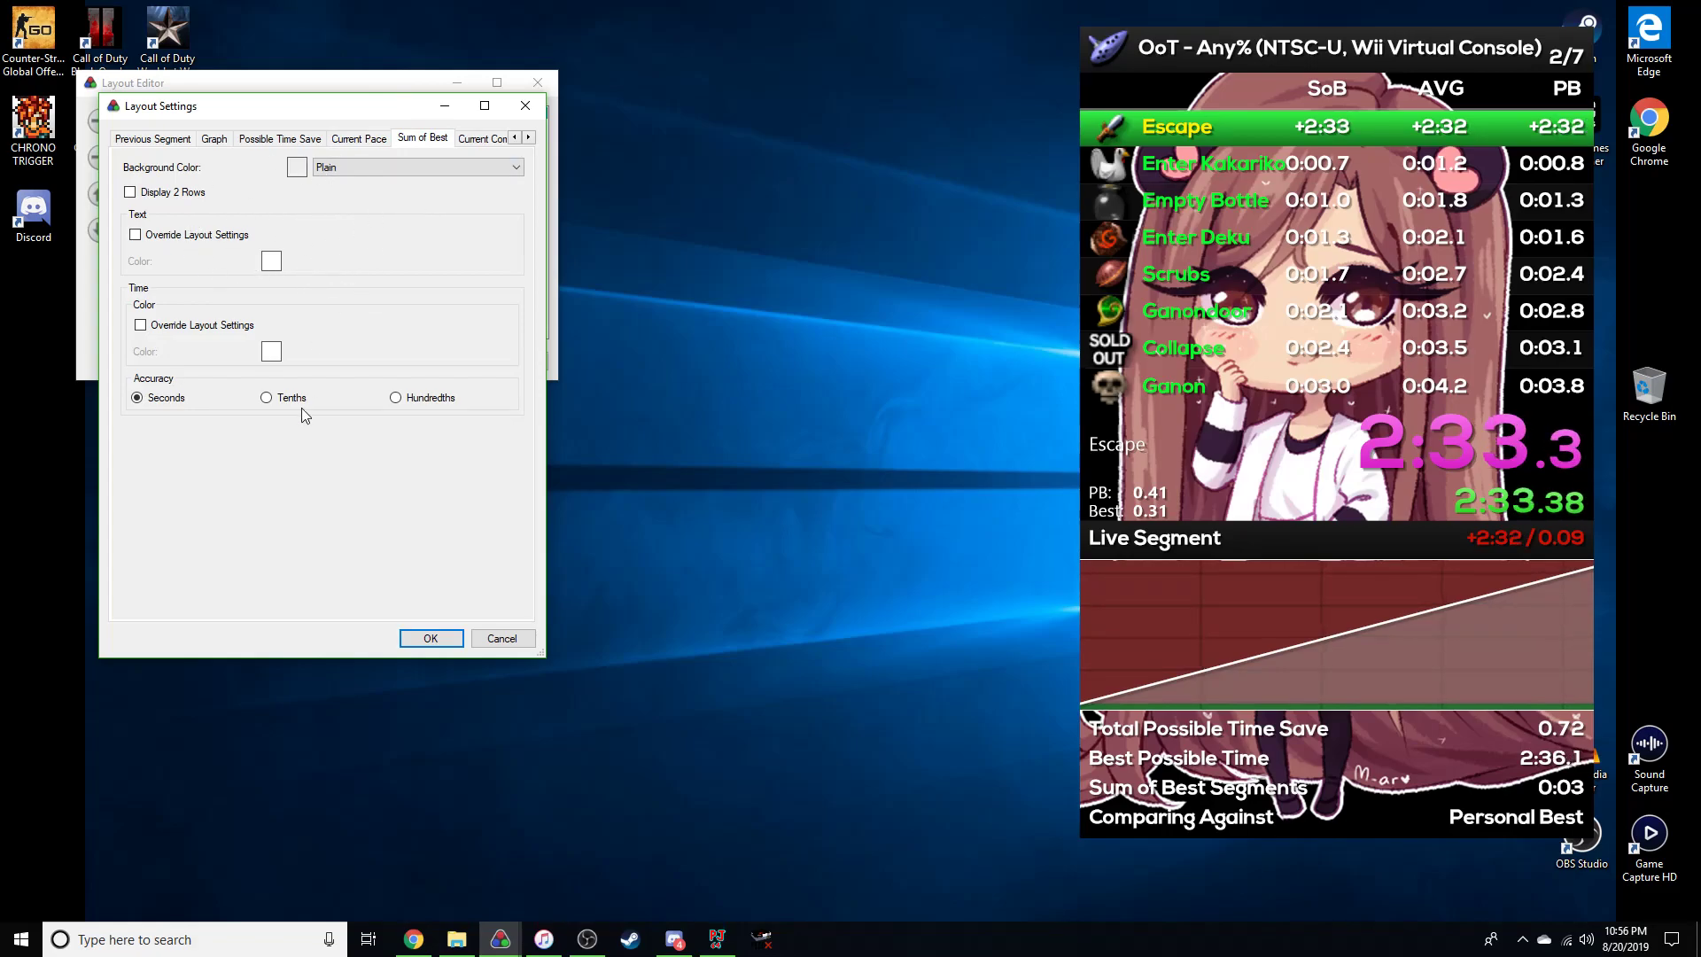
pyautogui.click(265, 398)
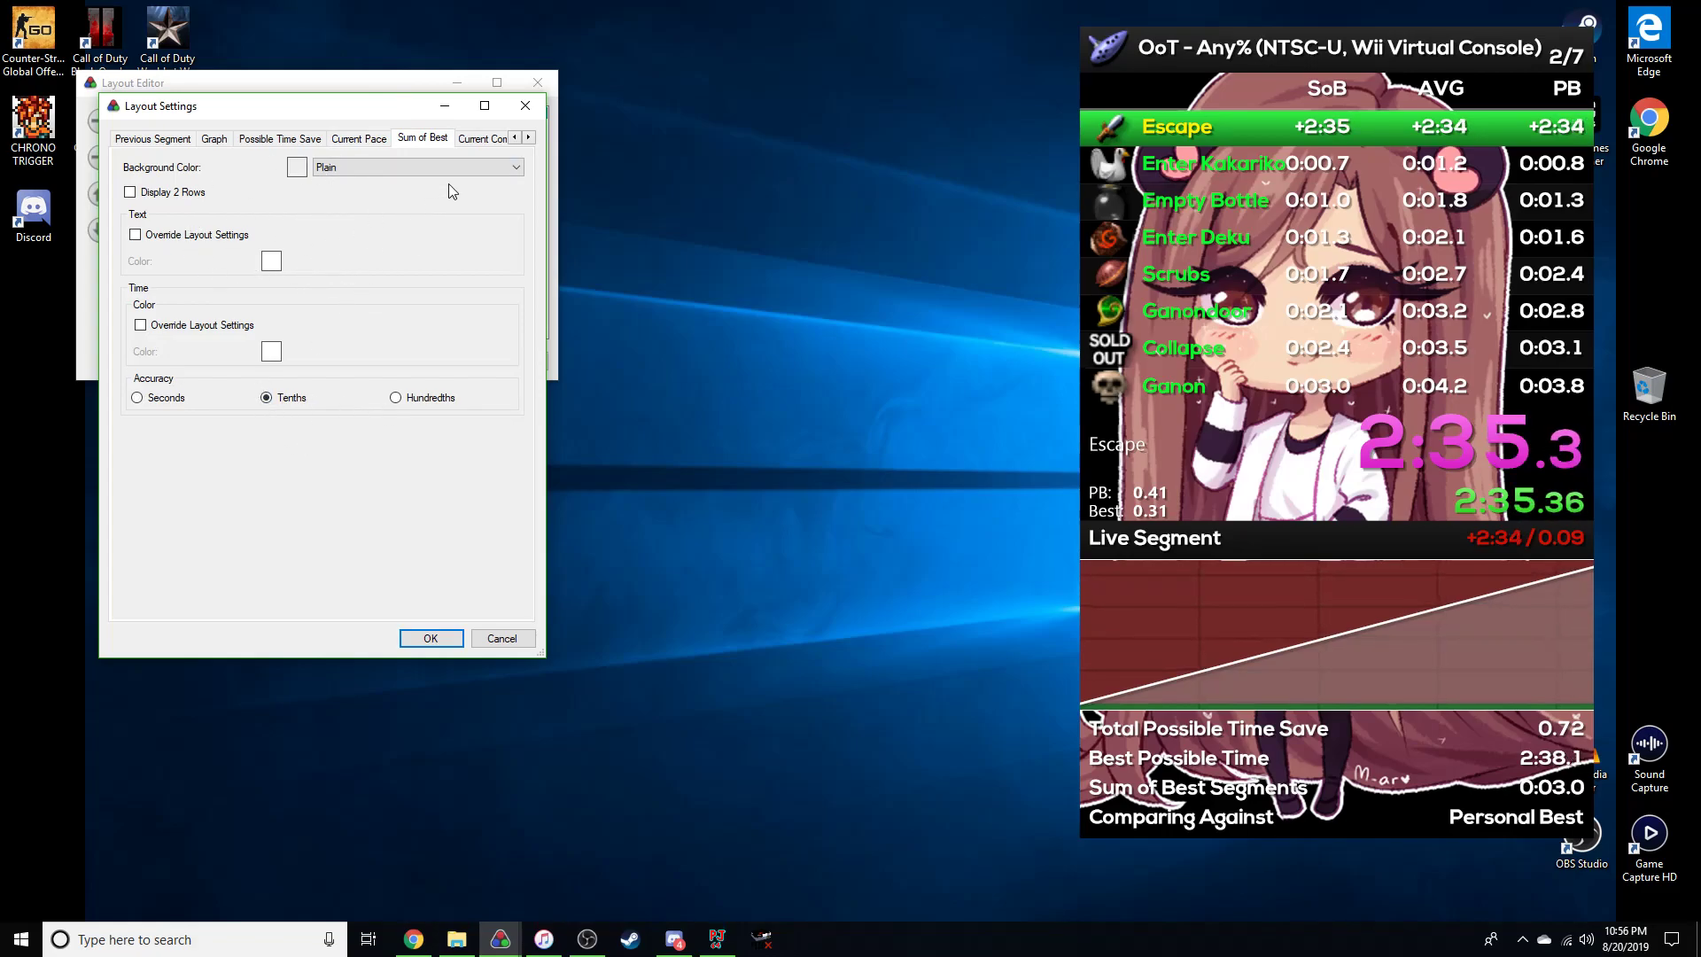
pyautogui.click(482, 139)
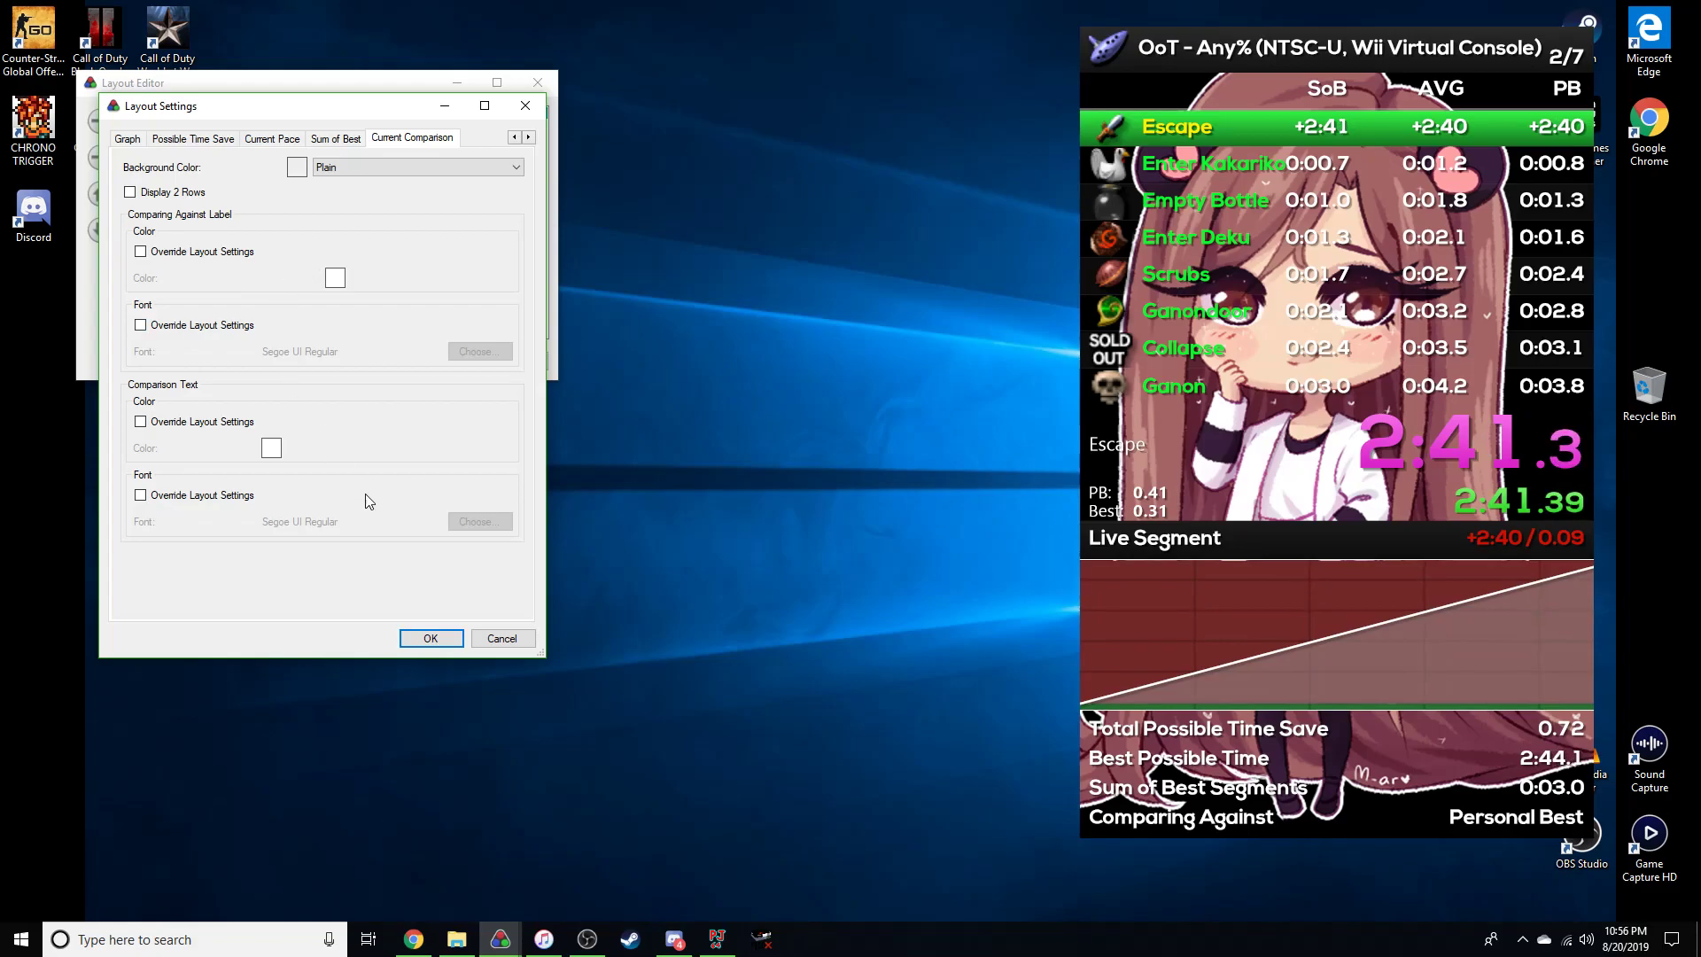
pyautogui.click(323, 169)
pyautogui.click(322, 180)
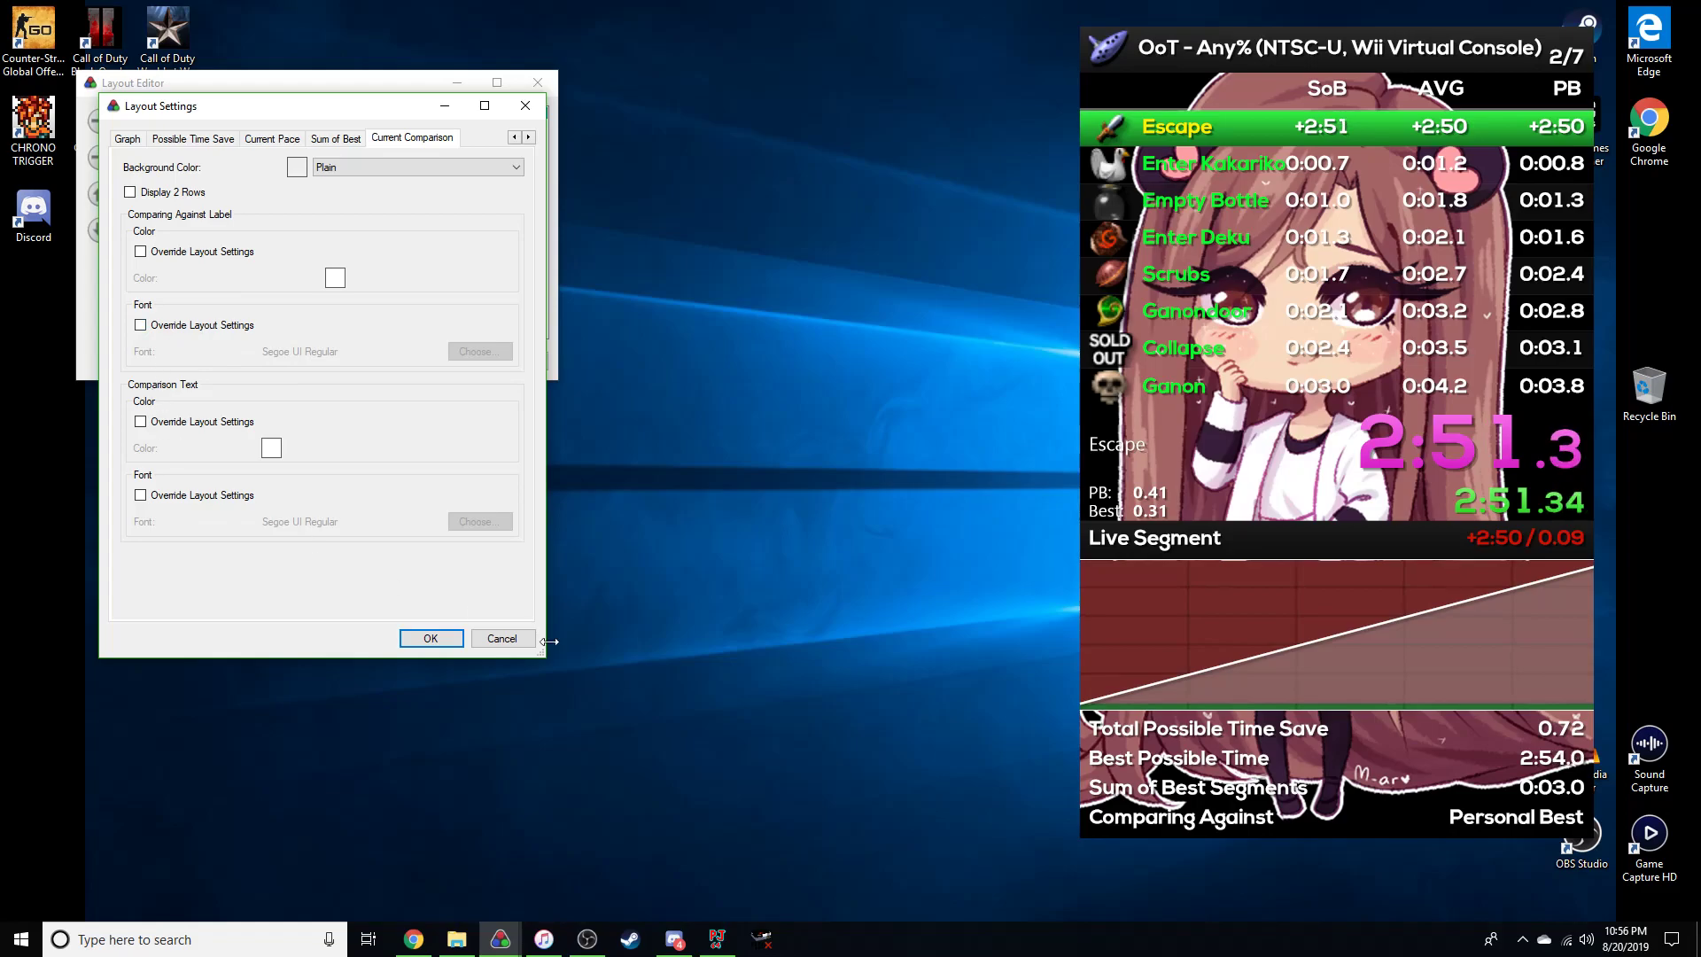
pyautogui.click(415, 637)
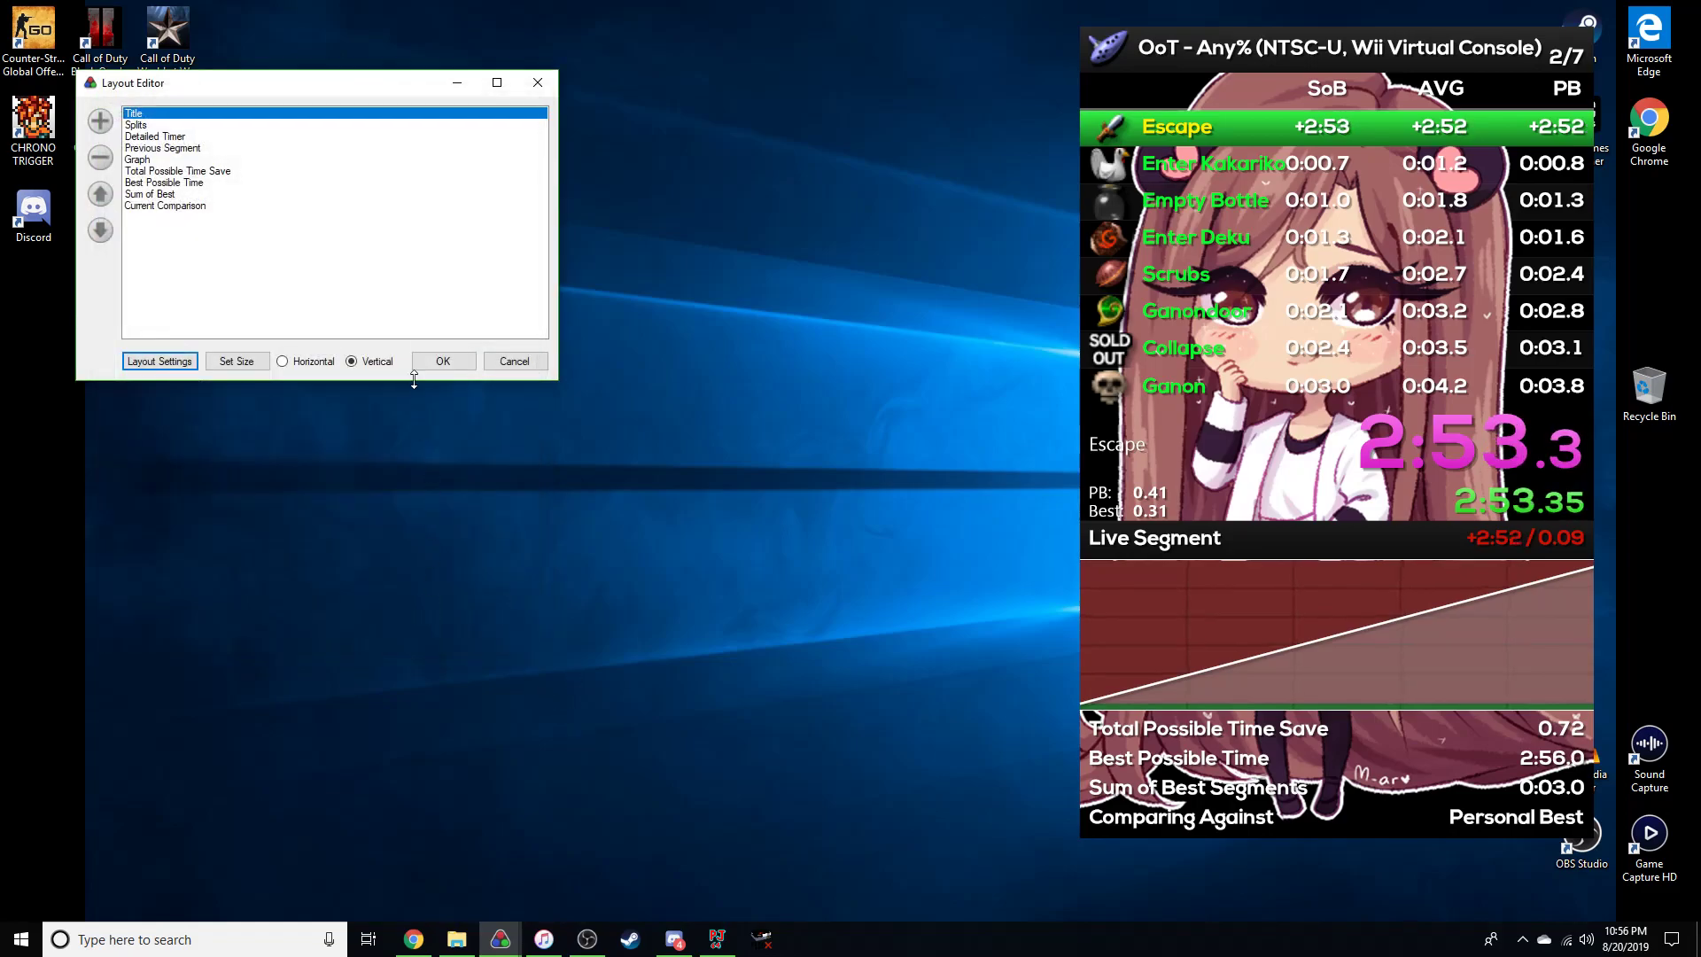
pyautogui.click(423, 369)
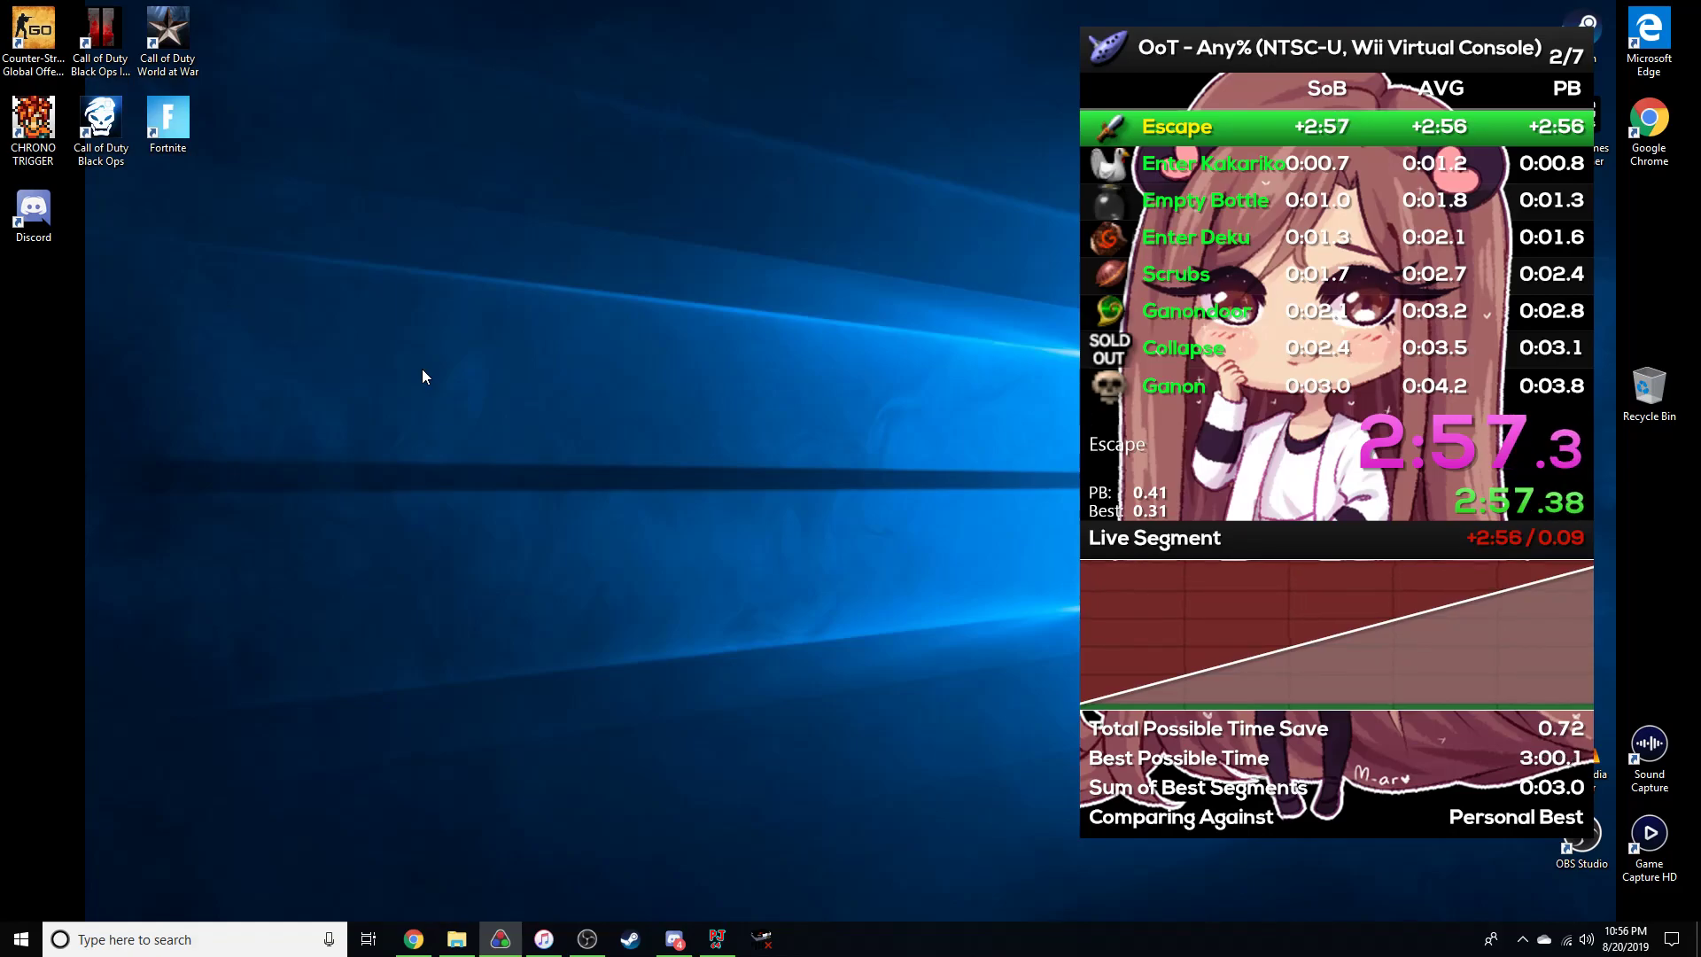
# Reset the running timer and open LiveSplit's general settings.
pyautogui.press('KP_3')
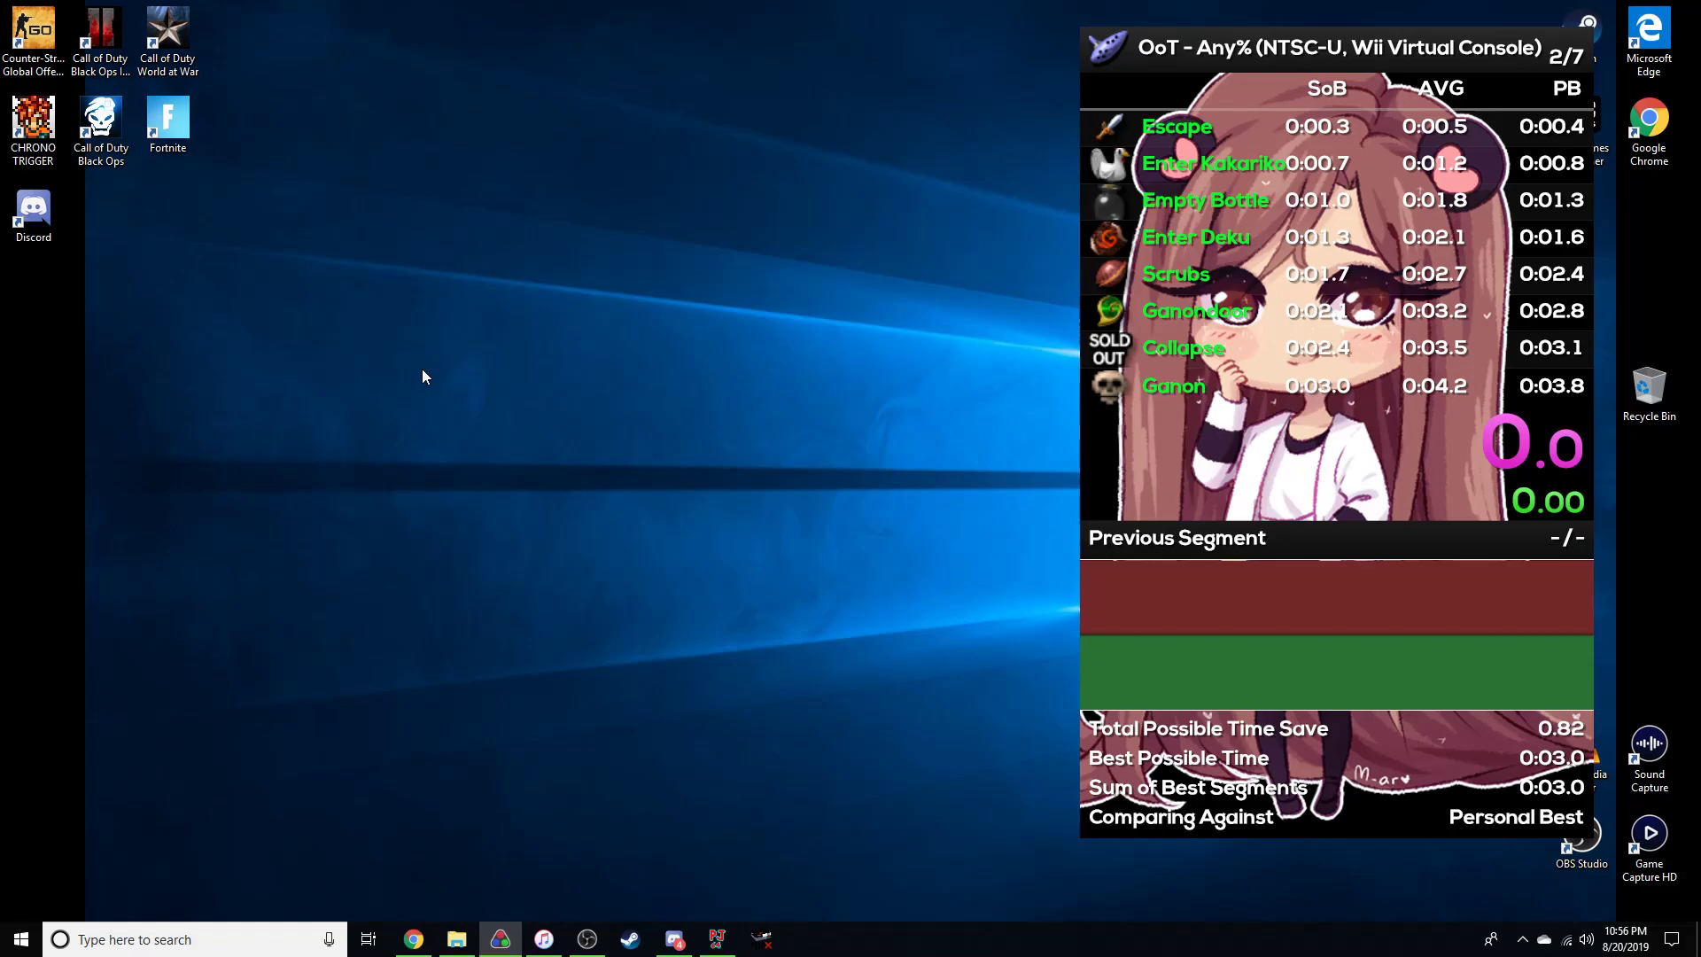
pyautogui.rightClick(1364, 411)
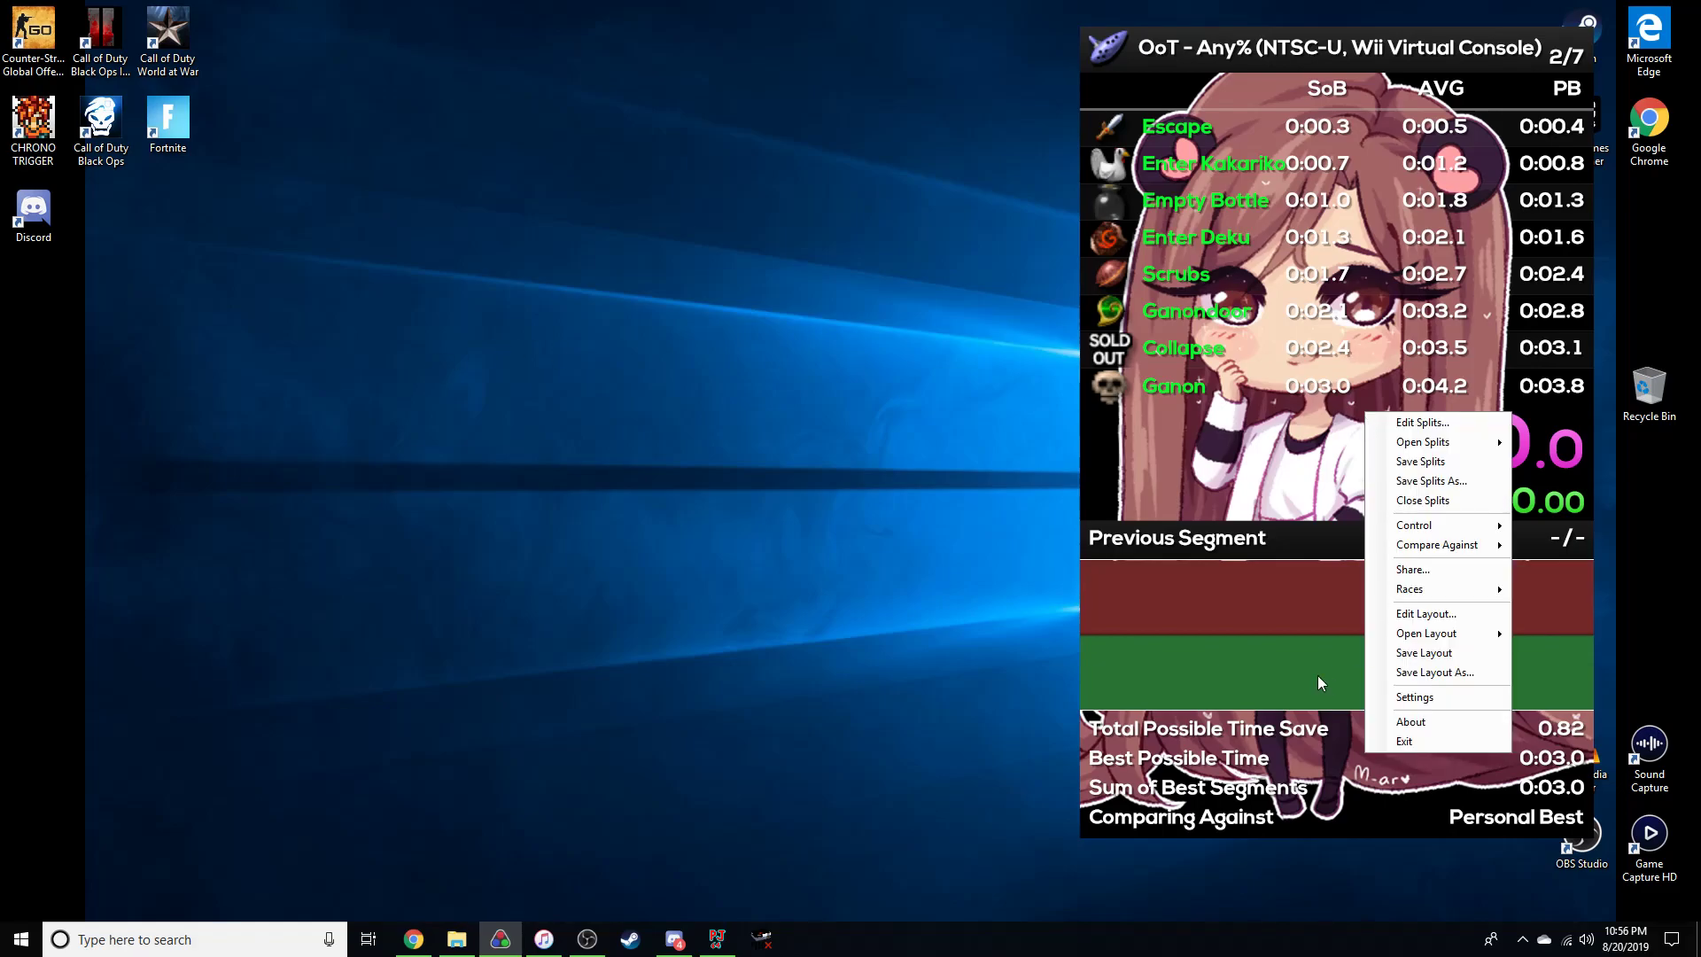
pyautogui.click(1422, 698)
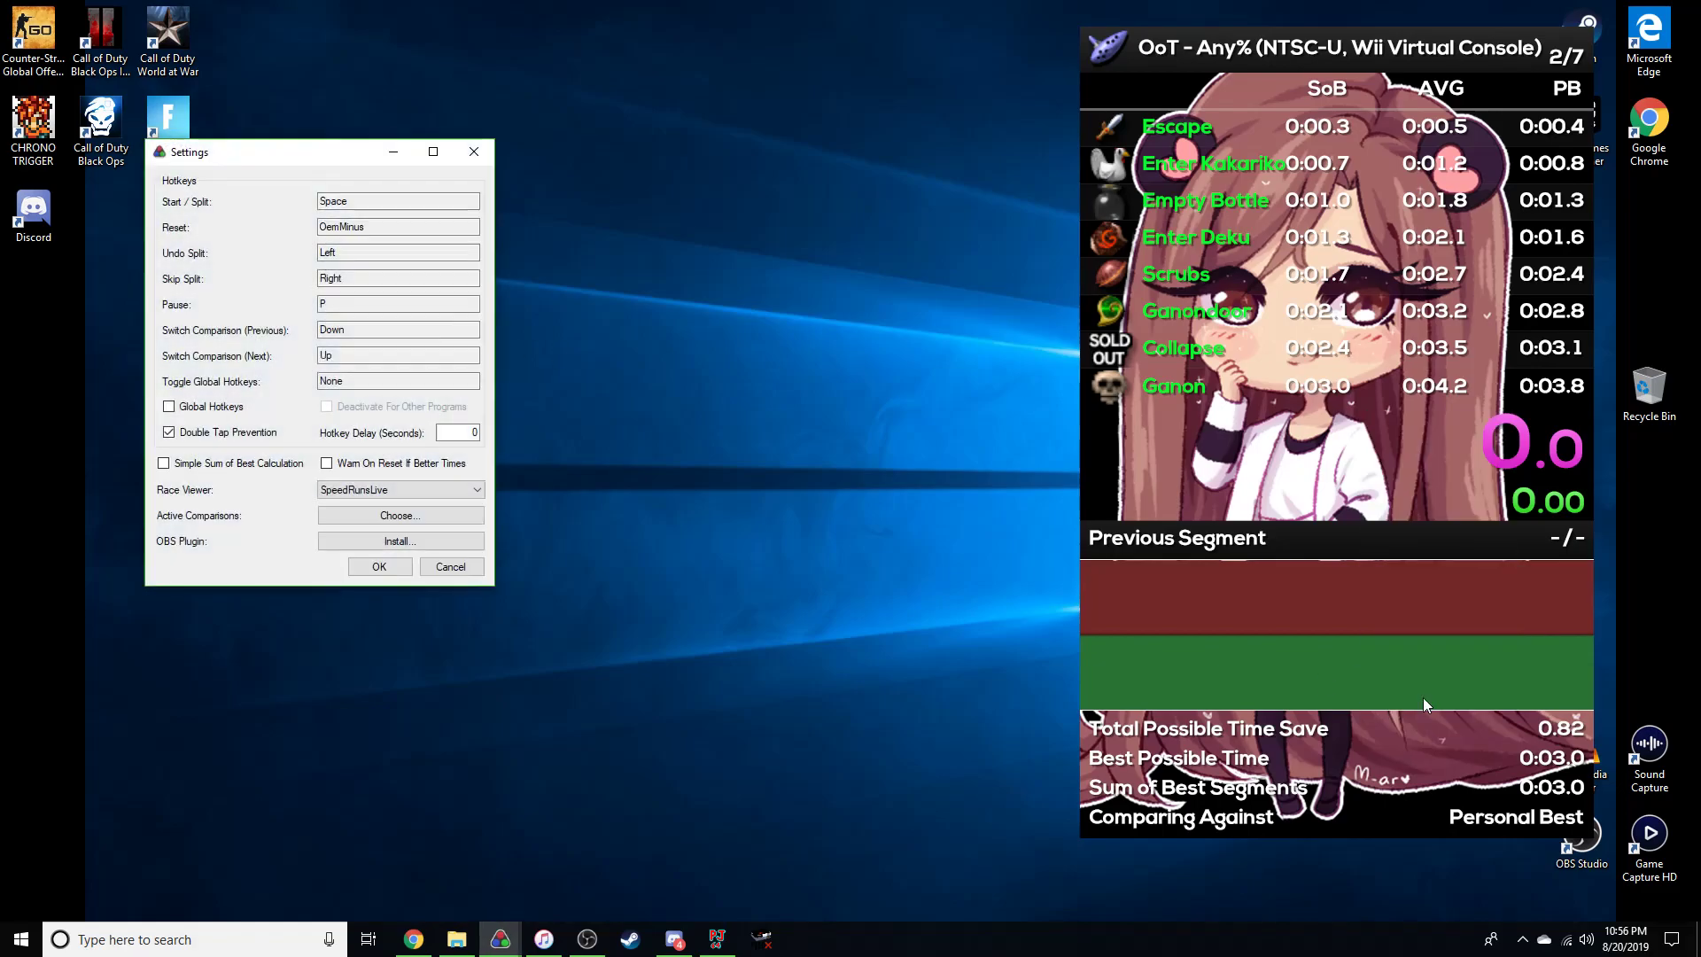
# Clear the hotkeys for Start / Split, Reset, Undo Split, Skip Split, Pause and both Switch Comparison actions.
pyautogui.click(355, 199)
pyautogui.press('Escape')
pyautogui.click(367, 226)
pyautogui.press('Escape')
pyautogui.click(372, 252)
pyautogui.press('Escape')
pyautogui.click(378, 278)
pyautogui.press('Escape')
pyautogui.click(381, 304)
pyautogui.press('Escape')
pyautogui.click(387, 329)
pyautogui.press('Escape')
pyautogui.click(388, 355)
pyautogui.press('Escape')
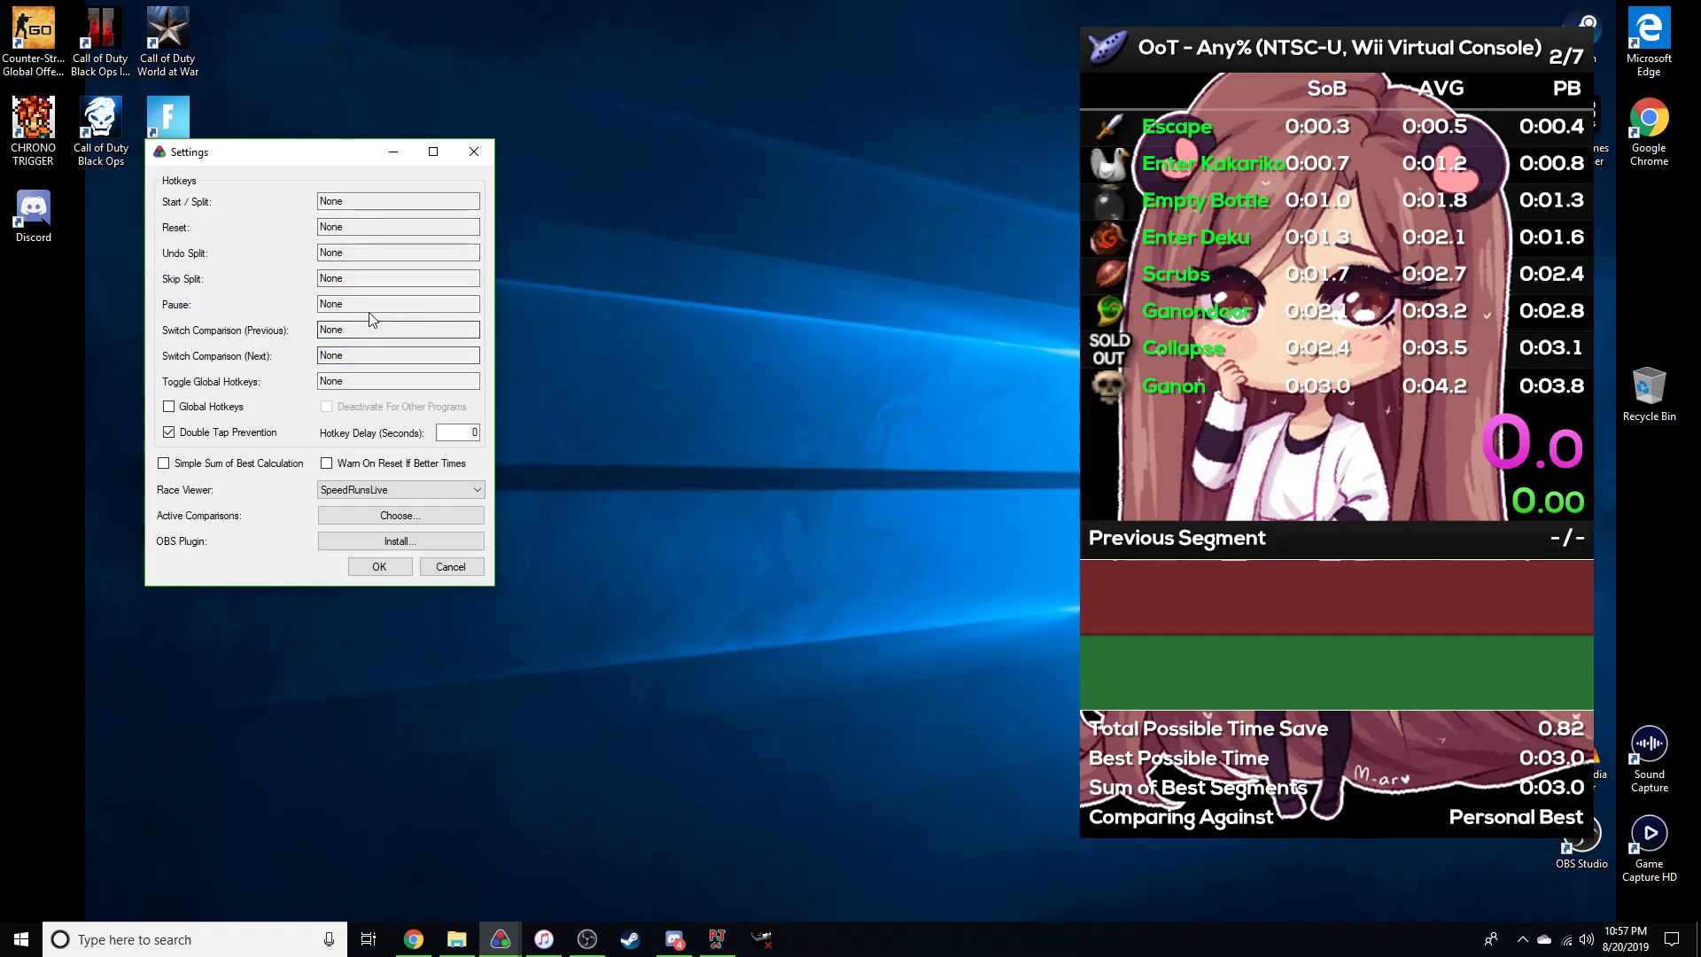
# Enable Simple Sum of Best Calculation while keeping Double Tap Prevention on.
pyautogui.click(197, 434)
pyautogui.click(194, 440)
pyautogui.click(267, 469)
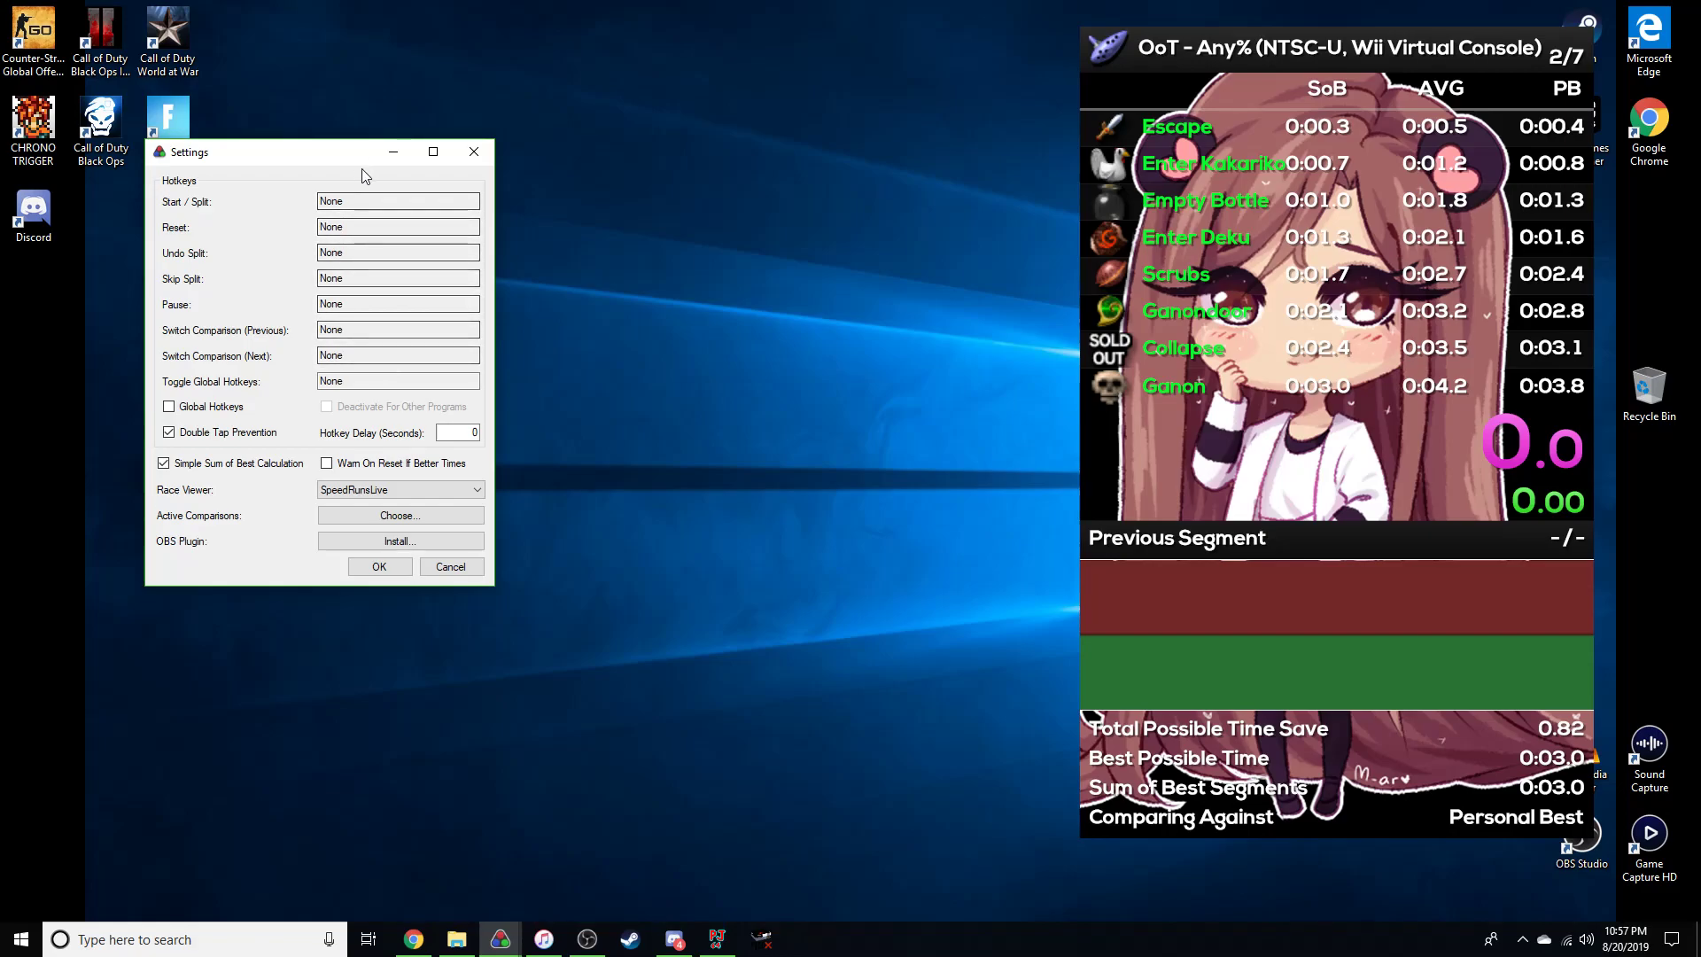
# Assign hotkeys: Space for Start / Split, minus for Reset, Left for Undo Split and Right for Skip Split.
pyautogui.click(407, 199)
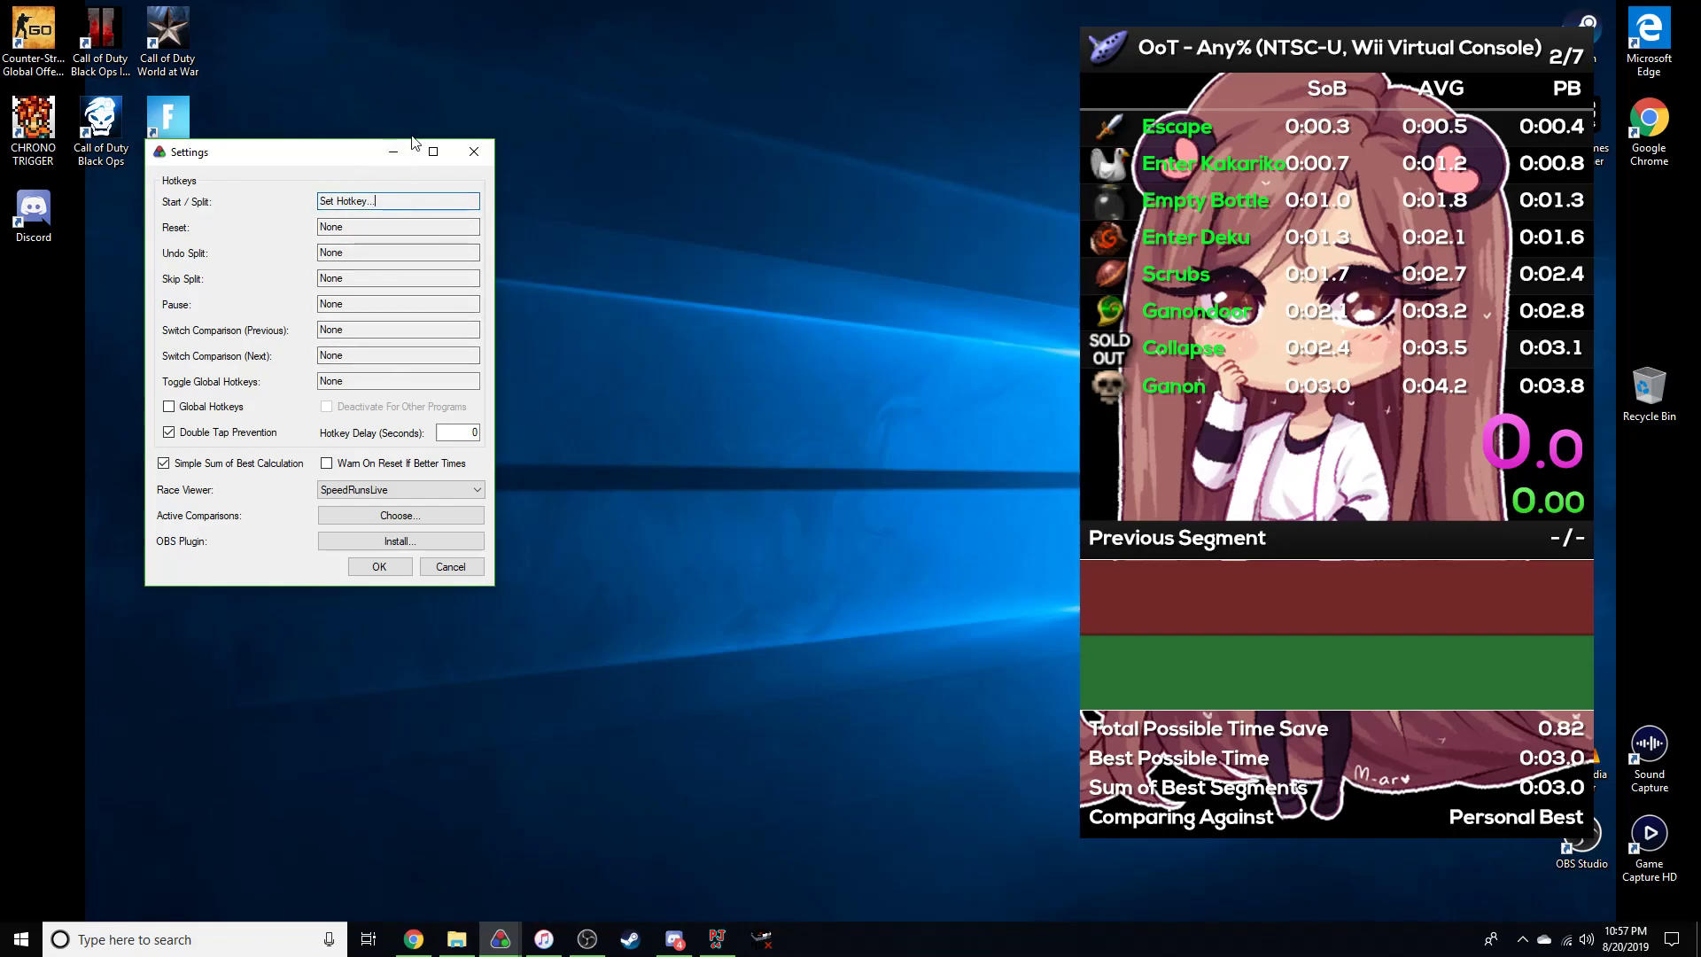
pyautogui.press('space')
pyautogui.click(385, 224)
pyautogui.press('-')
pyautogui.click(366, 252)
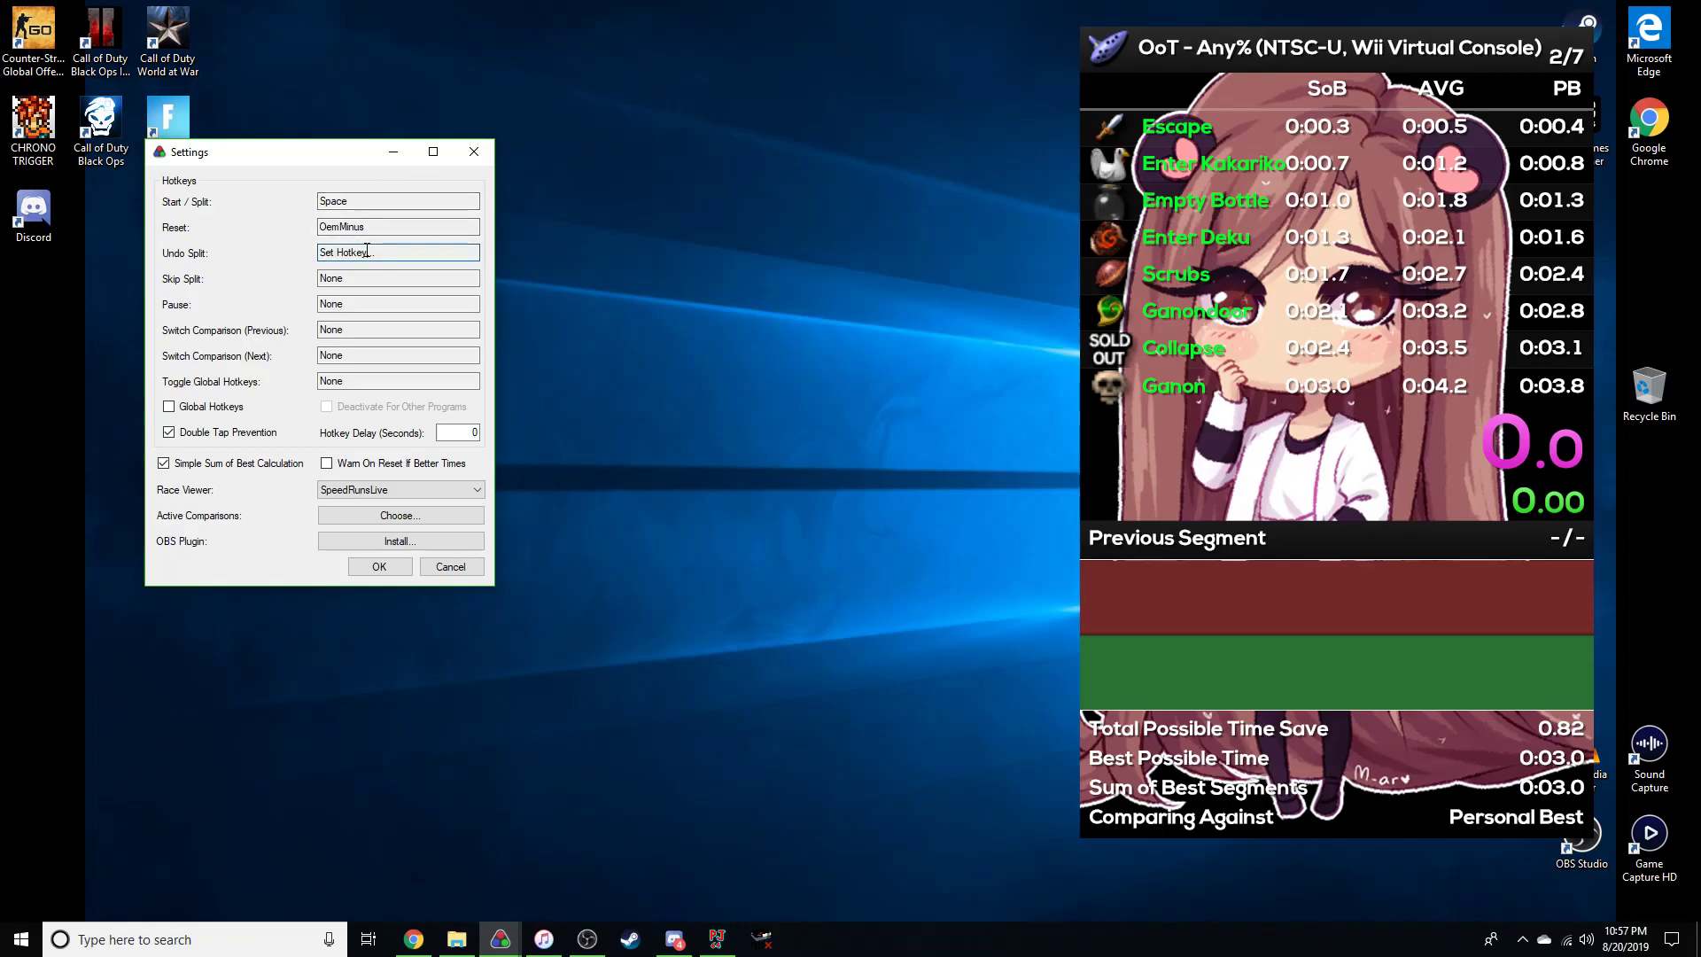
pyautogui.press('Left')
pyautogui.click(364, 274)
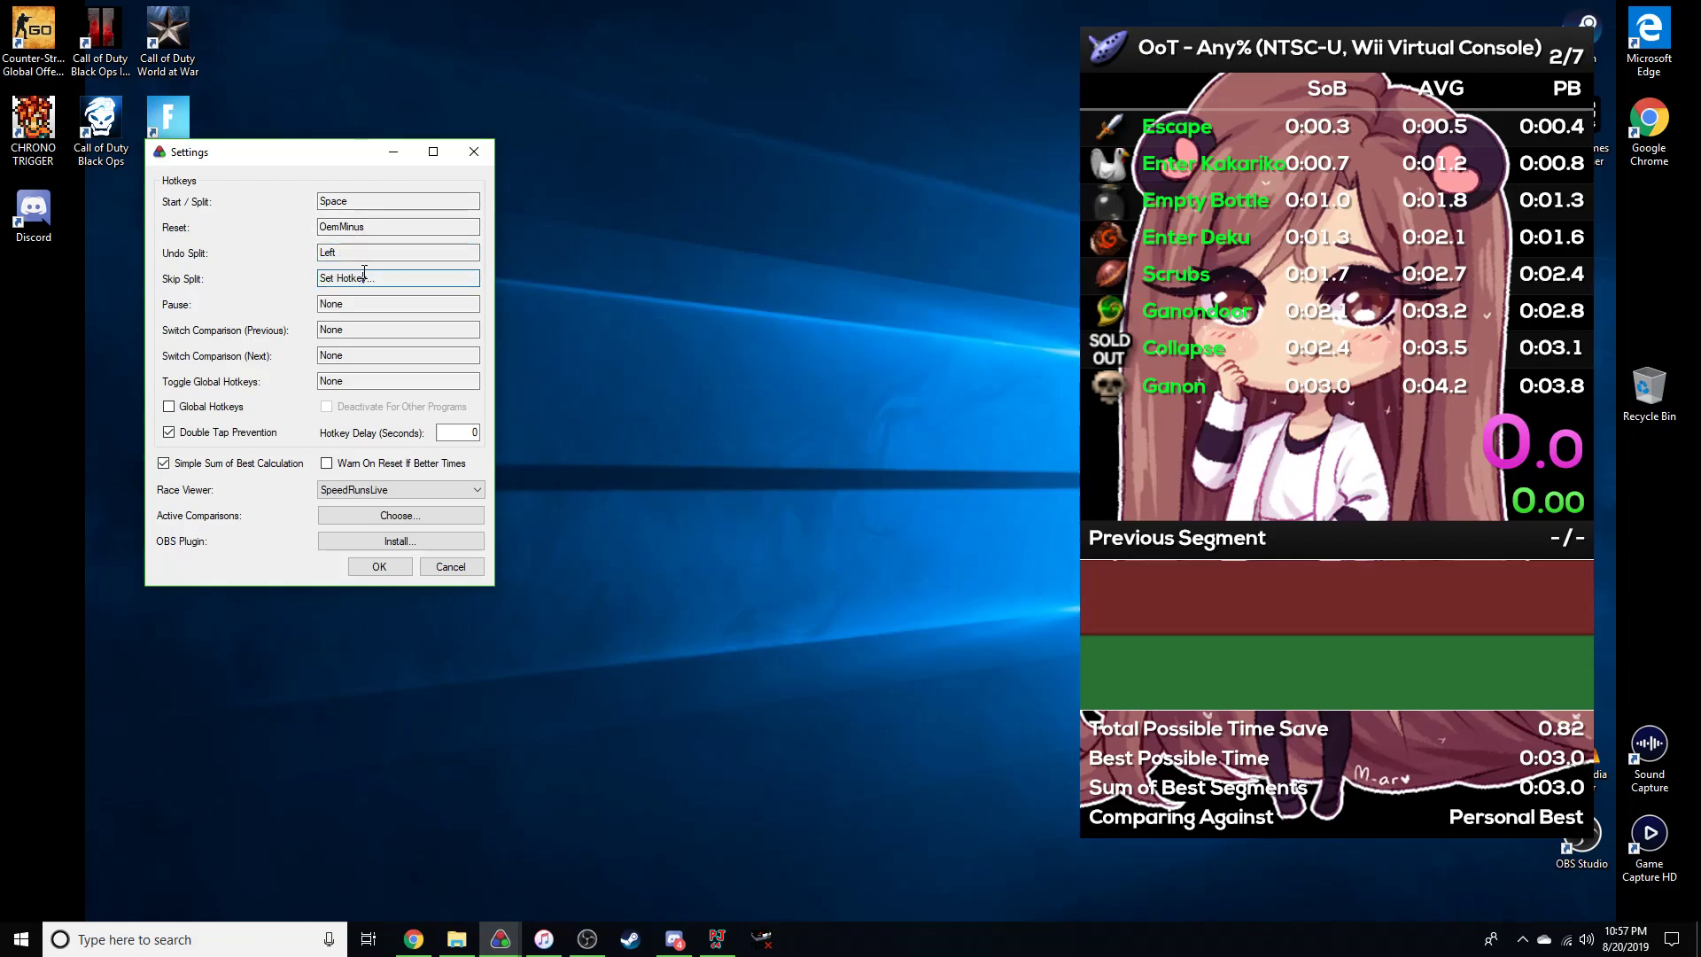
pyautogui.press('Right')
# Assign P to Pause, Down to Switch Comparison (Previous) and Up to Switch Comparison (Next).
pyautogui.click(363, 303)
pyautogui.click(366, 328)
pyautogui.press('Down')
pyautogui.click(370, 353)
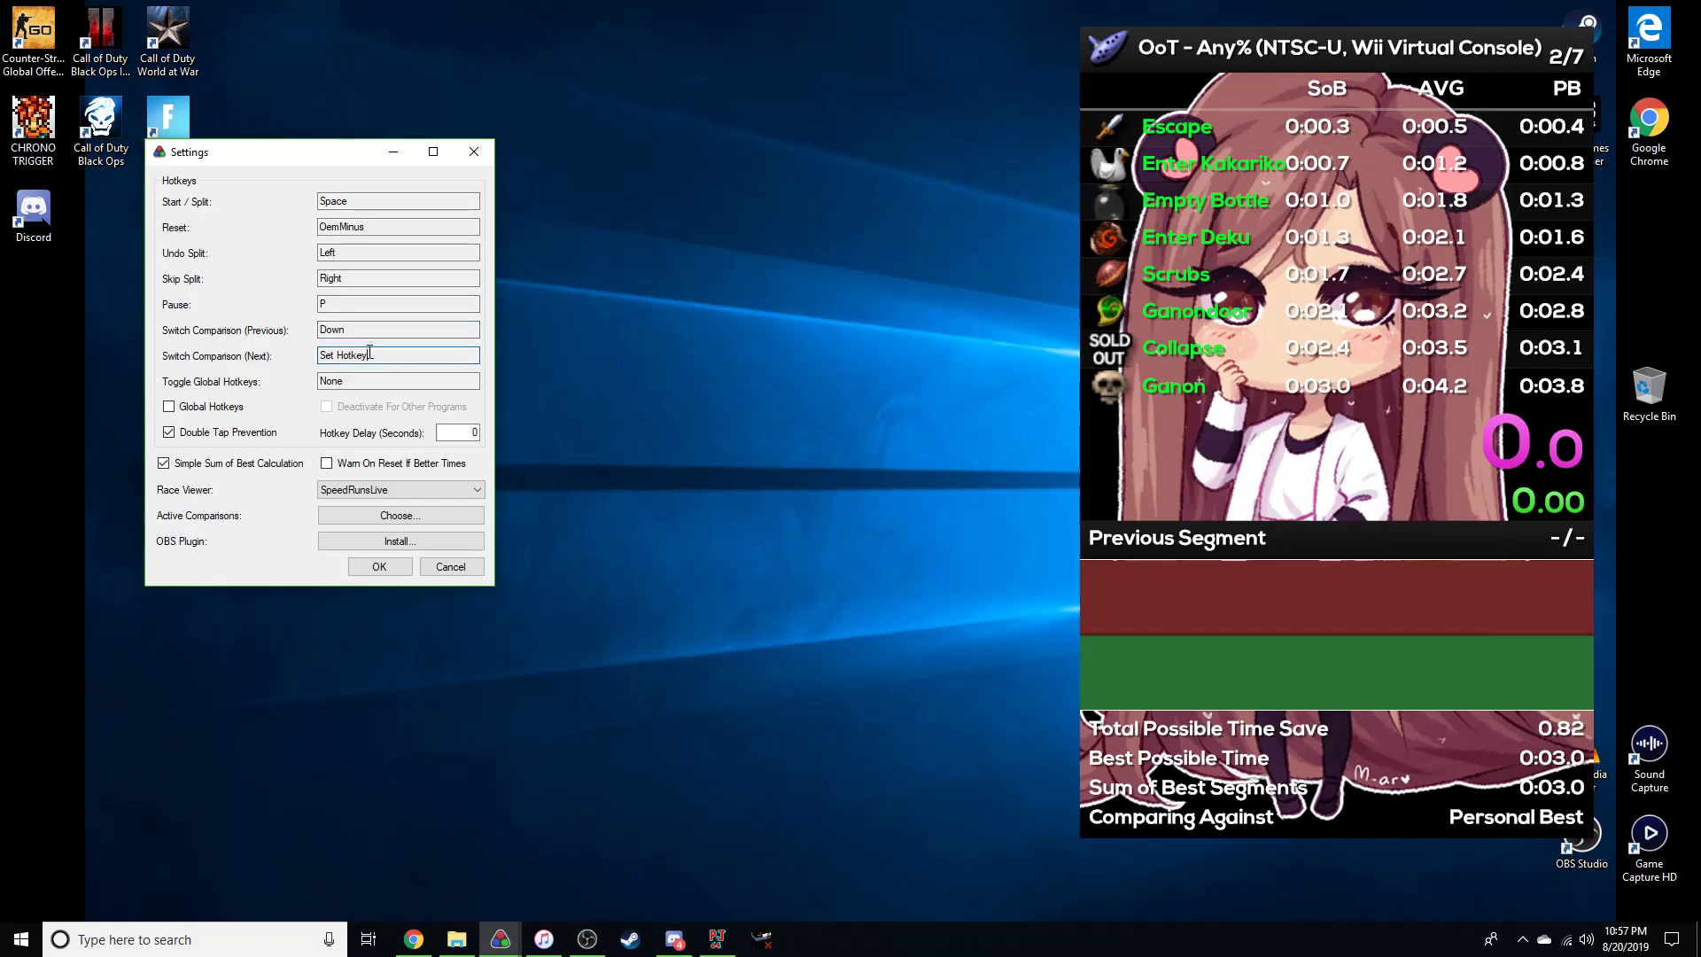
pyautogui.press('Up')
# Assign backslash as the Toggle Global Hotkeys hotkey and clear it again.
pyautogui.click(390, 381)
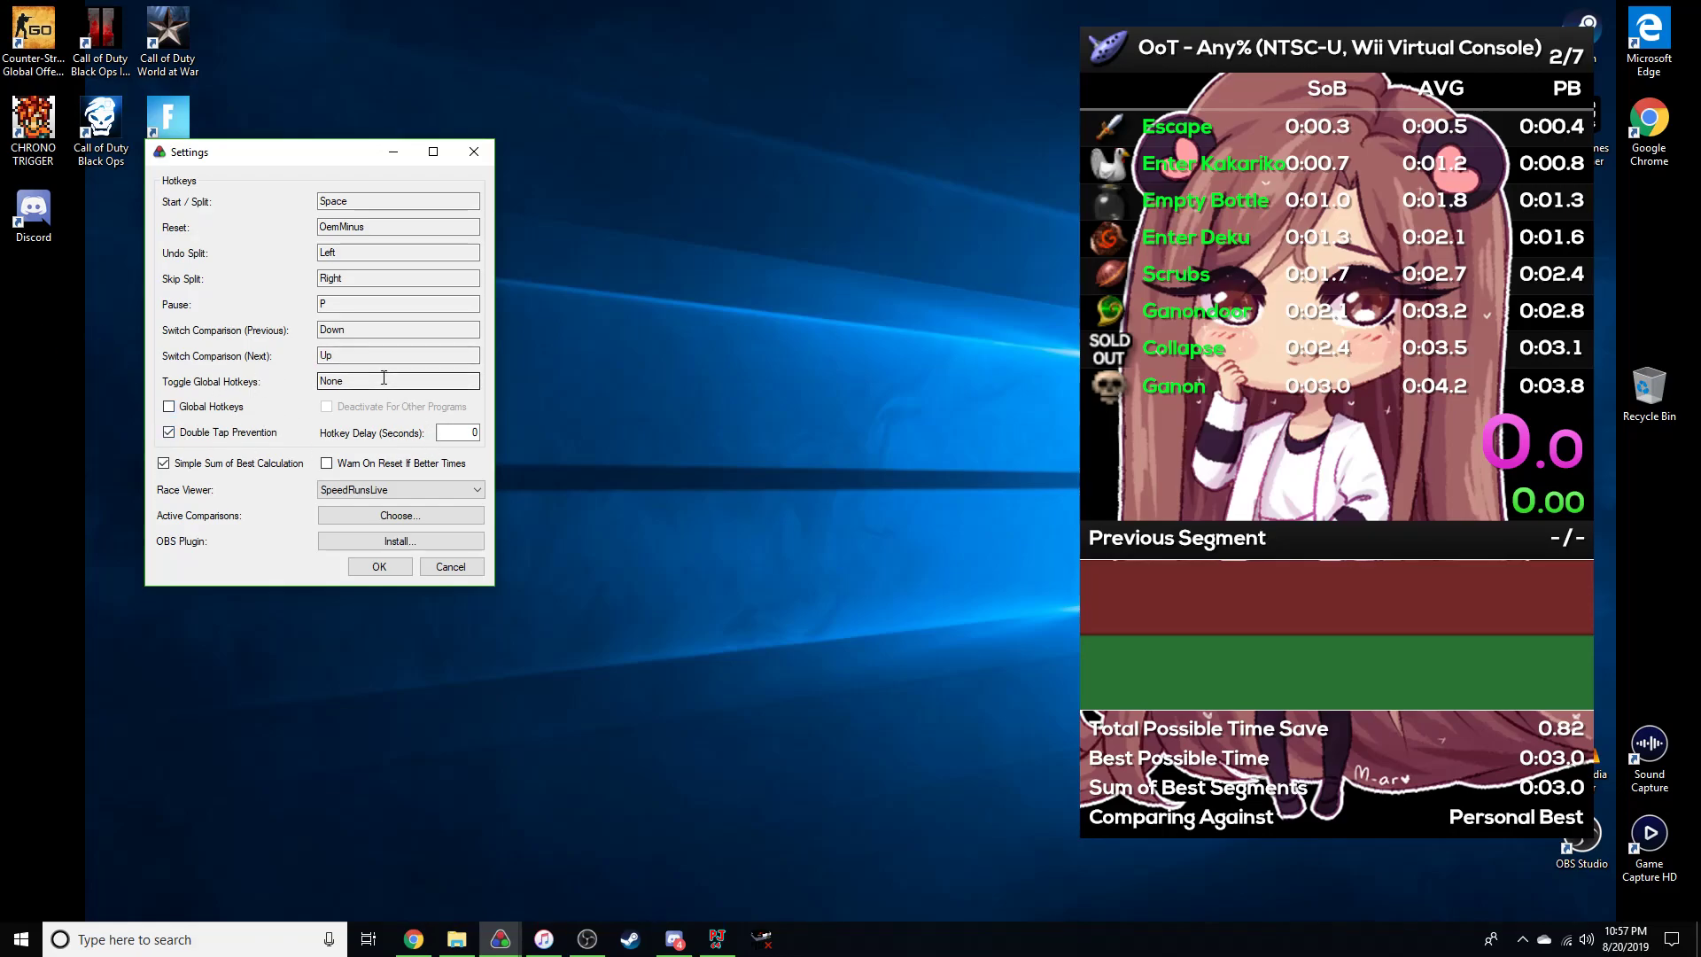
pyautogui.press('\\')
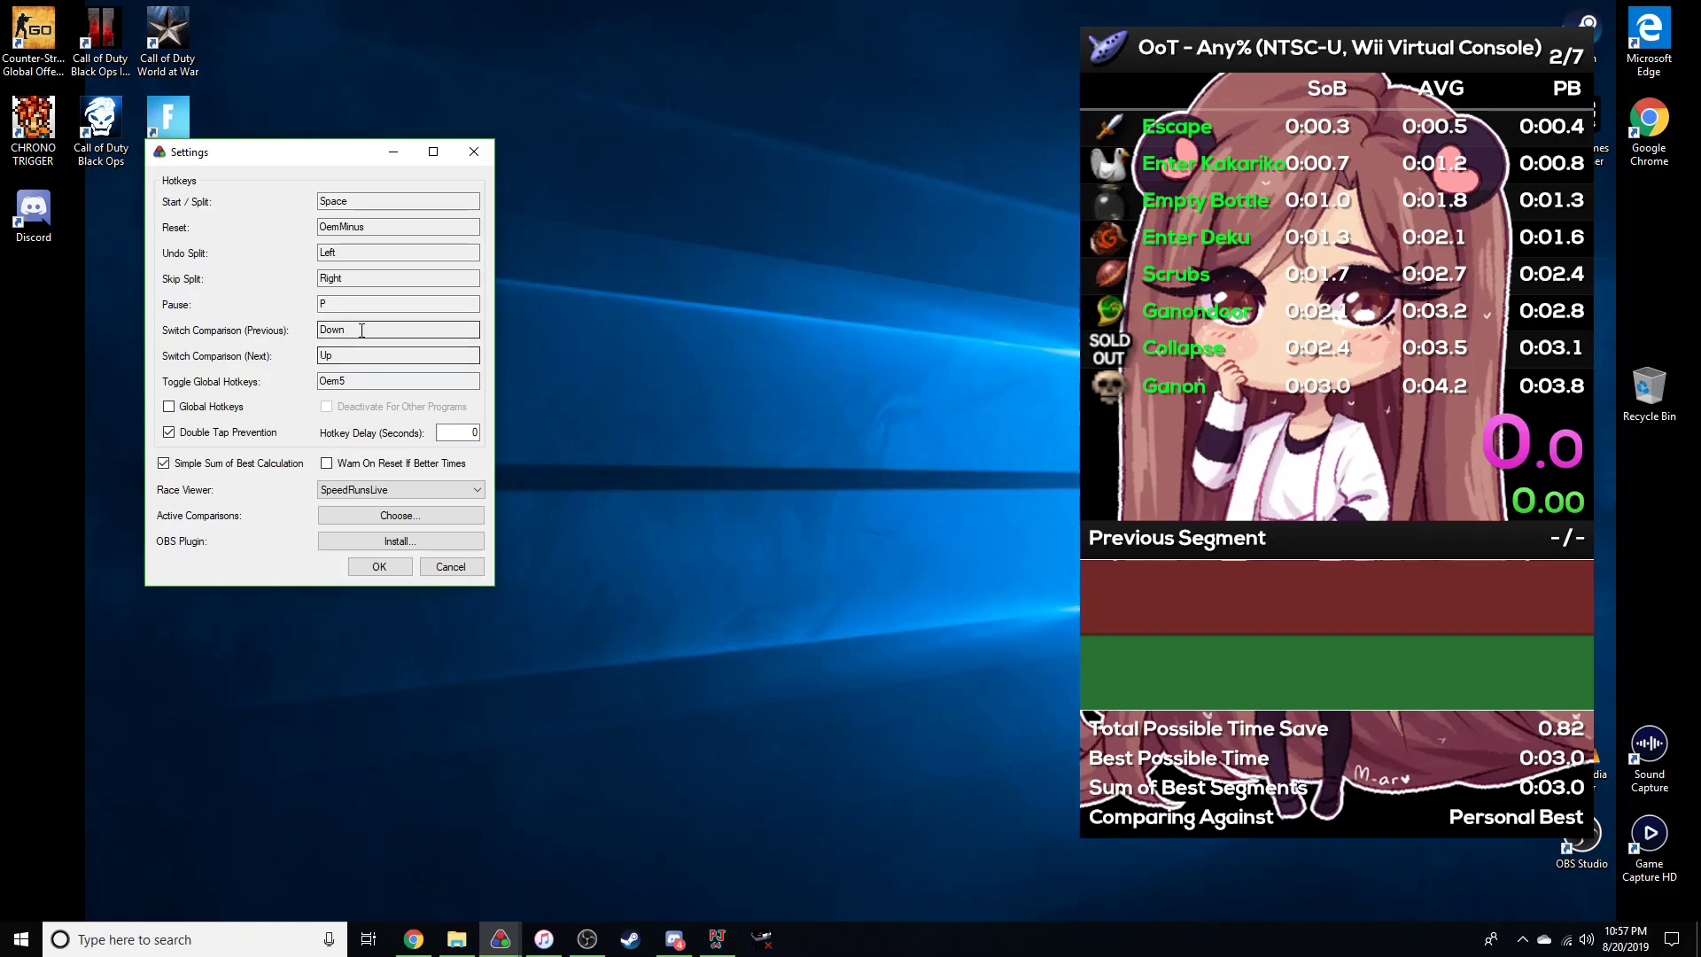
pyautogui.click(393, 380)
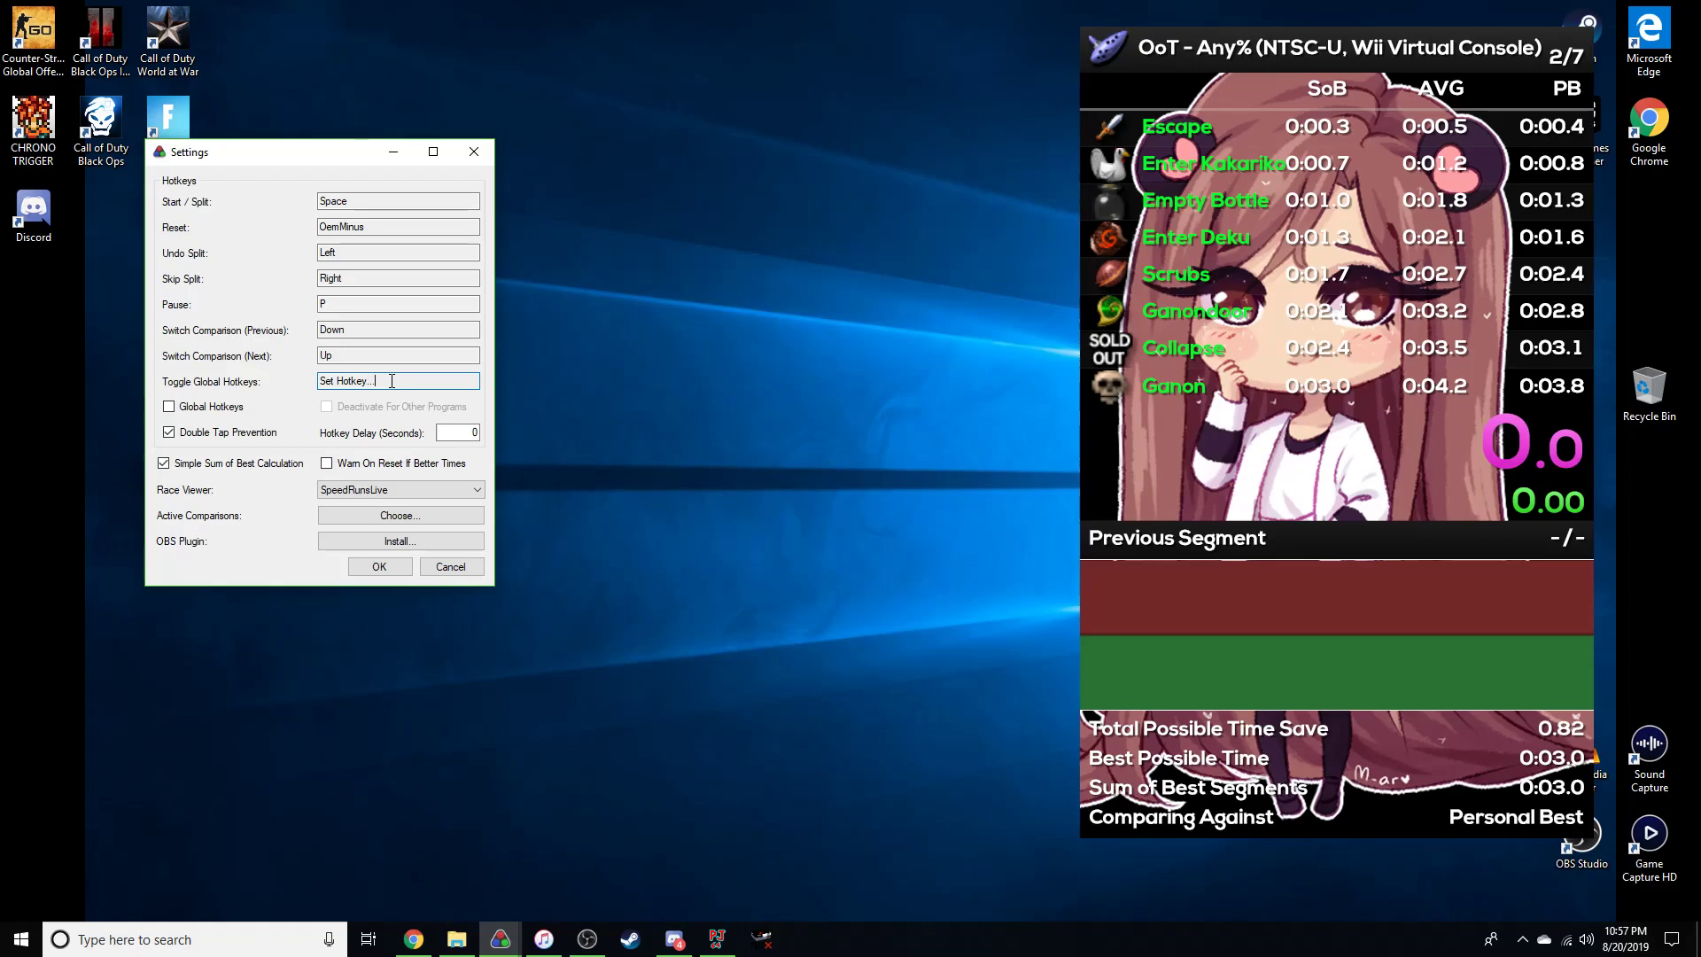
pyautogui.press('Escape')
# Enable Global Hotkeys and accept the settings.
pyautogui.click(201, 406)
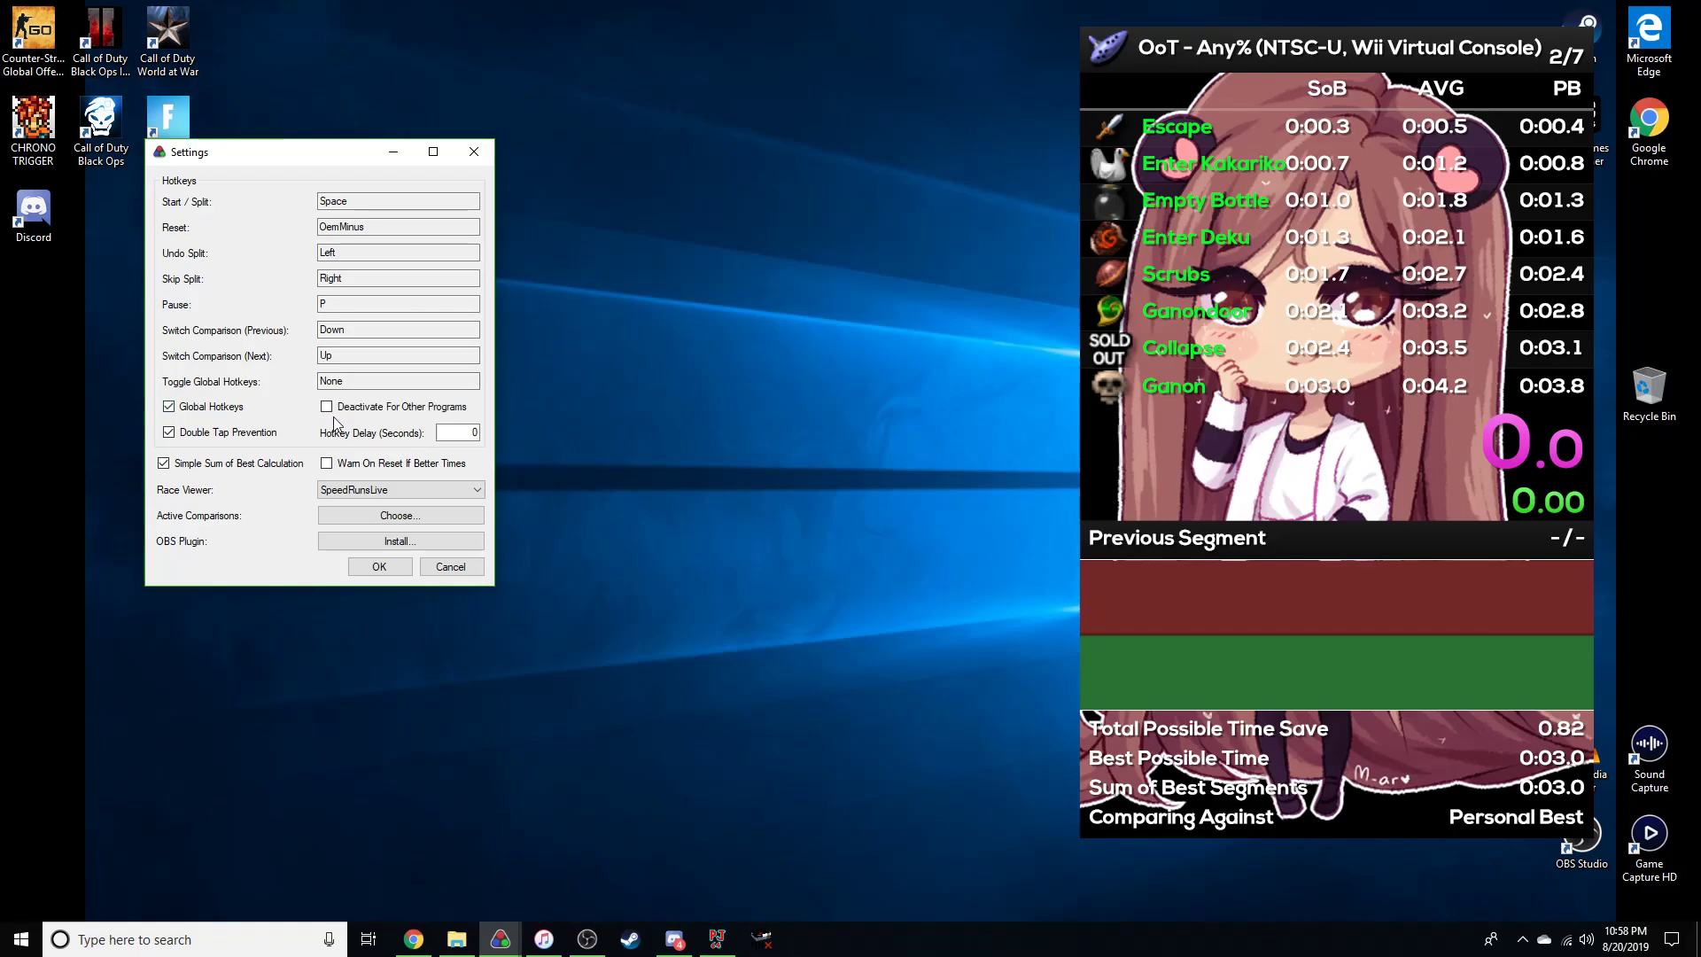
pyautogui.click(435, 572)
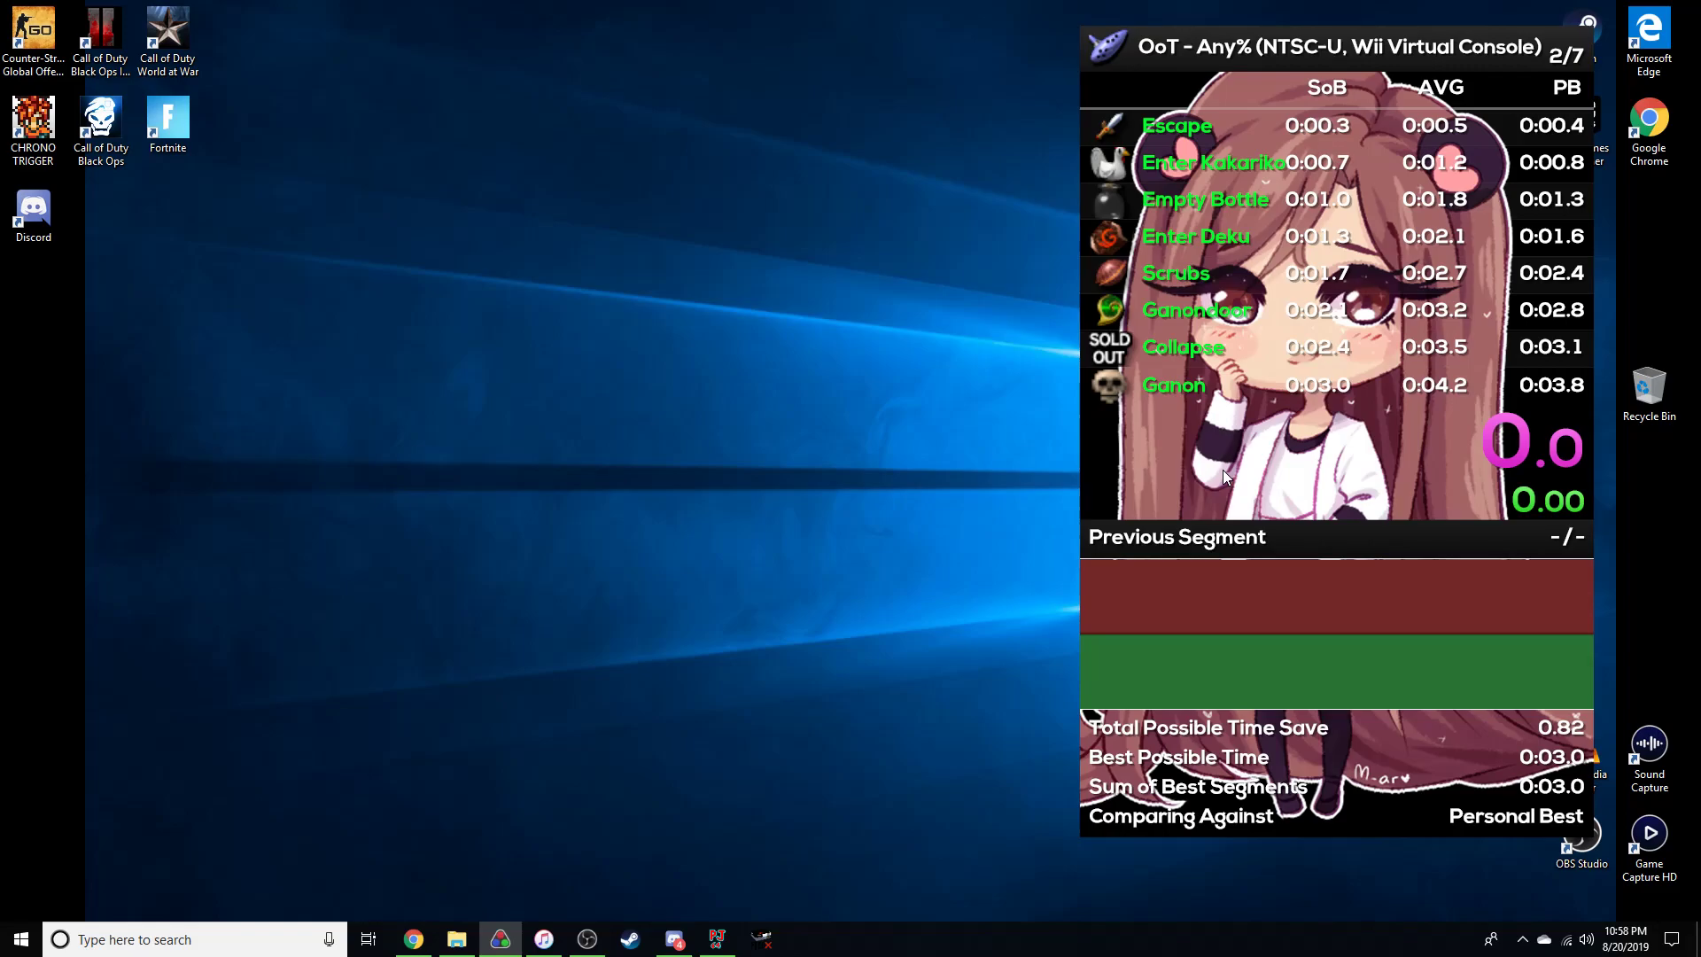
# Test the global hotkeys by starting and resetting the timer while the Windows desktop has focus.
pyautogui.press('KP_1')
pyautogui.press('KP_3')
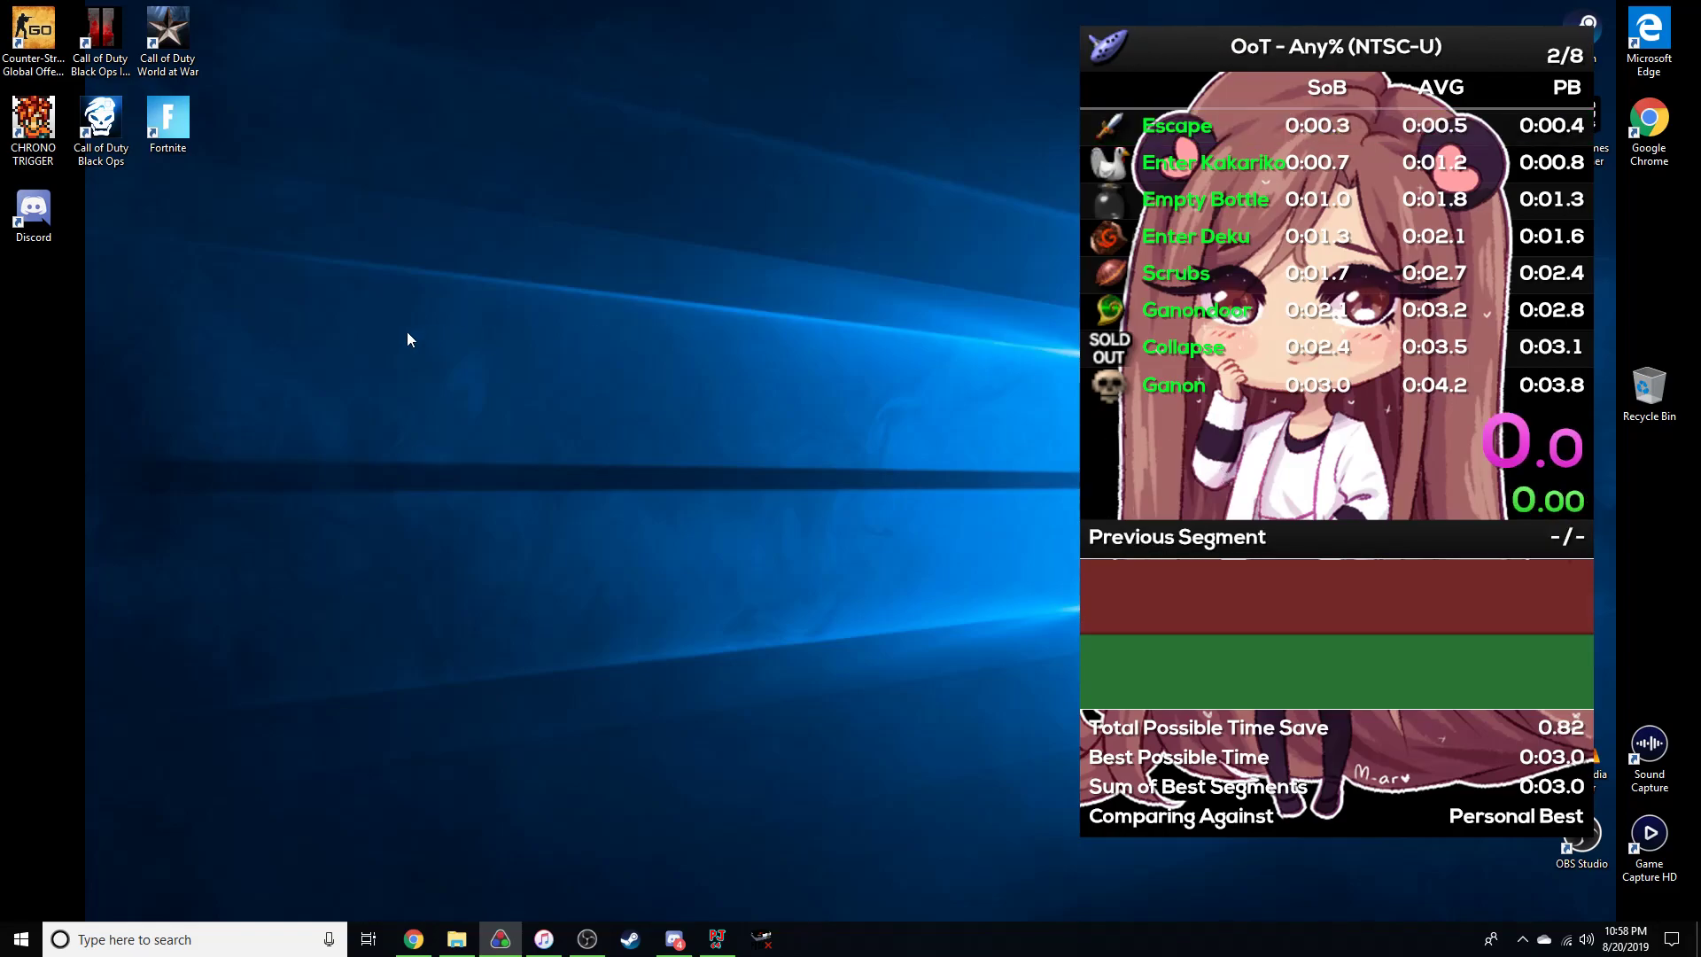
pyautogui.click(310, 294)
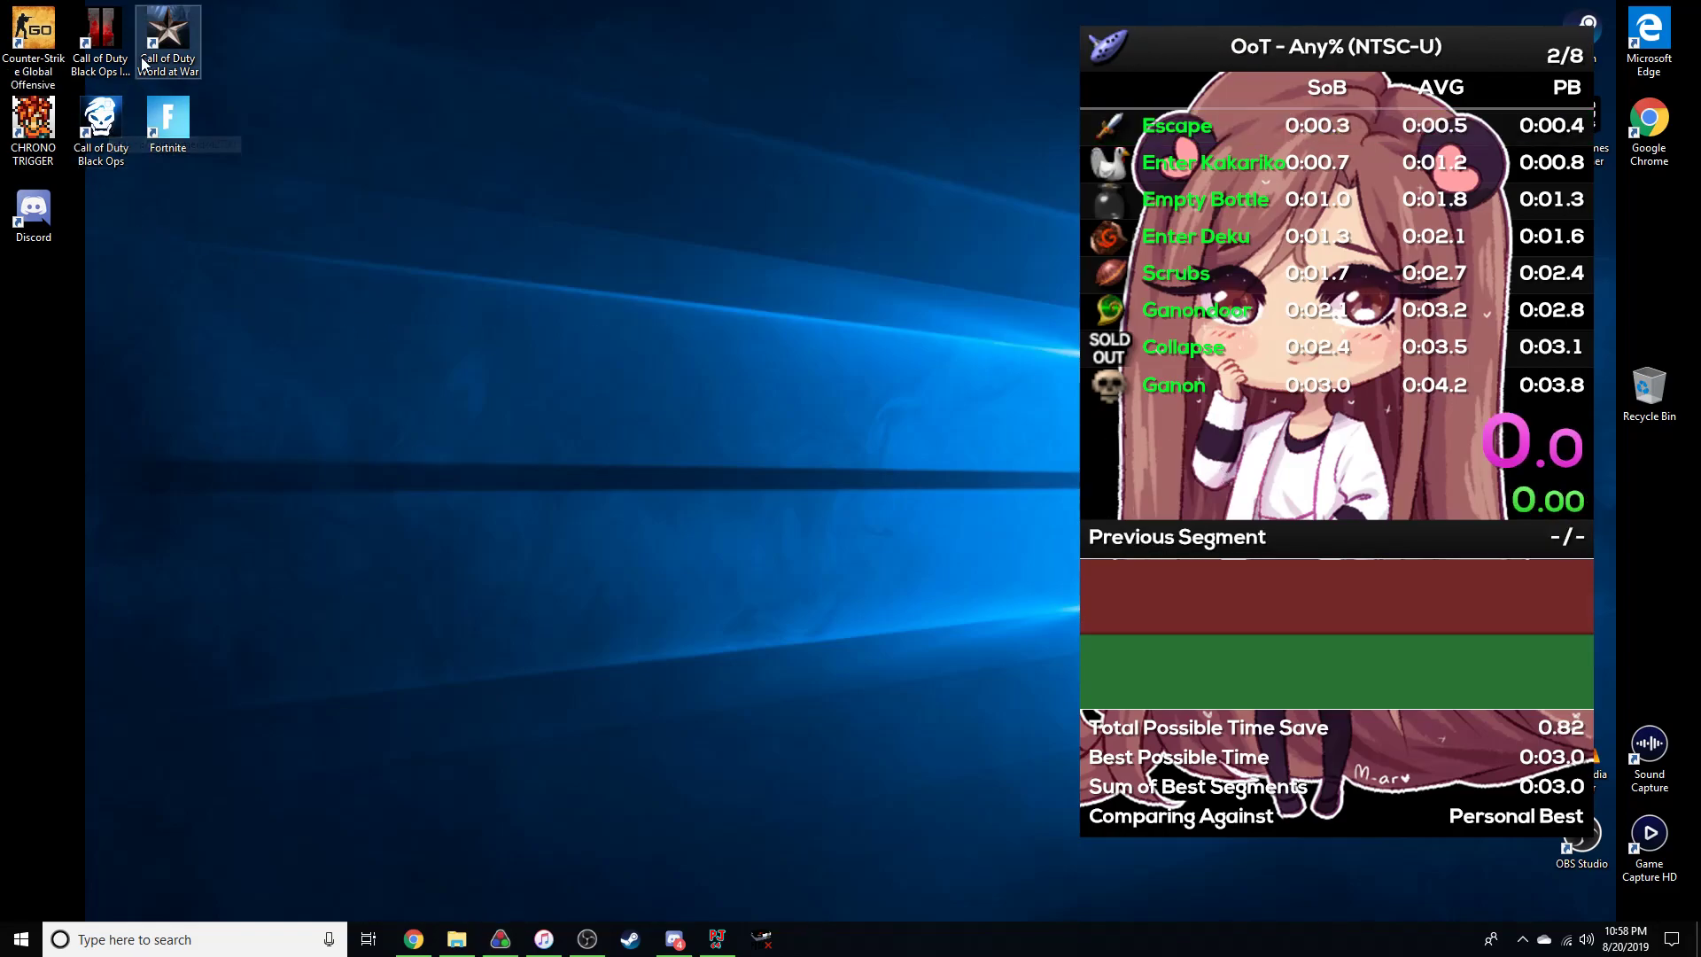
pyautogui.click(42, 201)
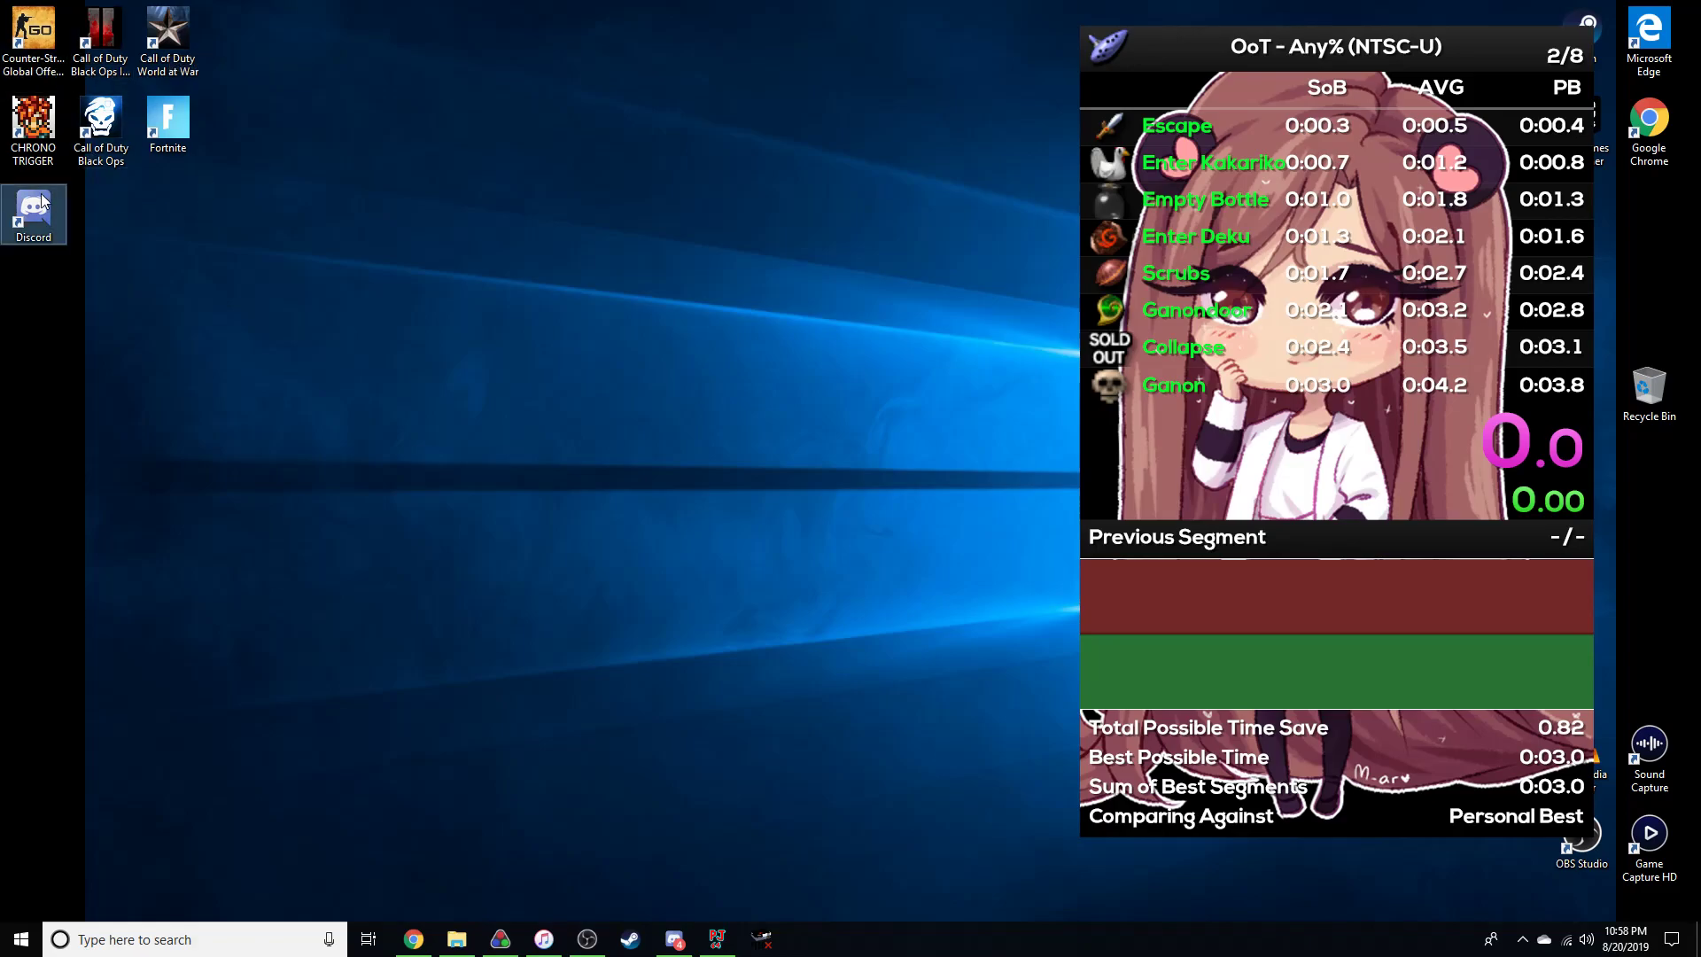
pyautogui.press('KP_1')
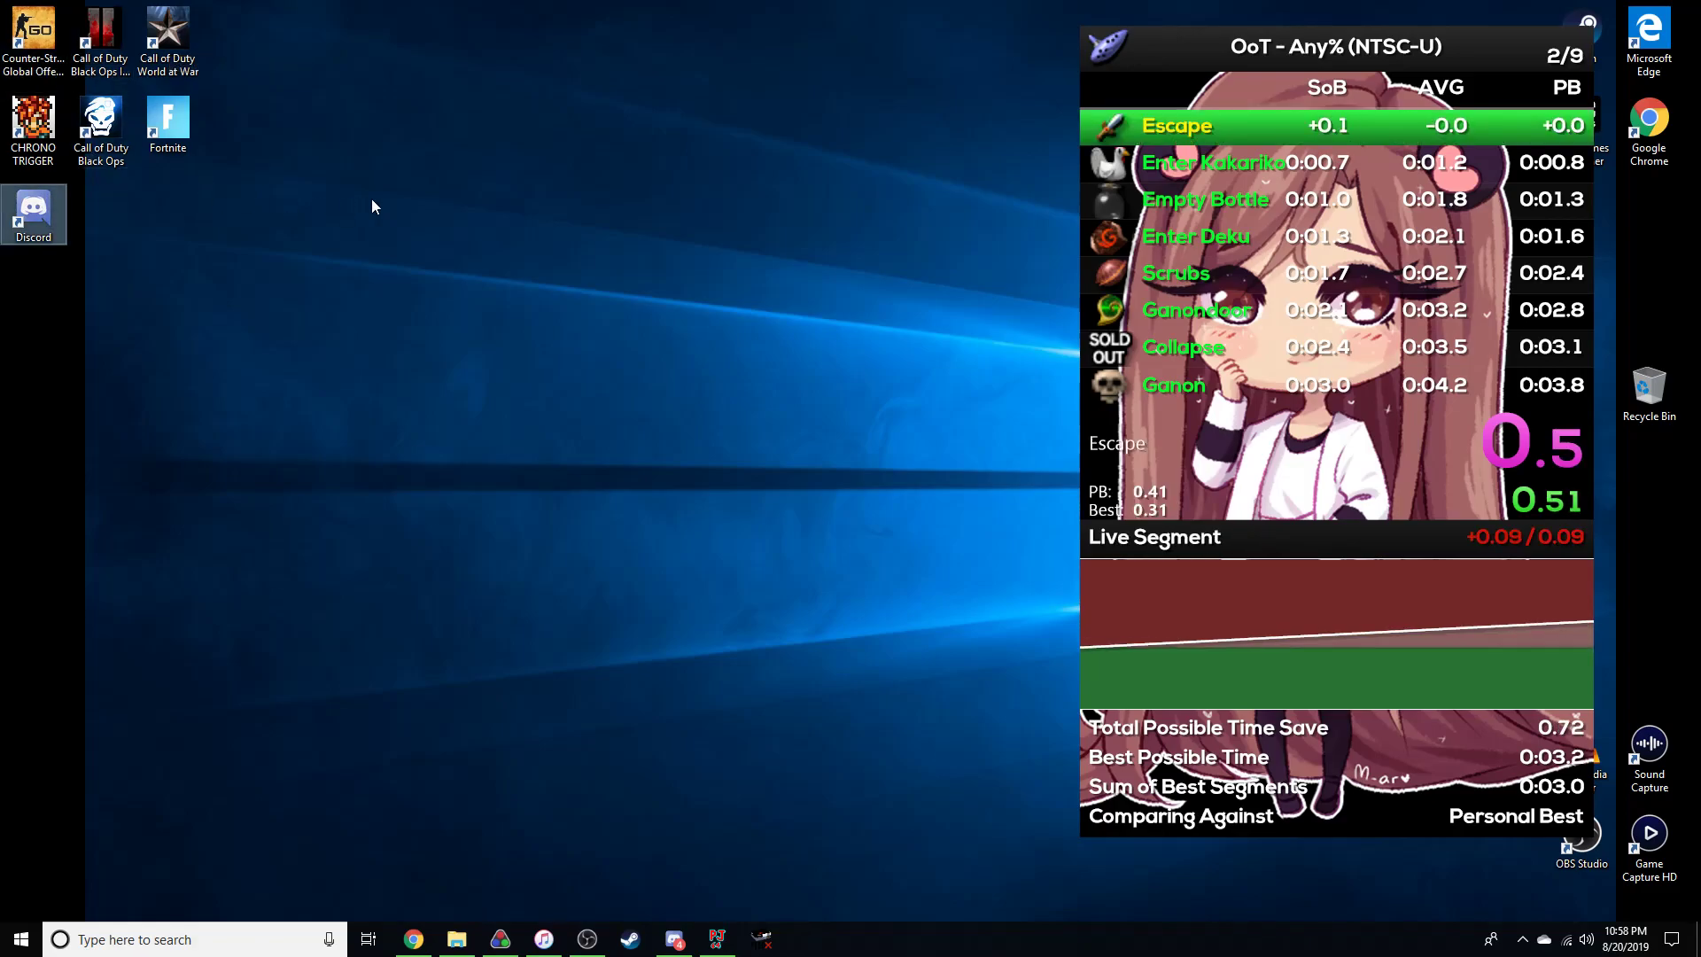
pyautogui.click(396, 212)
pyautogui.press('KP_3')
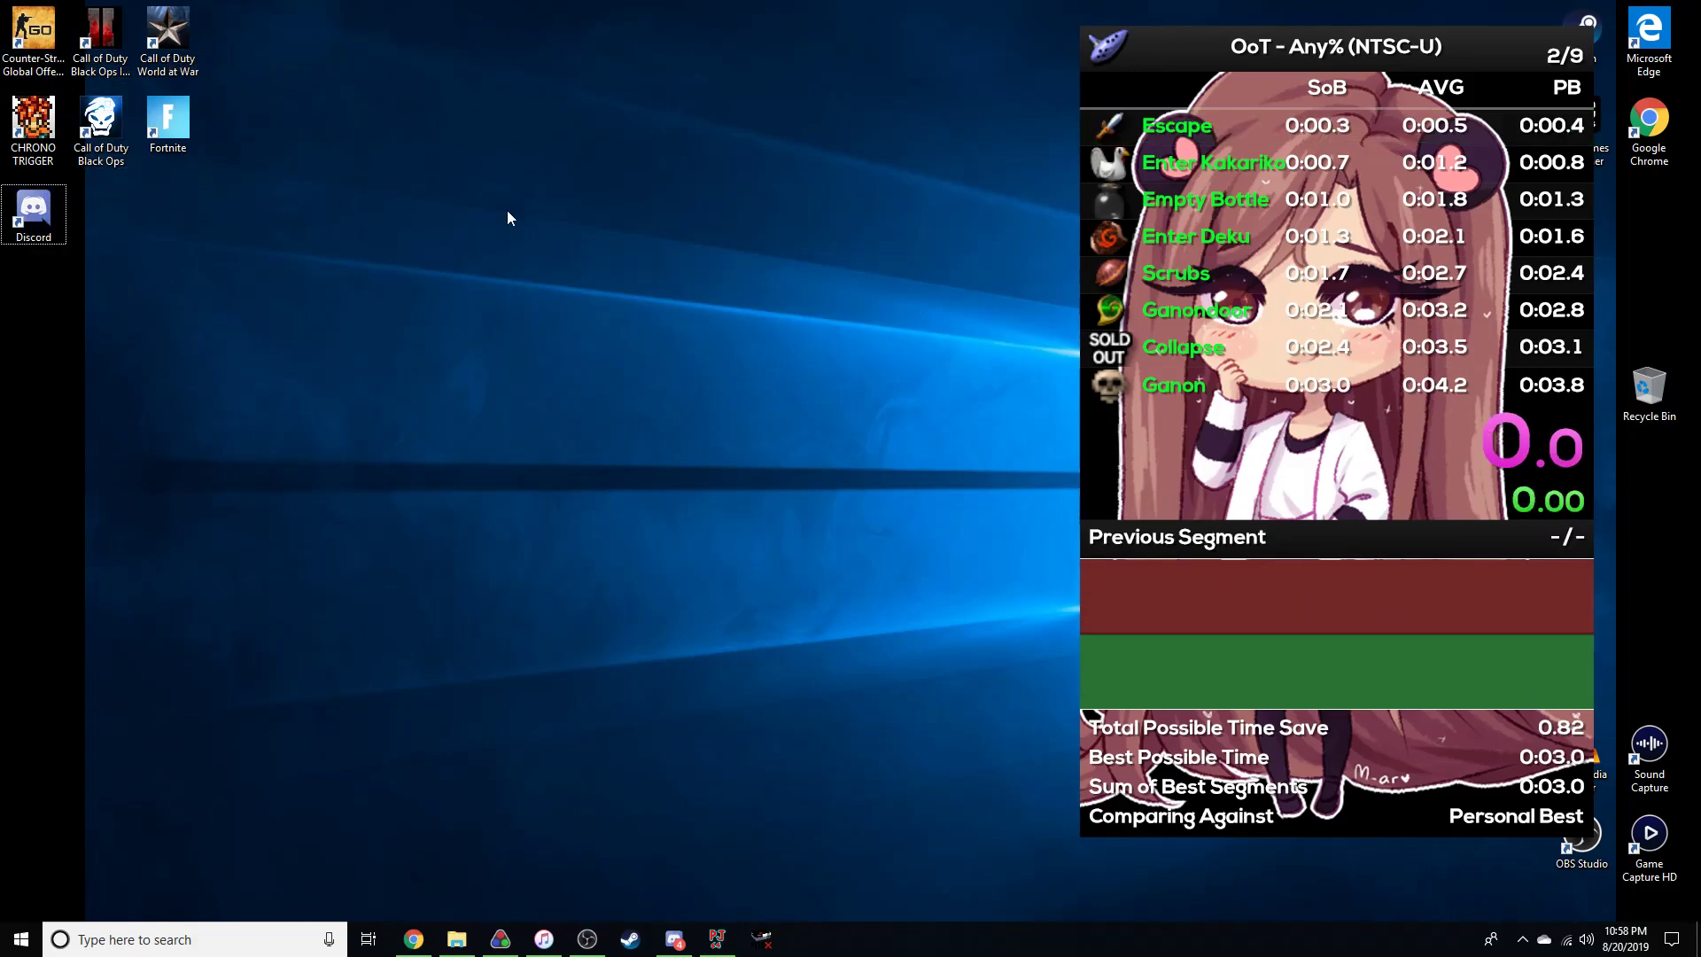
# Enable Deactivate For Other Programs for the global hotkeys in the general settings and accept the change.
pyautogui.rightClick(1313, 348)
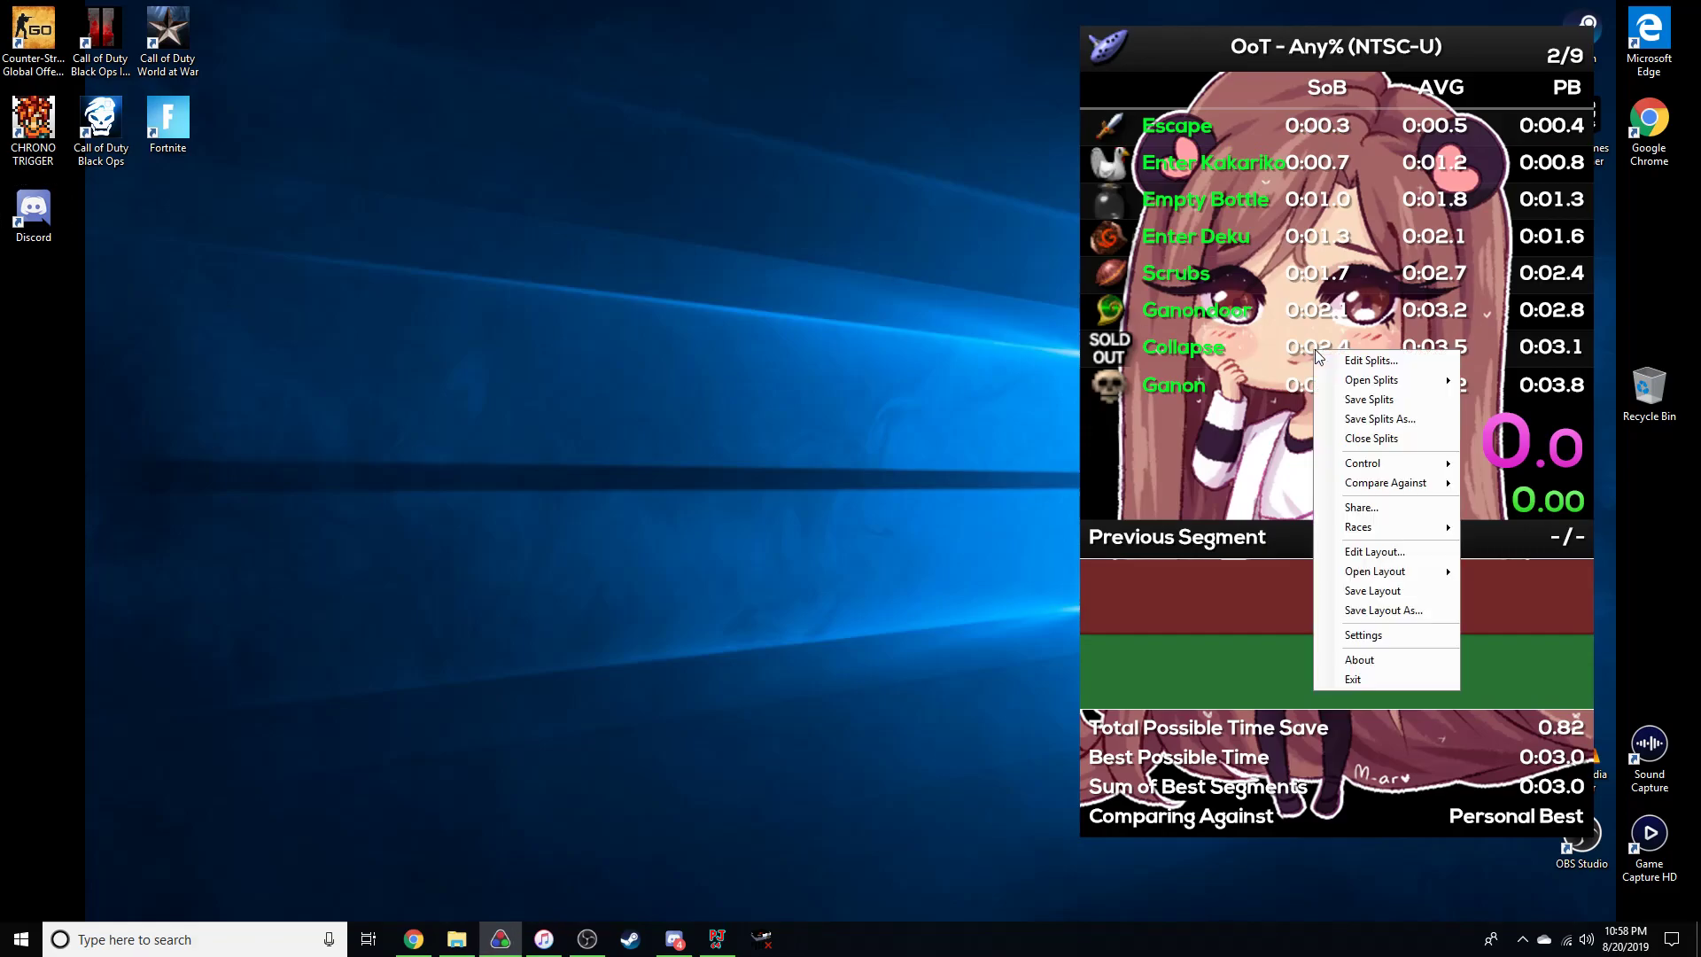
pyautogui.click(1374, 631)
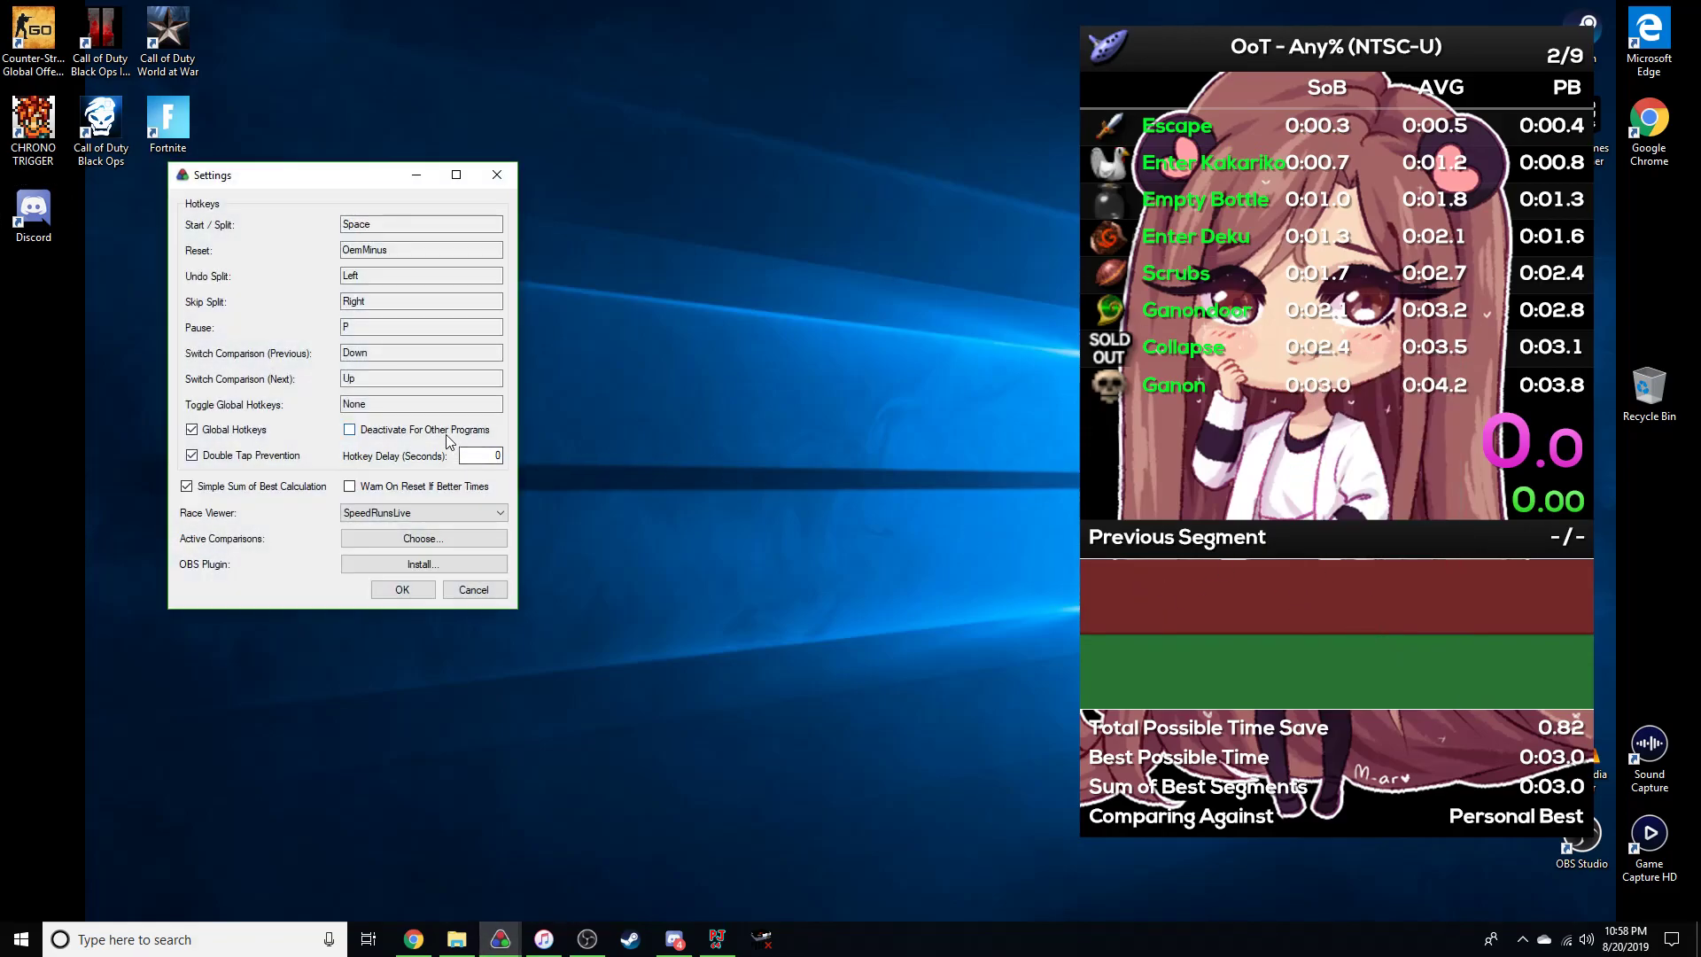
pyautogui.click(445, 434)
pyautogui.click(383, 591)
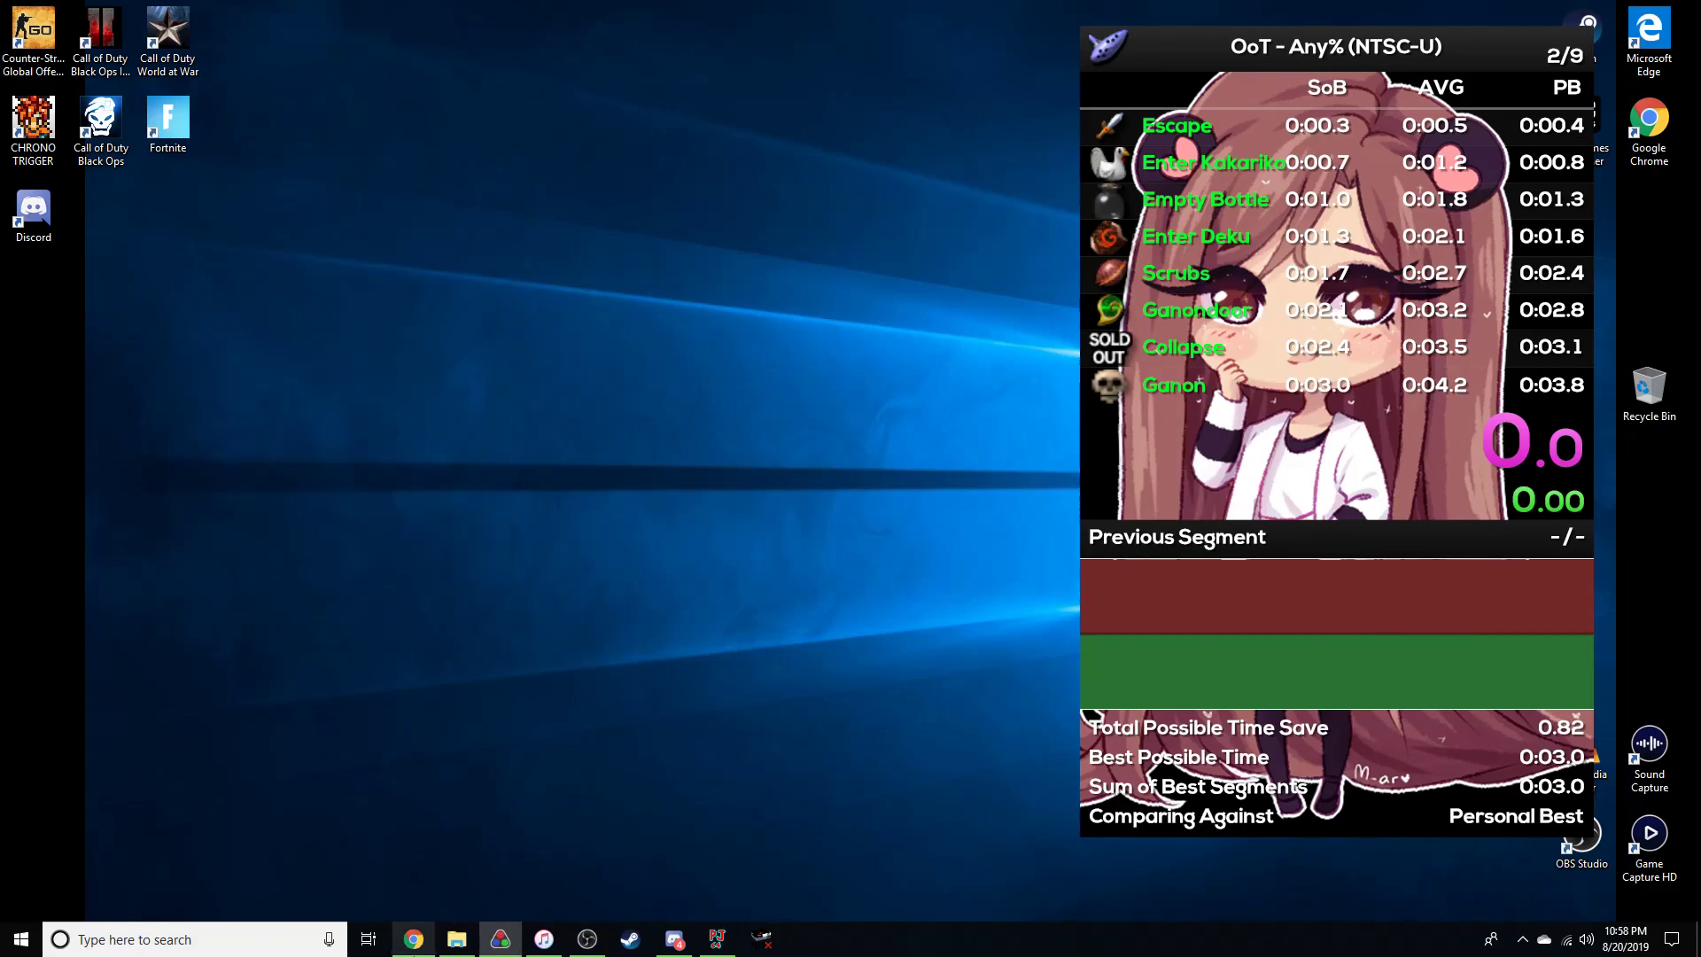
# Switch to Chrome and enter "ty" in the address bar of a new tab.
pyautogui.click(414, 939)
pyautogui.click(240, 15)
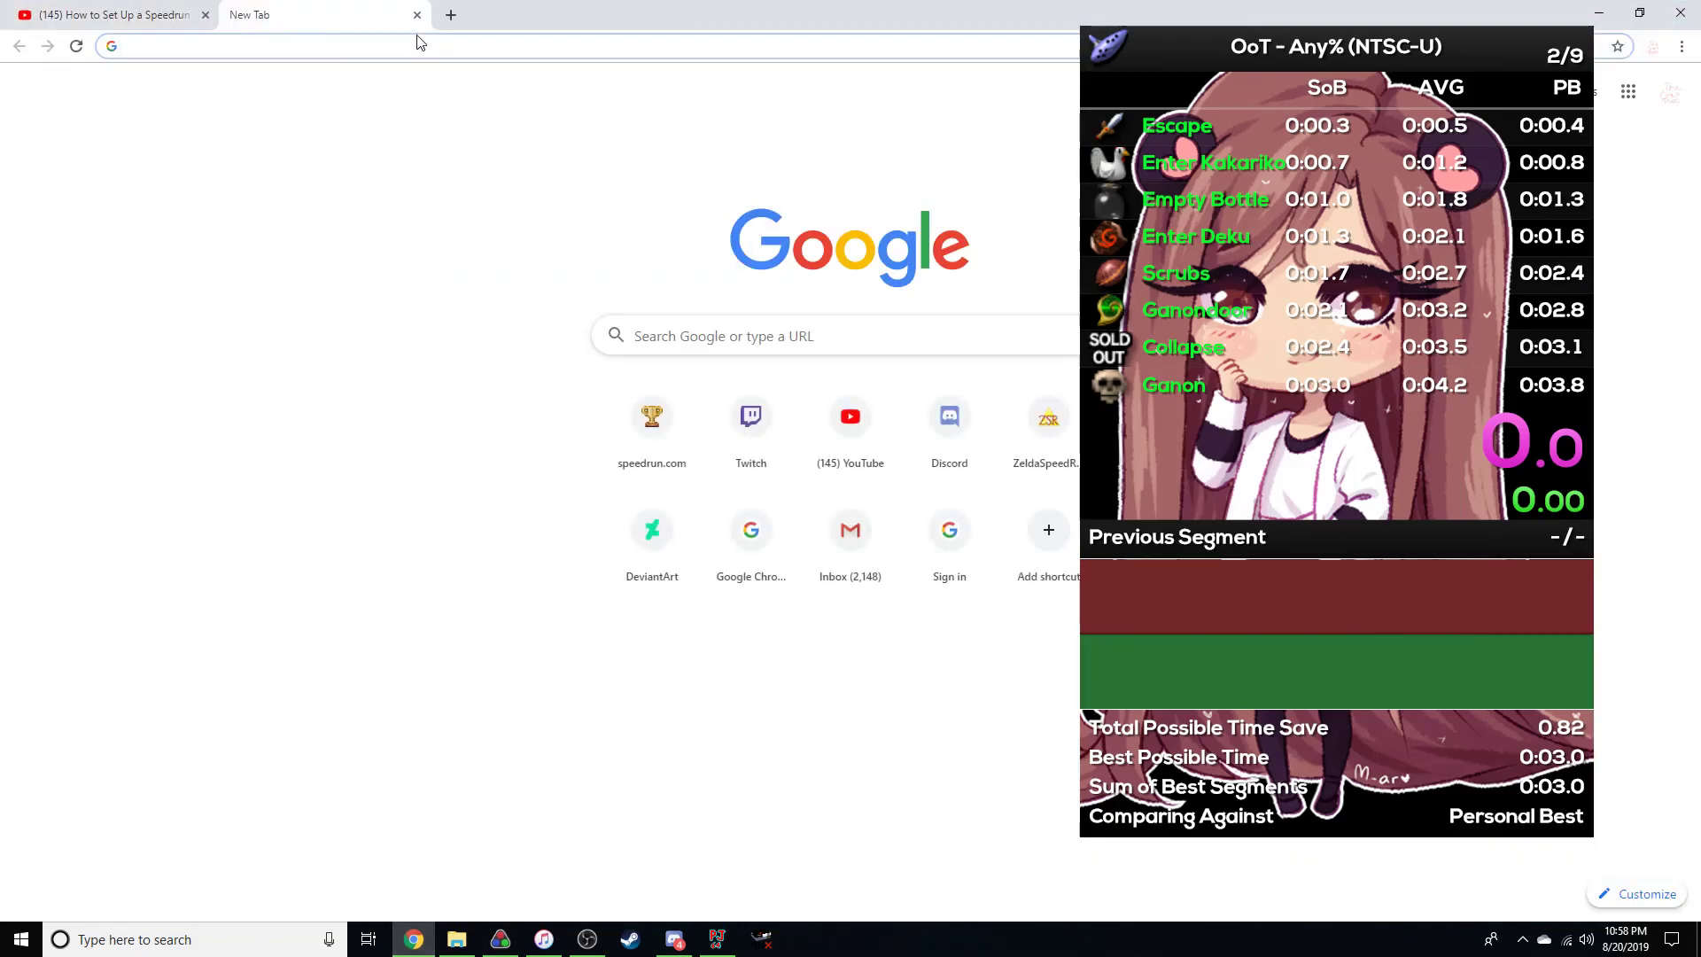
pyautogui.write('ty')
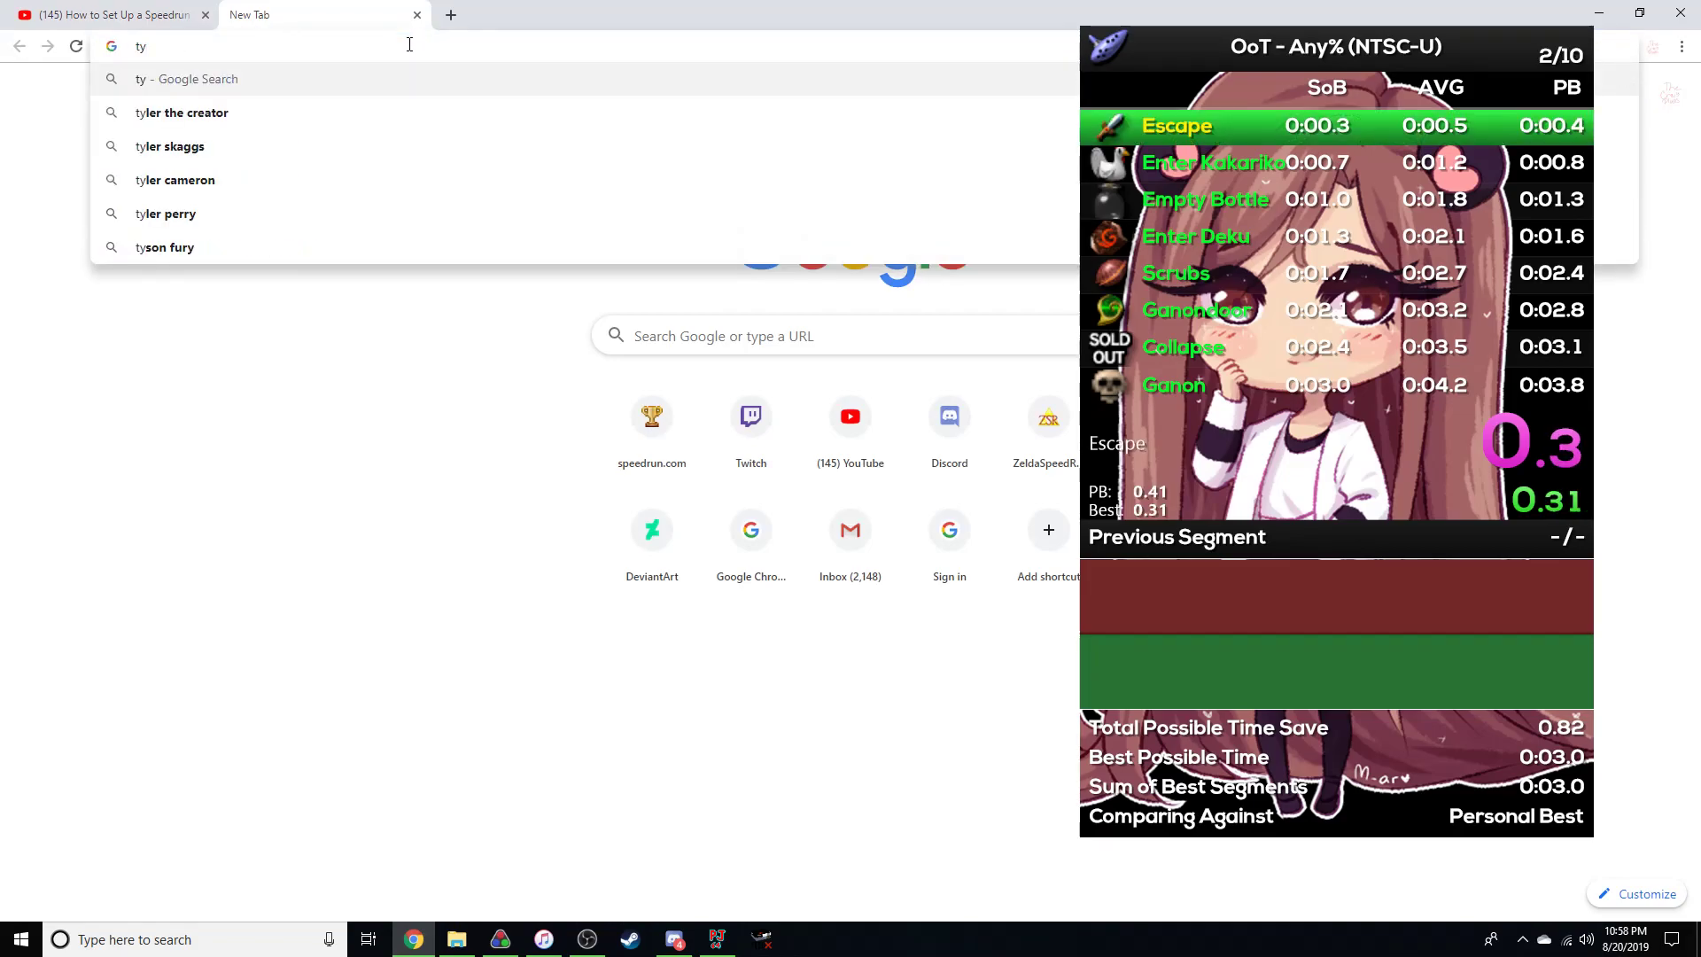
# With Chrome focused, run the timer through every split from Escape to Ganon using the global hotkey, and reset it.
pyautogui.press('KP_1')
pyautogui.press('KP_1')
pyautogui.press('KP_1')
pyautogui.press('KP_1')
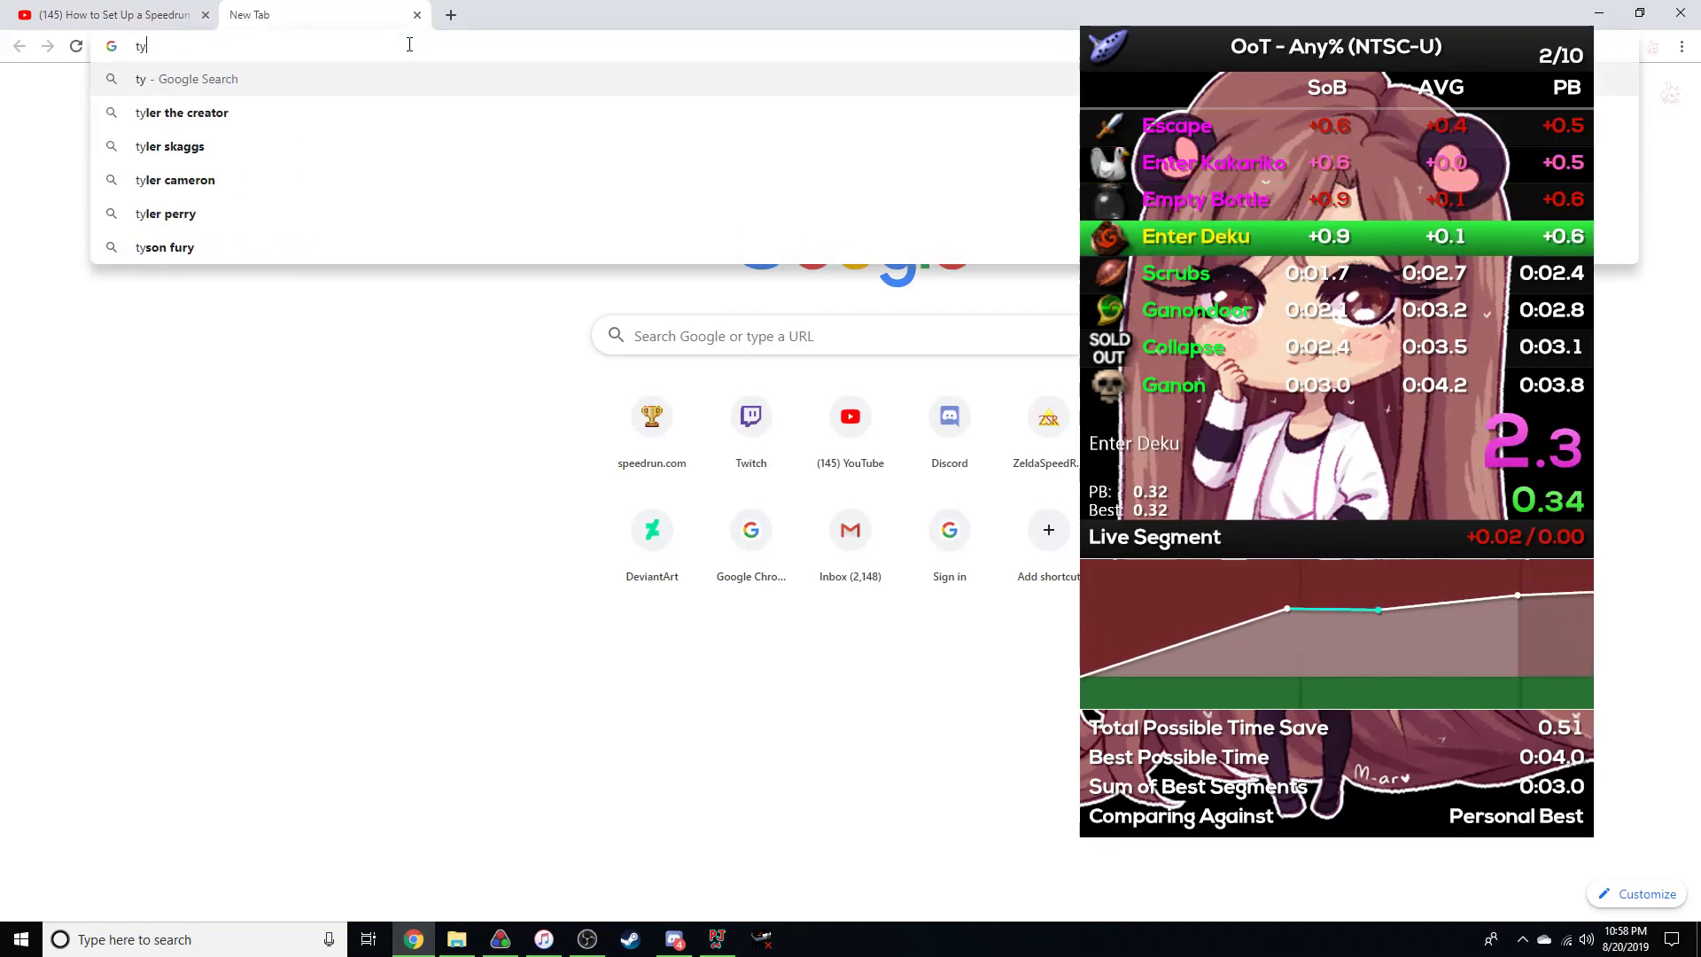
pyautogui.press('KP_1')
pyautogui.press('KP_1')
pyautogui.press('KP_1')
pyautogui.press('KP_1')
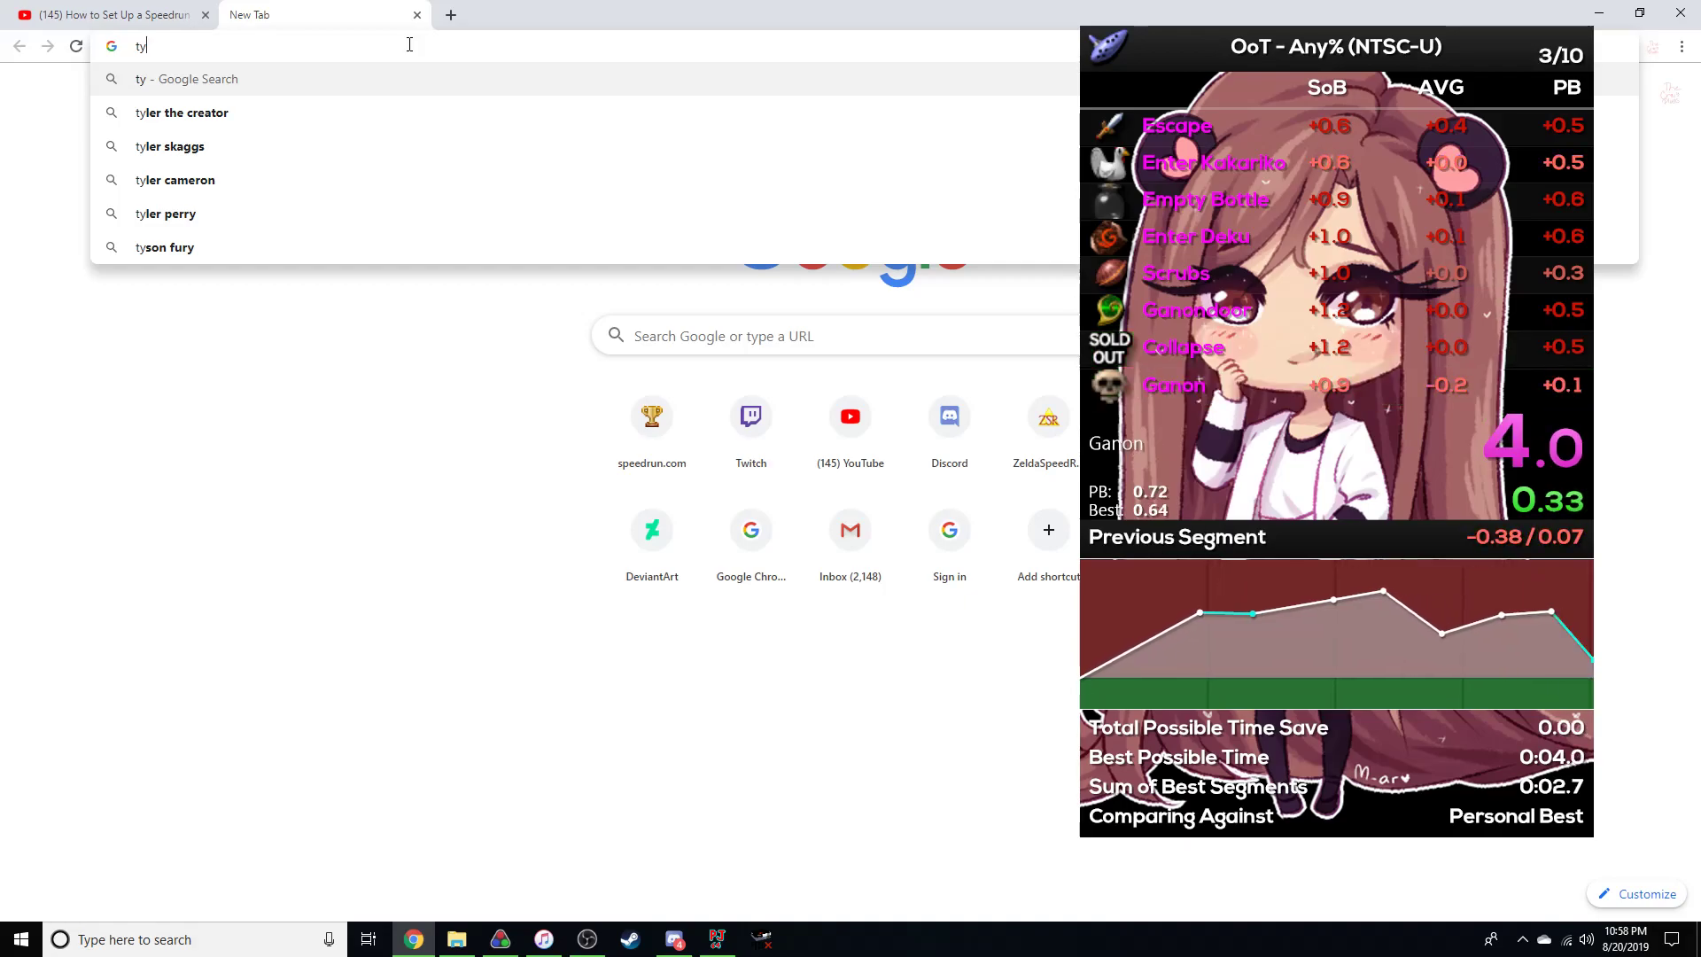
pyautogui.press('KP_3')
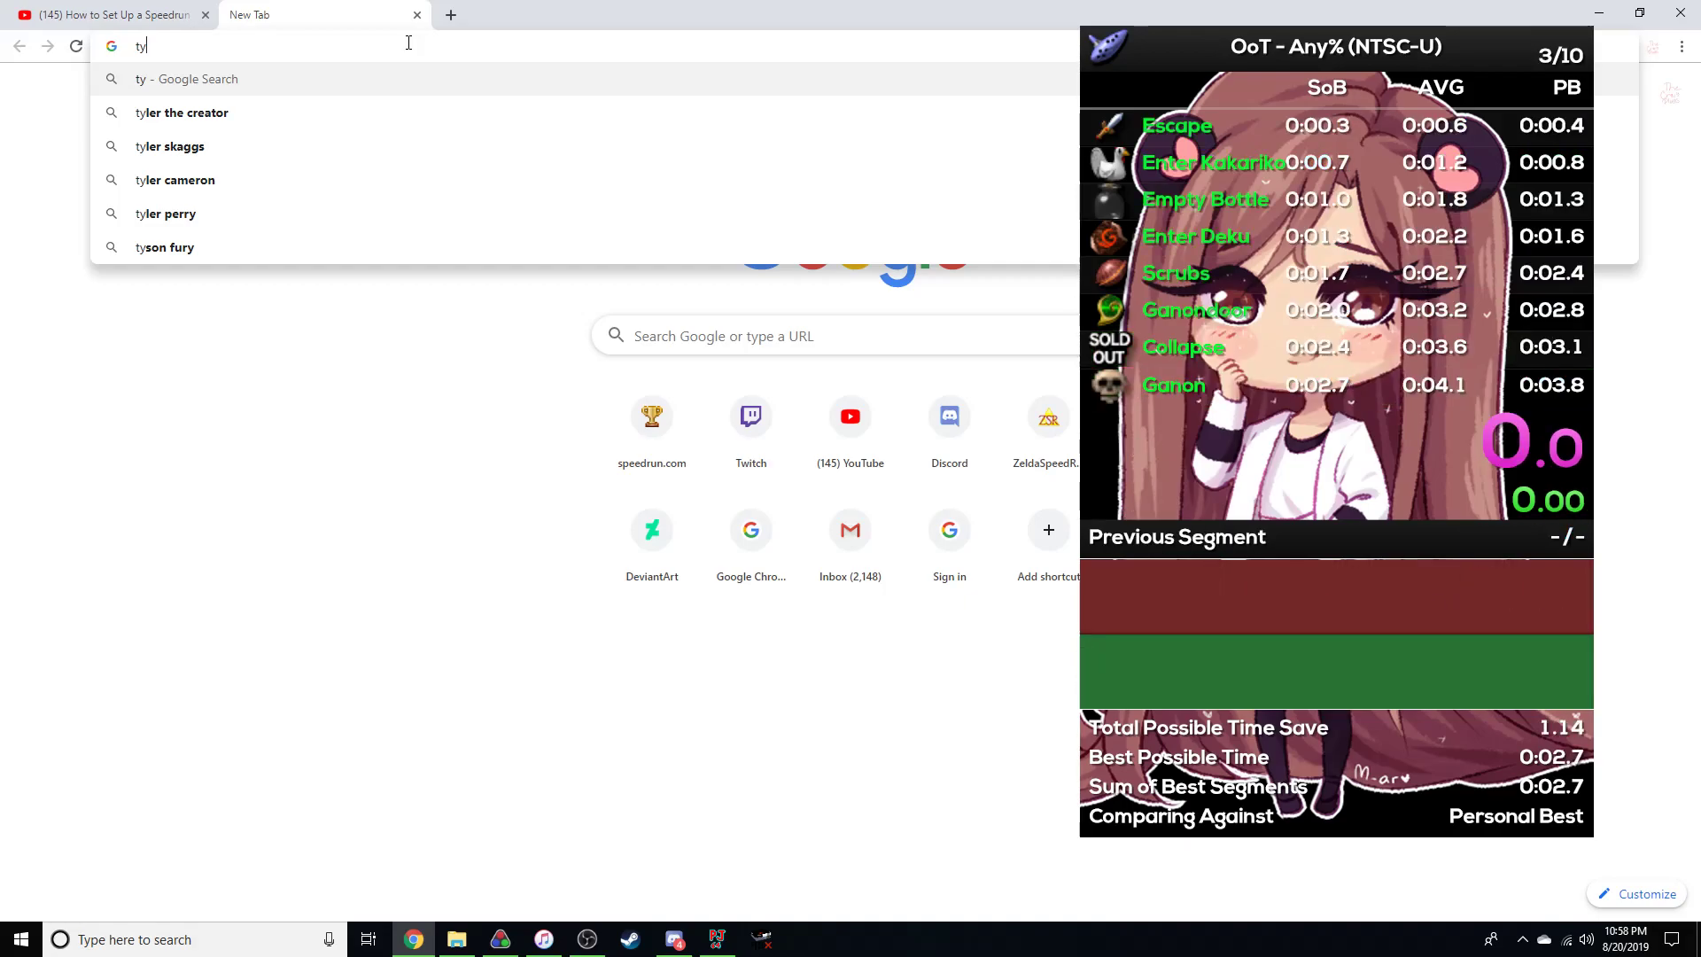
# Clear the text from Chrome's address bar and minimize the browser.
pyautogui.press('BackSpace')
pyautogui.press('BackSpace')
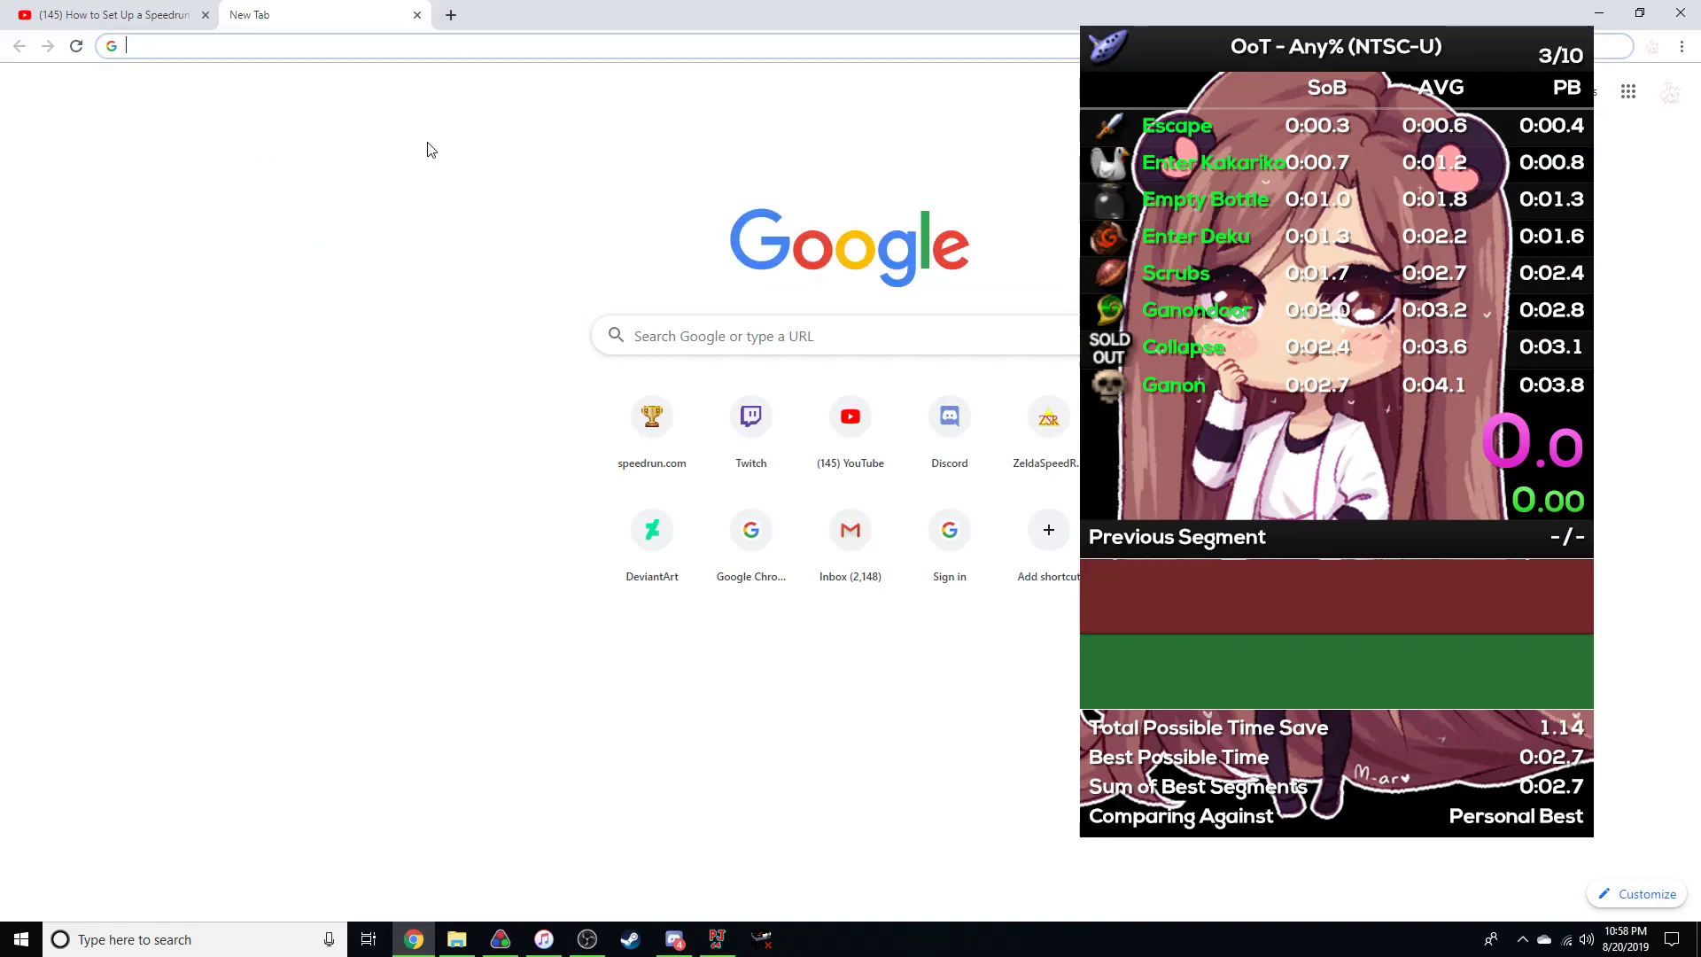
pyautogui.click(1599, 13)
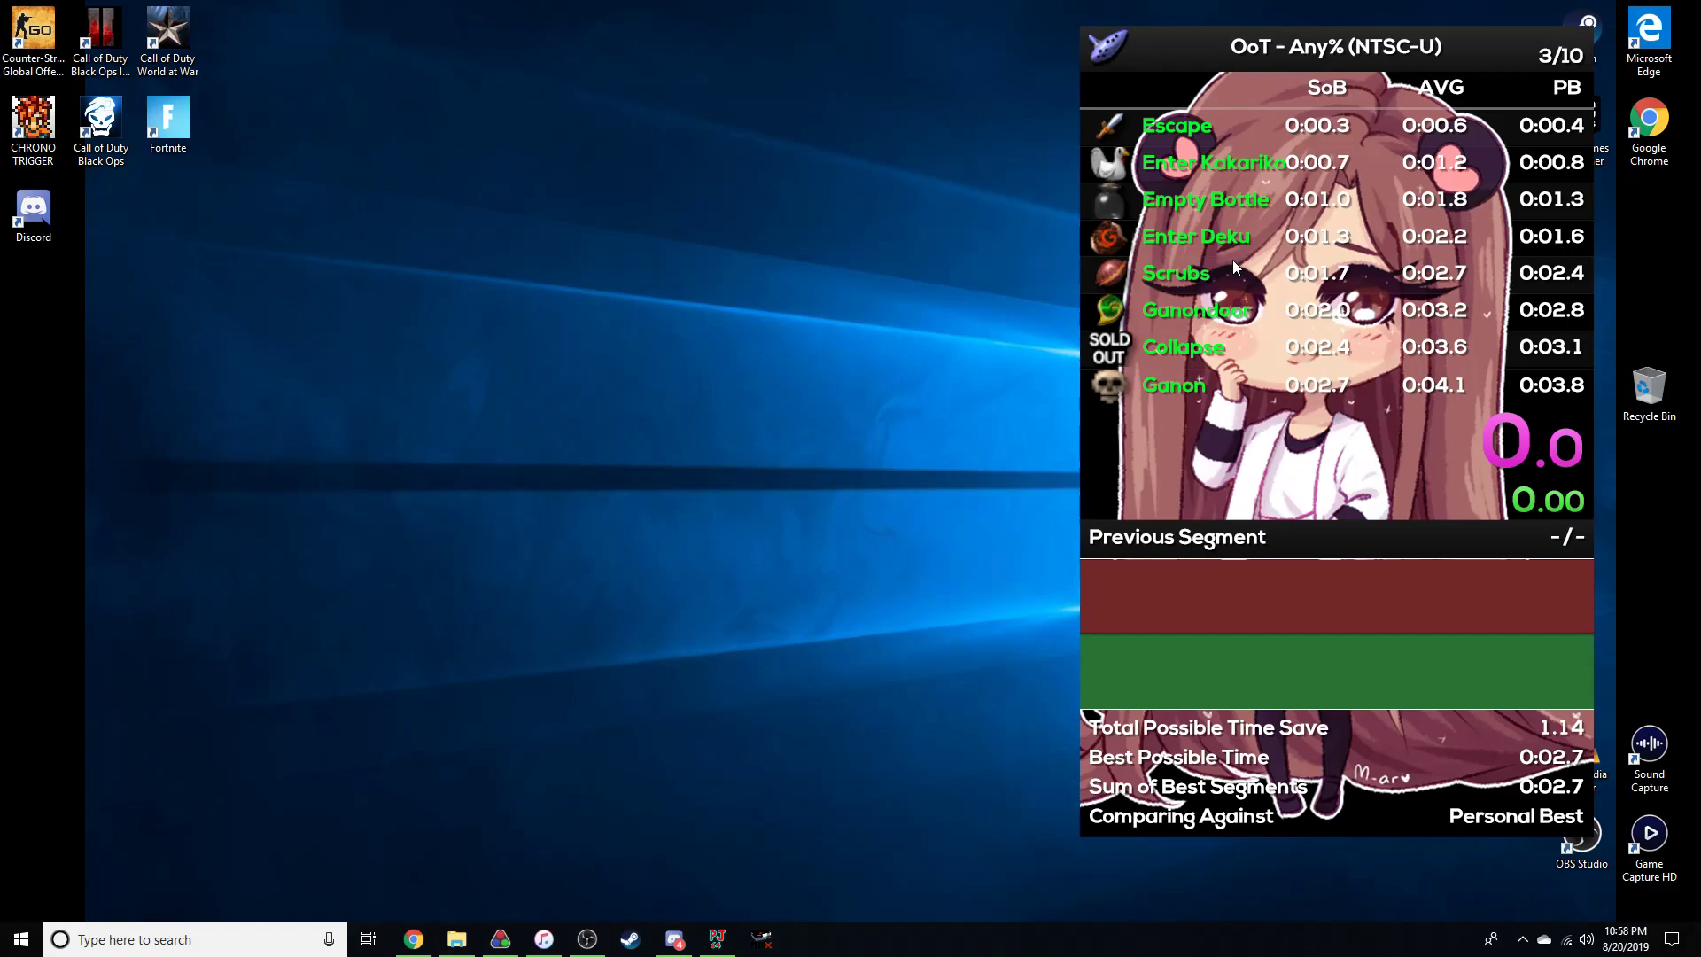
# Turn off Deactivate For Other Programs and Global Hotkeys in the general settings.
pyautogui.rightClick(1352, 522)
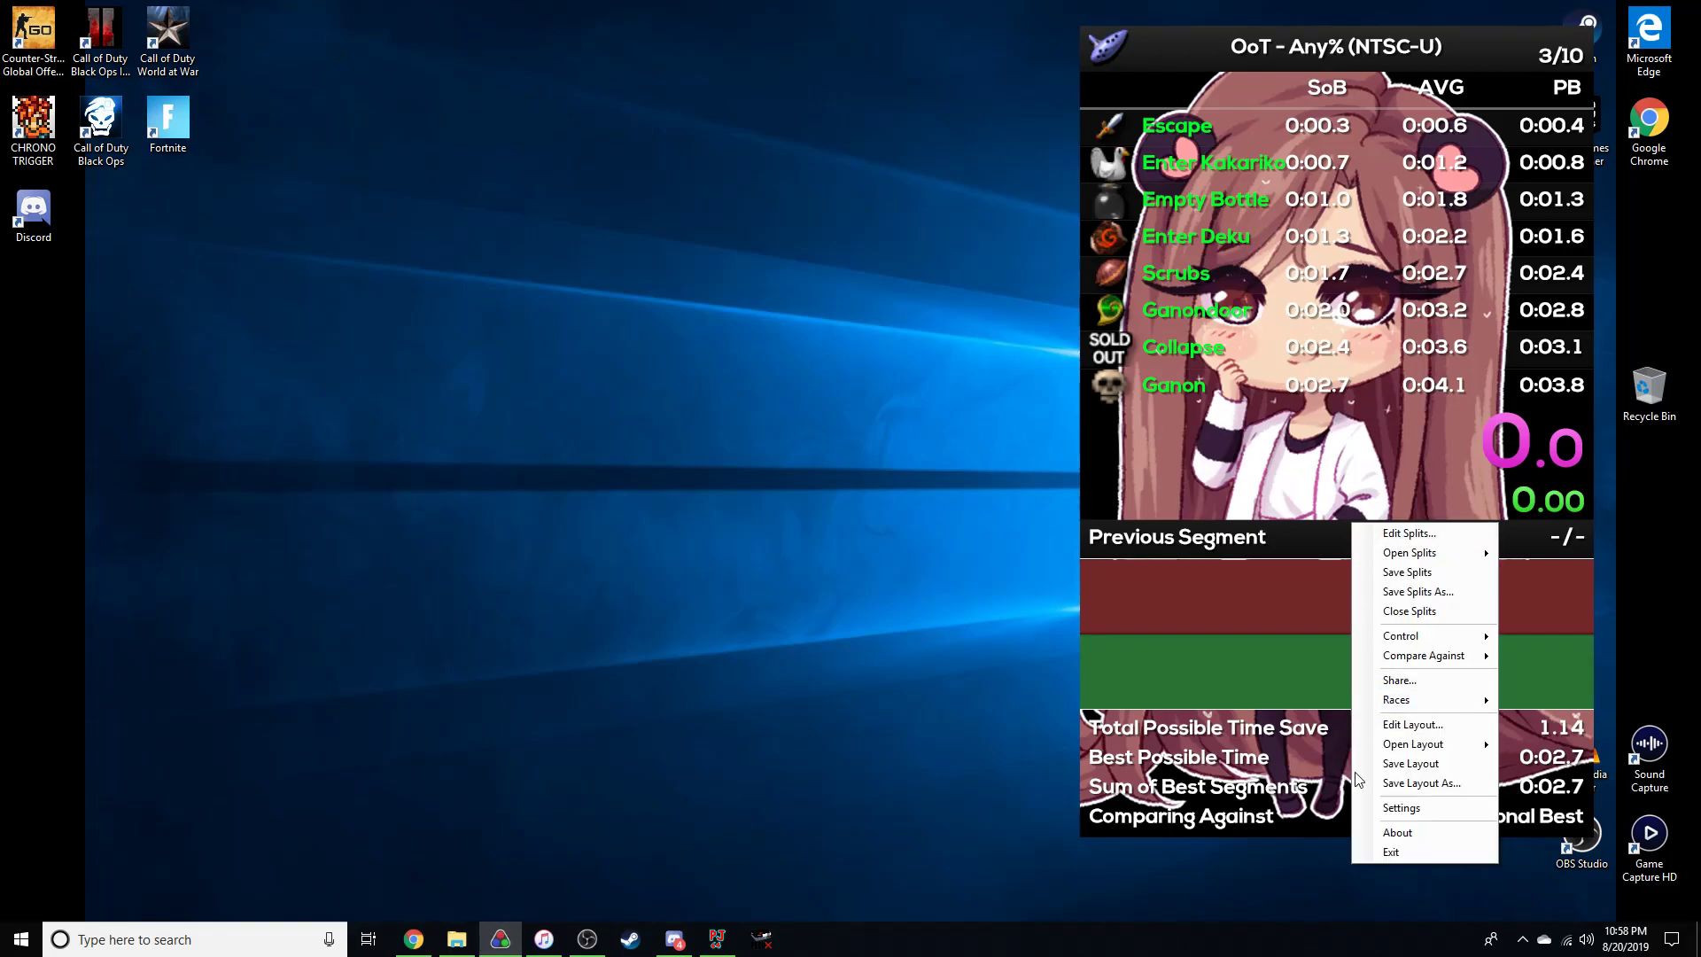
pyautogui.click(1386, 805)
pyautogui.click(379, 457)
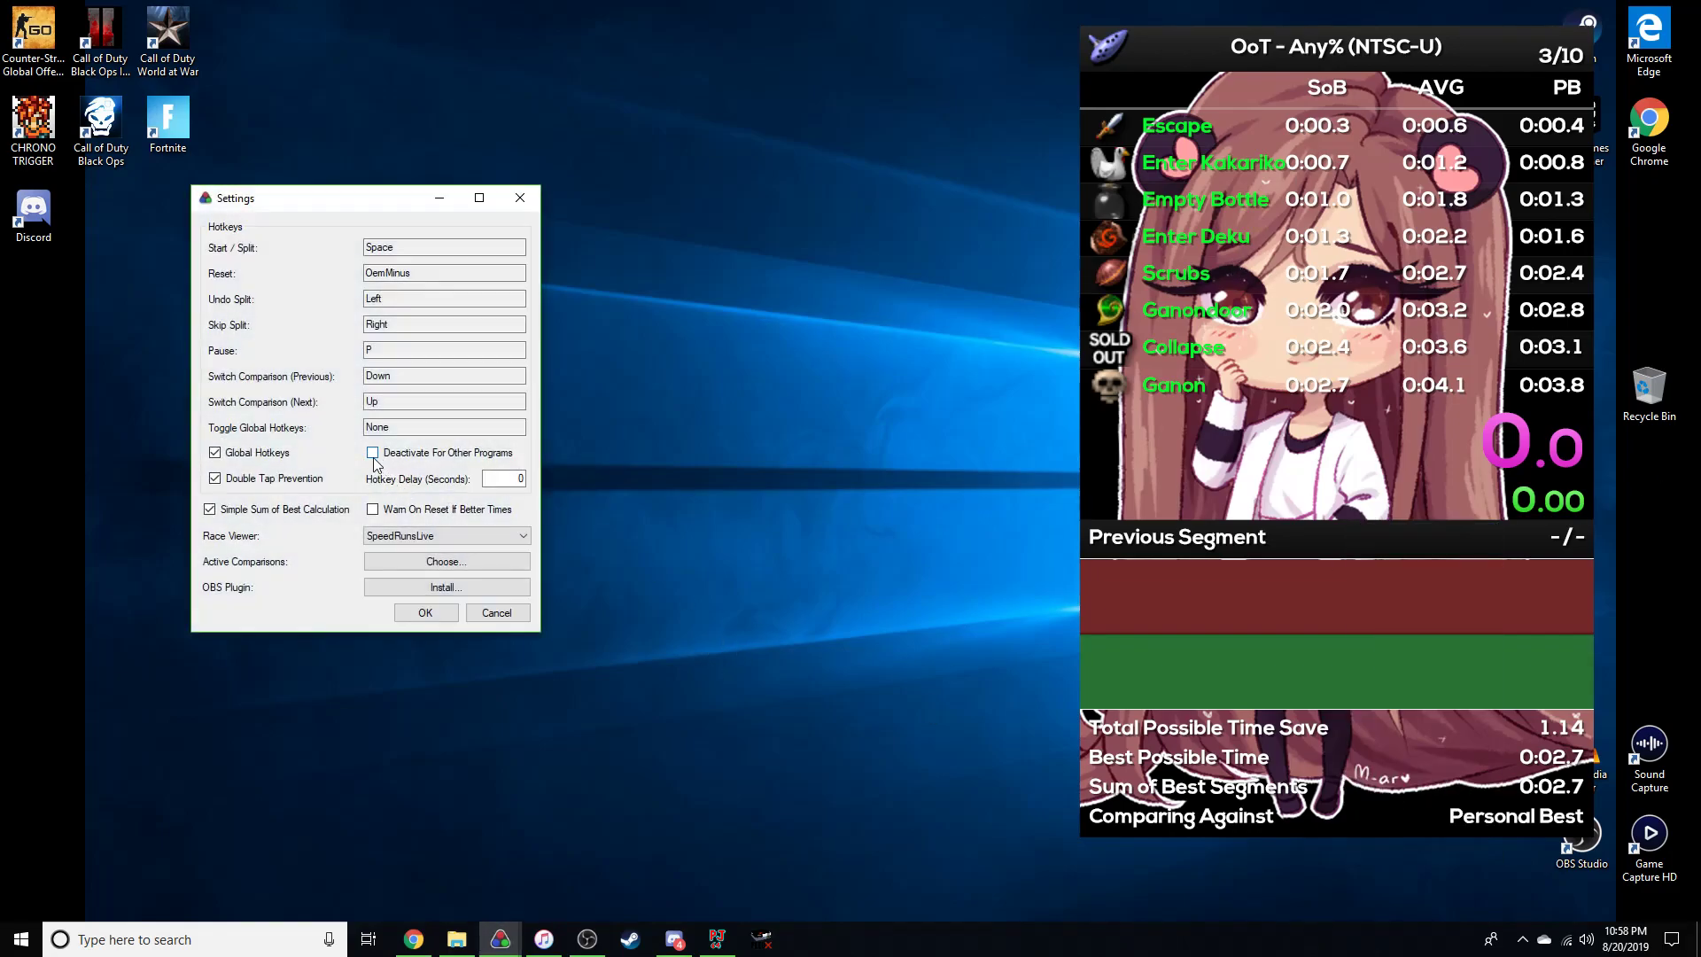
pyautogui.click(239, 455)
pyautogui.moveTo(508, 476); pyautogui.dragTo(531, 479)
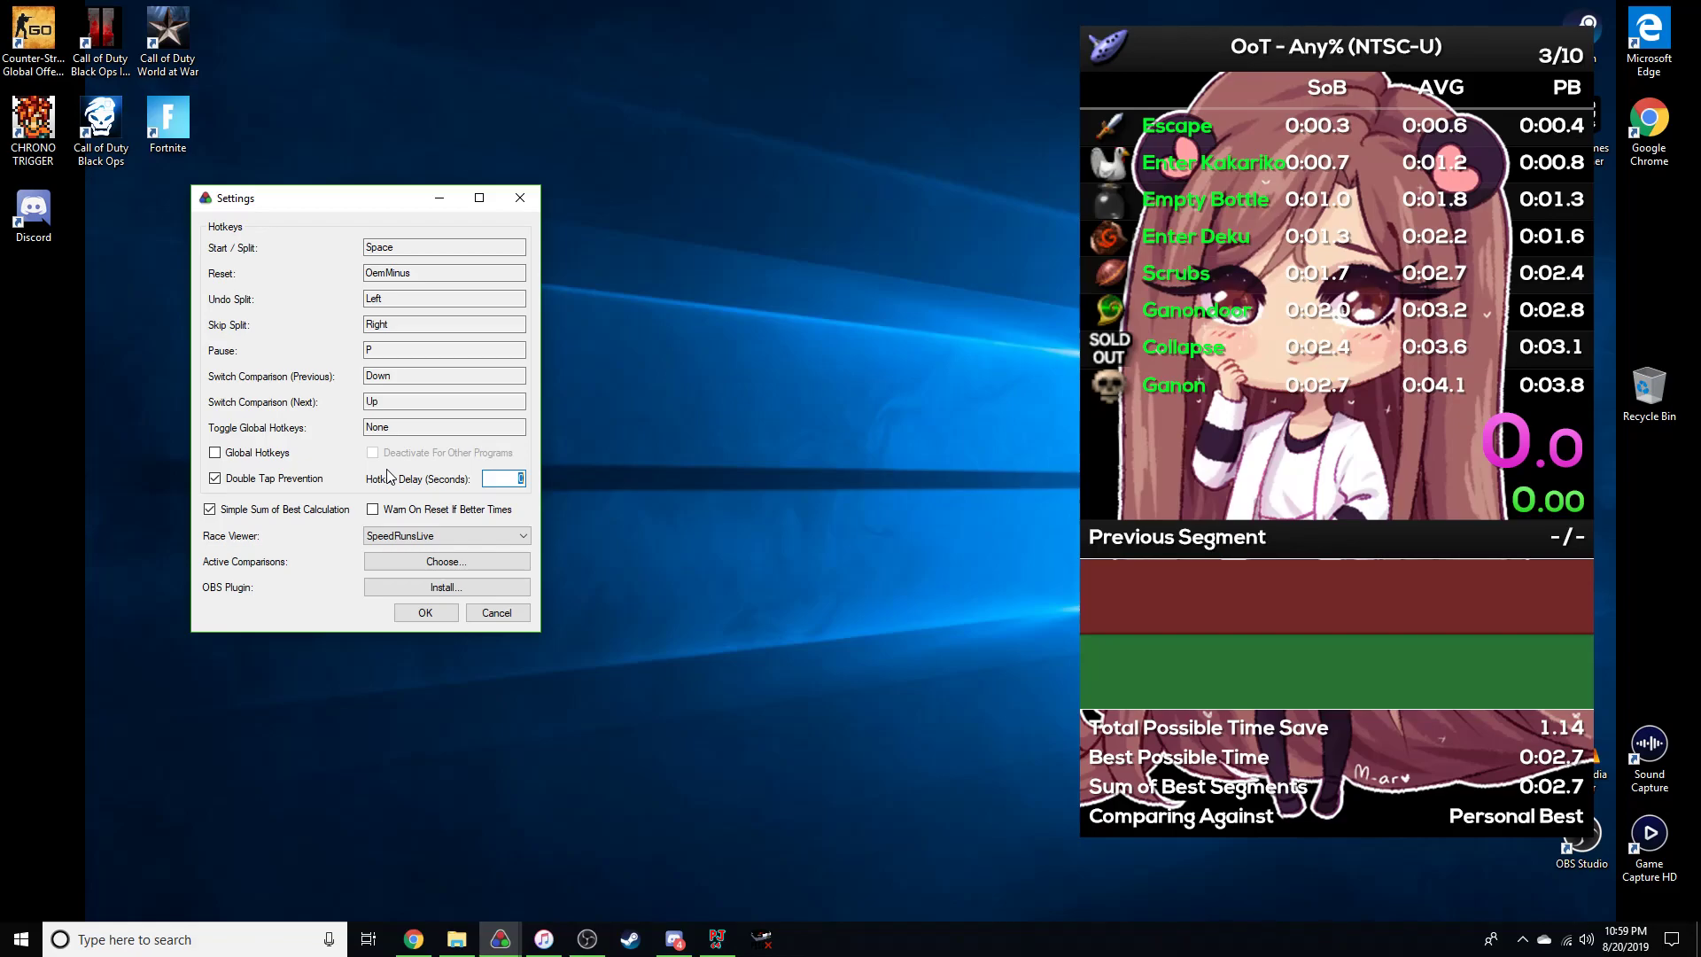
# Examine the race viewer choices in the general settings and keep SpeedRunsLive.
pyautogui.click(443, 539)
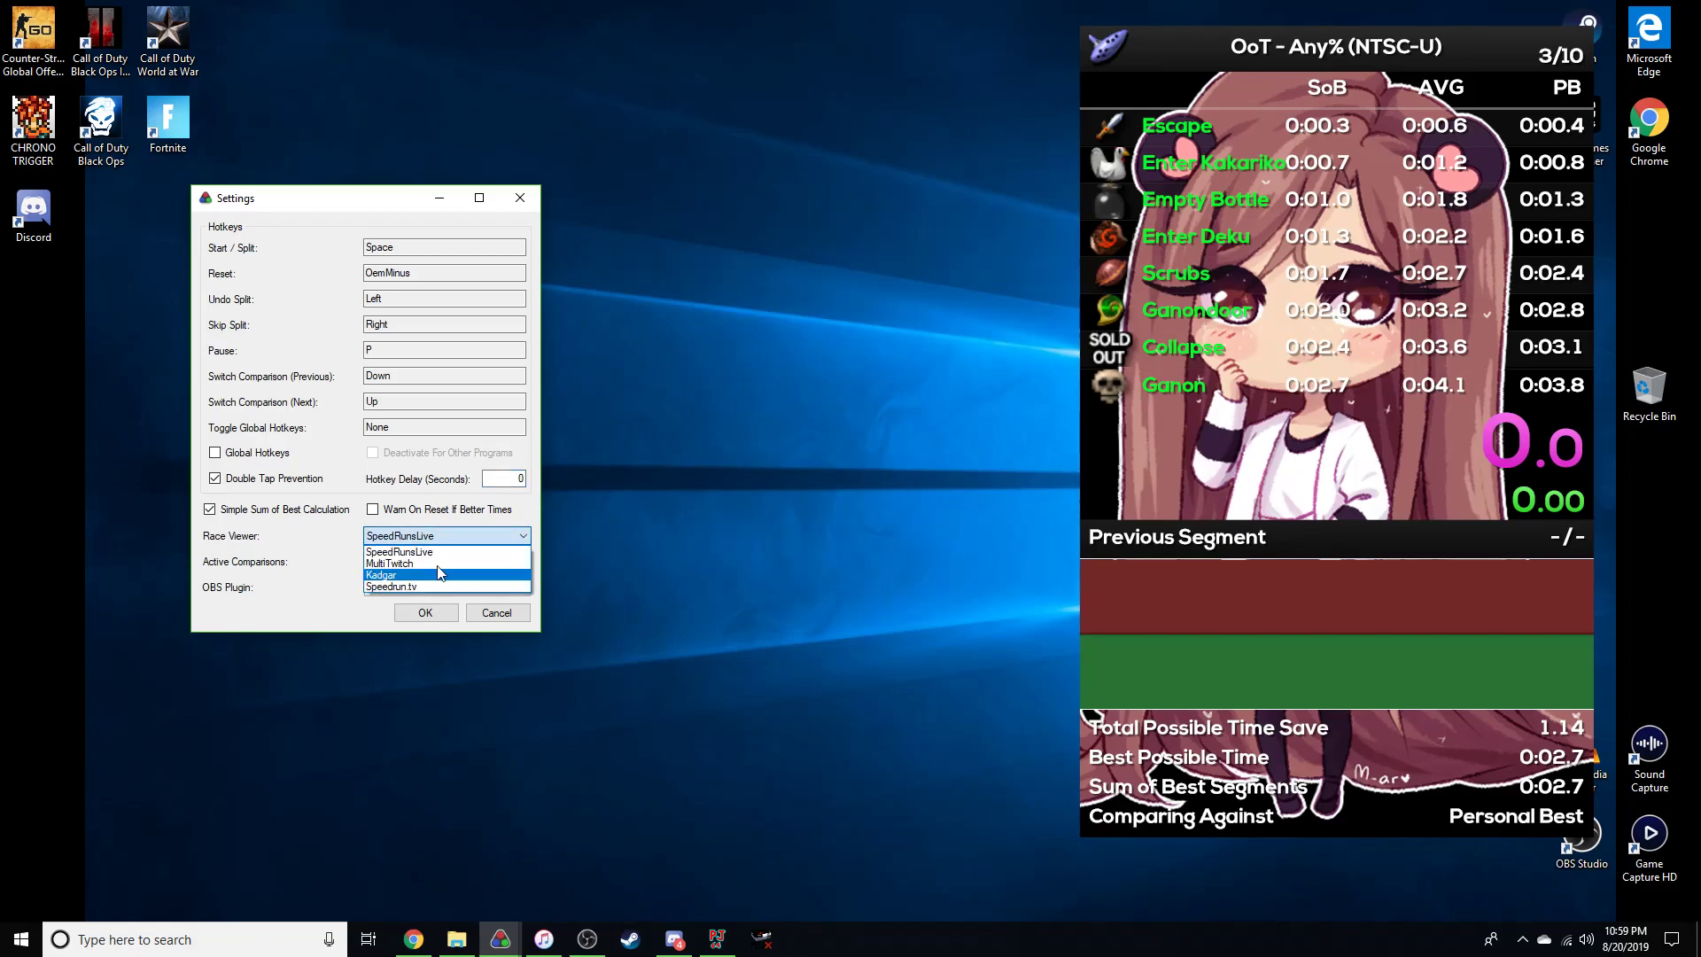
pyautogui.click(438, 553)
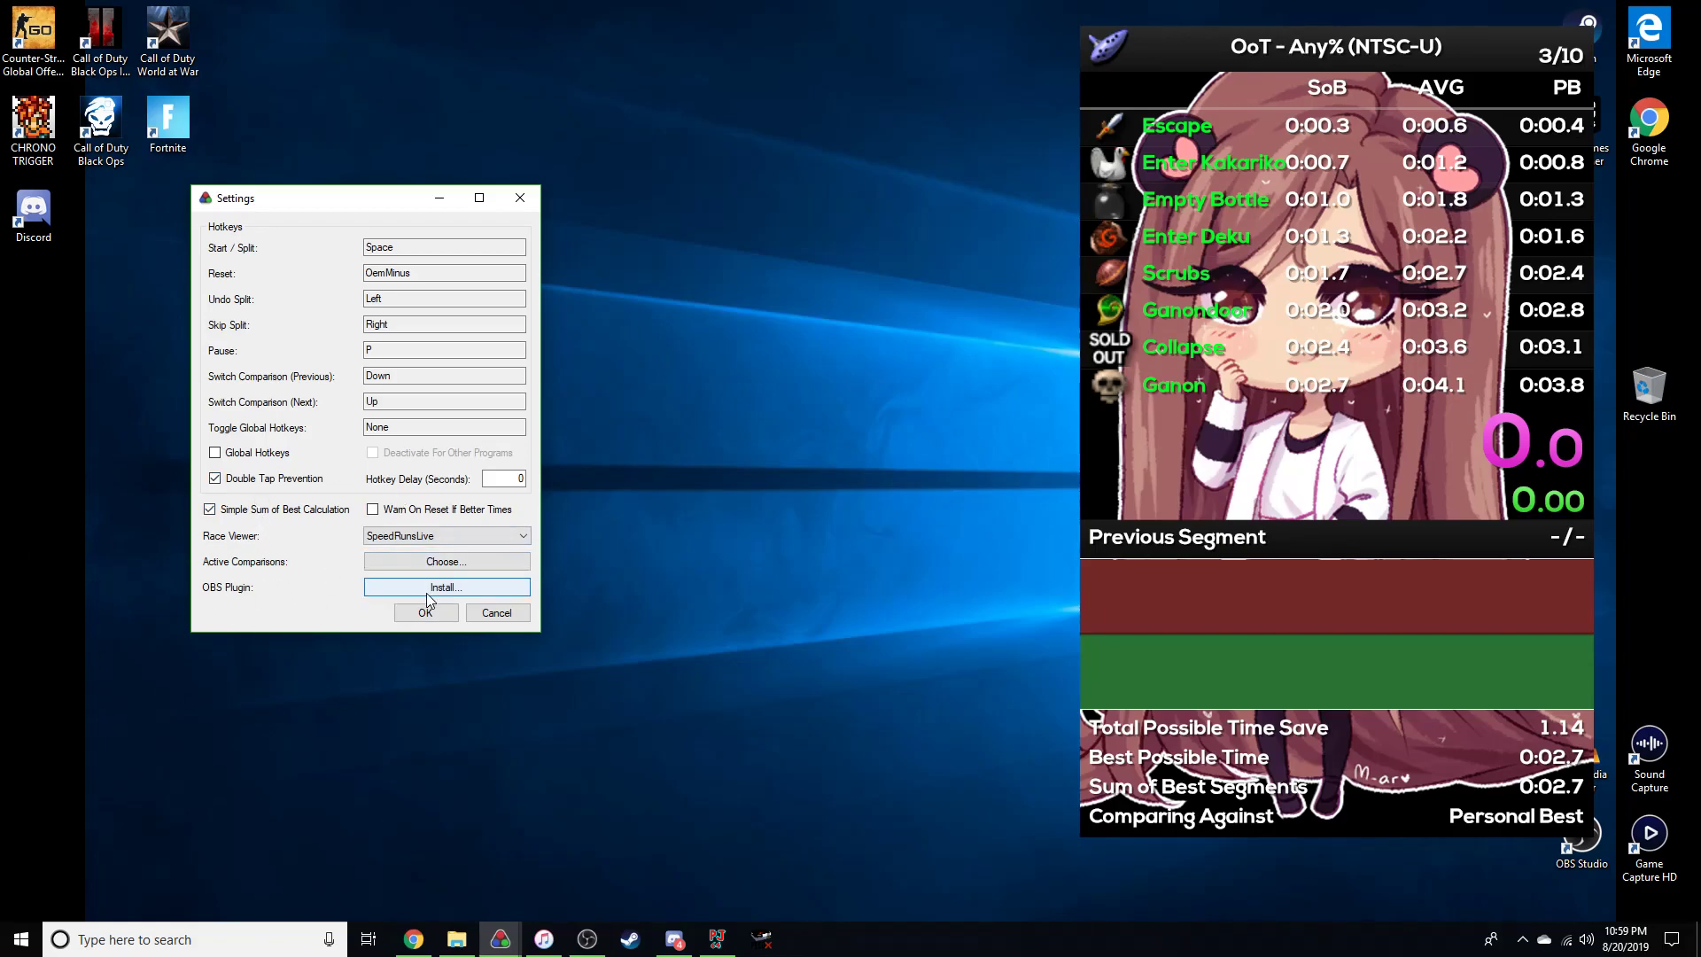
pyautogui.click(506, 586)
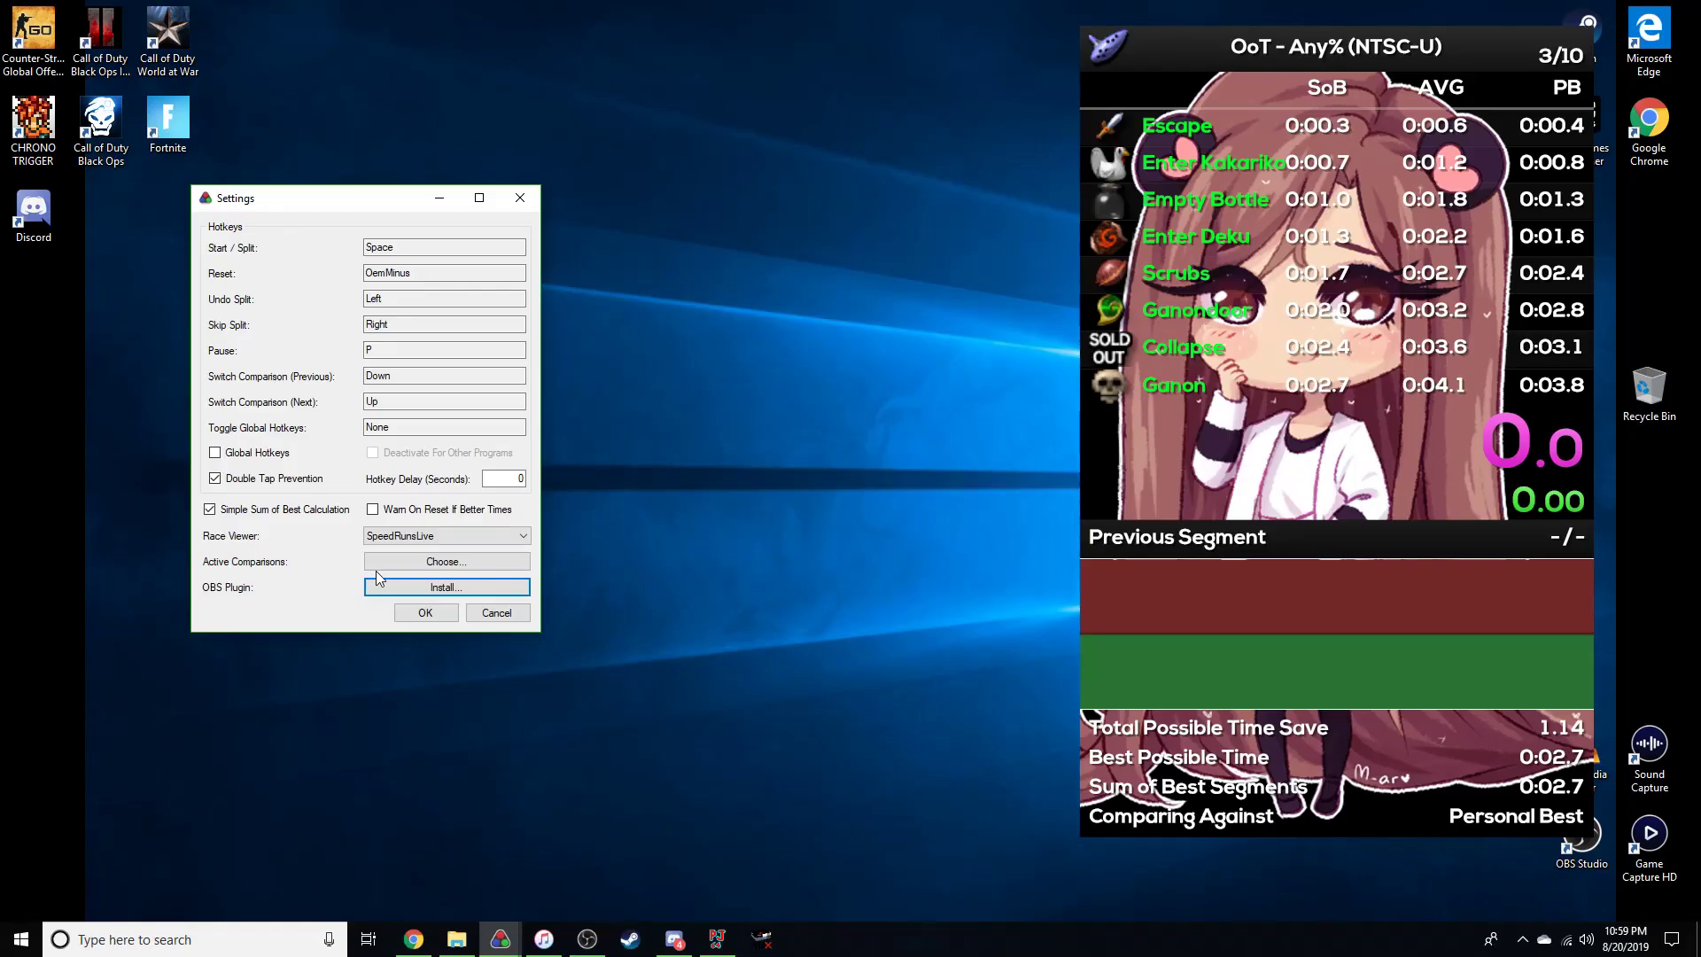
# Add Best Split Times, Worst Segments, Balanced PB and Latest Run to the active comparisons, leaving None off, and accept the settings.
pyautogui.click(379, 564)
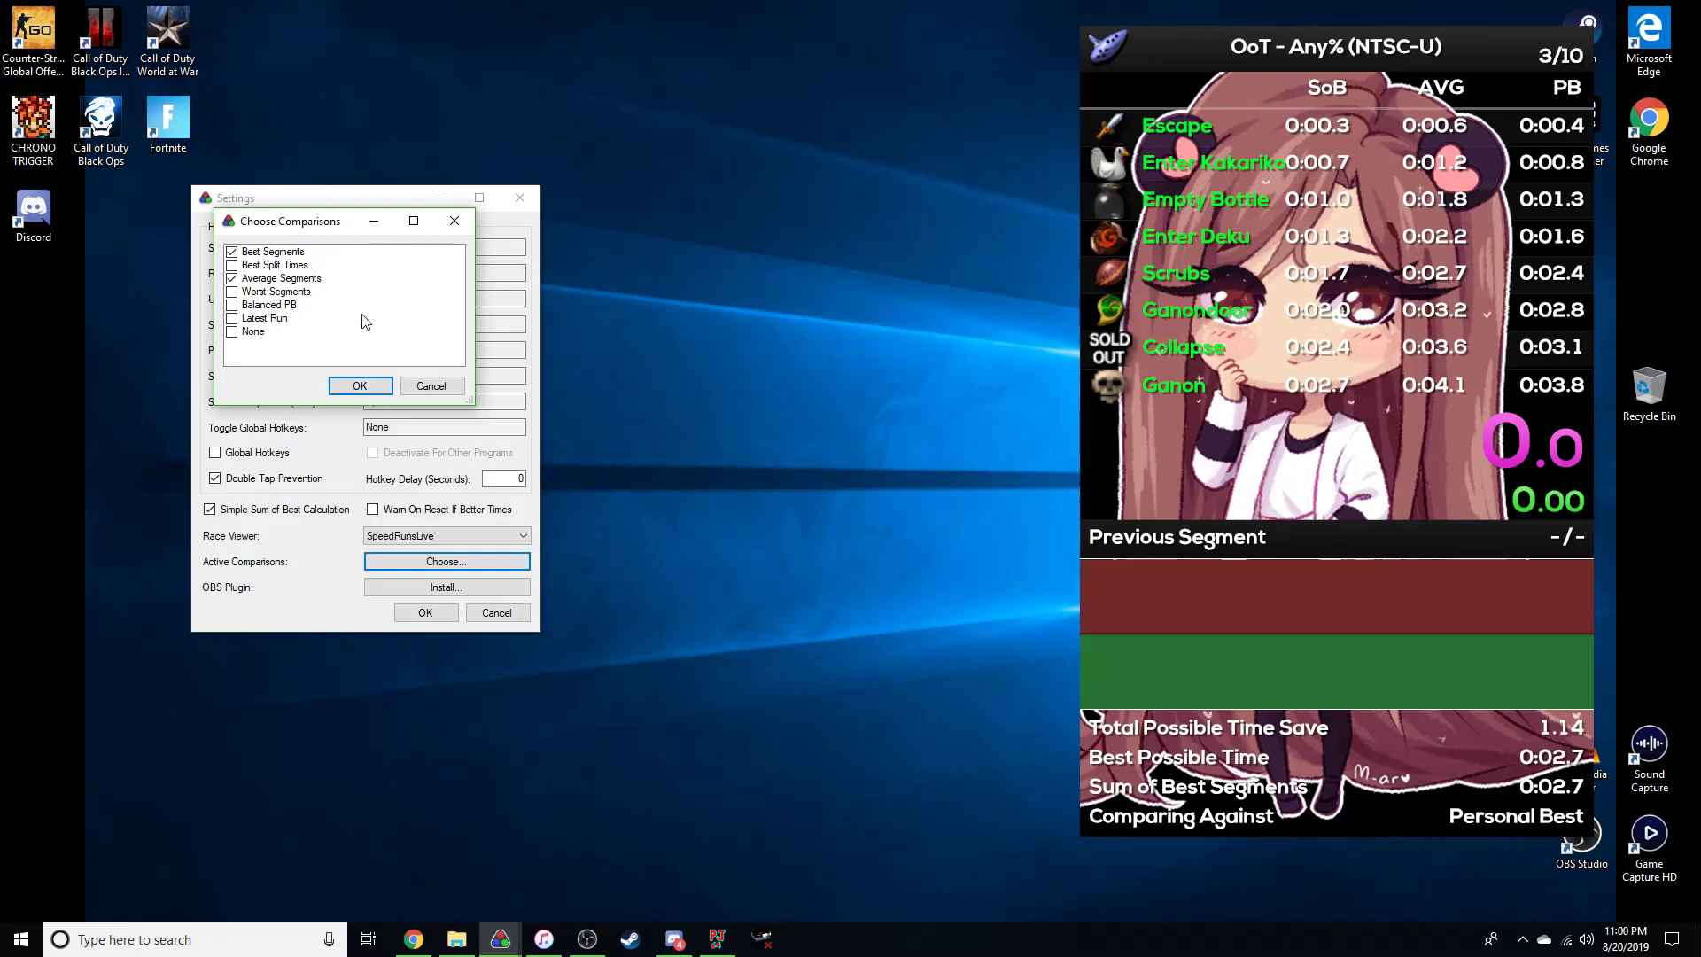
pyautogui.click(290, 266)
pyautogui.click(231, 292)
pyautogui.click(232, 305)
pyautogui.click(232, 332)
pyautogui.click(229, 318)
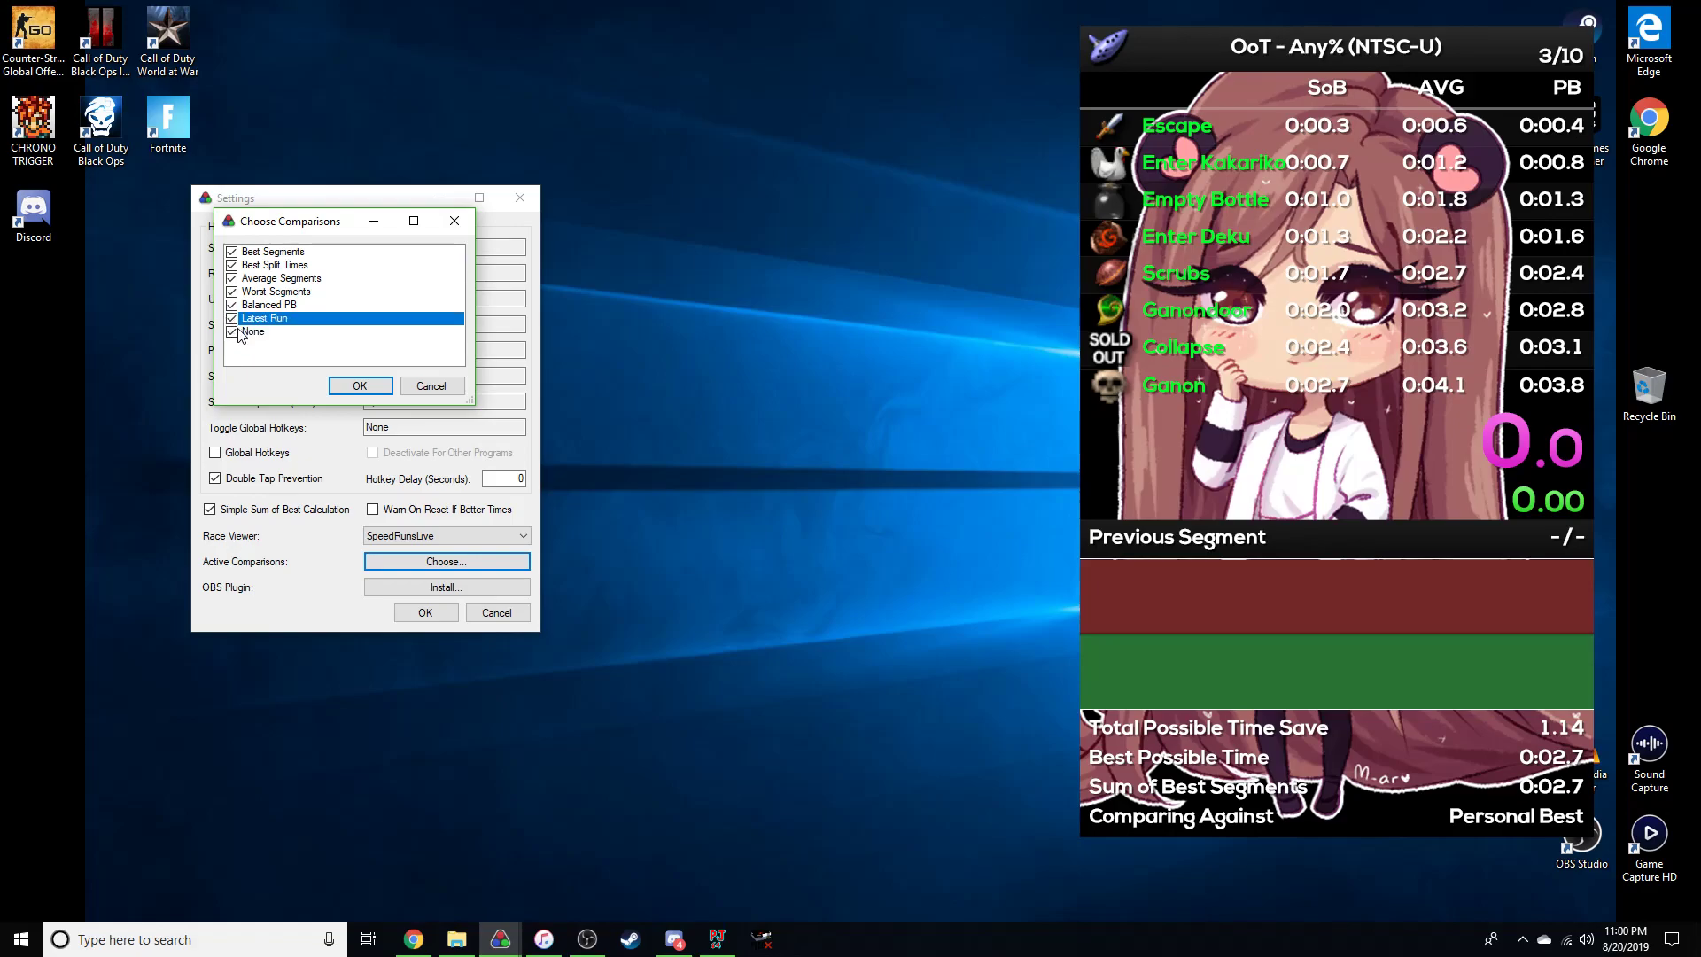
pyautogui.click(252, 334)
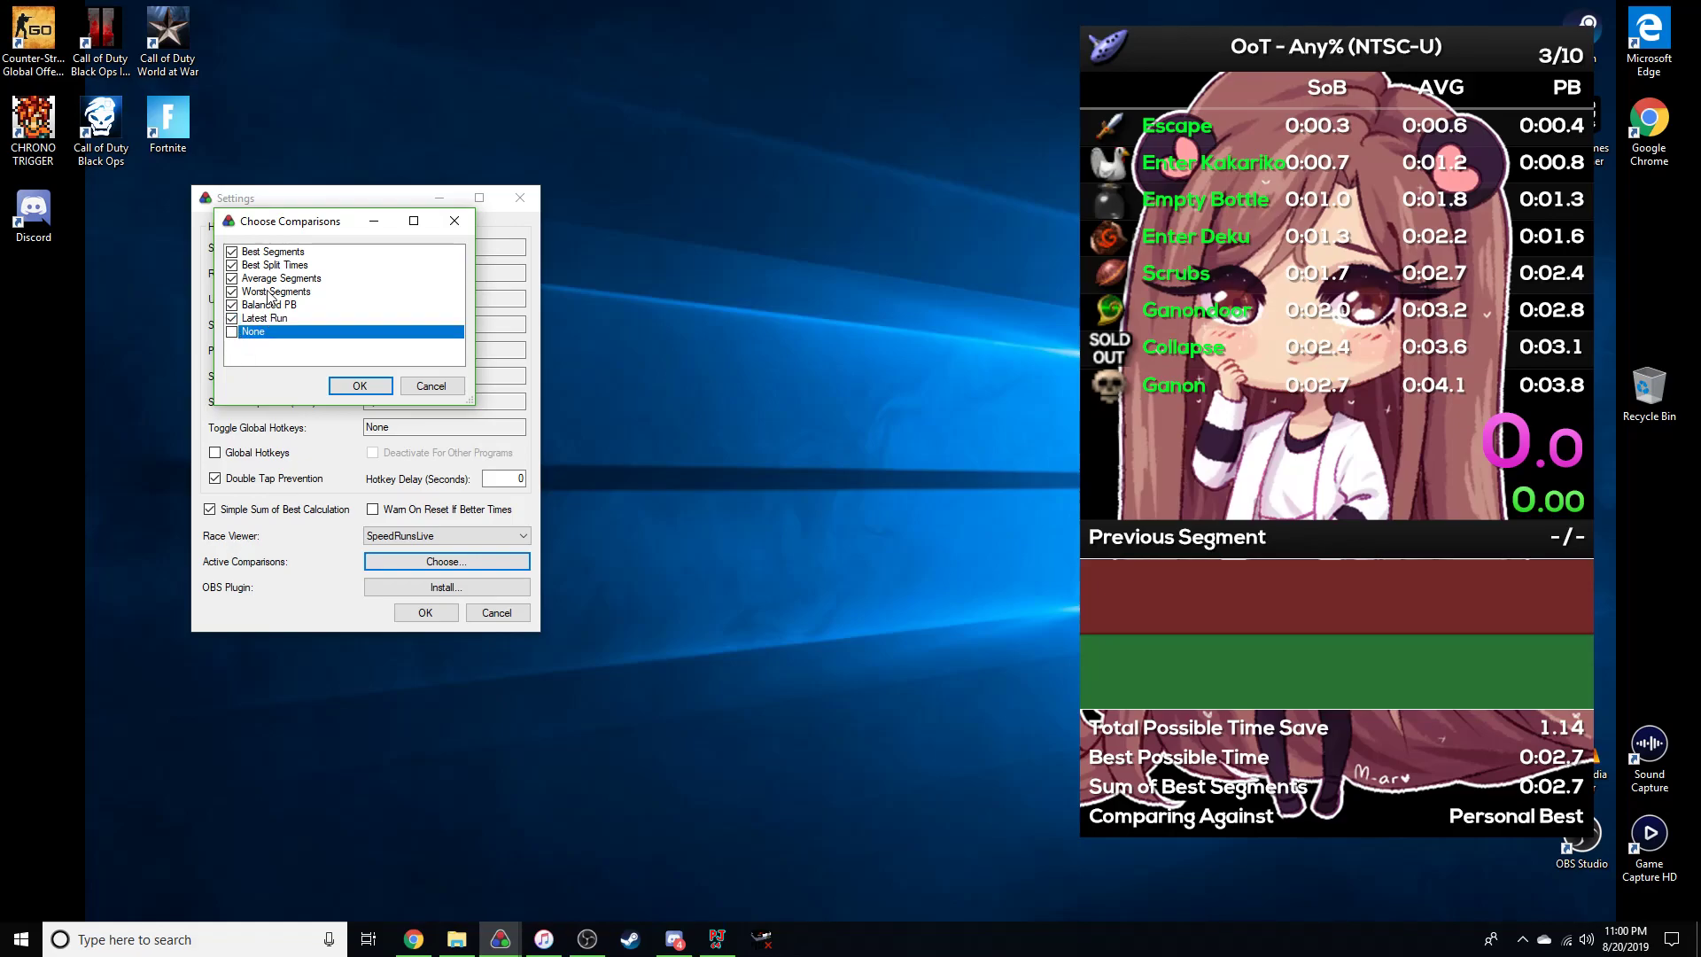
pyautogui.click(278, 320)
pyautogui.click(278, 320)
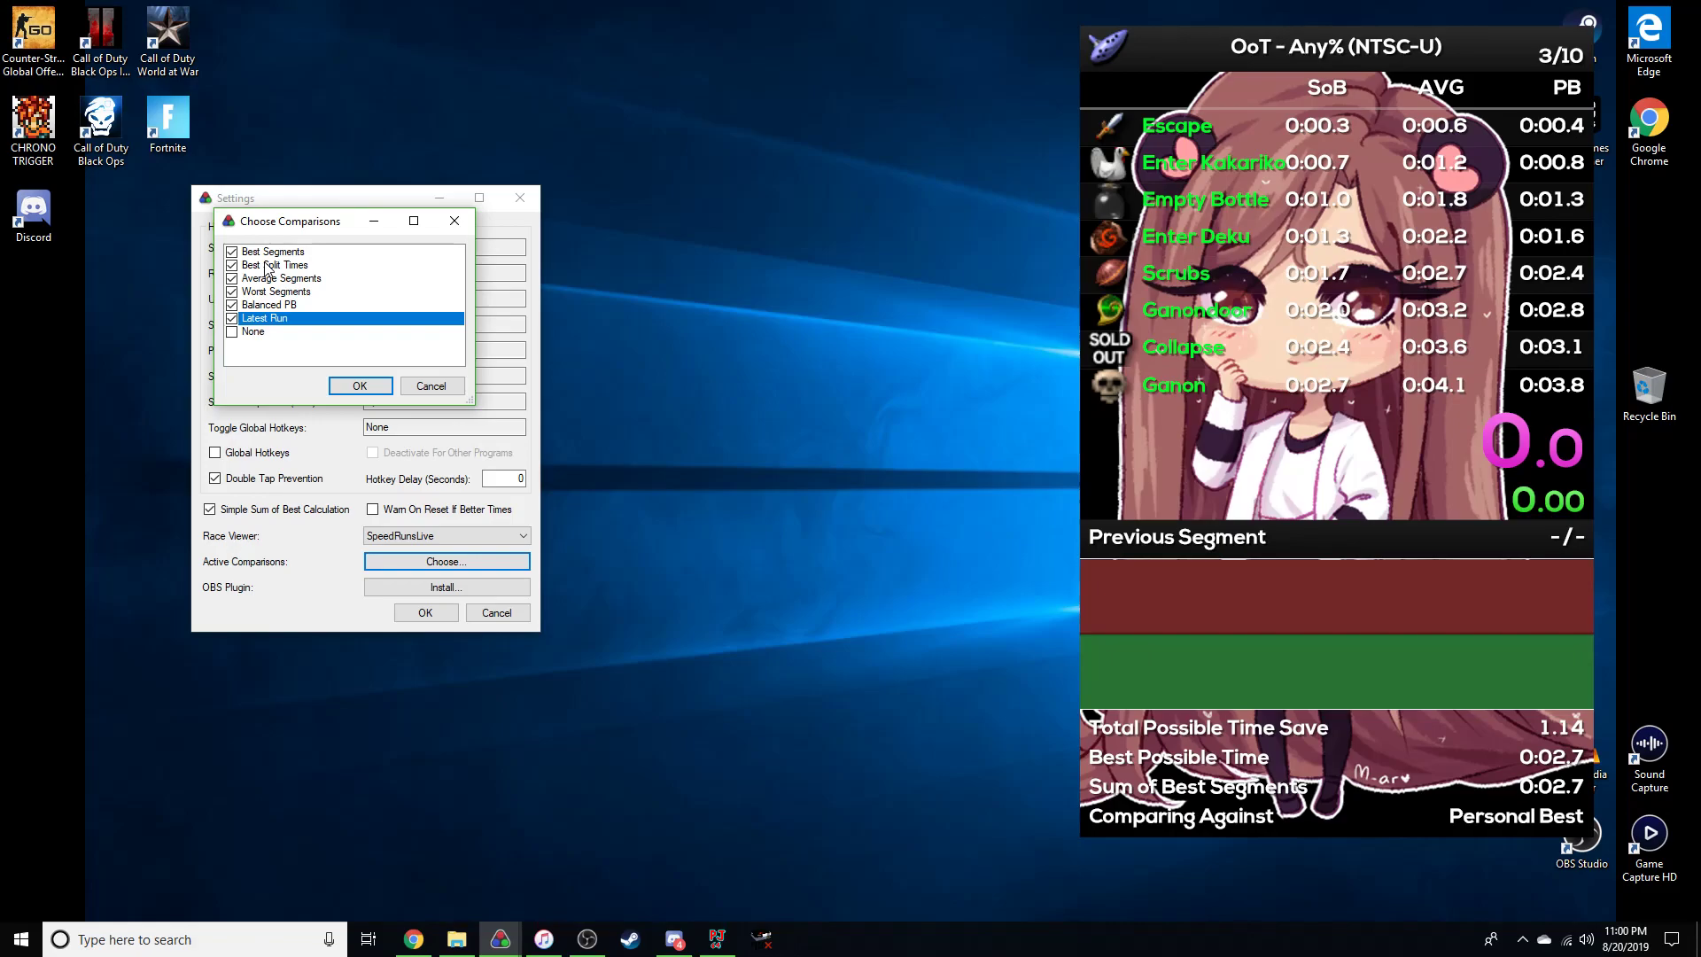
pyautogui.click(355, 385)
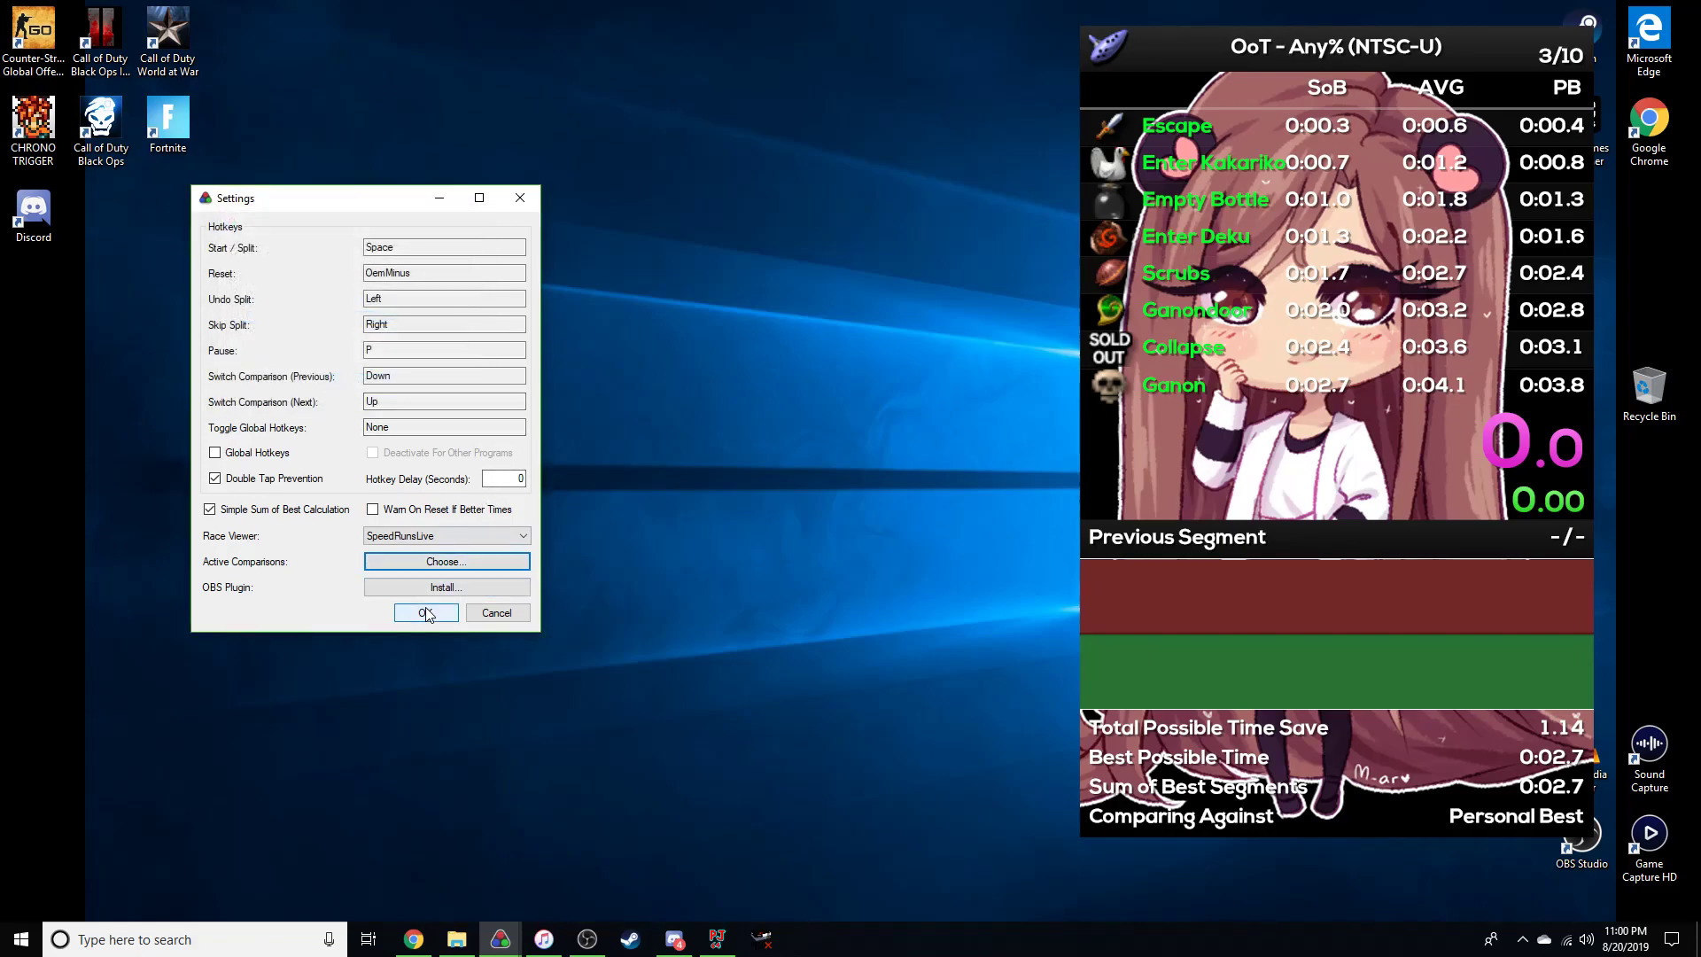
pyautogui.click(437, 611)
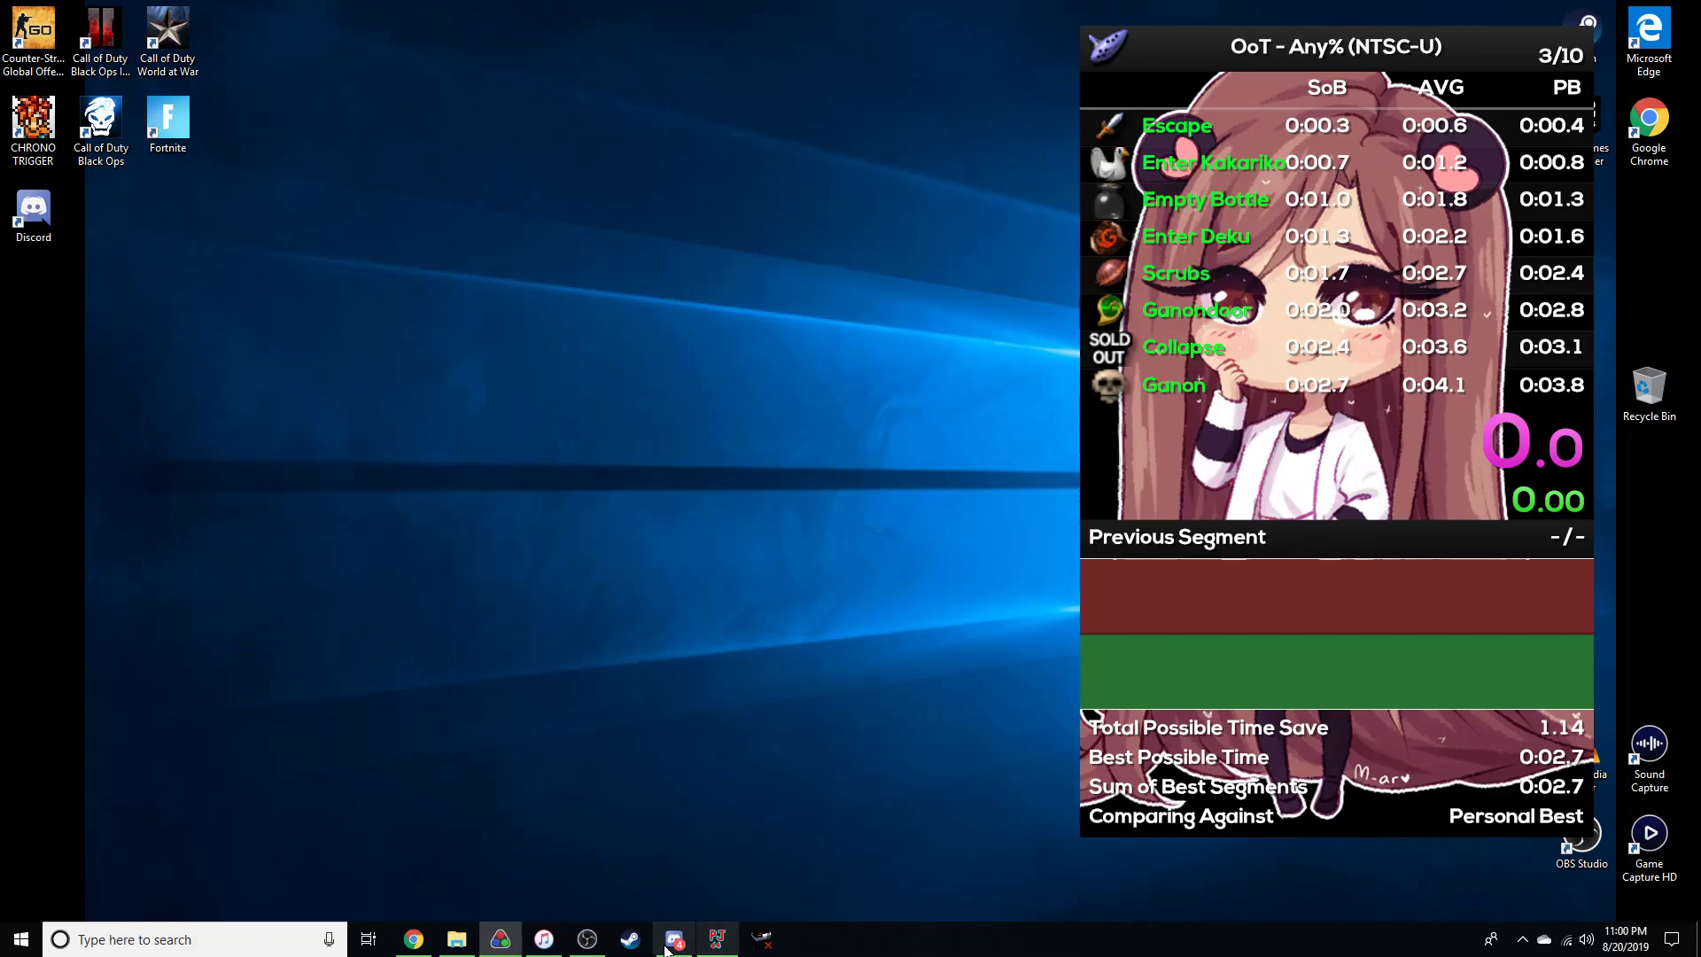
# Switch to OBS Studio, move its window clear of the timer and bring up the source types for the Desktop Screen scene.
pyautogui.click(587, 939)
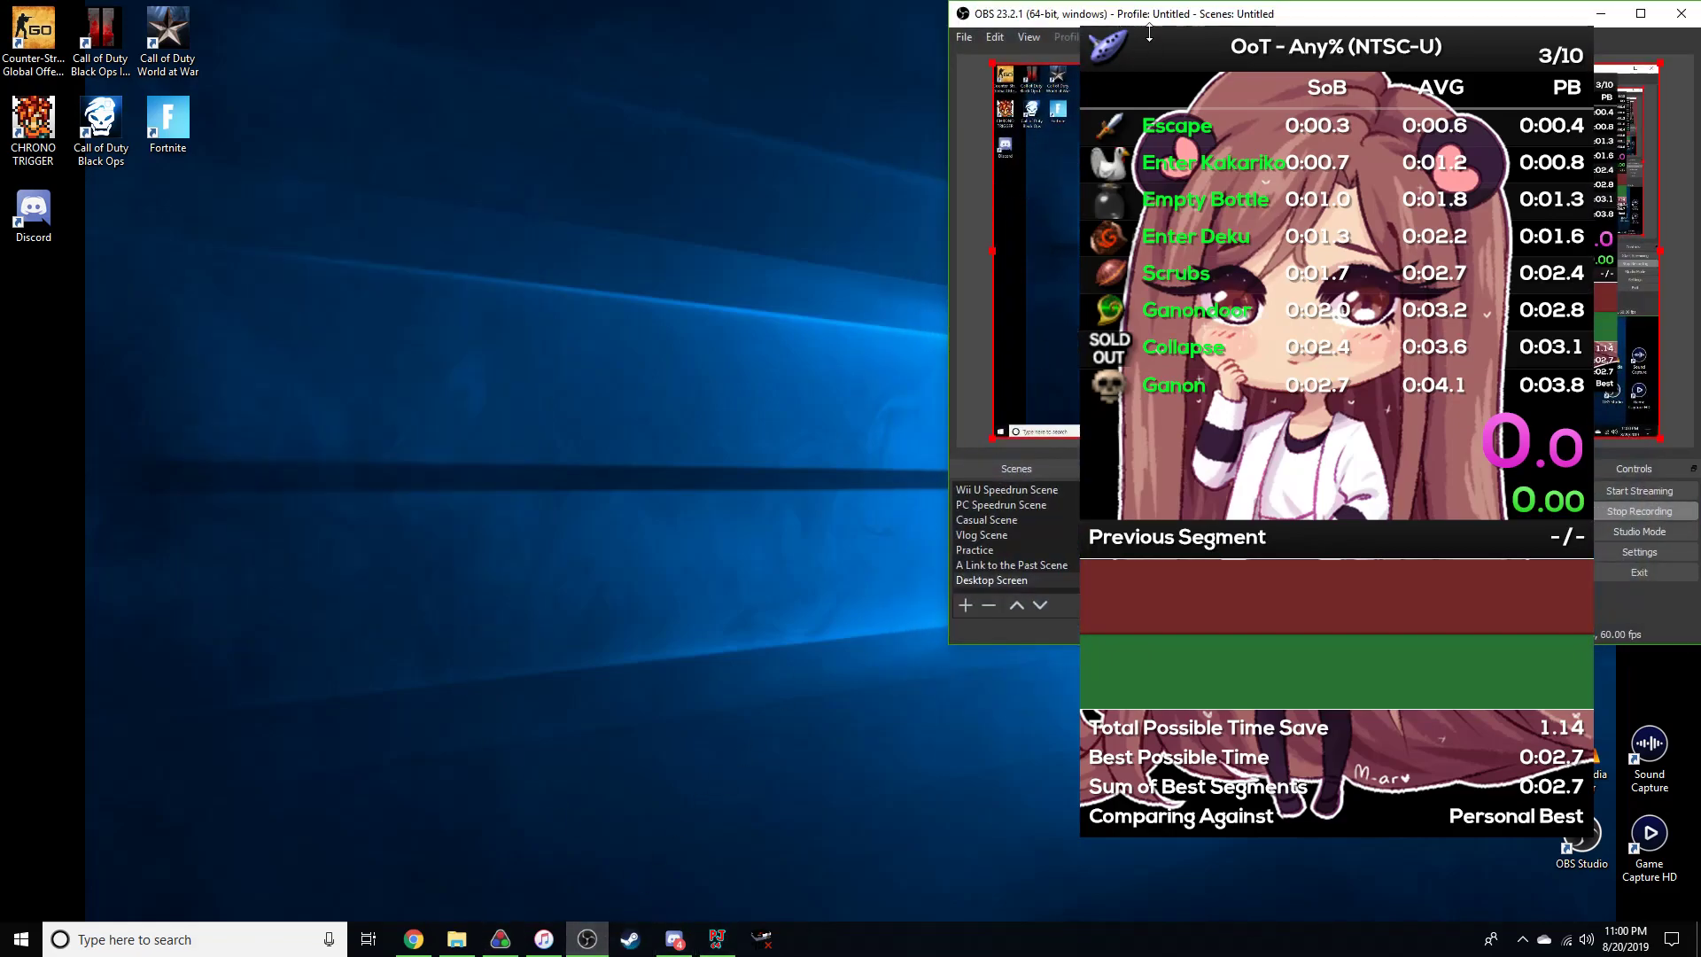
pyautogui.moveTo(1152, 13); pyautogui.dragTo(329, 88)
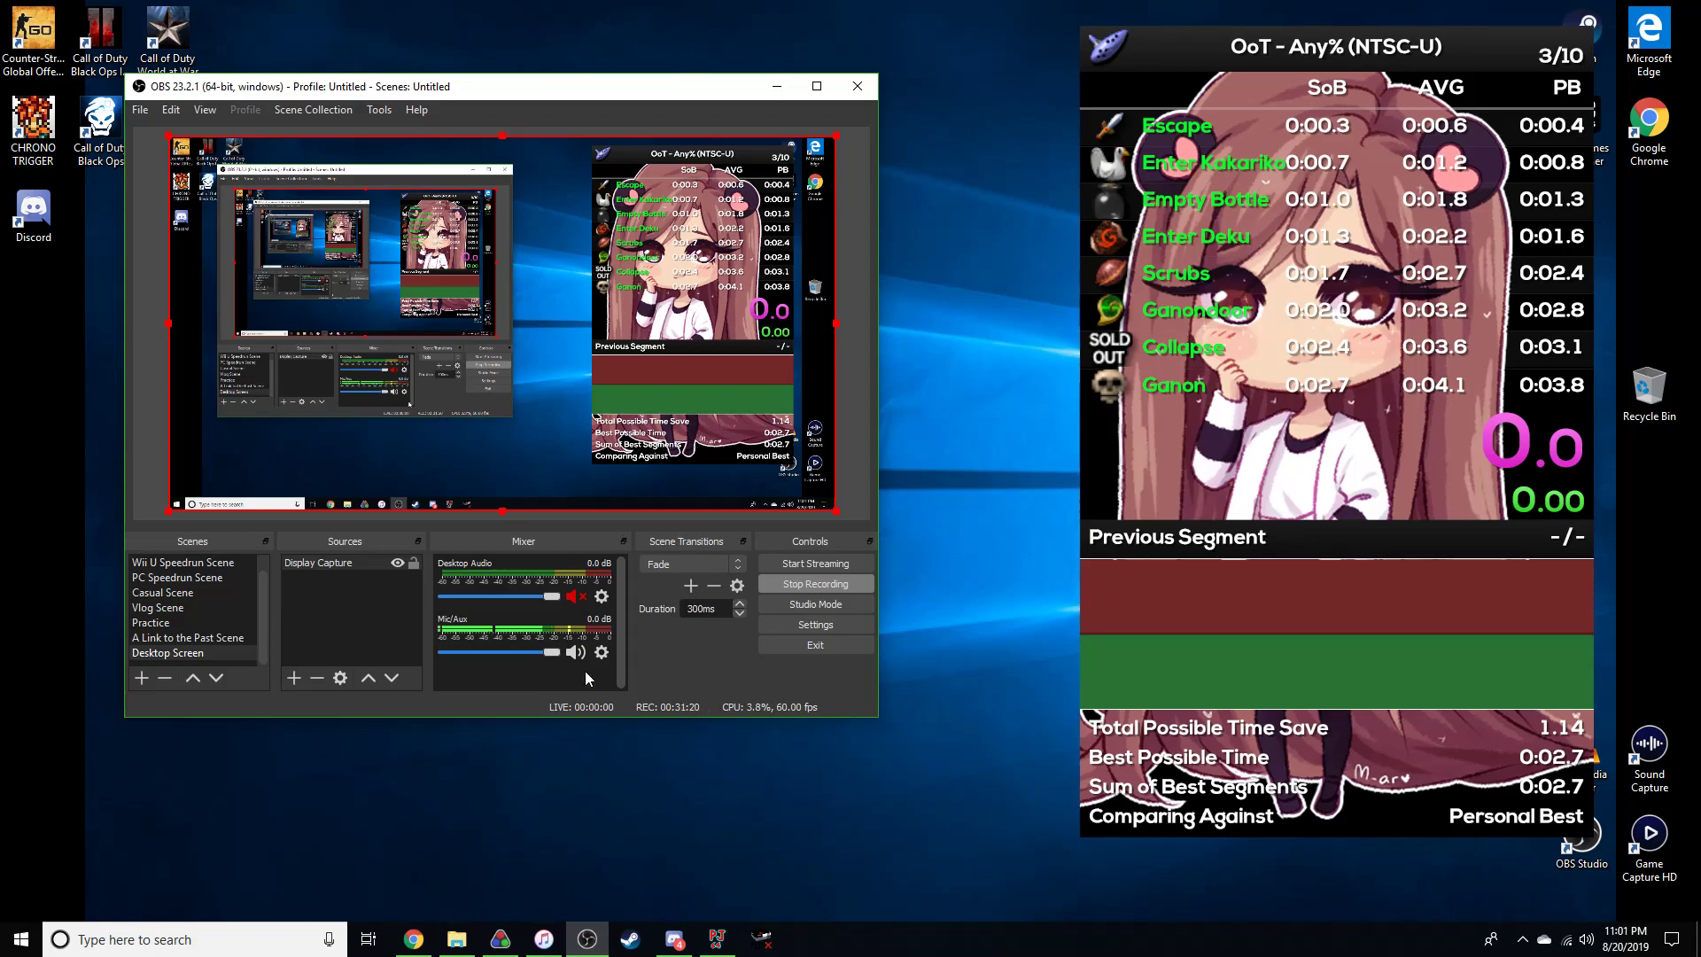
pyautogui.click(295, 678)
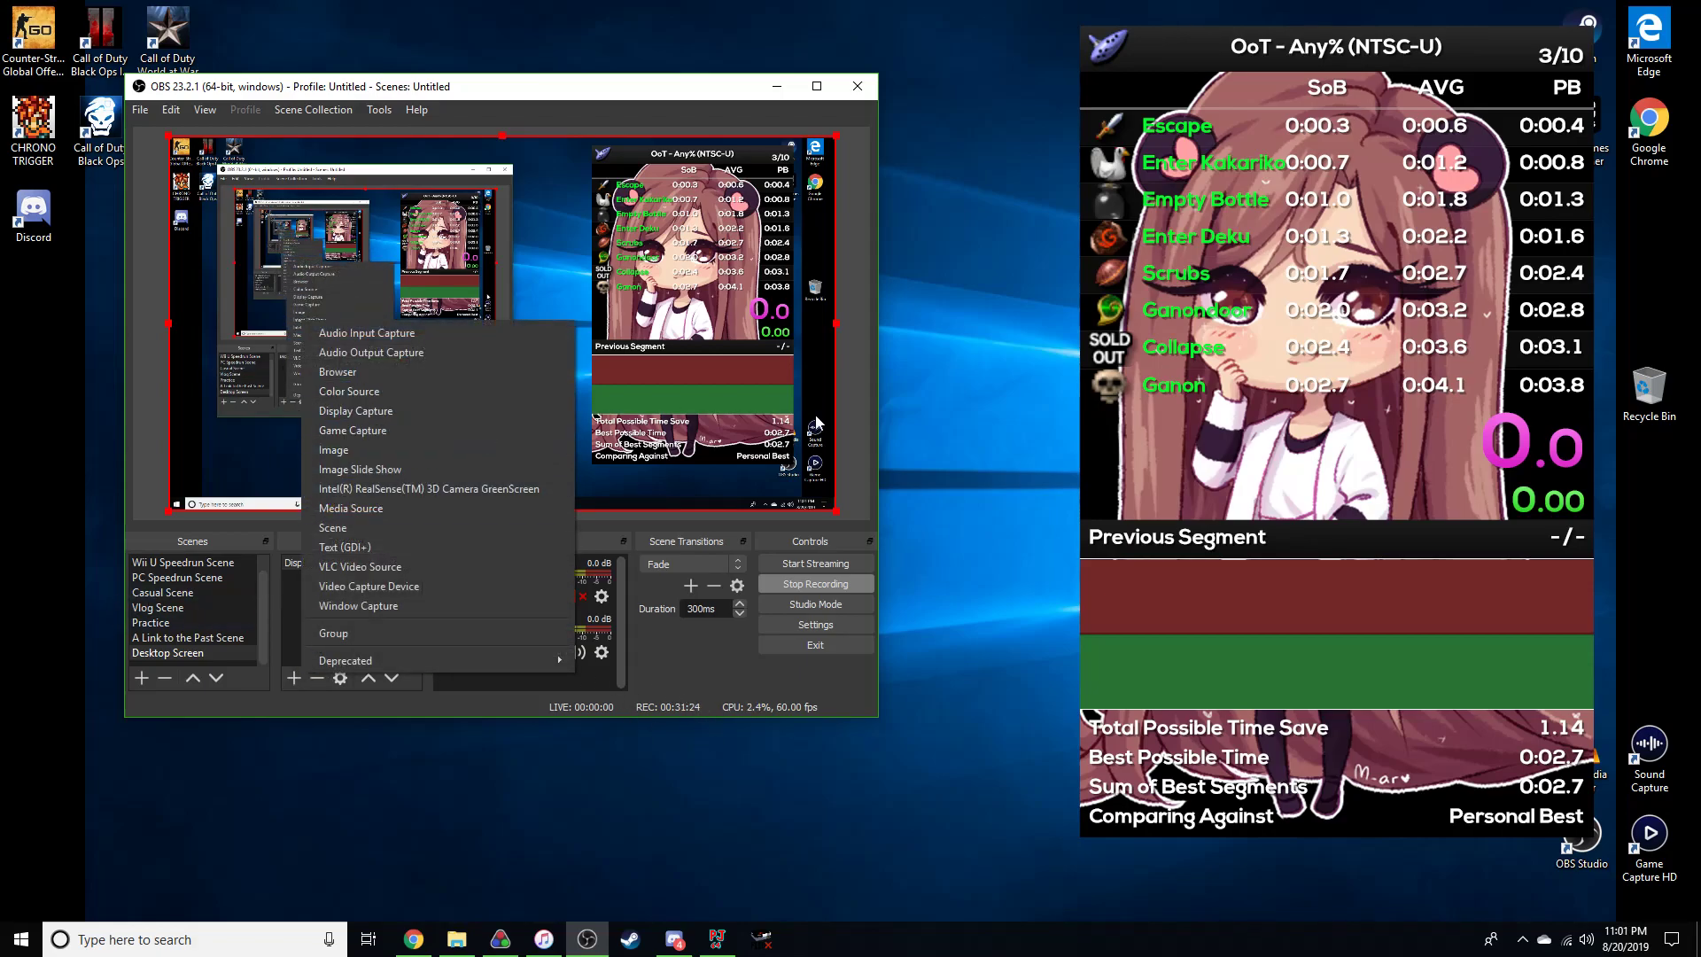
# In LiveSplit's layout settings, replace the overall background with a solid black colour, FF000000.
pyautogui.moveTo(1292, 405); pyautogui.dragTo(1297, 406)
pyautogui.rightClick(1297, 406)
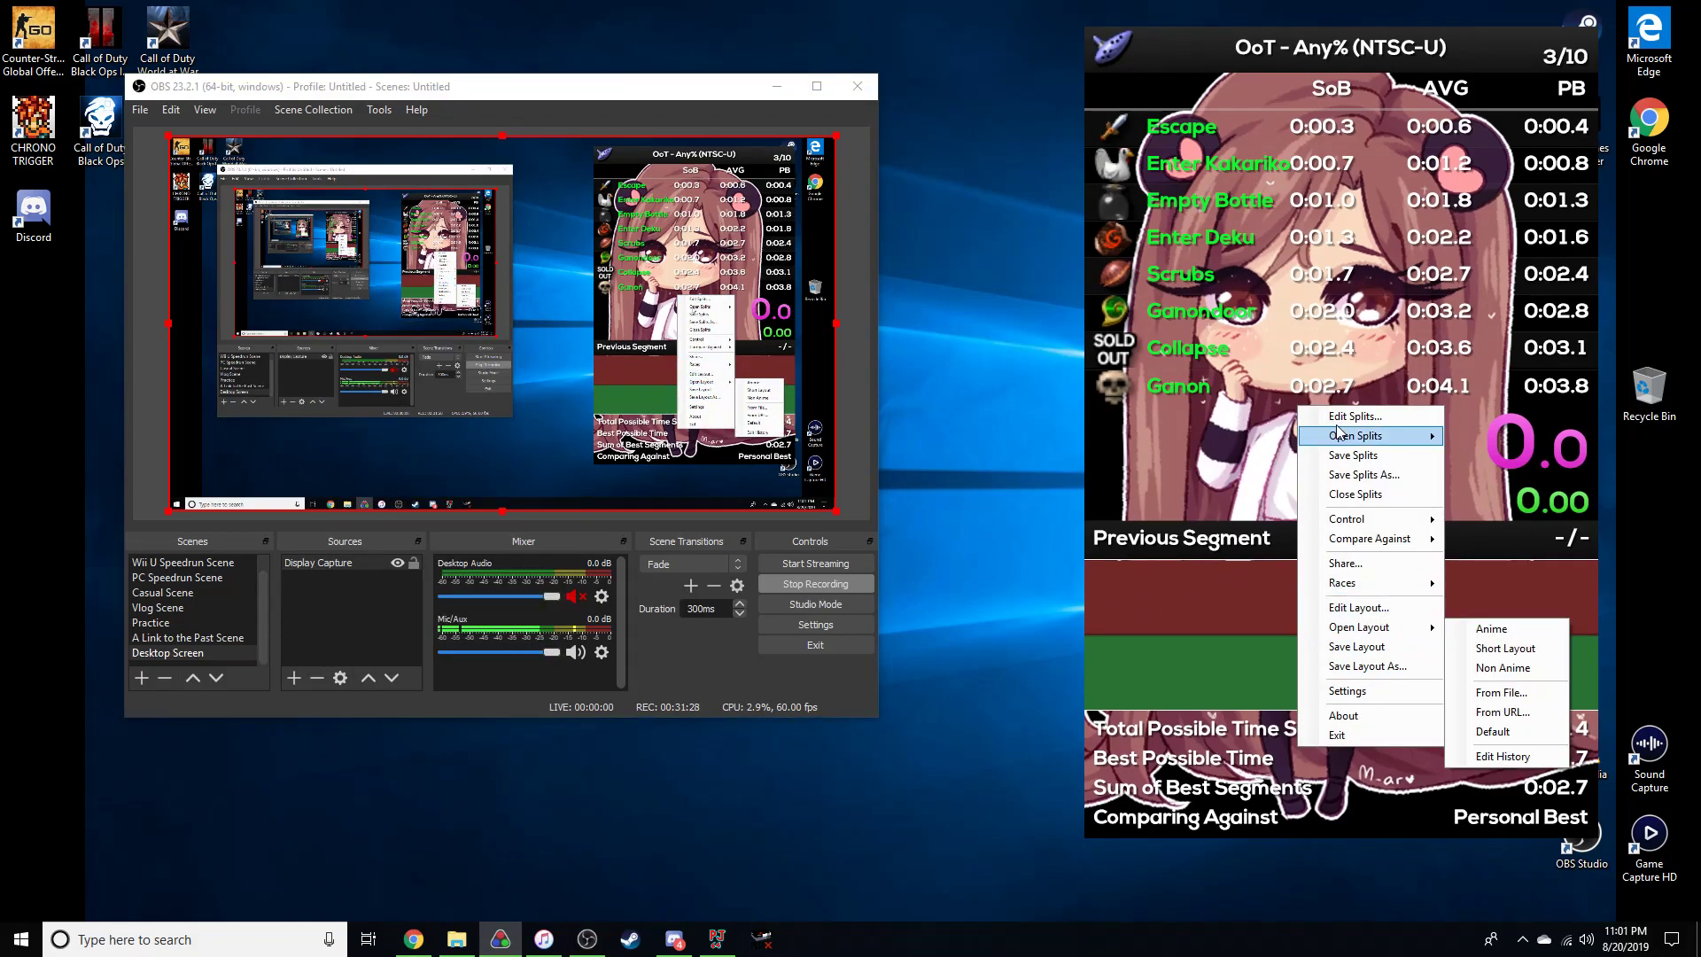
pyautogui.click(1358, 608)
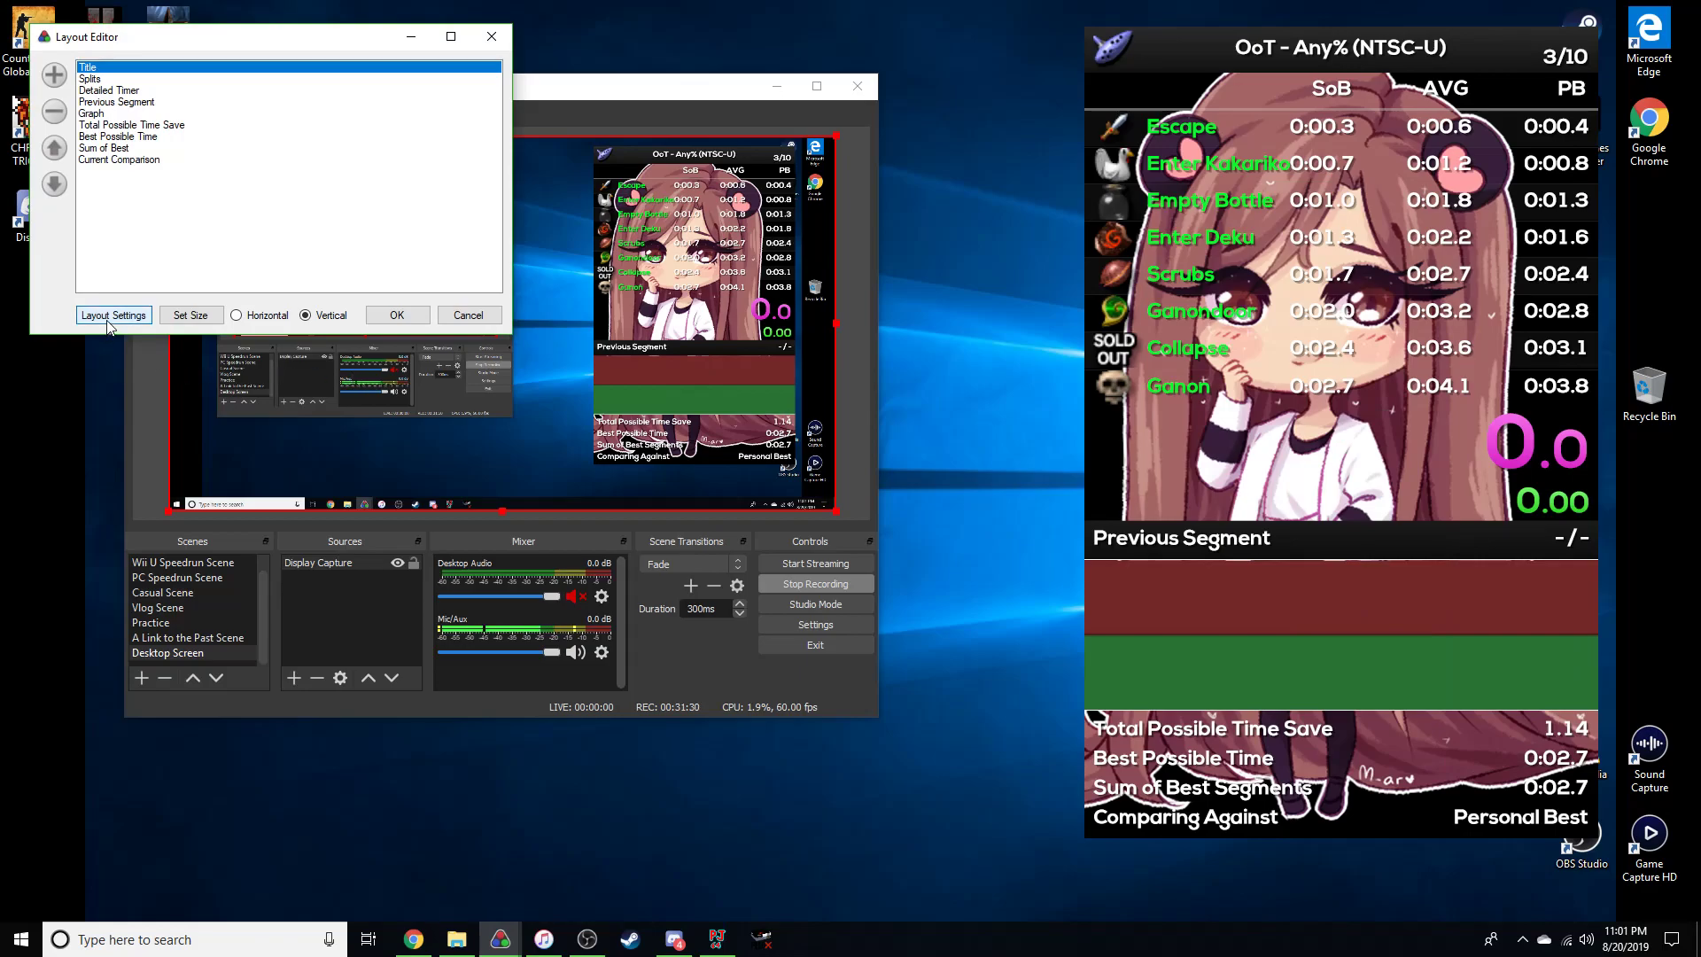
pyautogui.click(109, 321)
pyautogui.click(304, 139)
pyautogui.click(303, 152)
pyautogui.click(262, 137)
pyautogui.moveTo(263, 375); pyautogui.dragTo(306, 568)
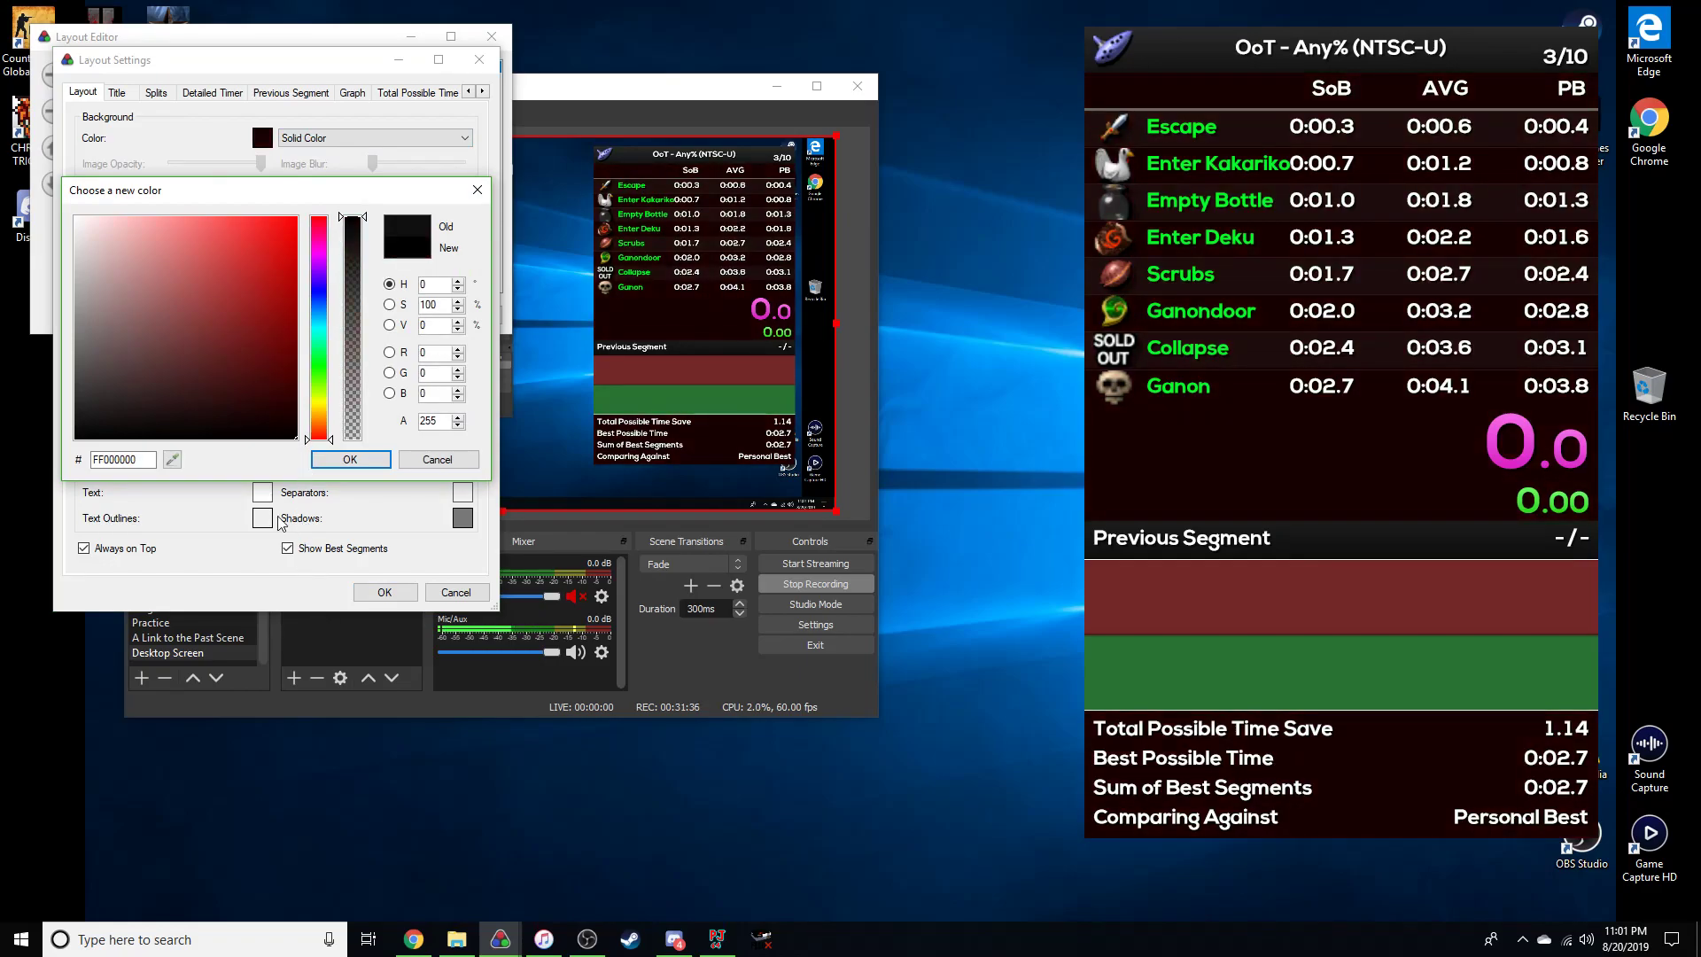
pyautogui.click(350, 459)
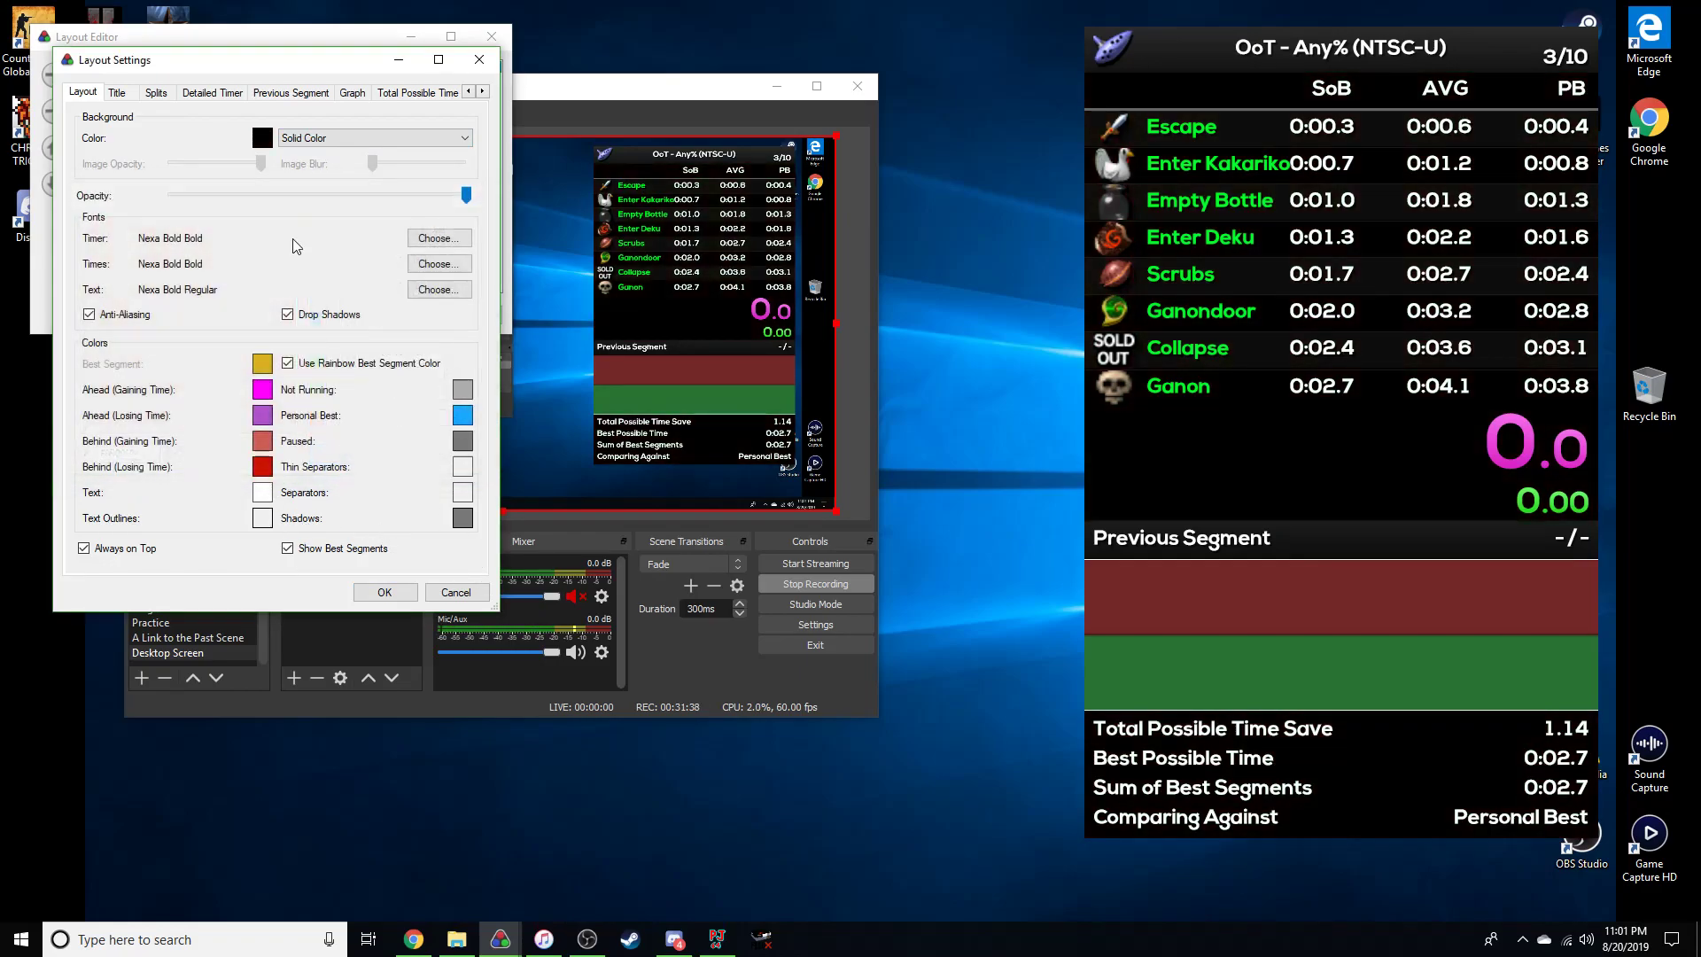
# Set the Title component's background to Plain and confirm its background colour.
pyautogui.click(132, 94)
pyautogui.click(354, 120)
pyautogui.click(330, 145)
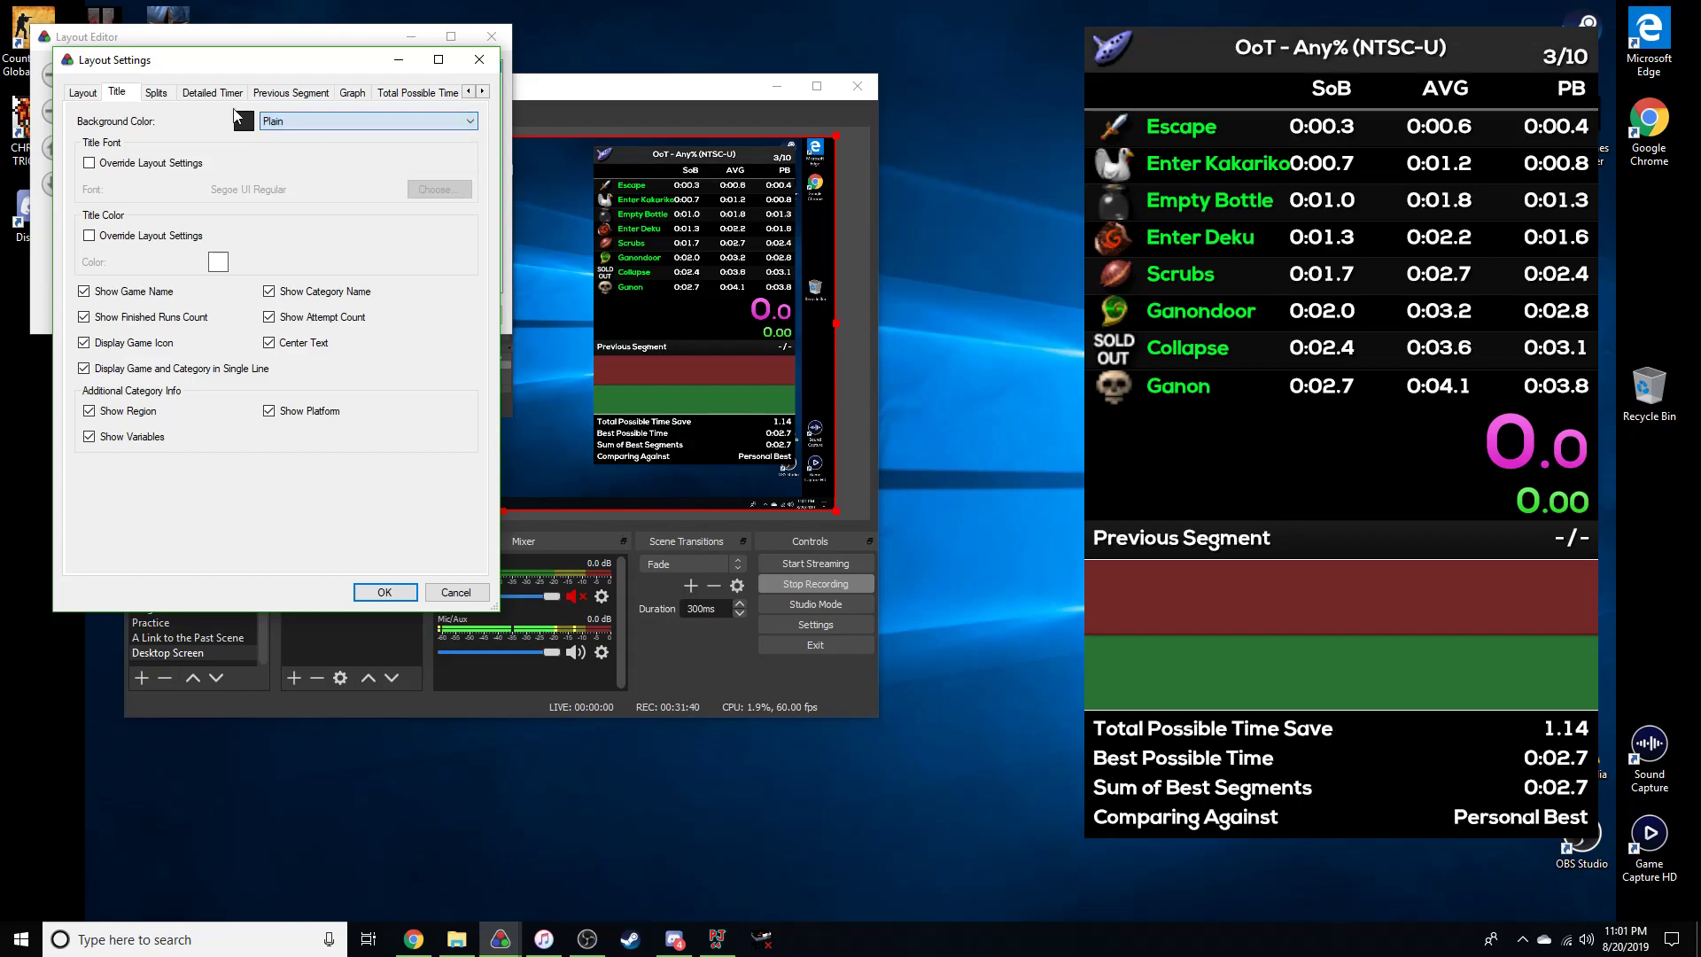
pyautogui.click(240, 119)
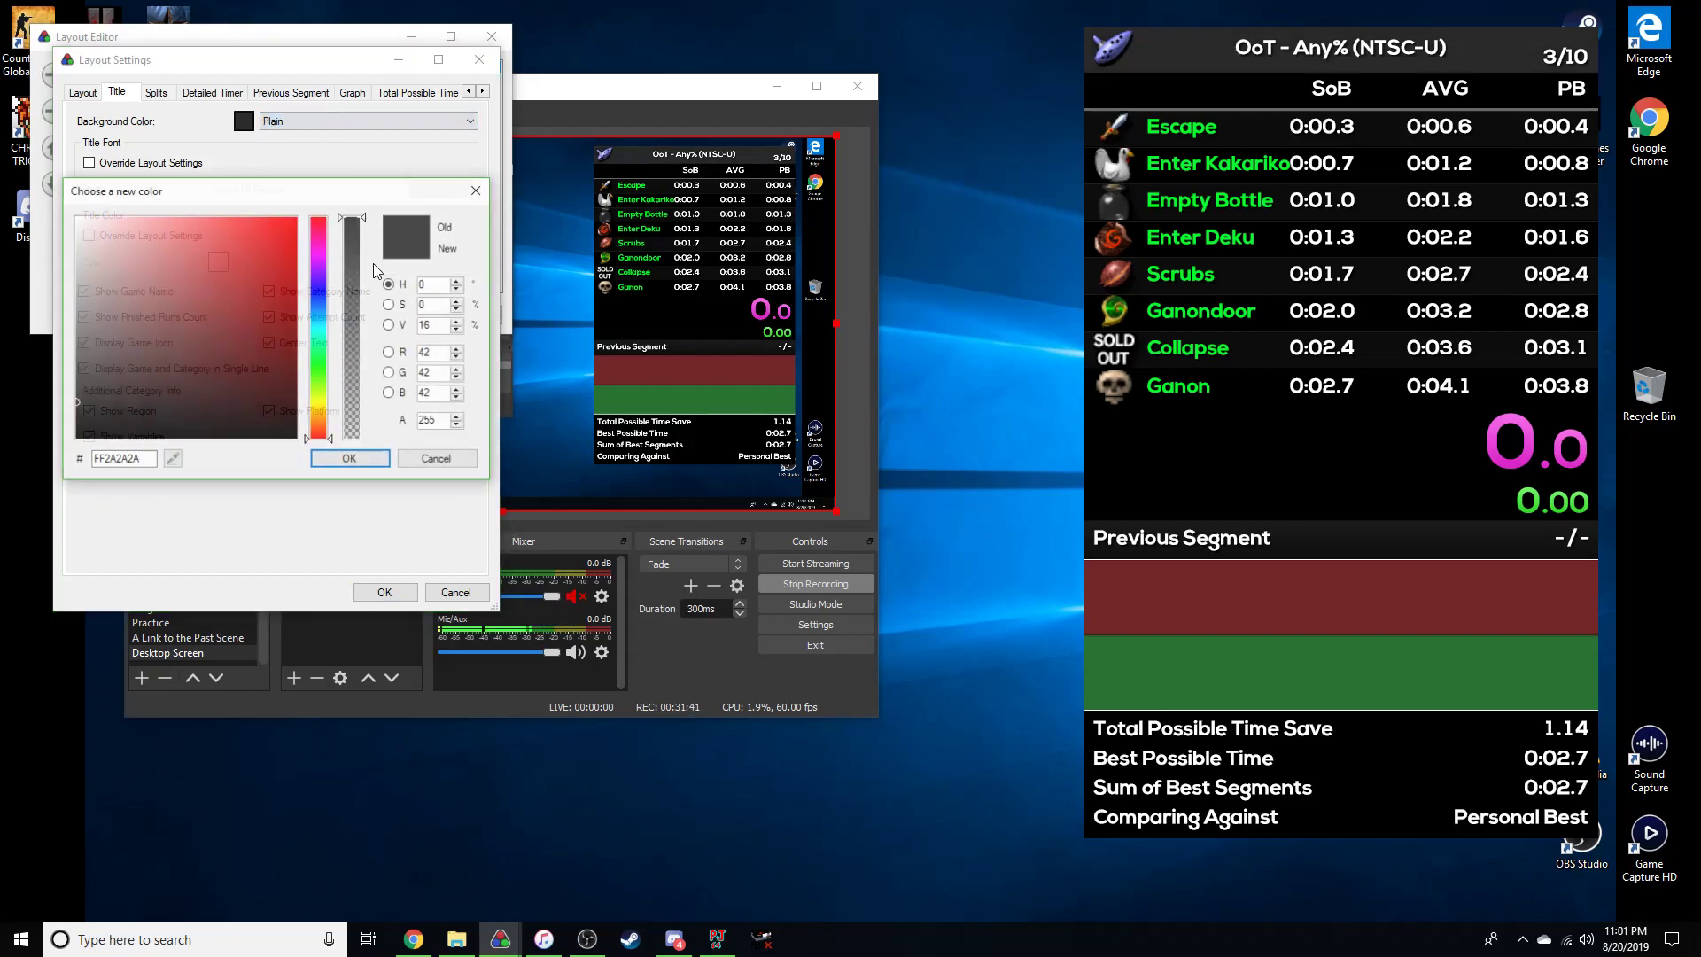
pyautogui.click(379, 460)
# Set the Splits component's background to Plain with a fully transparent white, alpha 0.
pyautogui.click(156, 92)
pyautogui.click(321, 124)
pyautogui.click(328, 145)
pyautogui.click(282, 120)
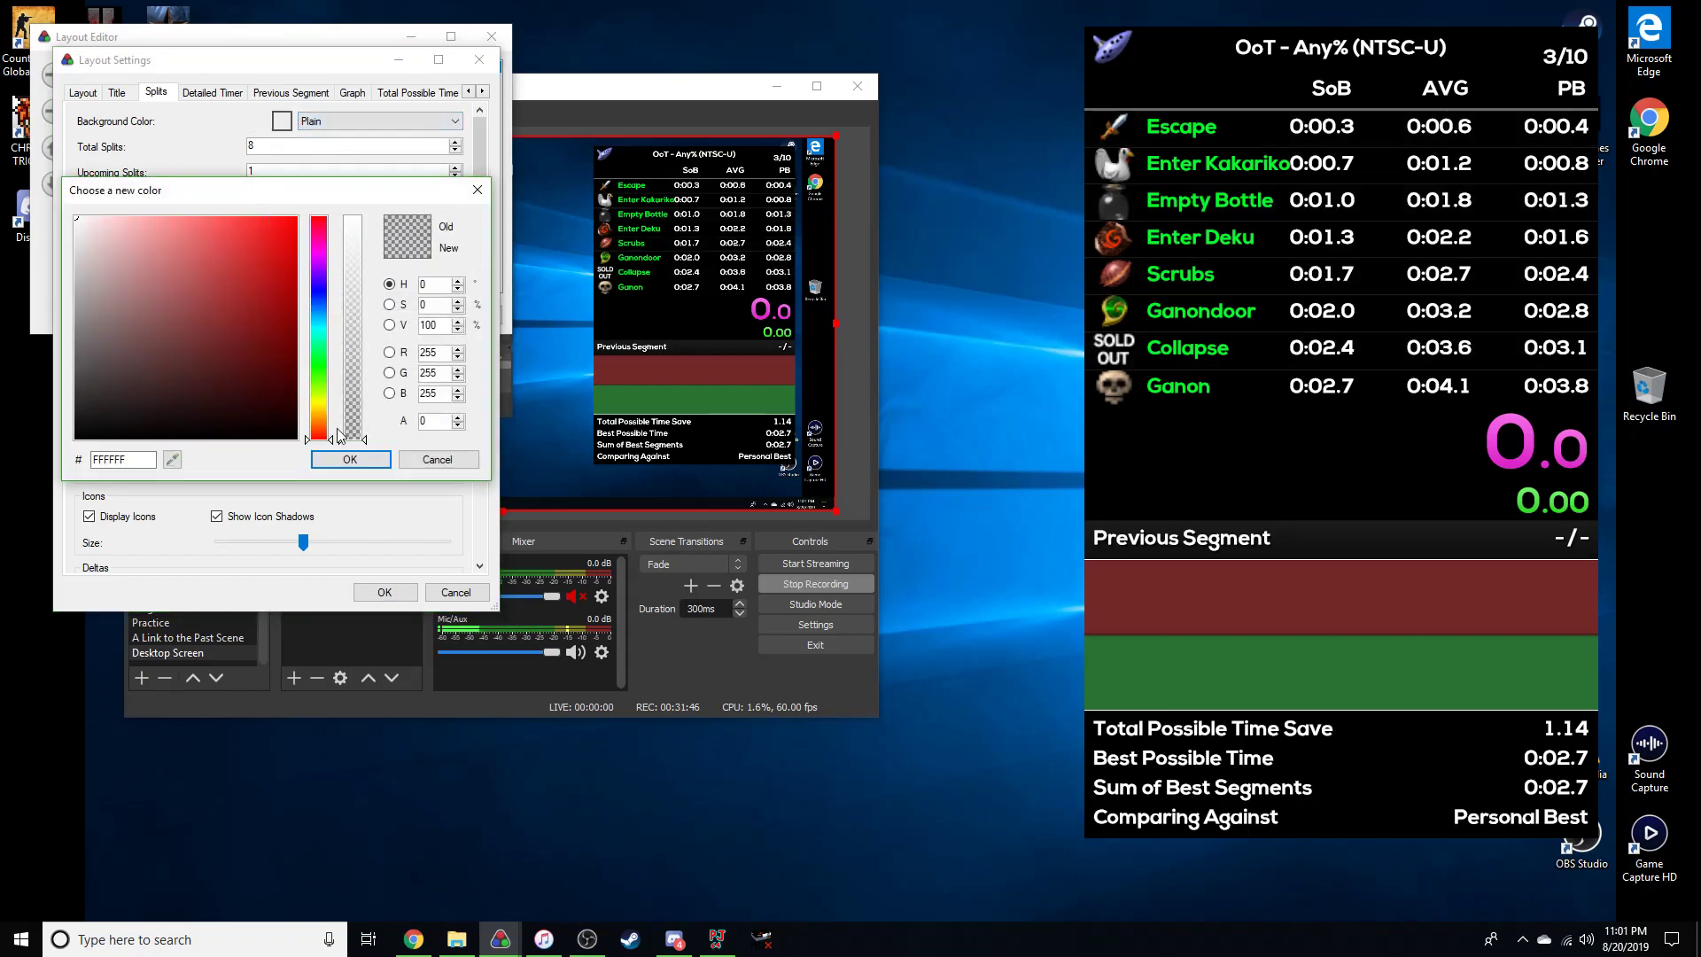
pyautogui.click(350, 459)
# Set the Previous Segment component's background to Plain and make its colour fully transparent with alpha 0.
pyautogui.click(215, 93)
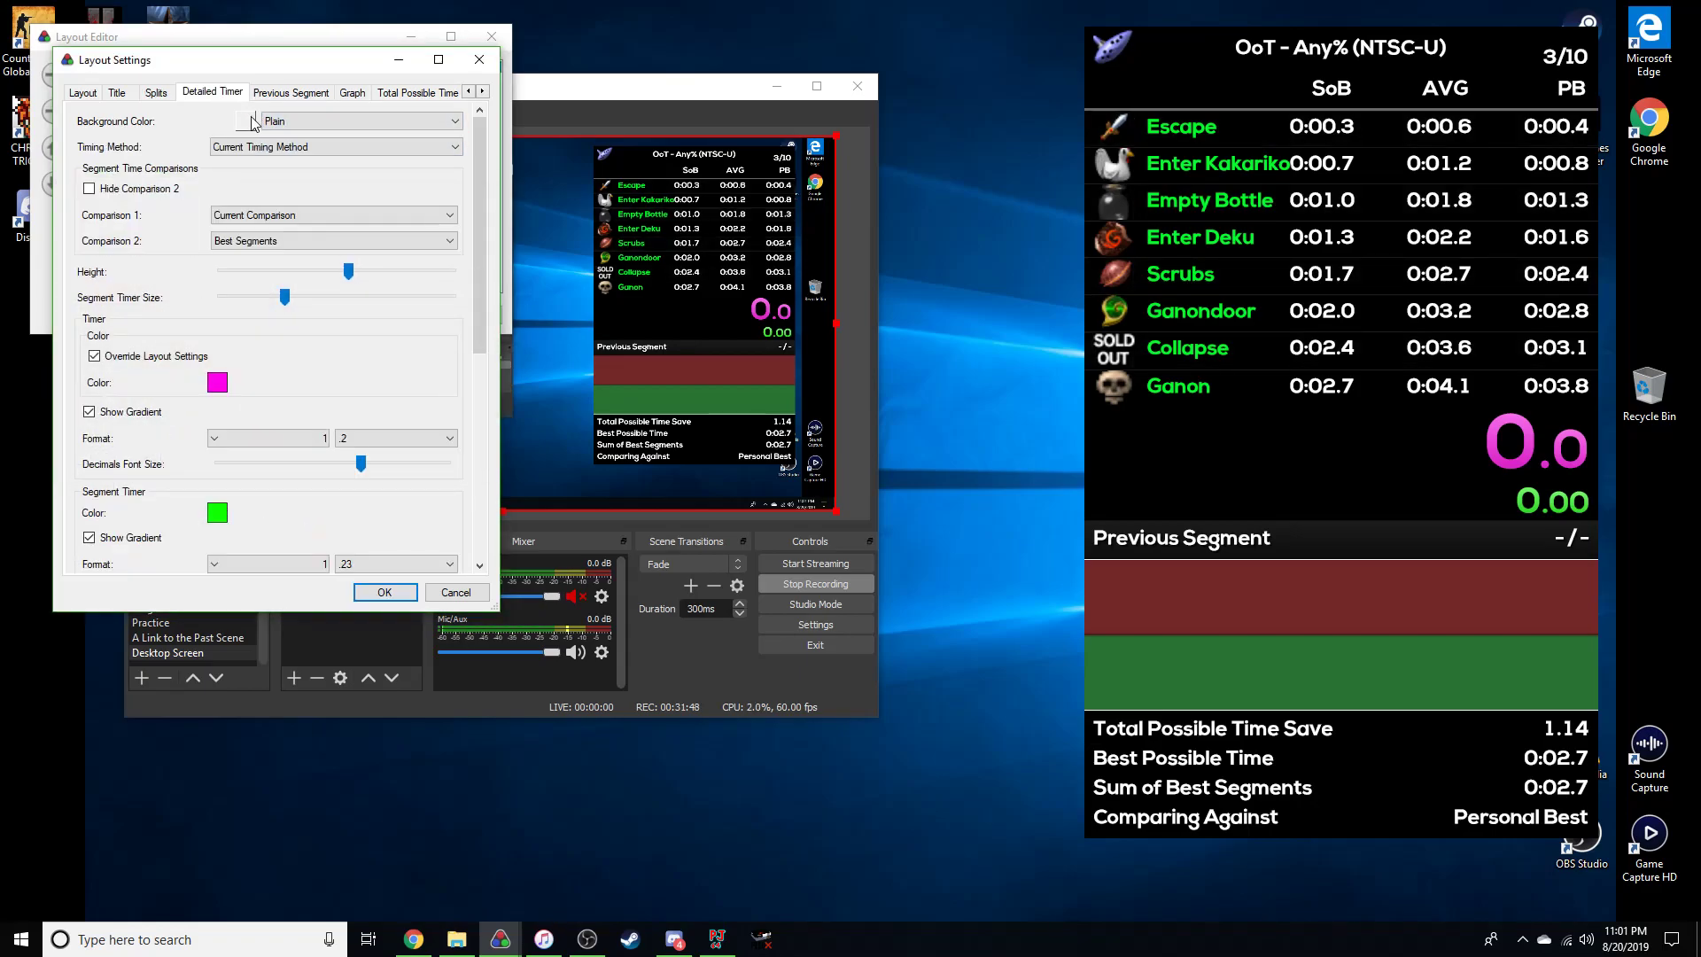
pyautogui.click(290, 92)
pyautogui.click(343, 124)
pyautogui.click(337, 120)
pyautogui.click(337, 120)
pyautogui.click(319, 135)
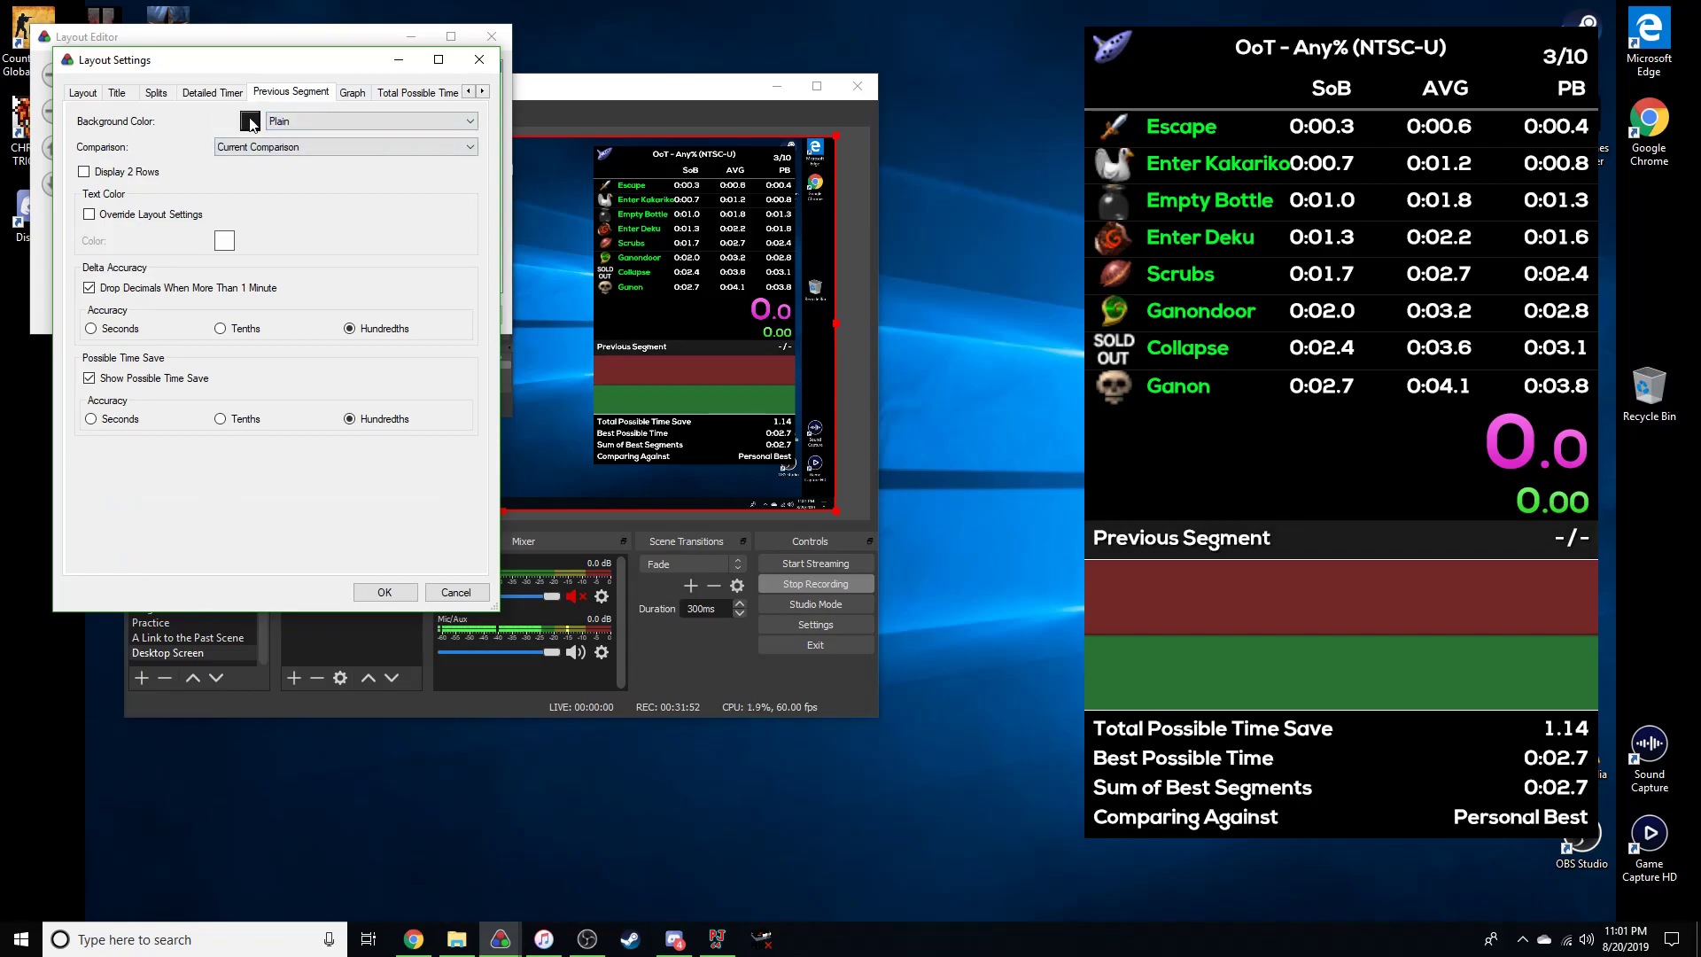
pyautogui.click(250, 121)
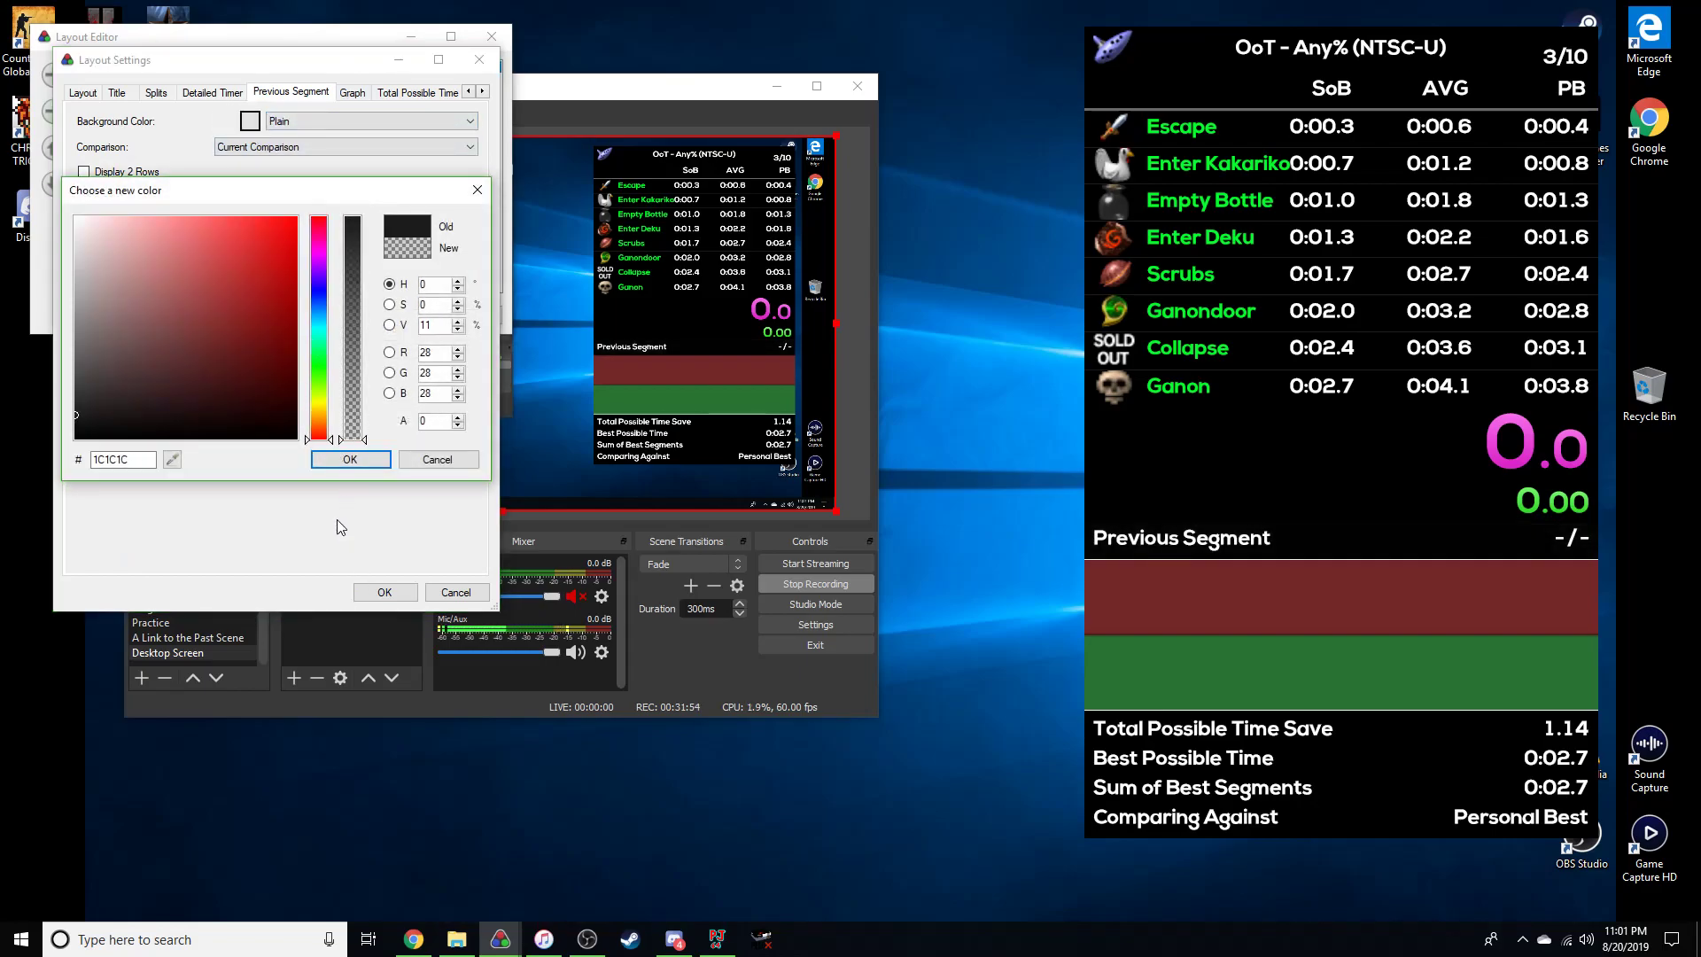
pyautogui.click(347, 467)
# Set the layout's thin separators to black with alpha 3, and accept the layout changes.
pyautogui.click(89, 94)
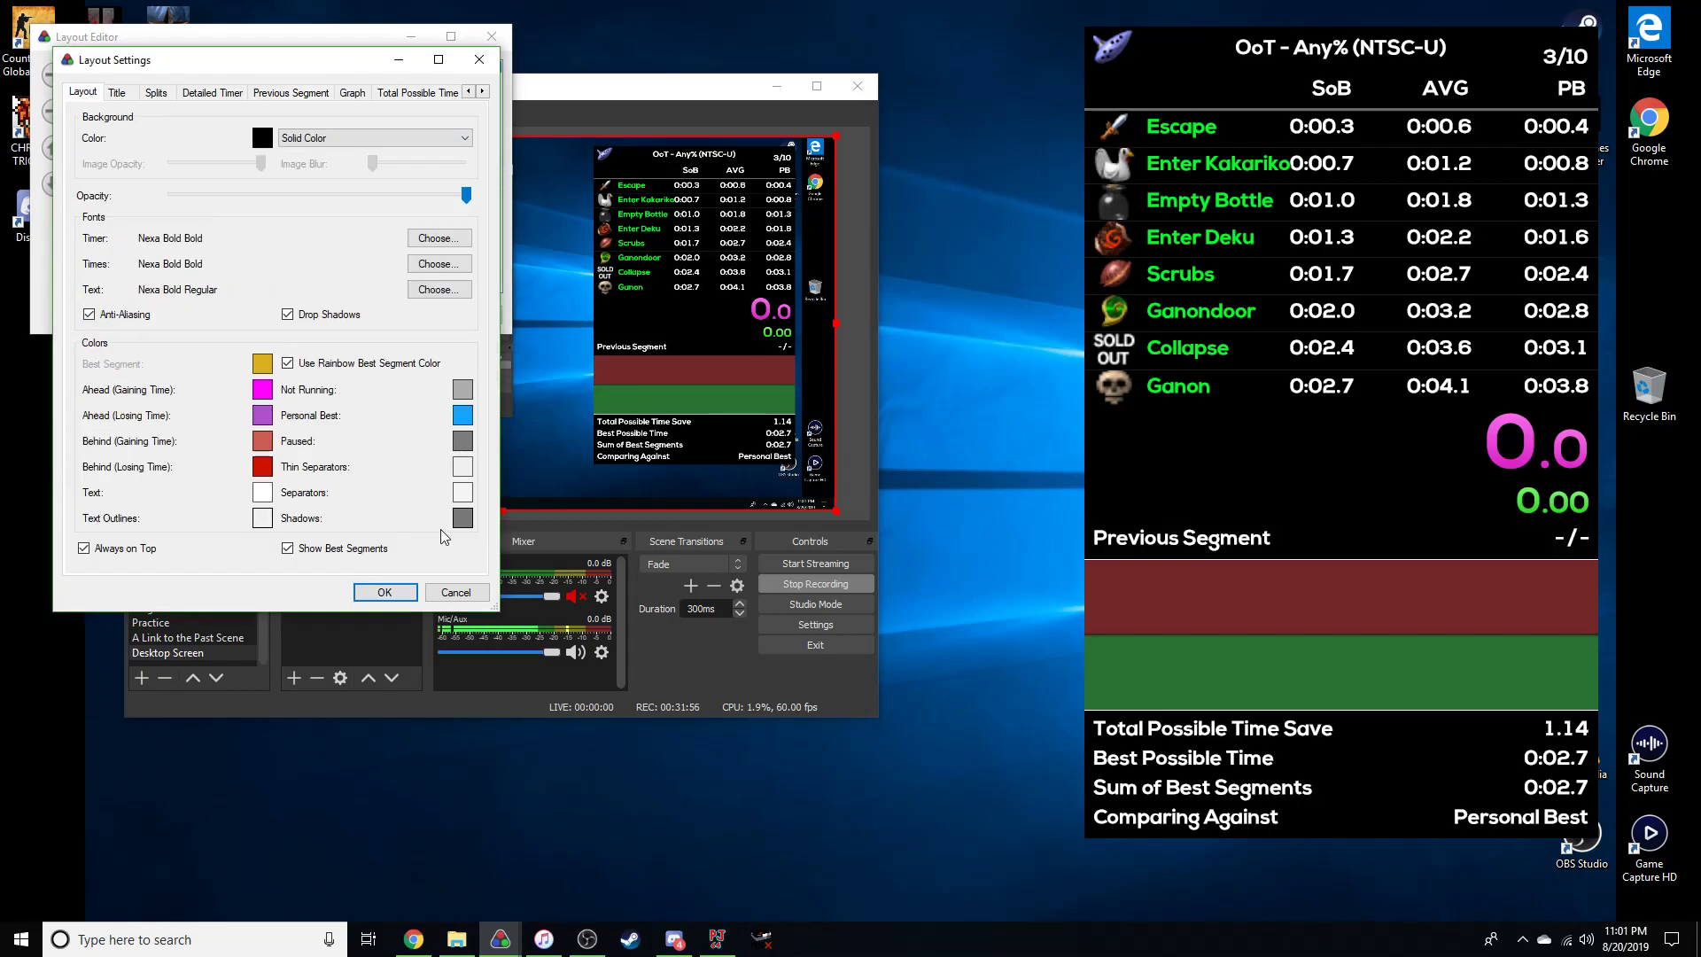
pyautogui.click(463, 489)
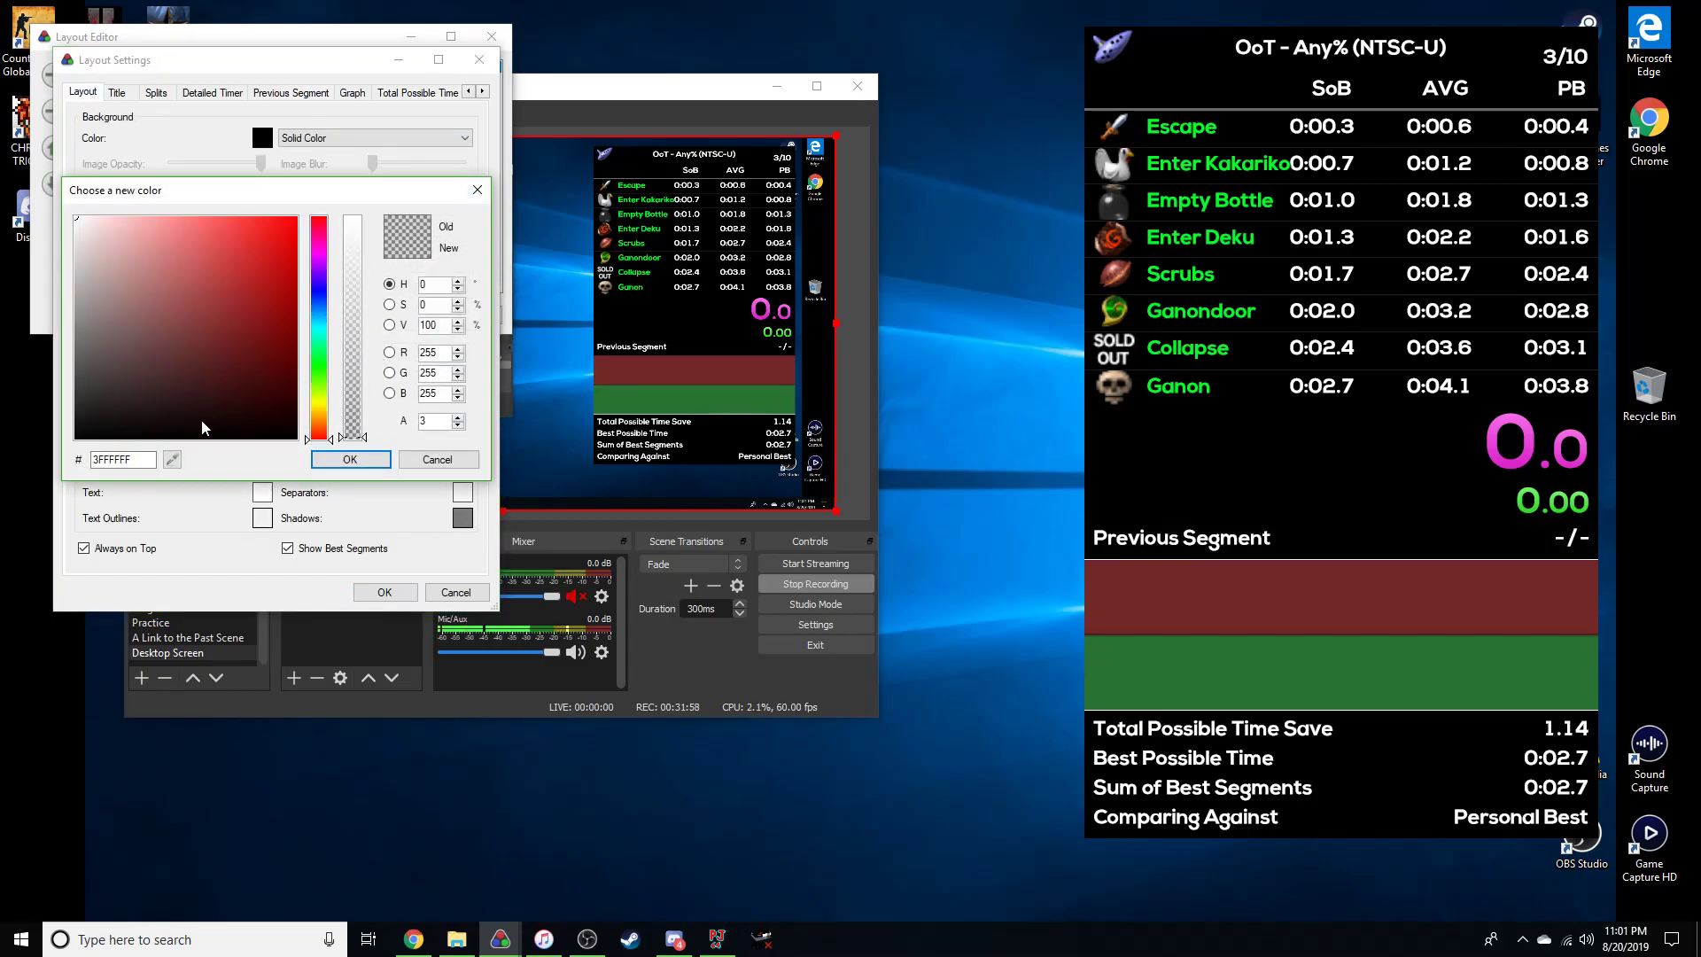
pyautogui.moveTo(221, 451)
pyautogui.mouseDown()
pyautogui.moveTo(296, 564)
pyautogui.moveTo(601, 737)
pyautogui.mouseUp()
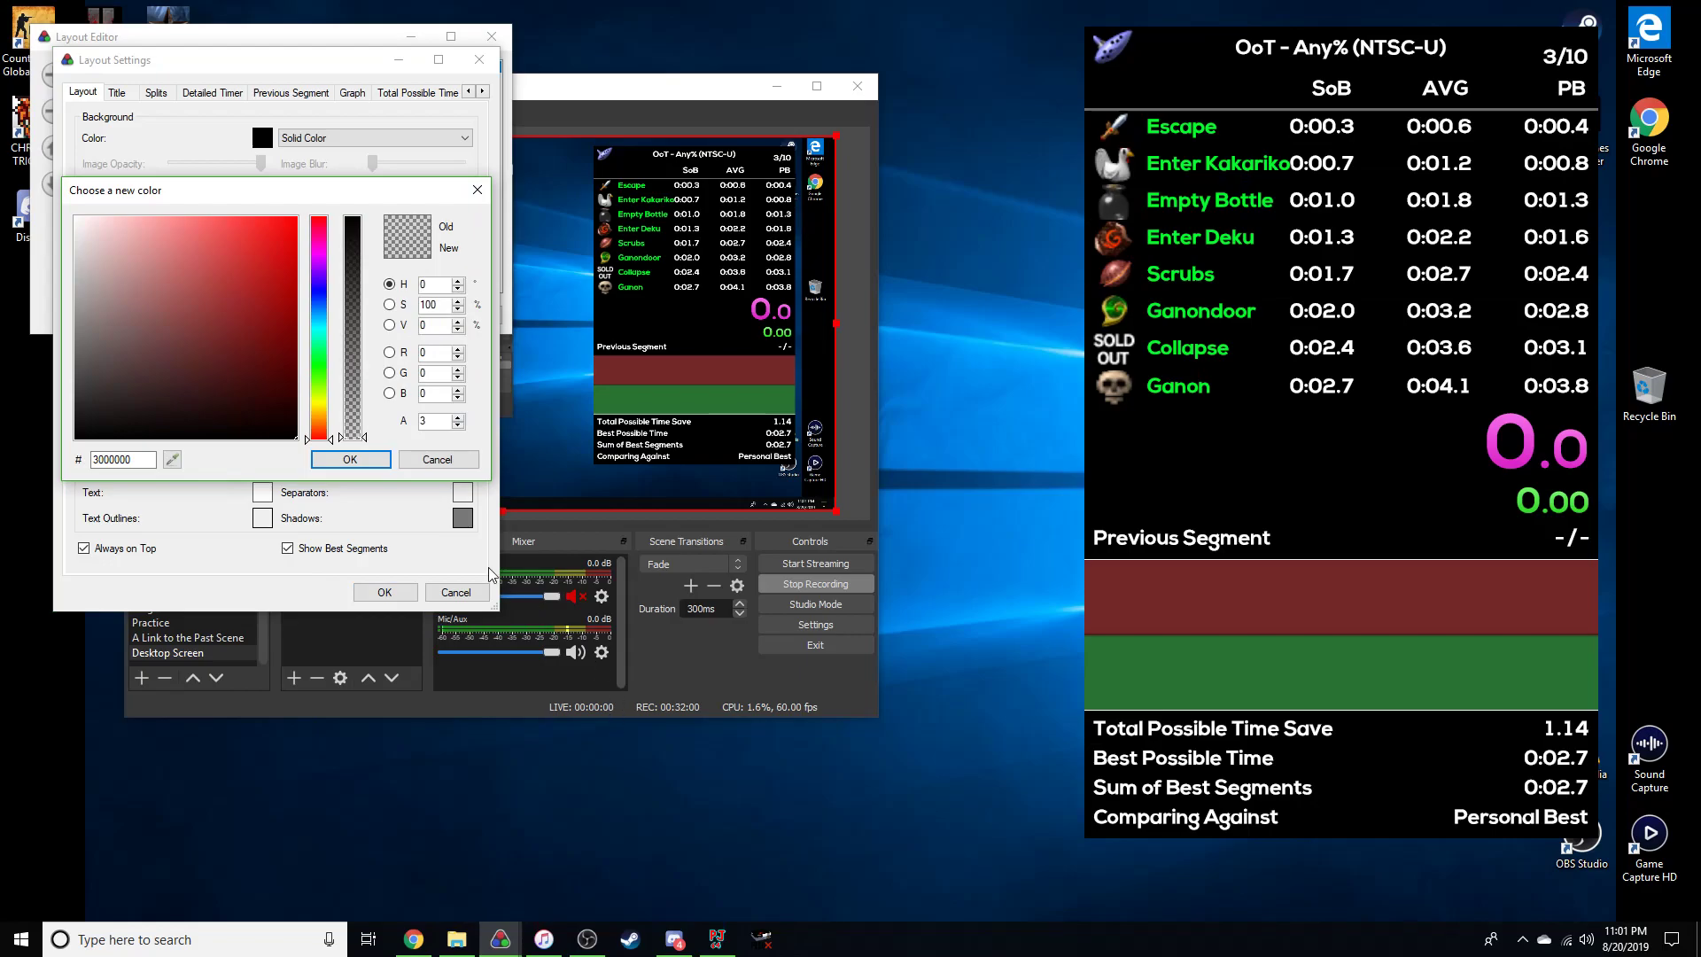
pyautogui.click(350, 460)
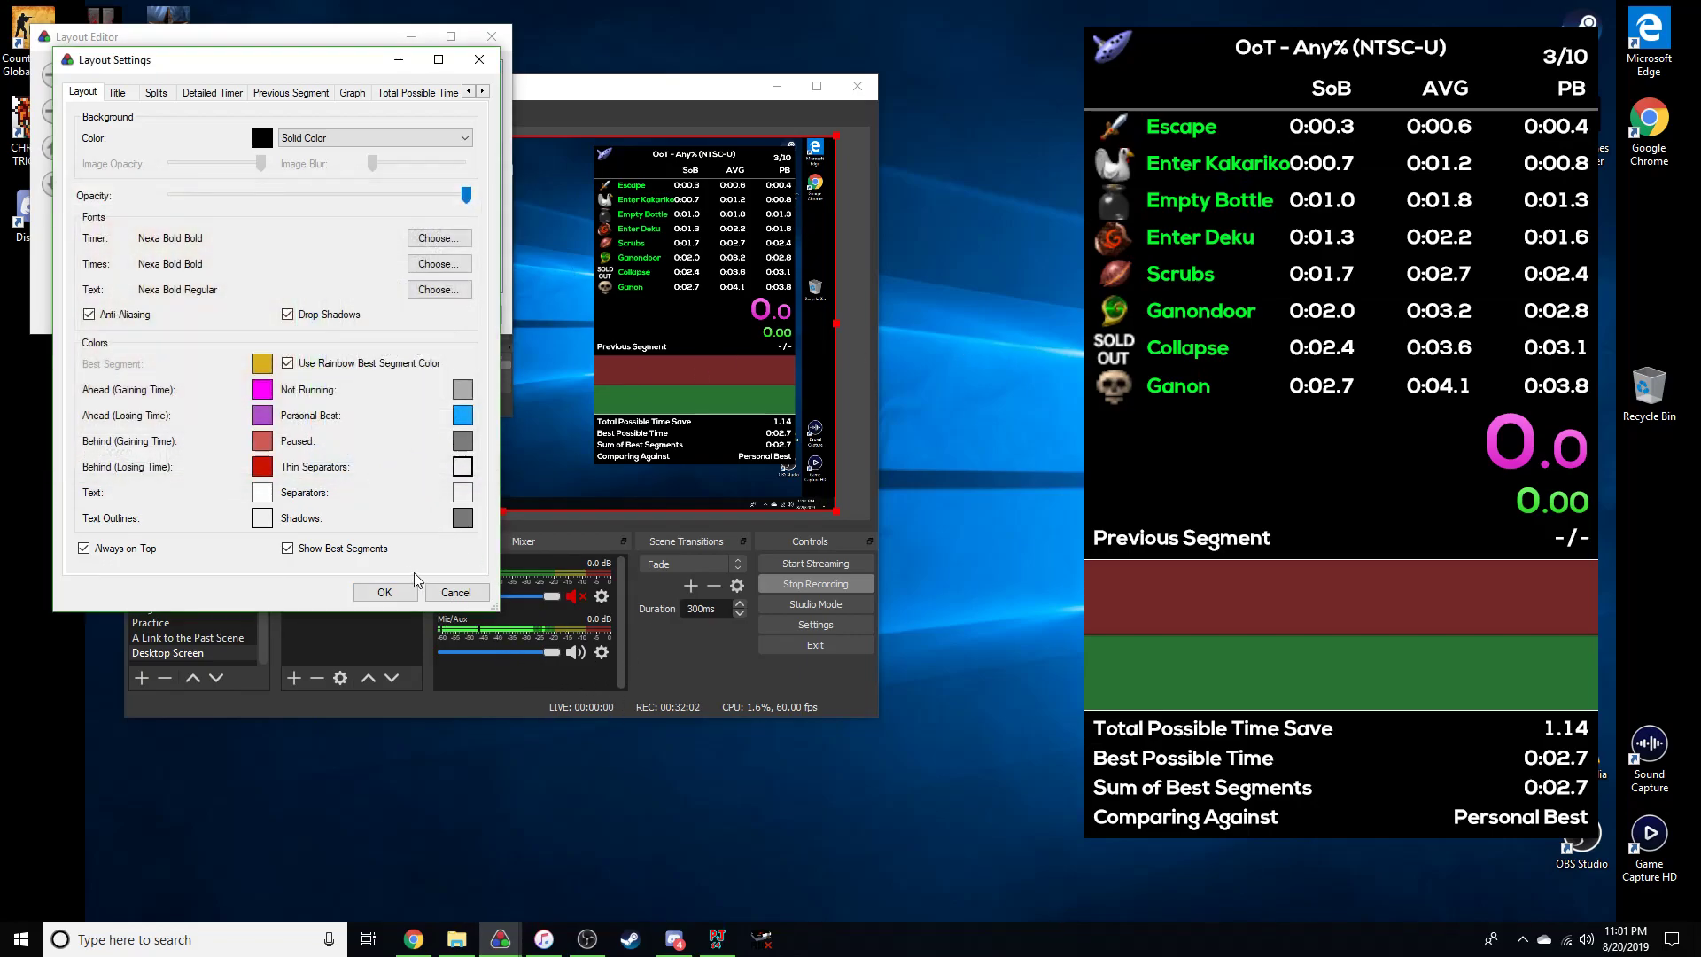
pyautogui.click(384, 588)
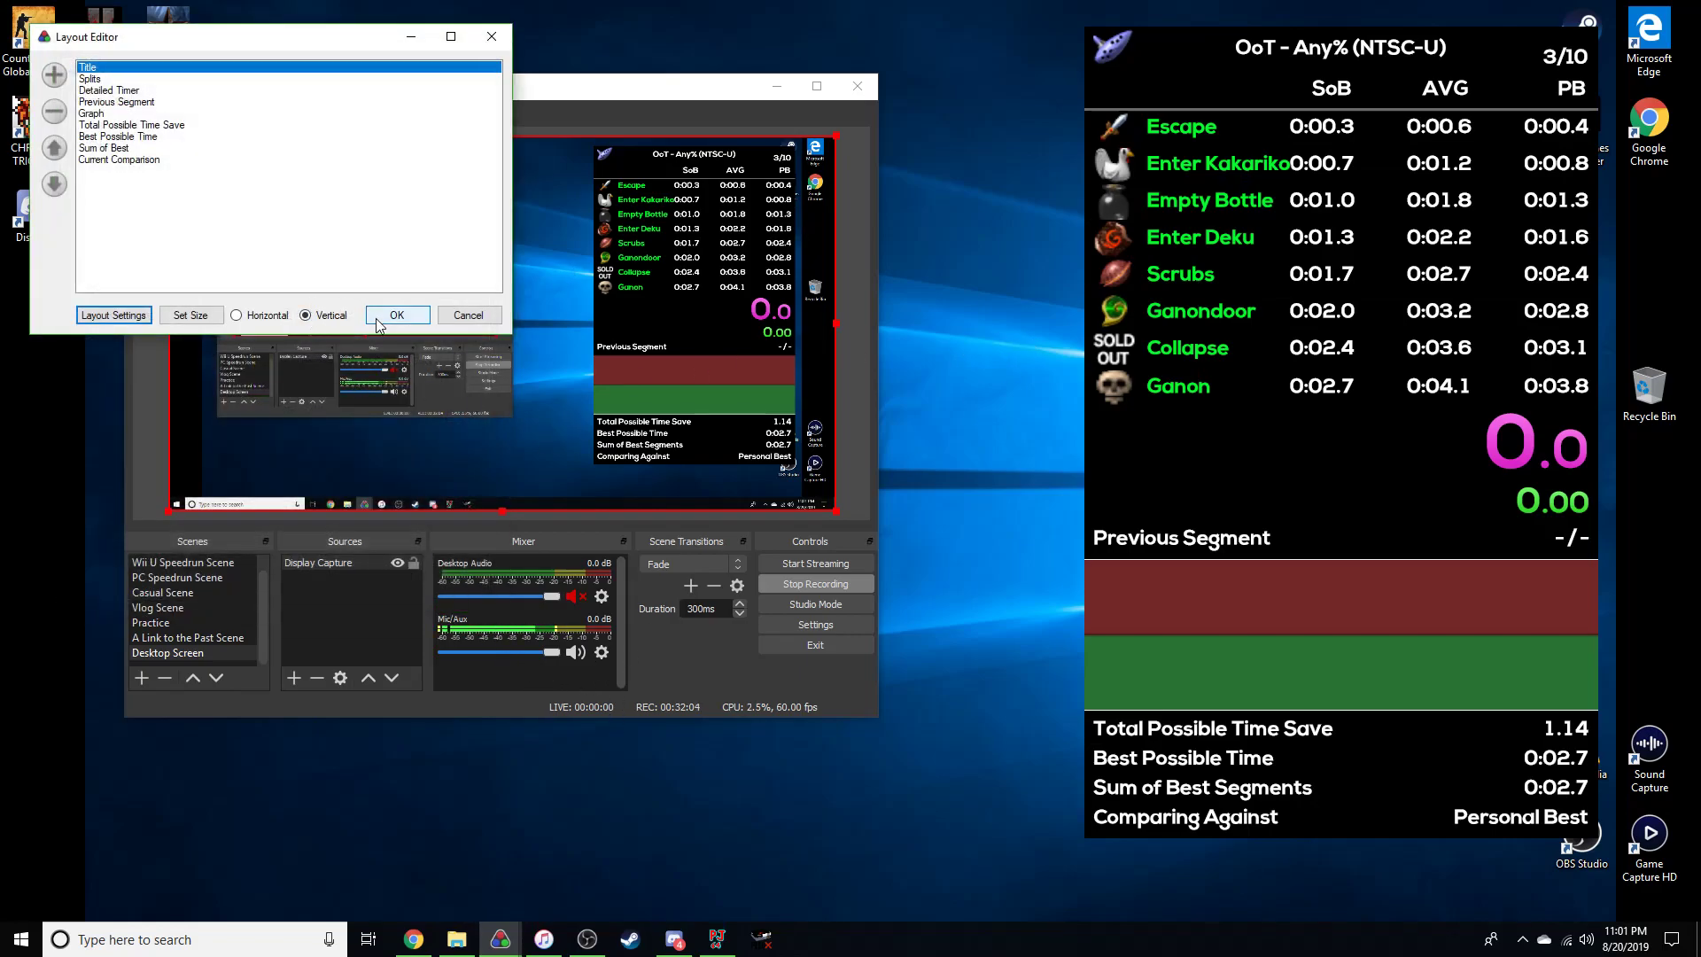
pyautogui.click(395, 316)
# Add a blue #1500ff Color Source to the Desktop Screen scene in OBS Studio and enlarge it to the canvas's full height.
pyautogui.click(295, 678)
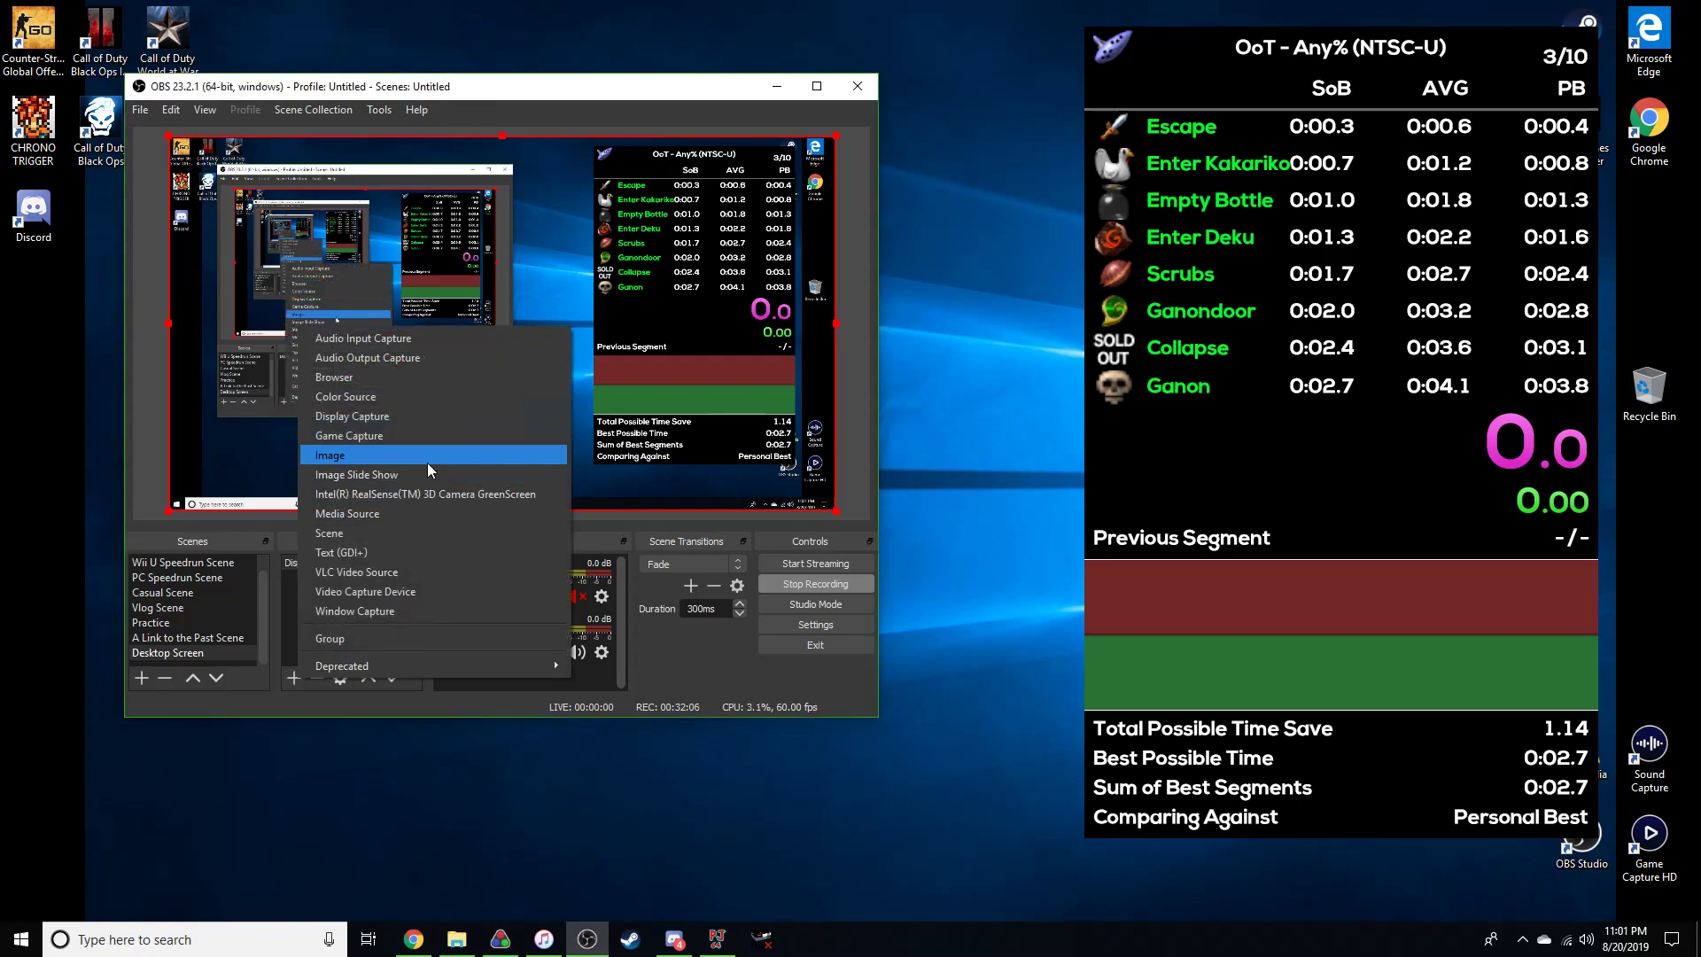
pyautogui.click(406, 402)
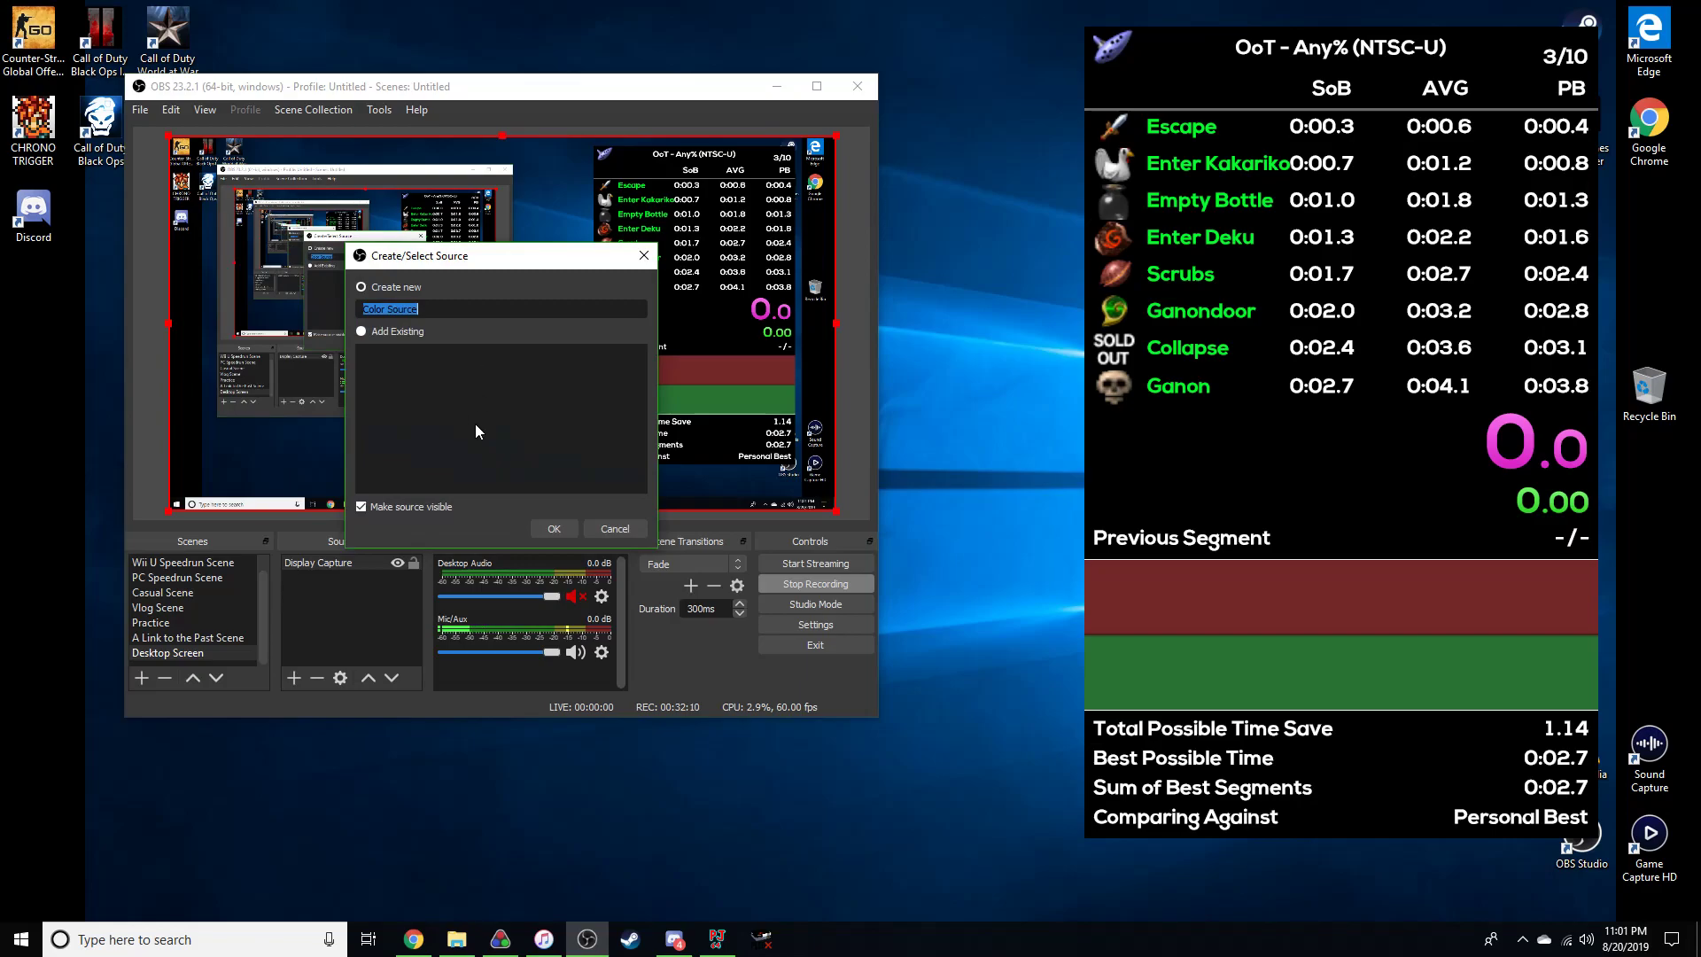
pyautogui.click(554, 529)
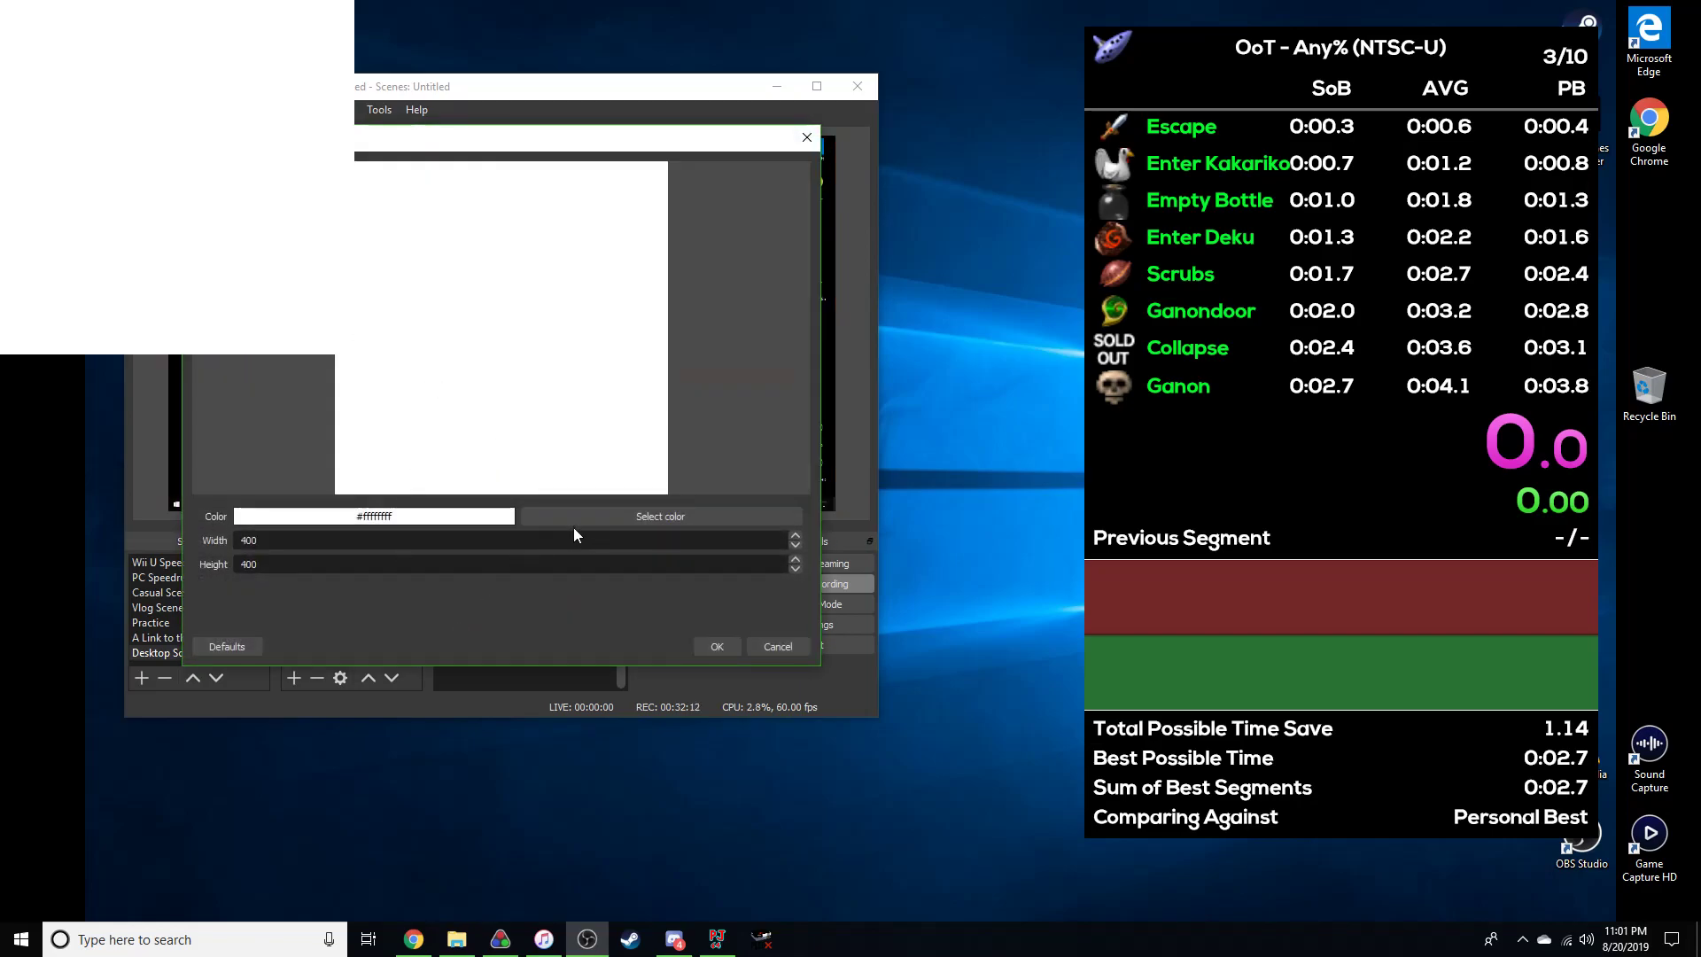
pyautogui.click(573, 524)
pyautogui.click(550, 253)
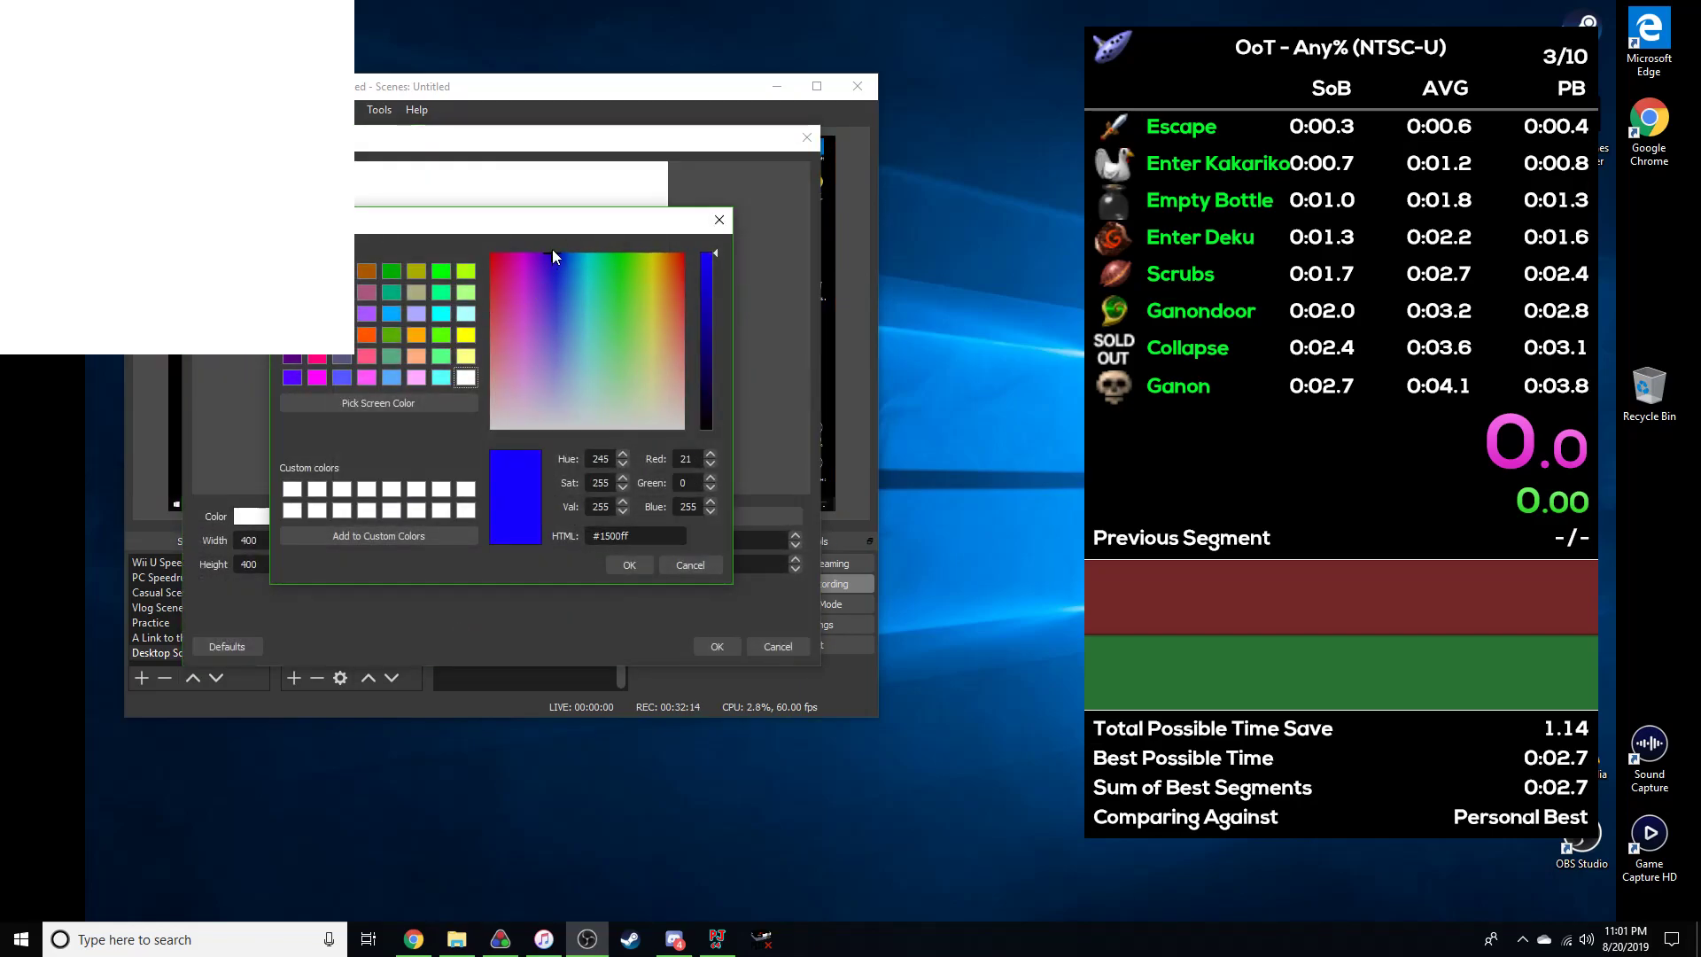
pyautogui.click(629, 564)
pyautogui.click(717, 644)
pyautogui.moveTo(308, 276); pyautogui.dragTo(545, 511)
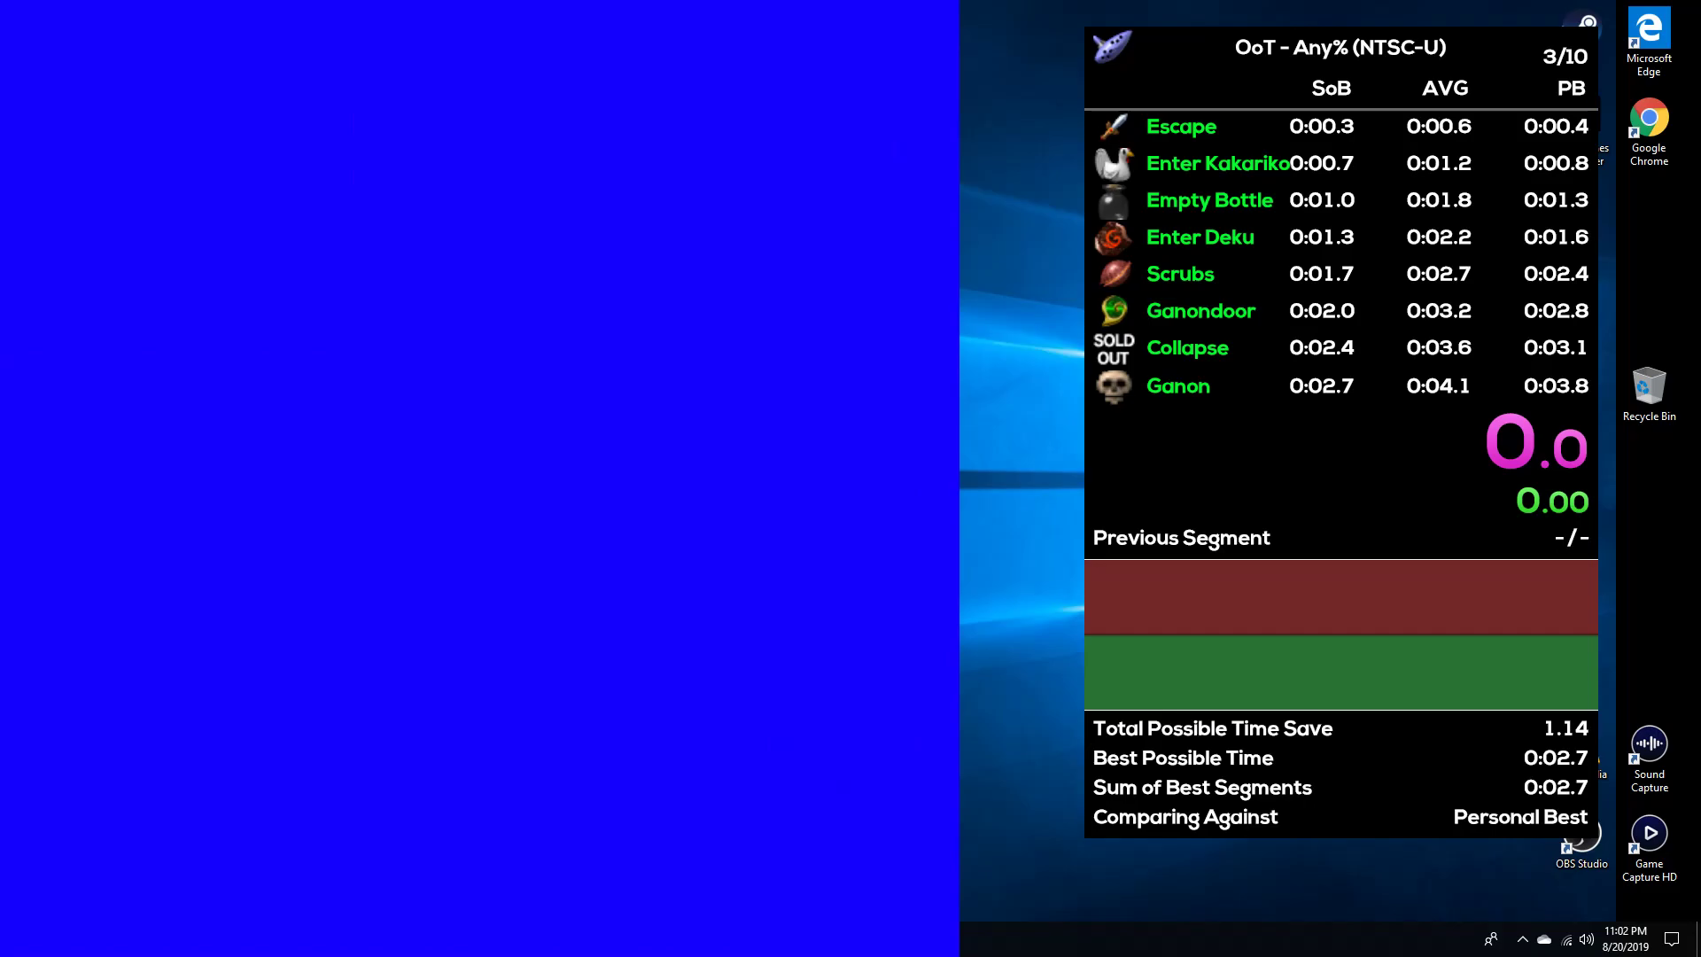
# Stretch the blue Color Source across the canvas's full width so that it fills the area behind the LiveSplit capture.
pyautogui.moveTo(544, 324); pyautogui.dragTo(835, 325)
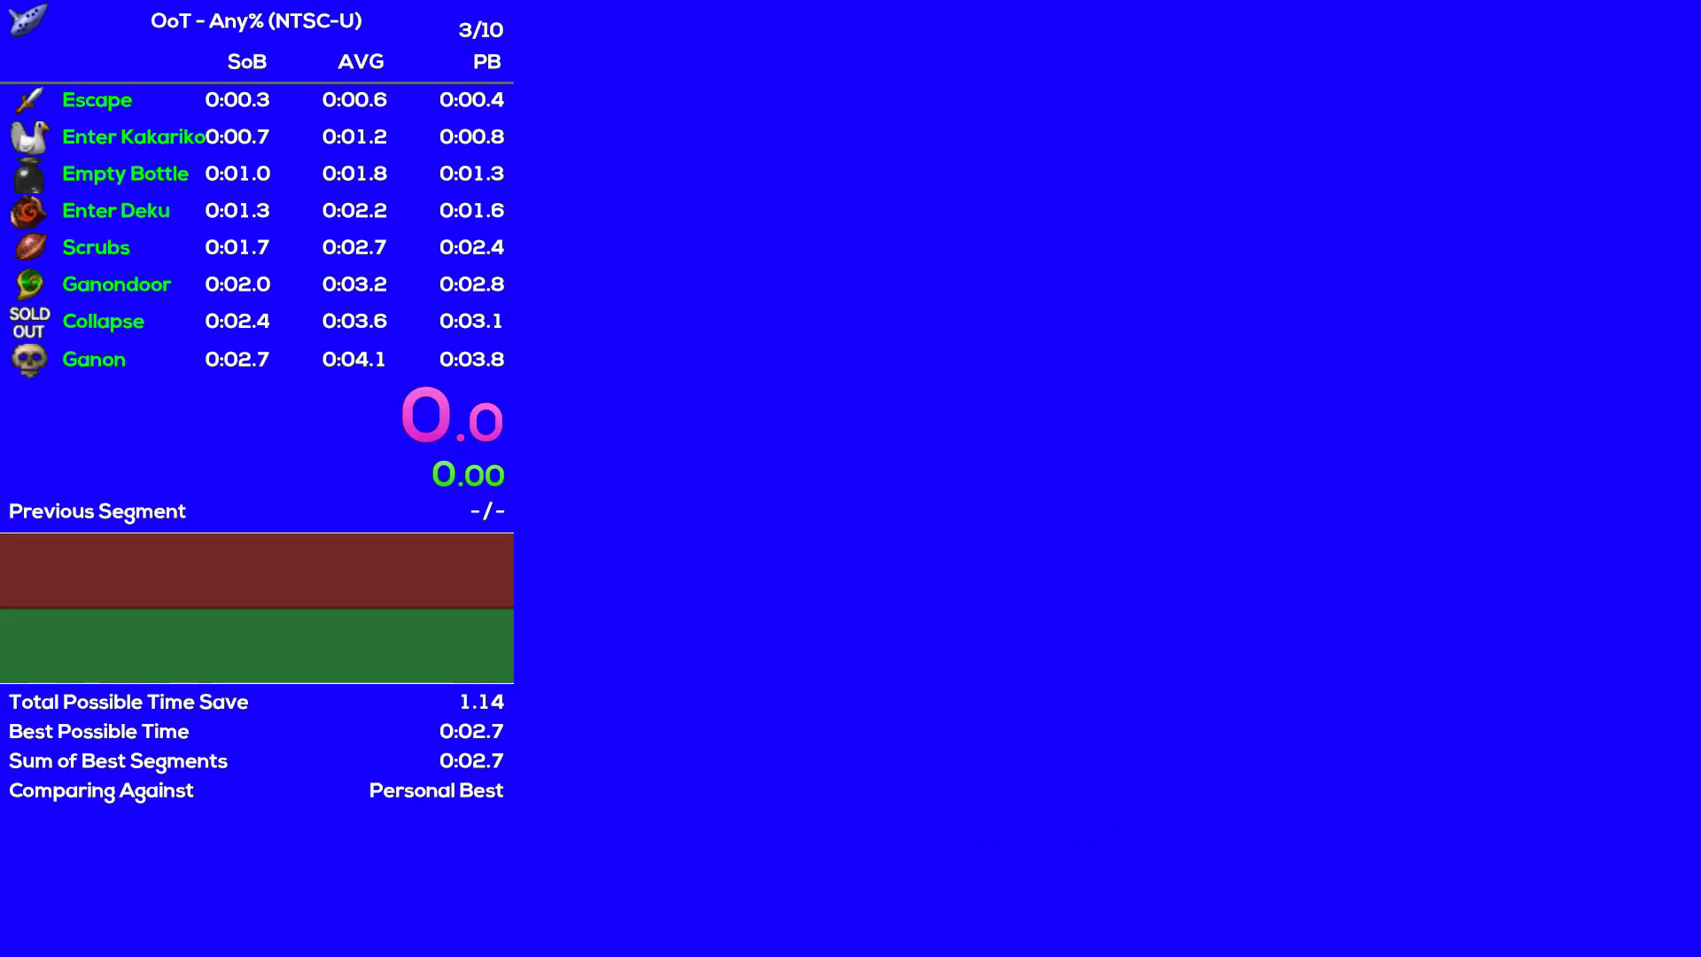
pyautogui.moveTo(257, 403)
pyautogui.mouseDown()
pyautogui.moveTo(316, 478)
pyautogui.moveTo(367, 448)
pyautogui.moveTo(343, 404)
pyautogui.moveTo(290, 376)
pyautogui.moveTo(257, 403)
pyautogui.mouseUp()
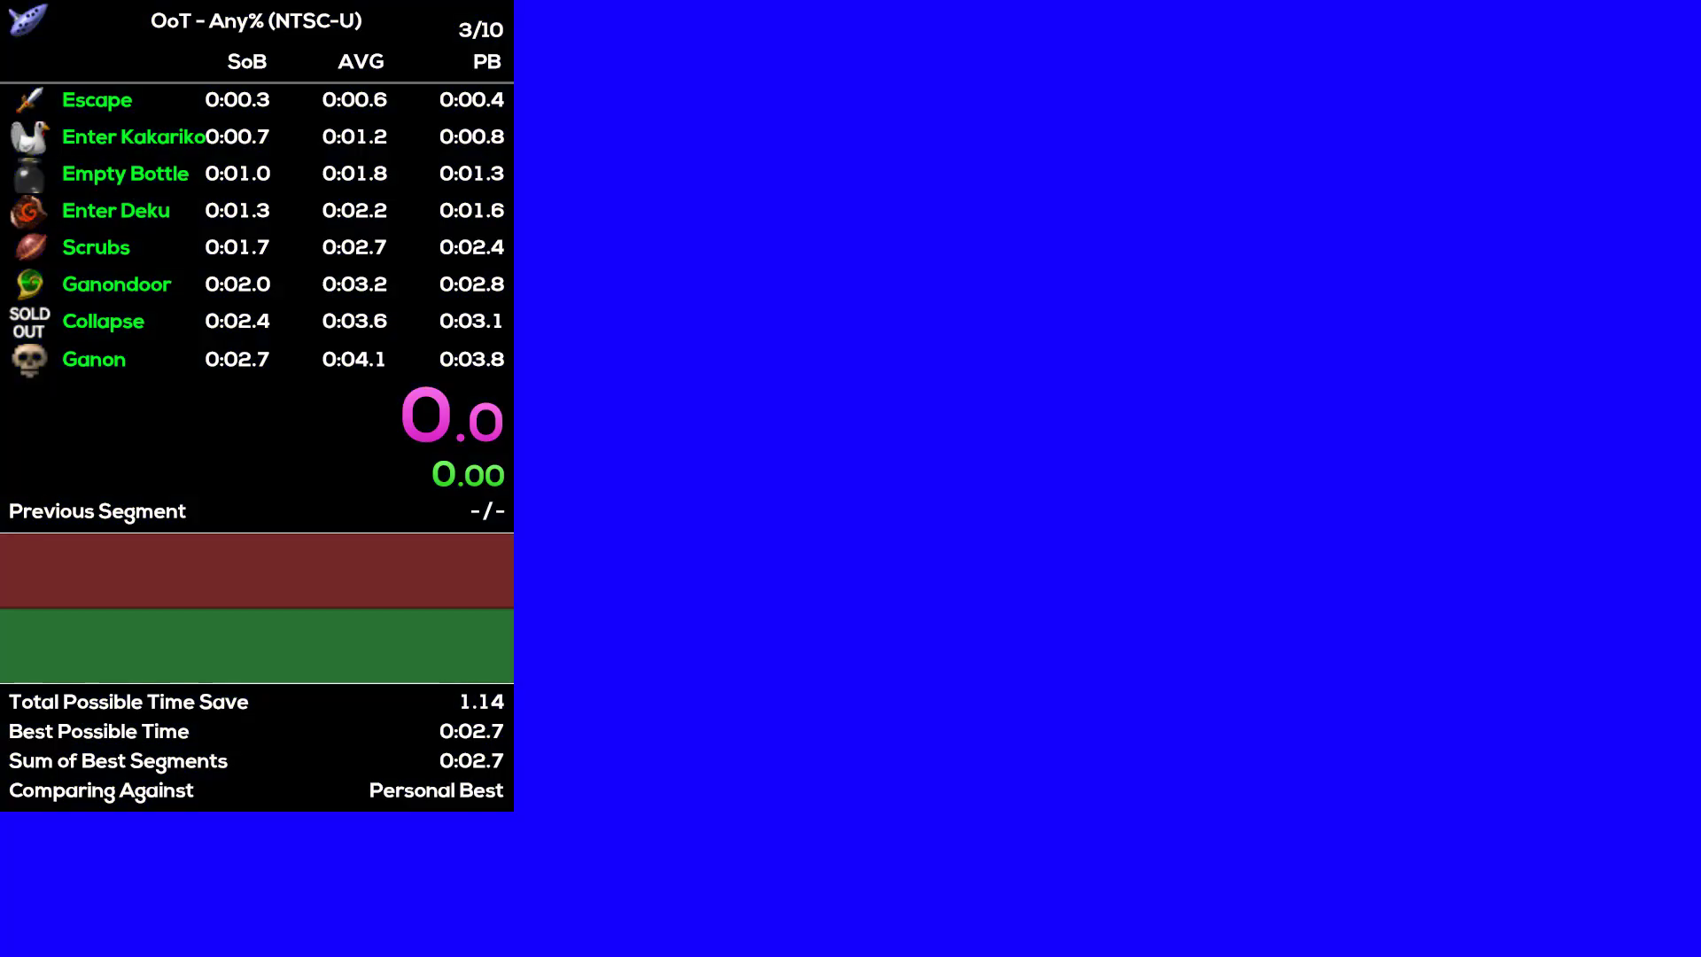
pyautogui.moveTo(257, 406)
pyautogui.mouseDown()
pyautogui.moveTo(355, 468)
pyautogui.moveTo(1411, 376)
pyautogui.moveTo(1444, 406)
pyautogui.moveTo(257, 406)
pyautogui.mouseUp()
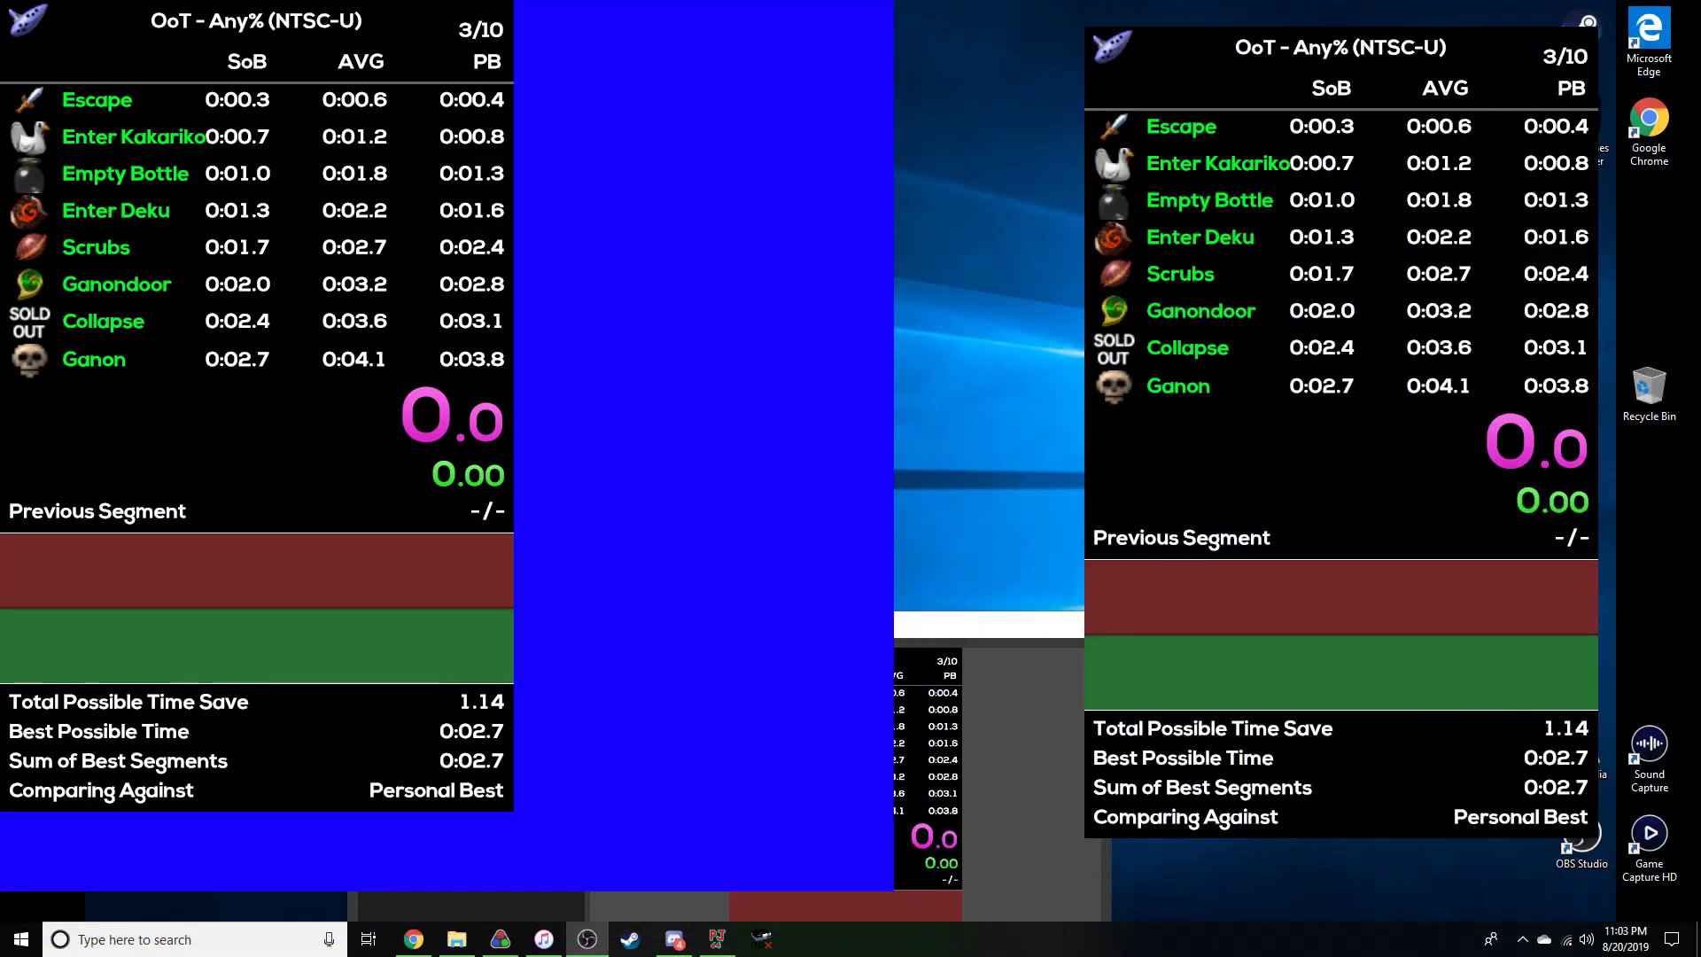
# Select the key colour in the LiveSplit capture's colour key filter for the layout's black background, and close the filter settings.
pyautogui.moveTo(772, 622); pyautogui.dragTo(649, 47)
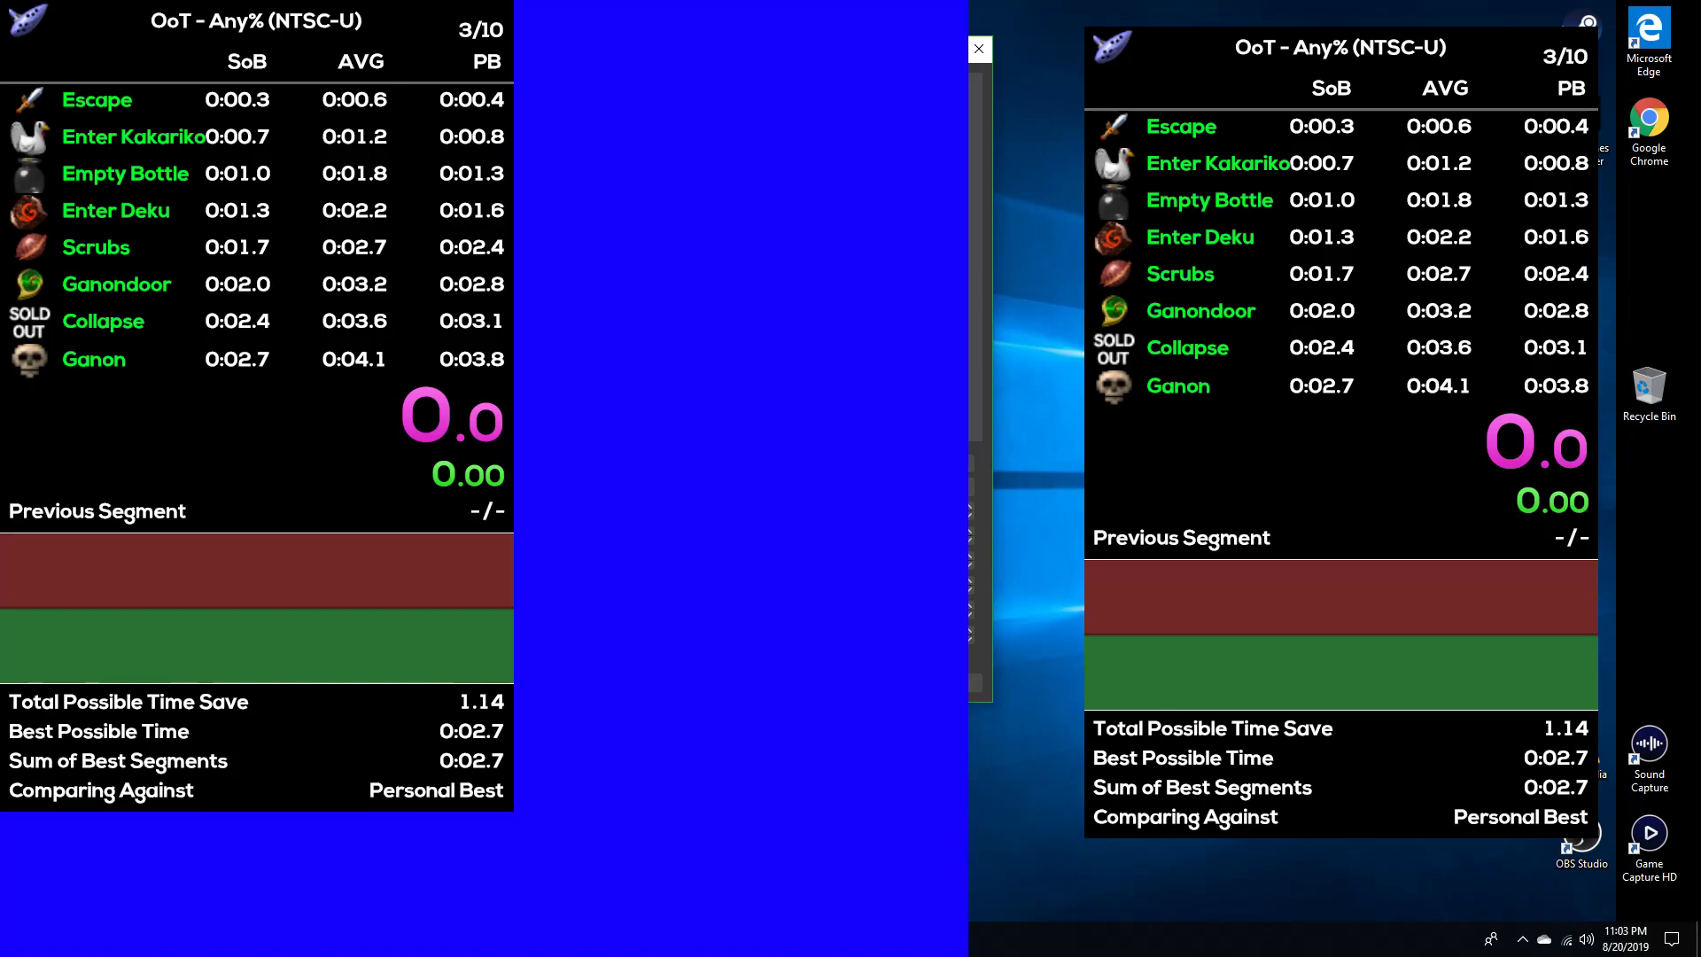
pyautogui.moveTo(650, 48); pyautogui.dragTo(800, 42)
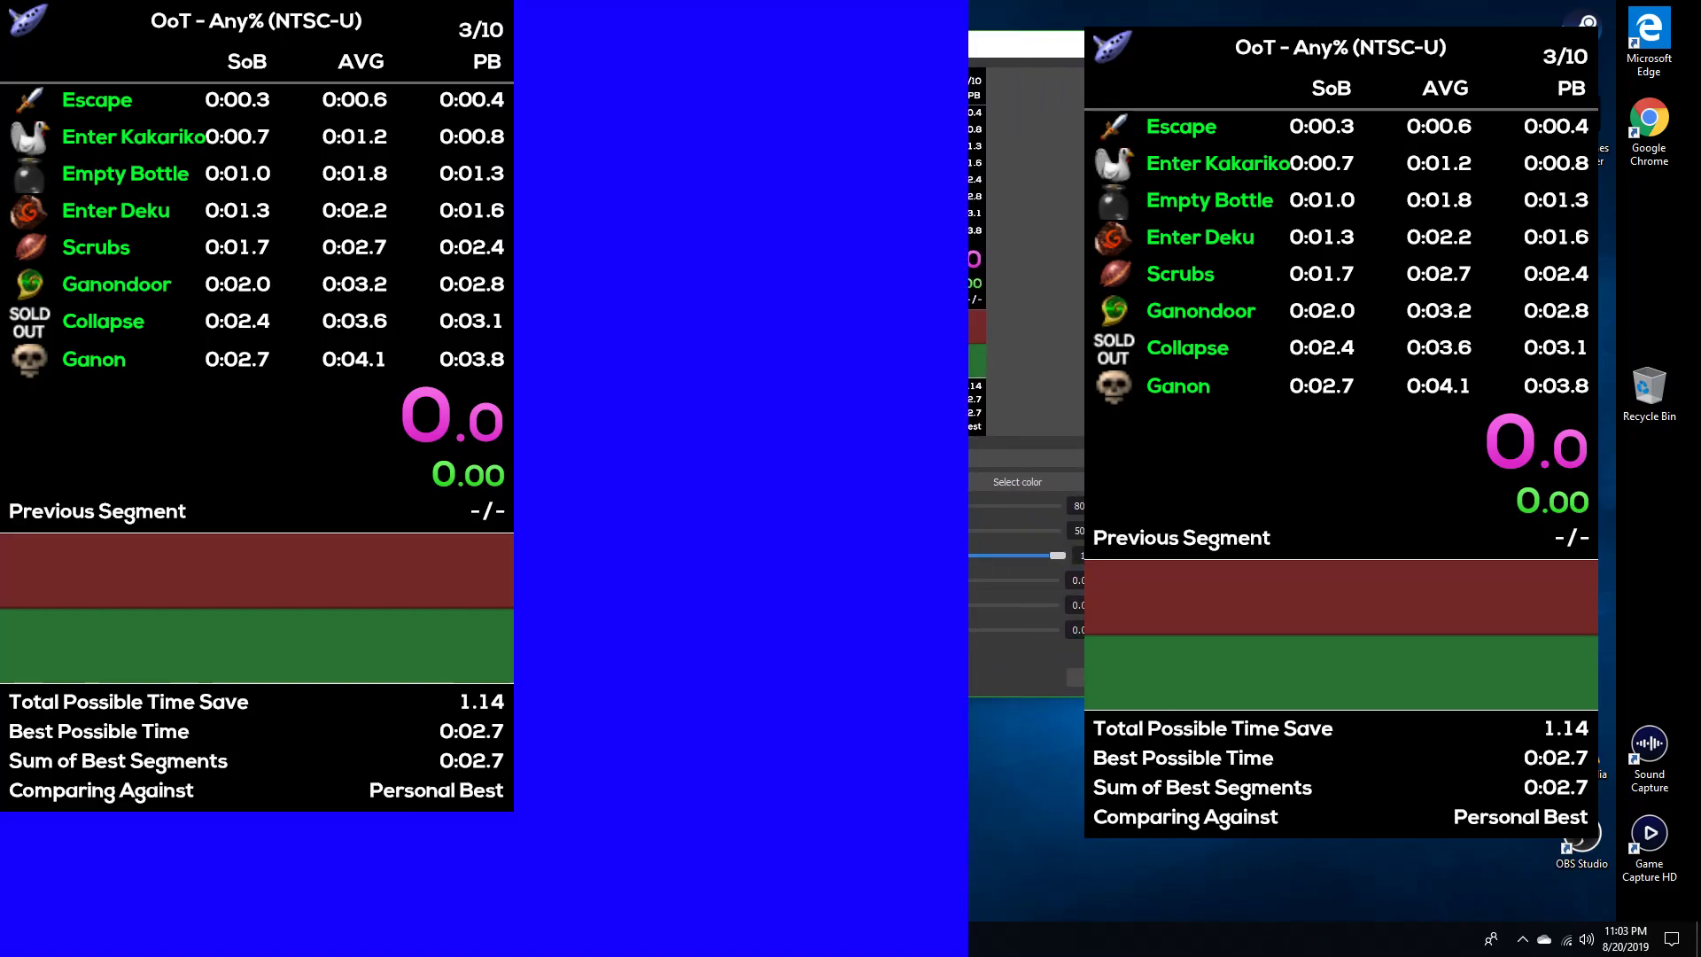
pyautogui.click(1007, 481)
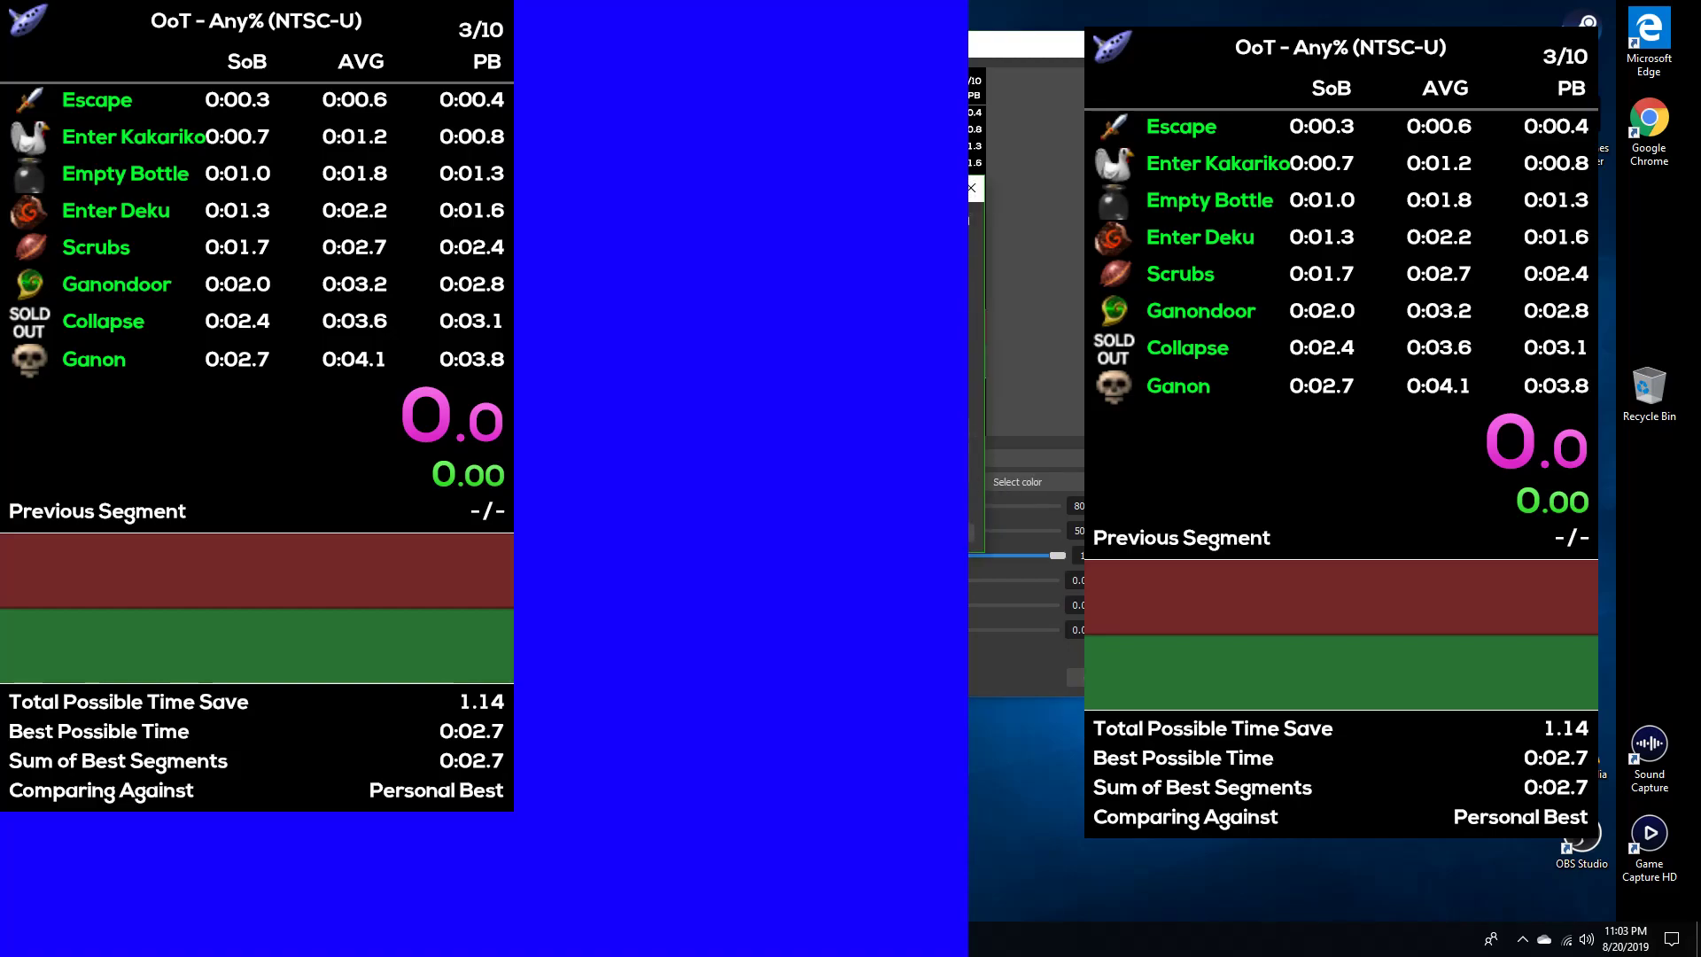
pyautogui.click(870, 532)
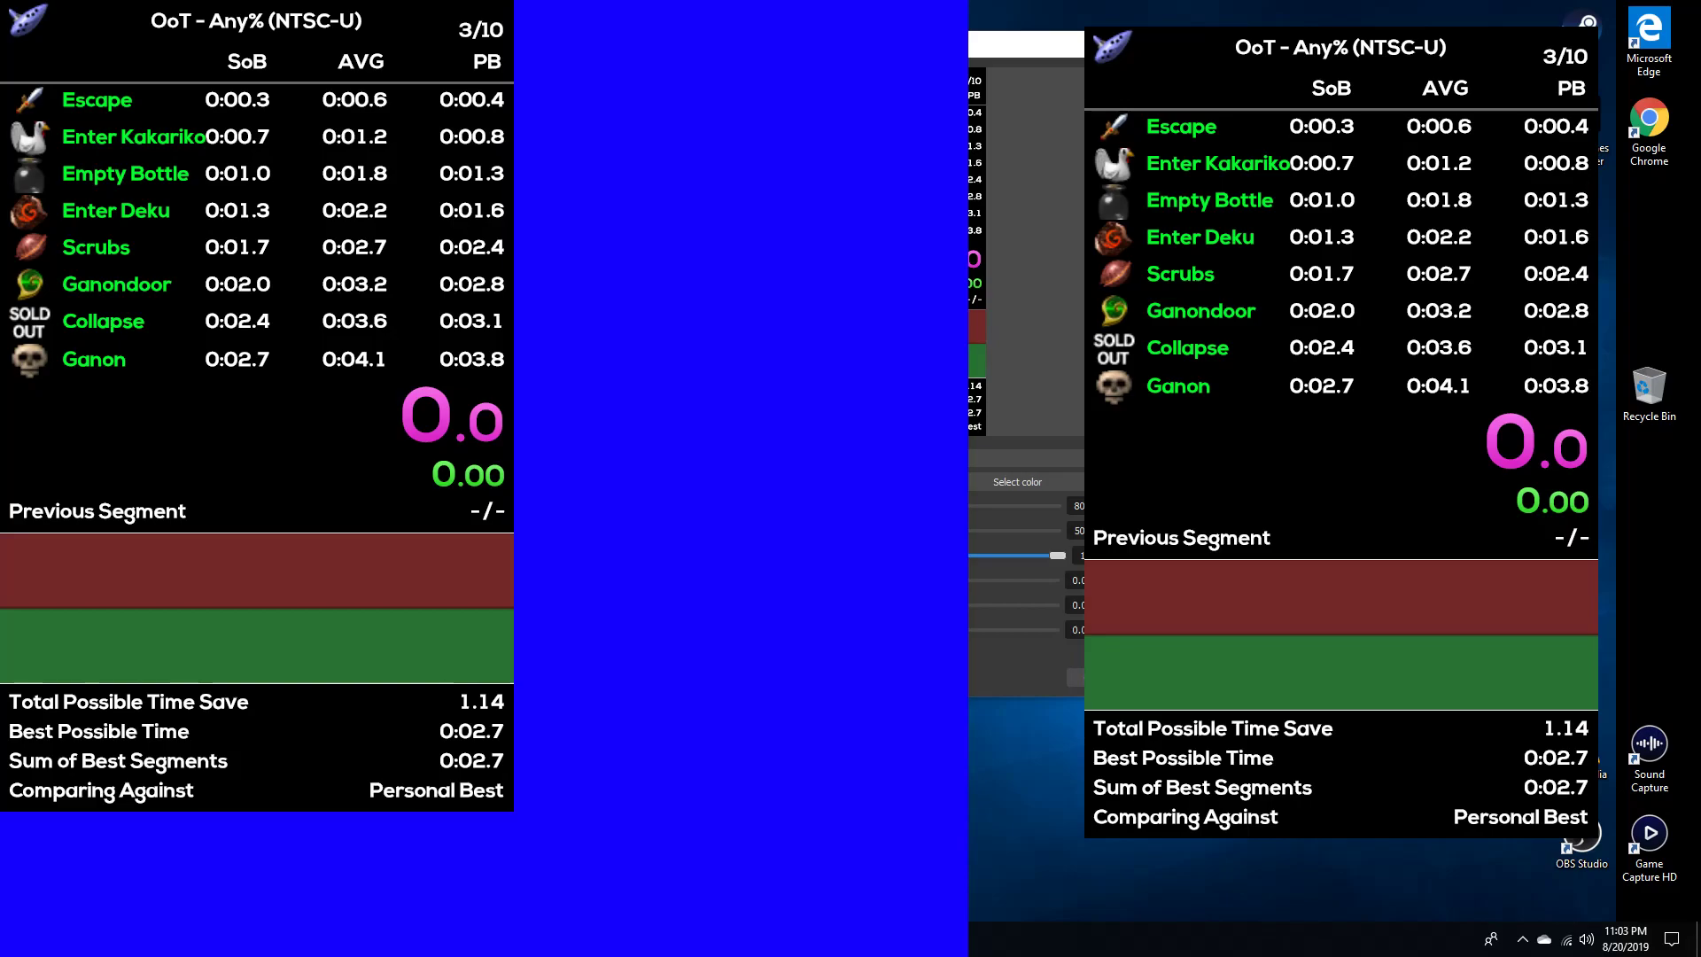
pyautogui.click(1168, 426)
pyautogui.click(1039, 481)
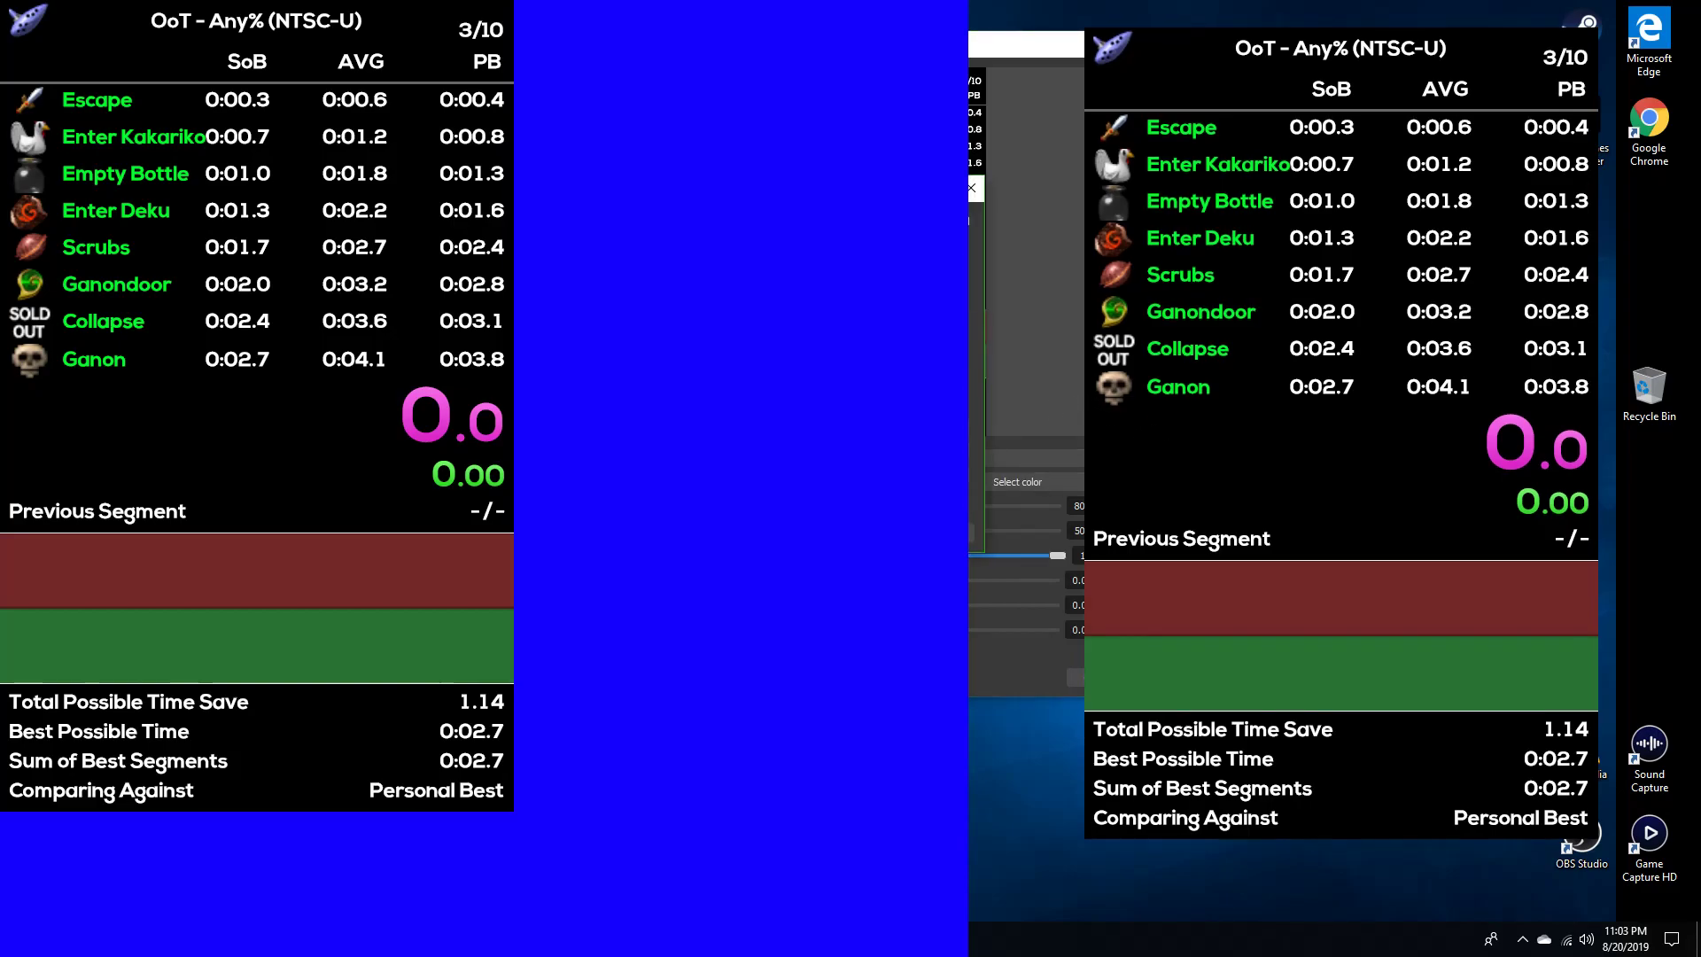
pyautogui.click(941, 532)
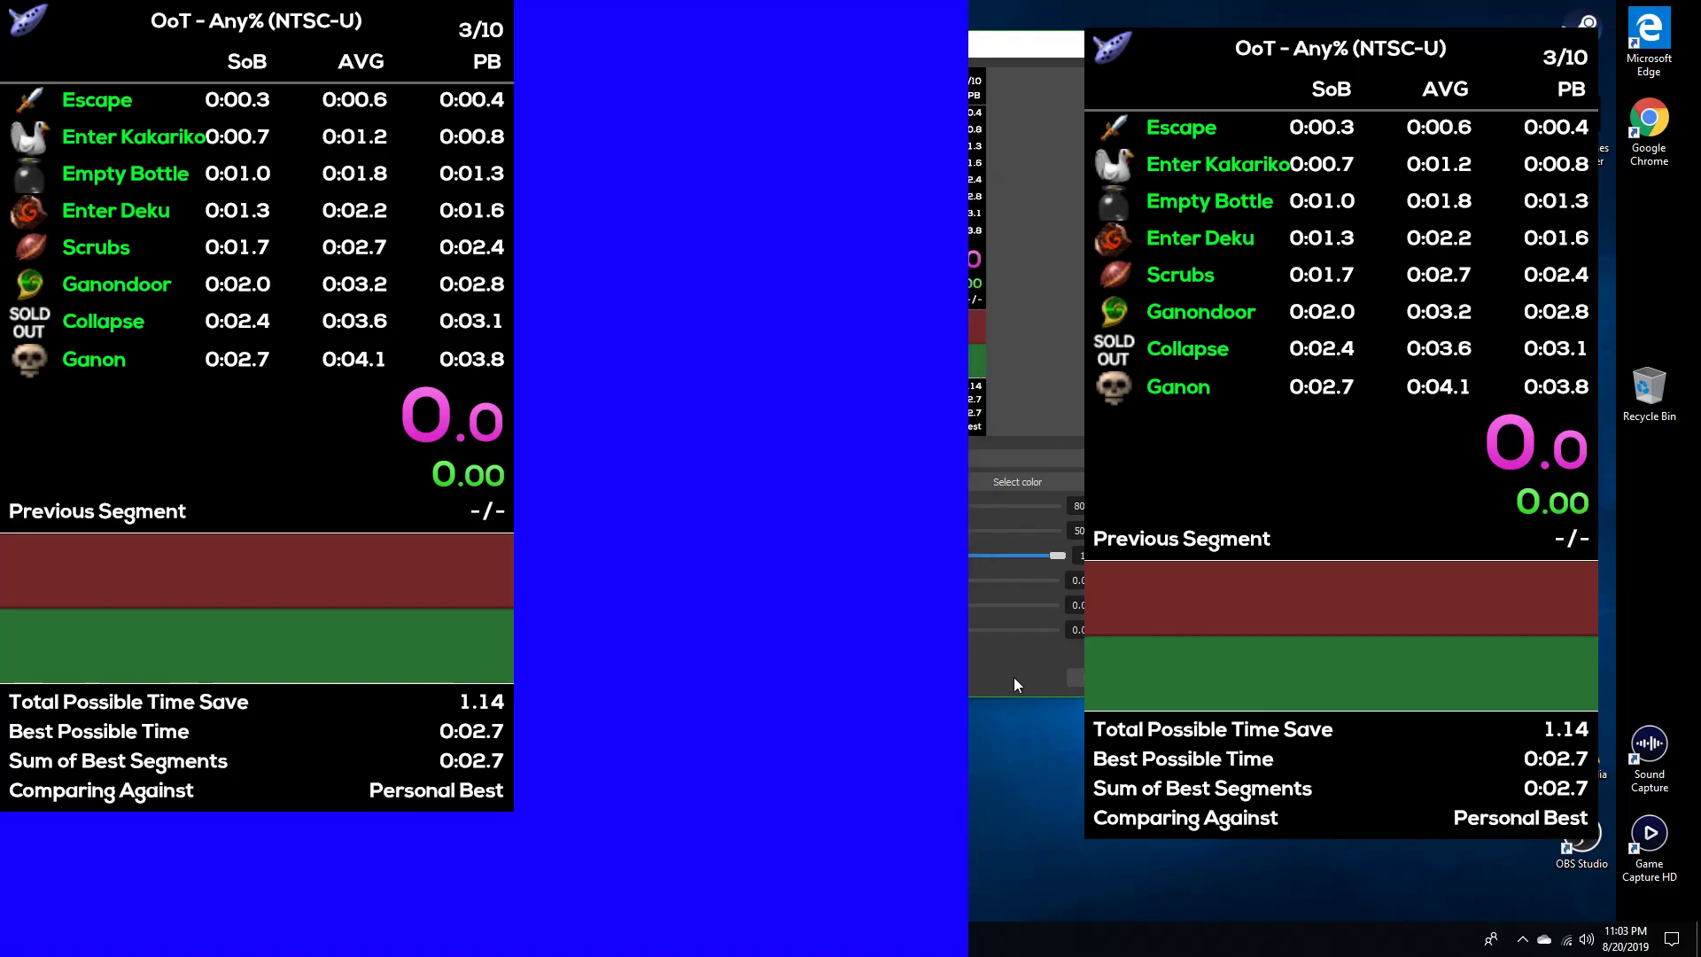
pyautogui.moveTo(842, 44); pyautogui.dragTo(722, 25)
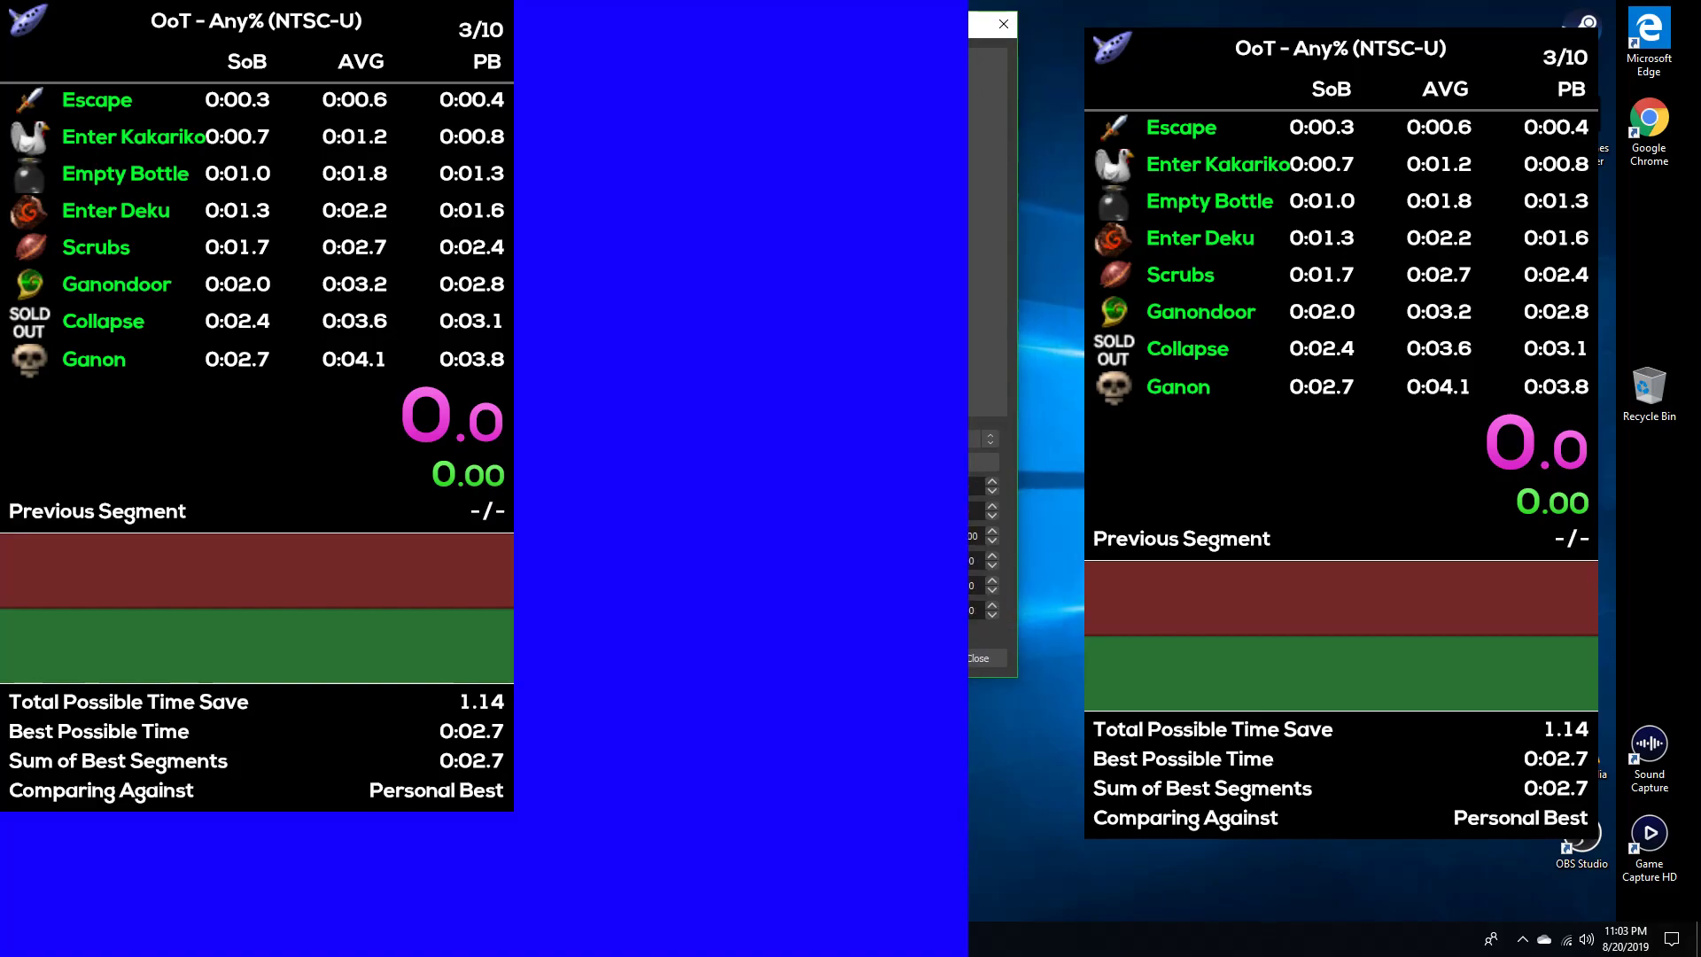
pyautogui.click(983, 658)
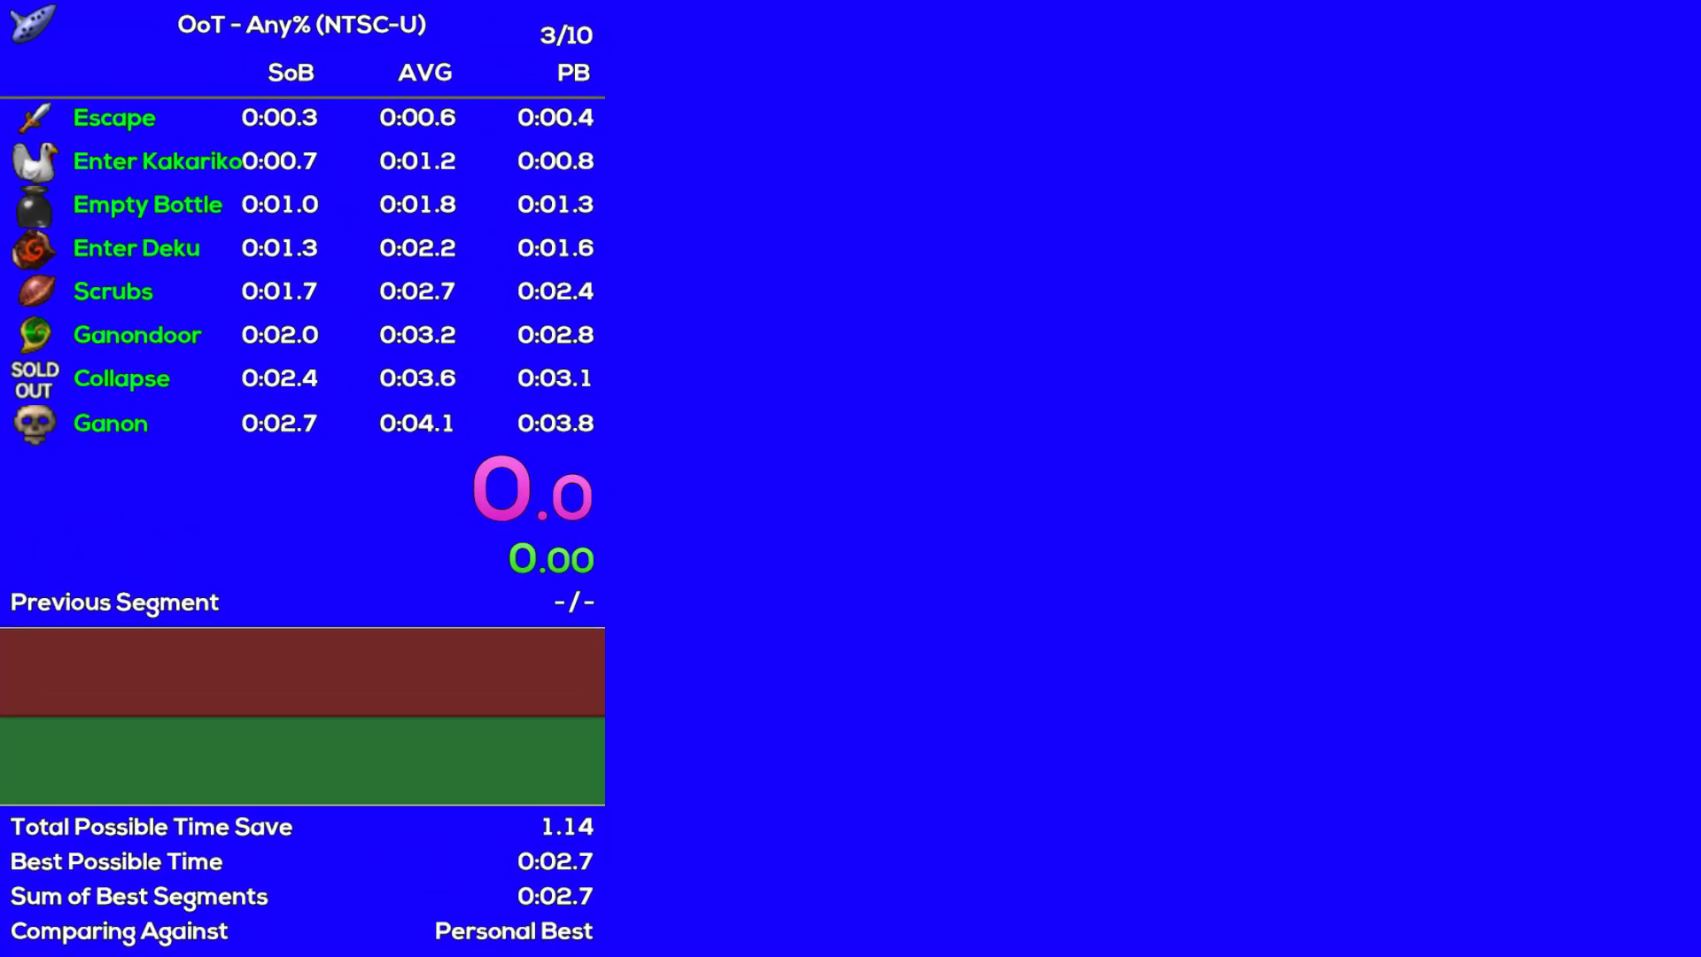
# Start a timed LiveSplit run and split through all eight segments from Escape to Ganon.
pyautogui.press('KP_1')
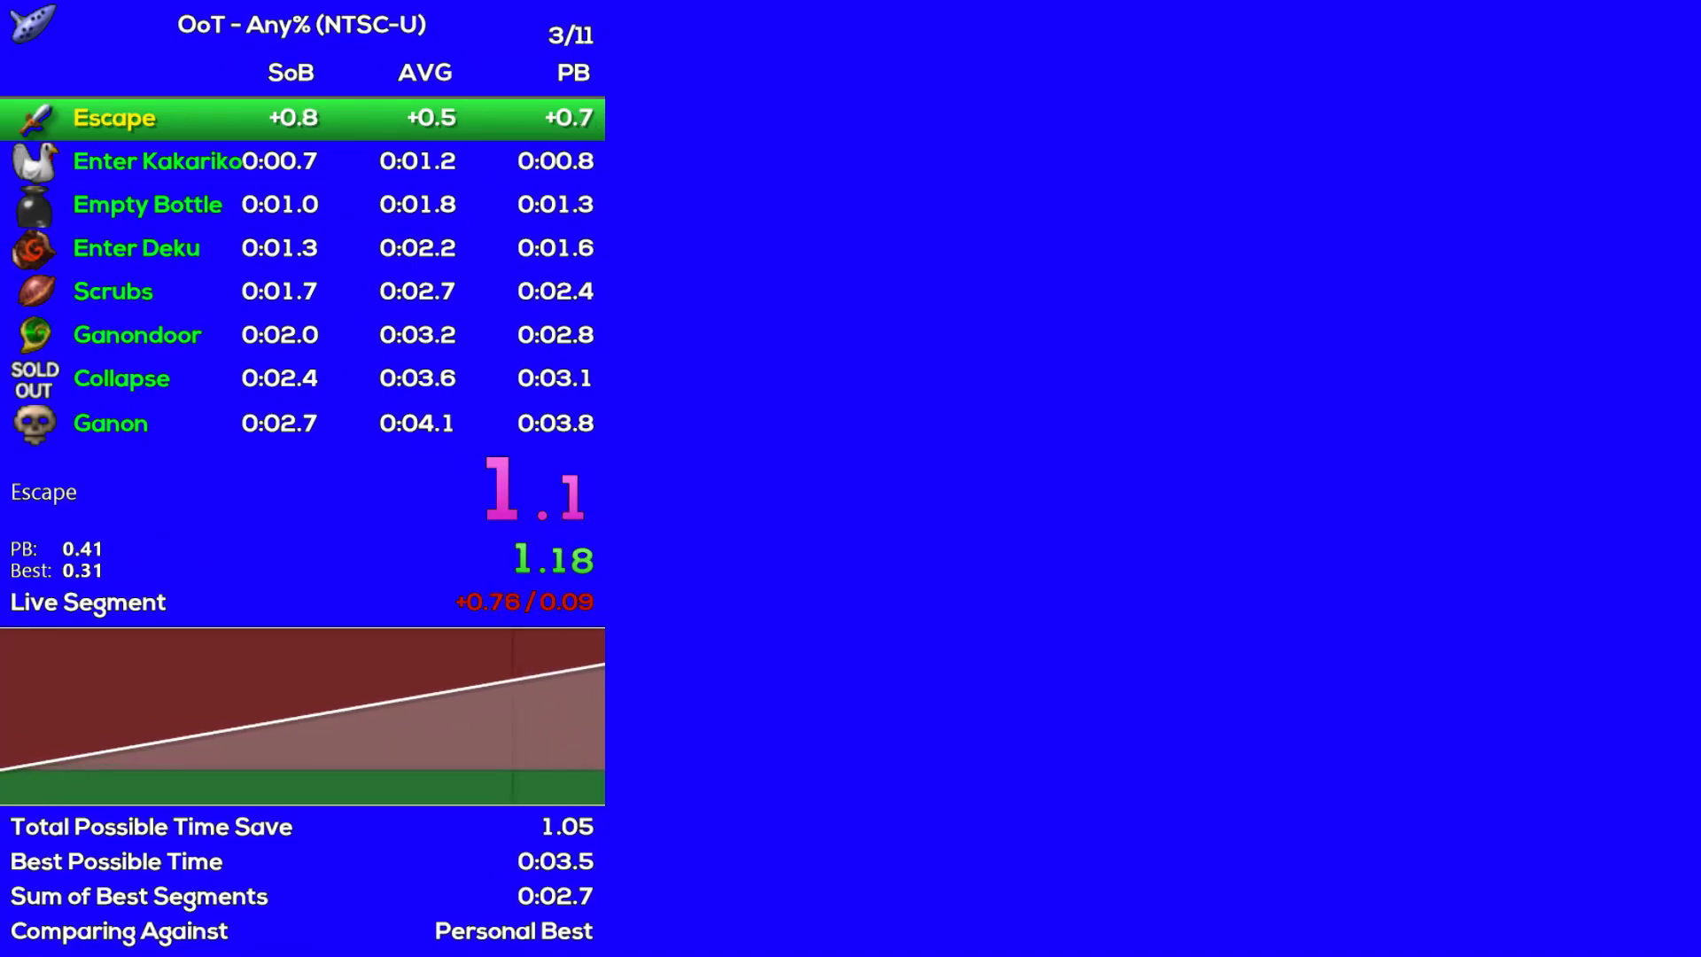
pyautogui.press('KP_1')
pyautogui.press('KP_1')
pyautogui.press('KP_1')
pyautogui.press('KP_1')
pyautogui.press('KP_1')
pyautogui.press('KP_1')
pyautogui.press('KP_1')
pyautogui.press('KP_1')
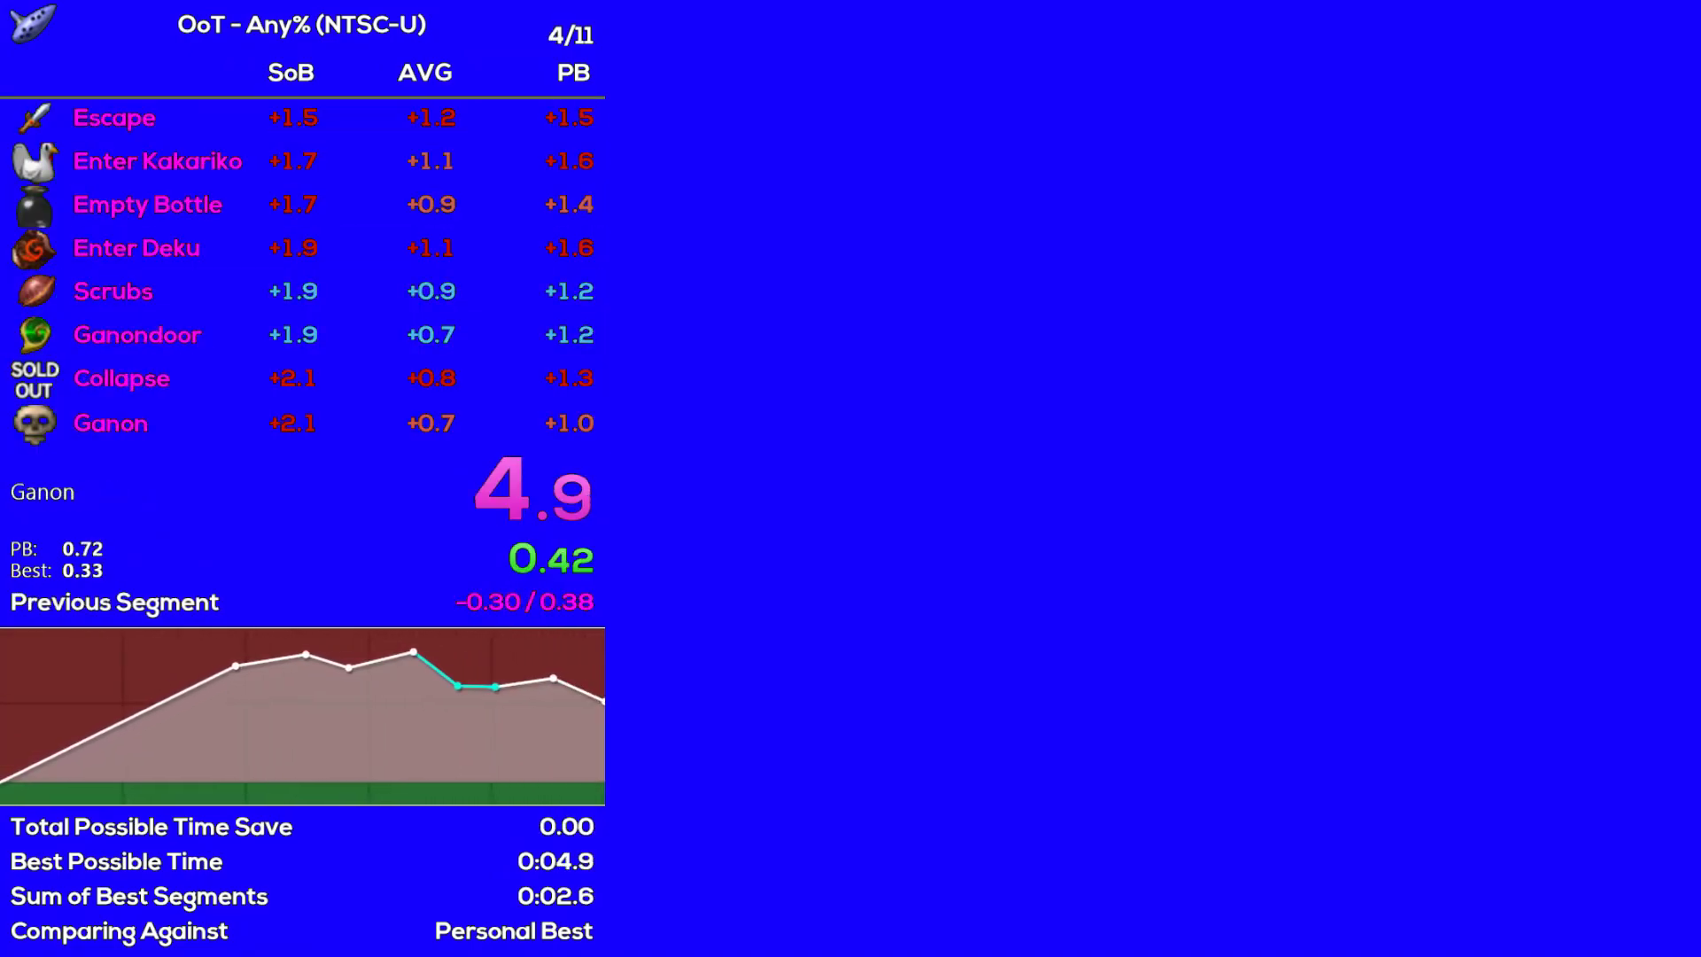